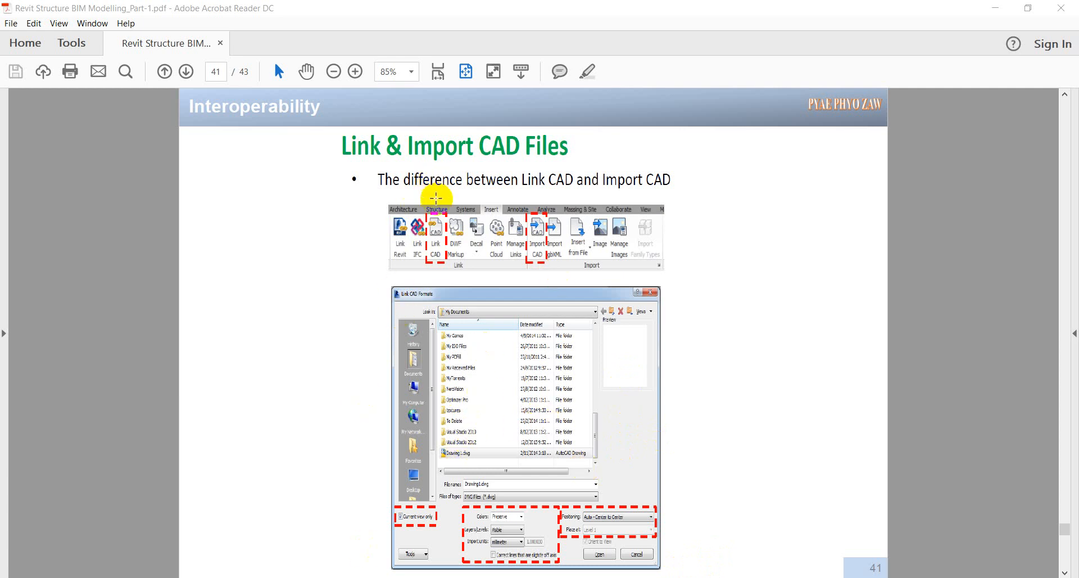
- Locate the DWG file "Building CAD drawing for BIM training" in the Revit Structure BIM Modelling folder, then put the folder window away
{"action": "left_click", "coordinate": [368, 577]}
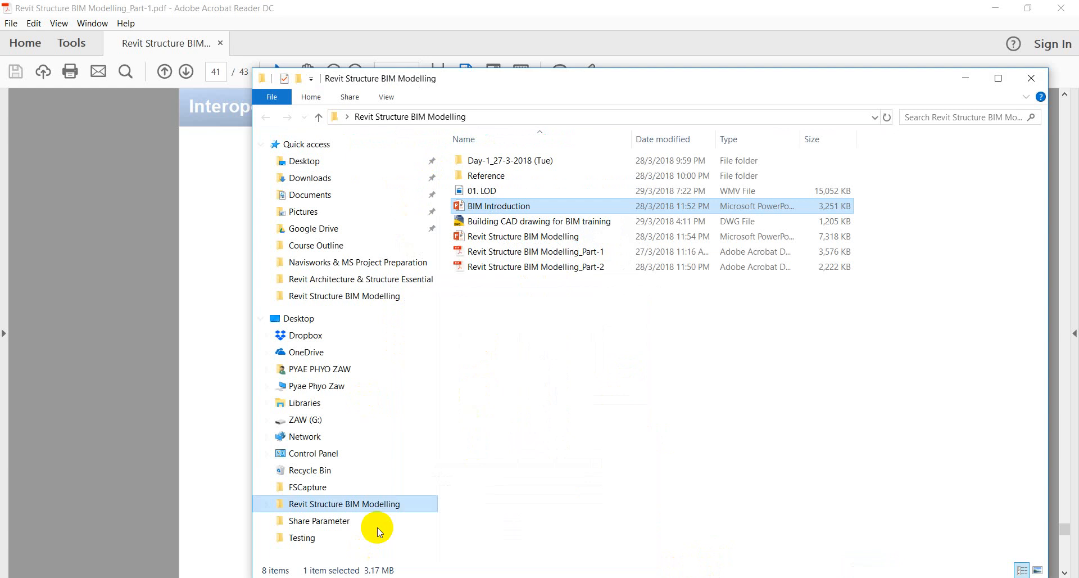
{"action": "left_click", "coordinate": [494, 223]}
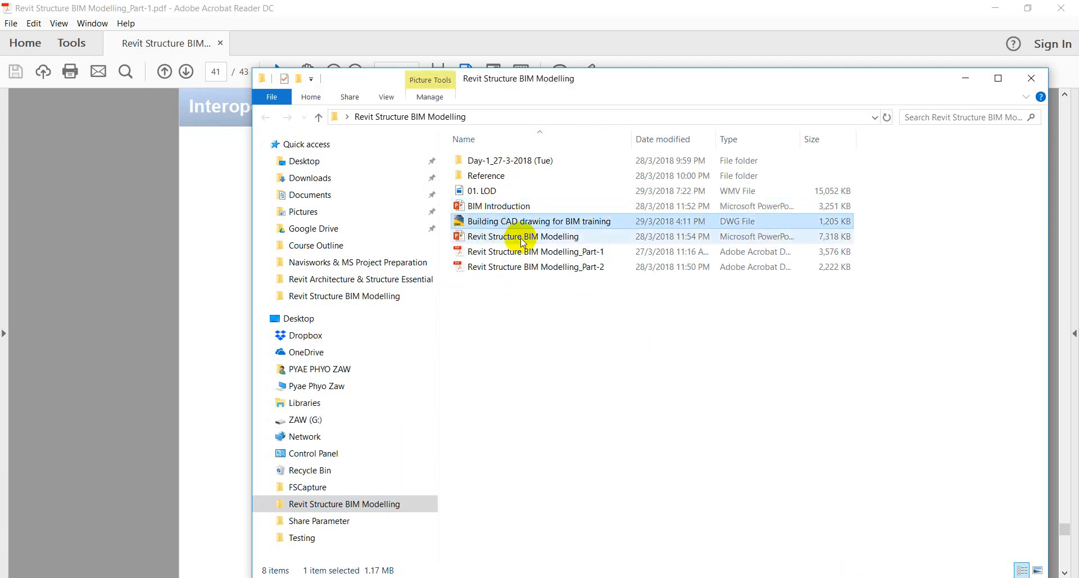
{"action": "left_click", "coordinate": [966, 78]}
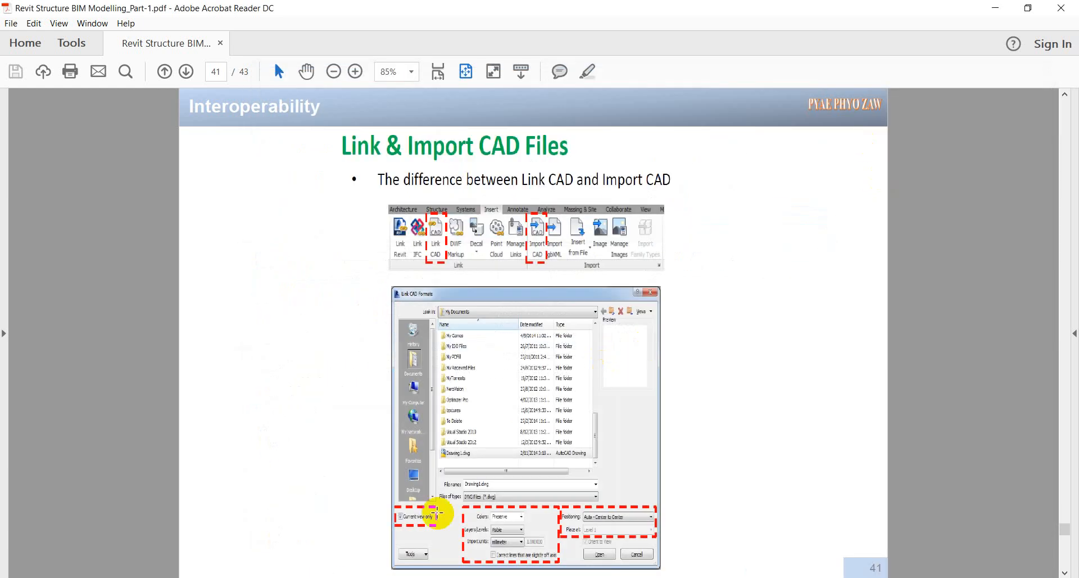
- Switch to Revit and delete the Level 1 - Analytical and Level 2 - Analytical structural plans from the project
{"action": "left_click", "coordinate": [405, 576]}
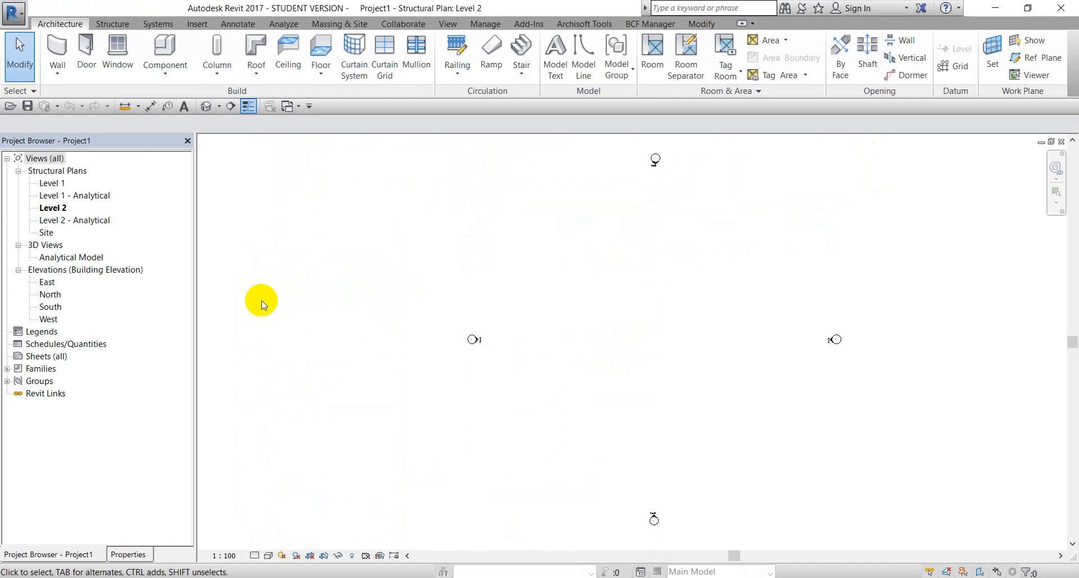
{"action": "left_click", "coordinate": [70, 195]}
{"action": "left_click", "coordinate": [81, 222], "text": "ctrl"}
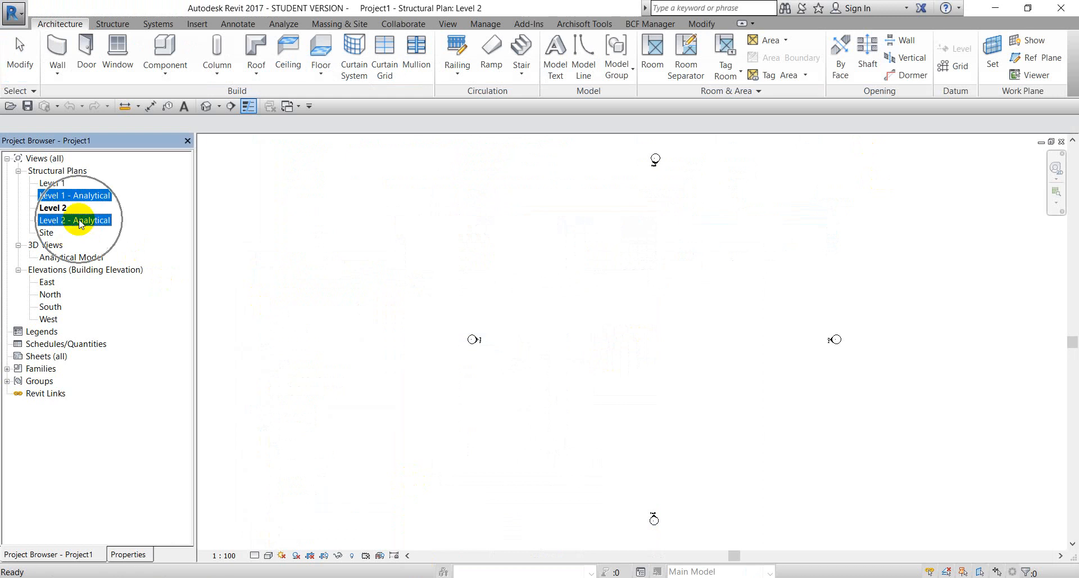
{"action": "right_click", "coordinate": [80, 223]}
{"action": "left_click", "coordinate": [111, 274]}
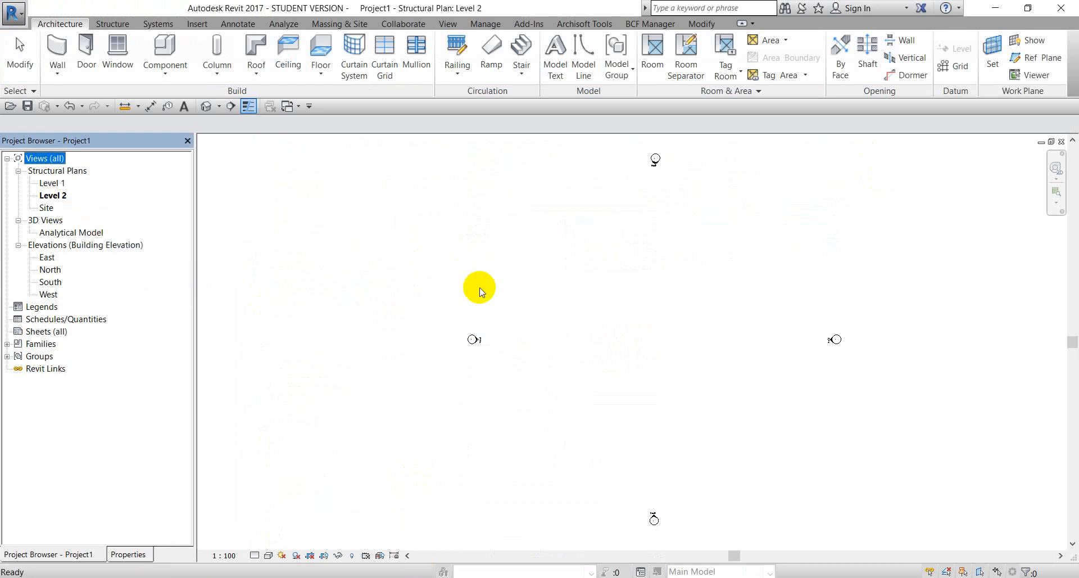
- Open the Level 1 structural plan with all four elevation markers in view
{"action": "double_click", "coordinate": [51, 183]}
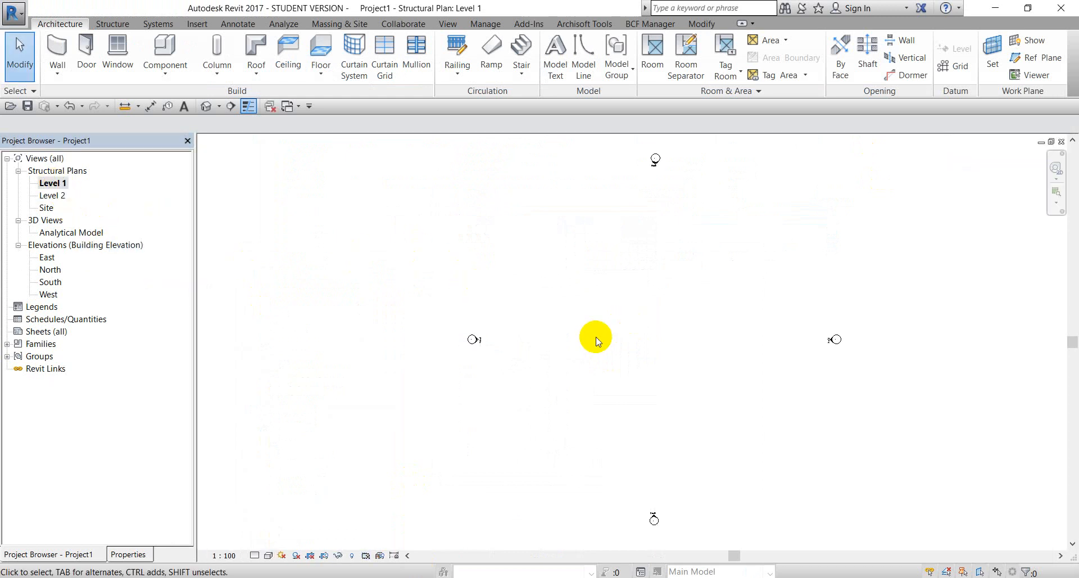
{"action": "scroll", "coordinate": [597, 332], "scroll_direction": "down", "scroll_amount": 1}
{"action": "middle_click_drag", "start_coordinate": [598, 328], "coordinate": [544, 321]}
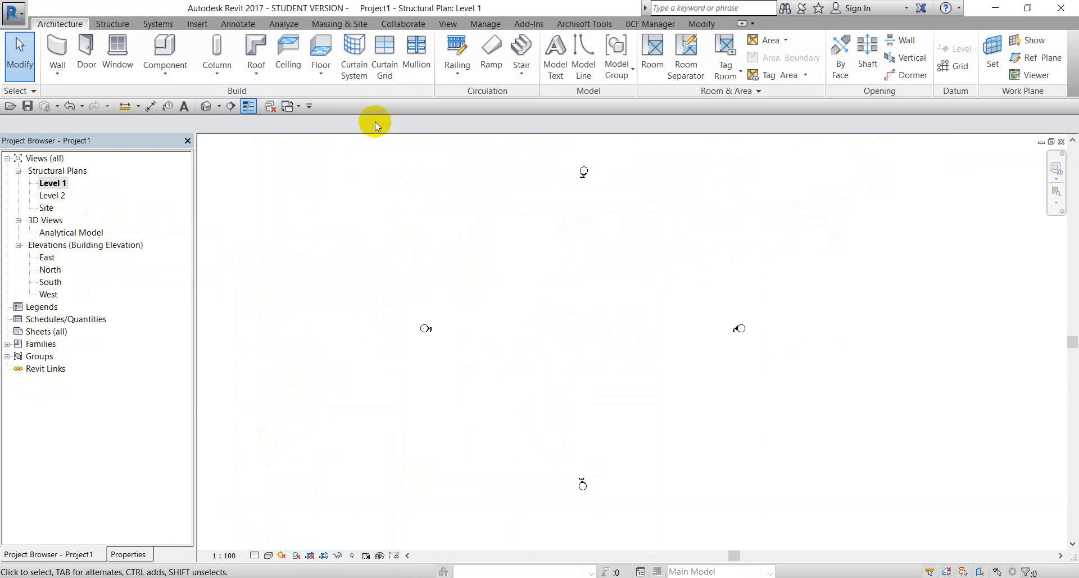
- Compare the options offered by Link CAD and Import CAD, closing both without loading a file
{"action": "left_click", "coordinate": [191, 26]}
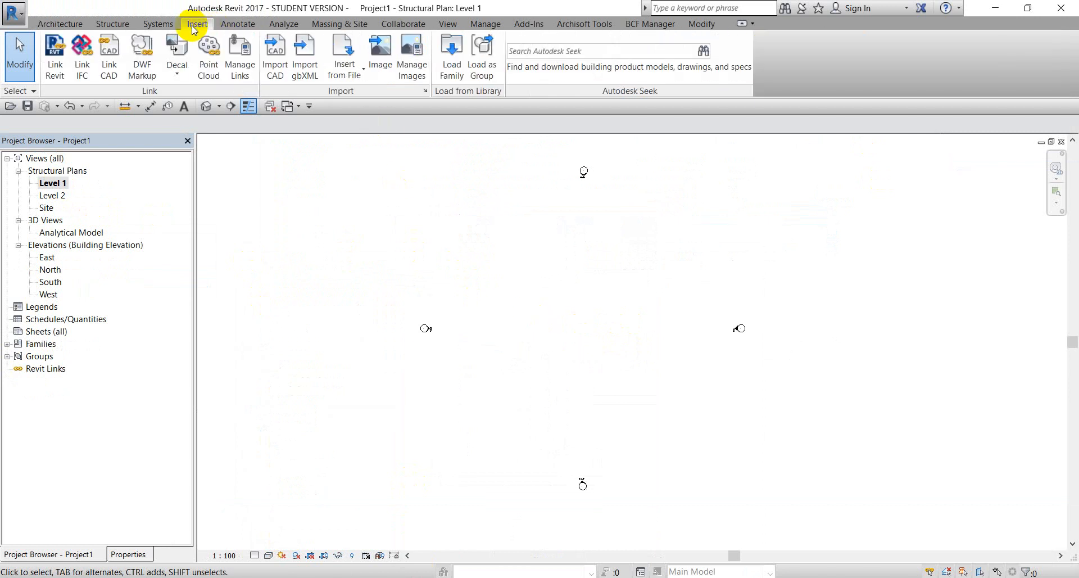
{"action": "left_click", "coordinate": [109, 64]}
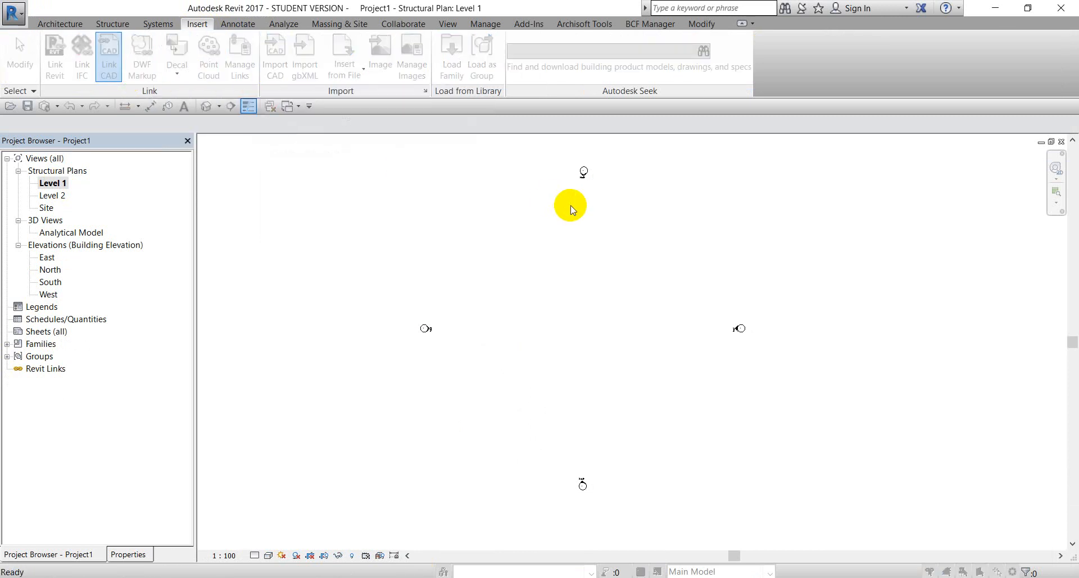
{"action": "left_click", "coordinate": [877, 81]}
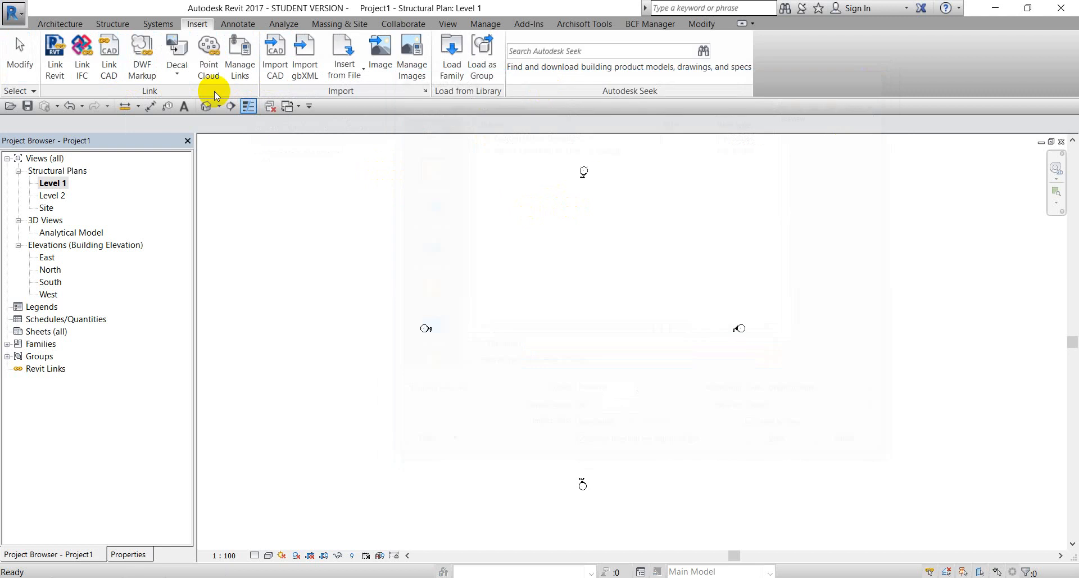
{"action": "left_click", "coordinate": [111, 66]}
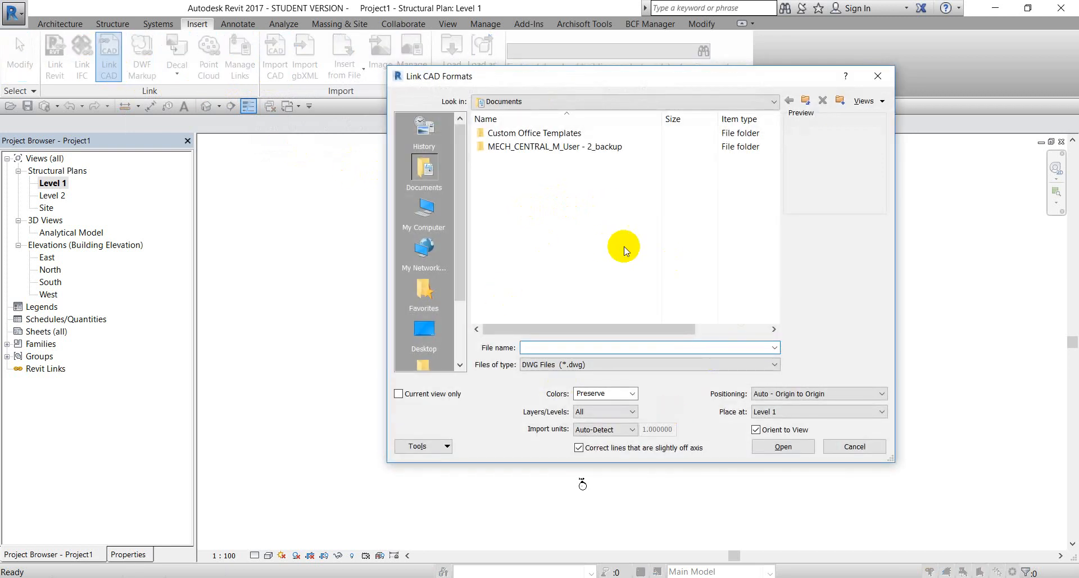
{"action": "left_click", "coordinate": [830, 443]}
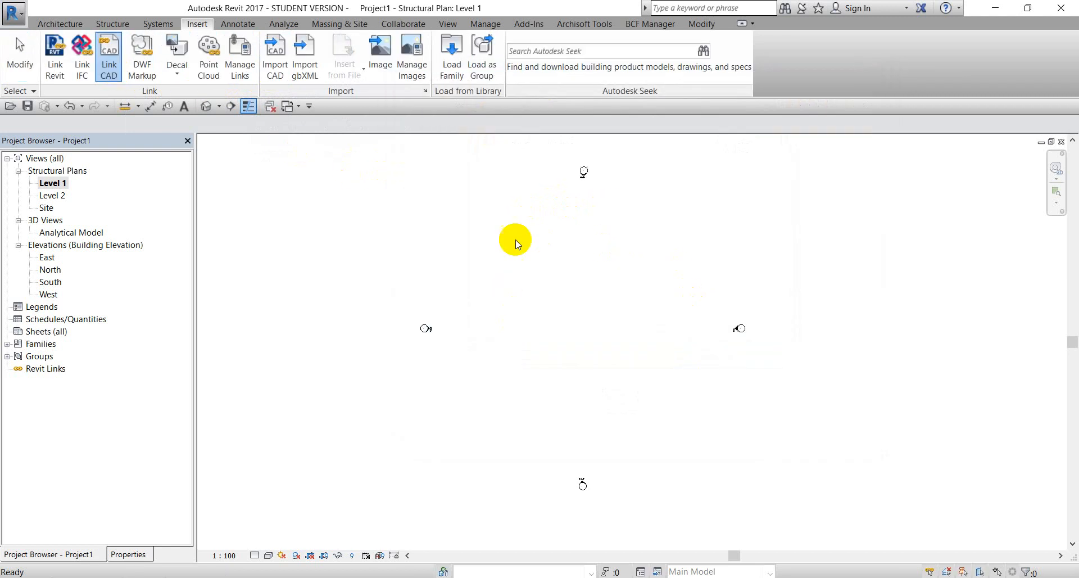
{"action": "left_click", "coordinate": [275, 66]}
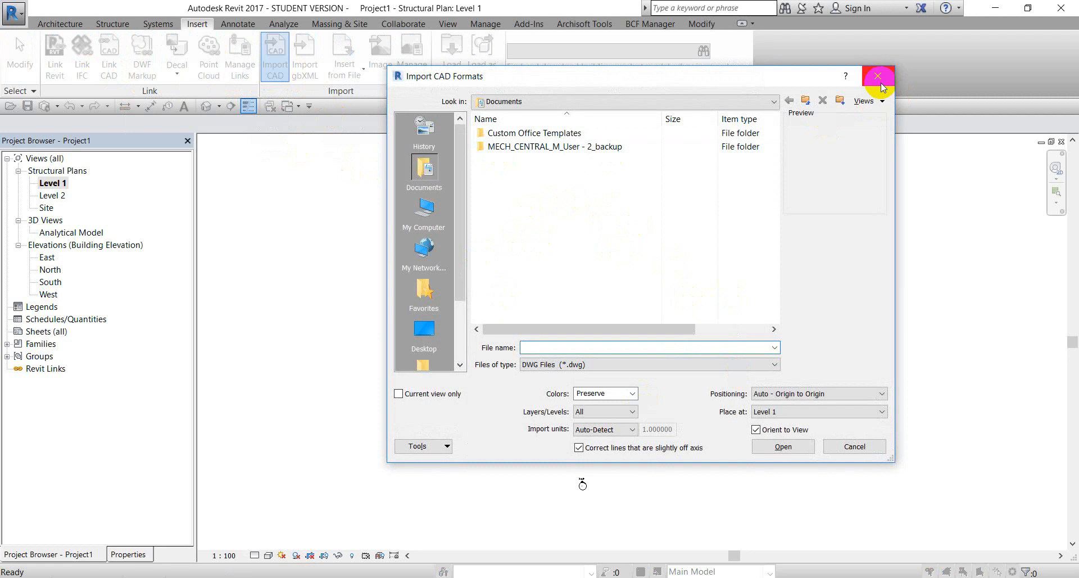
{"action": "left_click", "coordinate": [878, 76]}
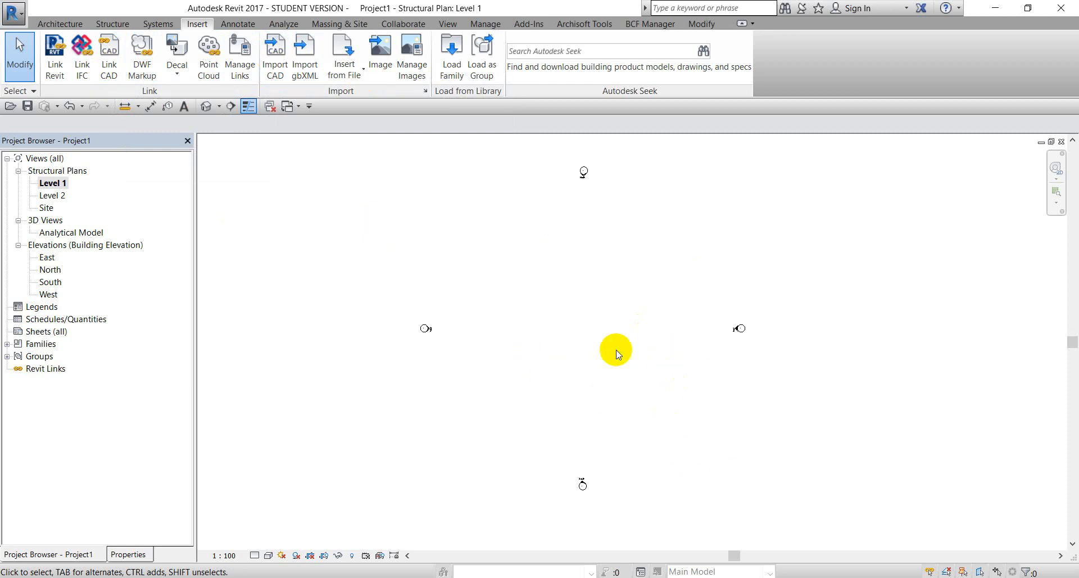
- Start Link CAD and select "Building CAD drawing for BIM training" from the Desktop folder Revit Structure BIM Modelling
{"action": "left_click", "coordinate": [109, 66]}
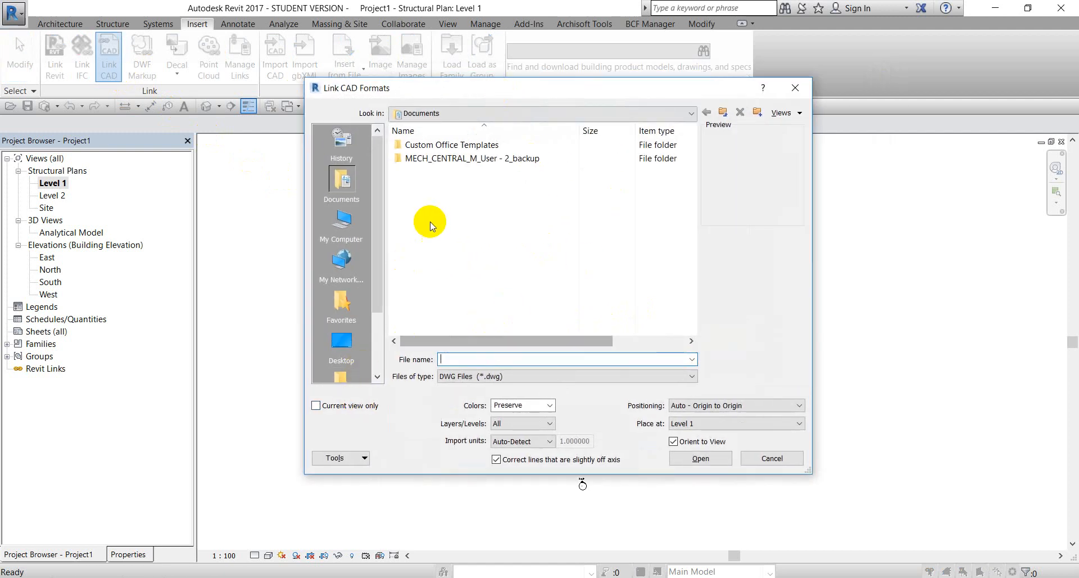
{"action": "left_click", "coordinate": [342, 224]}
{"action": "scroll", "coordinate": [427, 270], "scroll_direction": "down", "scroll_amount": 1}
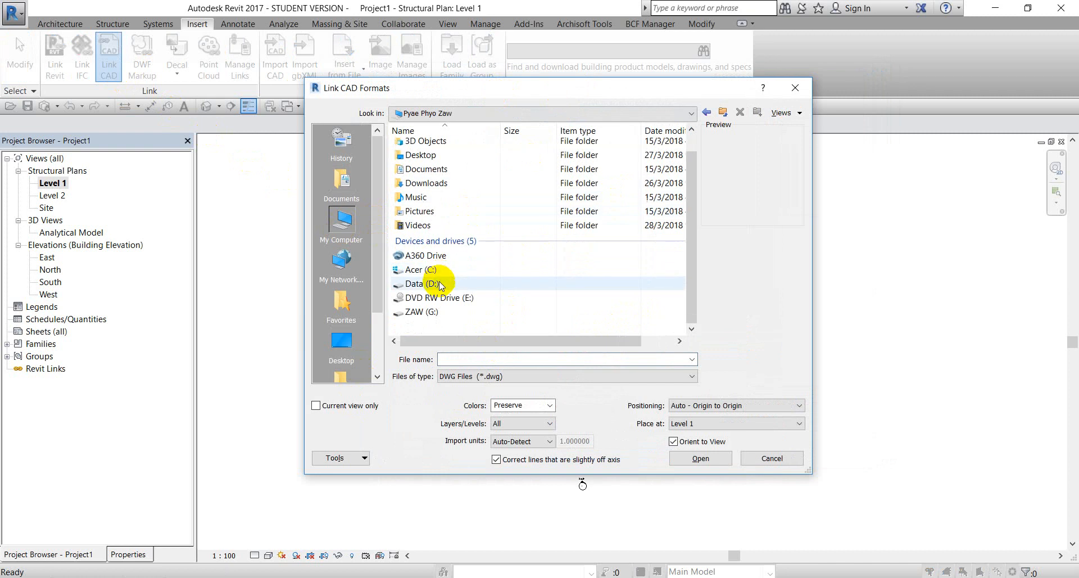
{"action": "left_click", "coordinate": [429, 310]}
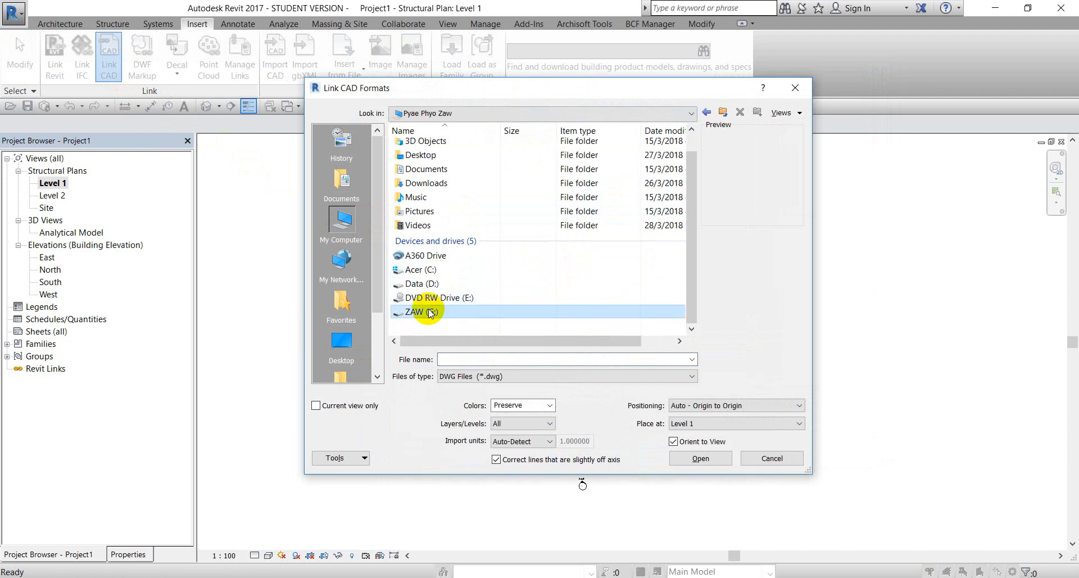
{"action": "double_click", "coordinate": [430, 283]}
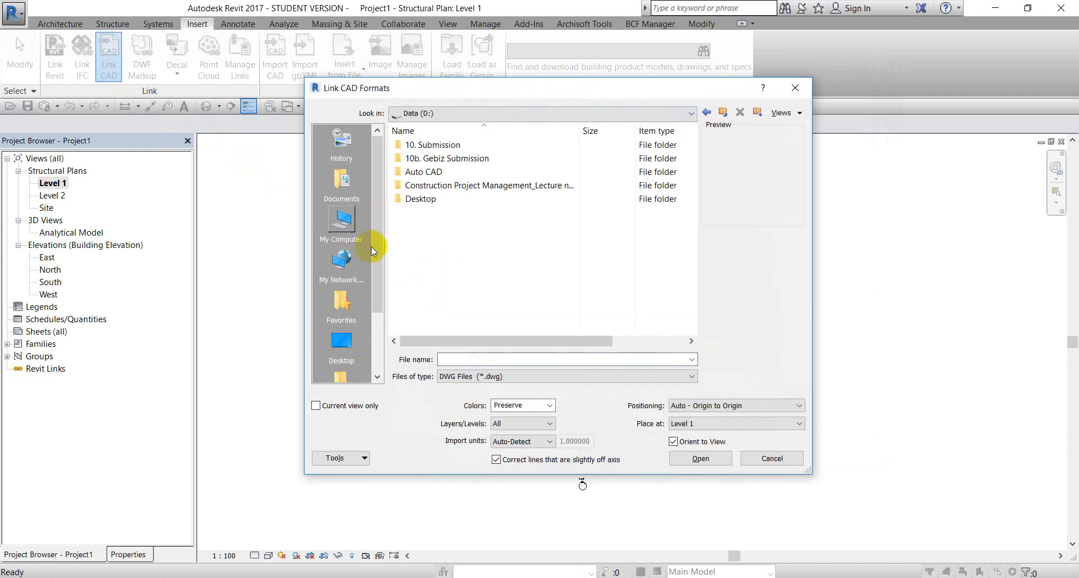
{"action": "left_click", "coordinate": [342, 338]}
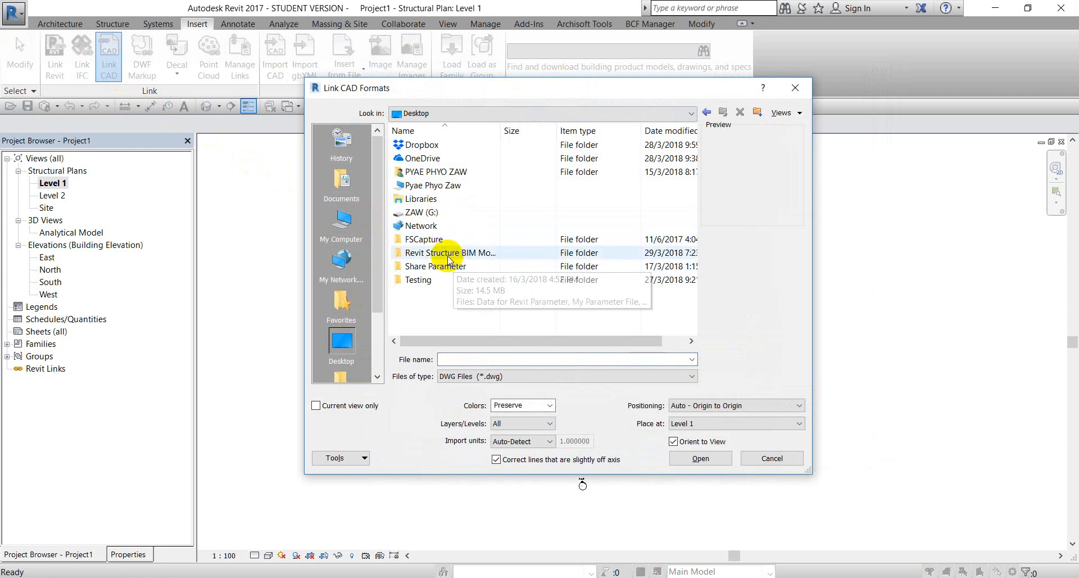
{"action": "left_click", "coordinate": [448, 256]}
{"action": "double_click", "coordinate": [447, 256]}
{"action": "left_click", "coordinate": [441, 171]}
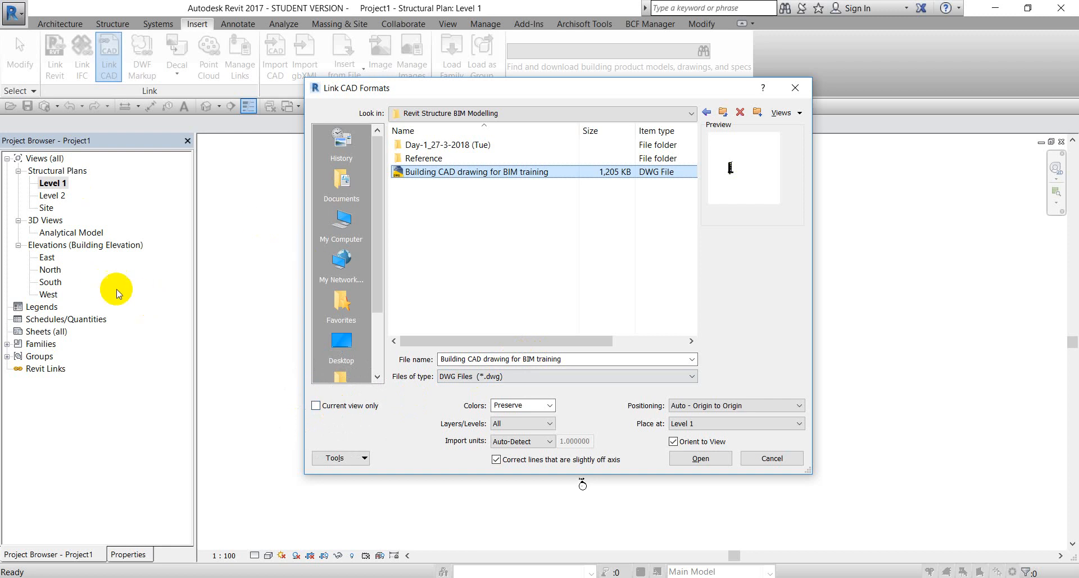
- Restrict the linked CAD drawing to the current view only
{"action": "left_click", "coordinate": [316, 406]}
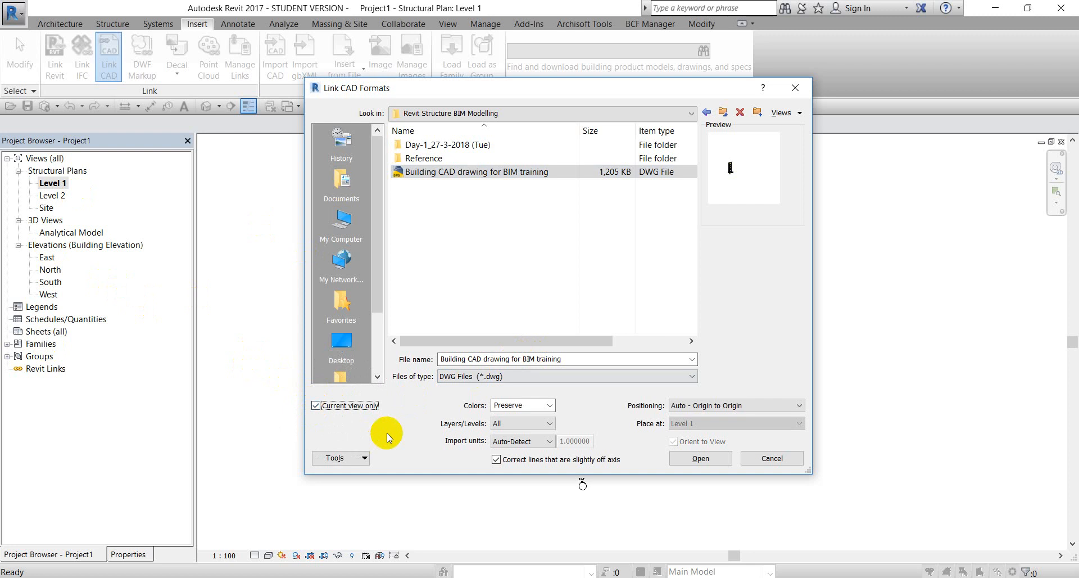
{"action": "left_click_drag", "start_coordinate": [522, 96], "coordinate": [637, 104]}
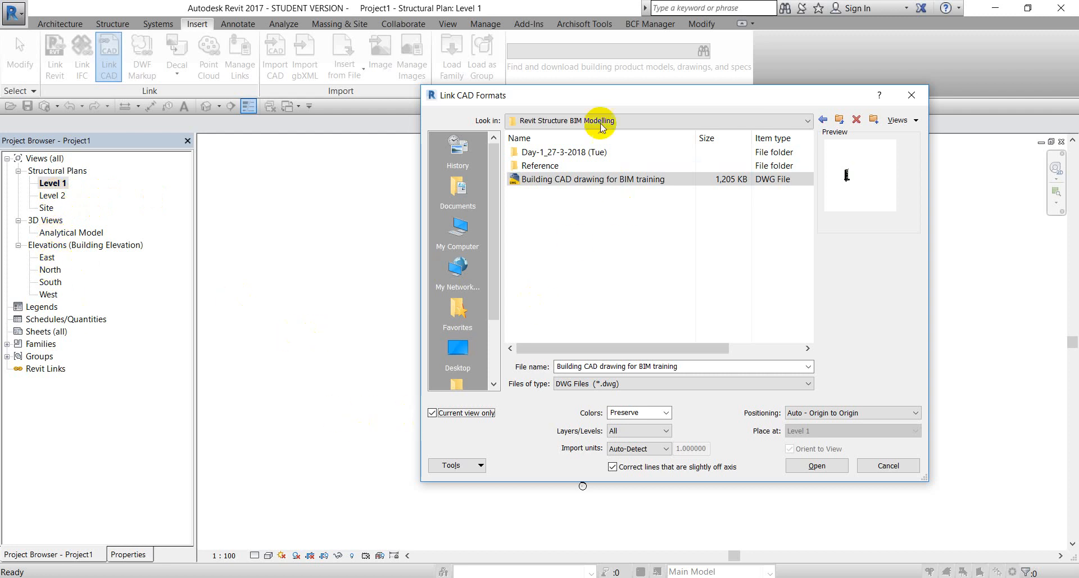
{"action": "left_click_drag", "start_coordinate": [607, 95], "coordinate": [506, 86]}
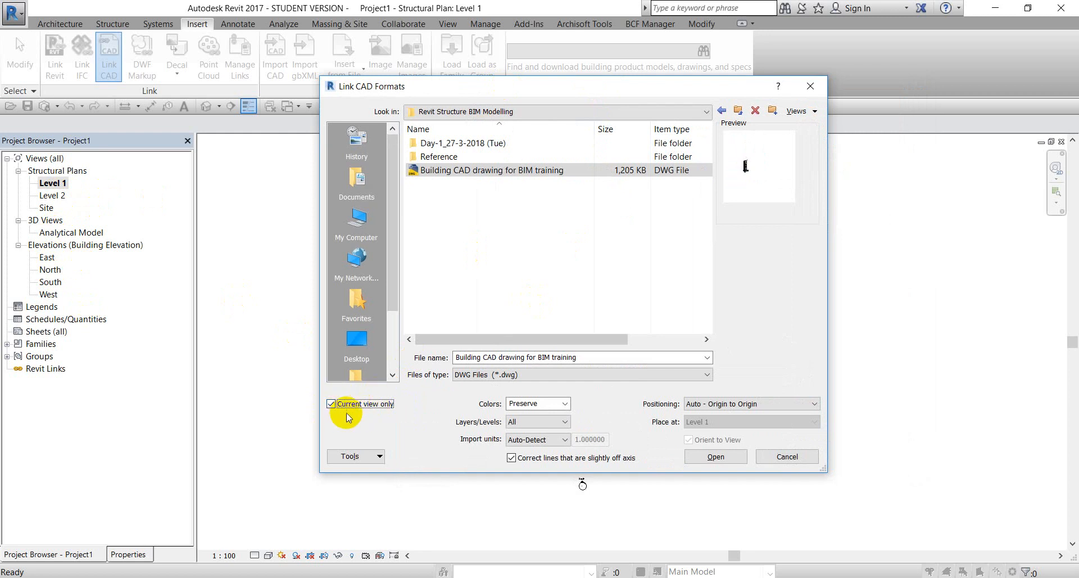
- Choose Preserve for the linked drawing's colors and All for its layers/levels
{"action": "left_click", "coordinate": [566, 405]}
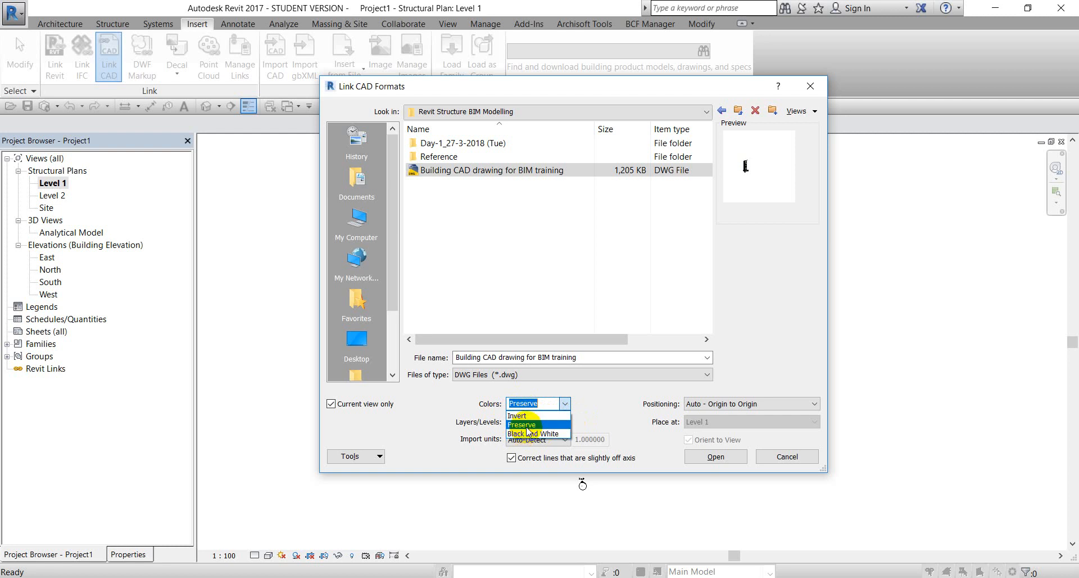
{"action": "left_click", "coordinate": [524, 424]}
{"action": "left_click", "coordinate": [552, 423]}
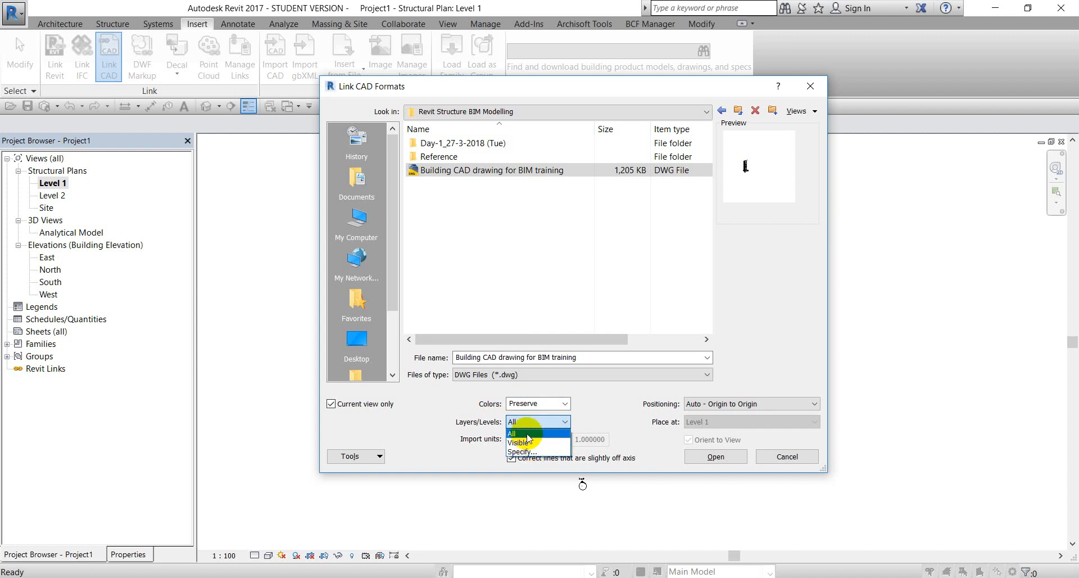
{"action": "left_click", "coordinate": [511, 433]}
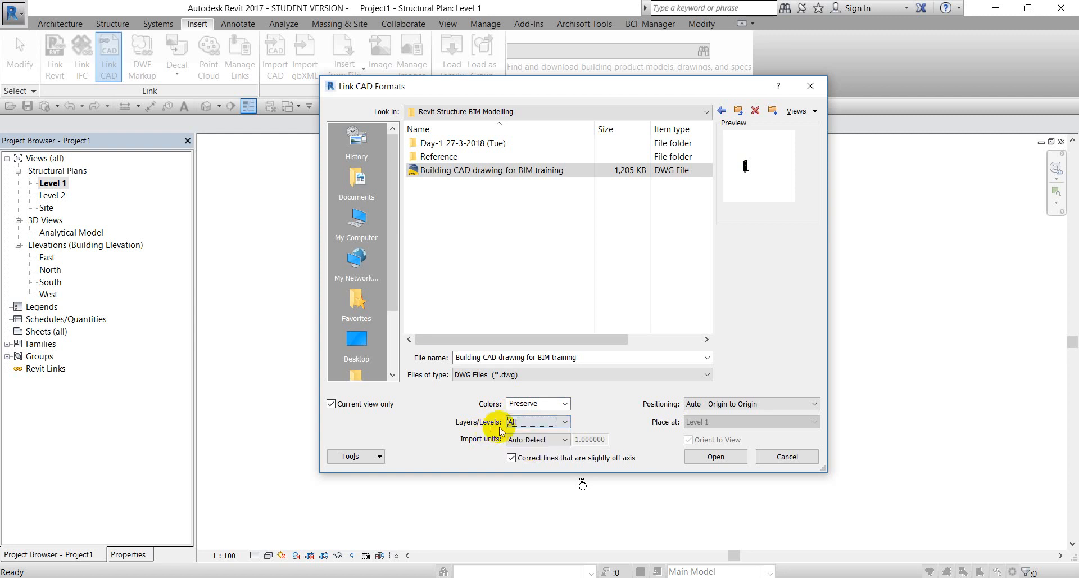
{"action": "left_click", "coordinate": [531, 425]}
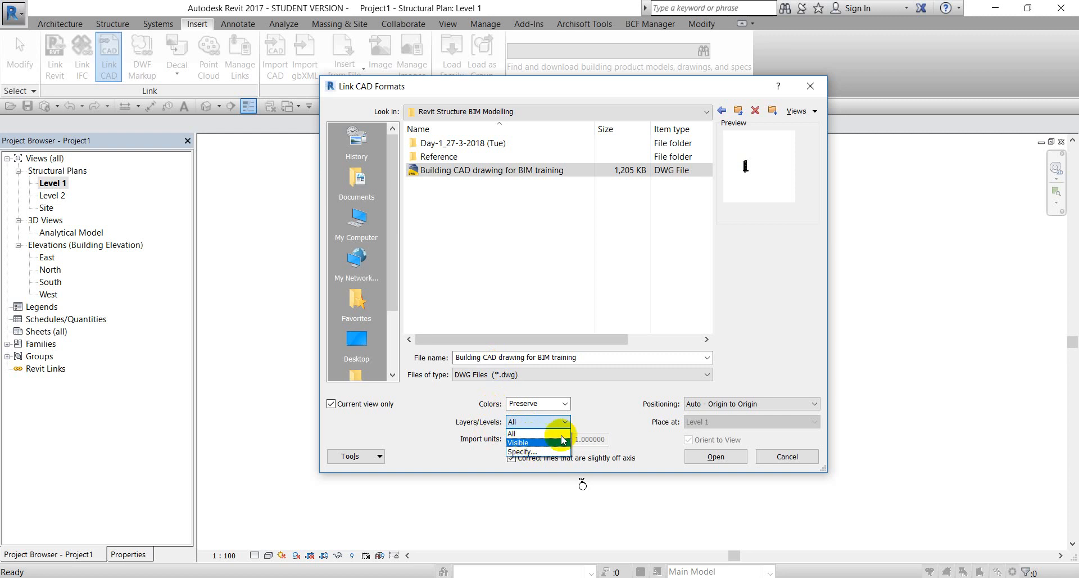
{"action": "left_click", "coordinate": [534, 437]}
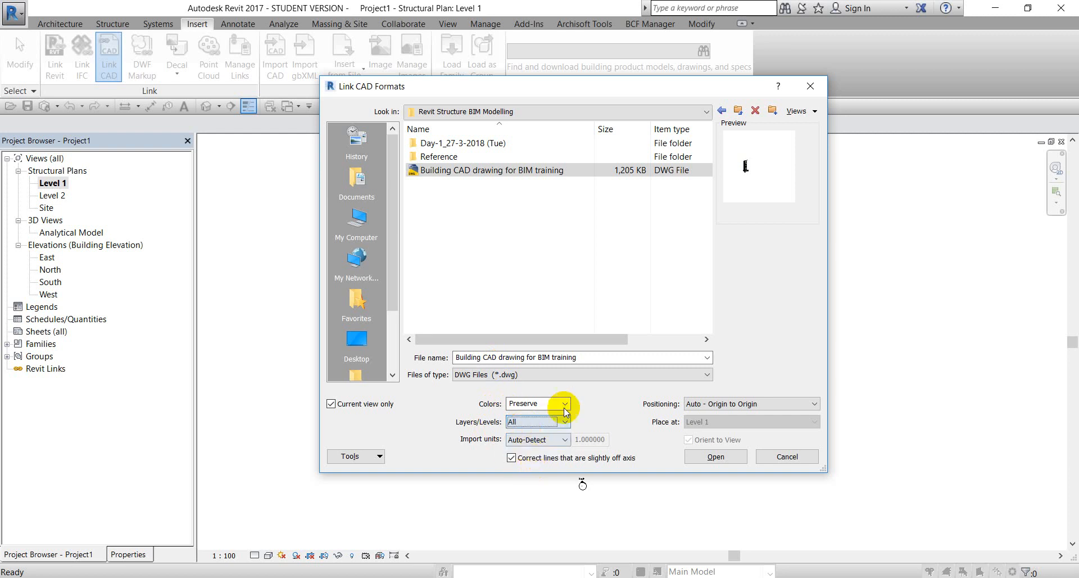
- Set the import units of the linked drawing to millimeter
{"action": "left_click", "coordinate": [539, 440]}
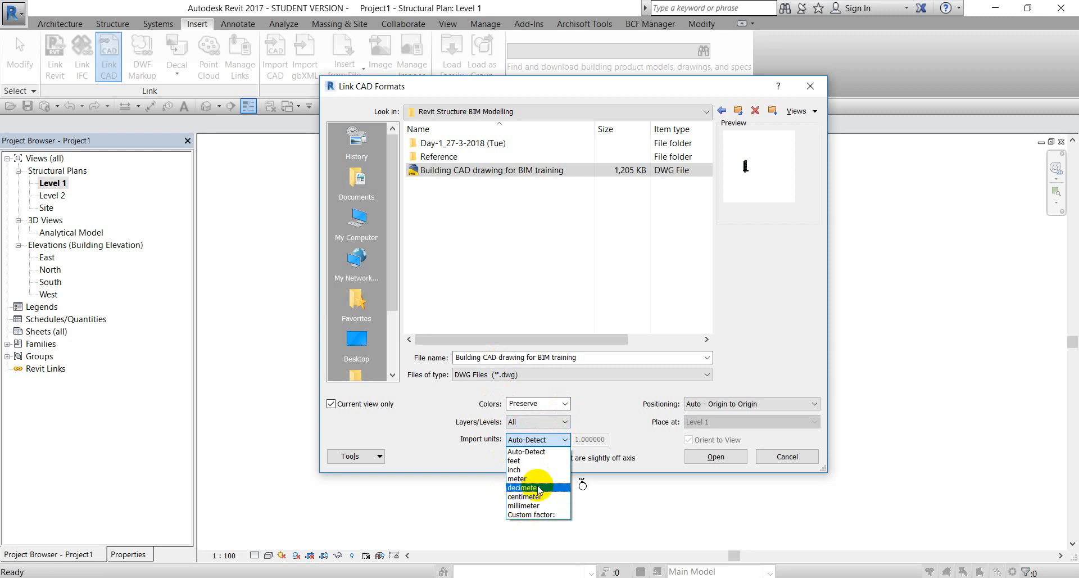
{"action": "left_click", "coordinate": [538, 453]}
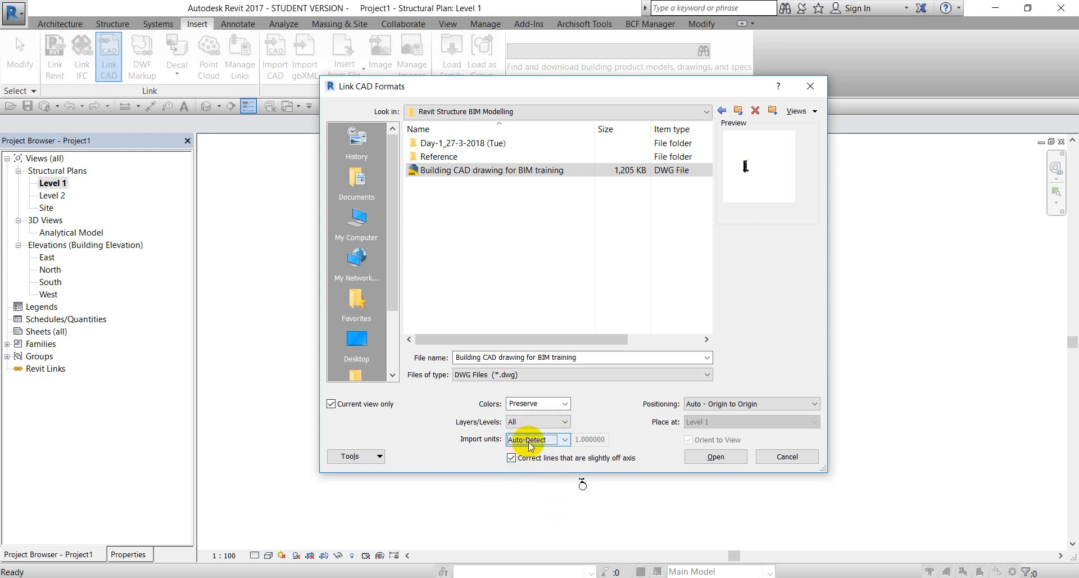
{"action": "left_click", "coordinate": [550, 442]}
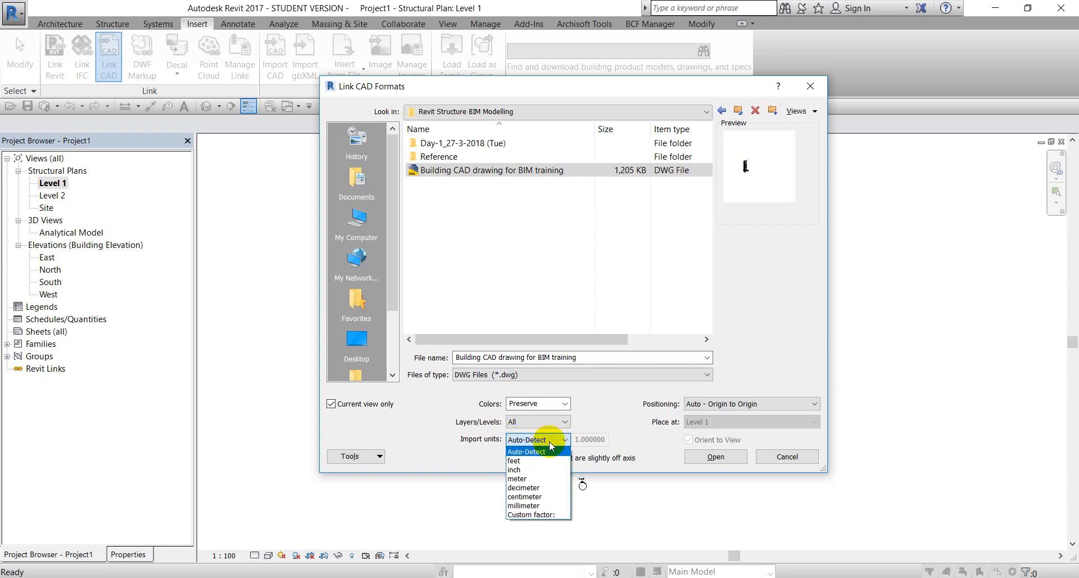
{"action": "left_click", "coordinate": [526, 505]}
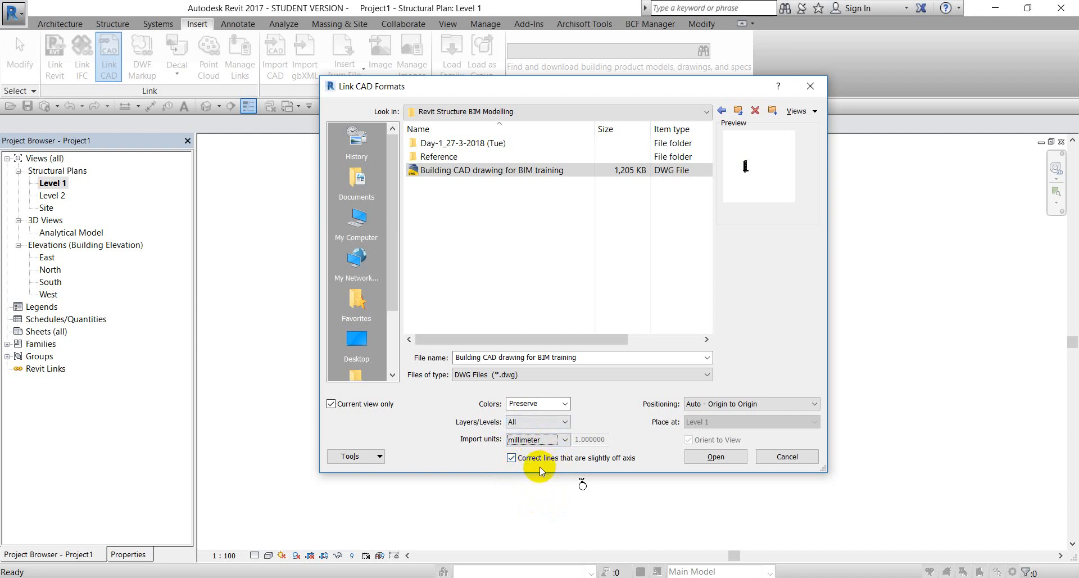
- Set the linked drawing's positioning to Auto - Origin to Origin
{"action": "left_click", "coordinate": [723, 403]}
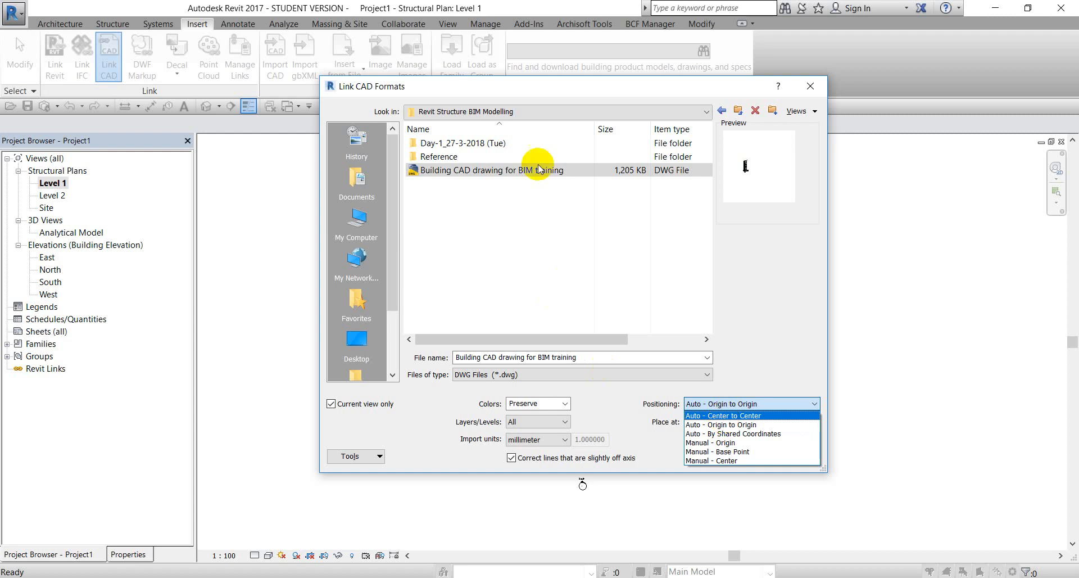
{"action": "left_click", "coordinate": [512, 91]}
{"action": "left_click_drag", "start_coordinate": [529, 95], "coordinate": [1006, 183]}
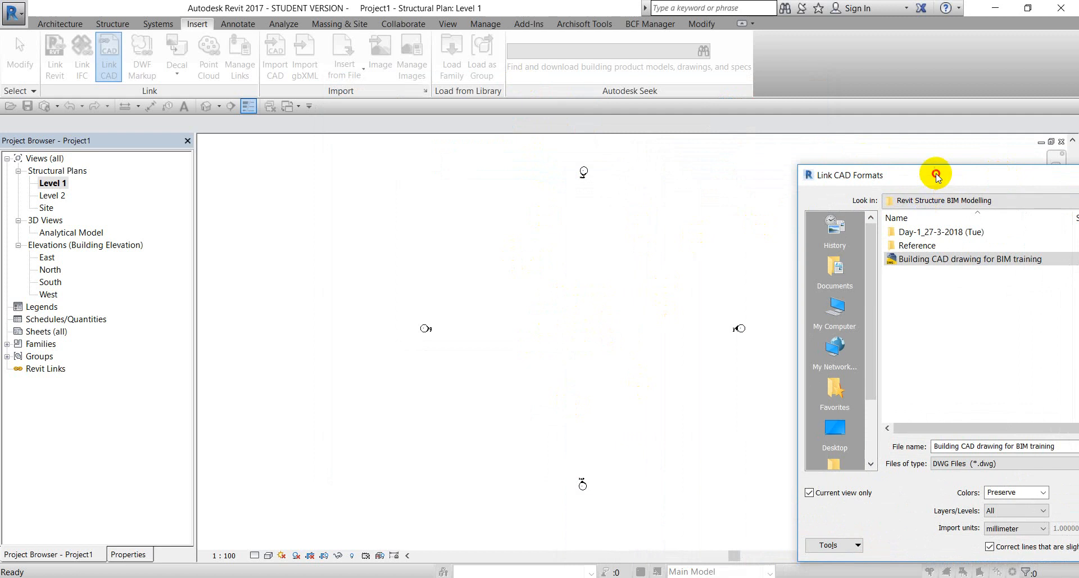
{"action": "left_click_drag", "start_coordinate": [936, 173], "coordinate": [485, 95]}
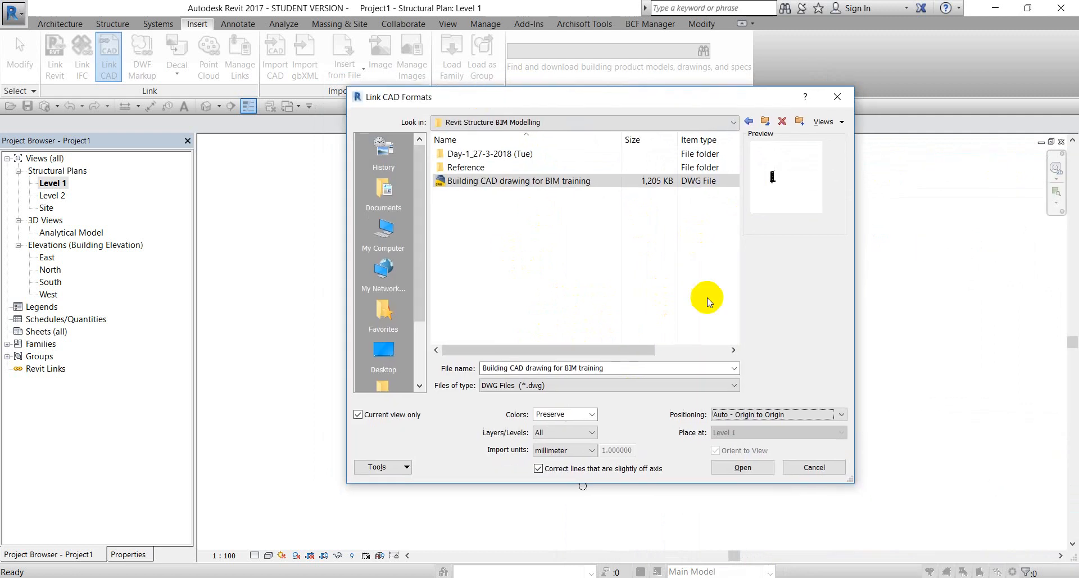
{"action": "left_click", "coordinate": [797, 417]}
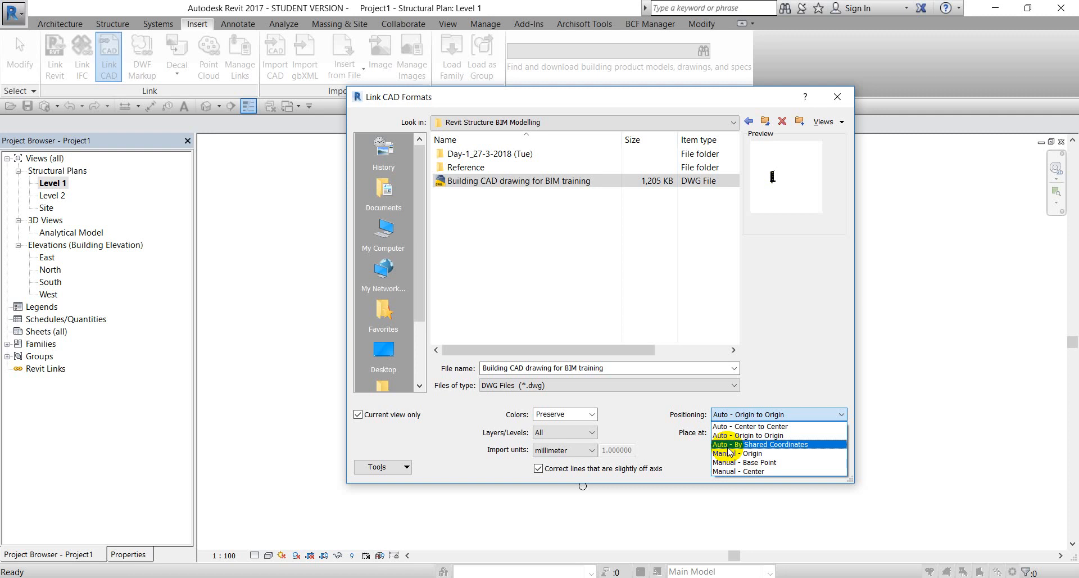
{"action": "left_click", "coordinate": [750, 435]}
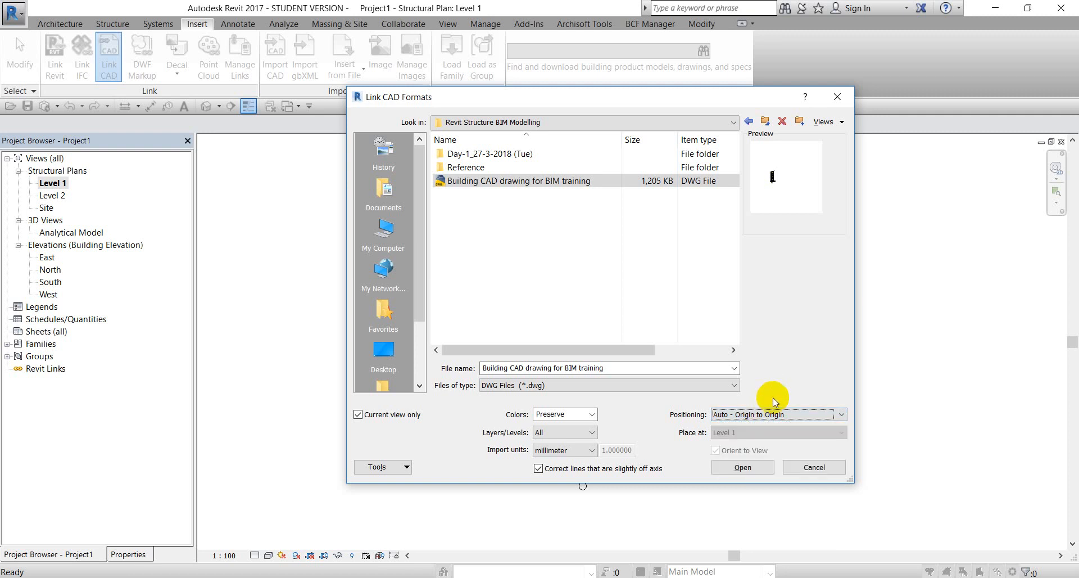
- Set the positioning to Auto - Center to Center and link the CAD drawing into the Level 1 plan
{"action": "left_click", "coordinate": [784, 420]}
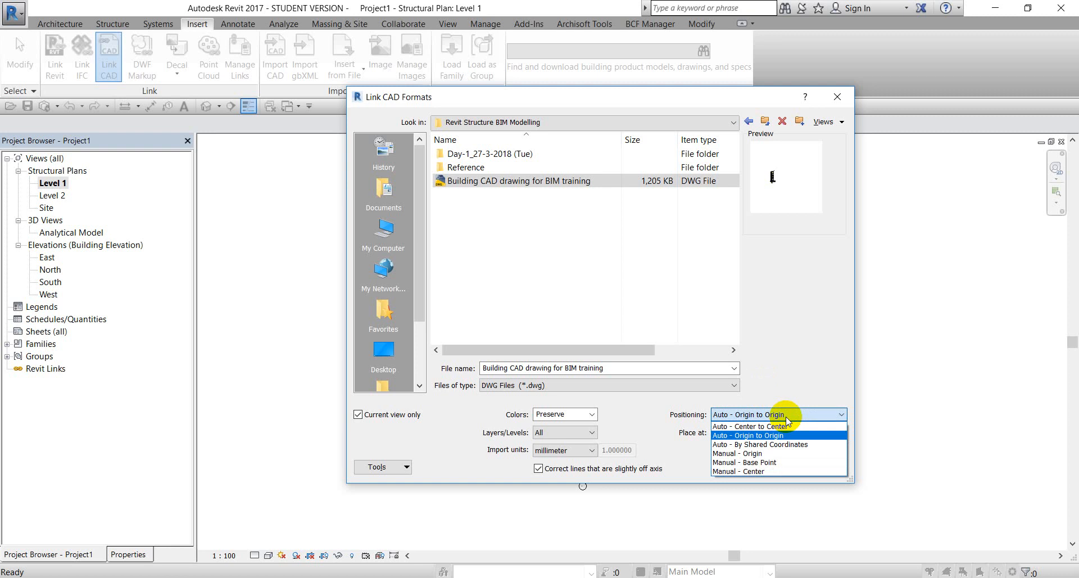
{"action": "left_click", "coordinate": [762, 426]}
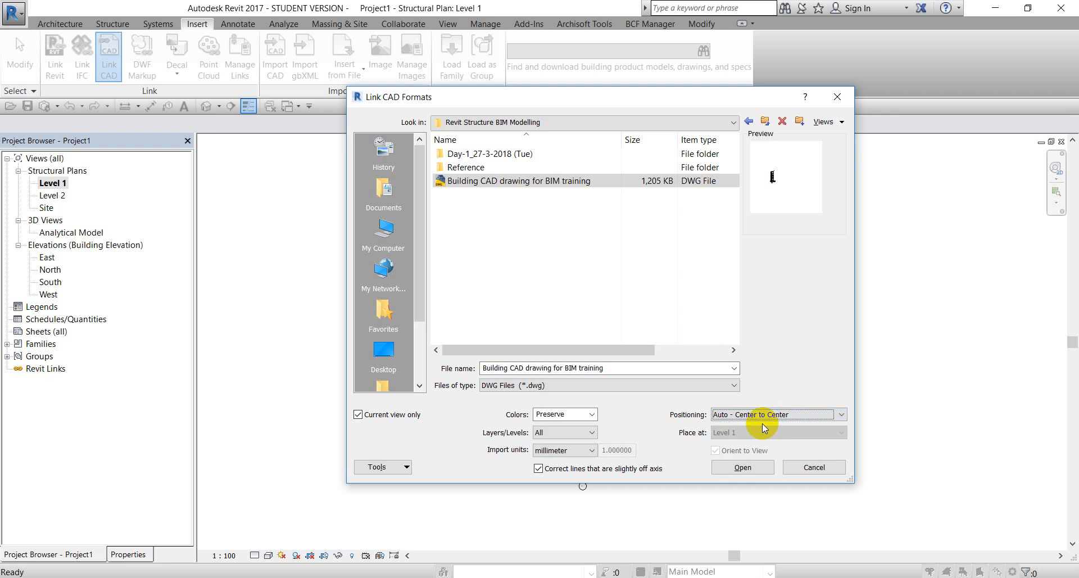
{"action": "left_click", "coordinate": [737, 469]}
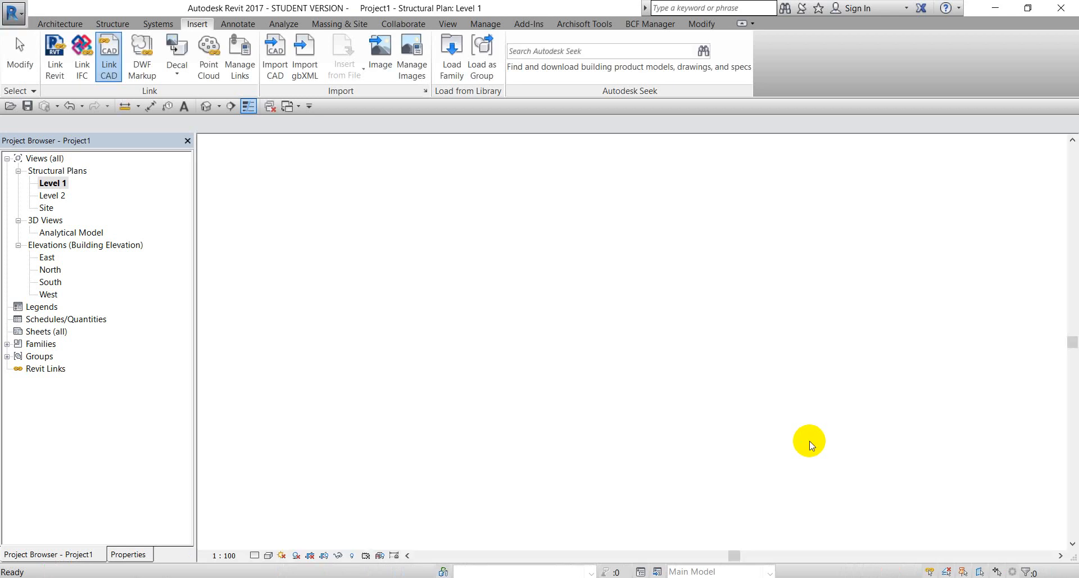
- Look over the linked drawing's plan sheets and elevations, and examine the 1st storey plan up close
{"action": "scroll", "coordinate": [747, 420], "scroll_direction": "down", "scroll_amount": 8}
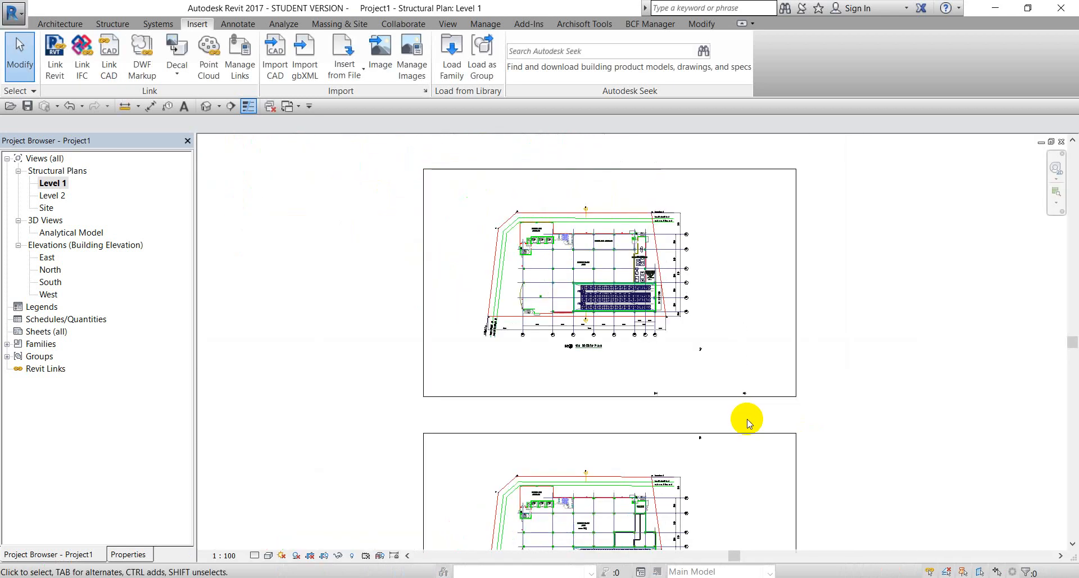
{"action": "middle_click_drag", "start_coordinate": [733, 463], "coordinate": [694, 266]}
{"action": "scroll", "coordinate": [674, 371], "scroll_direction": "down", "scroll_amount": 3}
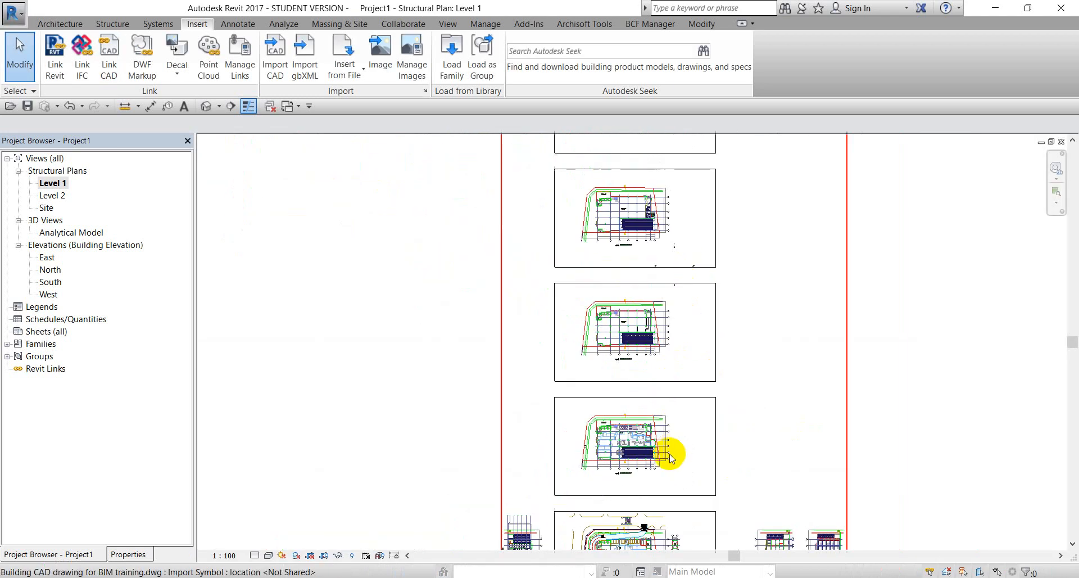
{"action": "middle_click_drag", "start_coordinate": [669, 448], "coordinate": [615, 393]}
{"action": "scroll", "coordinate": [614, 393], "scroll_direction": "up", "scroll_amount": 4}
{"action": "scroll", "coordinate": [599, 391], "scroll_direction": "up", "scroll_amount": 1}
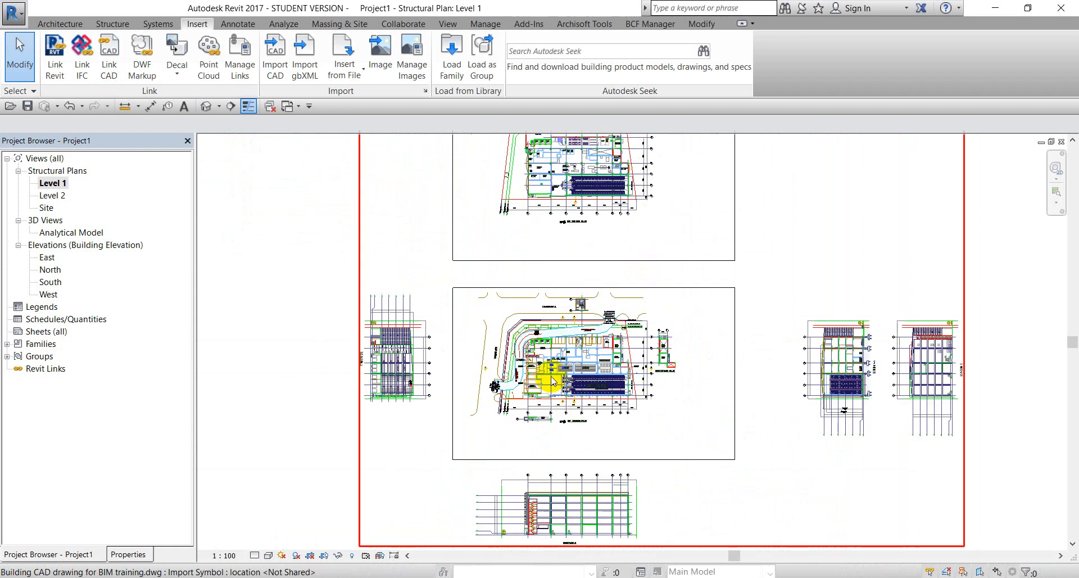
{"action": "scroll", "coordinate": [551, 381], "scroll_direction": "up", "scroll_amount": 5}
{"action": "scroll", "coordinate": [508, 373], "scroll_direction": "up", "scroll_amount": 1}
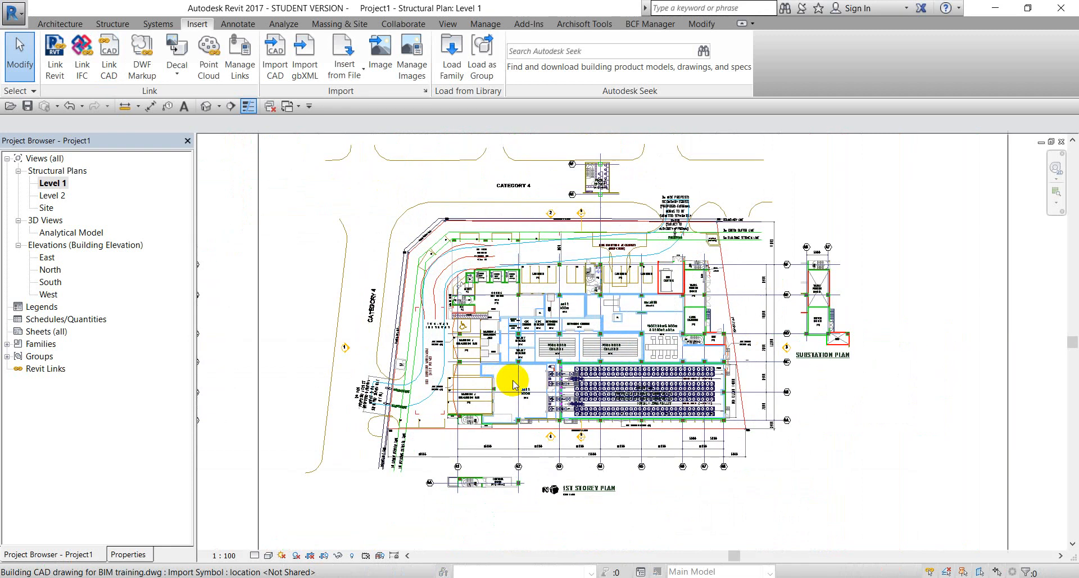
{"action": "scroll", "coordinate": [557, 388], "scroll_direction": "down", "scroll_amount": 2}
{"action": "scroll", "coordinate": [560, 388], "scroll_direction": "down", "scroll_amount": 3}
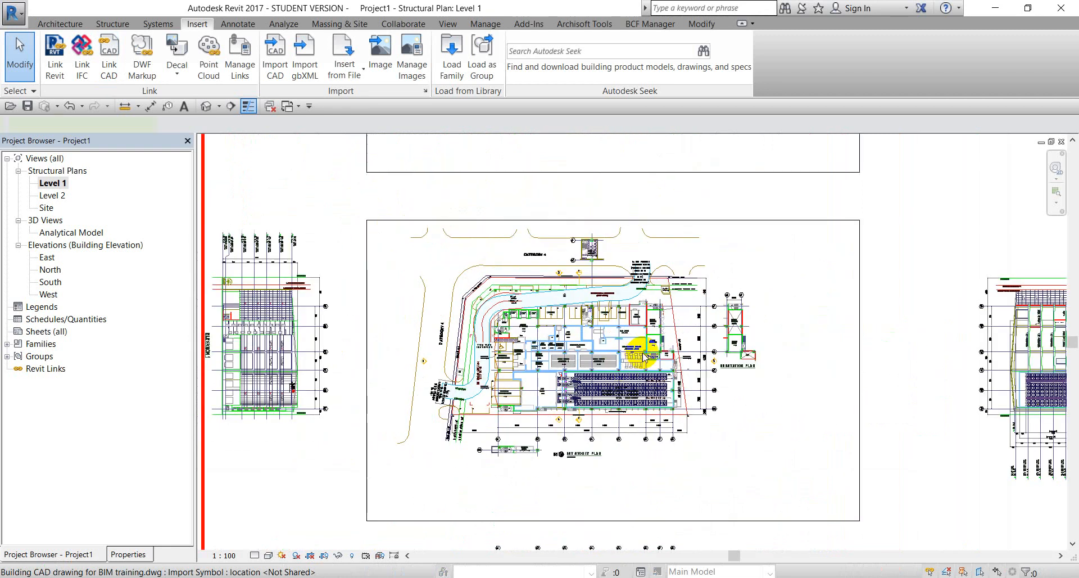
- Select the linked CAD drawing, inspect the extent of its plan sheets and elevations, and clear the selection
{"action": "left_click", "coordinate": [644, 356]}
{"action": "scroll", "coordinate": [650, 402], "scroll_direction": "down", "scroll_amount": 5}
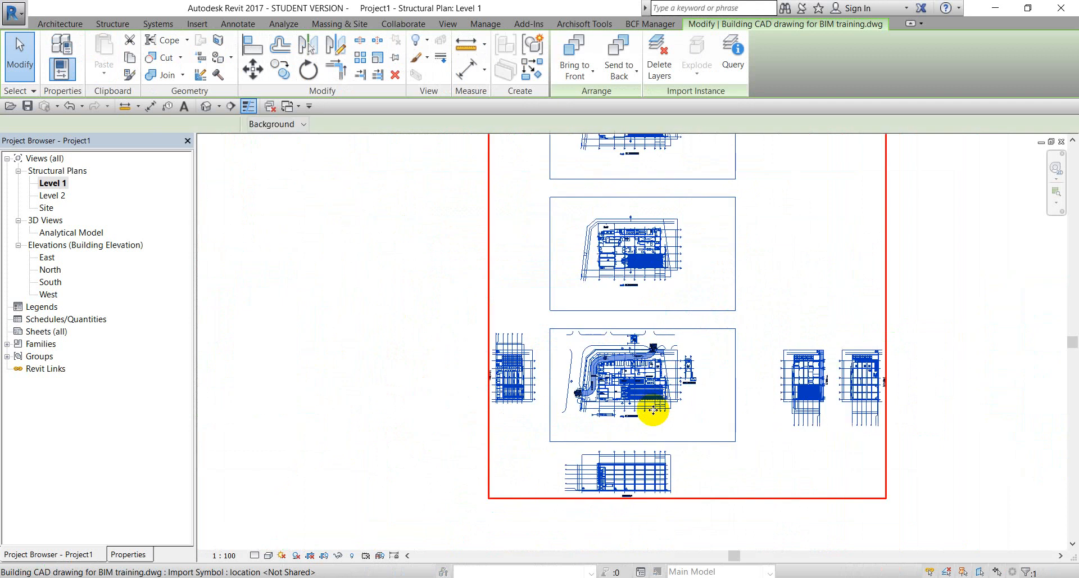
{"action": "scroll", "coordinate": [669, 393], "scroll_direction": "down", "scroll_amount": 4}
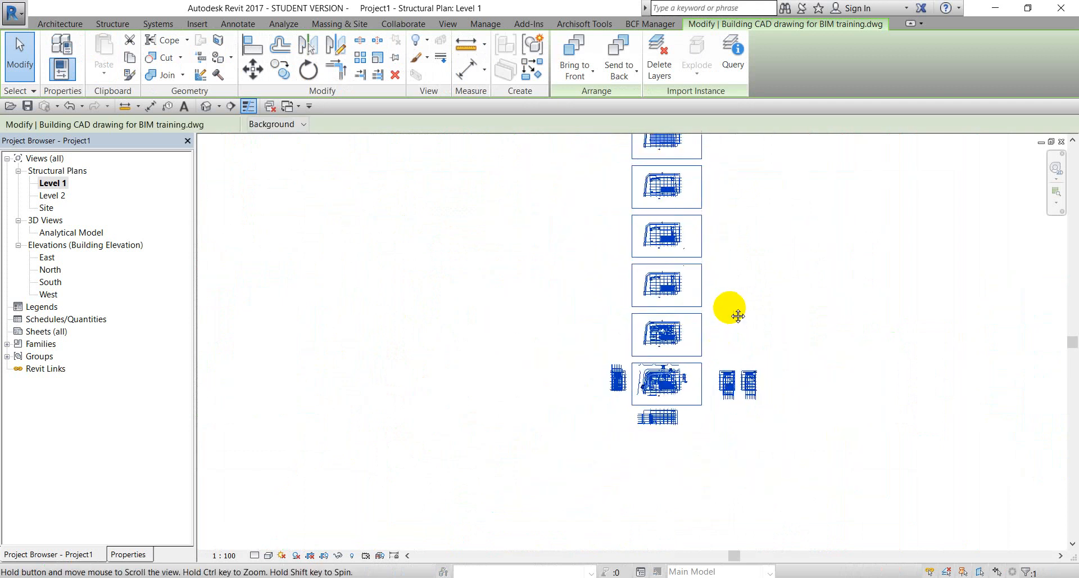
{"action": "middle_click_drag", "start_coordinate": [730, 313], "coordinate": [690, 393]}
{"action": "scroll", "coordinate": [648, 373], "scroll_direction": "up", "scroll_amount": 5}
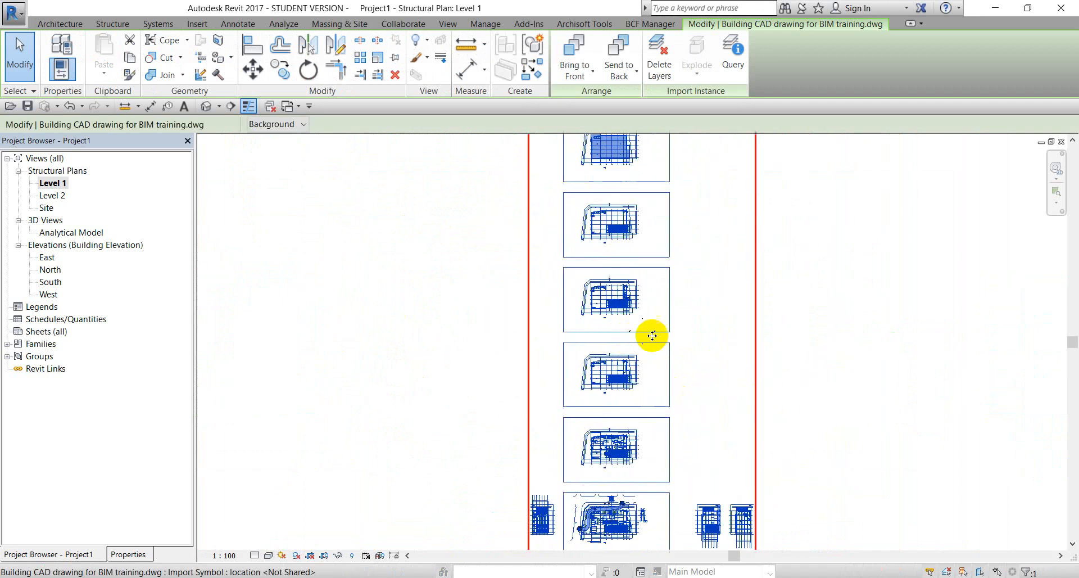
{"action": "scroll", "coordinate": [654, 339], "scroll_direction": "up", "scroll_amount": 3}
{"action": "scroll", "coordinate": [621, 340], "scroll_direction": "down", "scroll_amount": 8}
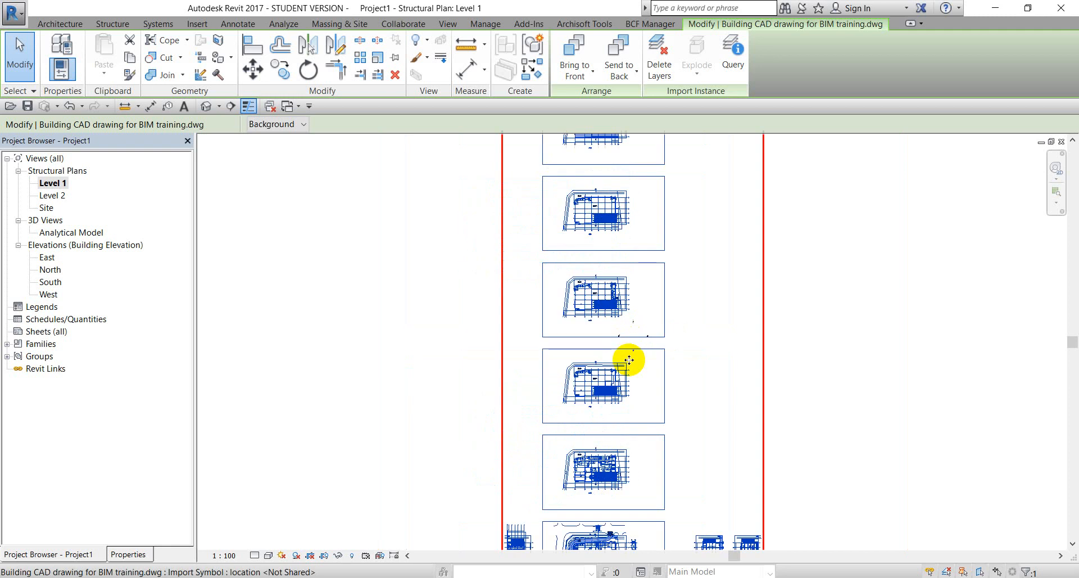
{"action": "scroll", "coordinate": [617, 449], "scroll_direction": "up", "scroll_amount": 1}
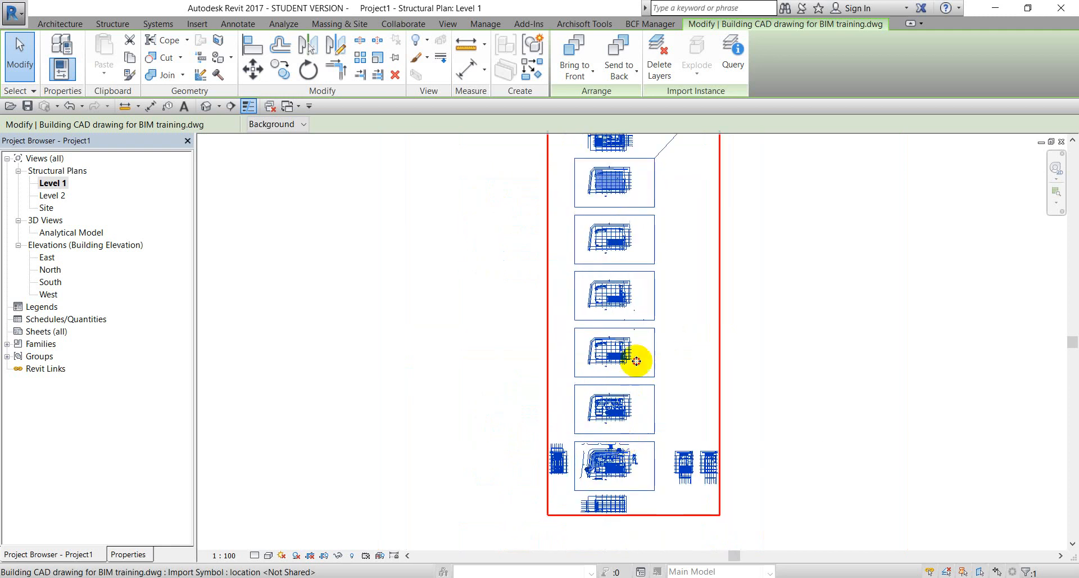
{"action": "left_click_drag", "start_coordinate": [640, 321], "coordinate": [639, 320]}
{"action": "scroll", "coordinate": [639, 321], "scroll_direction": "up", "scroll_amount": 4}
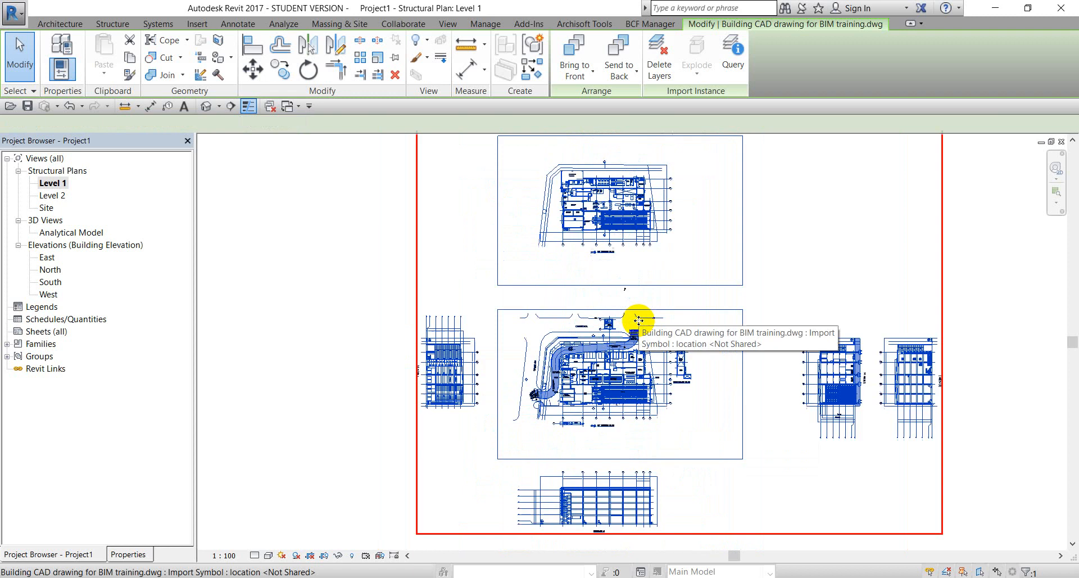
{"action": "scroll", "coordinate": [611, 346], "scroll_direction": "up", "scroll_amount": 3}
{"action": "middle_click_drag", "start_coordinate": [599, 362], "coordinate": [597, 298]}
{"action": "left_click", "coordinate": [828, 289]}
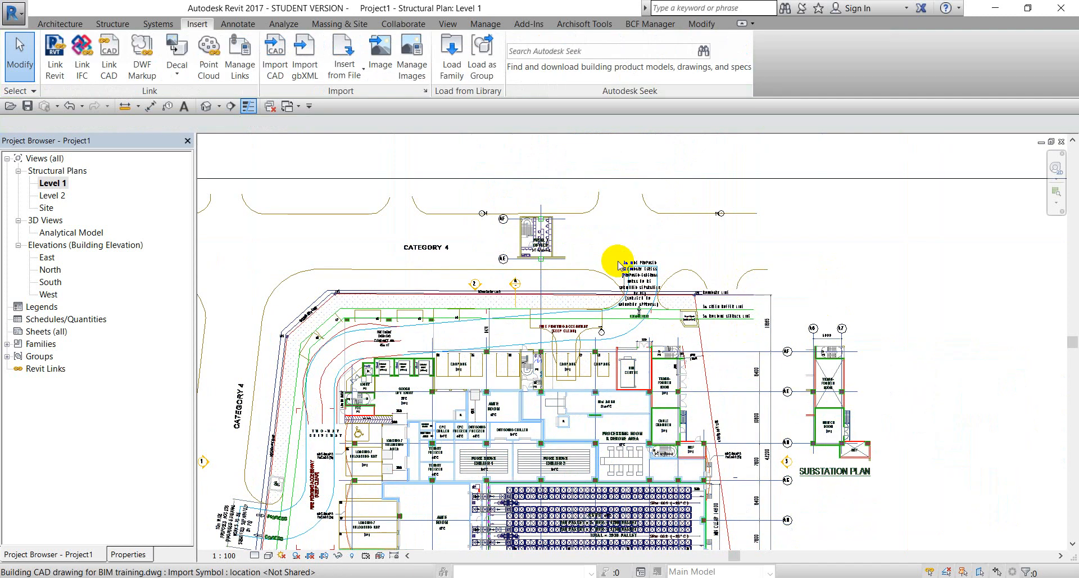
- Select the linked drawing again, check the 1st storey plan against the surrounding elevations, and deselect it
{"action": "scroll", "coordinate": [618, 272], "scroll_direction": "down", "scroll_amount": 4}
{"action": "left_click", "coordinate": [612, 298]}
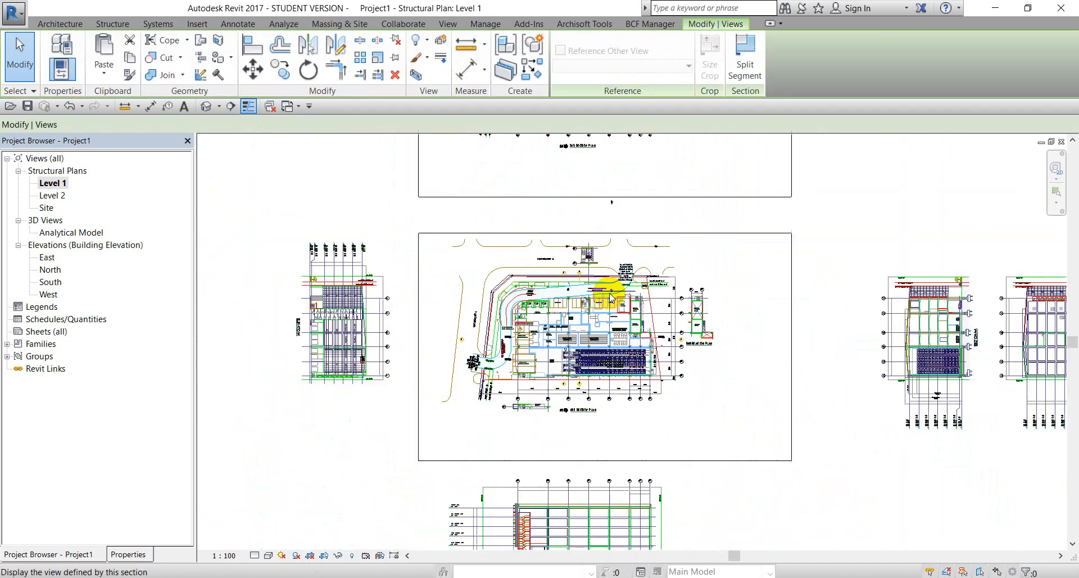
{"action": "left_click", "coordinate": [770, 333]}
{"action": "left_click", "coordinate": [794, 349]}
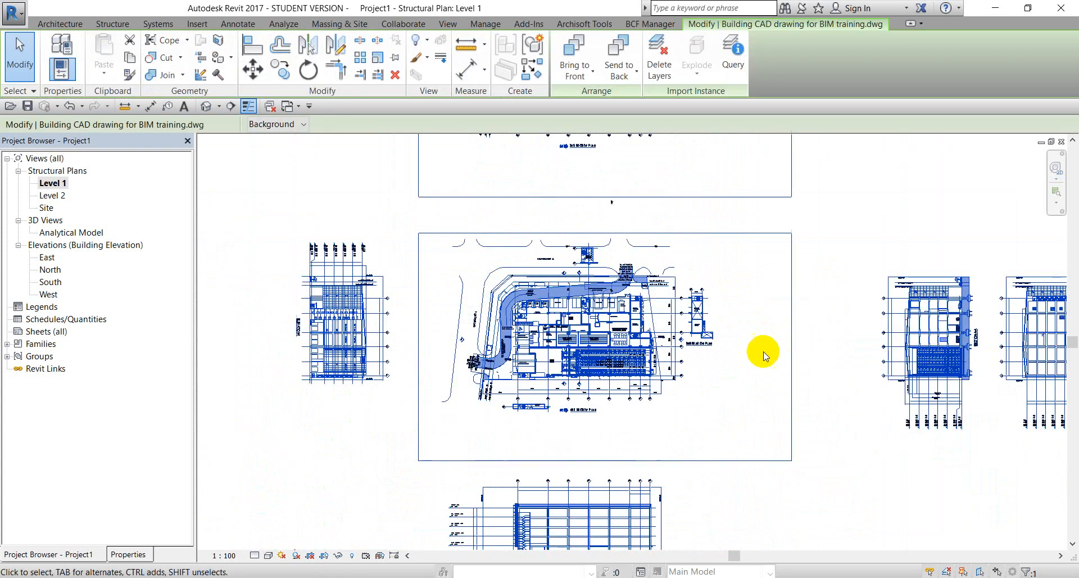
{"action": "scroll", "coordinate": [632, 331], "scroll_direction": "up", "scroll_amount": 1}
{"action": "left_click_drag", "start_coordinate": [629, 331], "coordinate": [673, 275]}
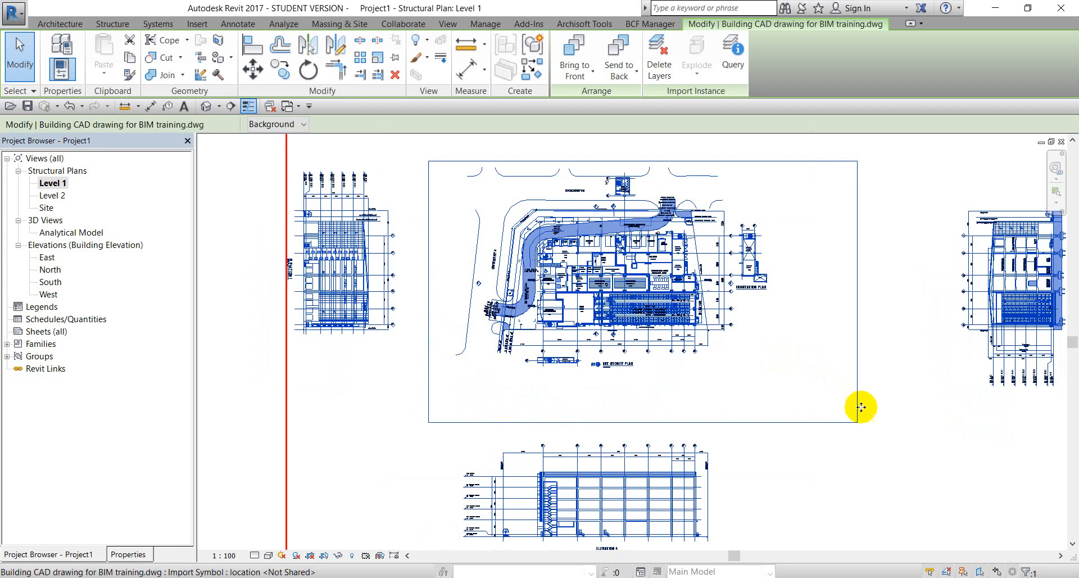
{"action": "left_click", "coordinate": [886, 419]}
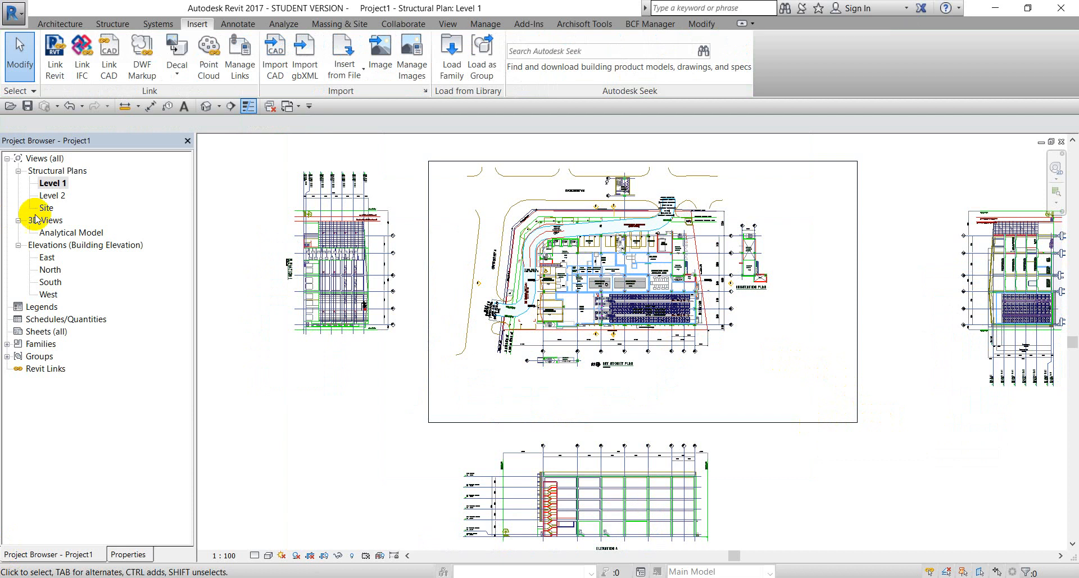
- Examine the 1st storey plan's layout, grids and dimensions in the linked drawing
{"action": "middle_click_drag", "start_coordinate": [538, 396], "coordinate": [476, 388]}
{"action": "scroll", "coordinate": [557, 296], "scroll_direction": "up", "scroll_amount": 2}
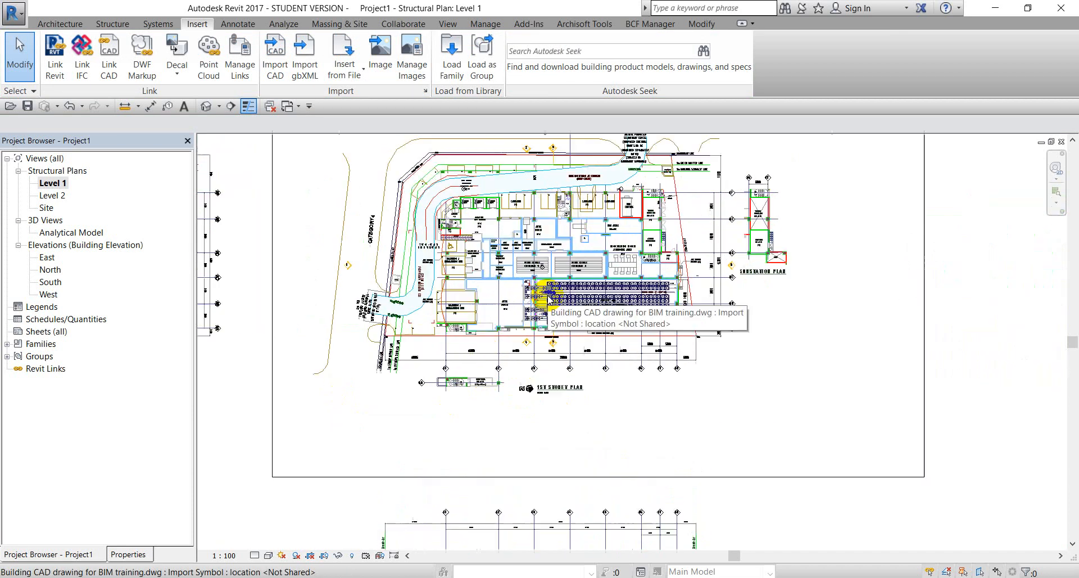
{"action": "scroll", "coordinate": [511, 354], "scroll_direction": "down", "scroll_amount": 1}
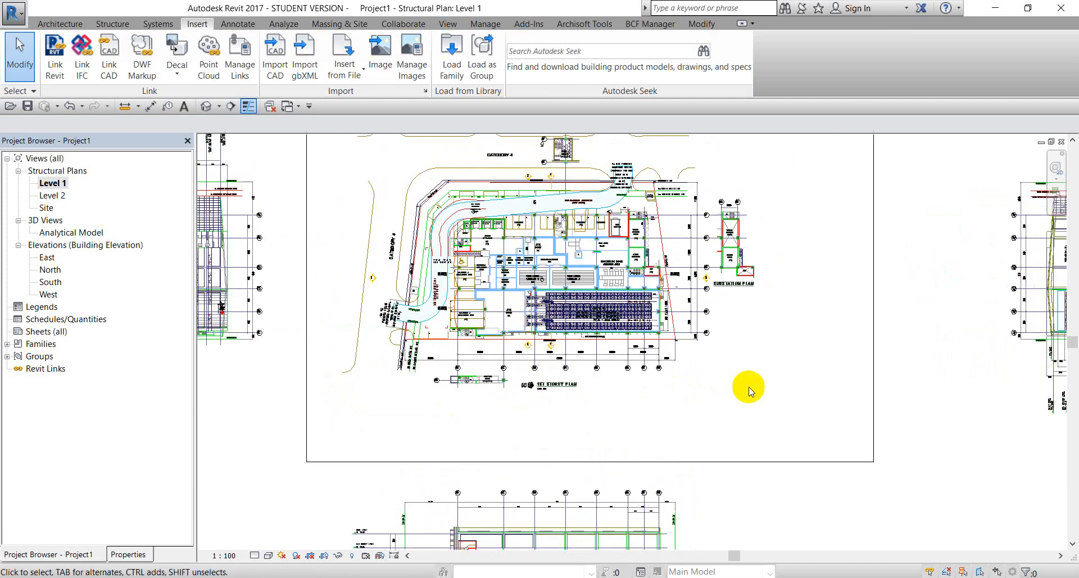
{"action": "middle_click_drag", "start_coordinate": [725, 424], "coordinate": [709, 414]}
{"action": "scroll", "coordinate": [675, 377], "scroll_direction": "up", "scroll_amount": 2}
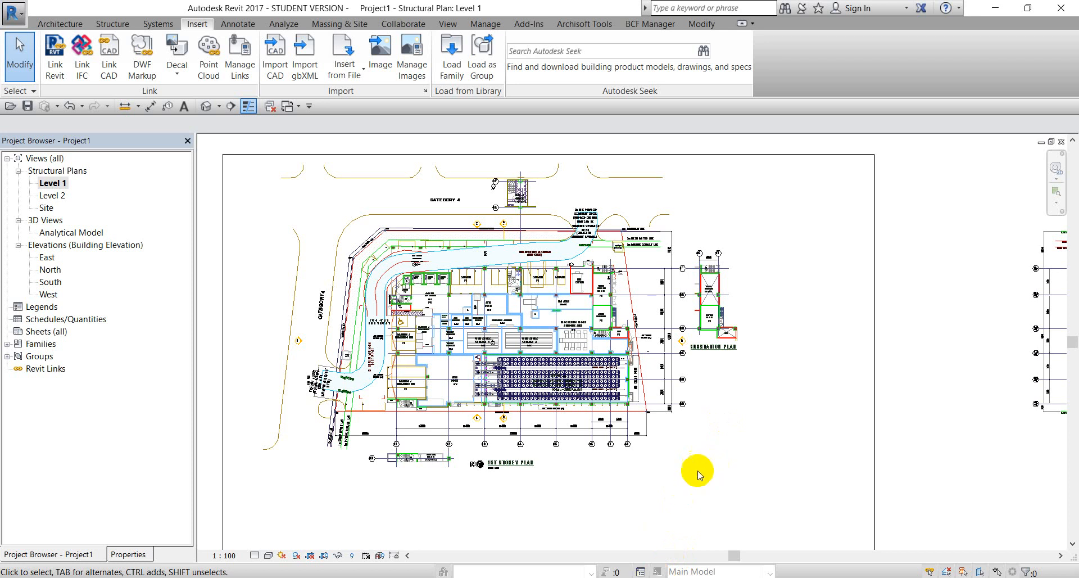
{"action": "scroll", "coordinate": [654, 494], "scroll_direction": "down", "scroll_amount": 2}
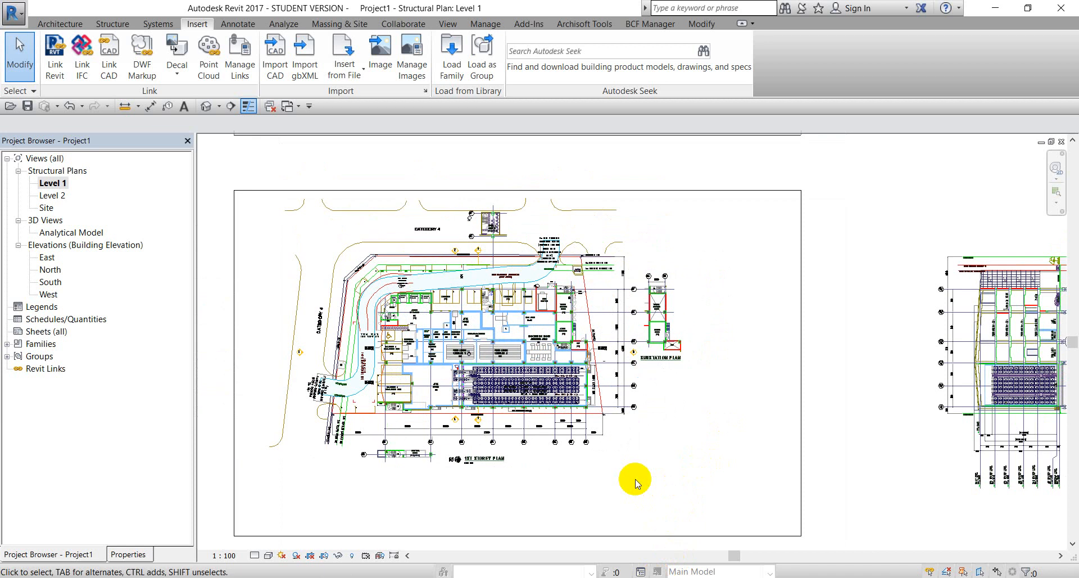
{"action": "scroll", "coordinate": [530, 443], "scroll_direction": "up", "scroll_amount": 1}
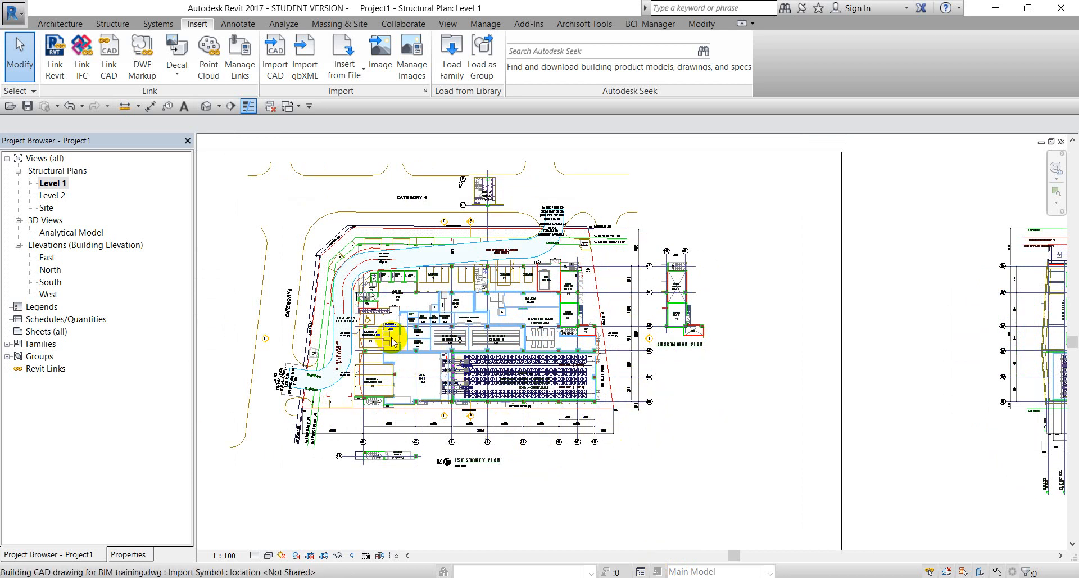
{"action": "scroll", "coordinate": [392, 340], "scroll_direction": "up", "scroll_amount": 1}
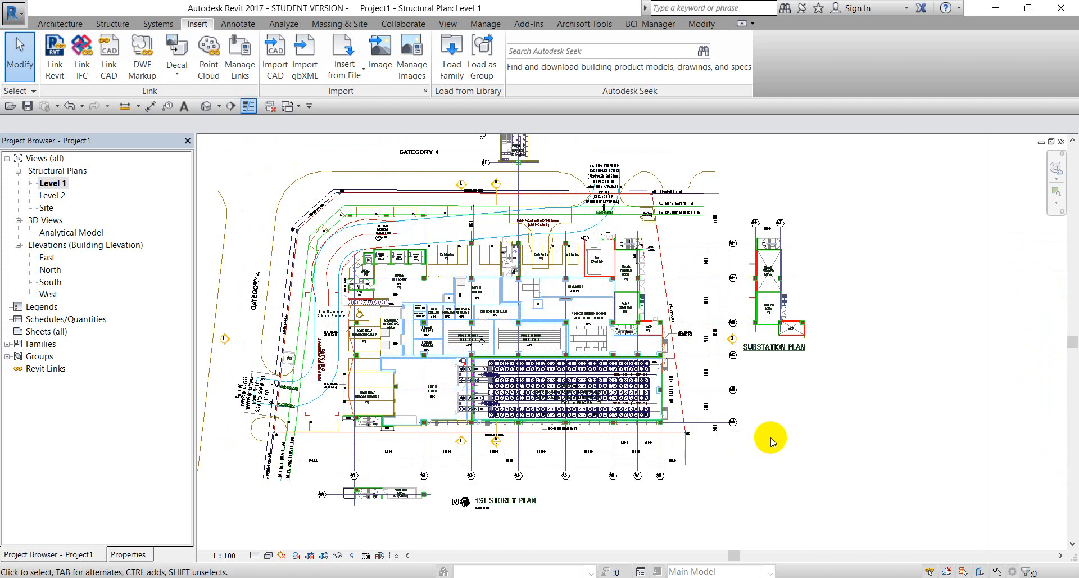
{"action": "scroll", "coordinate": [781, 436], "scroll_direction": "down", "scroll_amount": 2}
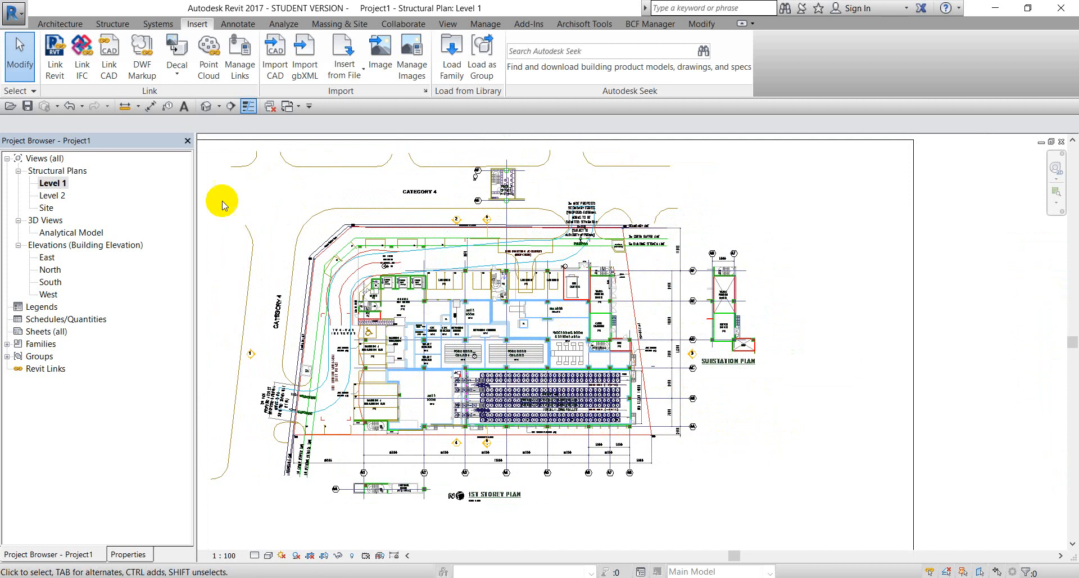
{"action": "left_click", "coordinate": [490, 23]}
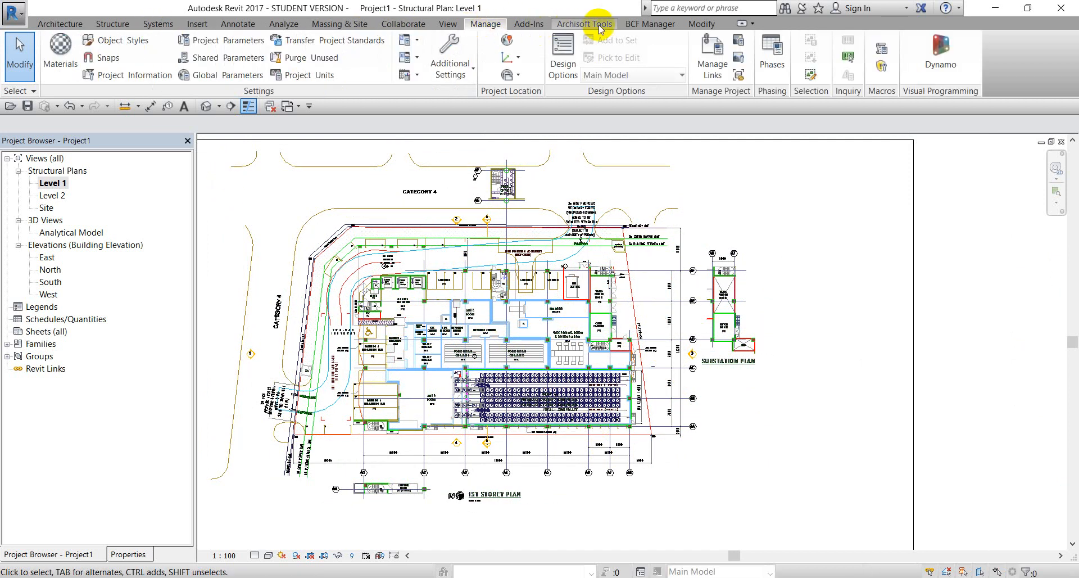
{"action": "left_click", "coordinate": [444, 25]}
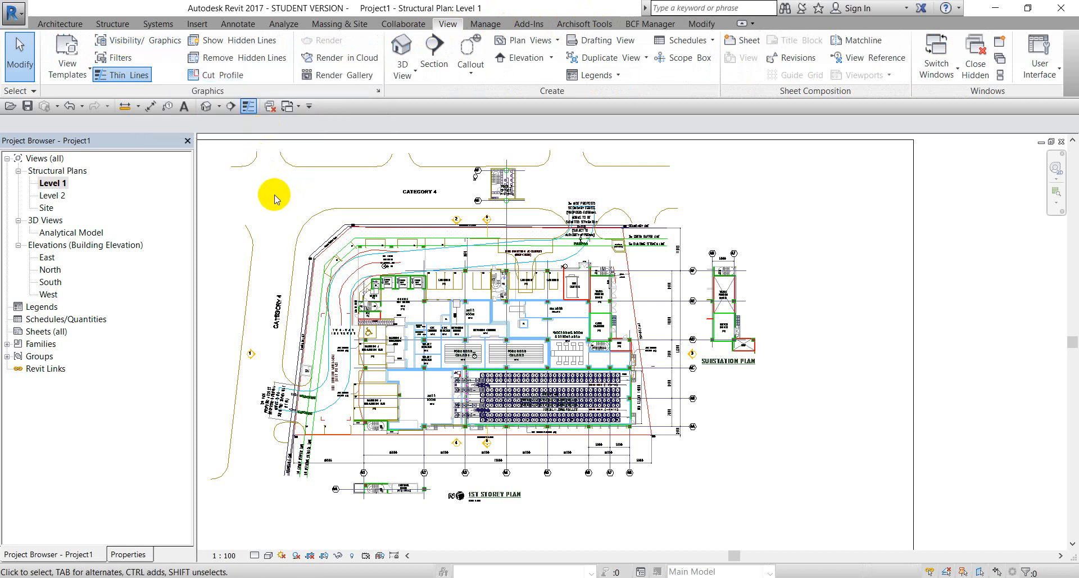
{"action": "key", "text": "v"}
{"action": "key", "text": "g"}
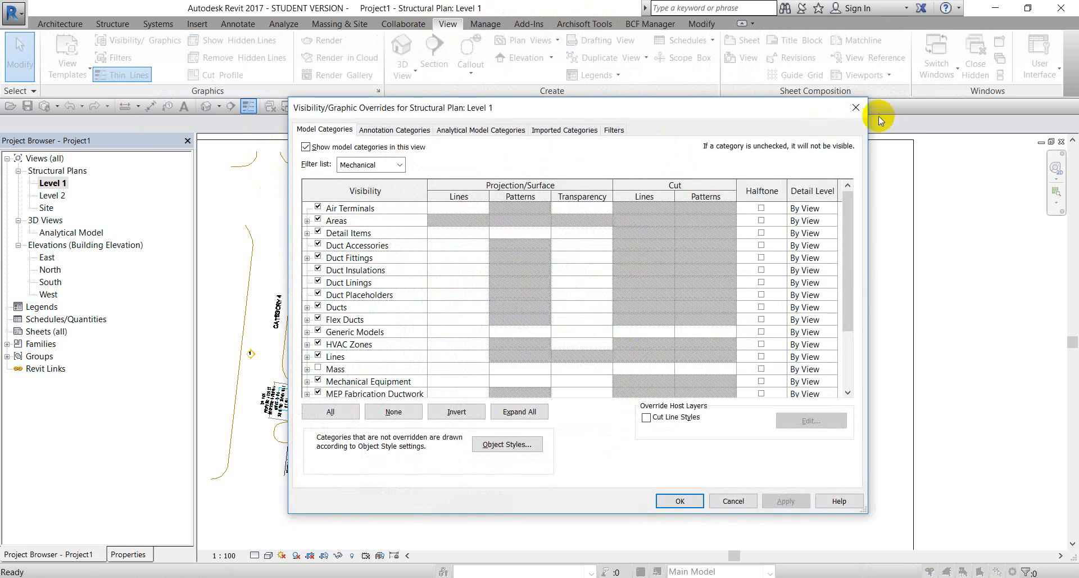
{"action": "left_click", "coordinate": [855, 107]}
- Set the linked building CAD drawing to halftone in the imported-category visibility overrides of the Level 1 plan
{"action": "key", "text": "v"}
{"action": "key", "text": "g"}
{"action": "left_click", "coordinate": [562, 130]}
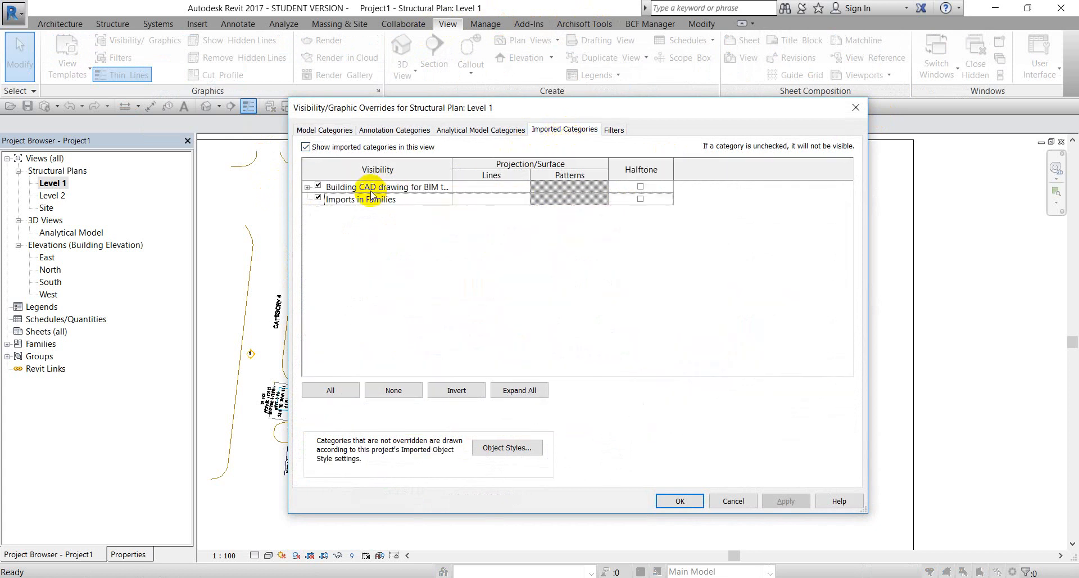
{"action": "left_click", "coordinate": [642, 188]}
{"action": "left_click", "coordinate": [784, 501]}
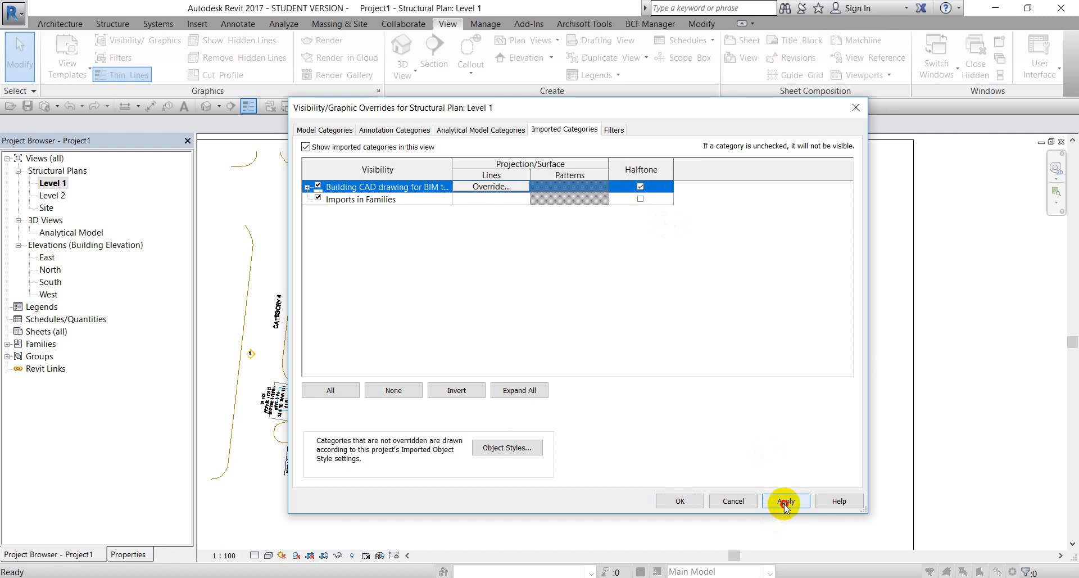
{"action": "left_click", "coordinate": [683, 501]}
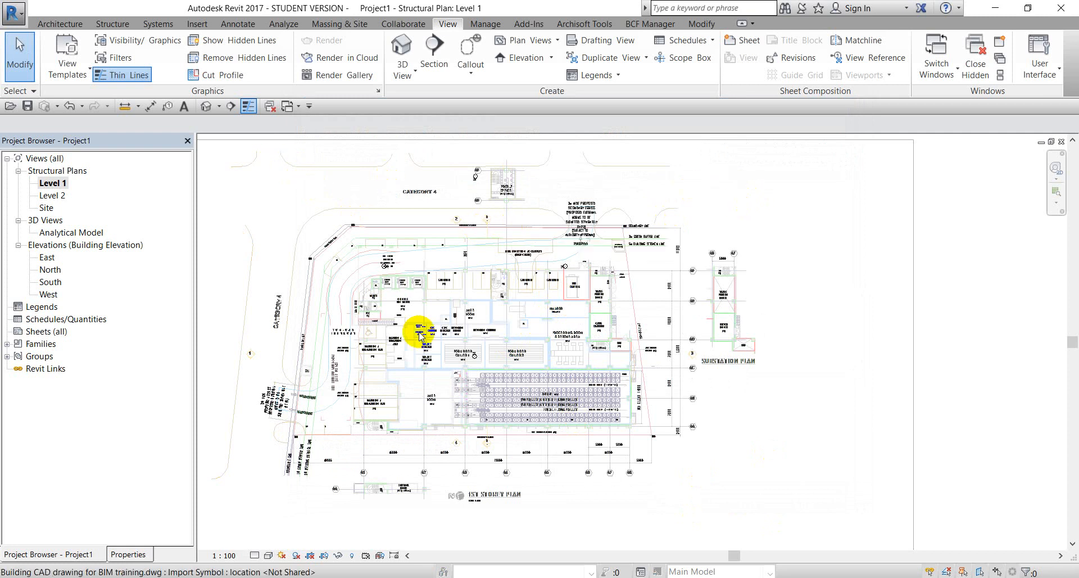
- Check the CAD drawing's halftone setting in the Level 1 visibility overrides and inspect how the 1st storey plan displays
{"action": "key", "text": "v"}
{"action": "key", "text": "v"}
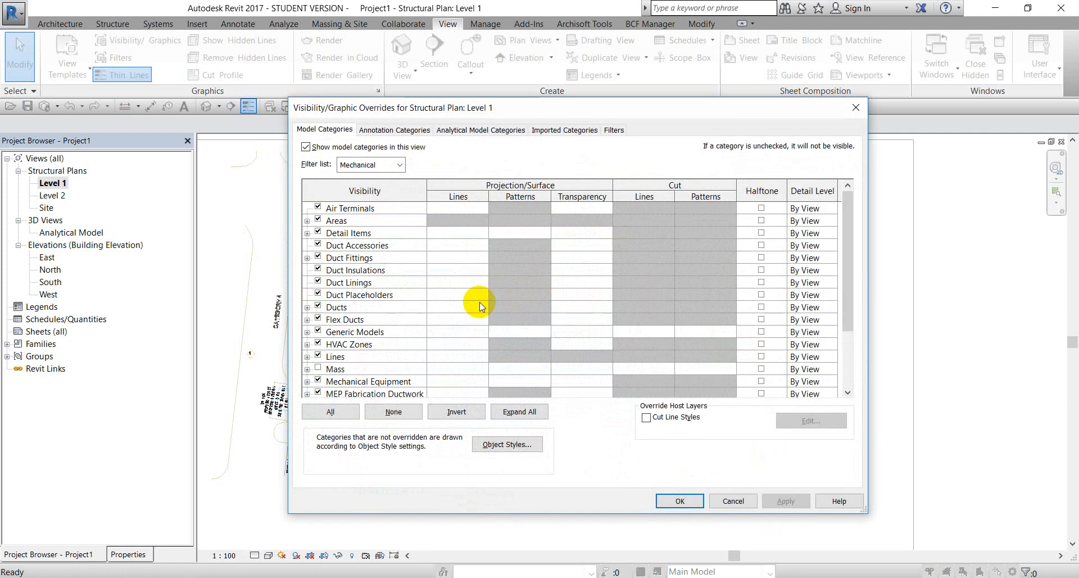
{"action": "left_click", "coordinate": [856, 108]}
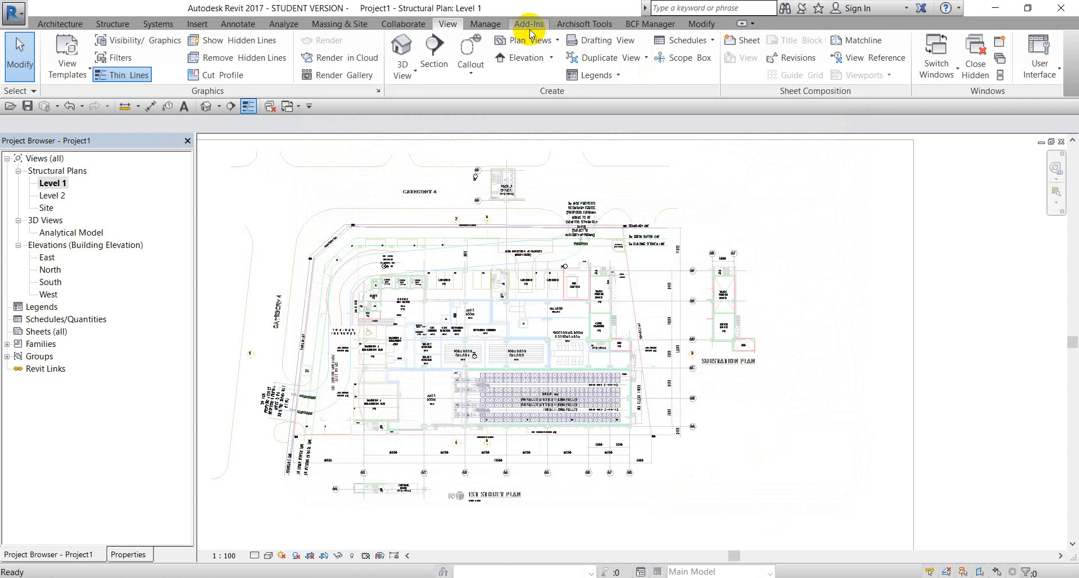
{"action": "left_click", "coordinate": [145, 40]}
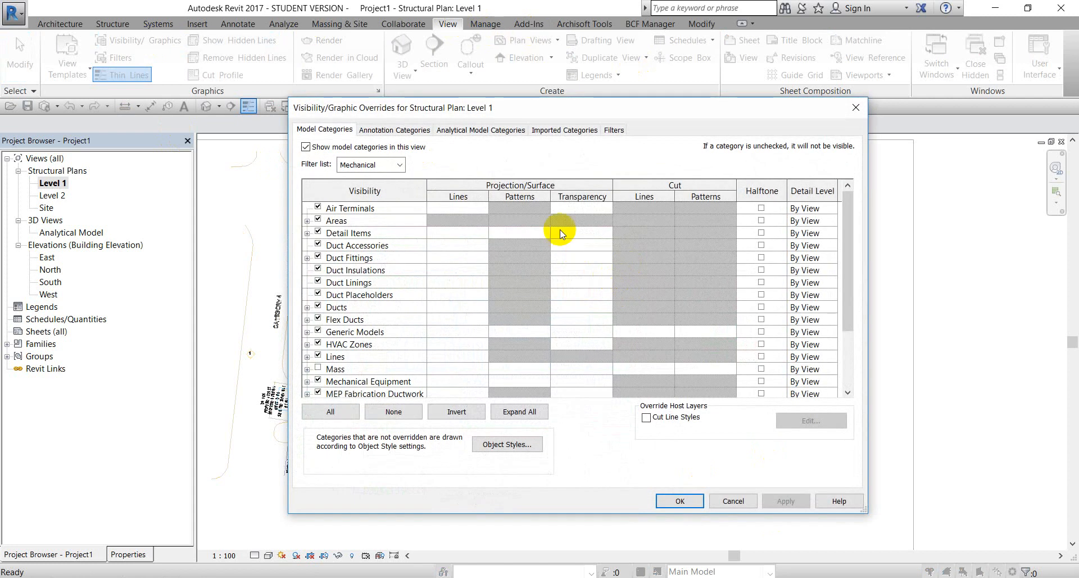
{"action": "left_click", "coordinate": [565, 132]}
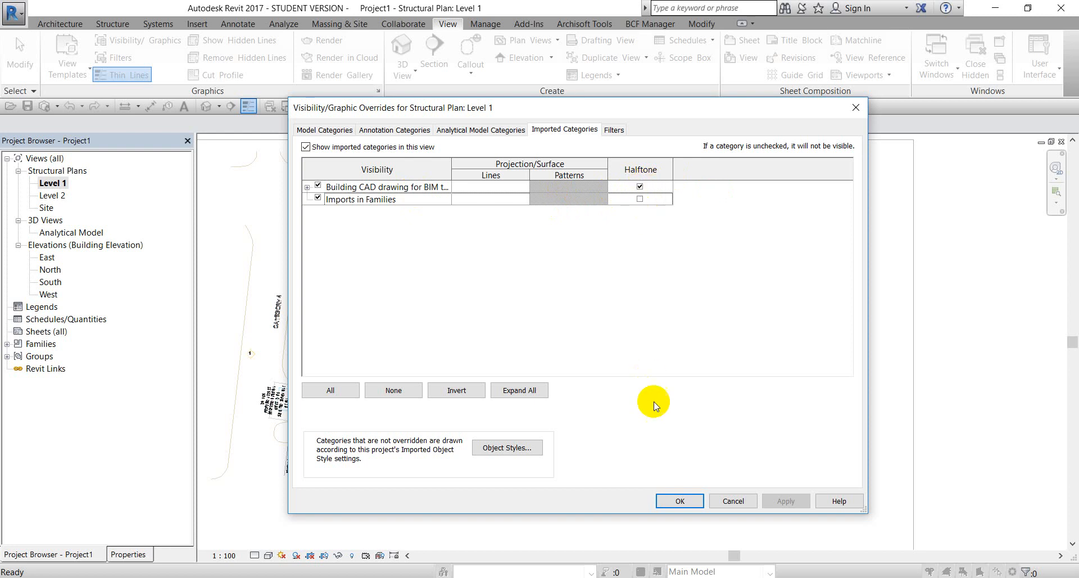
{"action": "left_click", "coordinate": [678, 497]}
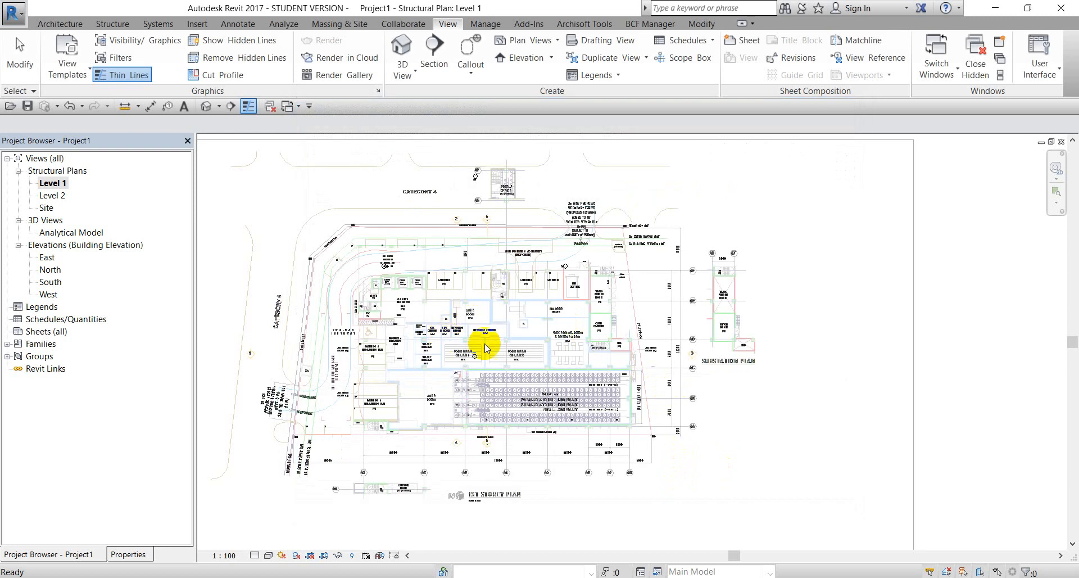
{"action": "scroll", "coordinate": [484, 346], "scroll_direction": "up", "scroll_amount": 2}
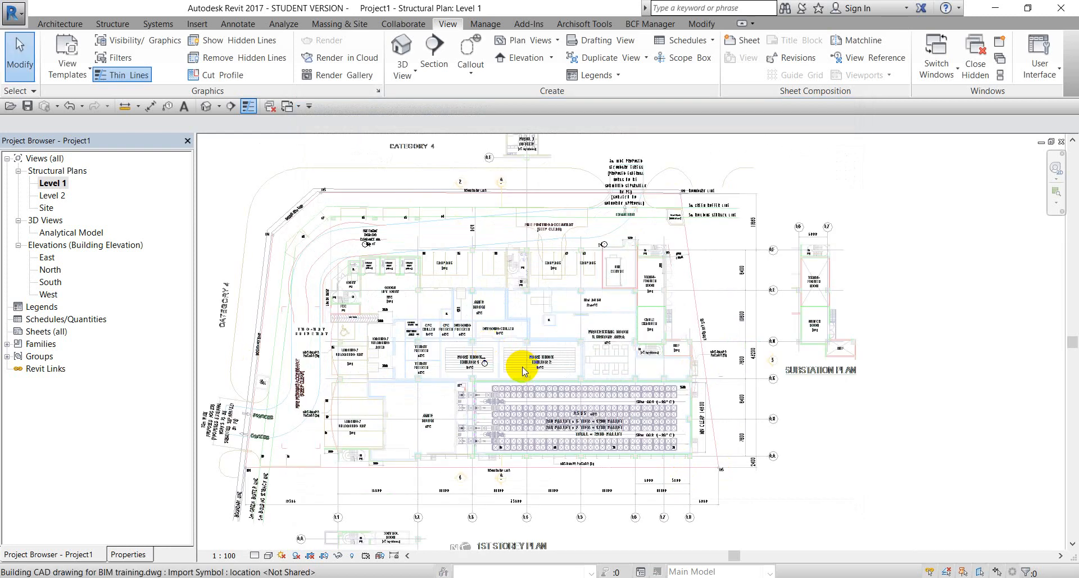
{"action": "scroll", "coordinate": [523, 367], "scroll_direction": "down", "scroll_amount": 1}
{"action": "middle_click_drag", "start_coordinate": [516, 394], "coordinate": [491, 361]}
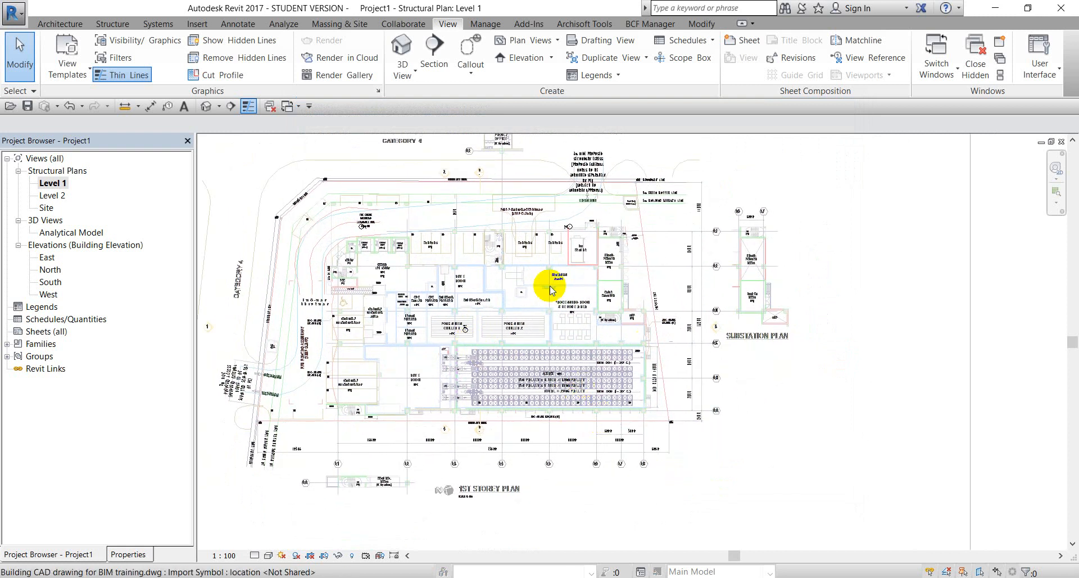
- Create the eight vertical structural grids by picking the matching grid lines of the linked 1st storey plan
{"action": "left_click", "coordinate": [119, 25]}
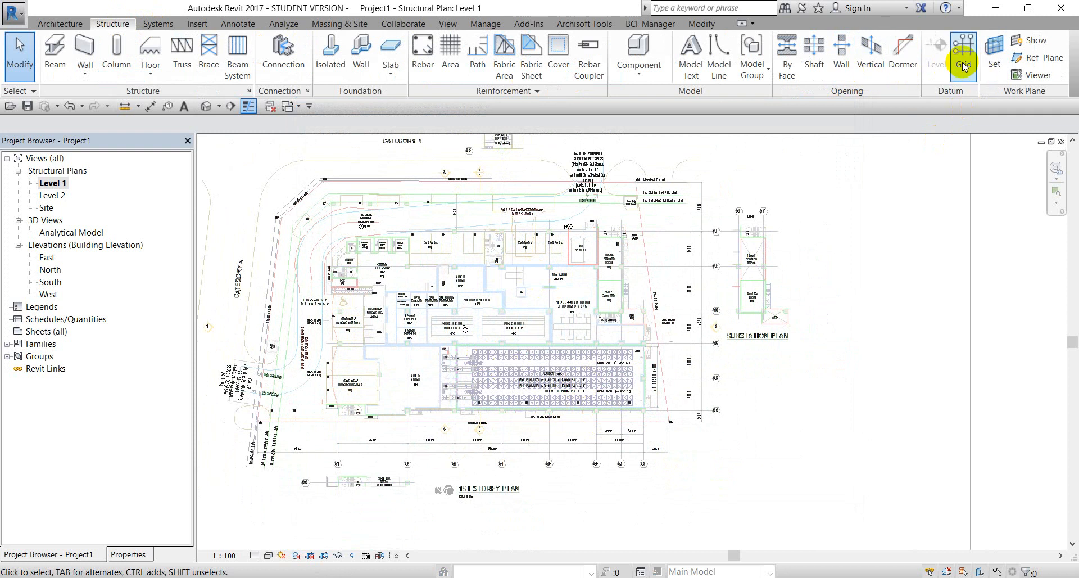
{"action": "left_click", "coordinate": [960, 61]}
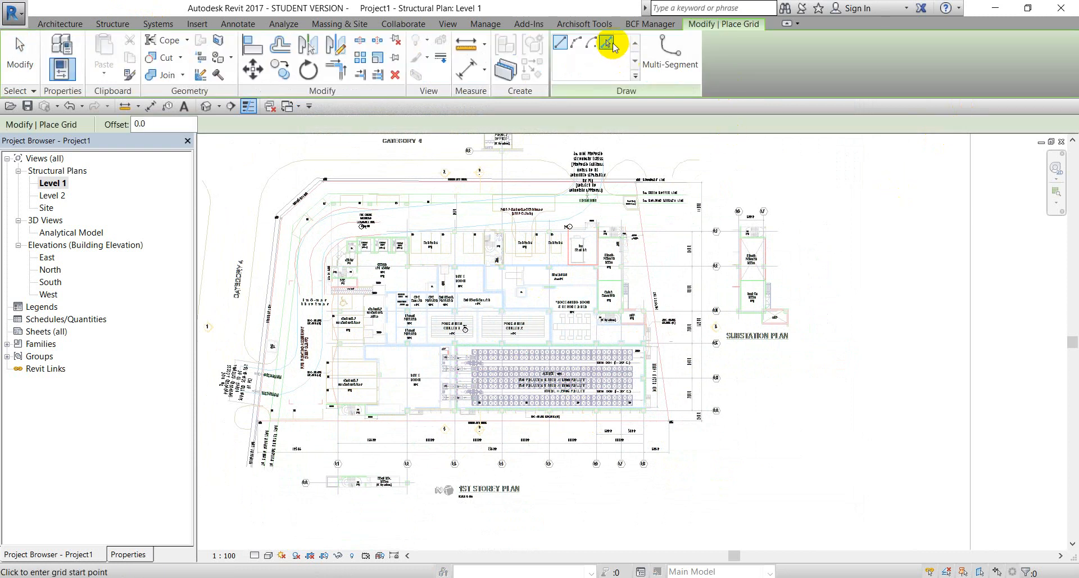
{"action": "left_click", "coordinate": [611, 44]}
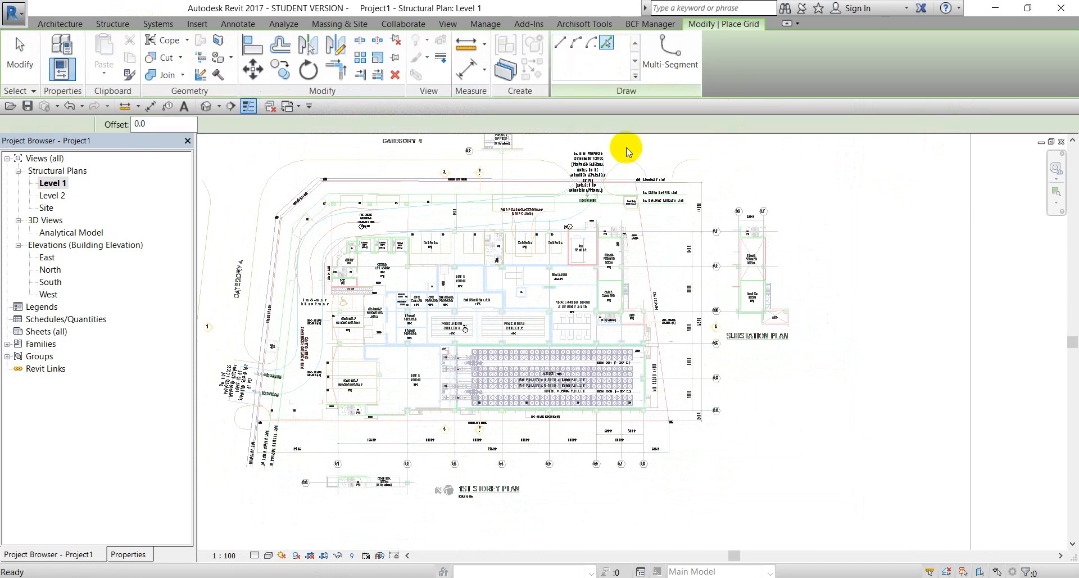
{"action": "left_click", "coordinate": [340, 441]}
{"action": "left_click", "coordinate": [408, 436]}
{"action": "left_click", "coordinate": [454, 439]}
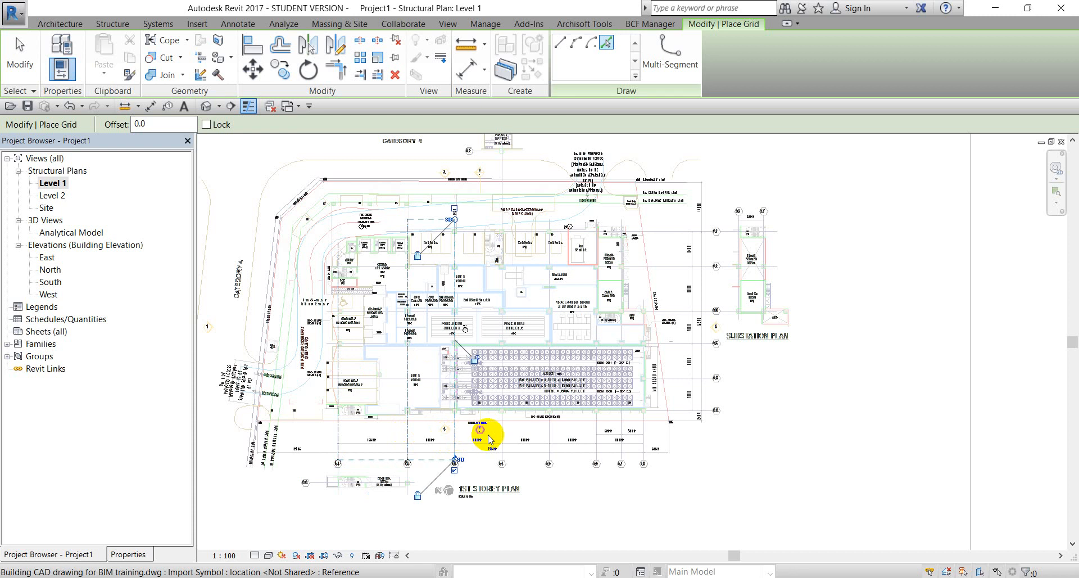
{"action": "left_click", "coordinate": [500, 434]}
{"action": "left_click", "coordinate": [549, 441]}
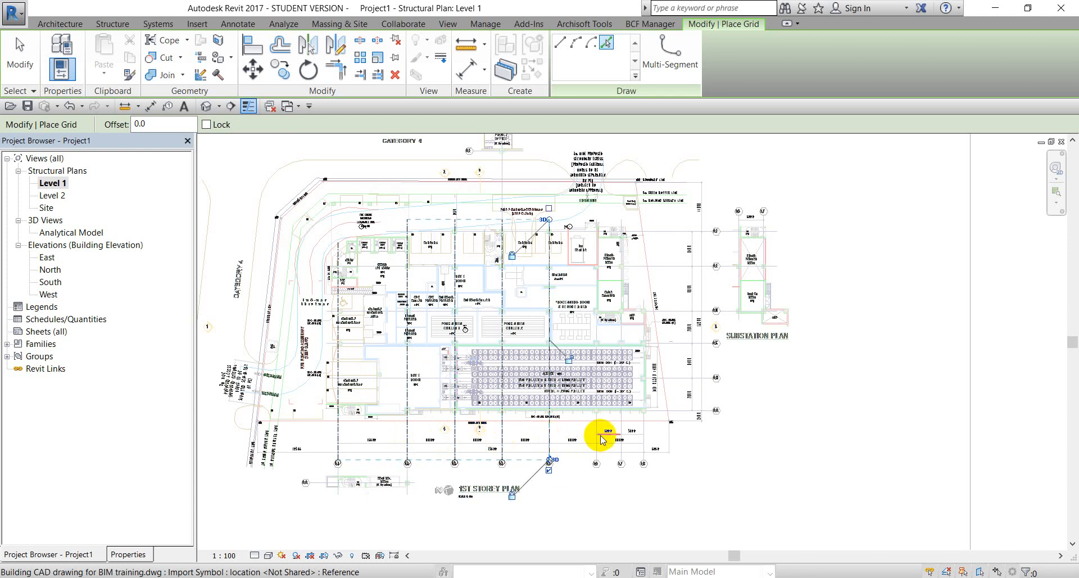
{"action": "left_click", "coordinate": [596, 435]}
{"action": "scroll", "coordinate": [615, 427], "scroll_direction": "up", "scroll_amount": 3}
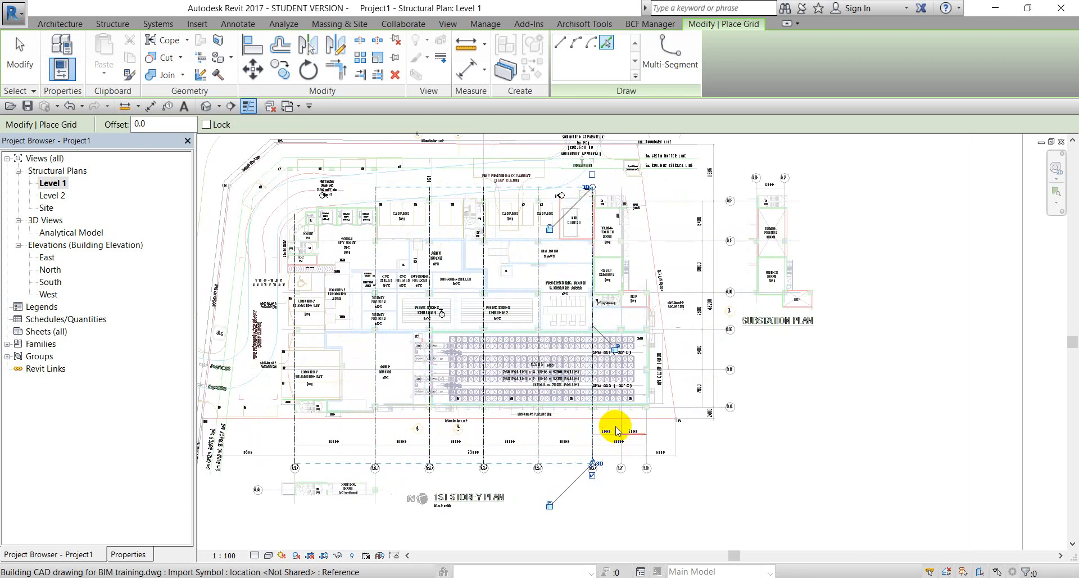
{"action": "left_click", "coordinate": [621, 430]}
{"action": "left_click", "coordinate": [651, 427]}
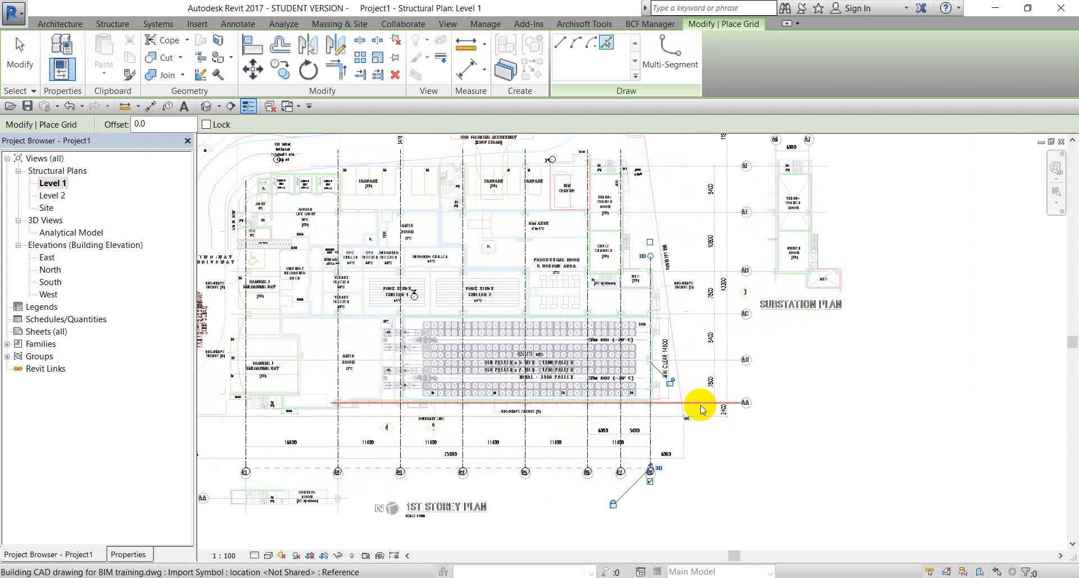
- Create the six horizontal grids by picking the 1st storey plan's horizontal grid lines, and end grid placement
{"action": "left_click", "coordinate": [697, 360]}
{"action": "left_click", "coordinate": [696, 318]}
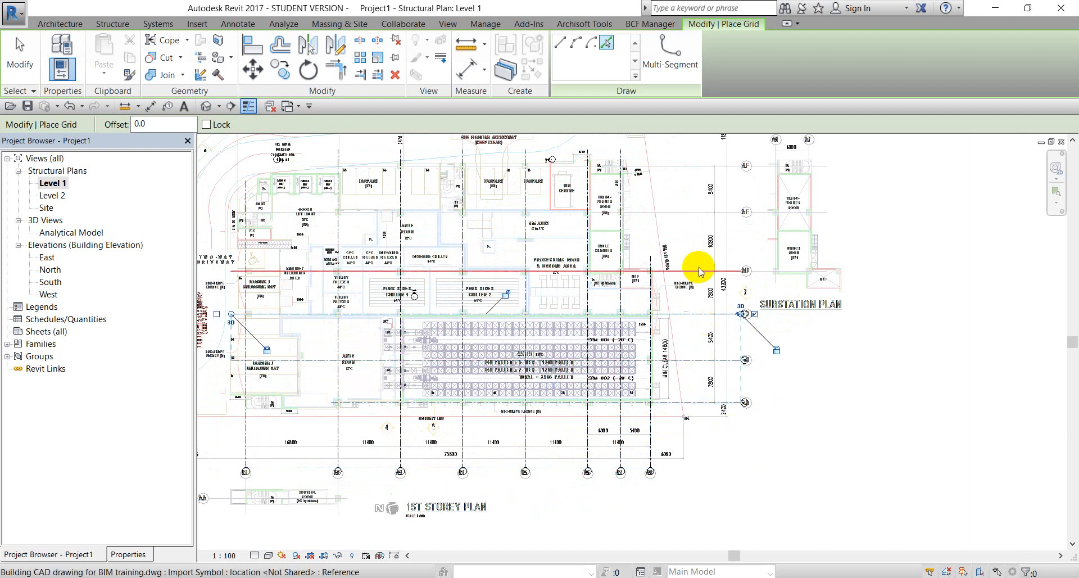
{"action": "left_click", "coordinate": [694, 269]}
{"action": "left_click", "coordinate": [689, 212]}
{"action": "left_click", "coordinate": [679, 169]}
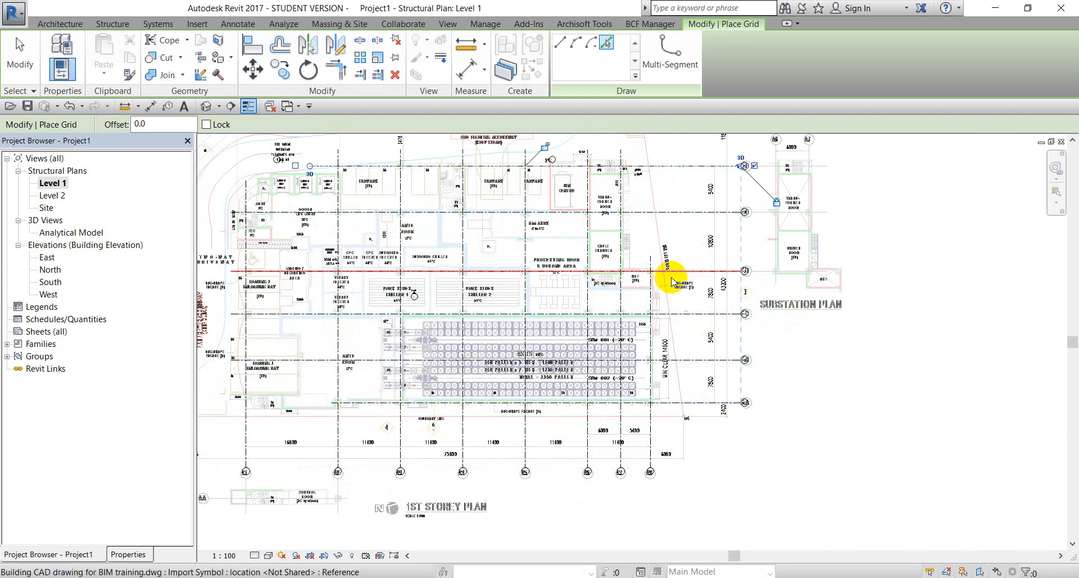
{"action": "scroll", "coordinate": [669, 281], "scroll_direction": "down", "scroll_amount": 1}
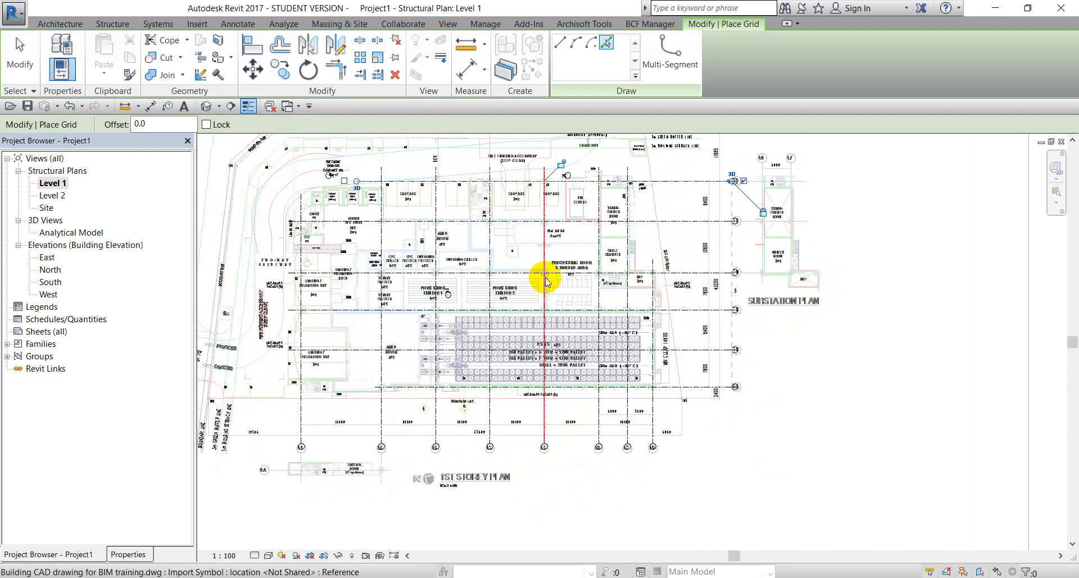
{"action": "right_click", "coordinate": [858, 191]}
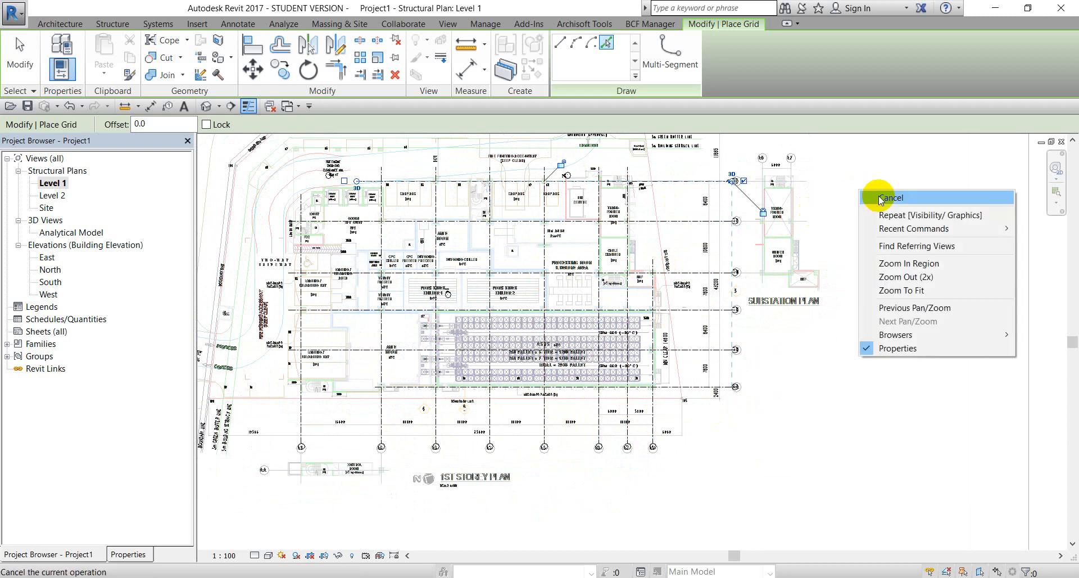
{"action": "key", "text": "Escape"}
{"action": "right_click", "coordinate": [842, 191]}
{"action": "left_click", "coordinate": [882, 204]}
- Examine the placed grids and their bubbles against the CAD grid lines and dimensions along the 1st storey plan's lower edge
{"action": "scroll", "coordinate": [548, 419], "scroll_direction": "up", "scroll_amount": 1}
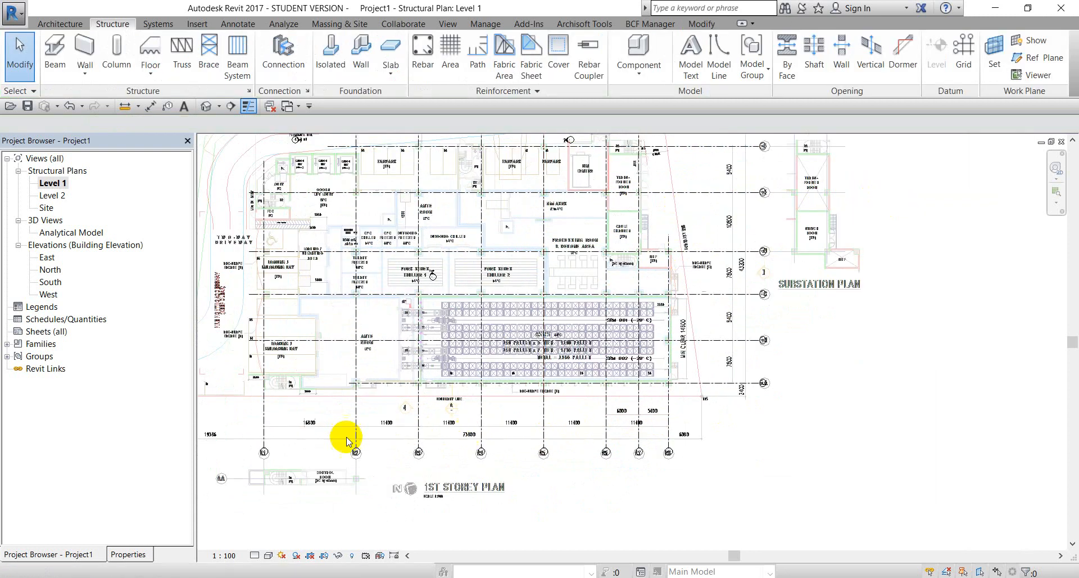
{"action": "scroll", "coordinate": [349, 437], "scroll_direction": "down", "scroll_amount": 1}
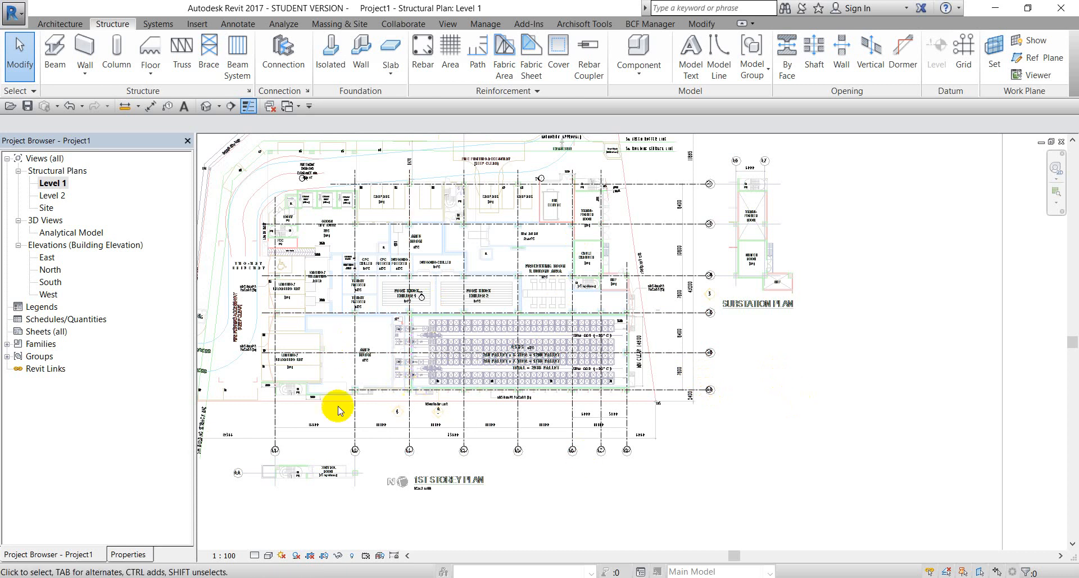
{"action": "scroll", "coordinate": [338, 412], "scroll_direction": "up", "scroll_amount": 1}
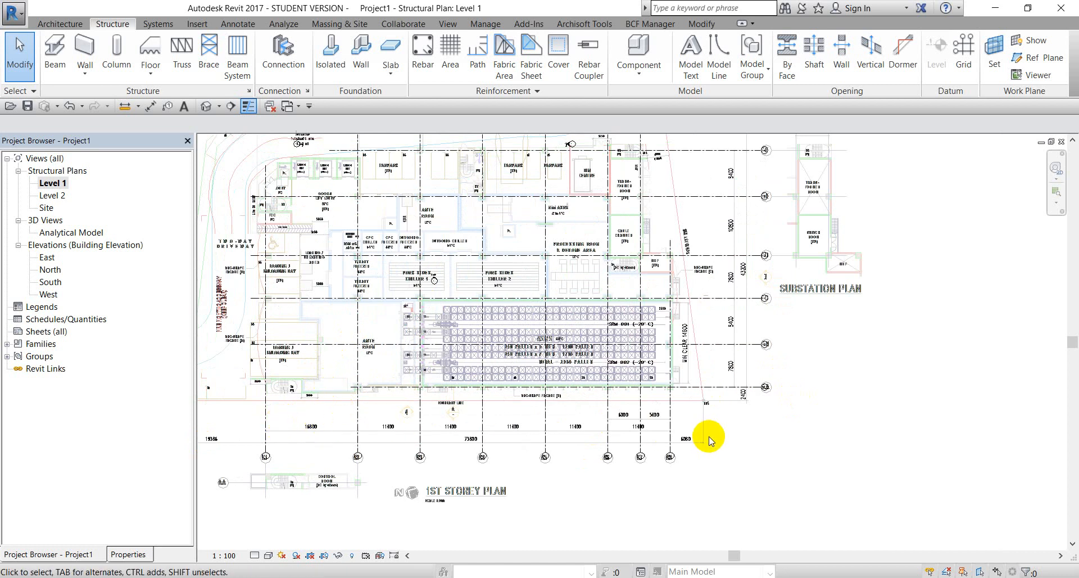
{"action": "scroll", "coordinate": [260, 422], "scroll_direction": "up", "scroll_amount": 1}
{"action": "scroll", "coordinate": [261, 422], "scroll_direction": "up", "scroll_amount": 1}
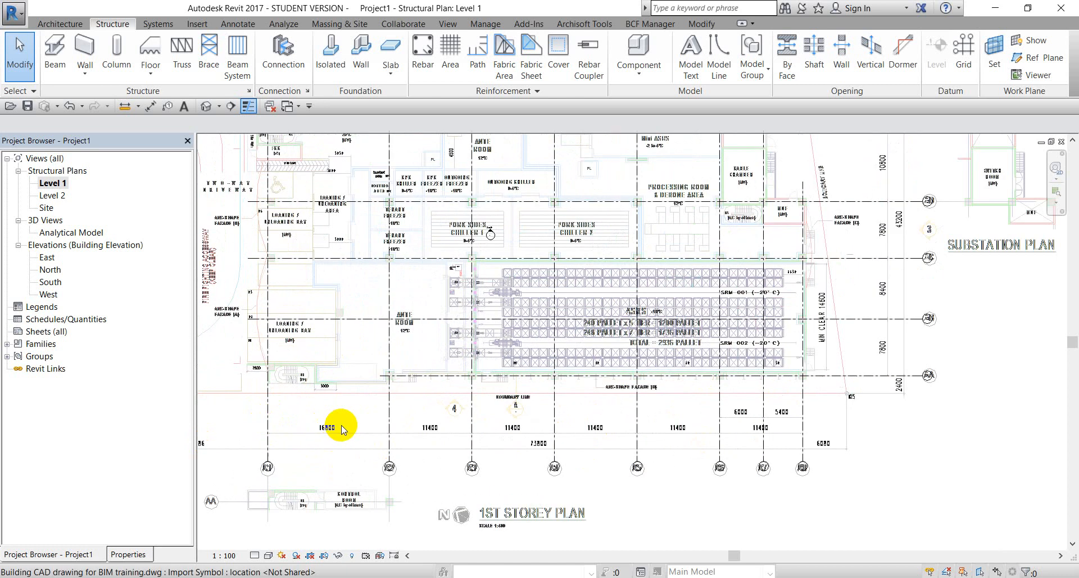
{"action": "scroll", "coordinate": [344, 428], "scroll_direction": "up", "scroll_amount": 1}
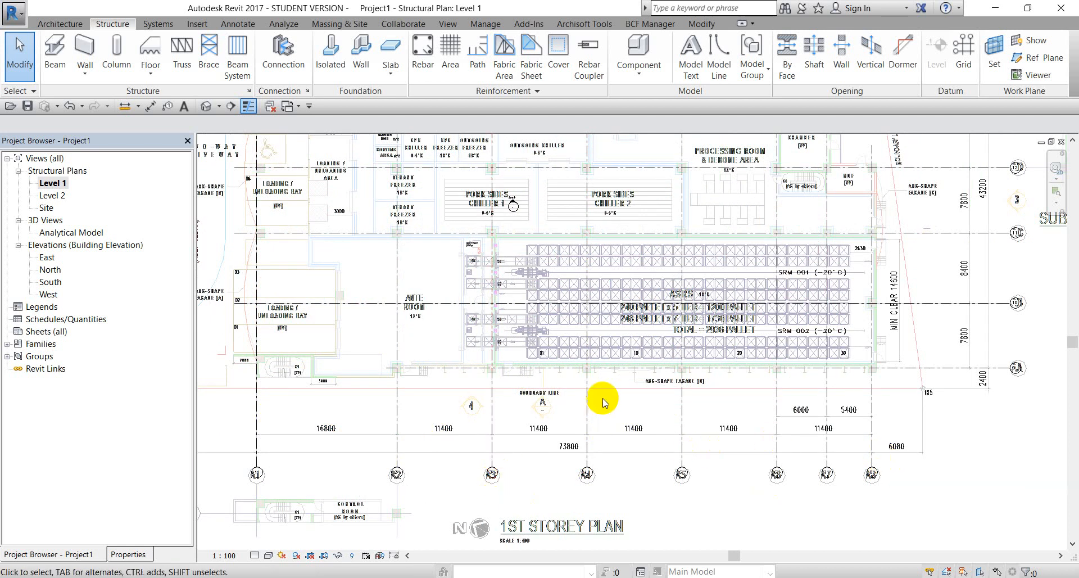
{"action": "scroll", "coordinate": [603, 401], "scroll_direction": "down", "scroll_amount": 1}
{"action": "middle_click_drag", "start_coordinate": [655, 337], "coordinate": [589, 357]}
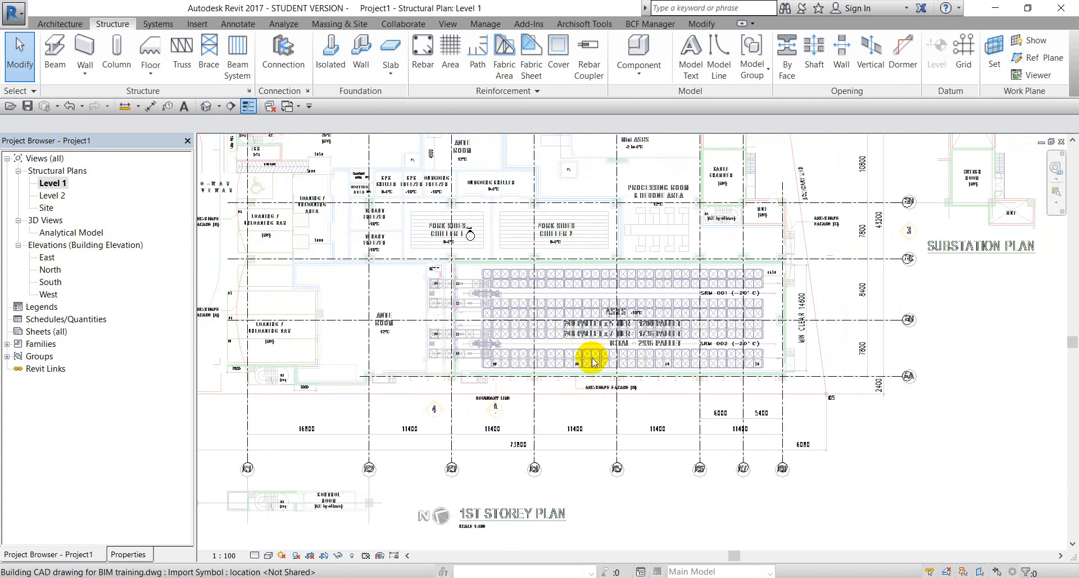
{"action": "scroll", "coordinate": [593, 361], "scroll_direction": "down", "scroll_amount": 1}
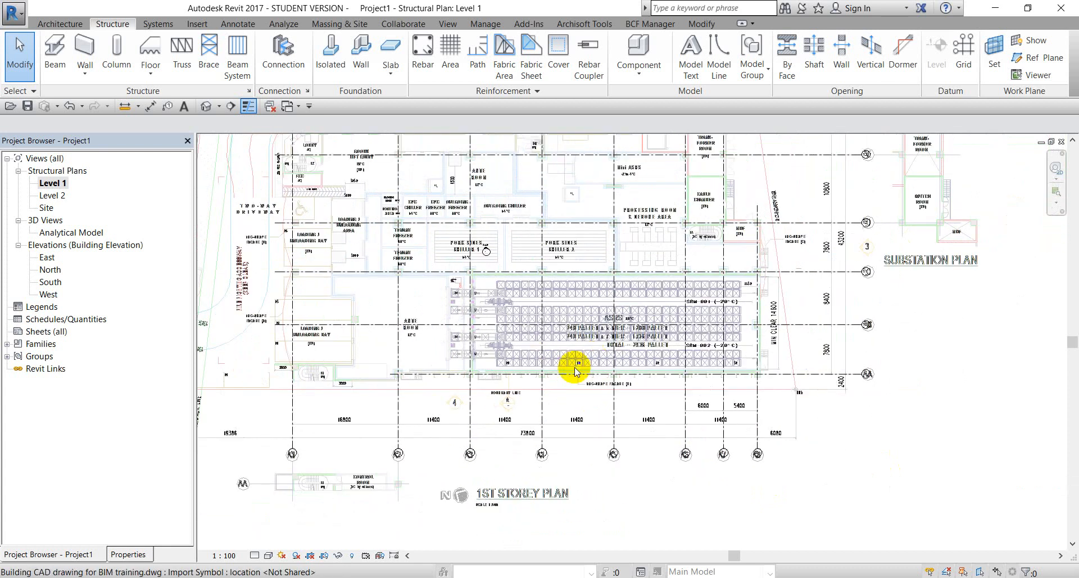
- Extend the left end of the lowest horizontal grid past the first vertical grid to line up with the horizontal grids above
{"action": "left_click", "coordinate": [422, 374]}
{"action": "left_click_drag", "start_coordinate": [390, 374], "coordinate": [275, 382]}
{"action": "key", "text": "Escape"}
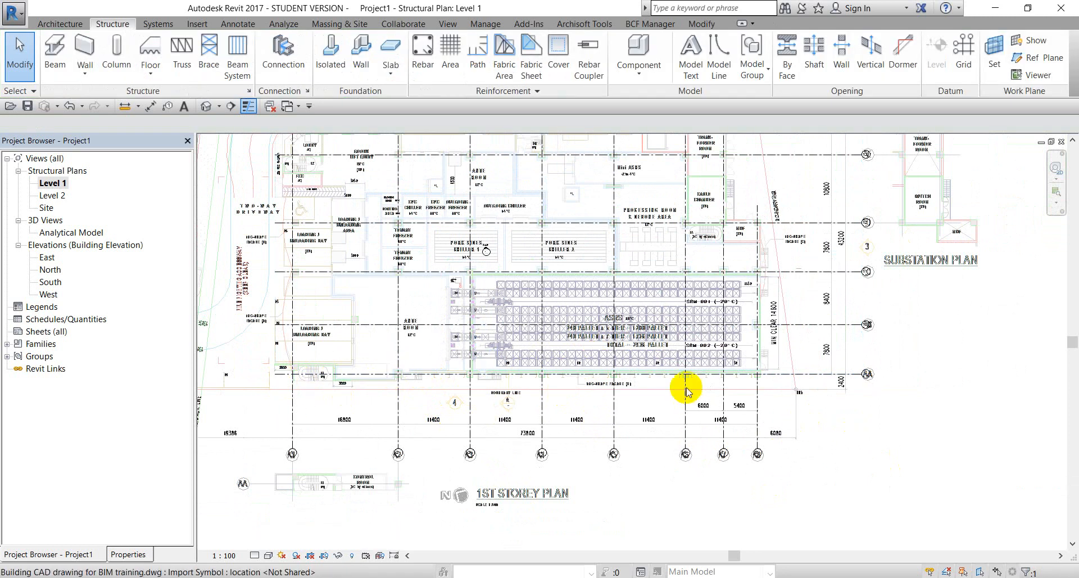
- Examine the Elevation 4 drawing below the 1st storey plan in the linked CAD file
{"action": "scroll", "coordinate": [642, 365], "scroll_direction": "down", "scroll_amount": 1}
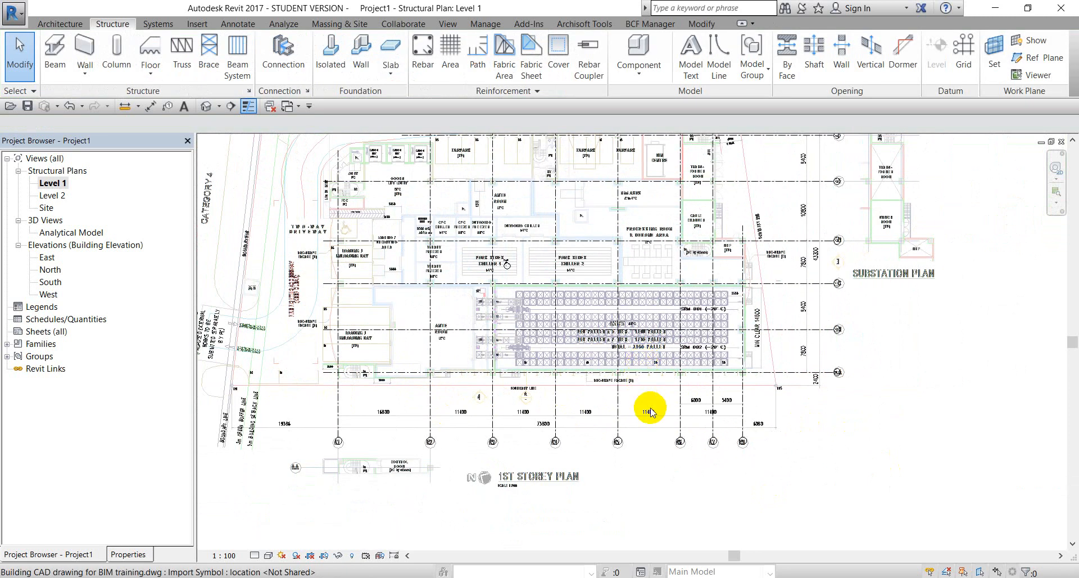
{"action": "scroll", "coordinate": [651, 415], "scroll_direction": "down", "scroll_amount": 4}
{"action": "middle_click_drag", "start_coordinate": [659, 445], "coordinate": [586, 325]}
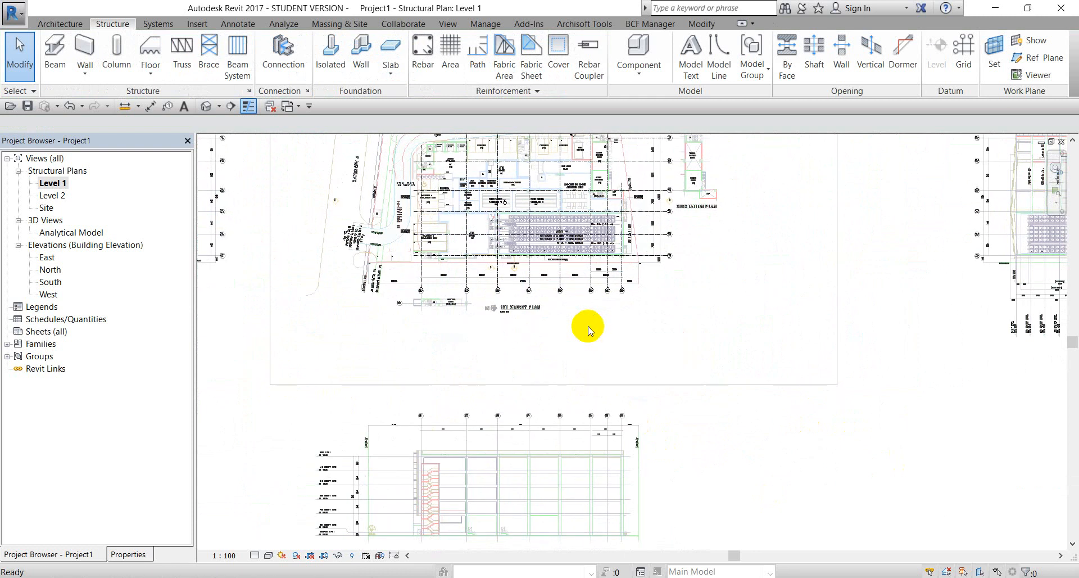
{"action": "scroll", "coordinate": [586, 325], "scroll_direction": "down", "scroll_amount": 2}
{"action": "left_click", "coordinate": [534, 426]}
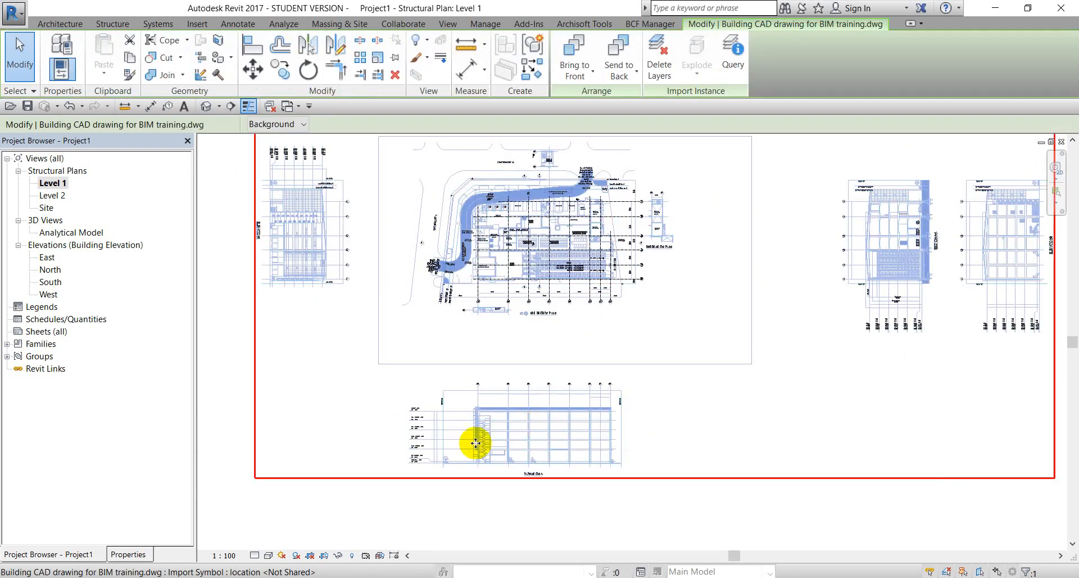
{"action": "scroll", "coordinate": [442, 442], "scroll_direction": "up", "scroll_amount": 4}
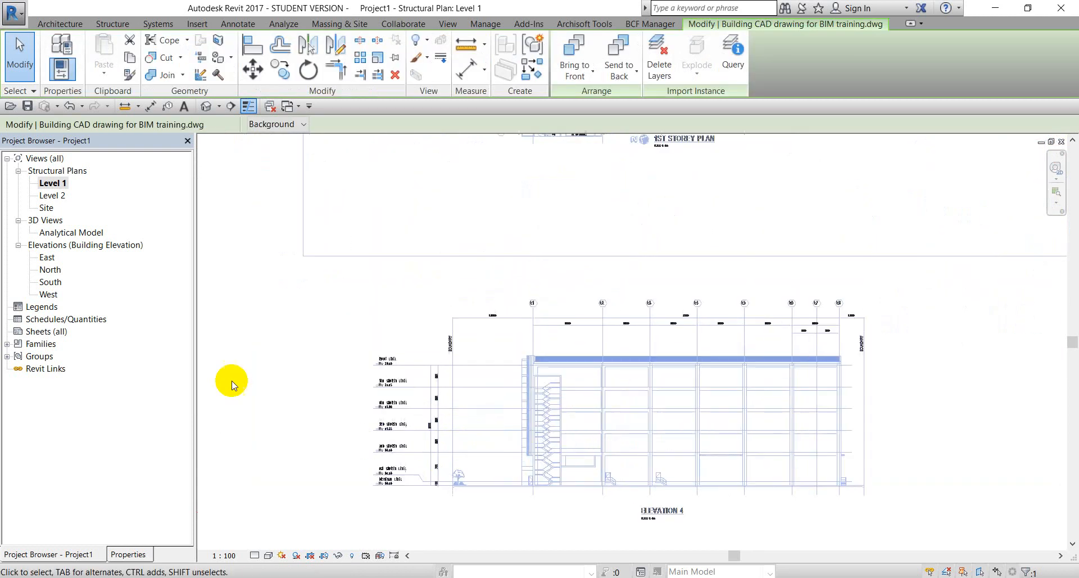
- Open the East elevation and extend the upper ends of the grids well above Level 2
{"action": "double_click", "coordinate": [50, 259]}
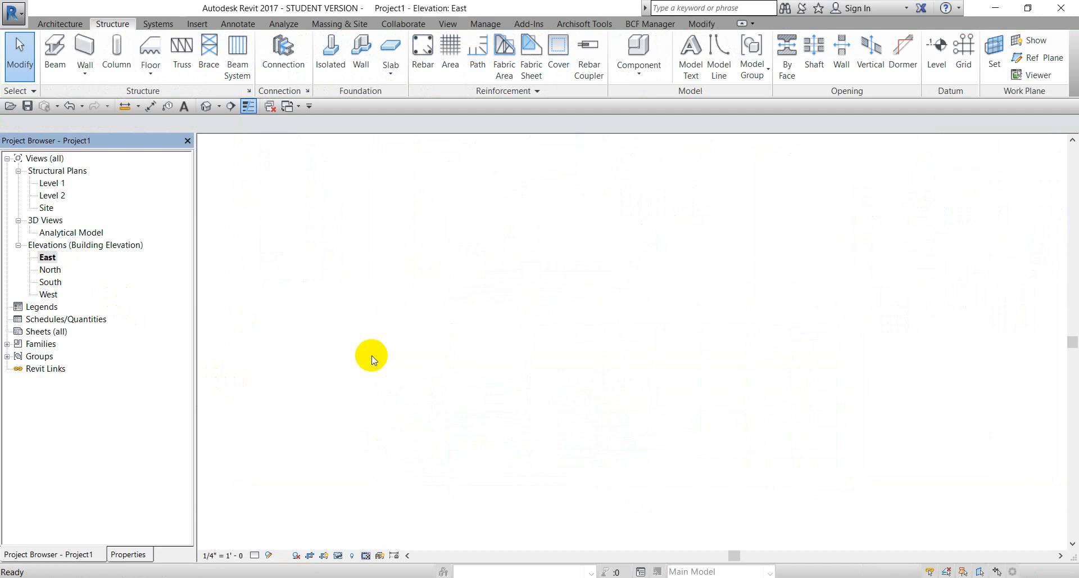
{"action": "scroll", "coordinate": [486, 409], "scroll_direction": "down", "scroll_amount": 3}
{"action": "scroll", "coordinate": [492, 422], "scroll_direction": "up", "scroll_amount": 1}
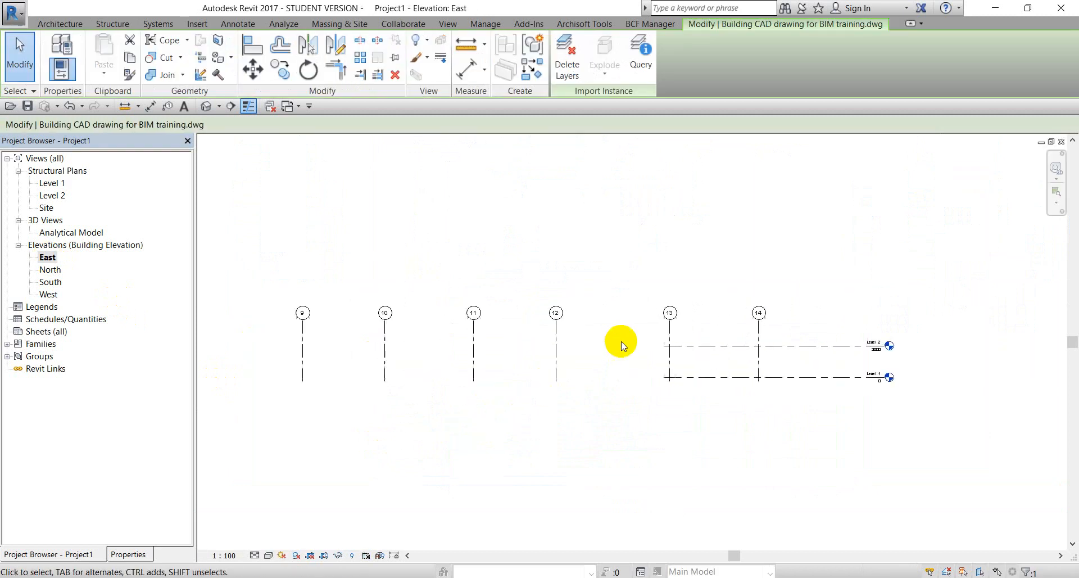
{"action": "left_click", "coordinate": [669, 336]}
{"action": "left_click_drag", "start_coordinate": [670, 320], "coordinate": [670, 183]}
{"action": "left_click", "coordinate": [708, 273]}
{"action": "scroll", "coordinate": [711, 331], "scroll_direction": "down", "scroll_amount": 1}
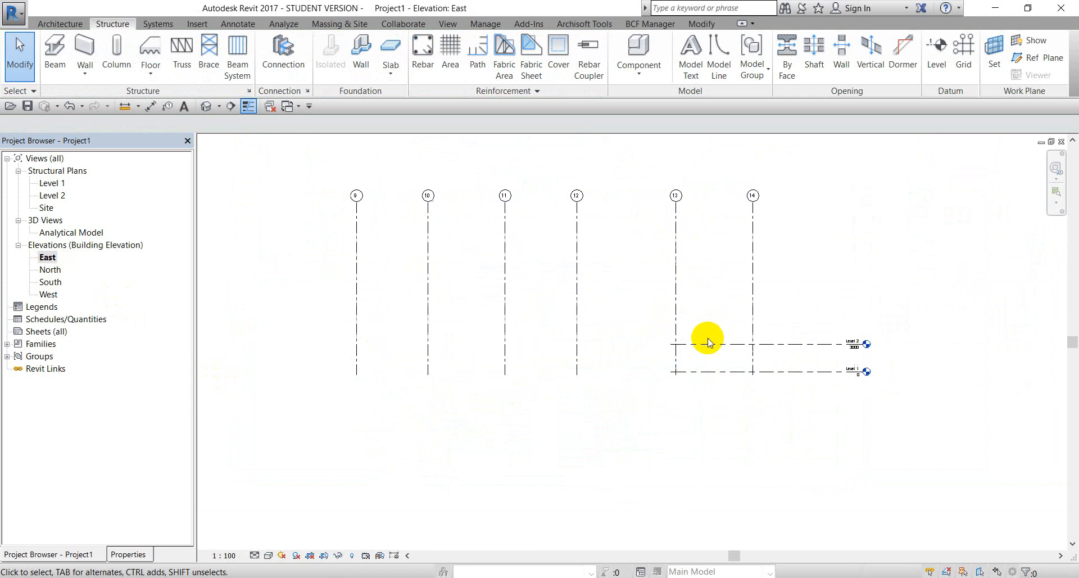
- Extend the left ends of the Level 1 and Level 2 lines past grid 9
{"action": "left_click", "coordinate": [693, 344]}
{"action": "left_click_drag", "start_coordinate": [456, 361], "coordinate": [324, 356]}
{"action": "left_click", "coordinate": [387, 317]}
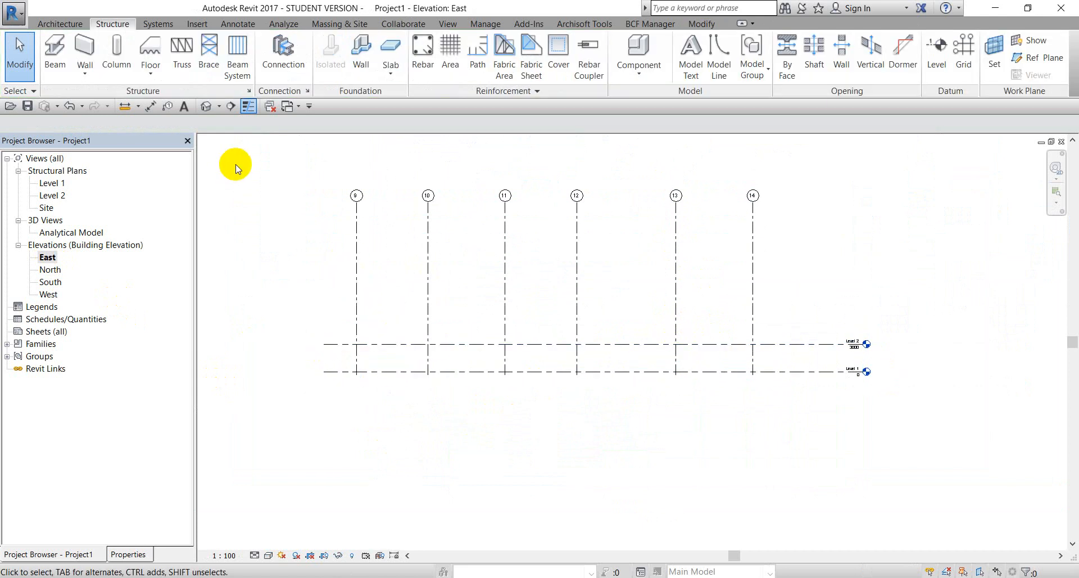
- Link the DWG file "Building CAD drawing for BIM training" into the East elevation, agreeing to create a new instance of the existing link
{"action": "left_click", "coordinate": [206, 28]}
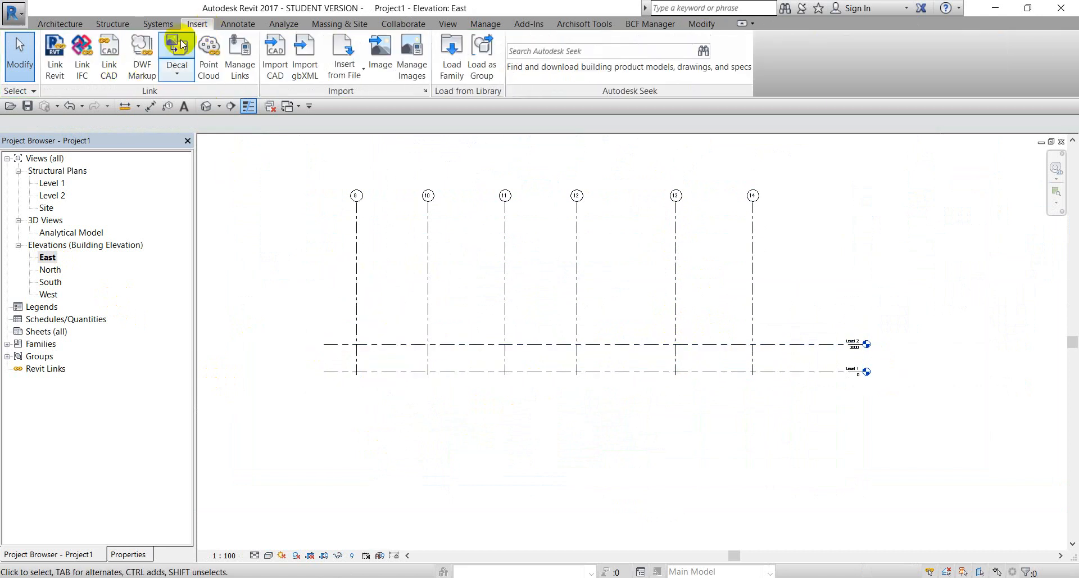
{"action": "left_click", "coordinate": [109, 50]}
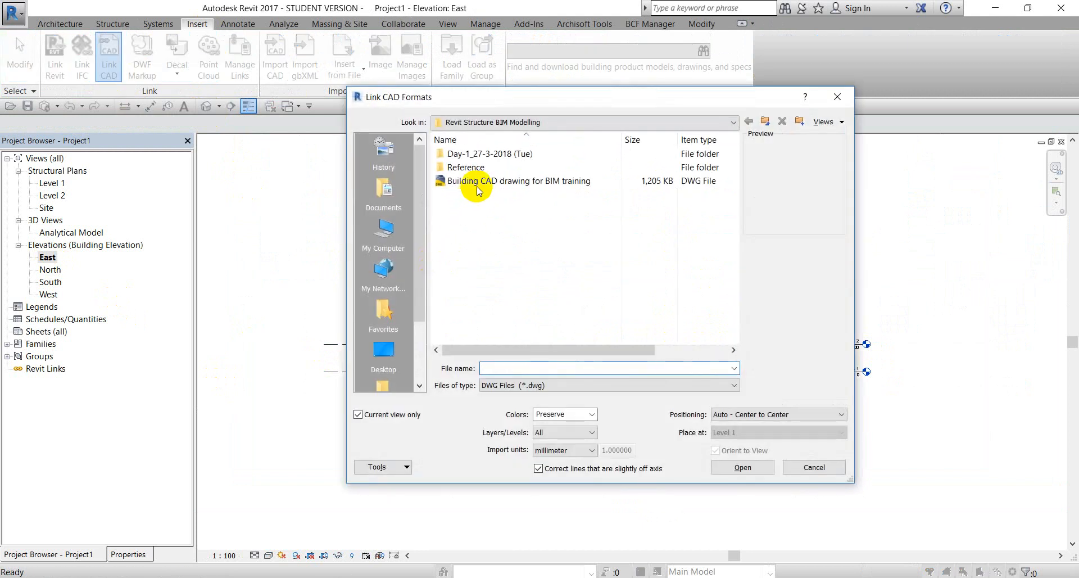
{"action": "left_click", "coordinate": [477, 188]}
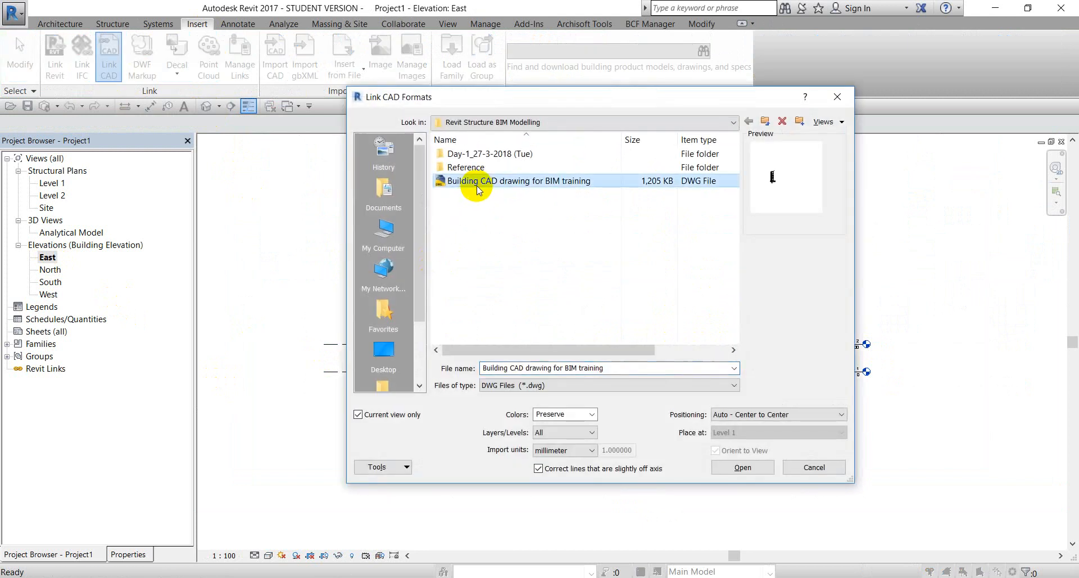
{"action": "left_click", "coordinate": [732, 470]}
{"action": "left_click", "coordinate": [566, 330]}
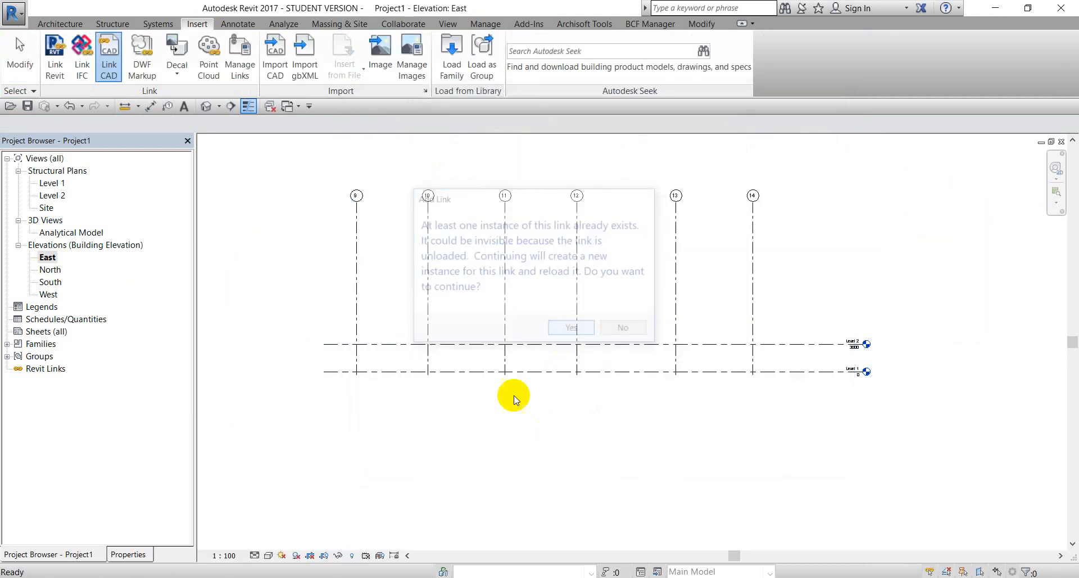
{"action": "scroll", "coordinate": [489, 400], "scroll_direction": "down", "scroll_amount": 3}
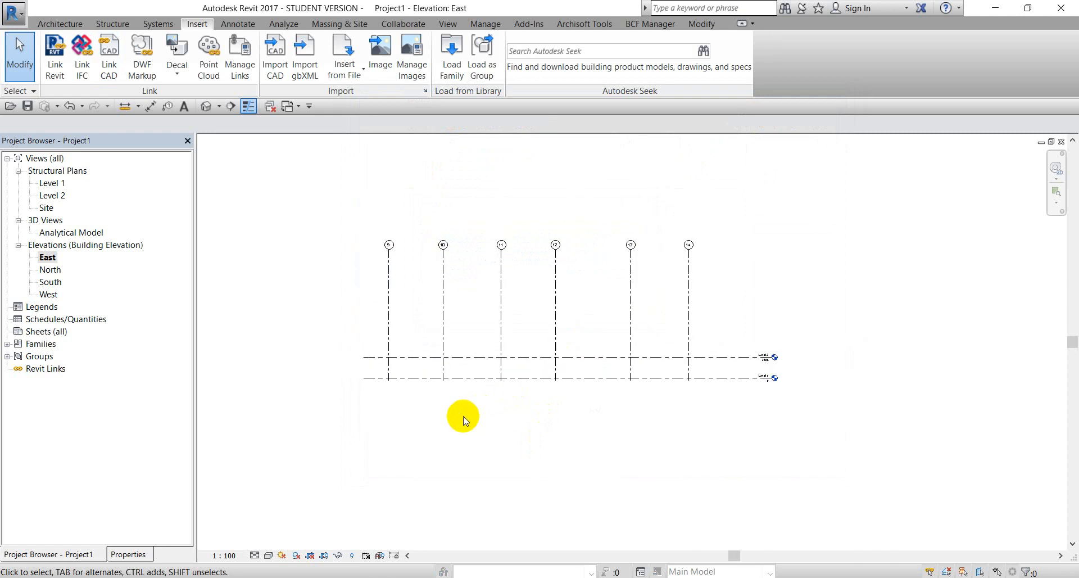
{"action": "left_click", "coordinate": [109, 56]}
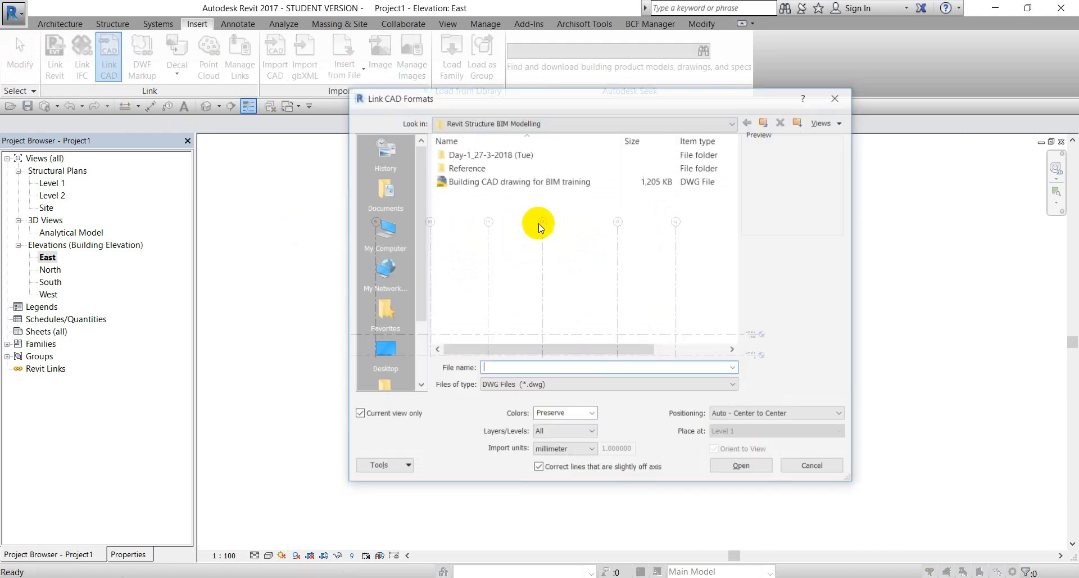
{"action": "left_click", "coordinate": [482, 181]}
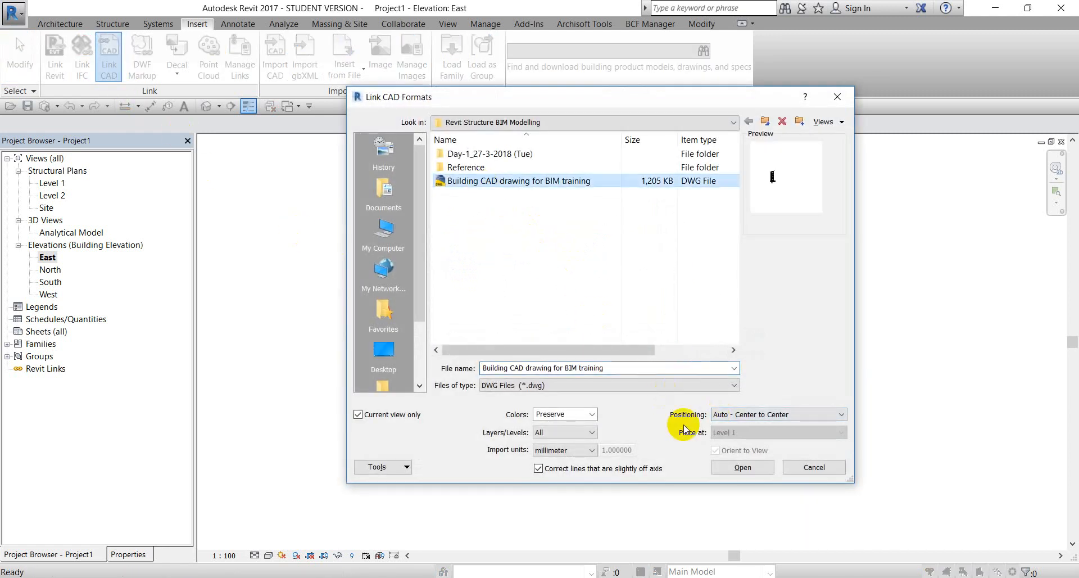
{"action": "left_click", "coordinate": [725, 466]}
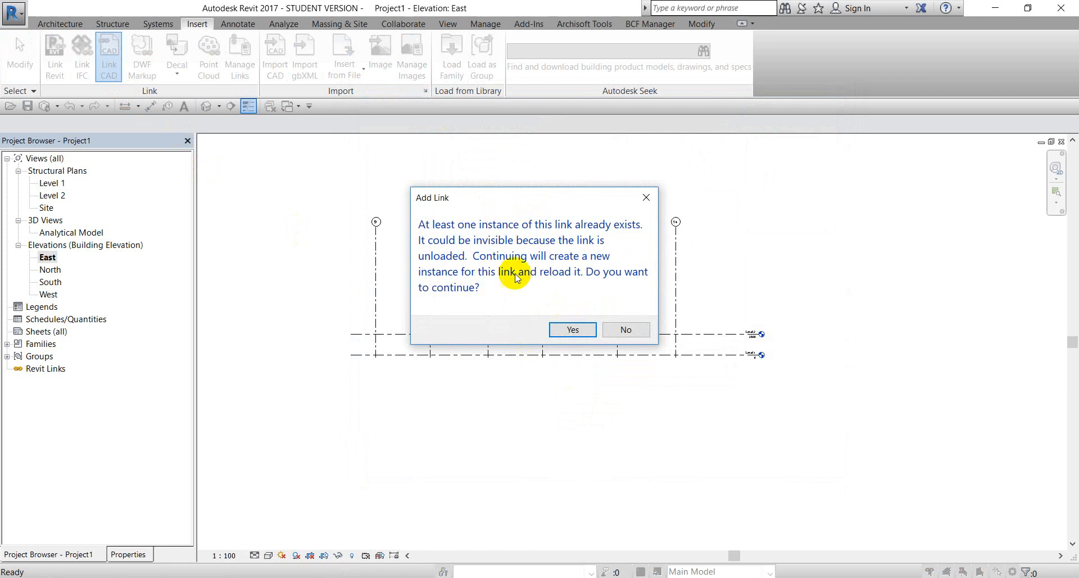
{"action": "left_click", "coordinate": [646, 330]}
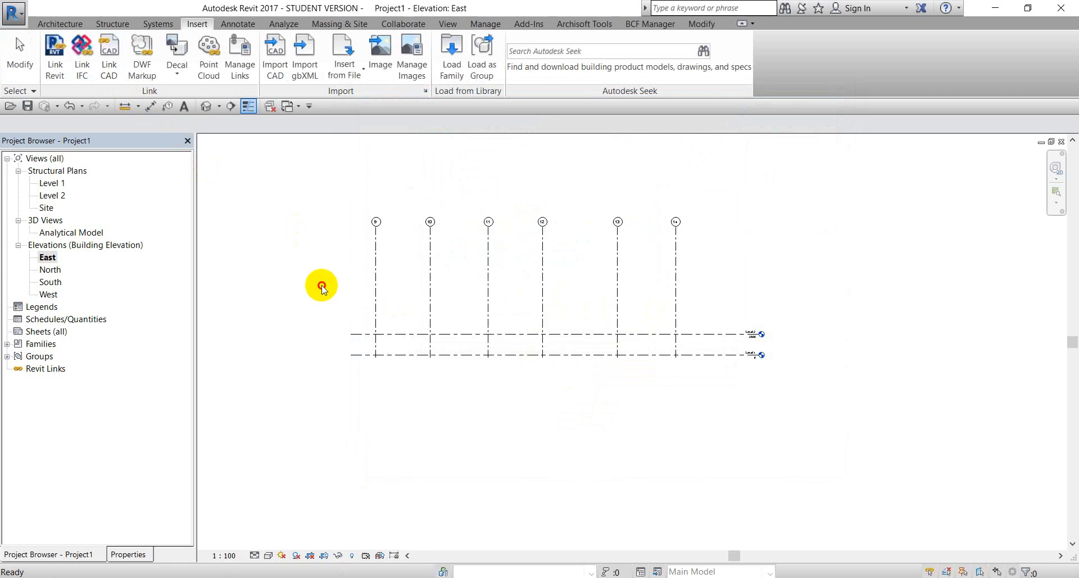
- Copy the linked CAD drawing from the Level 1 structural plan to the clipboard
{"action": "double_click", "coordinate": [52, 184]}
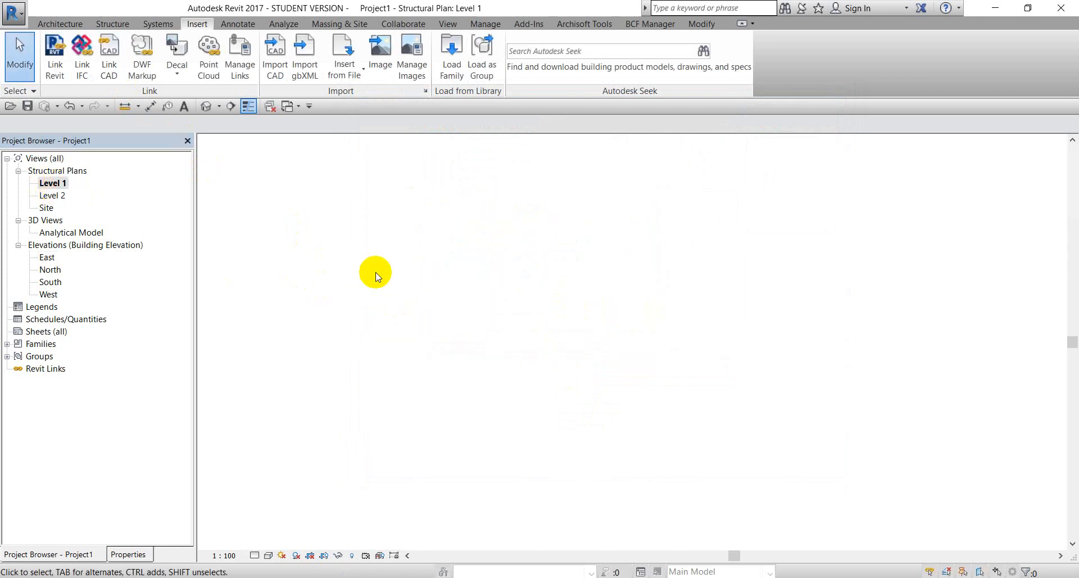
{"action": "left_click", "coordinate": [467, 358]}
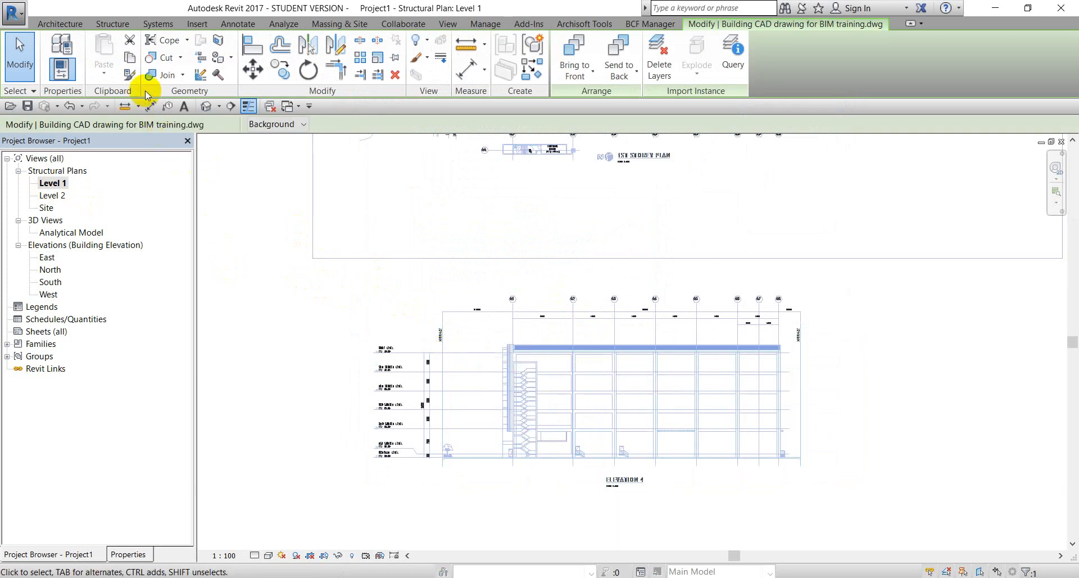
{"action": "left_click", "coordinate": [130, 59]}
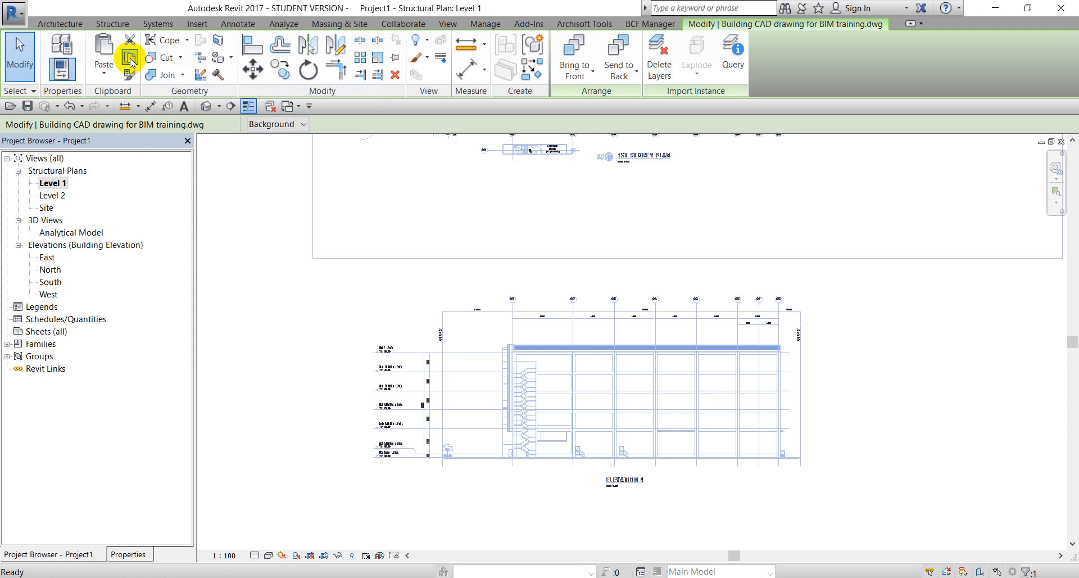
{"action": "left_click", "coordinate": [104, 77]}
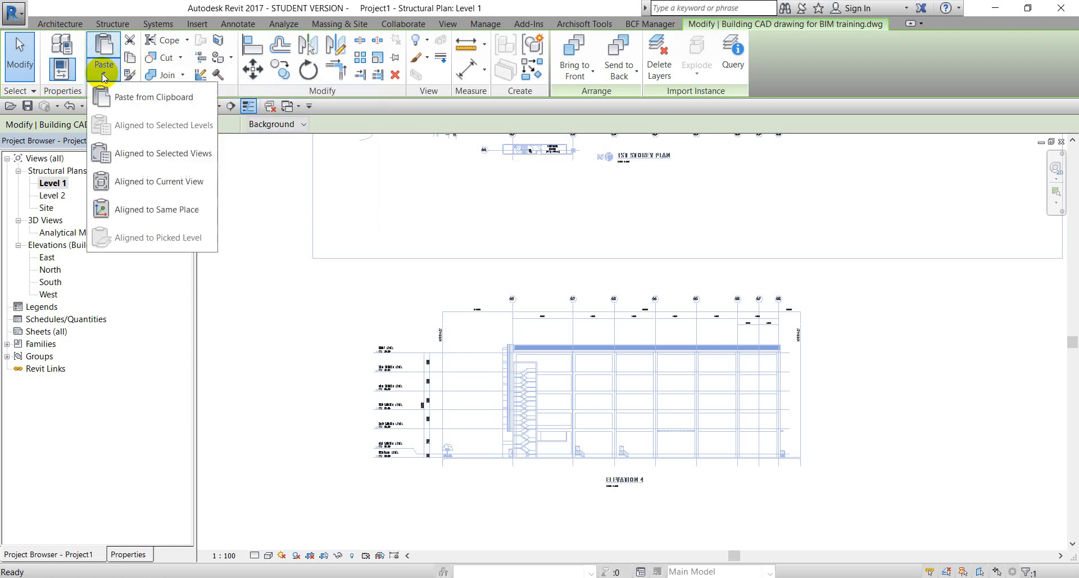
{"action": "left_click", "coordinate": [145, 155]}
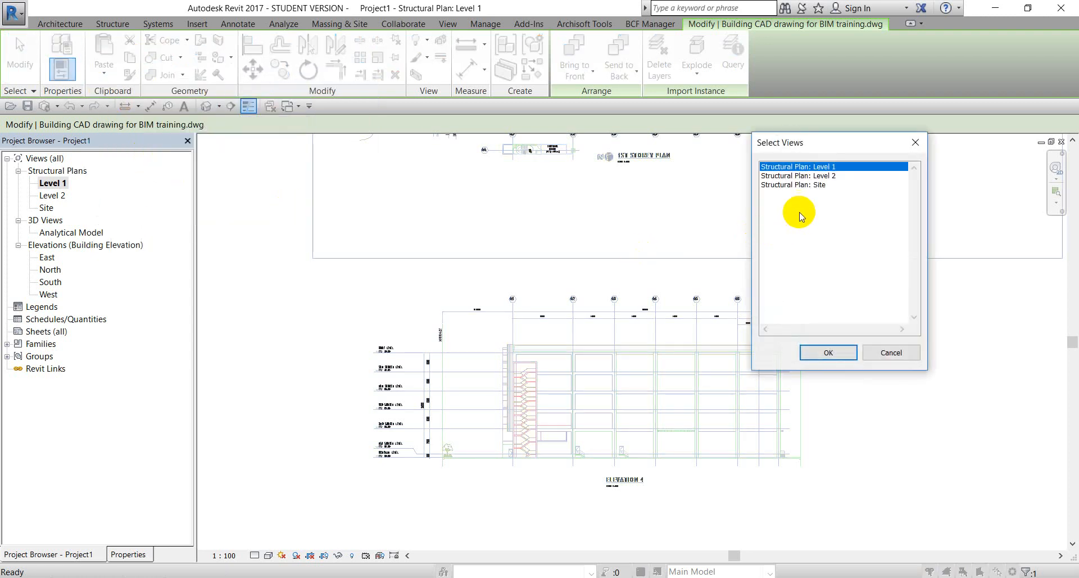
{"action": "left_click", "coordinate": [891, 352]}
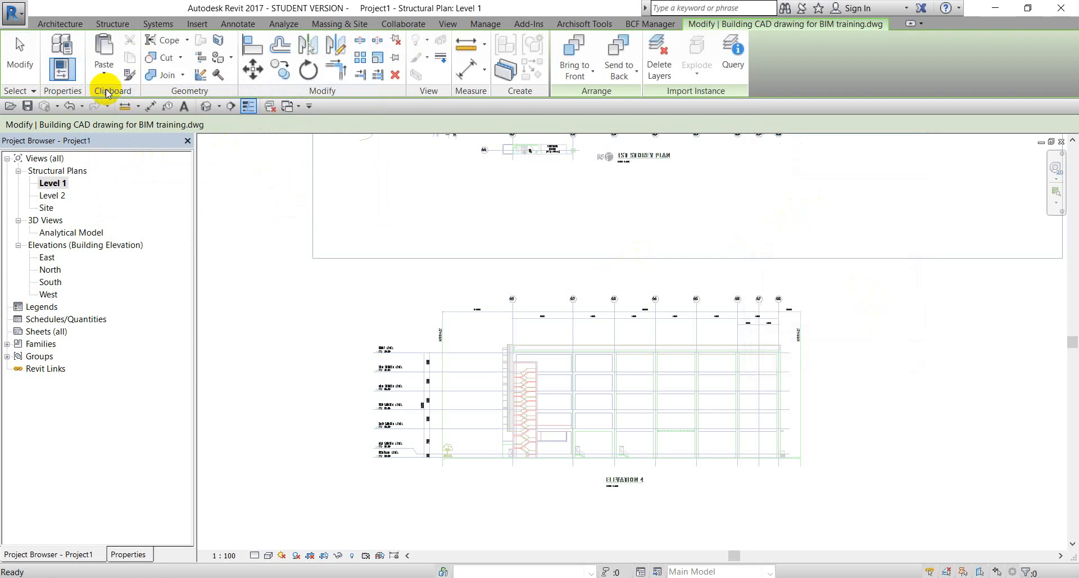
{"action": "key", "text": "Escape"}
{"action": "left_click", "coordinate": [108, 62]}
{"action": "left_click", "coordinate": [798, 469]}
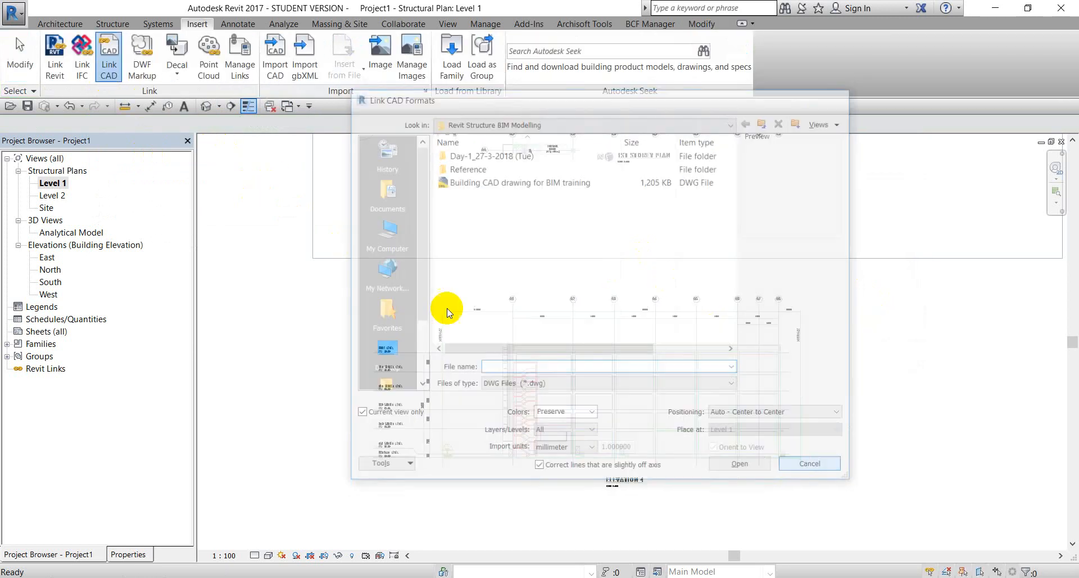
{"action": "left_click", "coordinate": [703, 25]}
{"action": "left_click", "coordinate": [106, 61]}
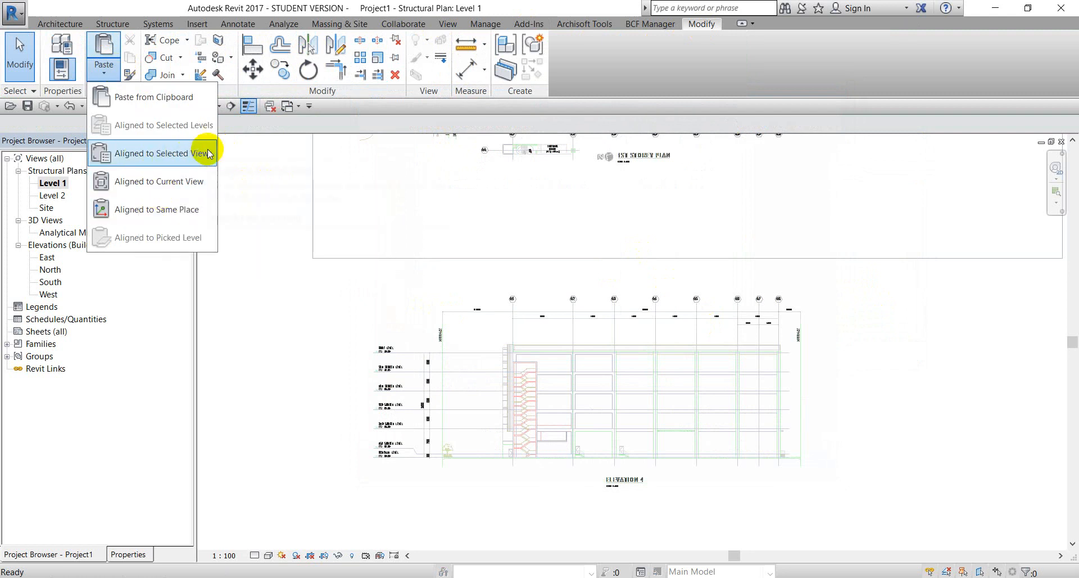
- Paste the copied CAD drawing into the East elevation near the intersection of grid 9 and Level 2
{"action": "left_click", "coordinate": [51, 257]}
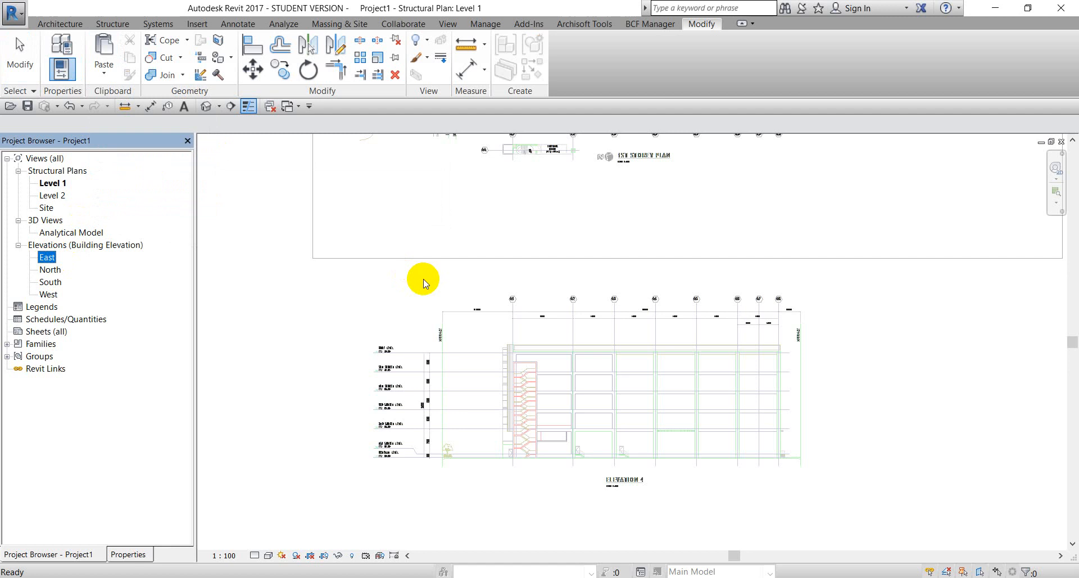
{"action": "double_click", "coordinate": [47, 257]}
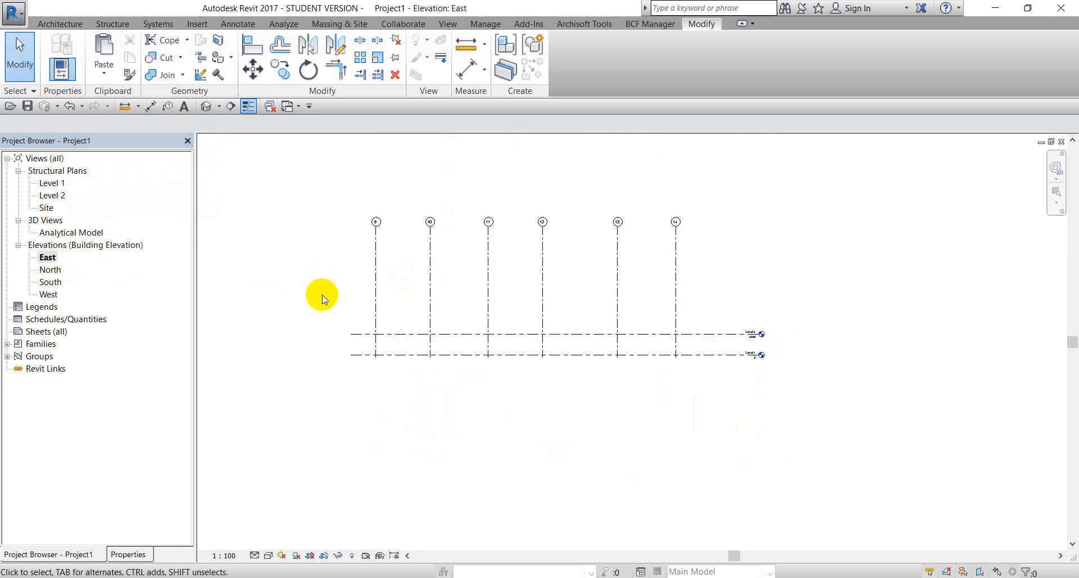
{"action": "left_click", "coordinate": [103, 66]}
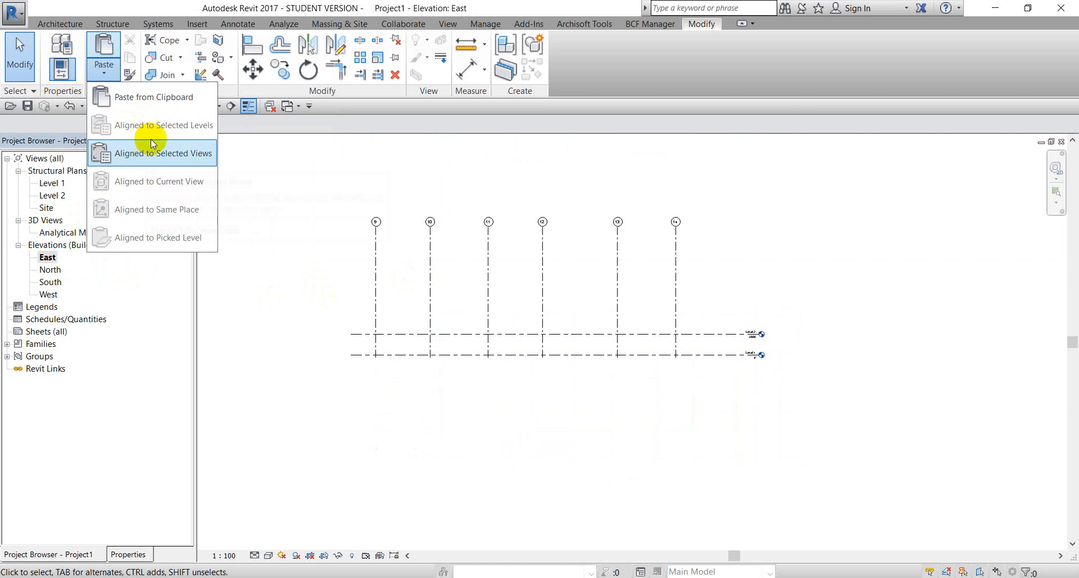
{"action": "left_click", "coordinate": [143, 96]}
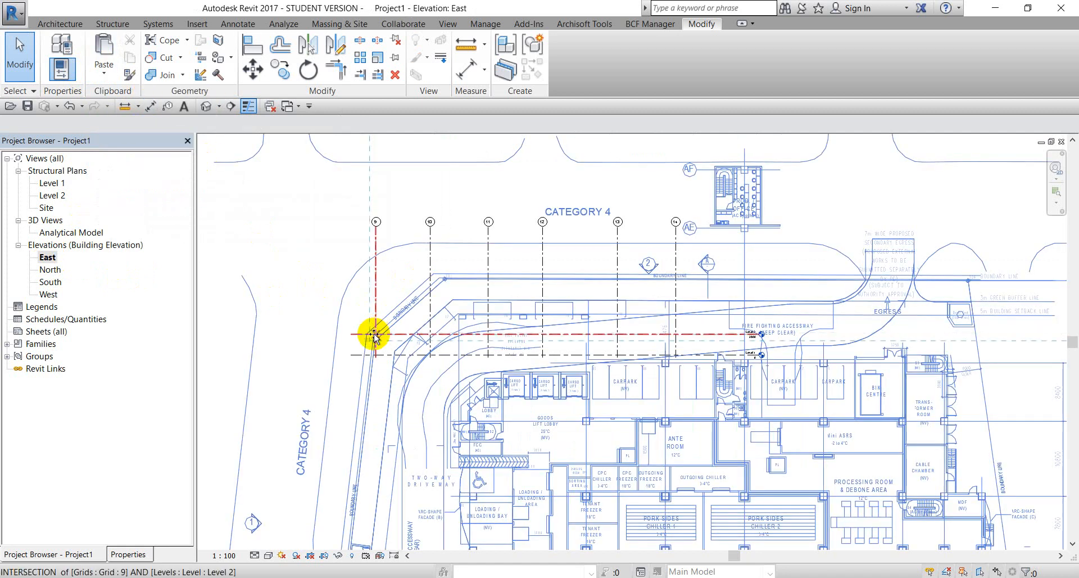
{"action": "left_click", "coordinate": [368, 334]}
{"action": "scroll", "coordinate": [359, 334], "scroll_direction": "down", "scroll_amount": 5}
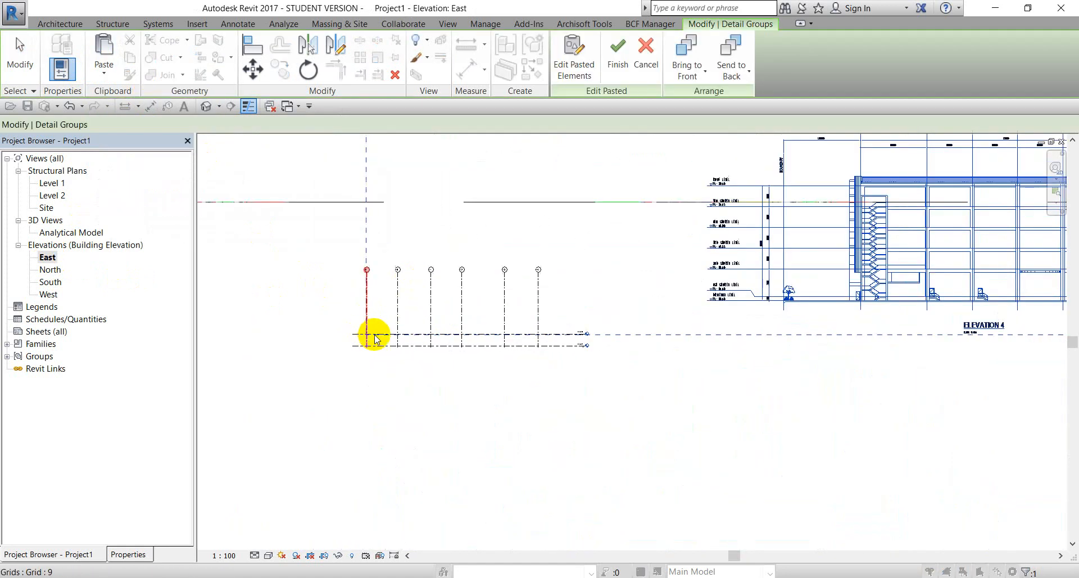
{"action": "left_click", "coordinate": [513, 385]}
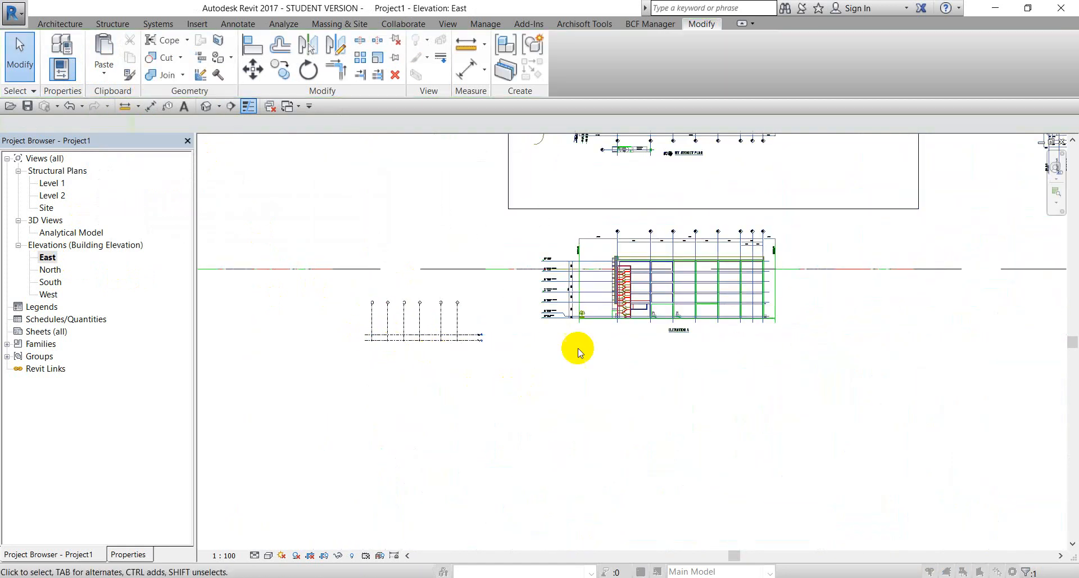
- Delete the pasted CAD drawing and the remaining long horizontal CAD link lines from the East elevation
{"action": "left_click", "coordinate": [644, 287]}
{"action": "key", "text": "Delete"}
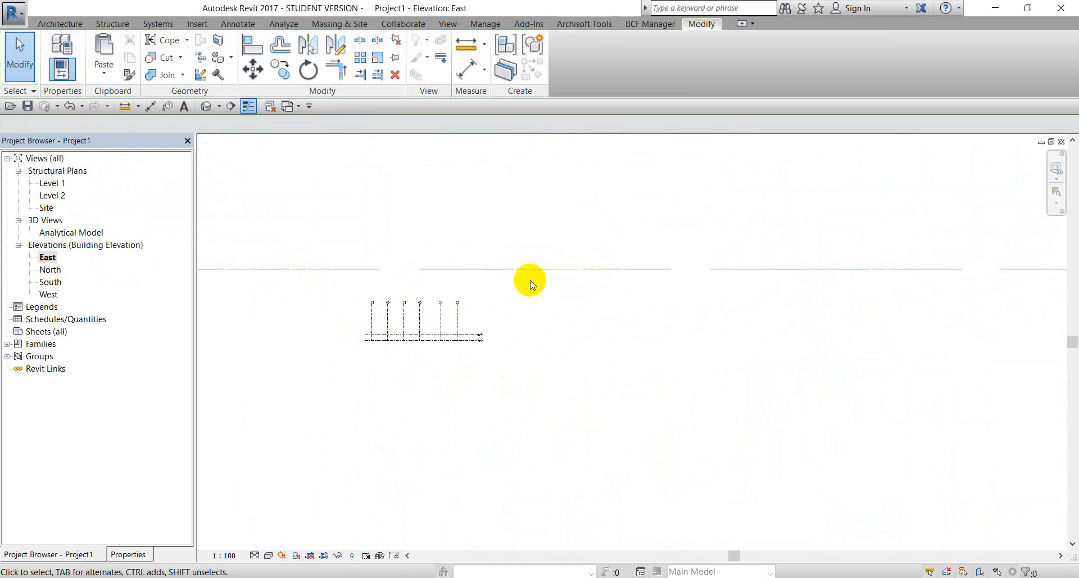
{"action": "left_click", "coordinate": [506, 274]}
{"action": "scroll", "coordinate": [555, 296], "scroll_direction": "down", "scroll_amount": 4}
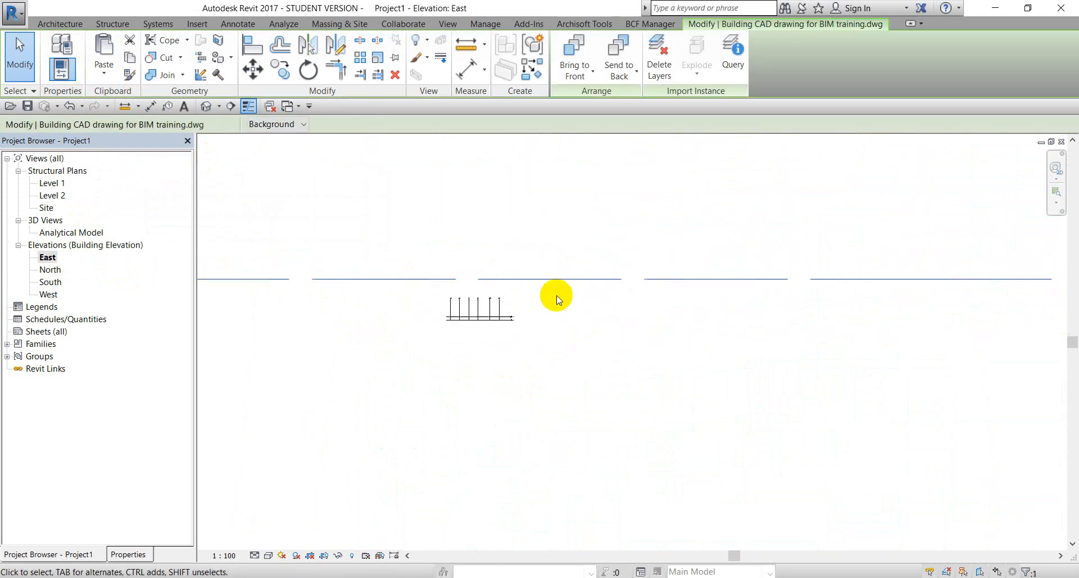
{"action": "key", "text": "Delete"}
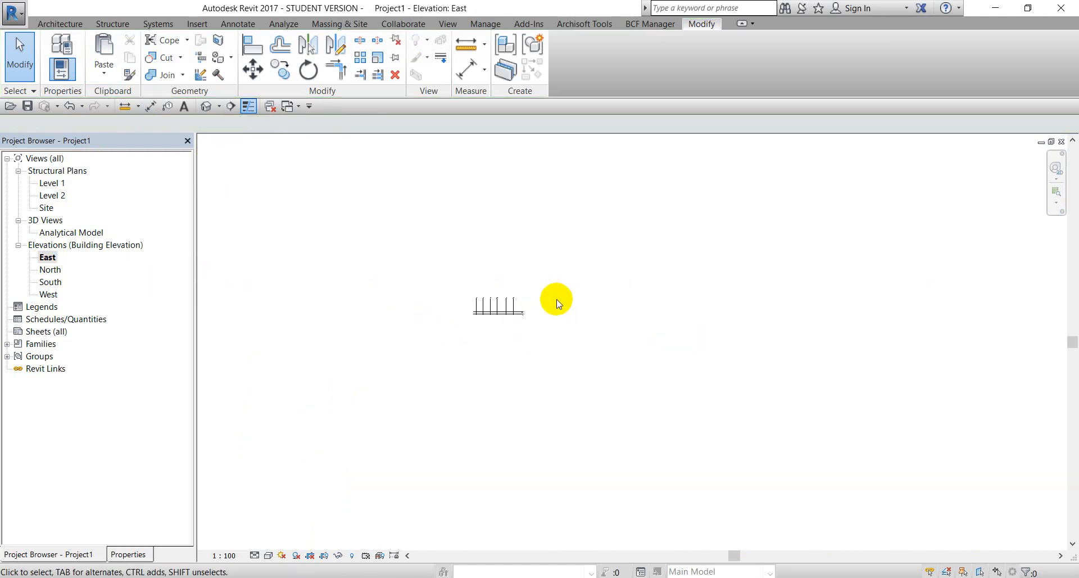
- Examine the storey levels in the CAD drawing's Elevation 4 on the Level 1 structural plan, then the grids and levels in the East elevation
{"action": "double_click", "coordinate": [53, 183]}
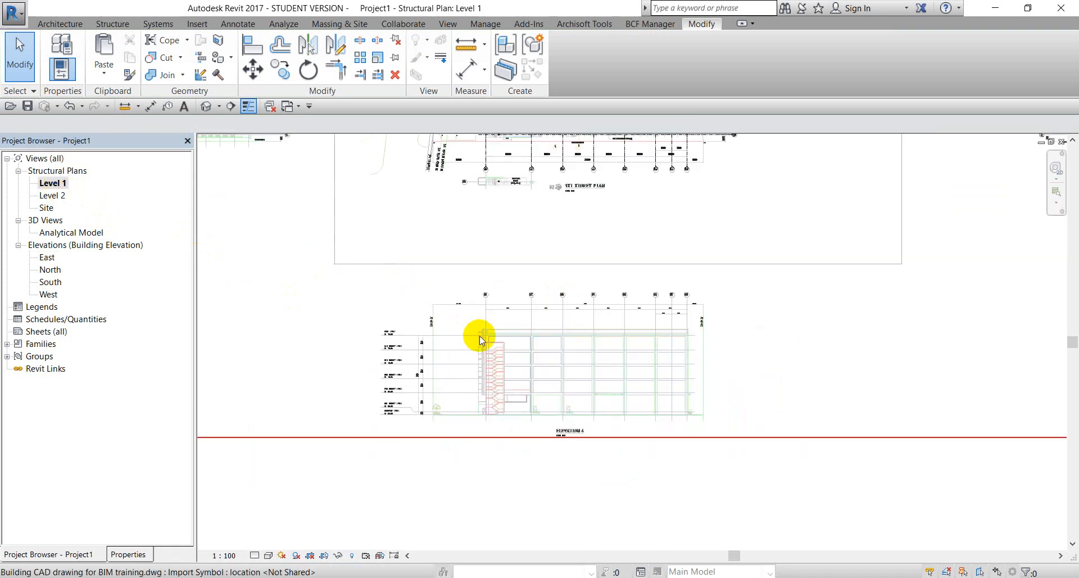
{"action": "scroll", "coordinate": [427, 362], "scroll_direction": "up", "scroll_amount": 4}
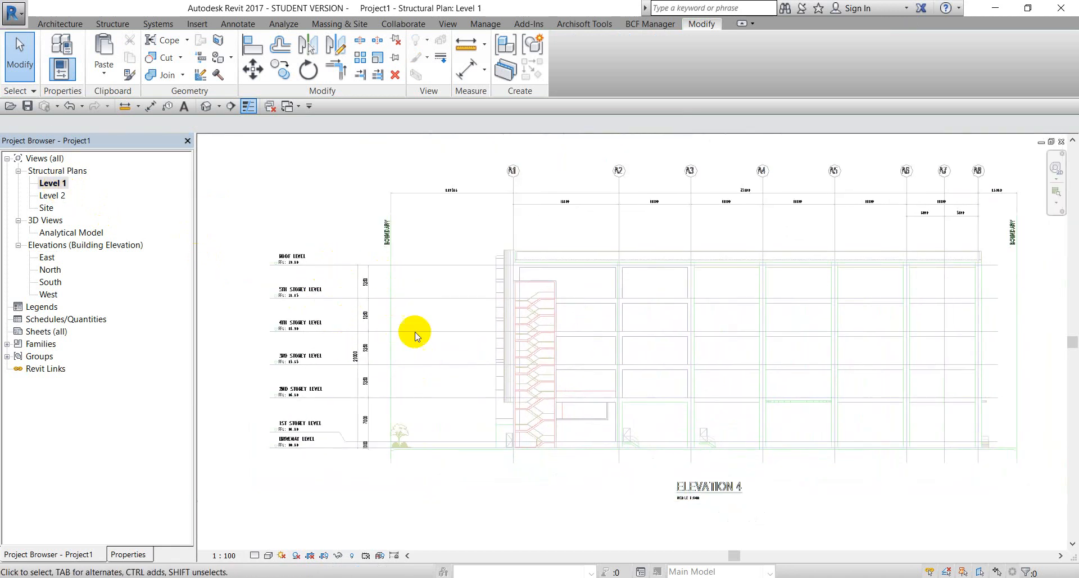
{"action": "scroll", "coordinate": [414, 339], "scroll_direction": "down", "scroll_amount": 3}
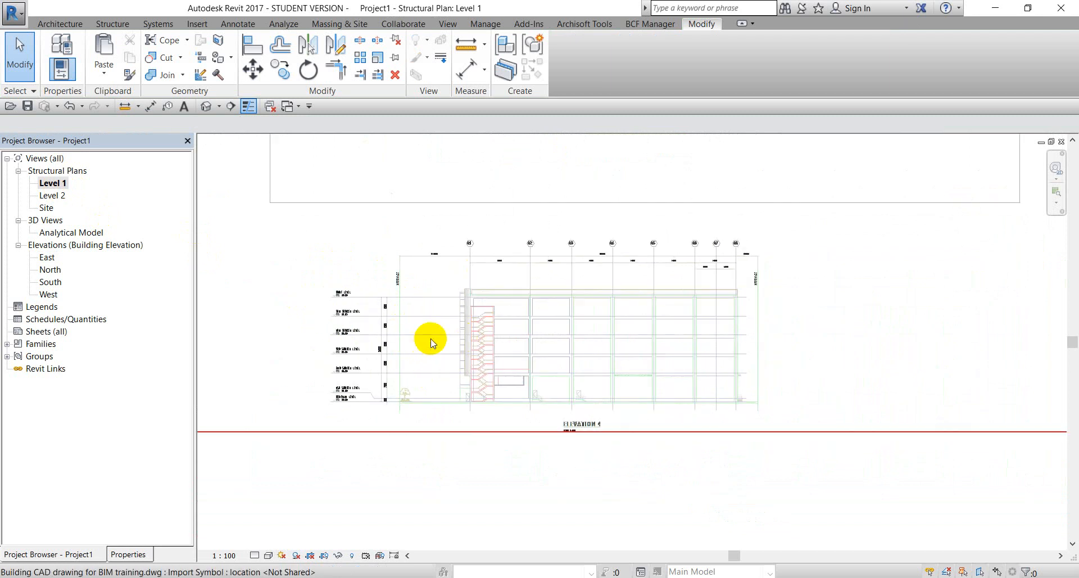
{"action": "scroll", "coordinate": [427, 341], "scroll_direction": "up", "scroll_amount": 1}
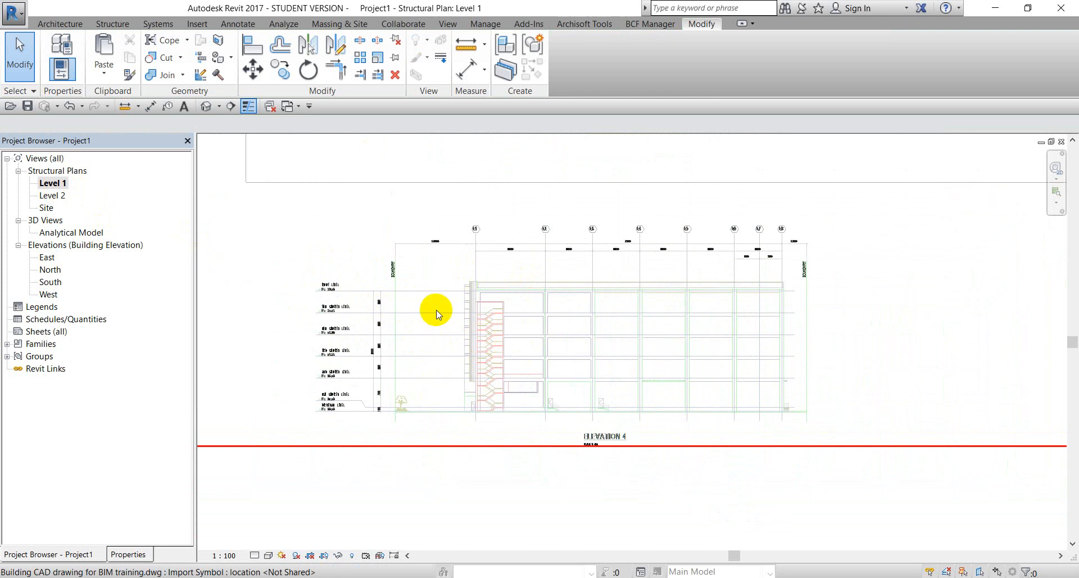
{"action": "scroll", "coordinate": [437, 310], "scroll_direction": "down", "scroll_amount": 7}
{"action": "middle_click_drag", "start_coordinate": [441, 331], "coordinate": [401, 433]}
{"action": "scroll", "coordinate": [459, 265], "scroll_direction": "up", "scroll_amount": 1}
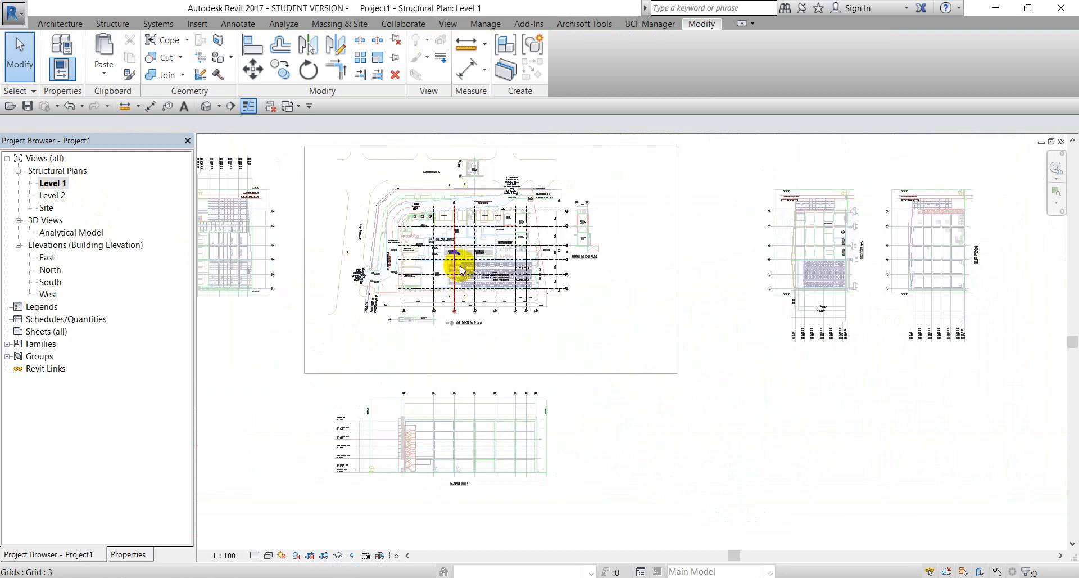
{"action": "scroll", "coordinate": [460, 265], "scroll_direction": "up", "scroll_amount": 1}
{"action": "scroll", "coordinate": [405, 294], "scroll_direction": "up", "scroll_amount": 1}
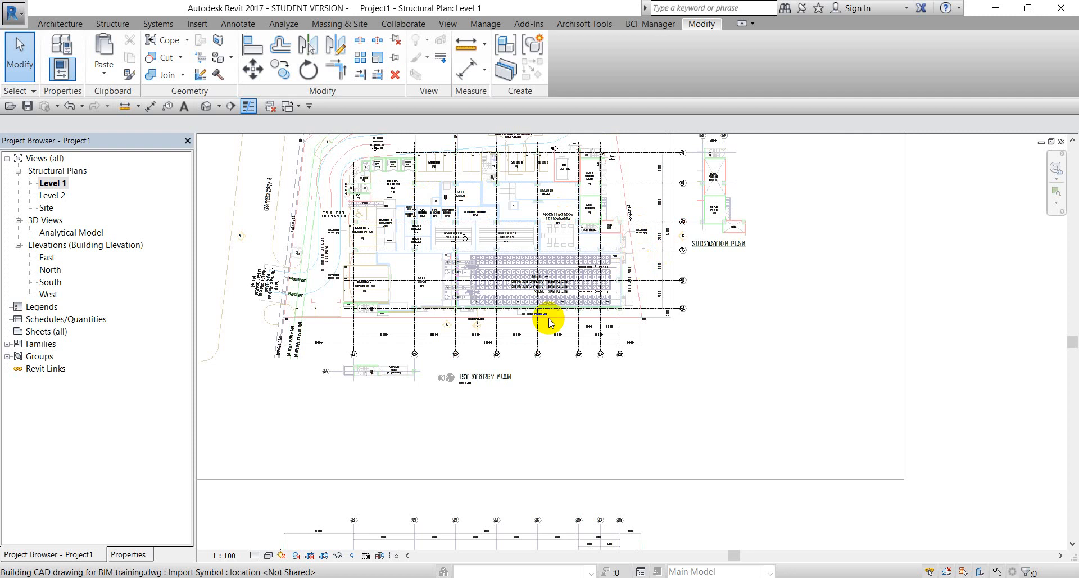
{"action": "scroll", "coordinate": [550, 322], "scroll_direction": "down", "scroll_amount": 2}
{"action": "middle_click_drag", "start_coordinate": [506, 333], "coordinate": [557, 124]}
{"action": "scroll", "coordinate": [444, 335], "scroll_direction": "up", "scroll_amount": 5}
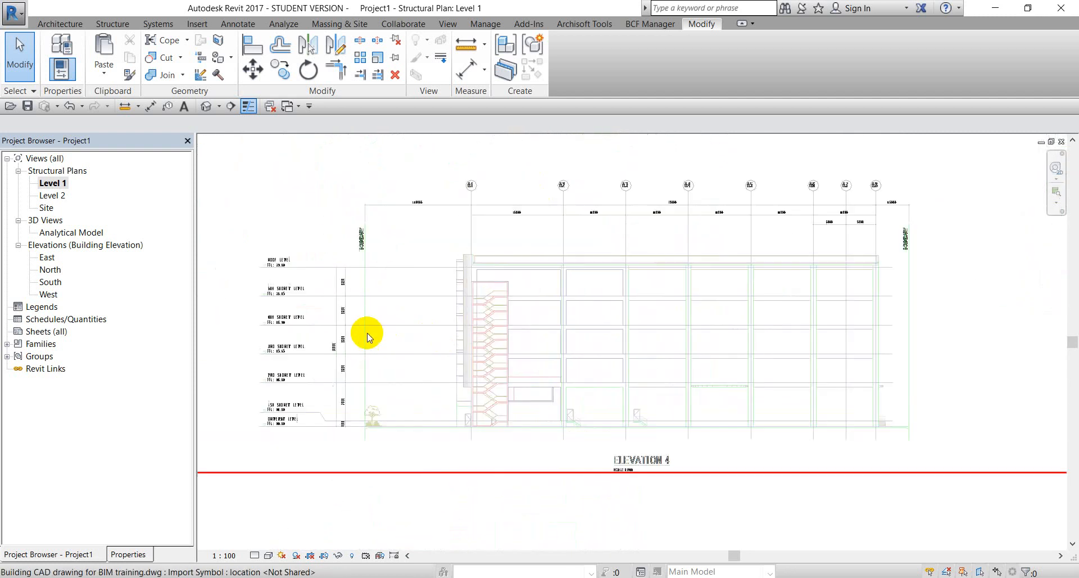
{"action": "scroll", "coordinate": [326, 330], "scroll_direction": "up", "scroll_amount": 2}
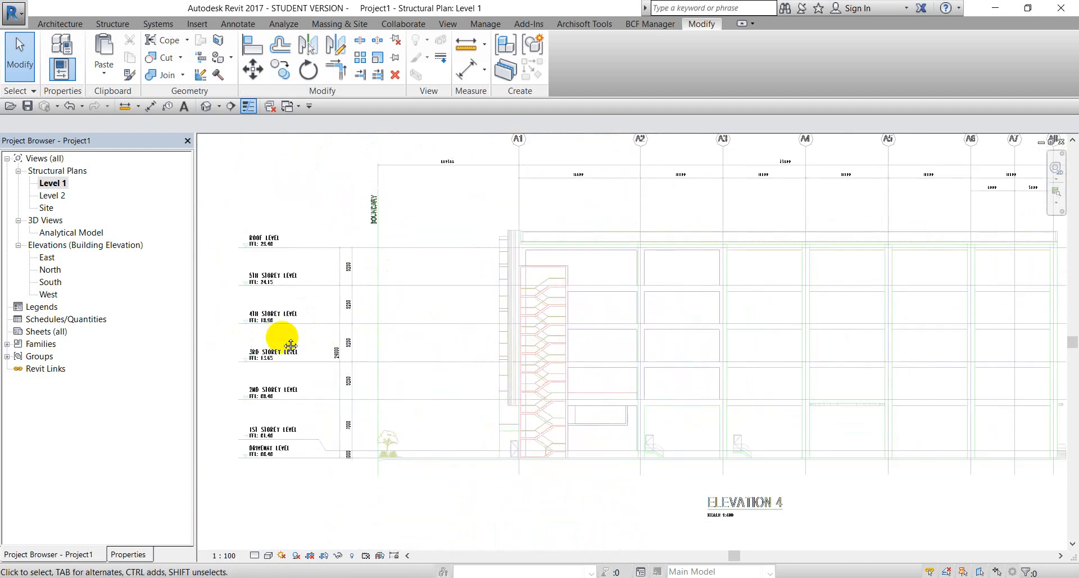
{"action": "middle_click_drag", "start_coordinate": [291, 345], "coordinate": [348, 310]}
{"action": "double_click", "coordinate": [61, 258]}
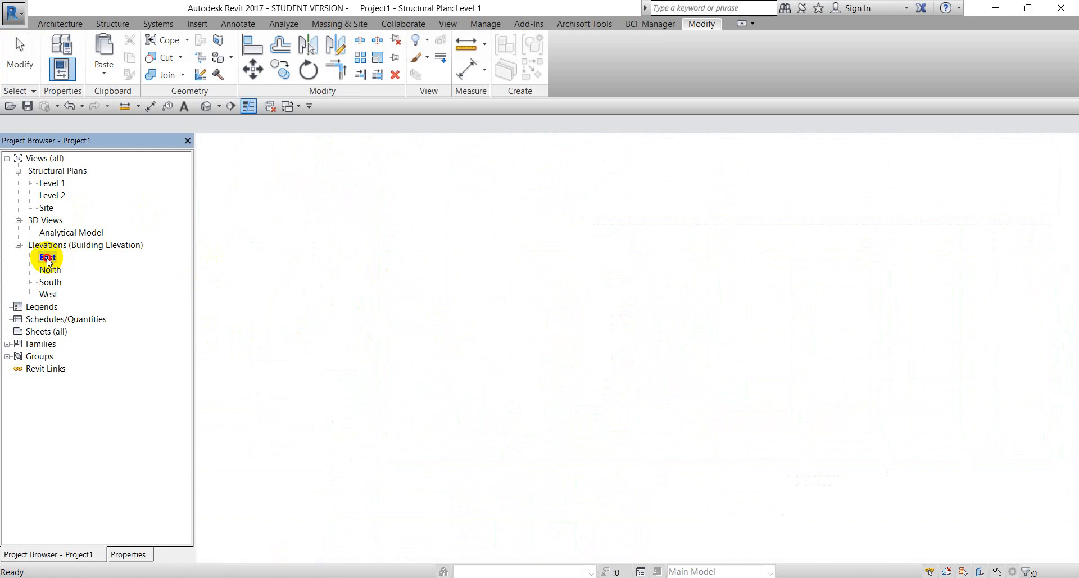
{"action": "scroll", "coordinate": [478, 325], "scroll_direction": "up", "scroll_amount": 6}
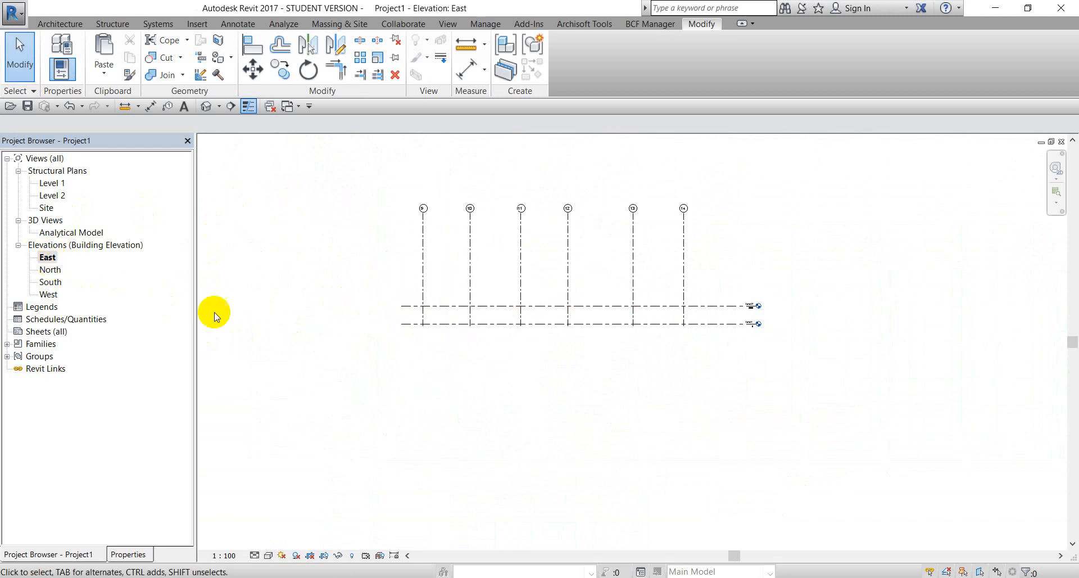
- Copy the linked CAD drawing from the Level 1 structural plan to the clipboard and return to the East elevation
{"action": "double_click", "coordinate": [52, 183]}
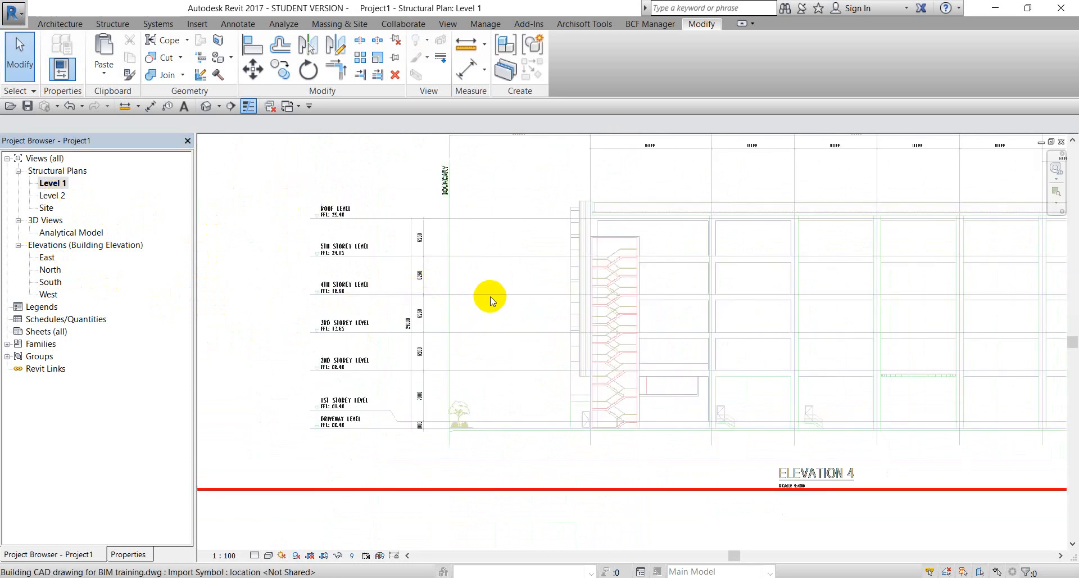
{"action": "left_click", "coordinate": [489, 297]}
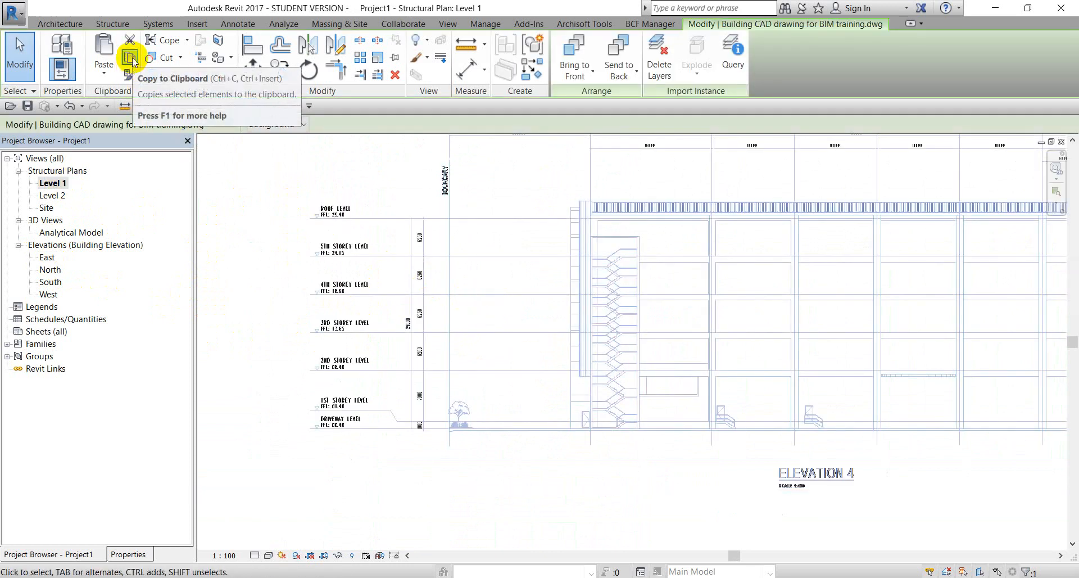
{"action": "left_click", "coordinate": [130, 57]}
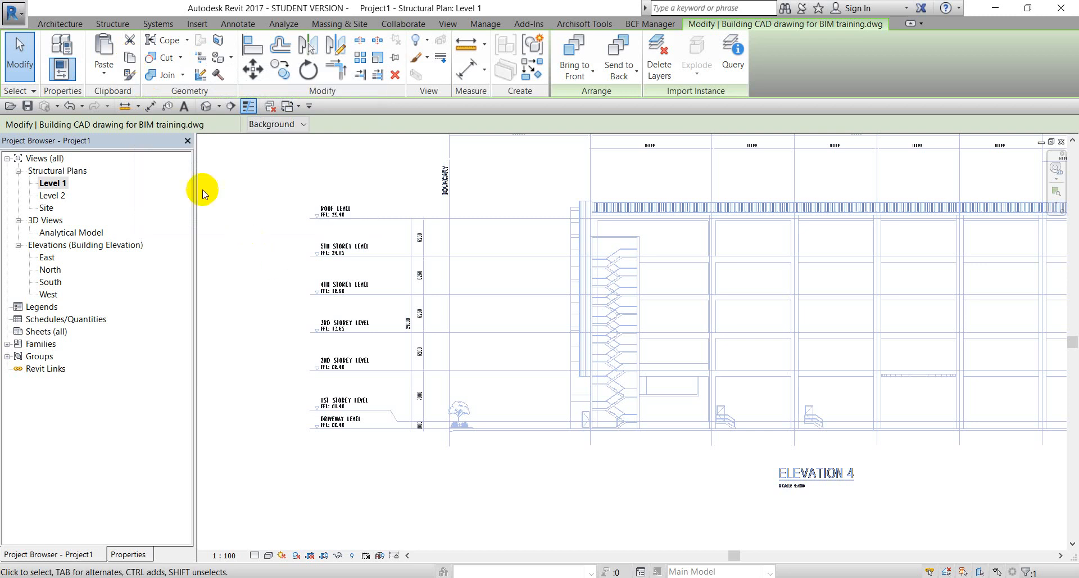
{"action": "double_click", "coordinate": [50, 258]}
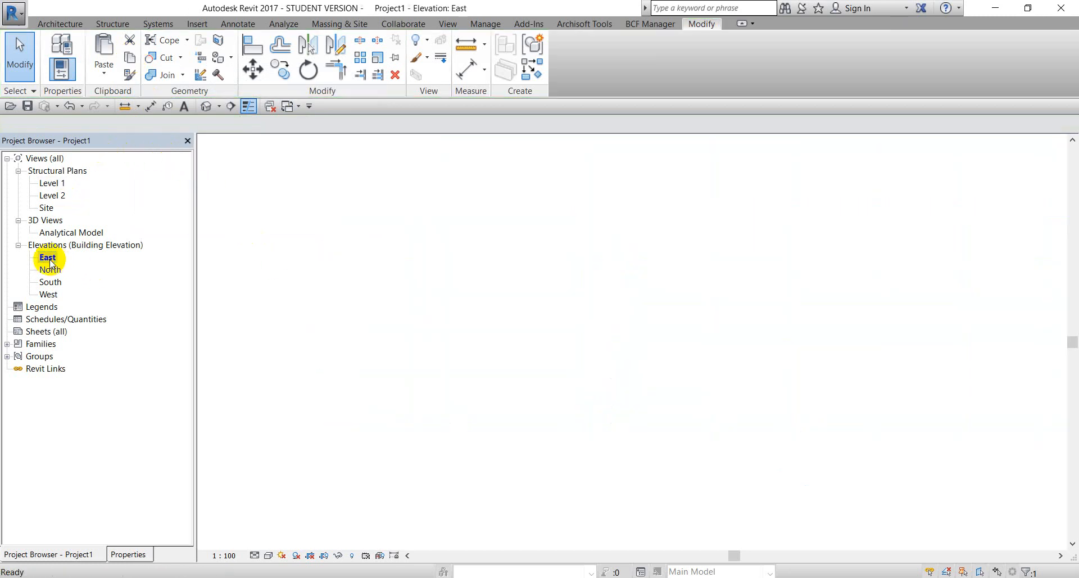
{"action": "left_click", "coordinate": [107, 78]}
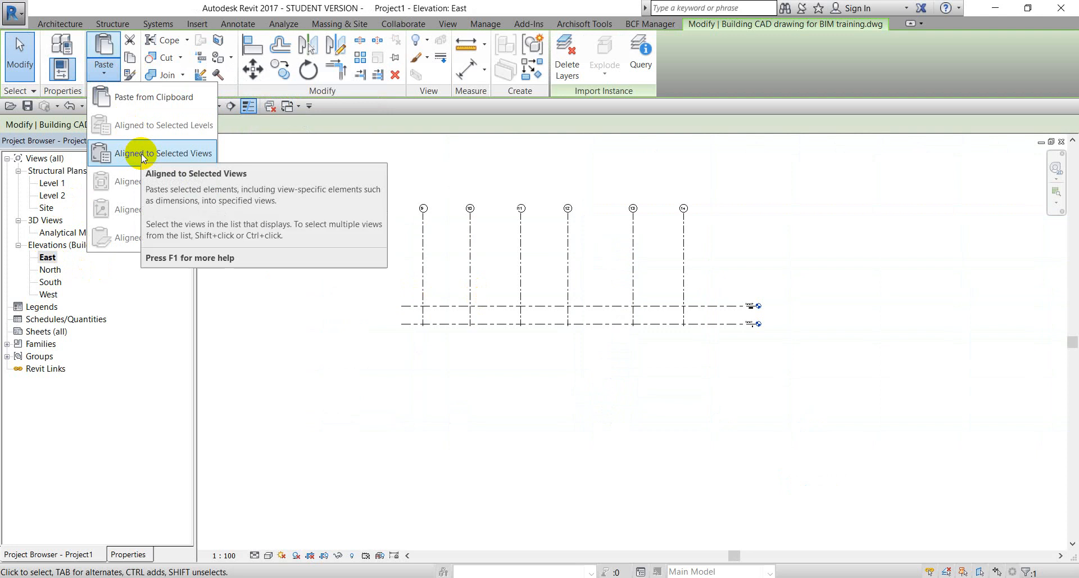
{"action": "left_click", "coordinate": [141, 155]}
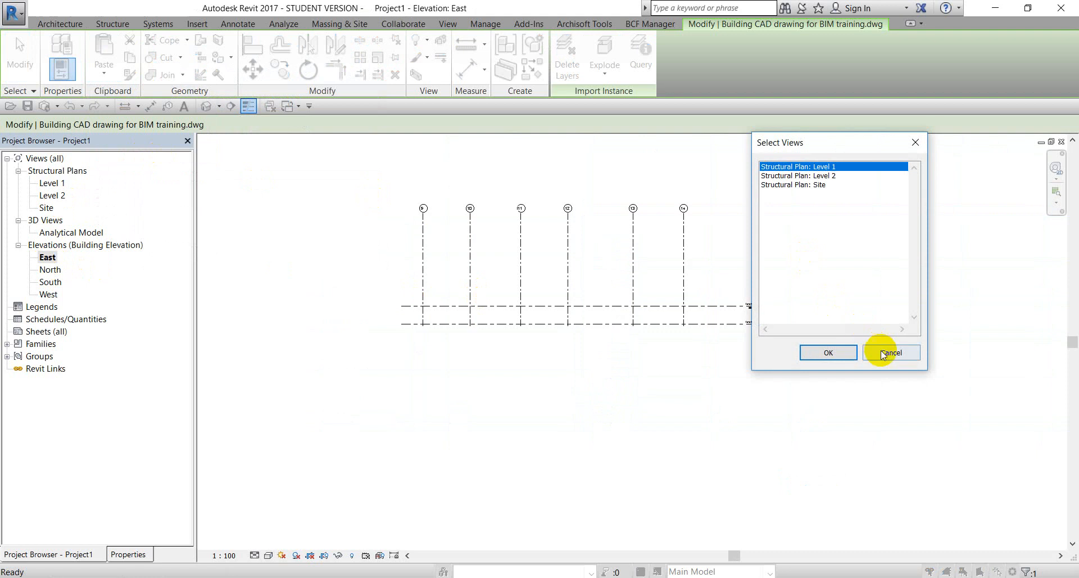
{"action": "left_click", "coordinate": [887, 352]}
- Paste the CAD drawing from the clipboard into the East elevation at the intersection of grid 9 and Level 2
{"action": "left_click", "coordinate": [102, 73]}
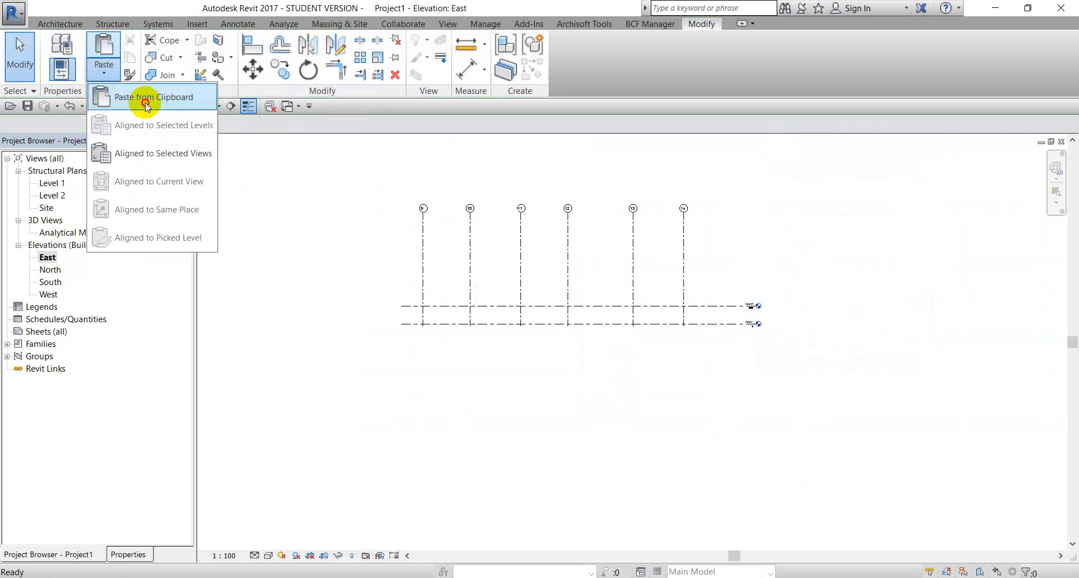
{"action": "left_click", "coordinate": [145, 102]}
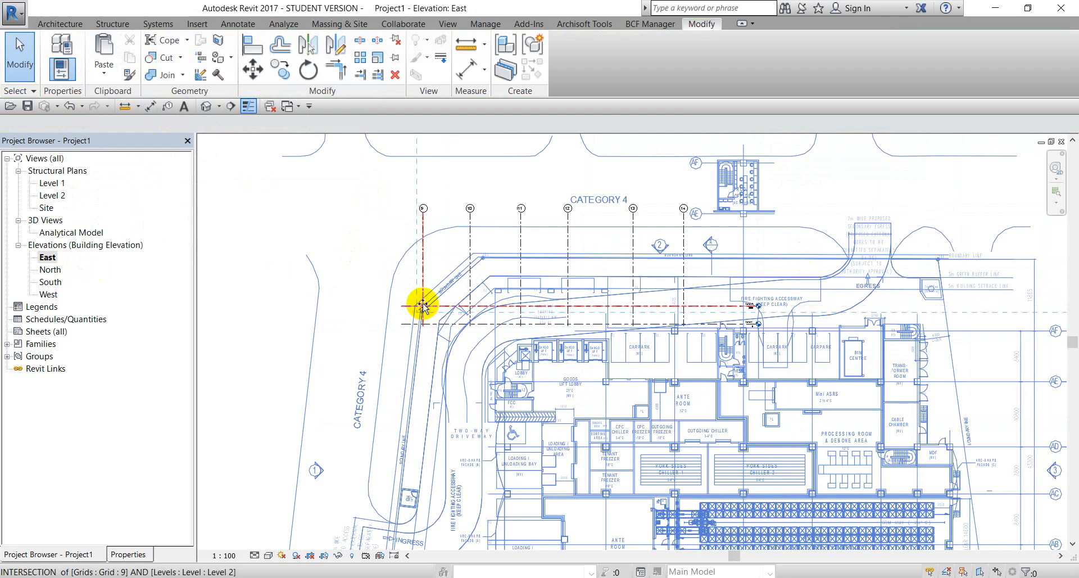
{"action": "left_click", "coordinate": [423, 306]}
{"action": "left_click", "coordinate": [460, 393]}
{"action": "scroll", "coordinate": [460, 393], "scroll_direction": "down", "scroll_amount": 1}
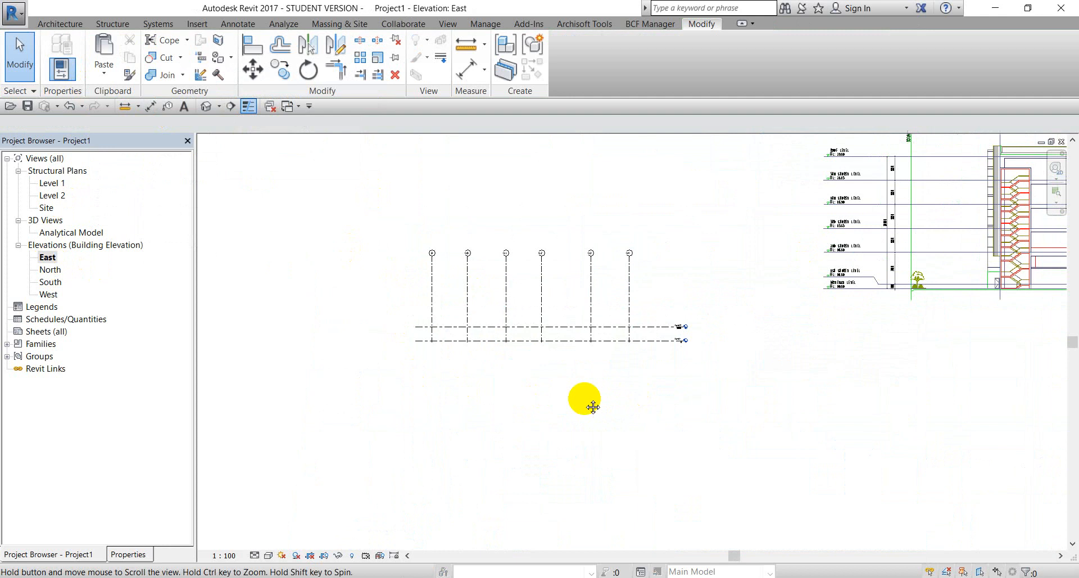
{"action": "middle_click_drag", "start_coordinate": [585, 400], "coordinate": [474, 404]}
{"action": "left_click", "coordinate": [819, 260]}
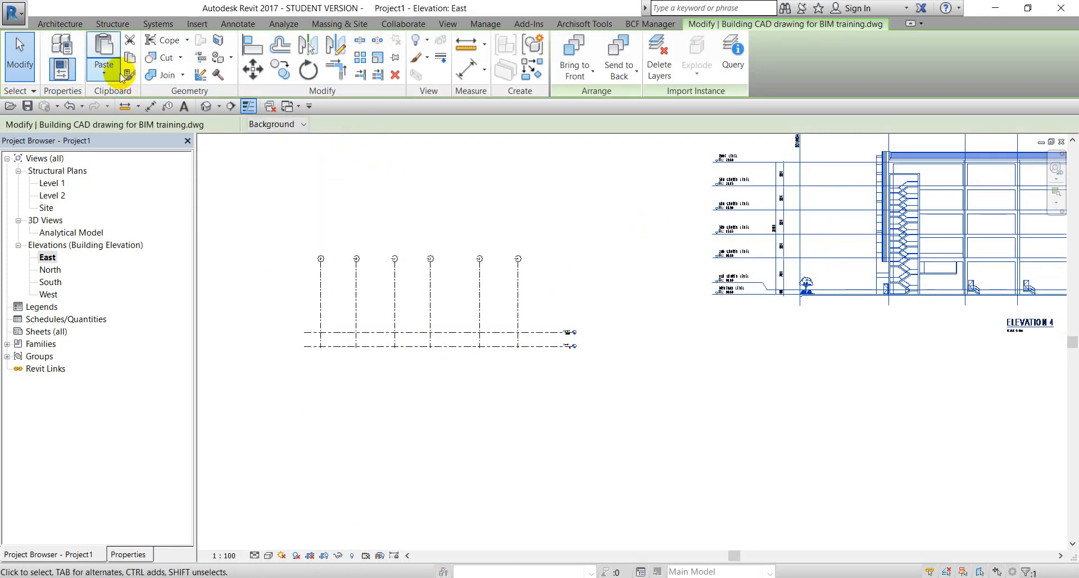
{"action": "left_click", "coordinate": [444, 213]}
- Set the elevation of Level 2 to 7000, matching the CAD height between the 1st and 2nd storeys
{"action": "scroll", "coordinate": [734, 277], "scroll_direction": "up", "scroll_amount": 4}
{"action": "middle_click_drag", "start_coordinate": [501, 308], "coordinate": [692, 258]}
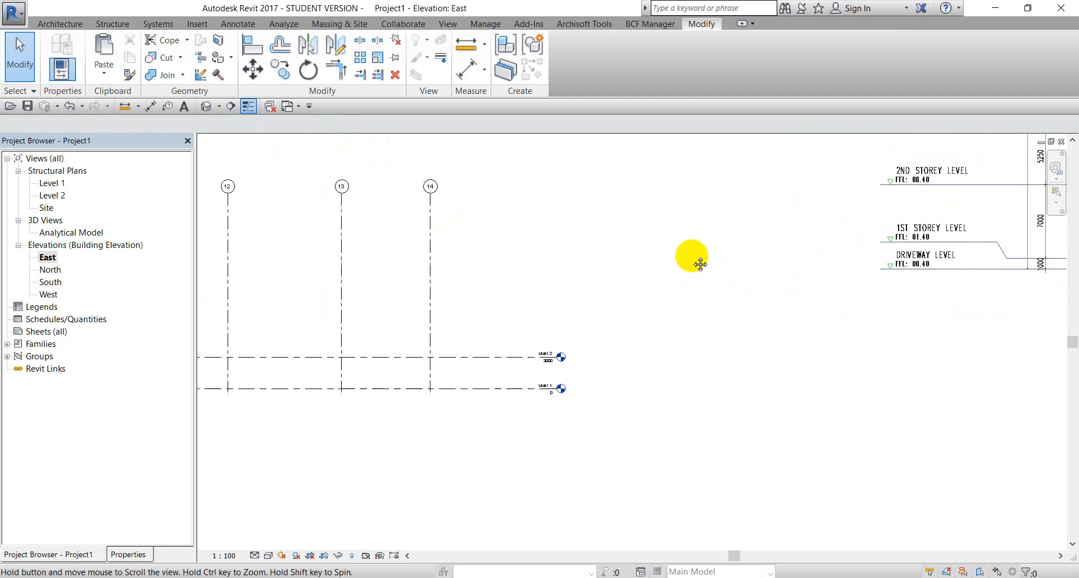
{"action": "middle_click_drag", "start_coordinate": [655, 308], "coordinate": [529, 337]}
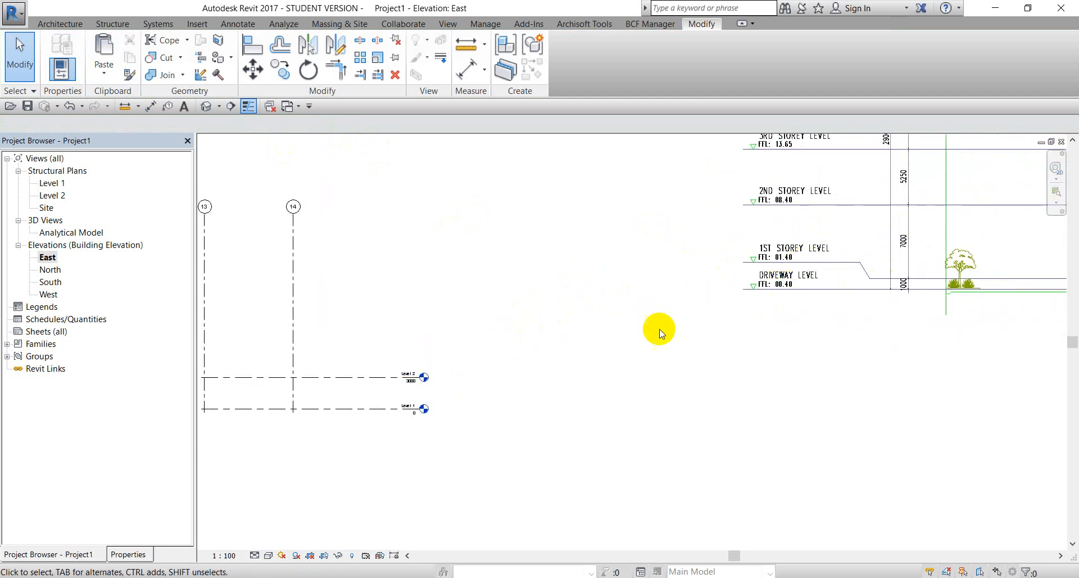
{"action": "middle_click_drag", "start_coordinate": [655, 330], "coordinate": [687, 320]}
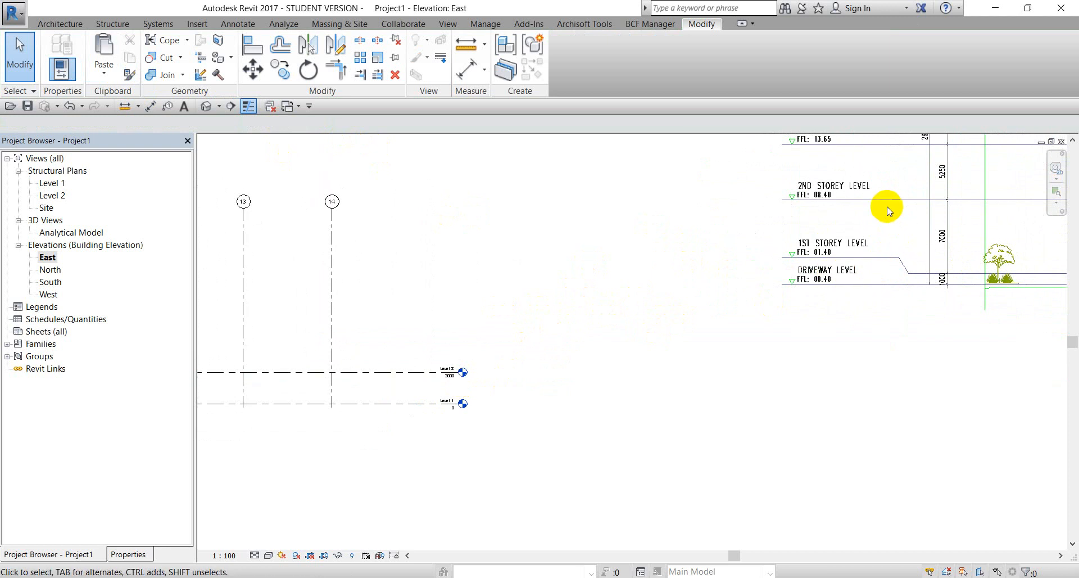
{"action": "scroll", "coordinate": [458, 381], "scroll_direction": "up", "scroll_amount": 2}
{"action": "left_click", "coordinate": [458, 381]}
{"action": "left_click", "coordinate": [454, 374]}
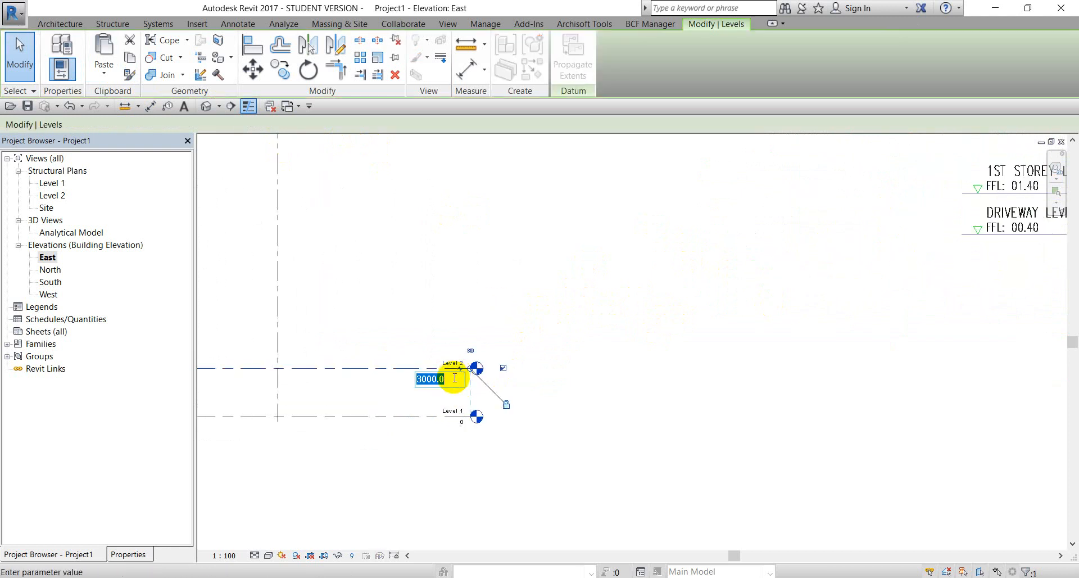
{"action": "left_click", "coordinate": [421, 380]}
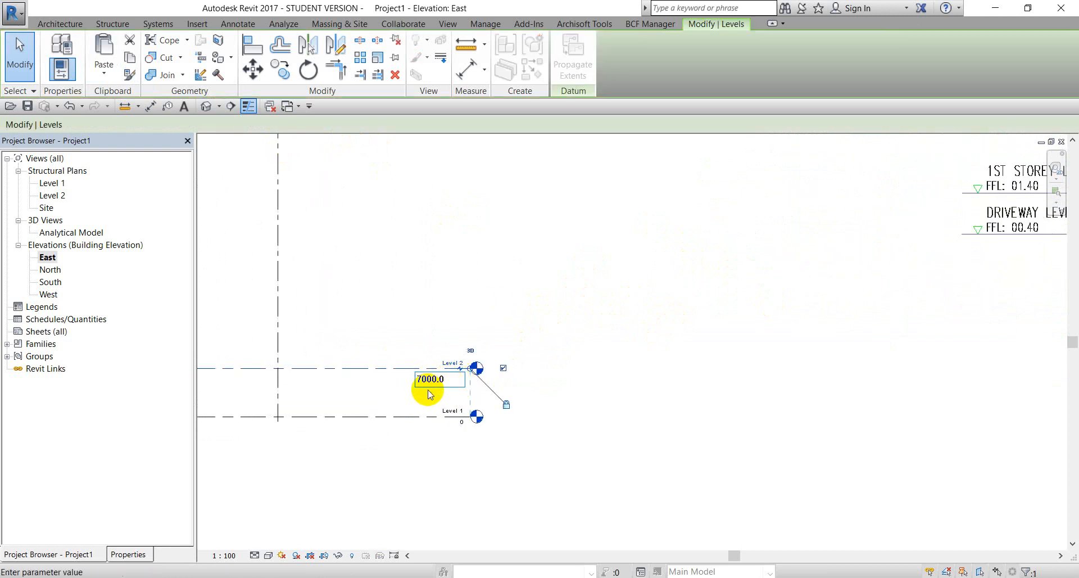
{"action": "key", "text": "Return"}
{"action": "left_click", "coordinate": [549, 369]}
- Create a new level 5250 above Level 2 by picking the Level 2 line with the Level tool's offset
{"action": "scroll", "coordinate": [692, 339], "scroll_direction": "down", "scroll_amount": 4}
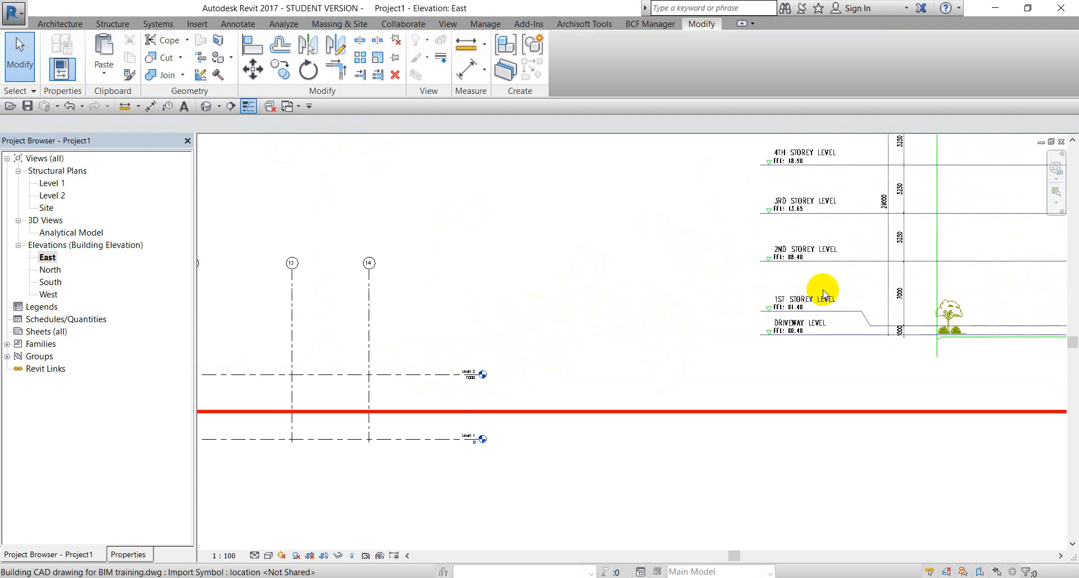
{"action": "scroll", "coordinate": [863, 249], "scroll_direction": "up", "scroll_amount": 1}
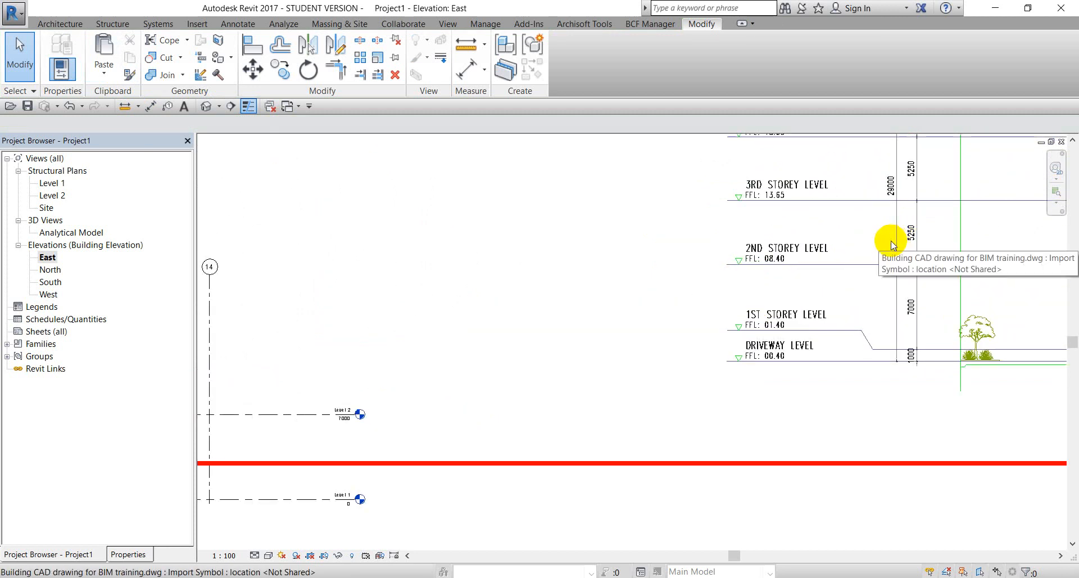
{"action": "left_click", "coordinate": [280, 414]}
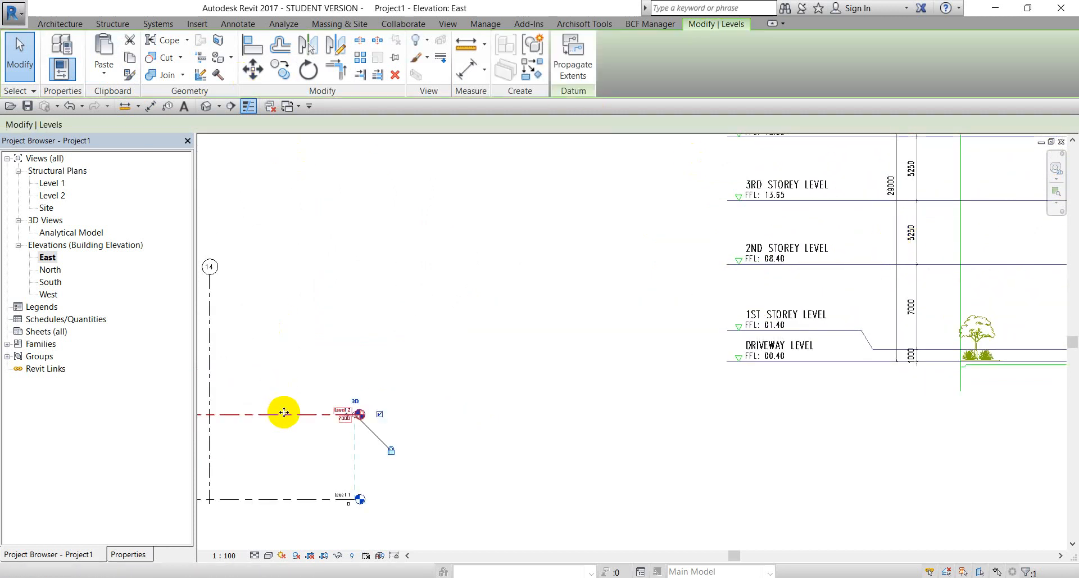
{"action": "key", "text": "l"}
{"action": "key", "text": "l"}
{"action": "left_click", "coordinate": [576, 43]}
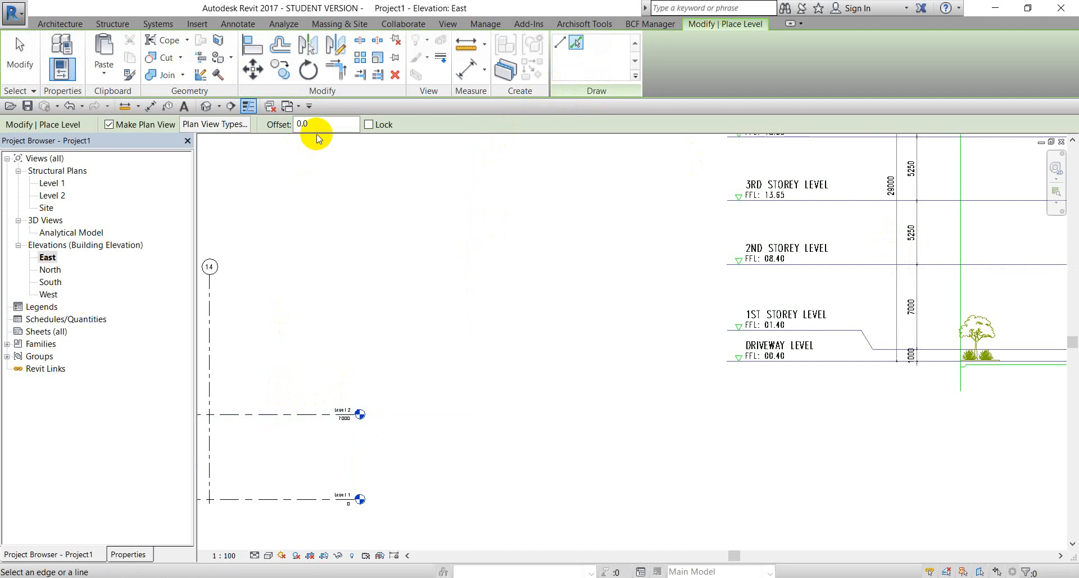
{"action": "double_click", "coordinate": [313, 124]}
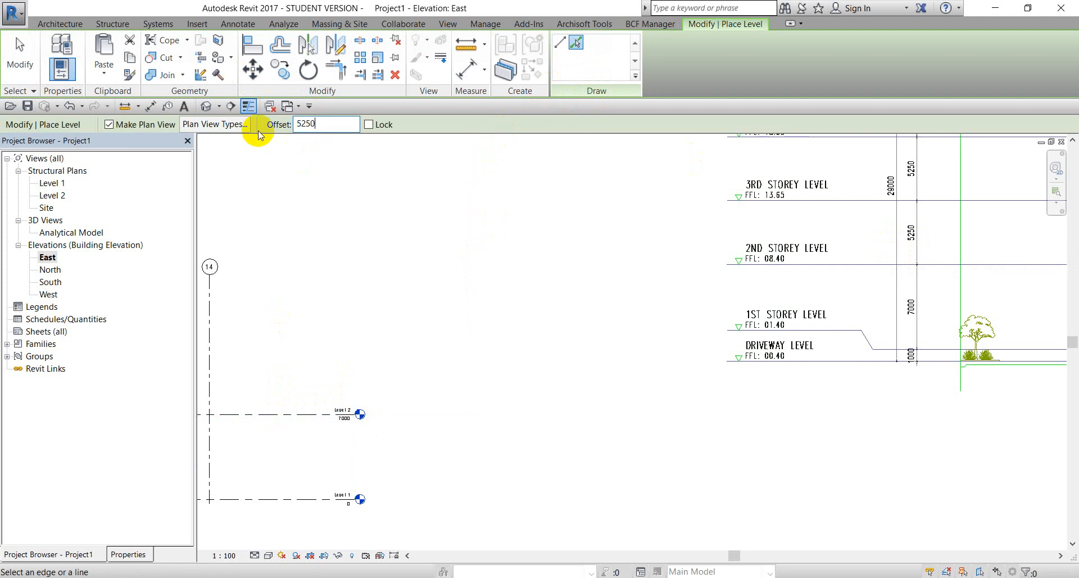
{"action": "left_click", "coordinate": [289, 415]}
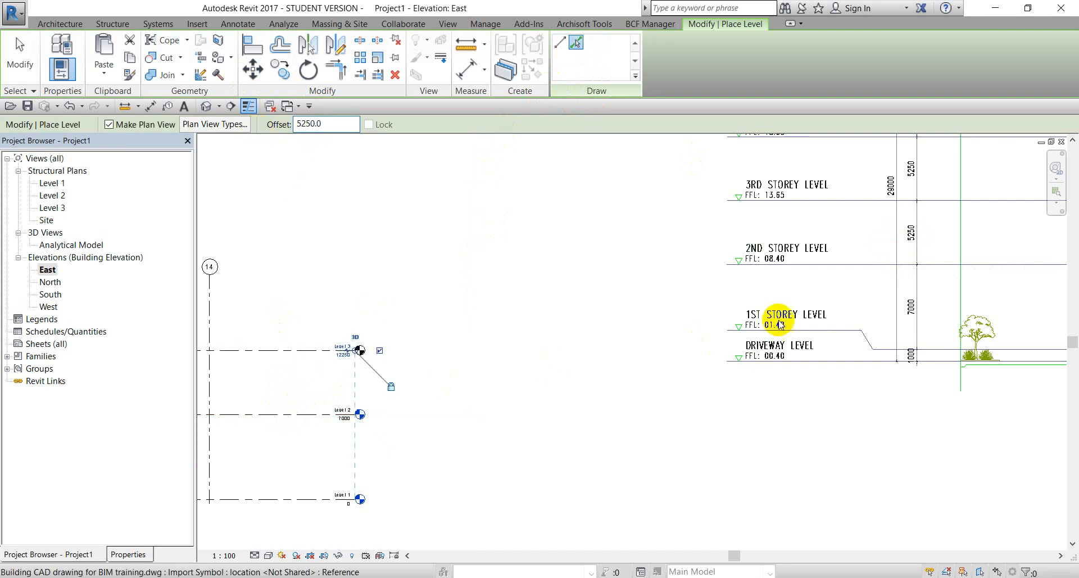
- Add two more levels above Level 3, each offset 5250 from the level below it
{"action": "middle_click_drag", "start_coordinate": [804, 237], "coordinate": [840, 307]}
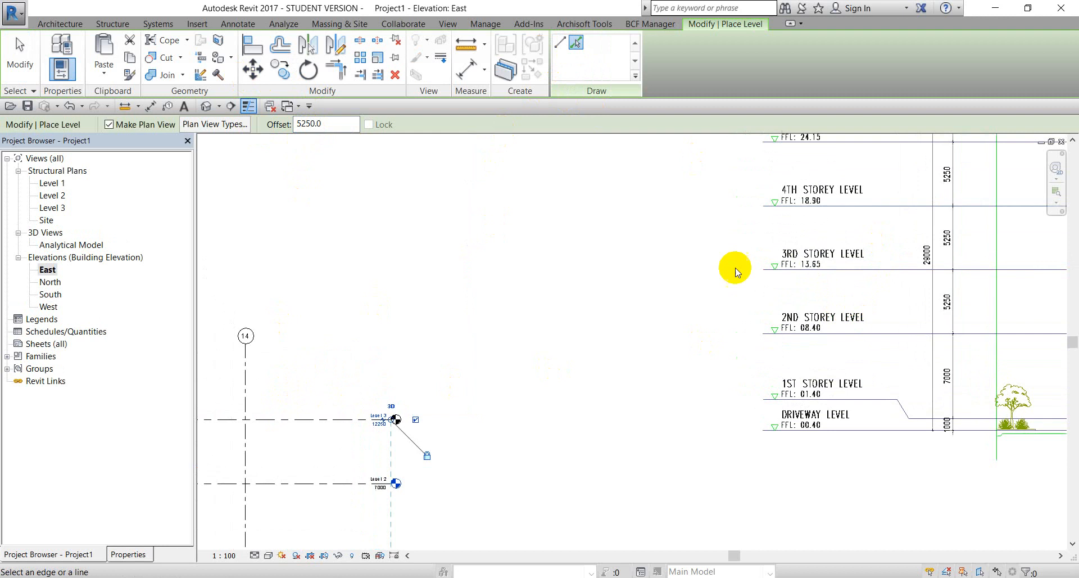
{"action": "left_click", "coordinate": [342, 417]}
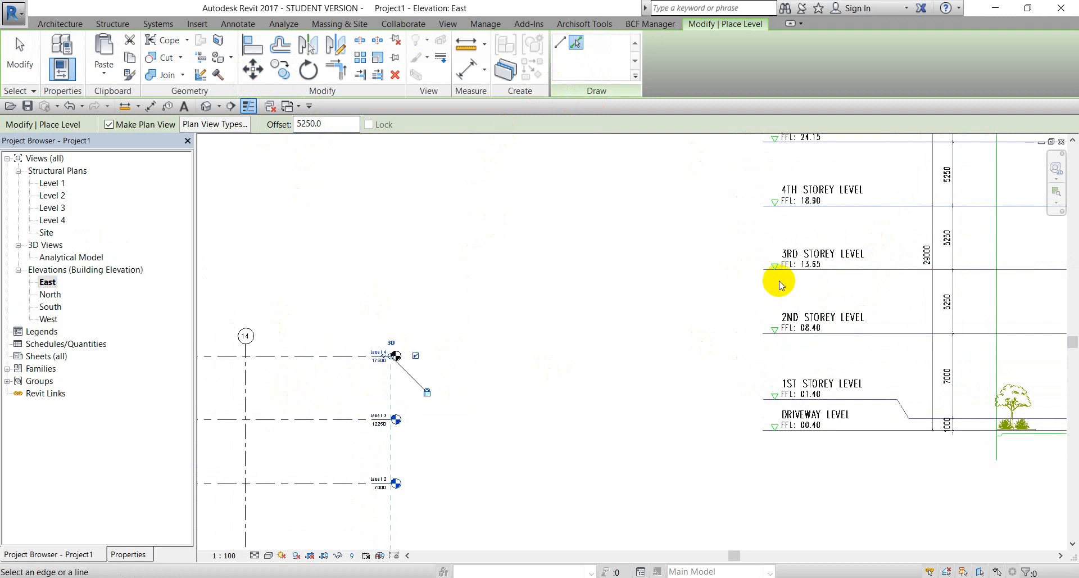
{"action": "middle_click_drag", "start_coordinate": [780, 284], "coordinate": [772, 359]}
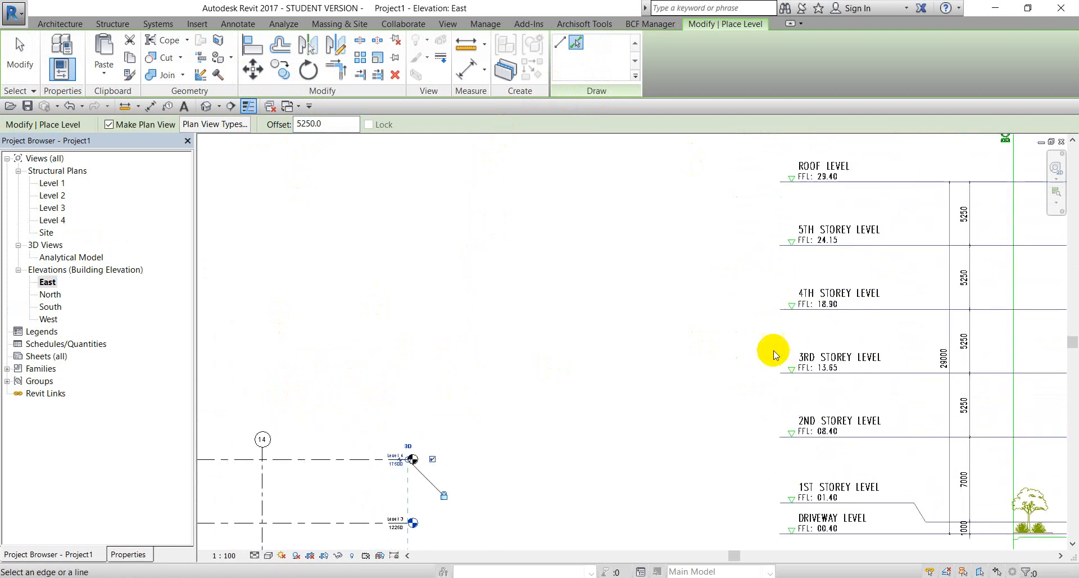
{"action": "left_click", "coordinate": [358, 455]}
{"action": "scroll", "coordinate": [478, 371], "scroll_direction": "down", "scroll_amount": 3}
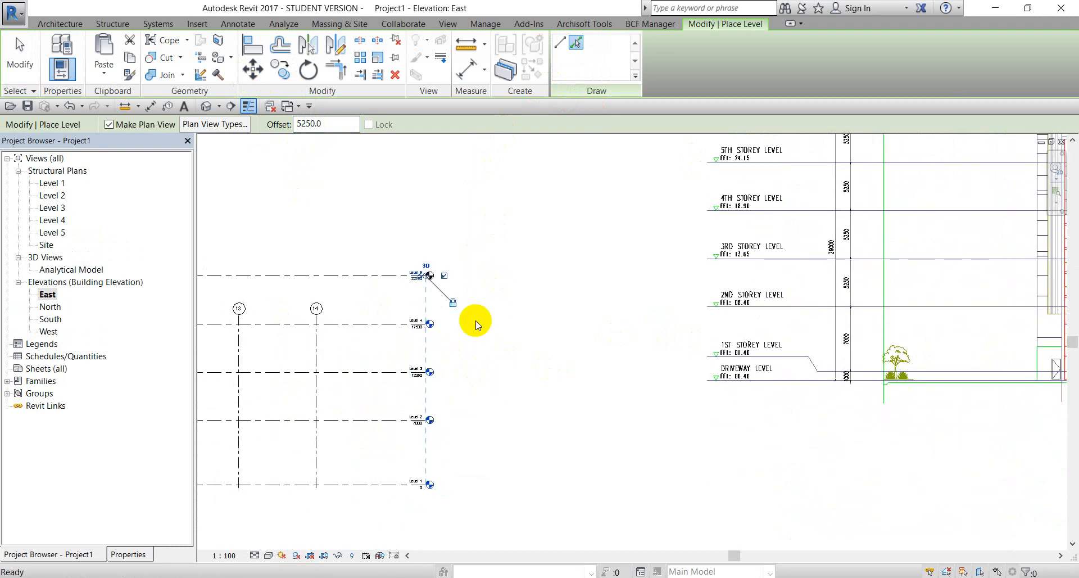
- Create one more level 5250 above Level 5 to match the CAD roof level, and finish placing levels
{"action": "middle_click_drag", "start_coordinate": [529, 365], "coordinate": [530, 415]}
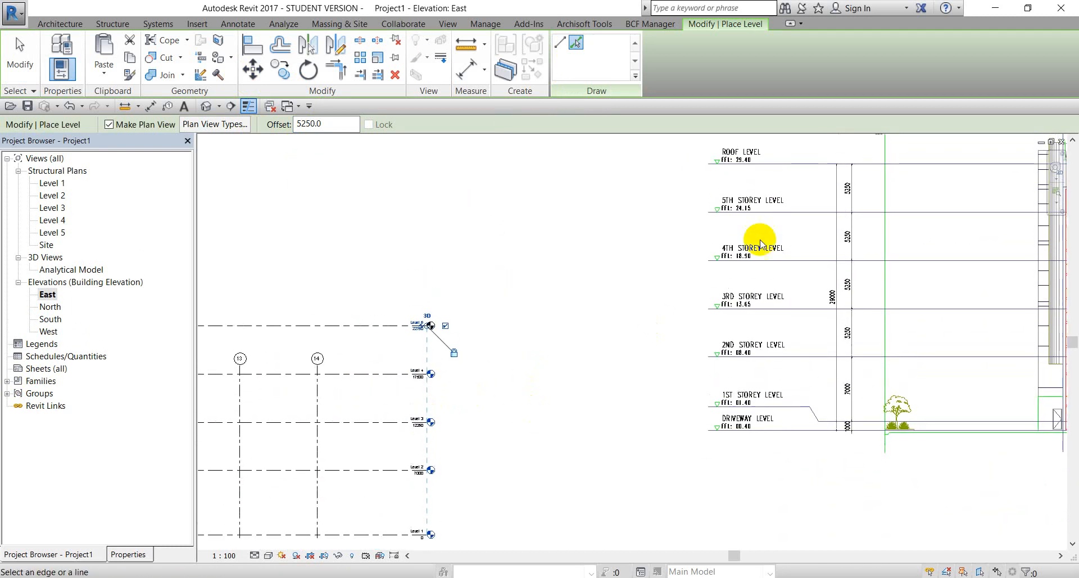
{"action": "scroll", "coordinate": [756, 230], "scroll_direction": "up", "scroll_amount": 1}
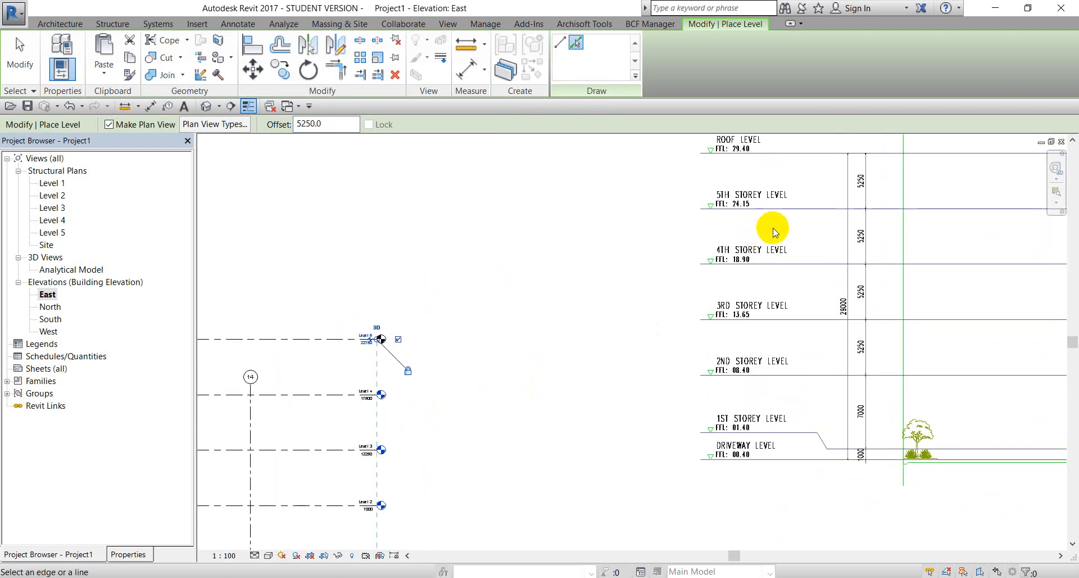
{"action": "left_click", "coordinate": [330, 339]}
{"action": "scroll", "coordinate": [450, 279], "scroll_direction": "down", "scroll_amount": 3}
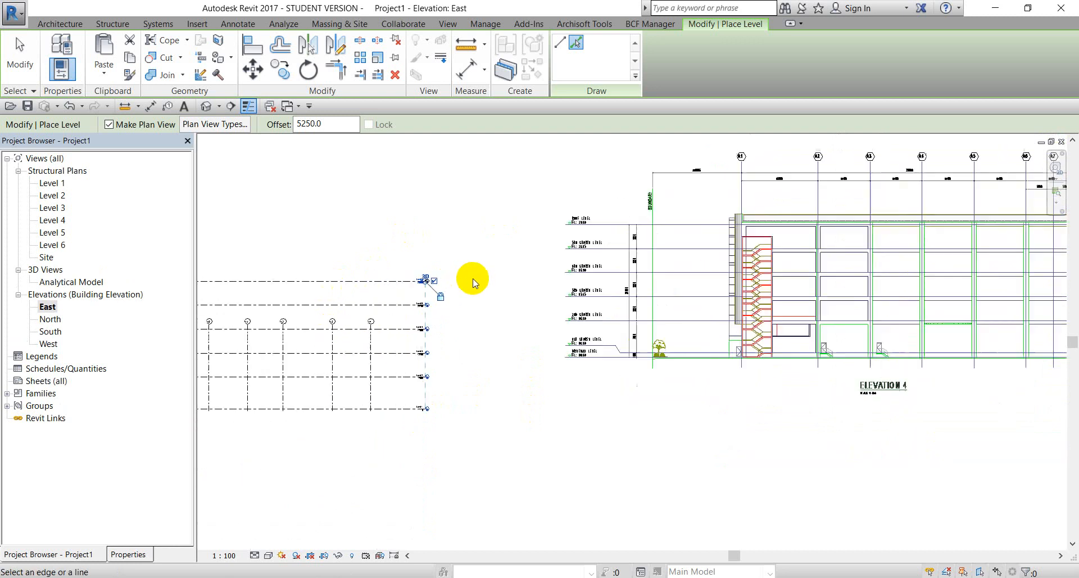
{"action": "right_click", "coordinate": [440, 239]}
{"action": "left_click", "coordinate": [458, 245]}
{"action": "right_click", "coordinate": [457, 237]}
{"action": "left_click", "coordinate": [464, 233]}
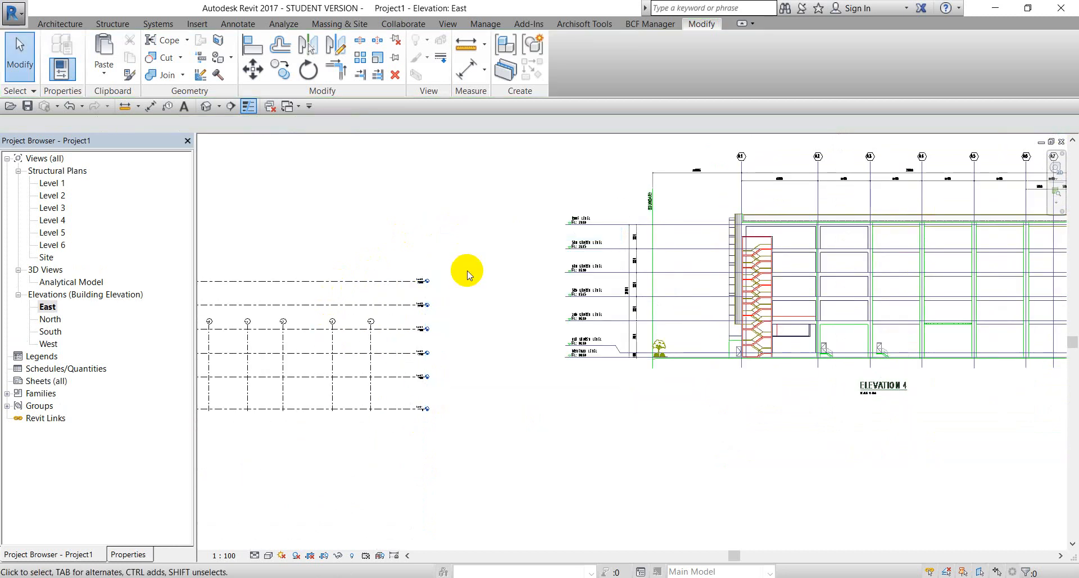
- Extend the aligned grid lines in the East elevation so their heads sit above Level 6 and their lower ends below Level 1
{"action": "scroll", "coordinate": [555, 296], "scroll_direction": "down", "scroll_amount": 2}
{"action": "left_click", "coordinate": [487, 344]}
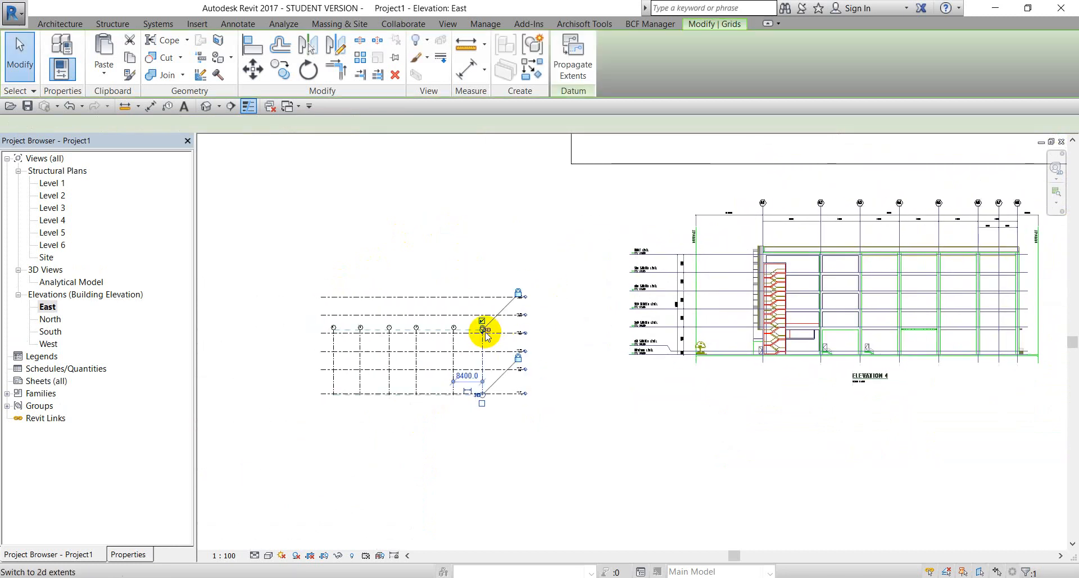
{"action": "scroll", "coordinate": [482, 331], "scroll_direction": "up", "scroll_amount": 4}
{"action": "left_click_drag", "start_coordinate": [471, 326], "coordinate": [472, 159]}
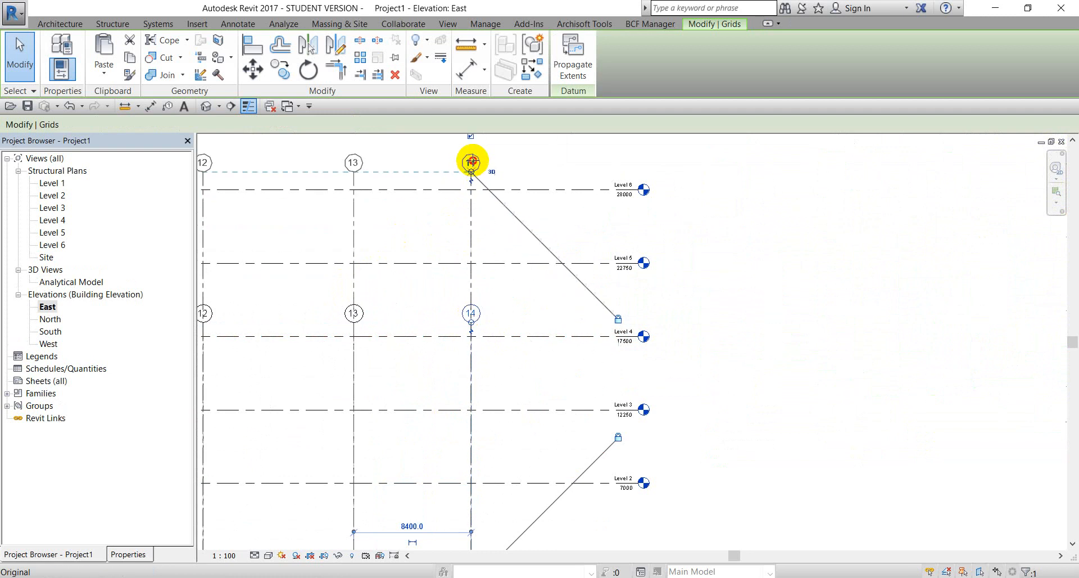
{"action": "scroll", "coordinate": [472, 171], "scroll_direction": "down", "scroll_amount": 2}
{"action": "scroll", "coordinate": [472, 171], "scroll_direction": "down", "scroll_amount": 2}
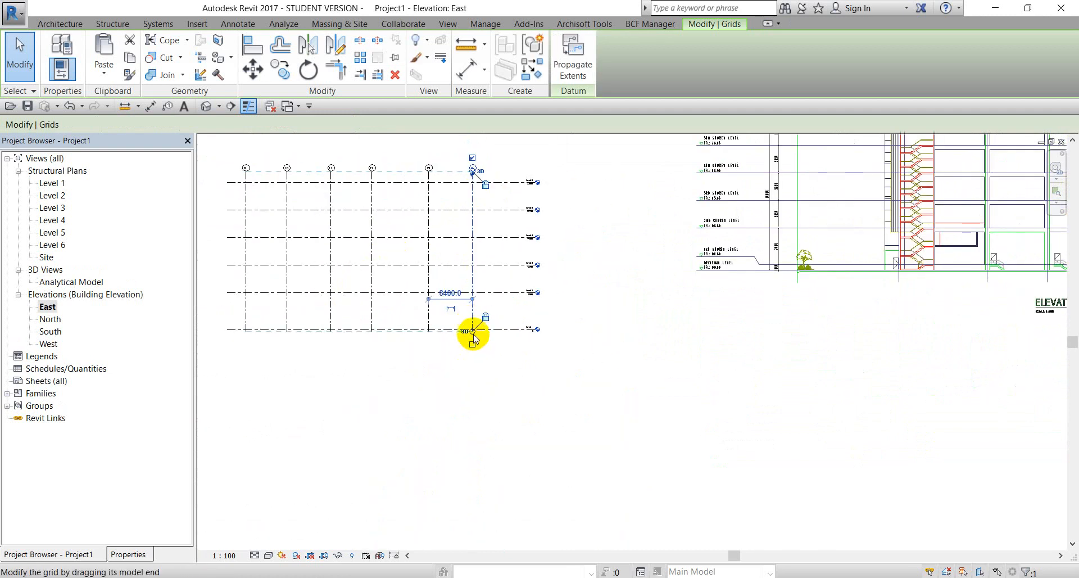
{"action": "left_click_drag", "start_coordinate": [473, 336], "coordinate": [471, 352]}
{"action": "left_click", "coordinate": [565, 346]}
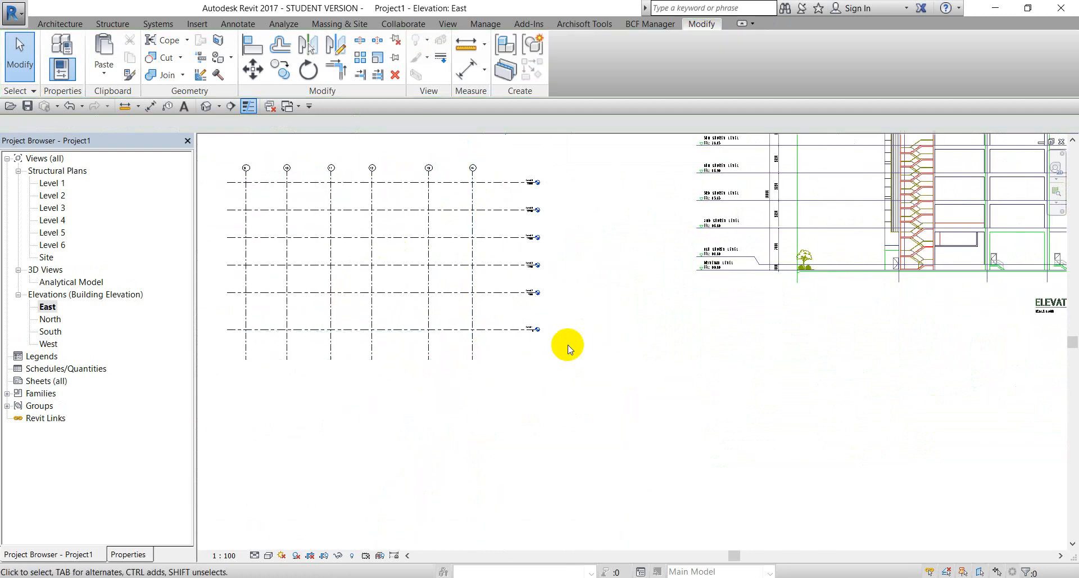
- Delete the pasted CAD drawing from the East elevation
{"action": "scroll", "coordinate": [570, 348], "scroll_direction": "down", "scroll_amount": 4}
{"action": "left_click", "coordinate": [737, 348]}
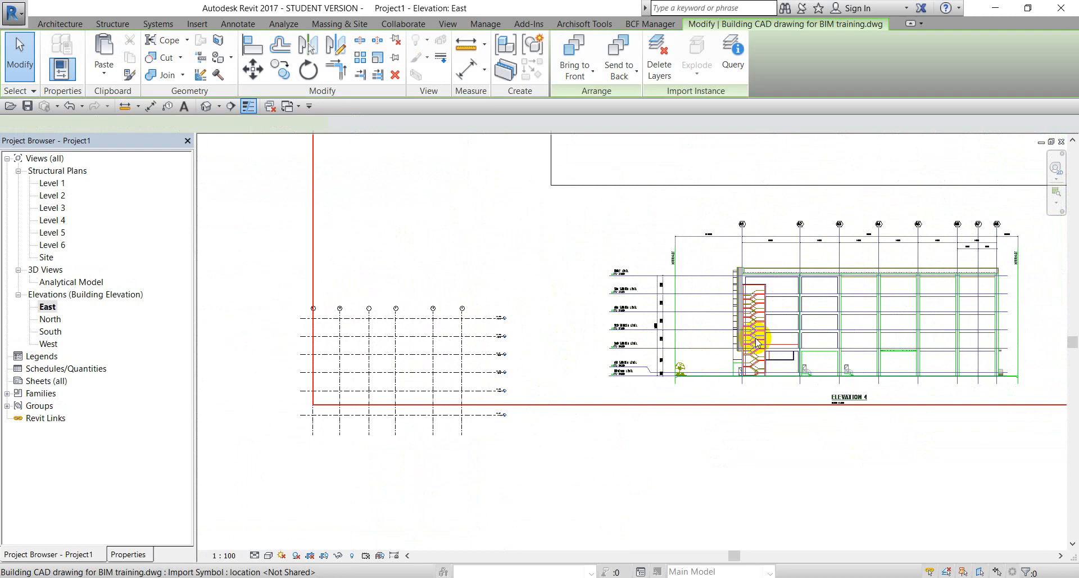
{"action": "left_click", "coordinate": [395, 74]}
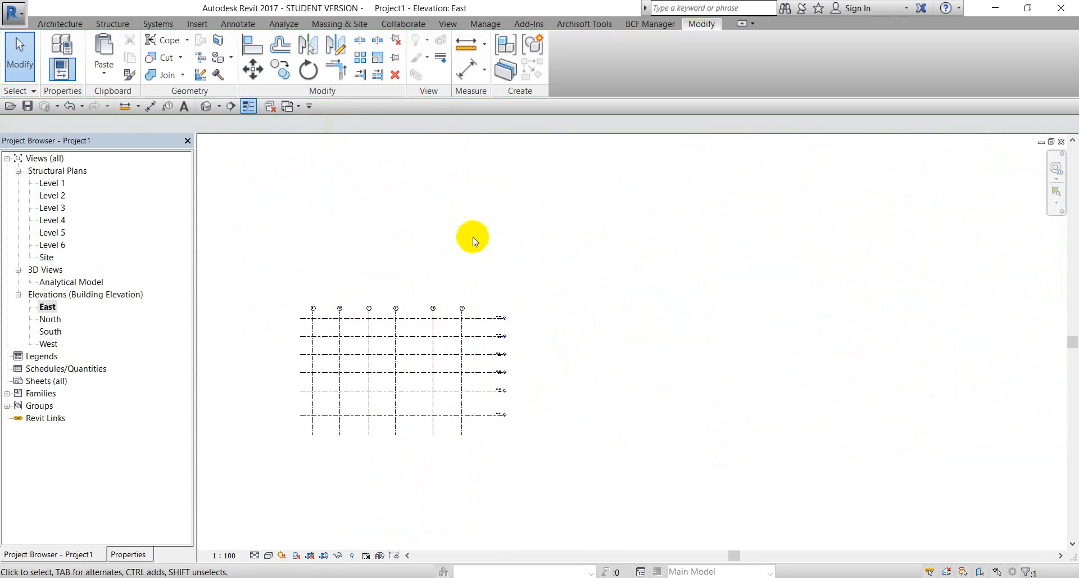
- Raise the aligned grid heads farther above Level 6 by stretching the upper end of grid 11
{"action": "middle_click_drag", "start_coordinate": [368, 288], "coordinate": [394, 251]}
{"action": "scroll", "coordinate": [396, 279], "scroll_direction": "up", "scroll_amount": 3}
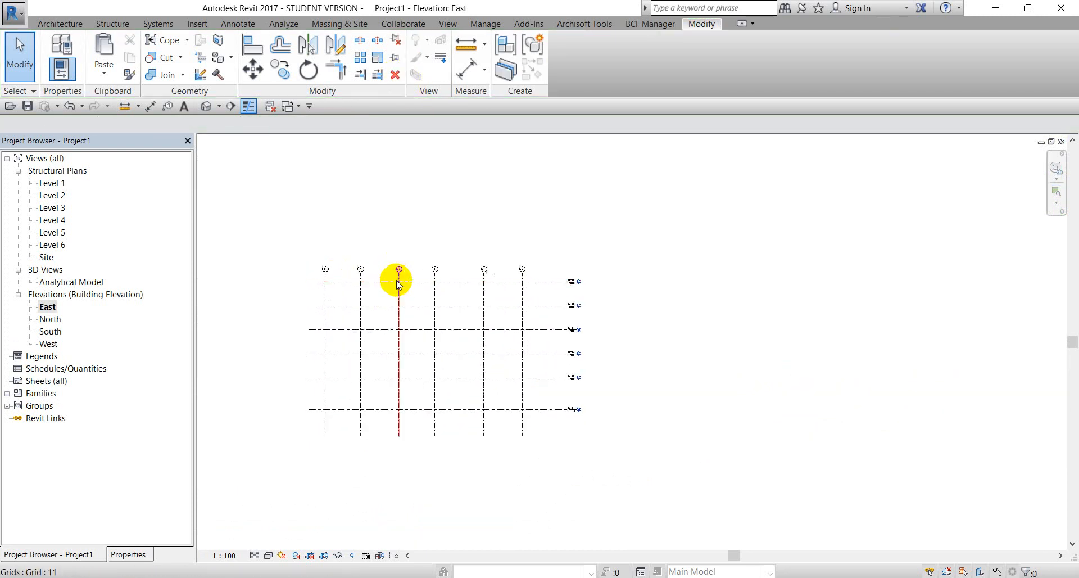
{"action": "left_click", "coordinate": [399, 280]}
{"action": "scroll", "coordinate": [399, 275], "scroll_direction": "up", "scroll_amount": 1}
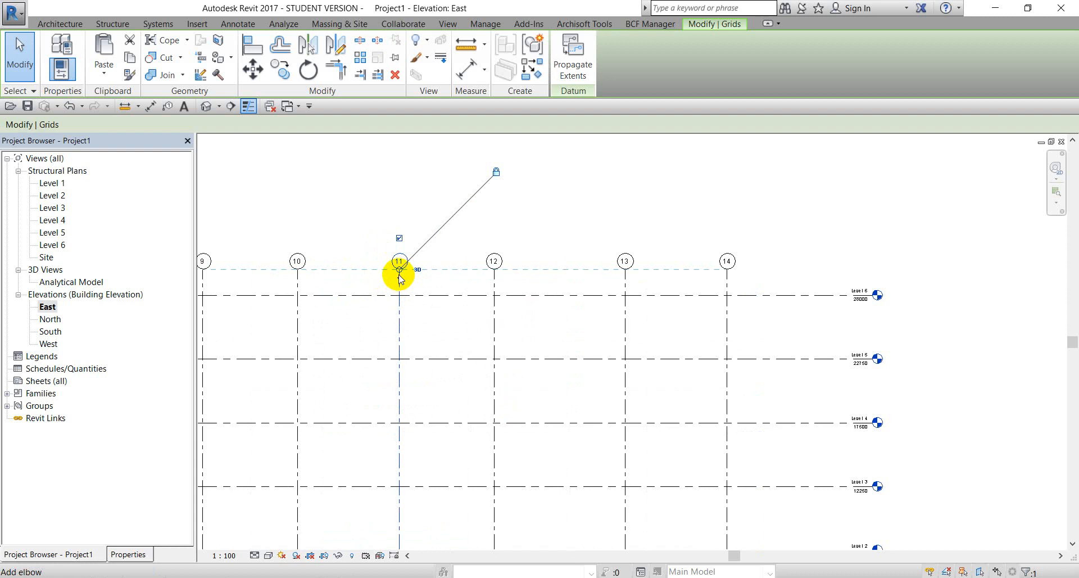
{"action": "left_click_drag", "start_coordinate": [399, 269], "coordinate": [400, 214]}
{"action": "left_click", "coordinate": [505, 269]}
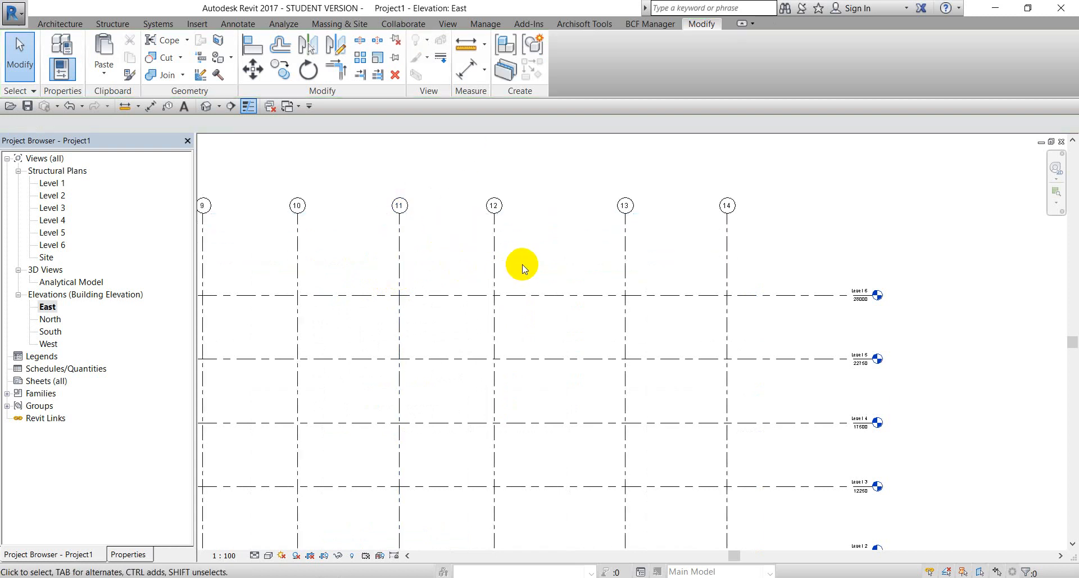
{"action": "scroll", "coordinate": [514, 276], "scroll_direction": "down", "scroll_amount": 4}
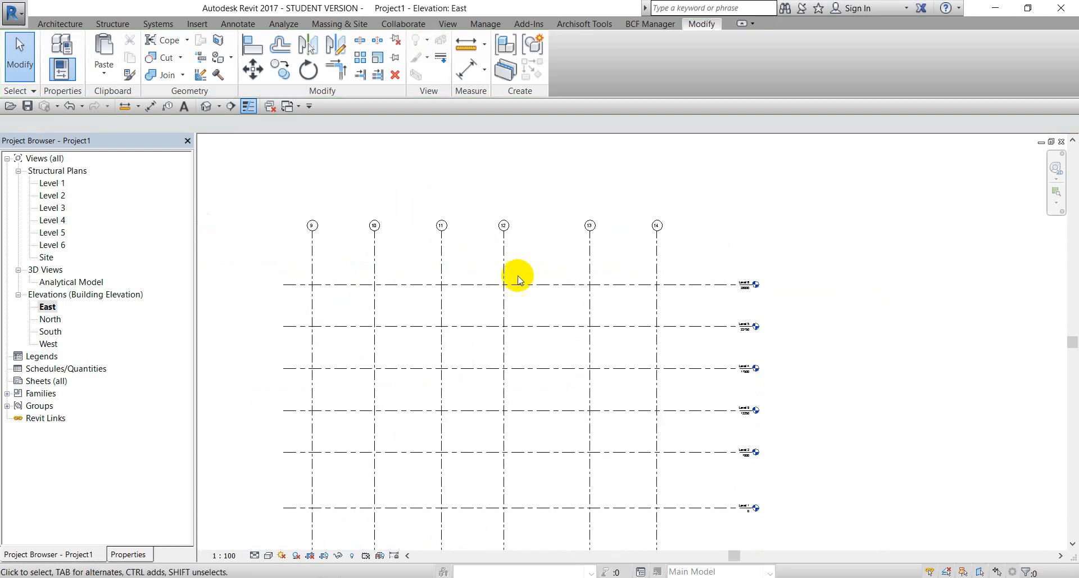
- Copy the building CAD drawing from the Level 1 structural plan to the clipboard
{"action": "double_click", "coordinate": [53, 185]}
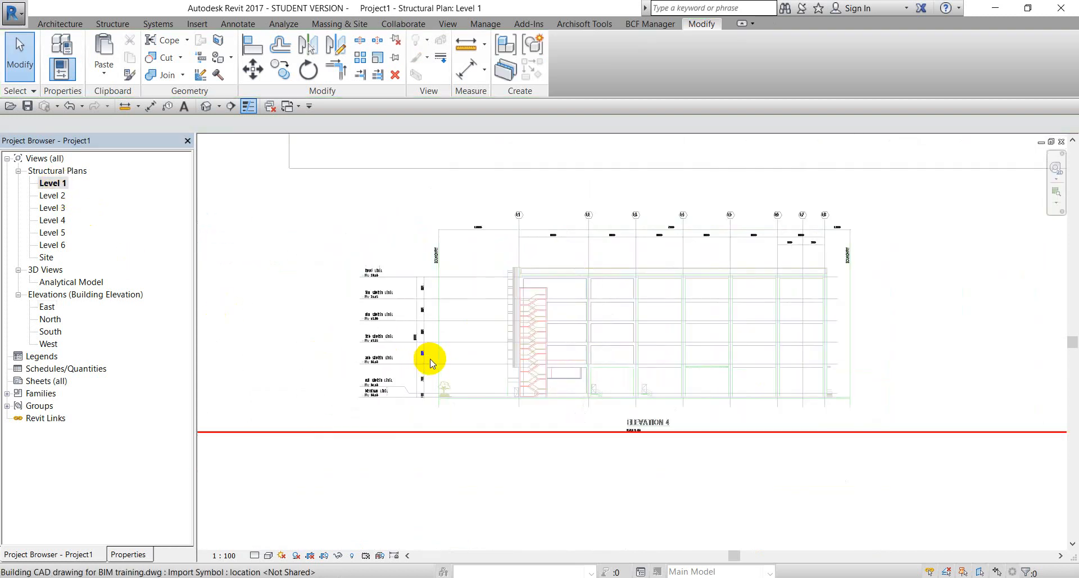
{"action": "scroll", "coordinate": [441, 356], "scroll_direction": "down", "scroll_amount": 3}
{"action": "scroll", "coordinate": [521, 277], "scroll_direction": "down", "scroll_amount": 2}
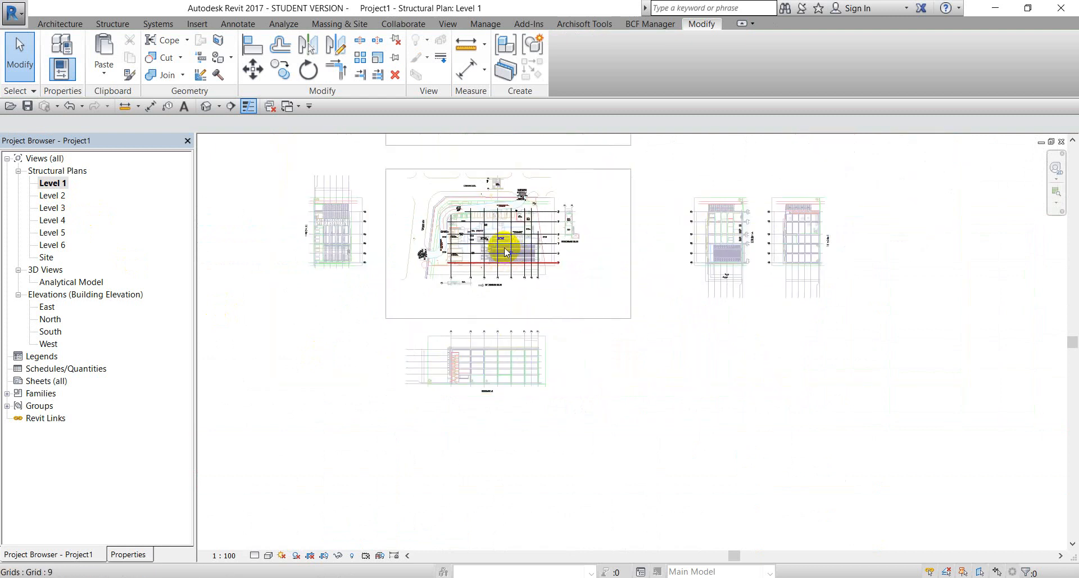
{"action": "scroll", "coordinate": [505, 250], "scroll_direction": "up", "scroll_amount": 5}
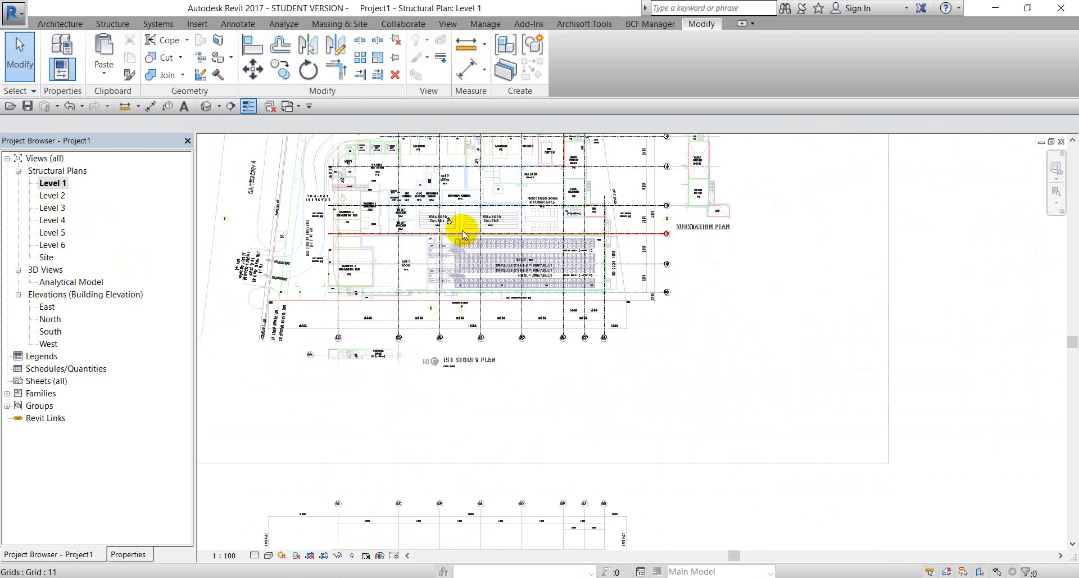
{"action": "scroll", "coordinate": [457, 225], "scroll_direction": "up", "scroll_amount": 3}
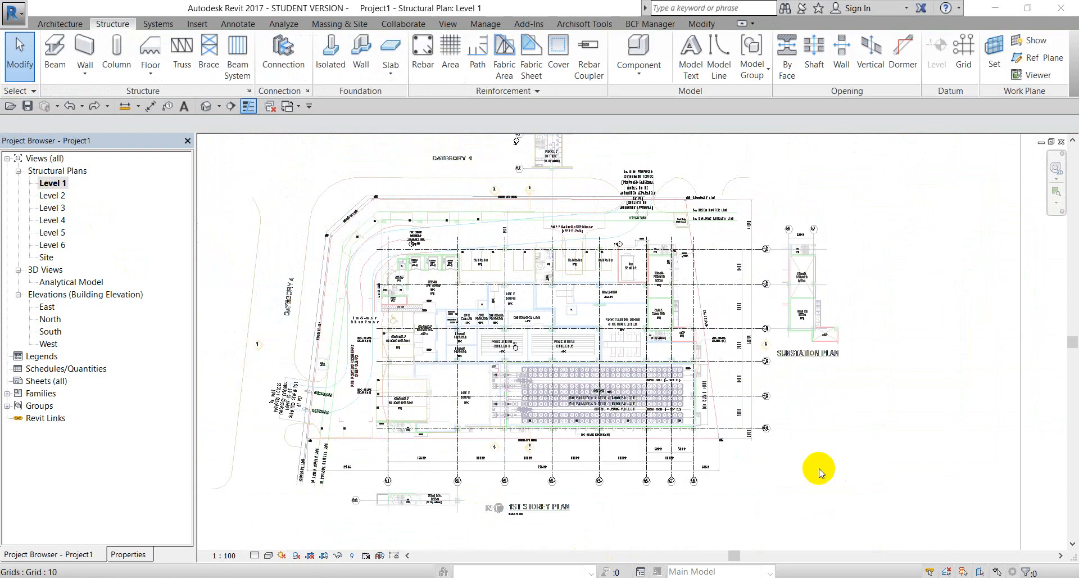
{"action": "scroll", "coordinate": [641, 368], "scroll_direction": "down", "scroll_amount": 1}
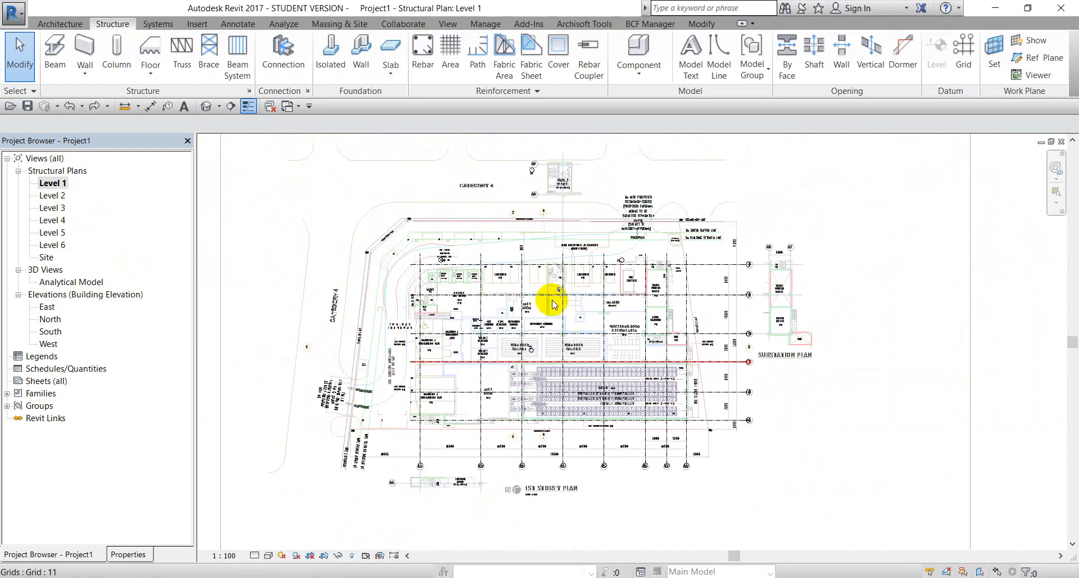
{"action": "scroll", "coordinate": [533, 318], "scroll_direction": "down", "scroll_amount": 1}
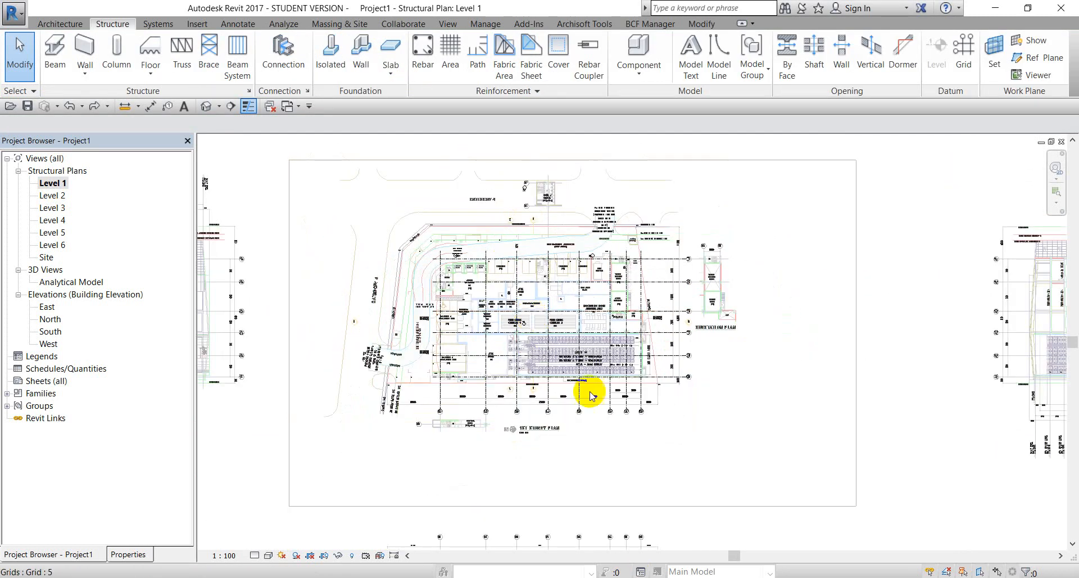
{"action": "middle_click_drag", "start_coordinate": [597, 337], "coordinate": [596, 264]}
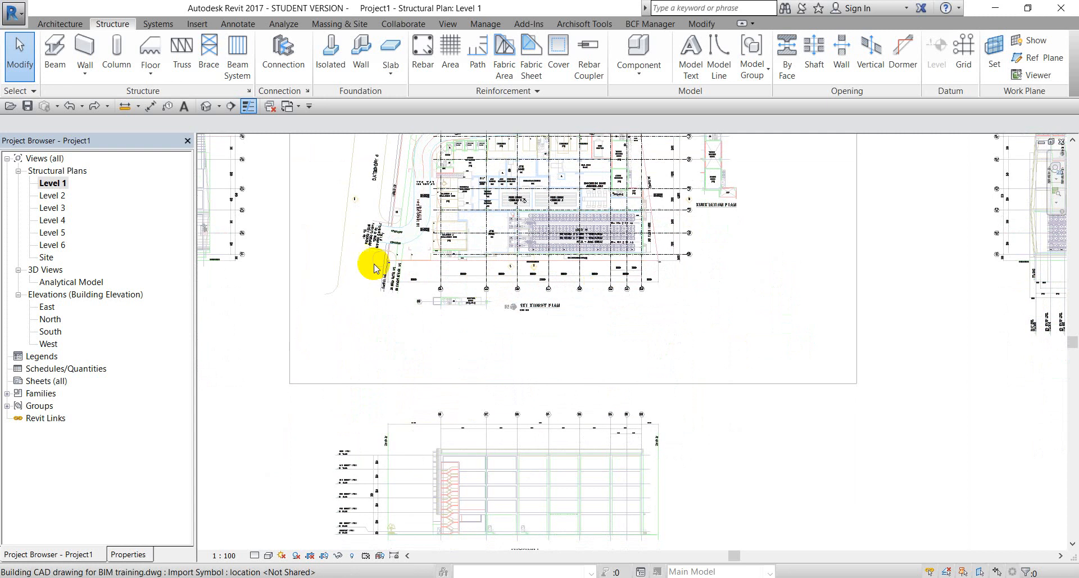
{"action": "left_click", "coordinate": [396, 232]}
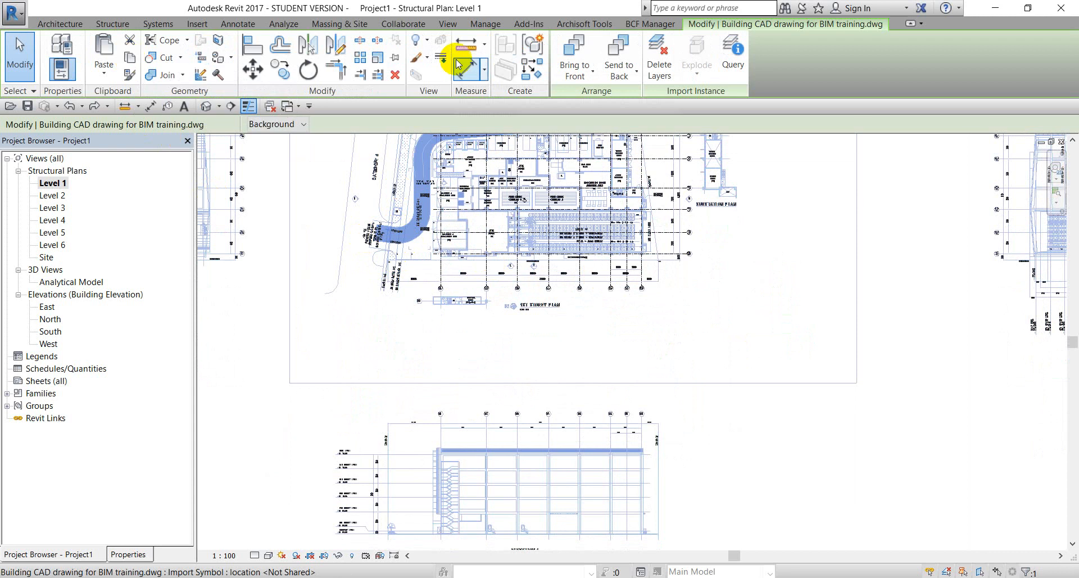
{"action": "left_click", "coordinate": [129, 59]}
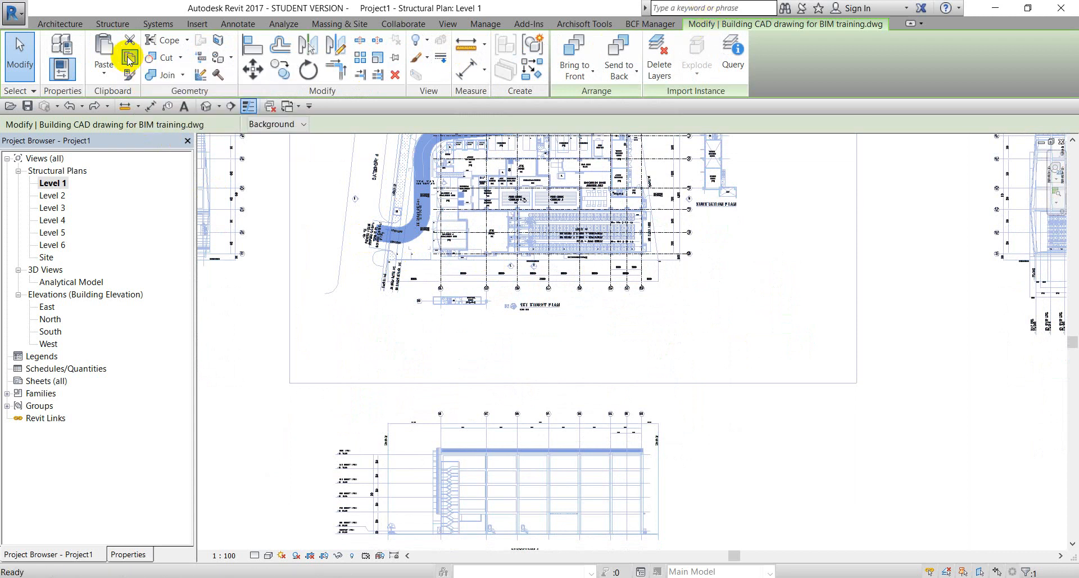
- Try pasting the copied CAD drawing from the clipboard into the East elevation
{"action": "double_click", "coordinate": [48, 307]}
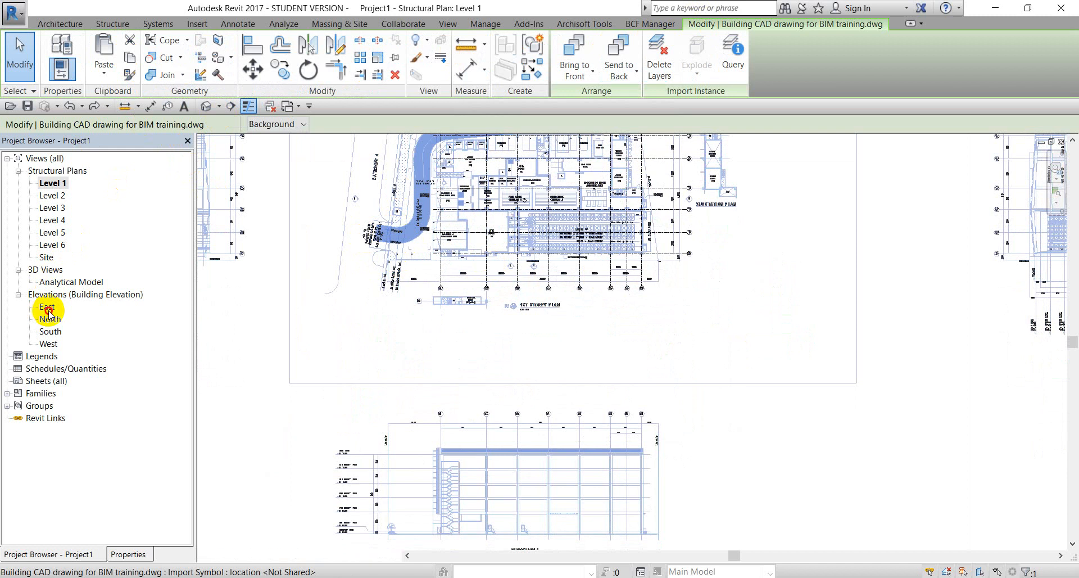
{"action": "left_click", "coordinate": [104, 71]}
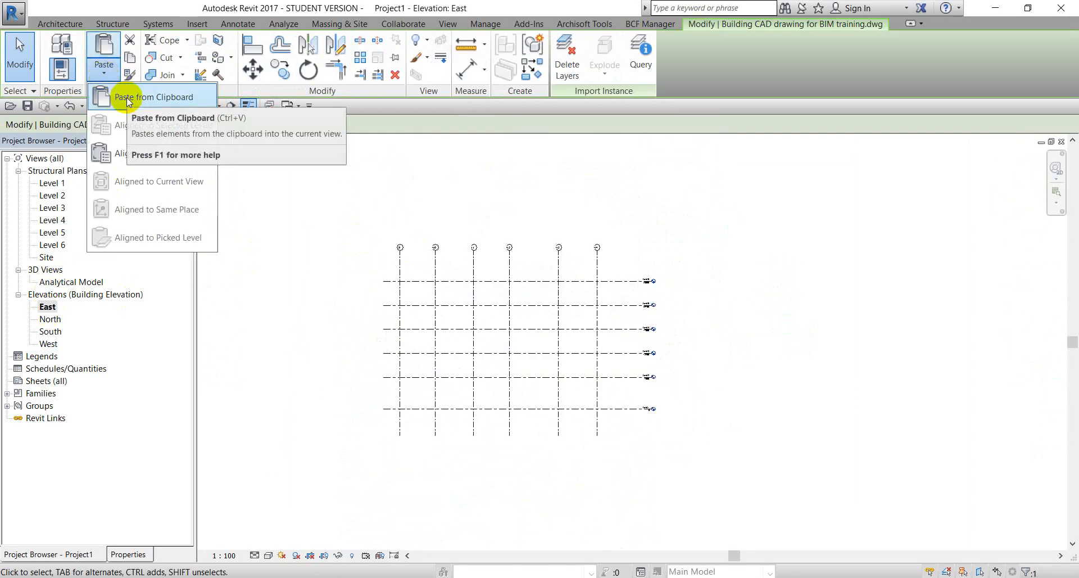
{"action": "left_click", "coordinate": [127, 99]}
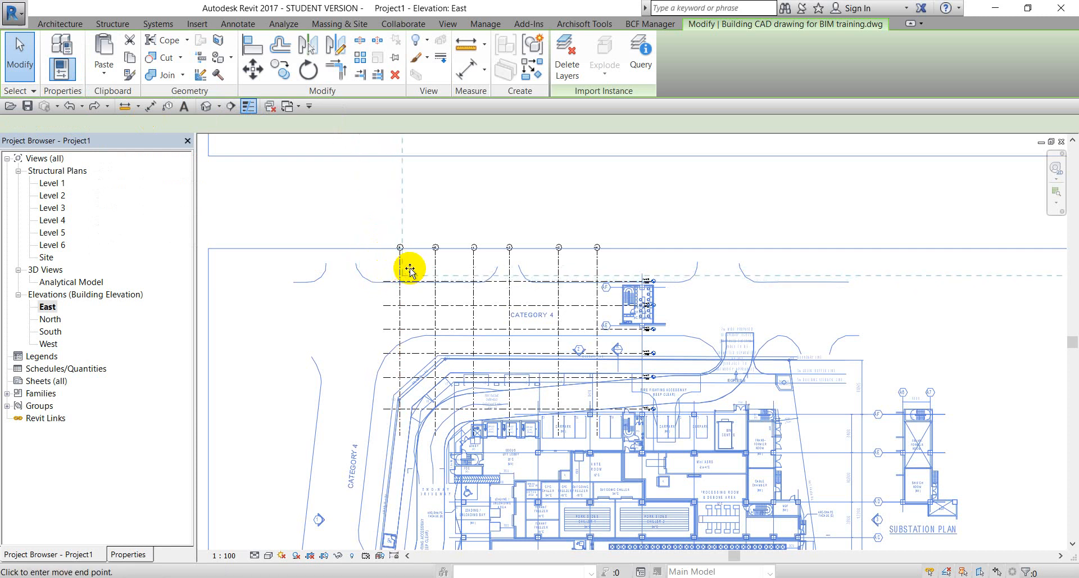
{"action": "scroll", "coordinate": [438, 268], "scroll_direction": "down", "scroll_amount": 1}
{"action": "scroll", "coordinate": [659, 278], "scroll_direction": "down", "scroll_amount": 1}
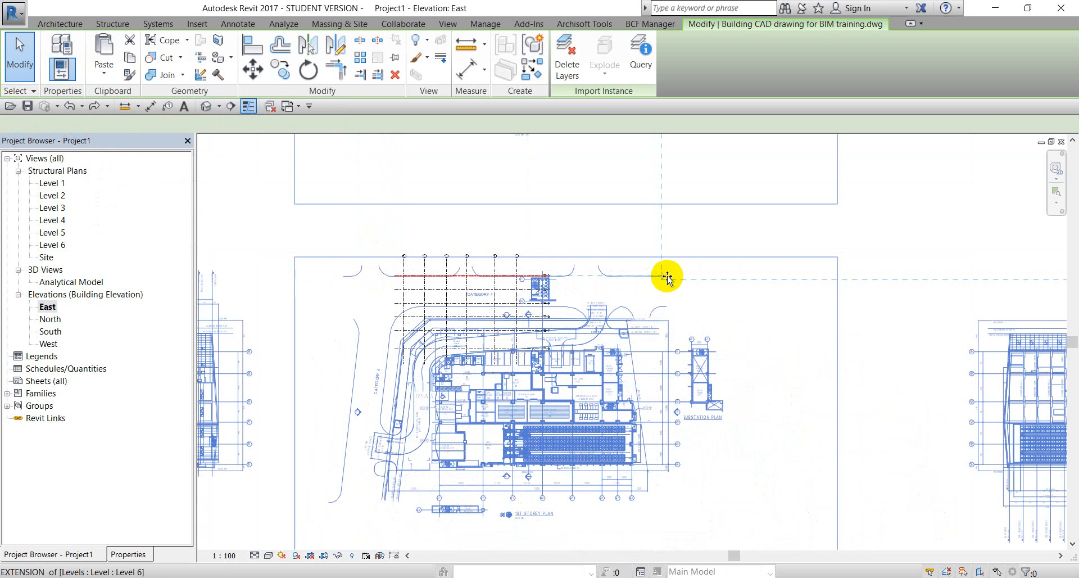
{"action": "left_click", "coordinate": [667, 276]}
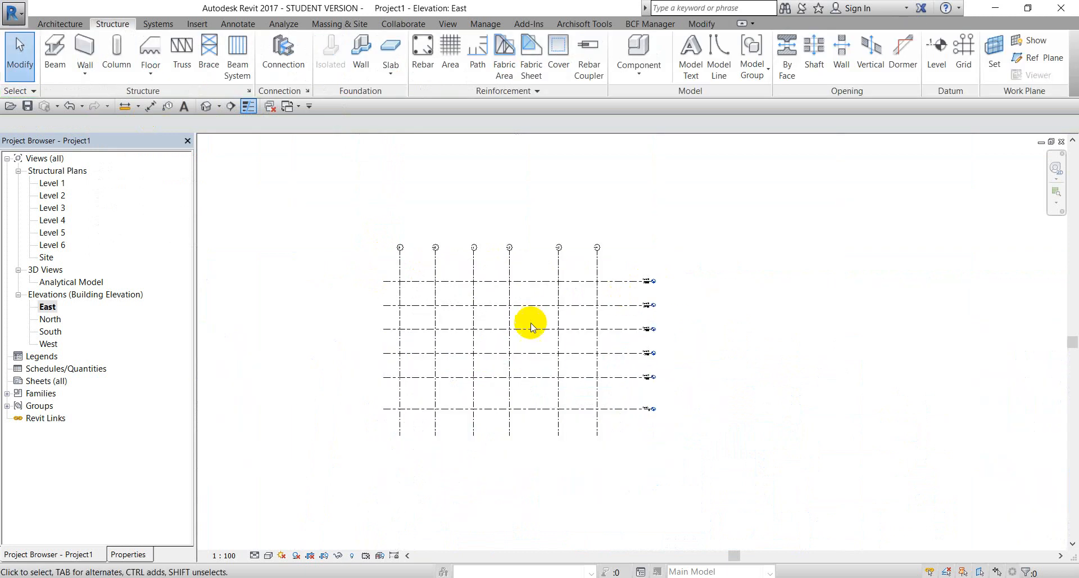
- Examine the grid extents and the names and elevations of Levels 1 to 6 in the East elevation
{"action": "scroll", "coordinate": [508, 356], "scroll_direction": "down", "scroll_amount": 1}
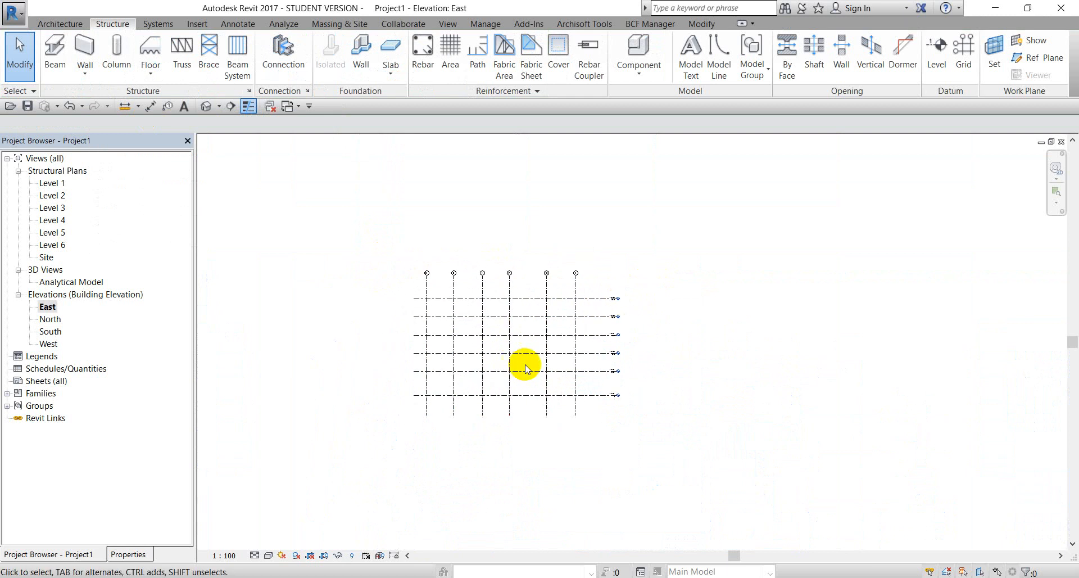
{"action": "middle_click_drag", "start_coordinate": [714, 368], "coordinate": [661, 330]}
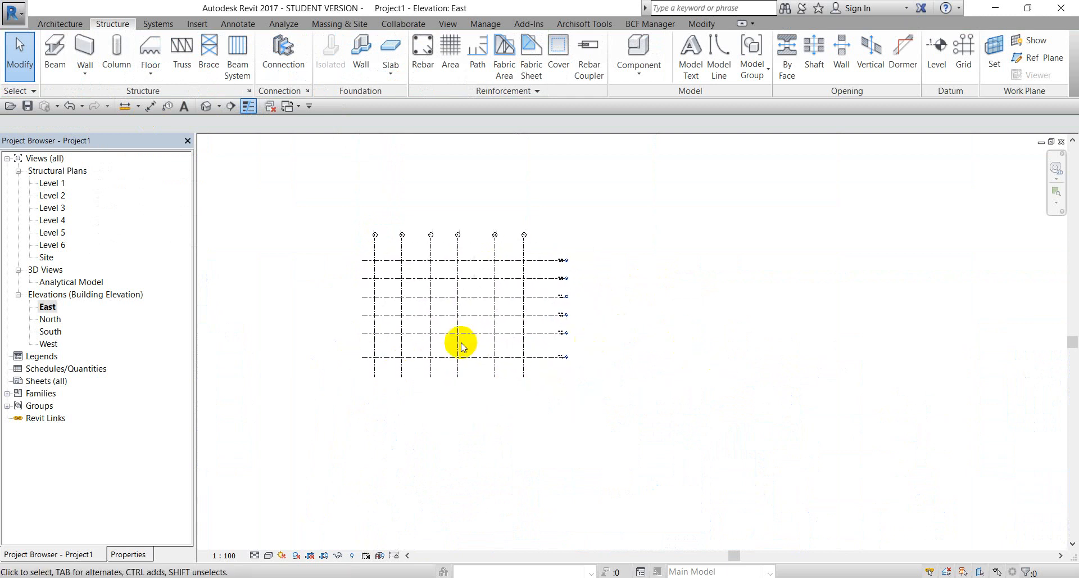
{"action": "scroll", "coordinate": [458, 341], "scroll_direction": "up", "scroll_amount": 5}
{"action": "middle_click_drag", "start_coordinate": [407, 367], "coordinate": [371, 400]}
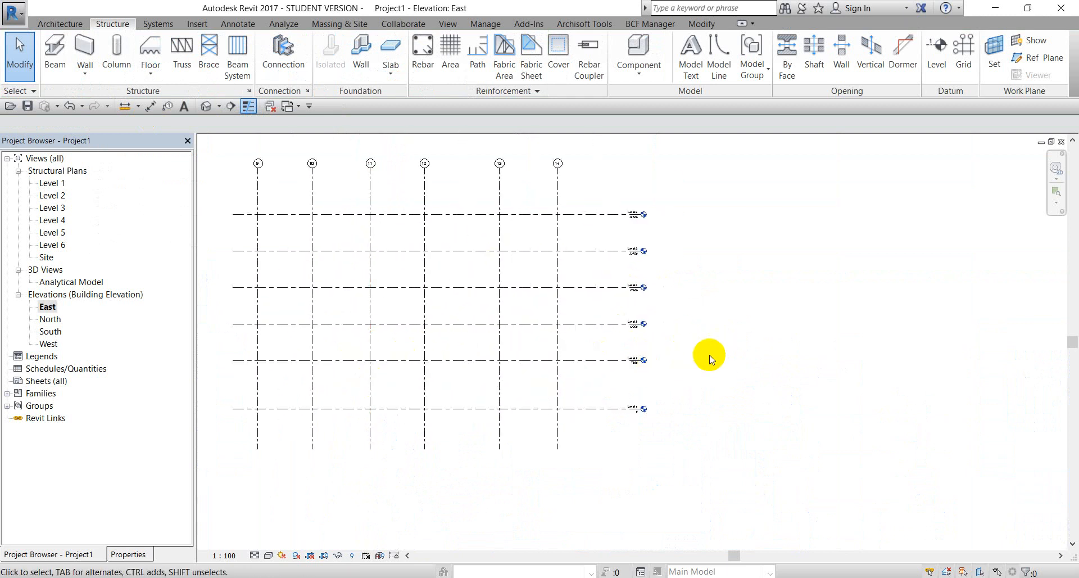
{"action": "scroll", "coordinate": [620, 377], "scroll_direction": "up", "scroll_amount": 3}
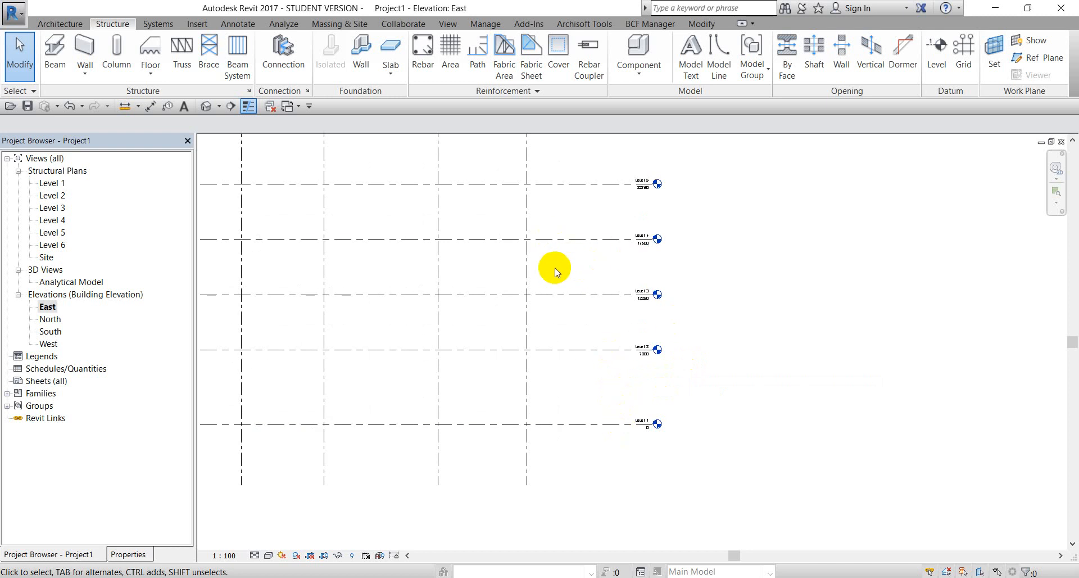
{"action": "middle_click_drag", "start_coordinate": [557, 324], "coordinate": [437, 286]}
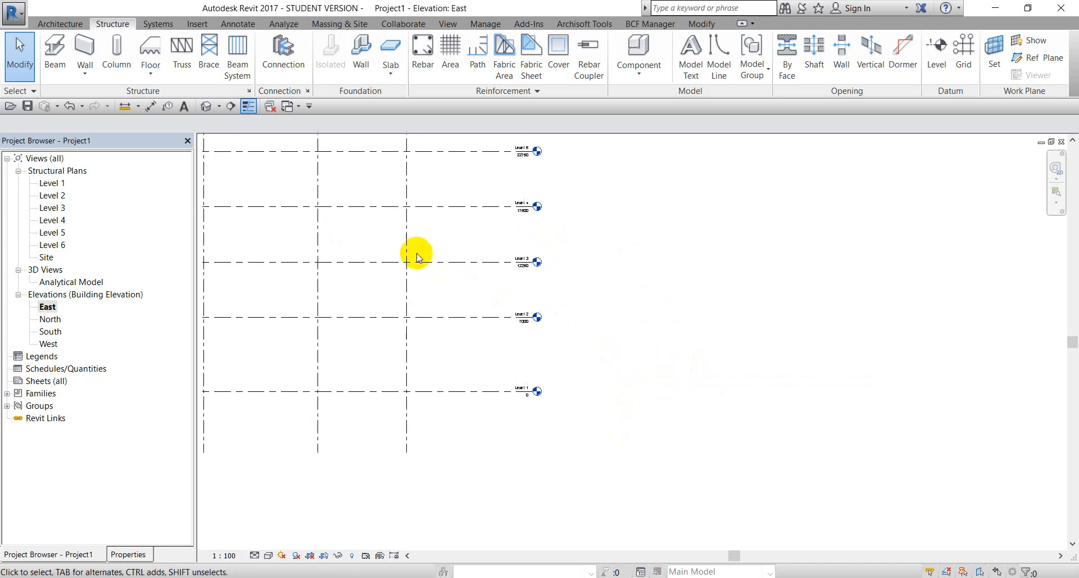
{"action": "left_click", "coordinate": [701, 24]}
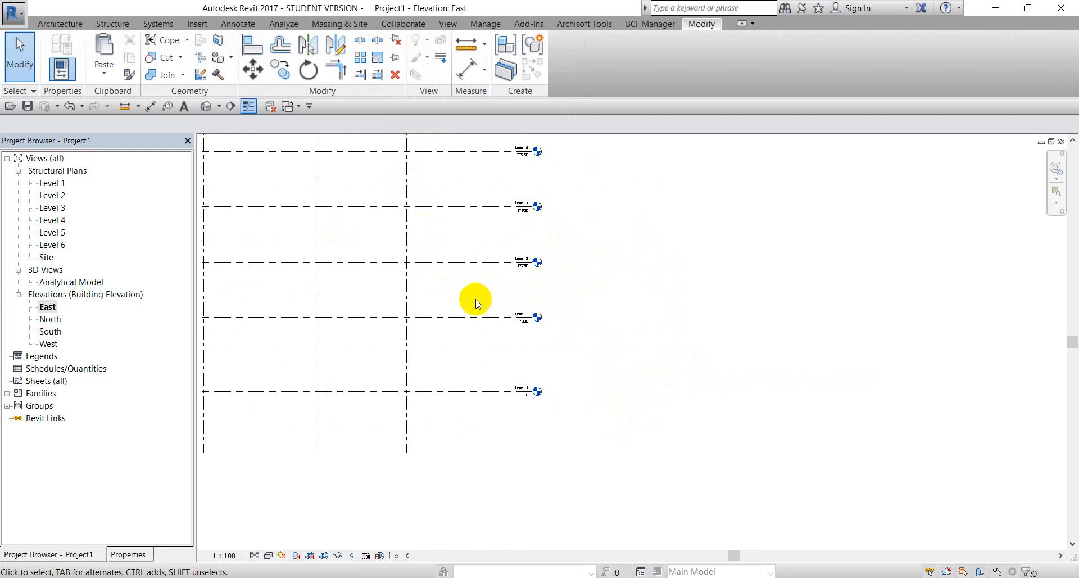
{"action": "middle_click_drag", "start_coordinate": [475, 303], "coordinate": [453, 413]}
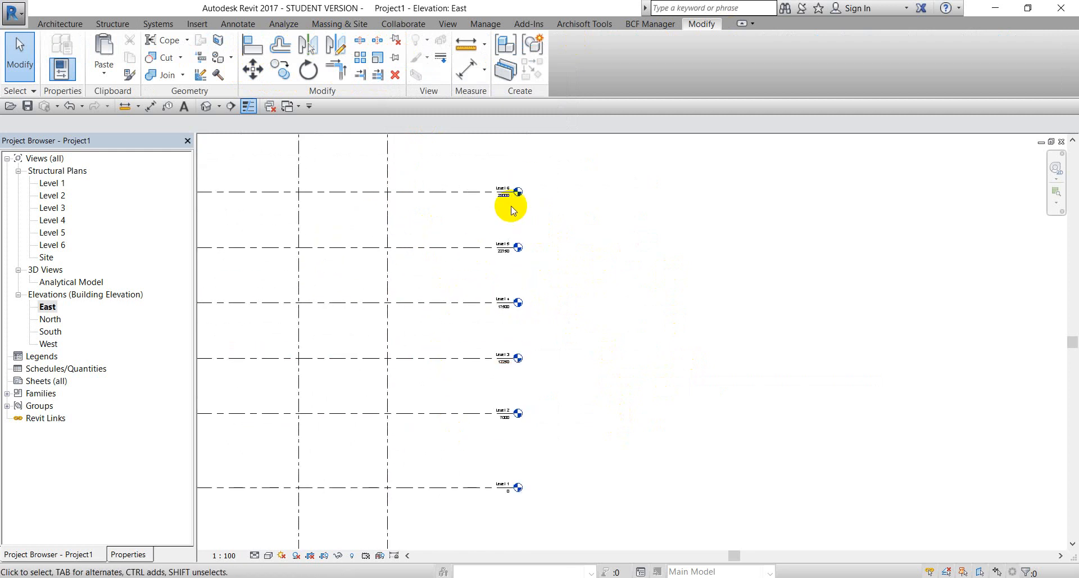
- Paste the copied building CAD drawing into the East elevation and finish the paste
{"action": "middle_click_drag", "start_coordinate": [451, 298], "coordinate": [460, 281]}
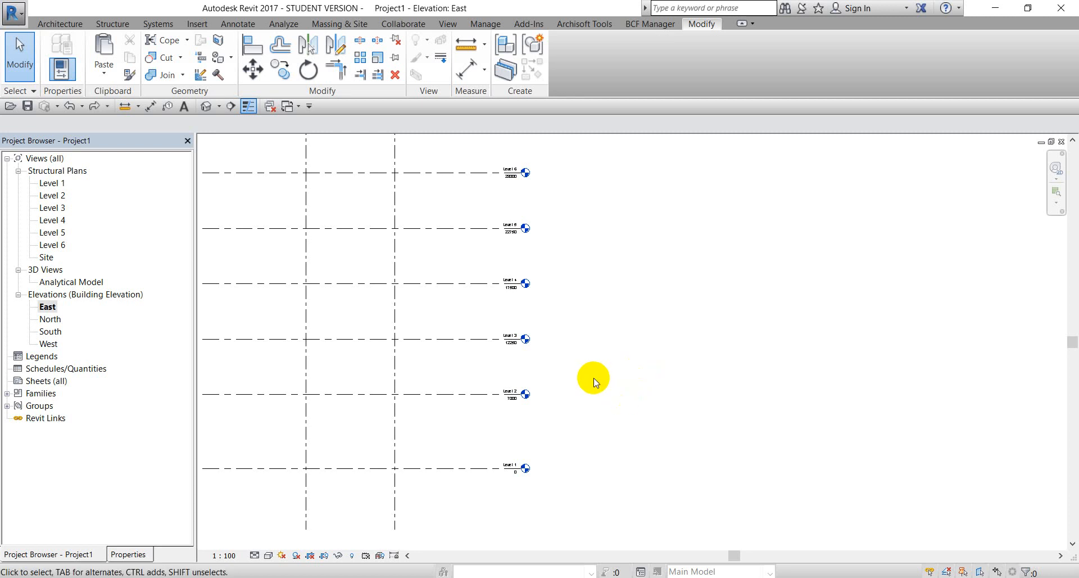
{"action": "left_click", "coordinate": [396, 151]}
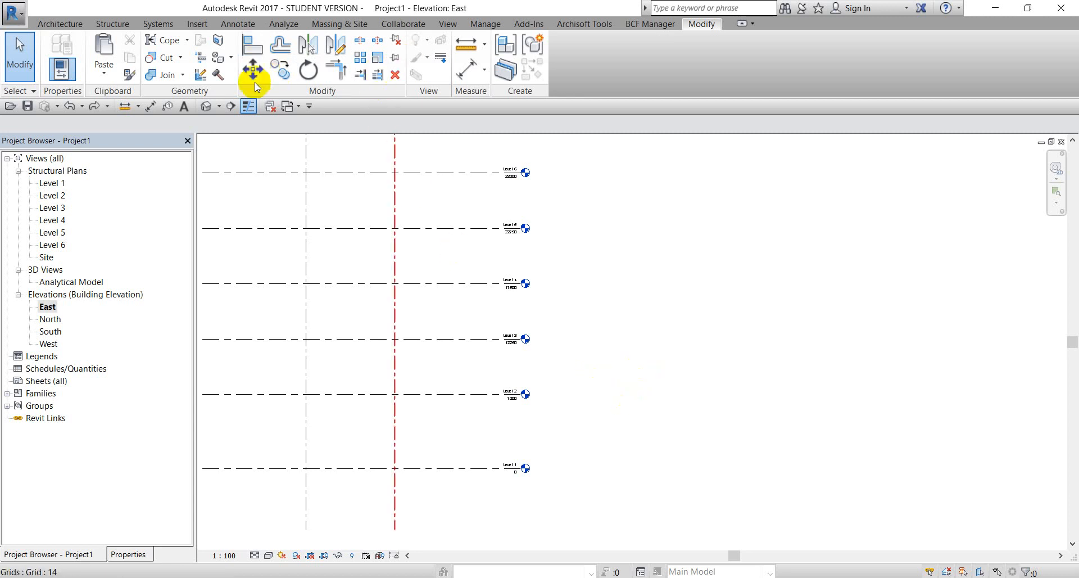
{"action": "scroll", "coordinate": [575, 254], "scroll_direction": "down", "scroll_amount": 2}
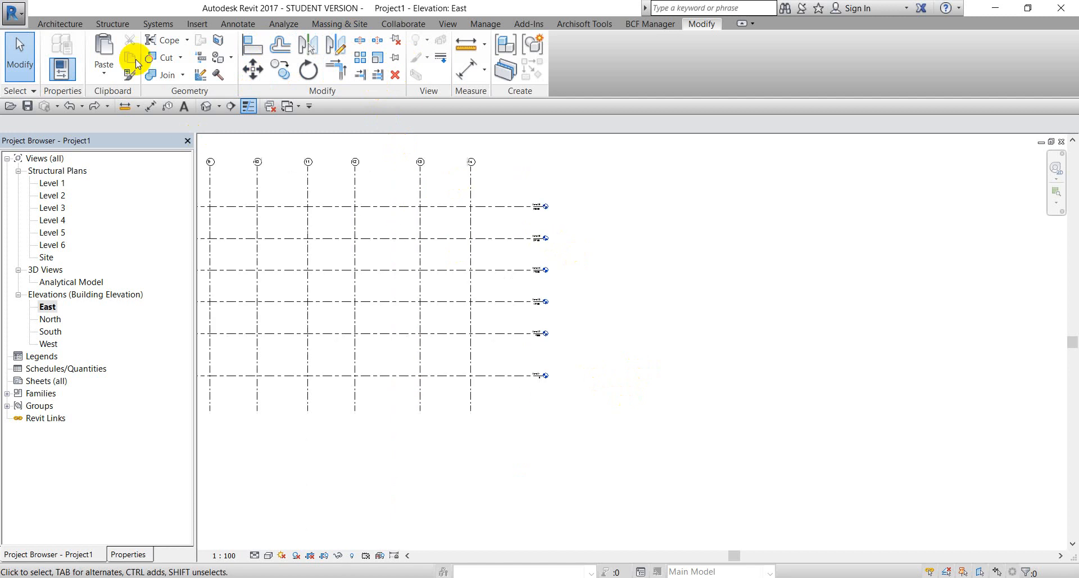
{"action": "left_click", "coordinate": [104, 72]}
{"action": "left_click", "coordinate": [332, 173]}
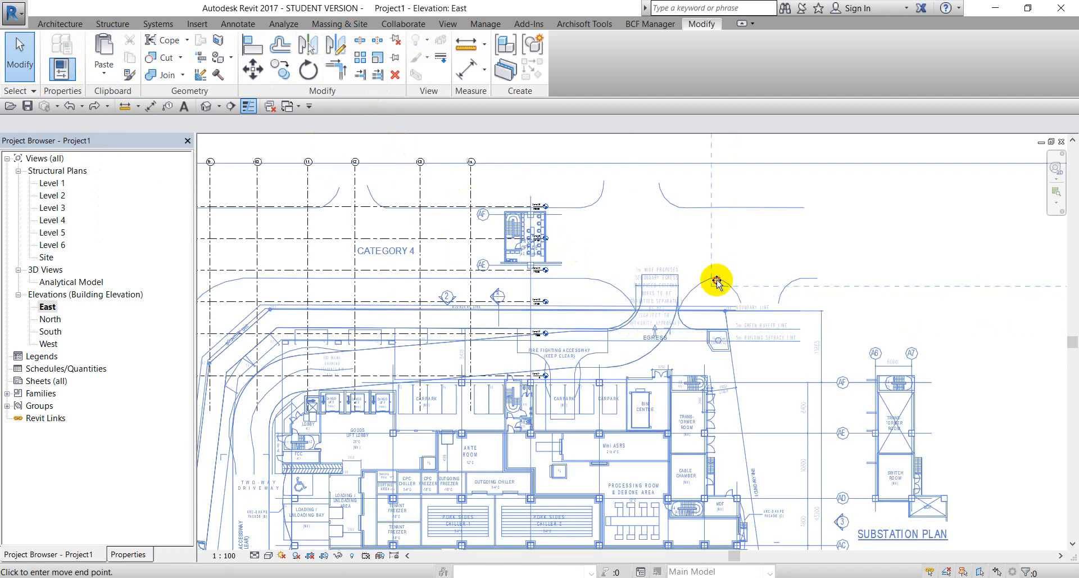
{"action": "left_click", "coordinate": [714, 278]}
{"action": "scroll", "coordinate": [684, 308], "scroll_direction": "down", "scroll_amount": 1}
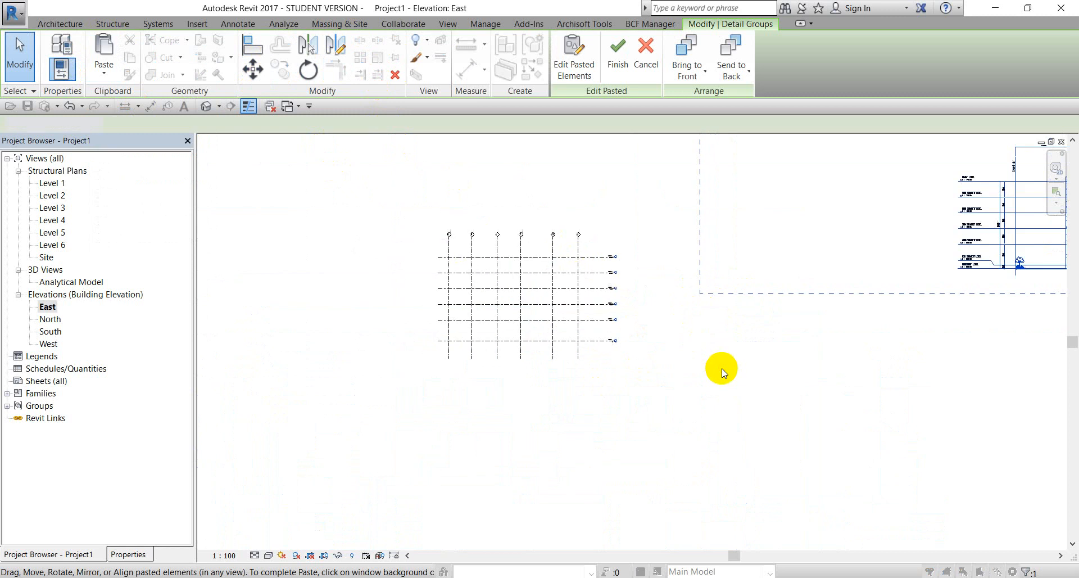
{"action": "left_click", "coordinate": [722, 373]}
{"action": "middle_click_drag", "start_coordinate": [810, 358], "coordinate": [622, 379]}
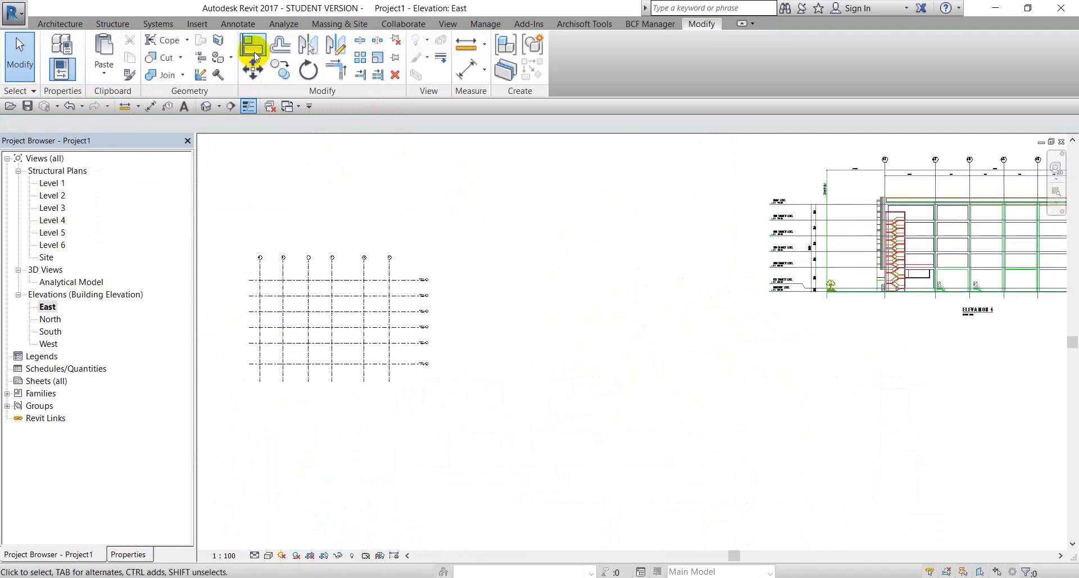
- Align the 1st storey level line of the pasted CAD elevation with Level 1
{"action": "left_click", "coordinate": [253, 45]}
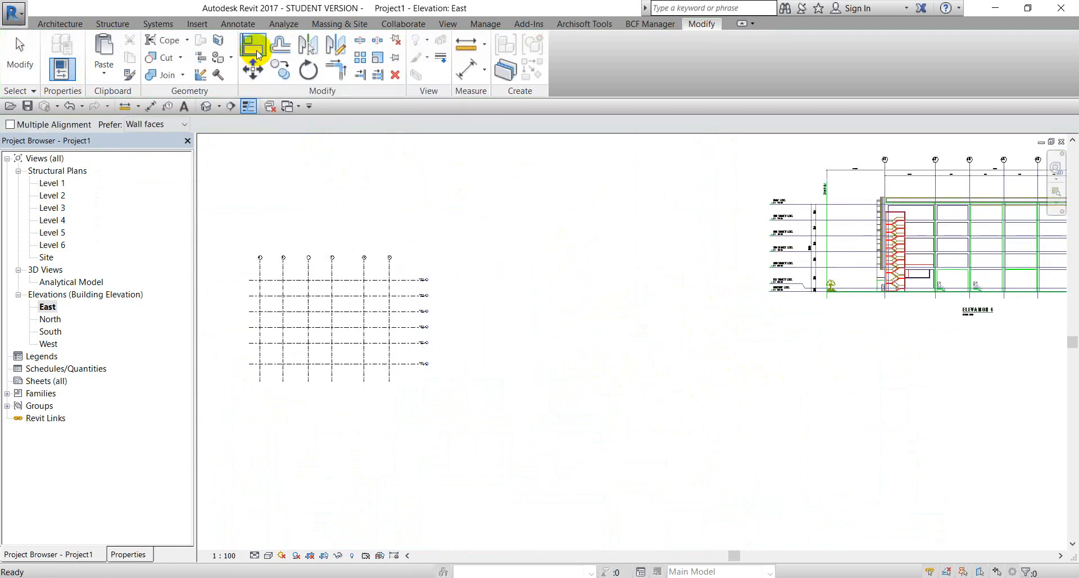
{"action": "left_click", "coordinate": [405, 365]}
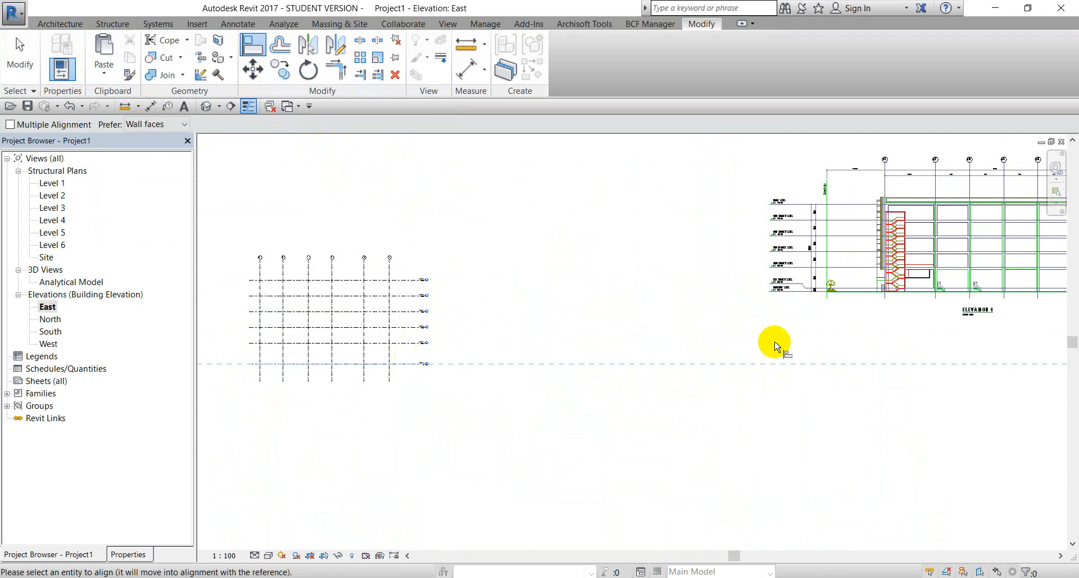
{"action": "scroll", "coordinate": [818, 288], "scroll_direction": "up", "scroll_amount": 4}
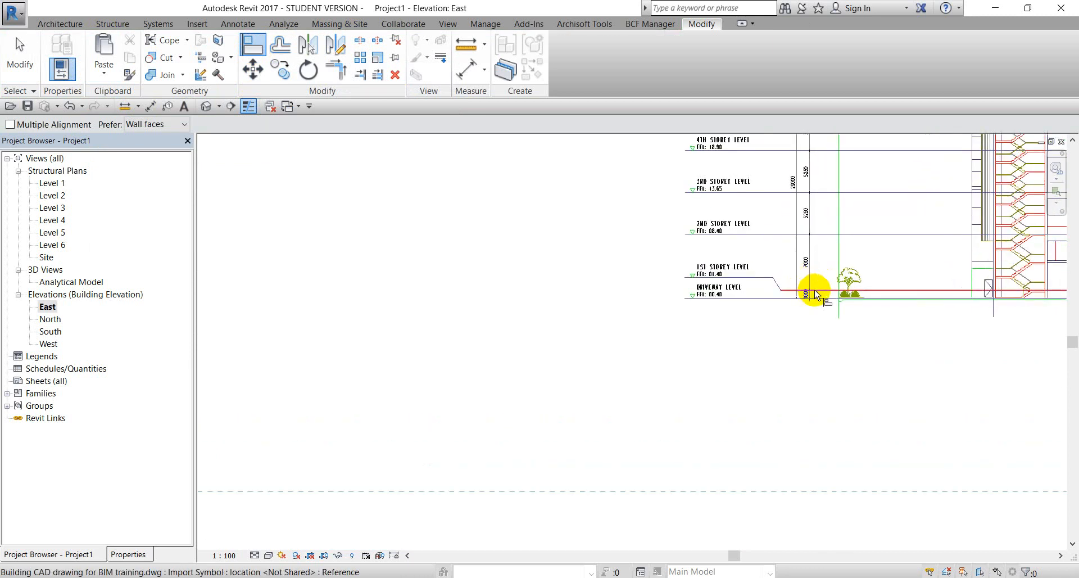
{"action": "left_click", "coordinate": [815, 291]}
{"action": "scroll", "coordinate": [602, 376], "scroll_direction": "down", "scroll_amount": 4}
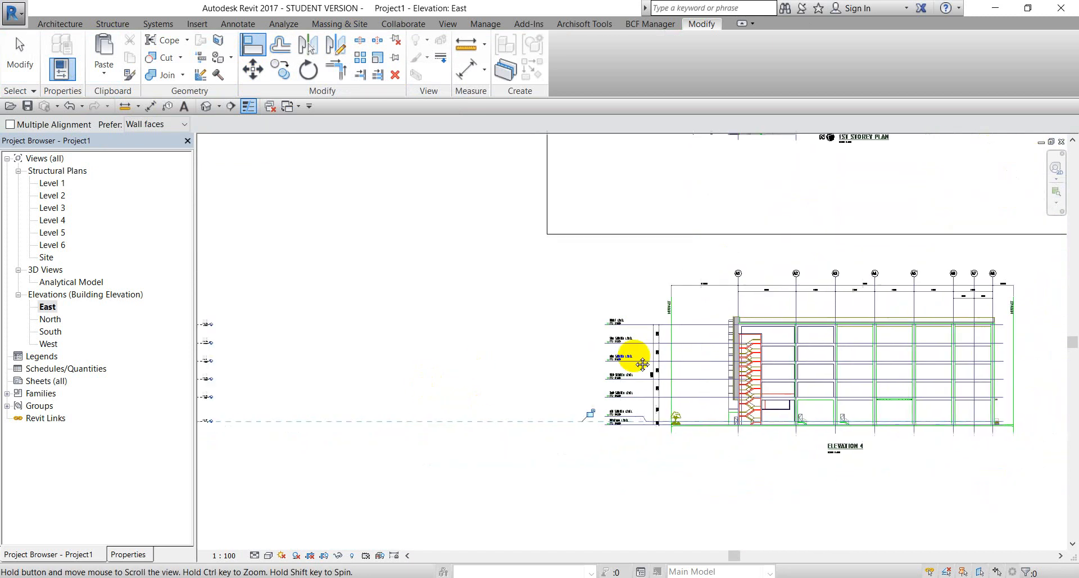
- Align grid line A1 of the pasted CAD elevation with grid 9
{"action": "middle_click_drag", "start_coordinate": [635, 361], "coordinate": [926, 354]}
{"action": "scroll", "coordinate": [326, 301], "scroll_direction": "up", "scroll_amount": 2}
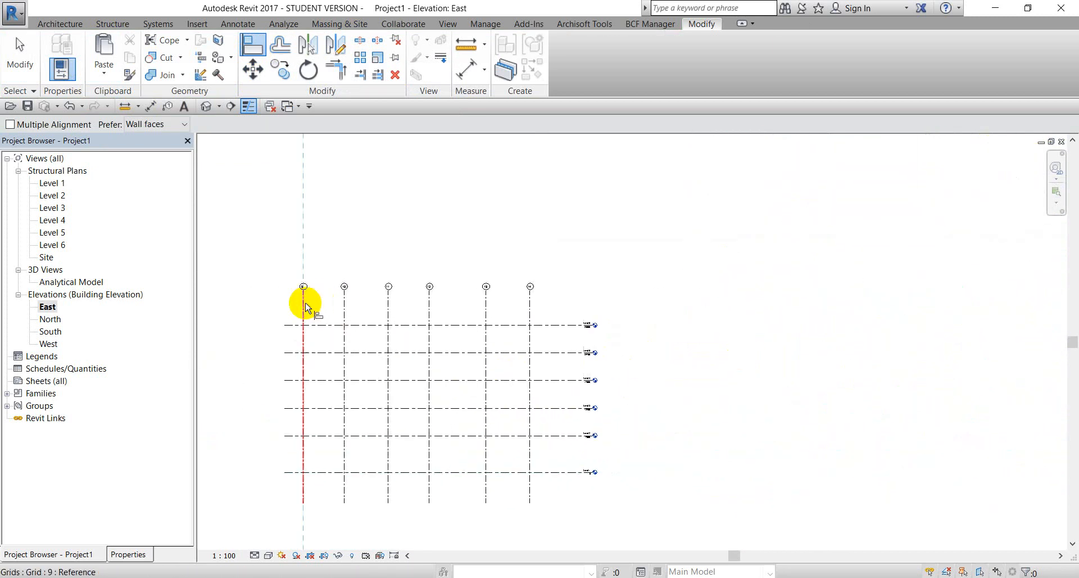
{"action": "left_click", "coordinate": [304, 306]}
{"action": "scroll", "coordinate": [355, 337], "scroll_direction": "down", "scroll_amount": 3}
{"action": "scroll", "coordinate": [672, 306], "scroll_direction": "up", "scroll_amount": 5}
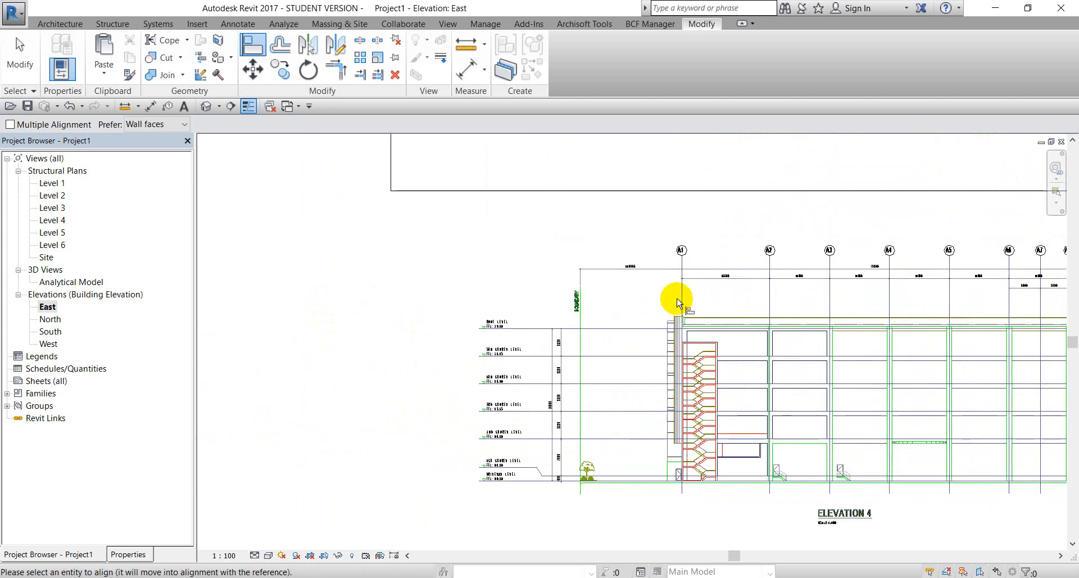
{"action": "left_click", "coordinate": [680, 300]}
{"action": "scroll", "coordinate": [682, 301], "scroll_direction": "down", "scroll_amount": 4}
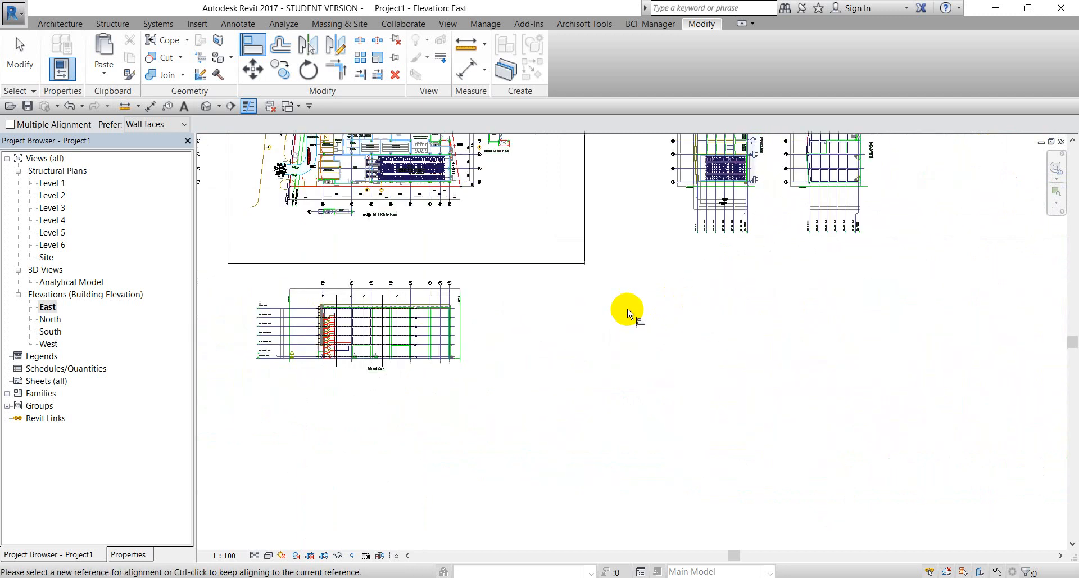
- Leave the Align command and compare the project levels with the storey levels and height dimensions of the CAD's Elevation 4
{"action": "scroll", "coordinate": [627, 314], "scroll_direction": "down", "scroll_amount": 2}
{"action": "scroll", "coordinate": [493, 313], "scroll_direction": "up", "scroll_amount": 5}
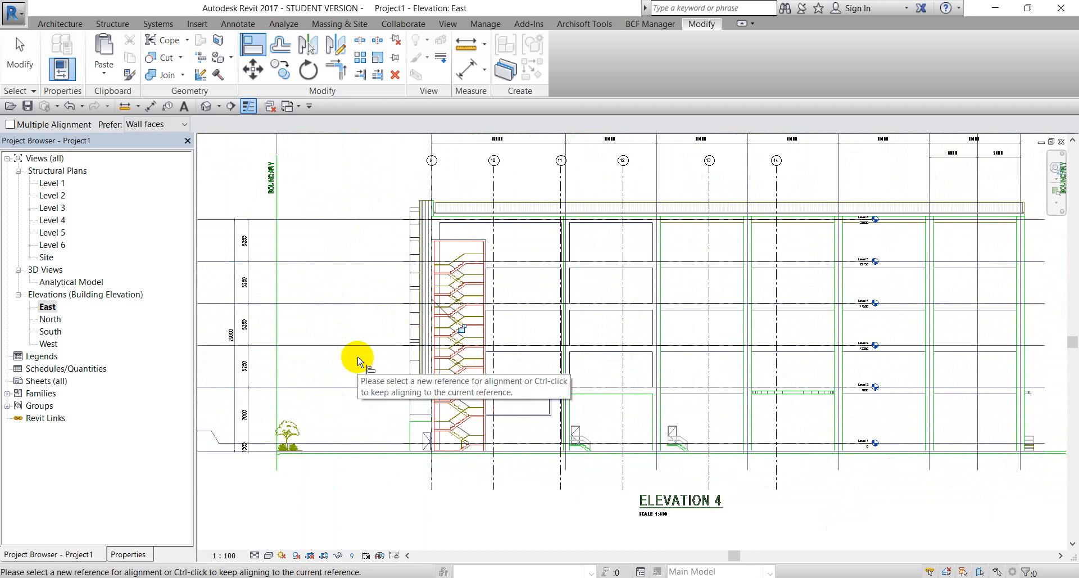
{"action": "scroll", "coordinate": [371, 354], "scroll_direction": "down", "scroll_amount": 3}
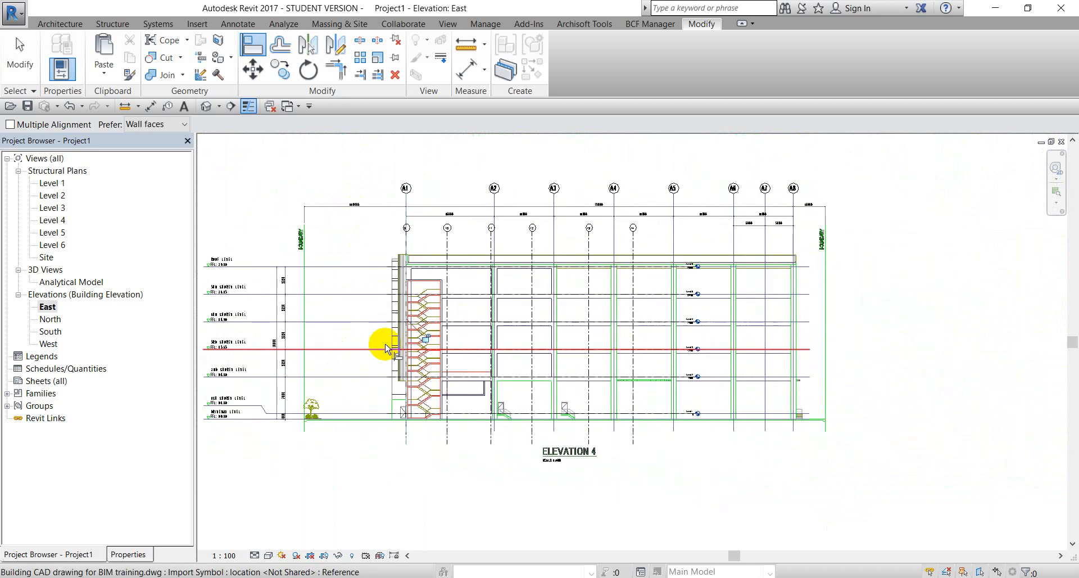
{"action": "right_click", "coordinate": [809, 206]}
{"action": "key", "text": "Escape"}
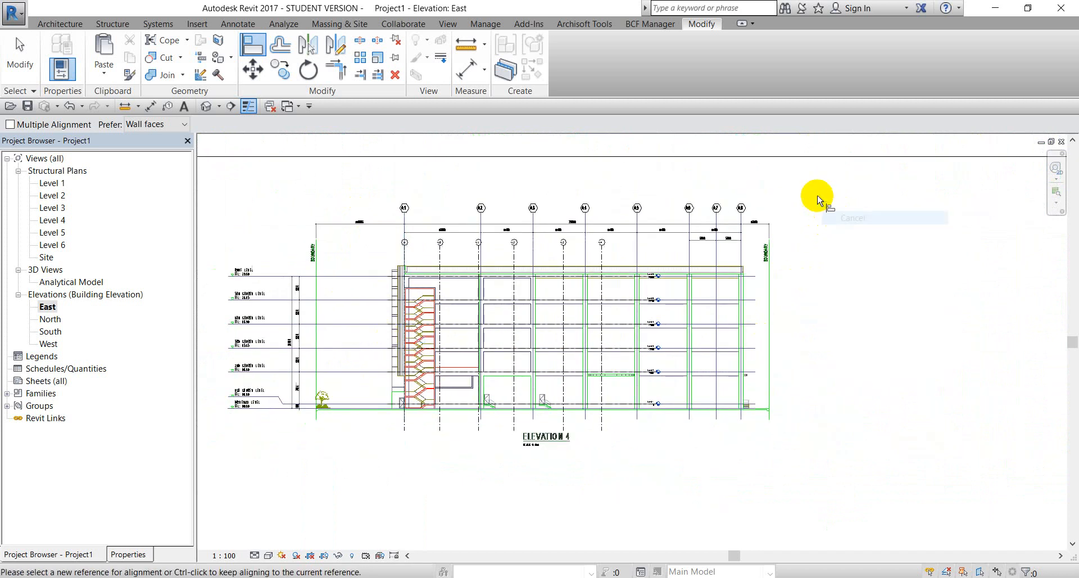
{"action": "right_click", "coordinate": [826, 203]}
{"action": "left_click", "coordinate": [827, 207]}
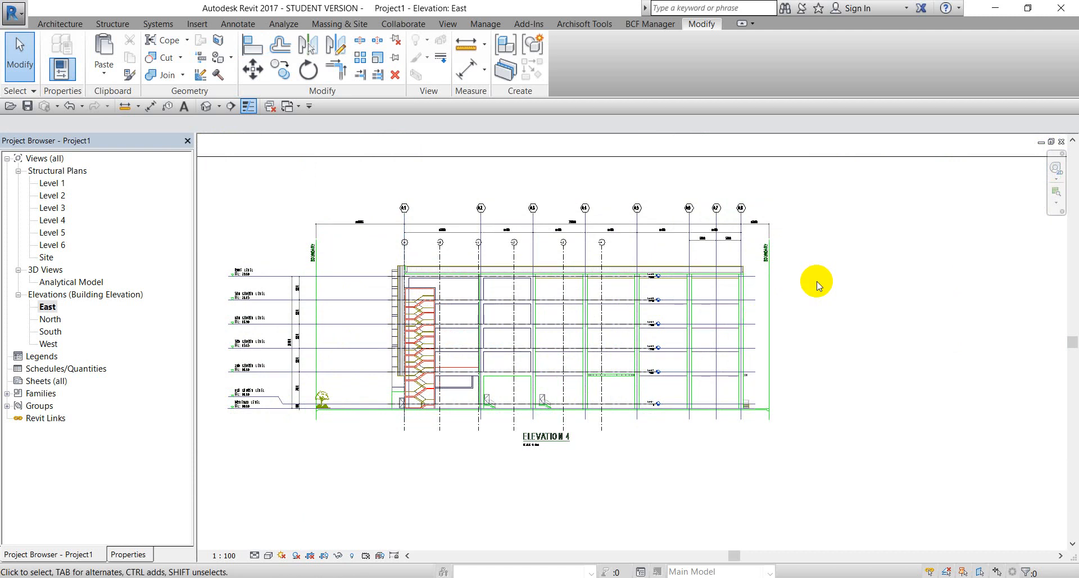
{"action": "scroll", "coordinate": [365, 368], "scroll_direction": "up", "scroll_amount": 3}
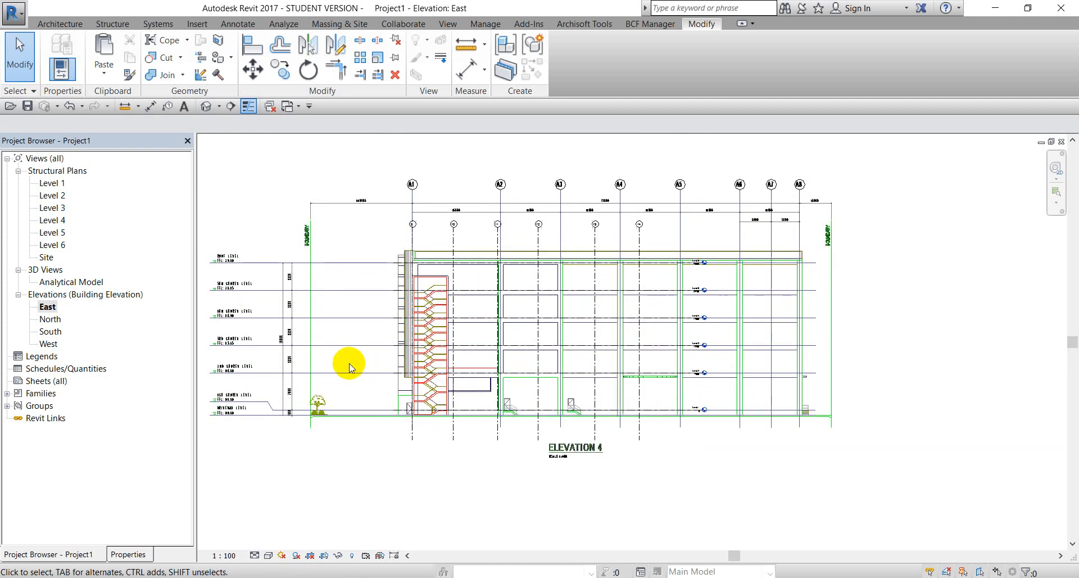
{"action": "middle_click_drag", "start_coordinate": [349, 364], "coordinate": [595, 345]}
{"action": "scroll", "coordinate": [556, 351], "scroll_direction": "up", "scroll_amount": 3}
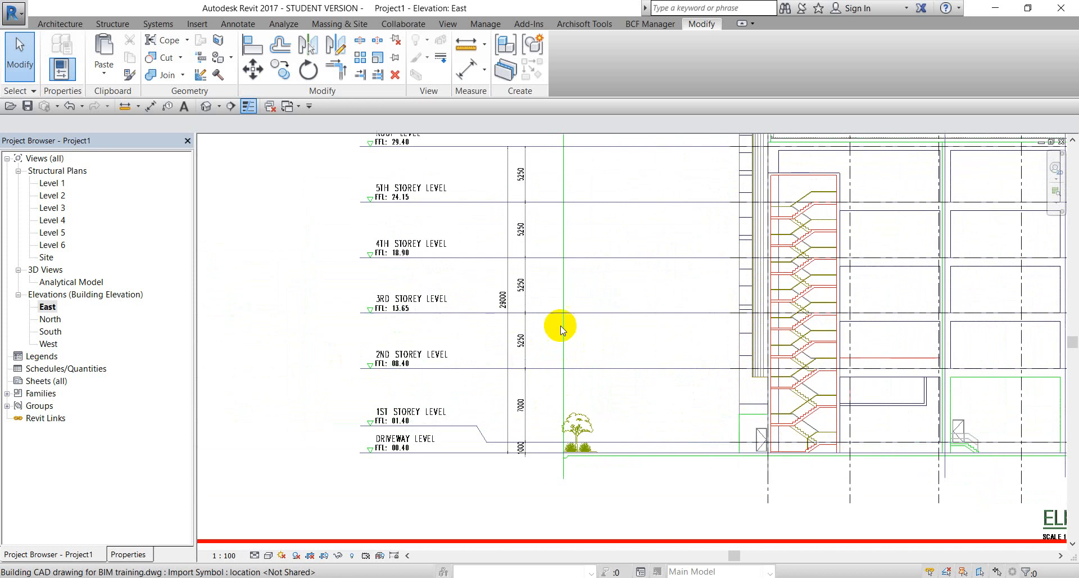
{"action": "middle_click_drag", "start_coordinate": [520, 328], "coordinate": [513, 385]}
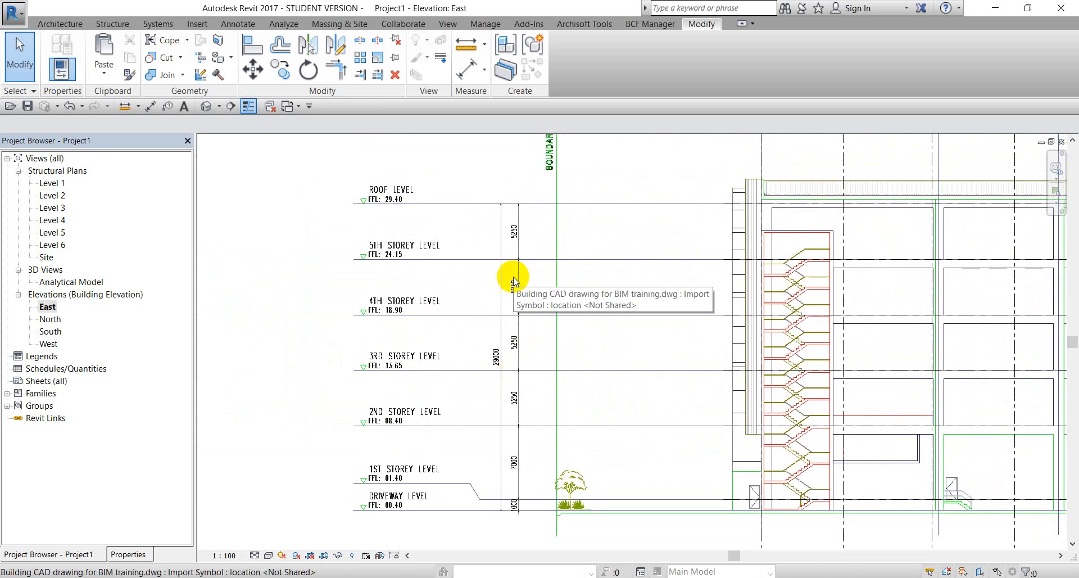
{"action": "scroll", "coordinate": [578, 278], "scroll_direction": "down", "scroll_amount": 1}
{"action": "middle_click_drag", "start_coordinate": [578, 278], "coordinate": [489, 281]}
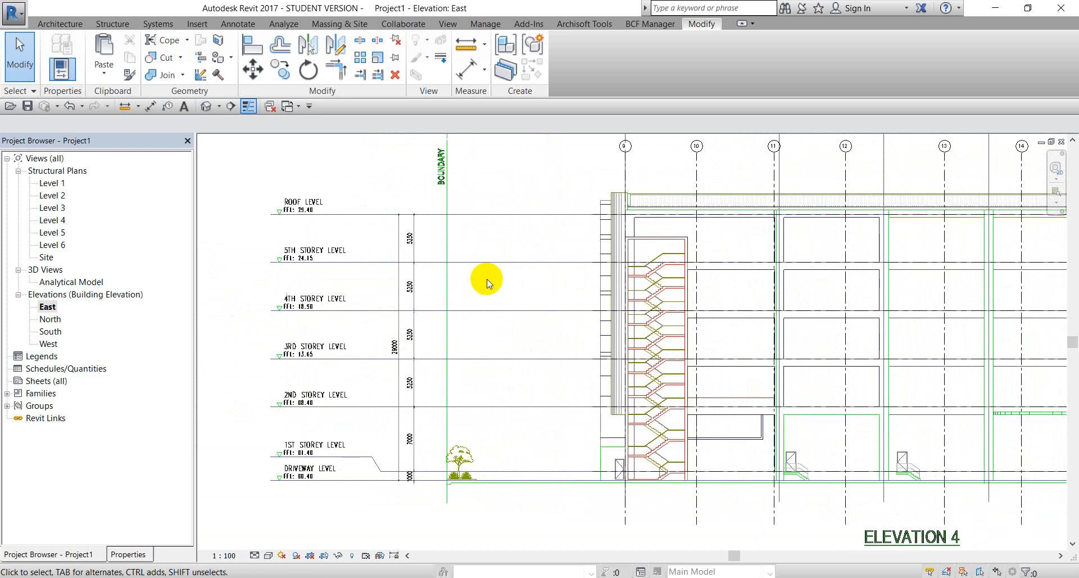
- Delete the pasted building CAD drawing from the East elevation
{"action": "left_click", "coordinate": [617, 203]}
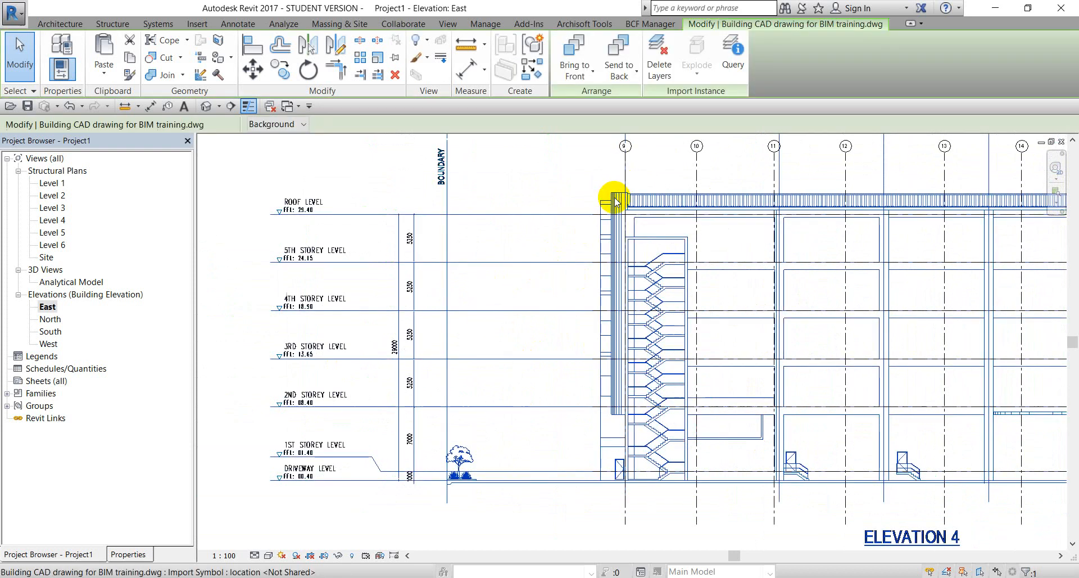
{"action": "left_click", "coordinate": [396, 75]}
{"action": "scroll", "coordinate": [497, 222], "scroll_direction": "down", "scroll_amount": 3}
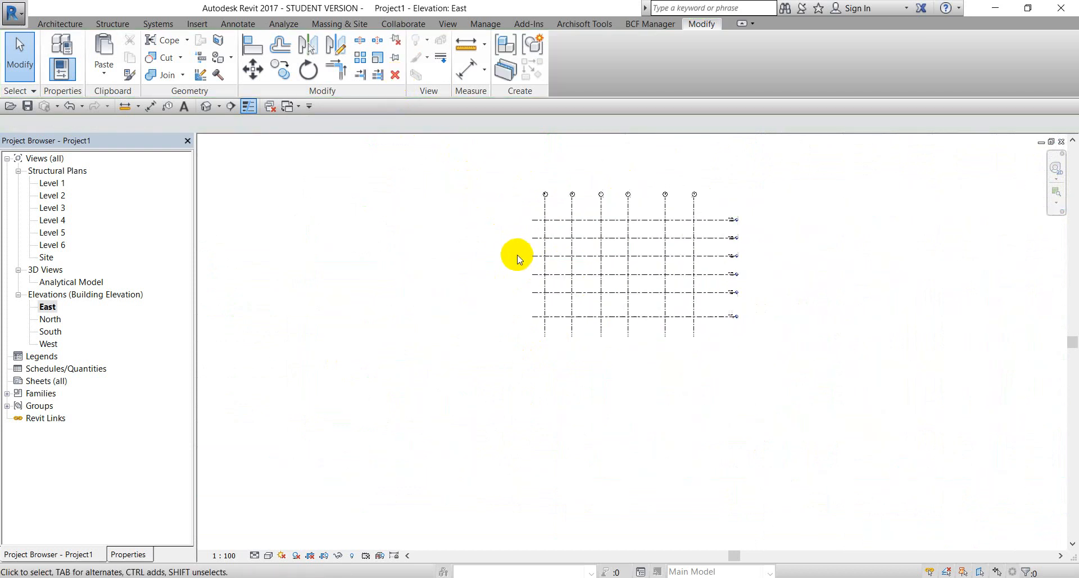
{"action": "middle_click_drag", "start_coordinate": [518, 253], "coordinate": [411, 308]}
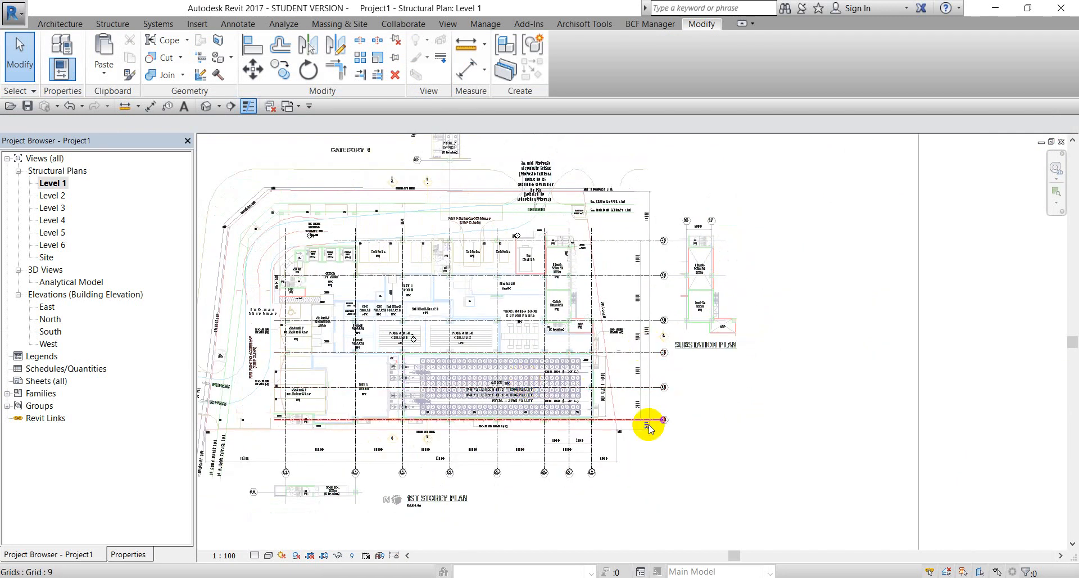
- Temporarily hide the building CAD drawing in the Level 1 structural plan
{"action": "left_click", "coordinate": [521, 339]}
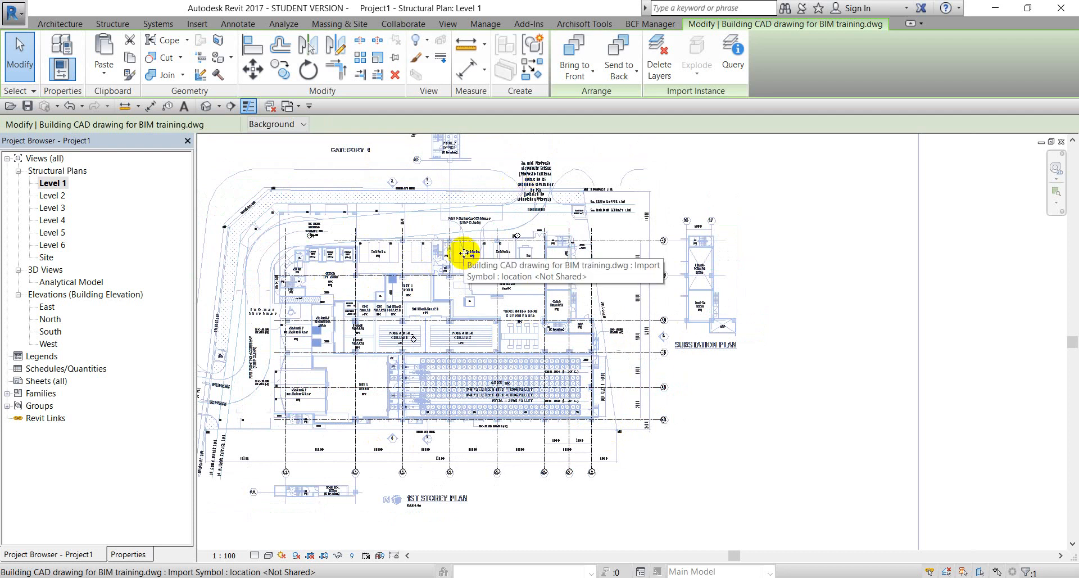
{"action": "left_click", "coordinate": [338, 555]}
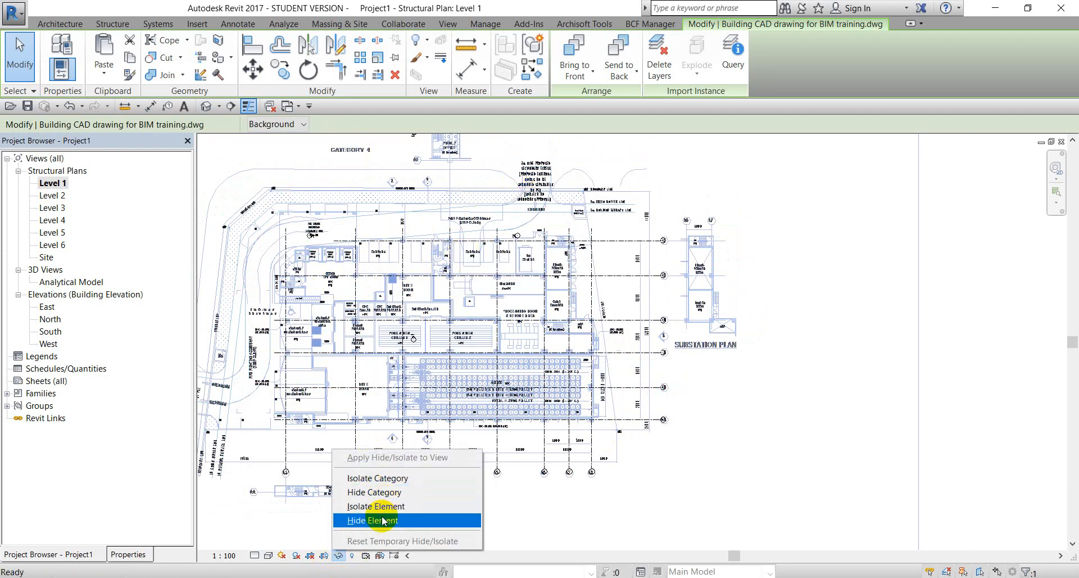
{"action": "left_click", "coordinate": [710, 472]}
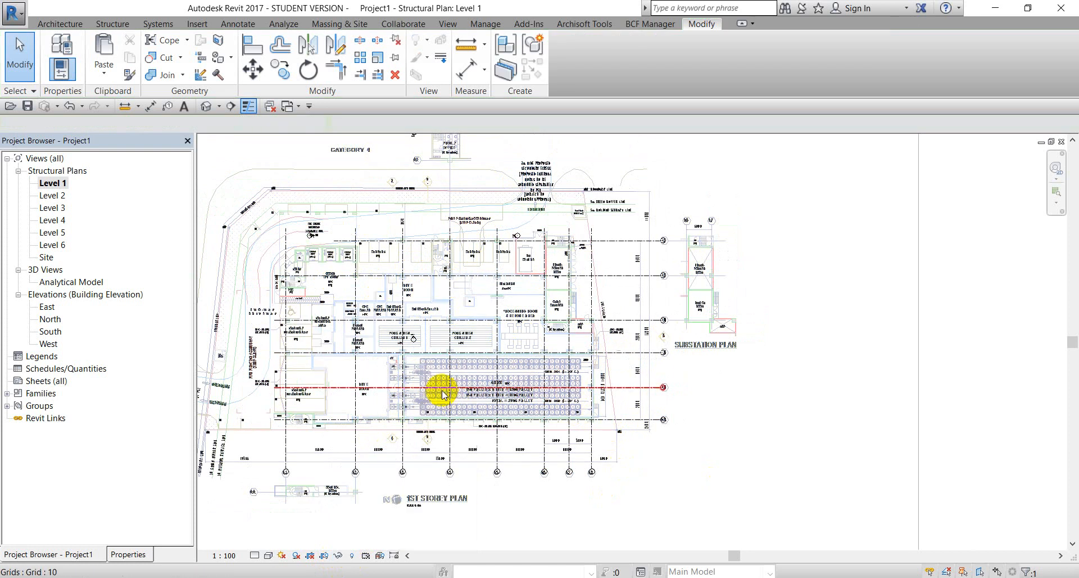
{"action": "left_click", "coordinate": [471, 370]}
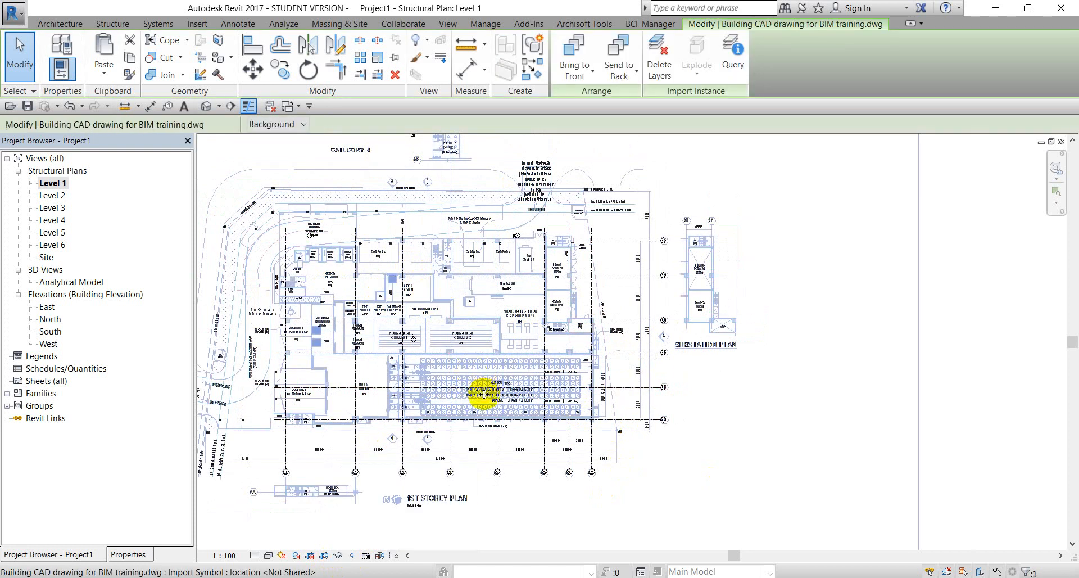
{"action": "key", "text": "h"}
{"action": "key", "text": "h"}
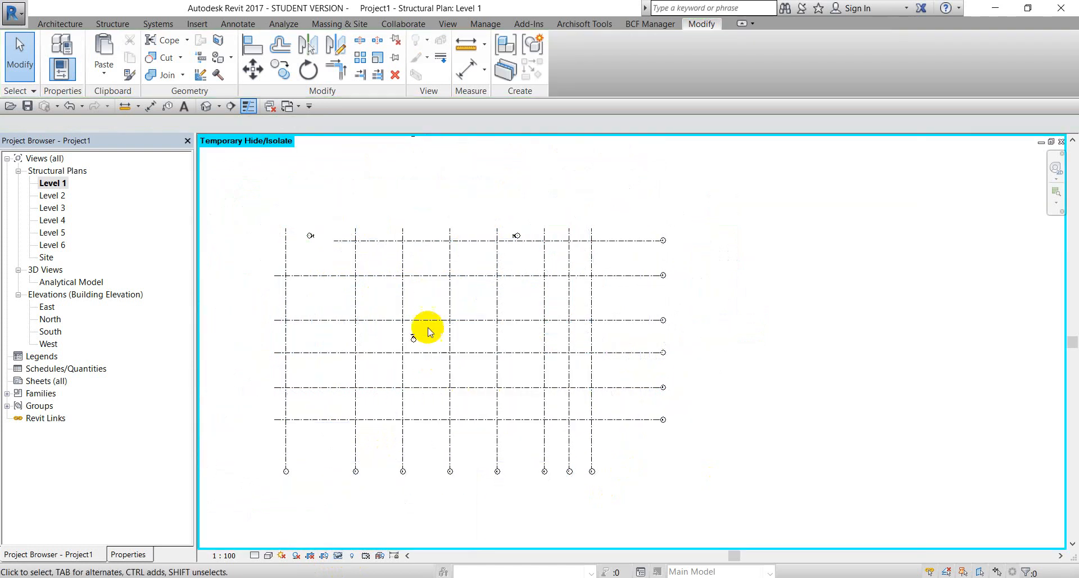
- Move the West and East elevation markers outside the first and last vertical grids, about midway along the building's sides
{"action": "scroll", "coordinate": [430, 340], "scroll_direction": "down", "scroll_amount": 1}
{"action": "middle_click_drag", "start_coordinate": [430, 338], "coordinate": [450, 336]}
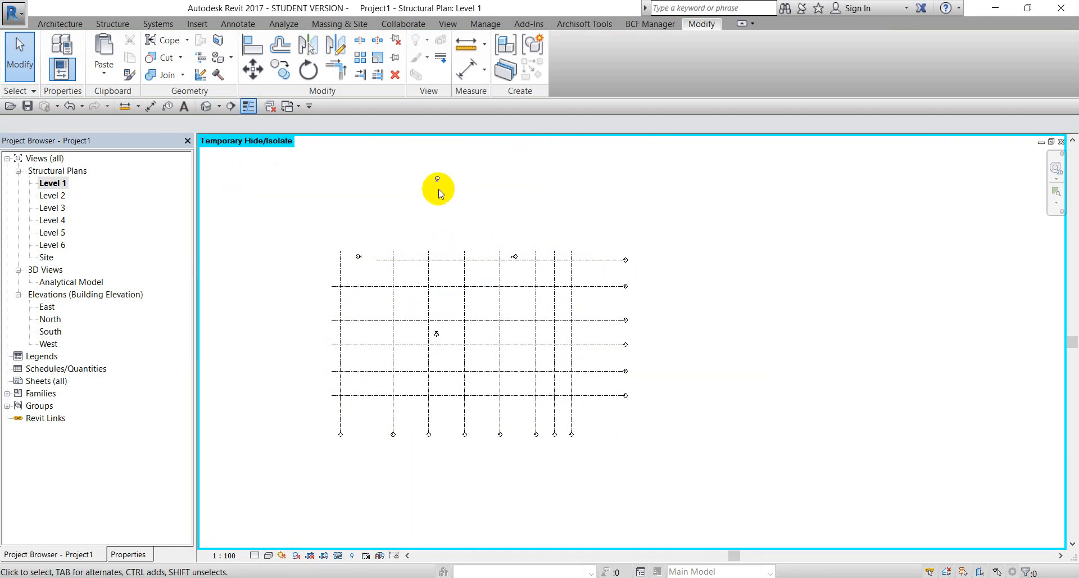
{"action": "scroll", "coordinate": [437, 188], "scroll_direction": "up", "scroll_amount": 1}
{"action": "scroll", "coordinate": [438, 199], "scroll_direction": "down", "scroll_amount": 2}
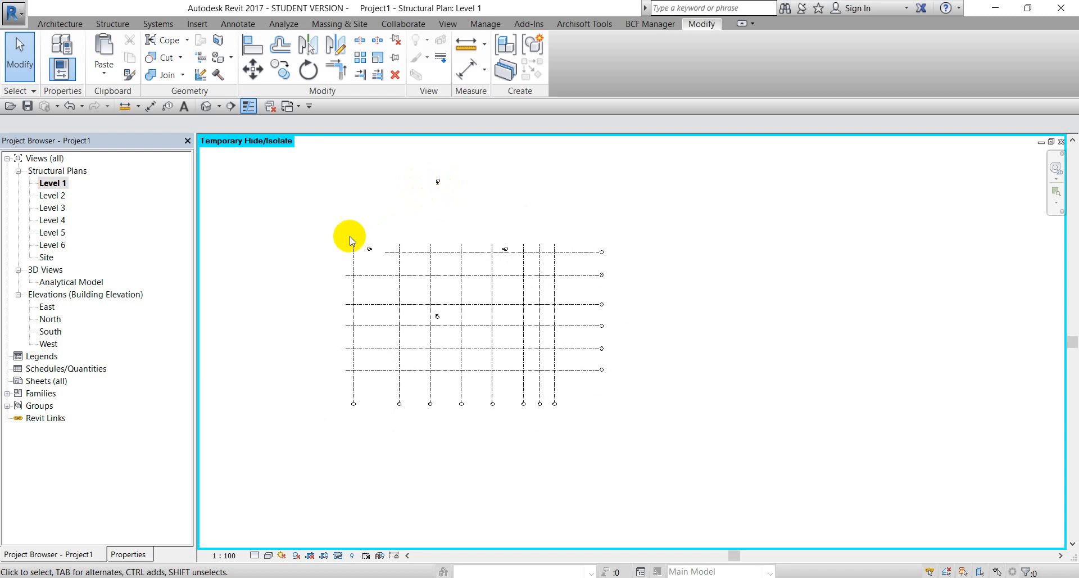
{"action": "left_click_drag", "start_coordinate": [347, 225], "coordinate": [337, 313]}
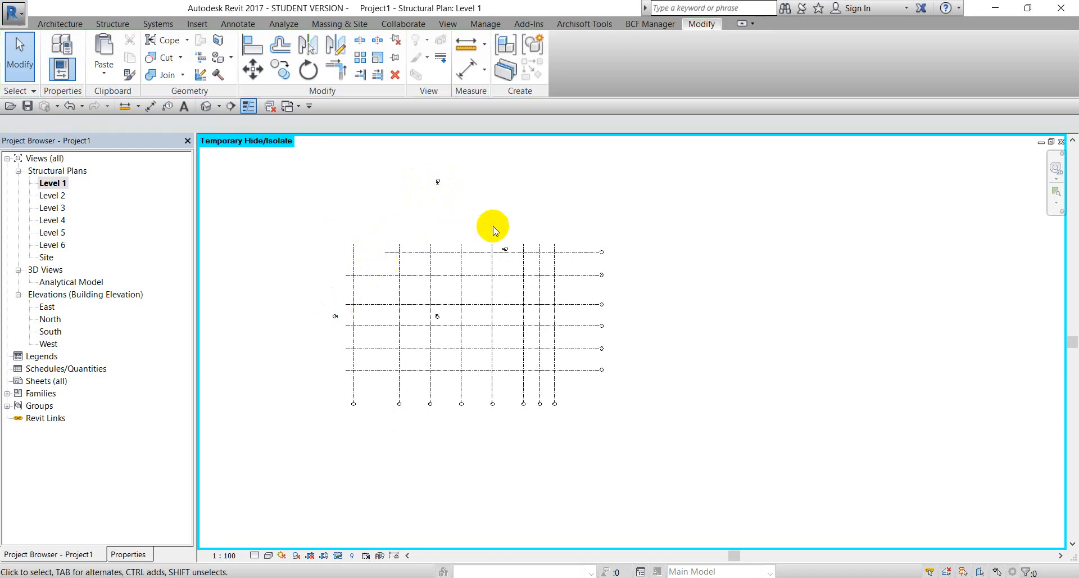
{"action": "mouse_move", "coordinate": [507, 250]}
{"action": "left_mouse_down"}
{"action": "mouse_move", "coordinate": [597, 305]}
{"action": "mouse_move", "coordinate": [591, 314]}
{"action": "left_mouse_up"}
- Move the North elevation marker above the grids and the South marker below the lowest horizontal grid, near the building's middle
{"action": "left_click", "coordinate": [402, 165]}
{"action": "mouse_move", "coordinate": [402, 165]}
{"action": "left_mouse_down"}
{"action": "mouse_move", "coordinate": [458, 204]}
{"action": "mouse_move", "coordinate": [466, 231]}
{"action": "left_mouse_up"}
{"action": "mouse_move", "coordinate": [416, 291]}
{"action": "left_mouse_down"}
{"action": "mouse_move", "coordinate": [452, 321]}
{"action": "mouse_move", "coordinate": [439, 318]}
{"action": "mouse_move", "coordinate": [477, 390]}
{"action": "left_mouse_up"}
{"action": "left_click", "coordinate": [449, 324]}
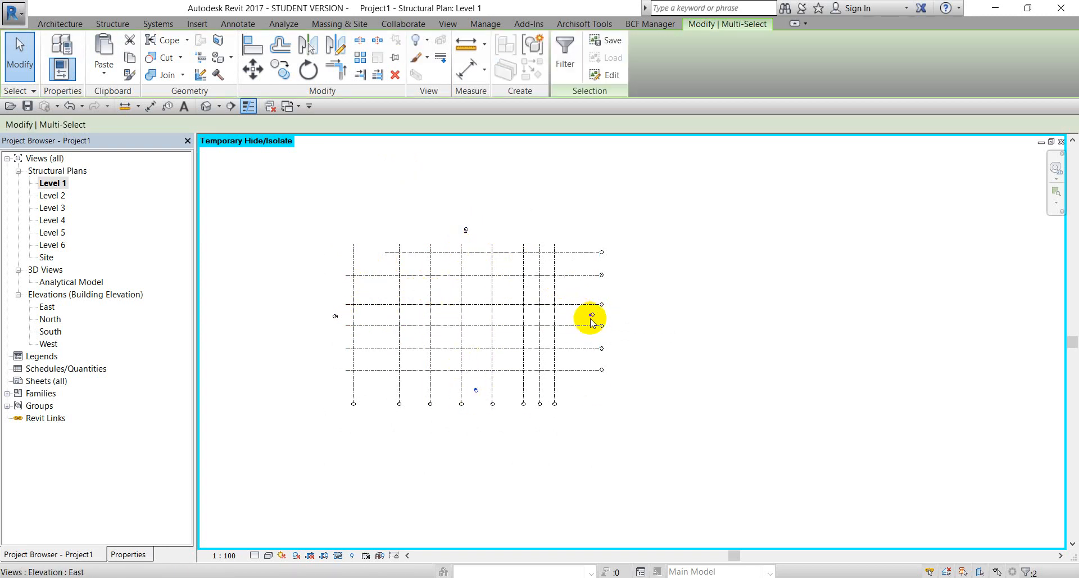
{"action": "left_click", "coordinate": [645, 353]}
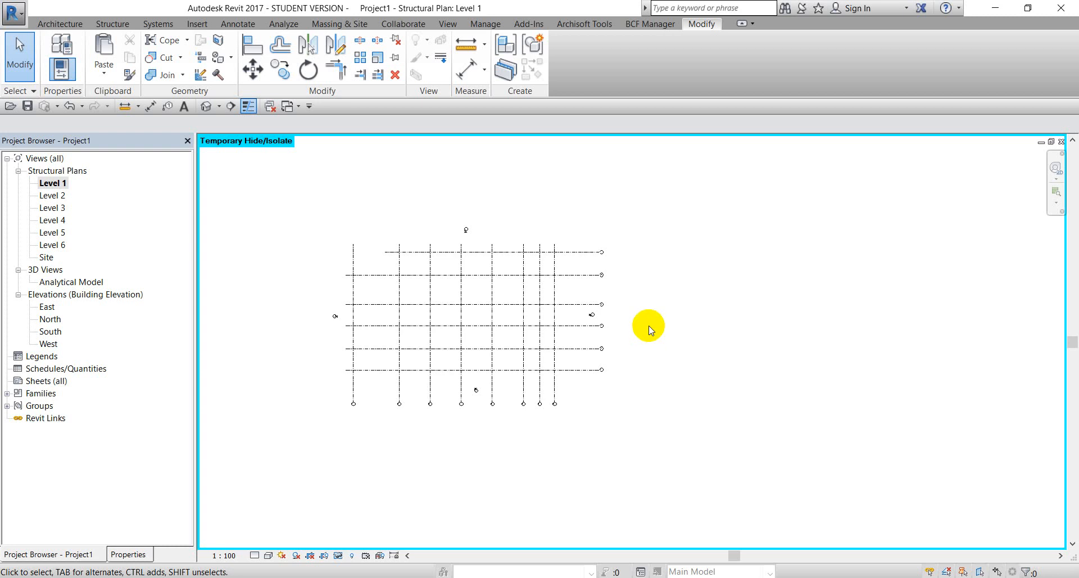
{"action": "scroll", "coordinate": [682, 366], "scroll_direction": "down", "scroll_amount": 5}
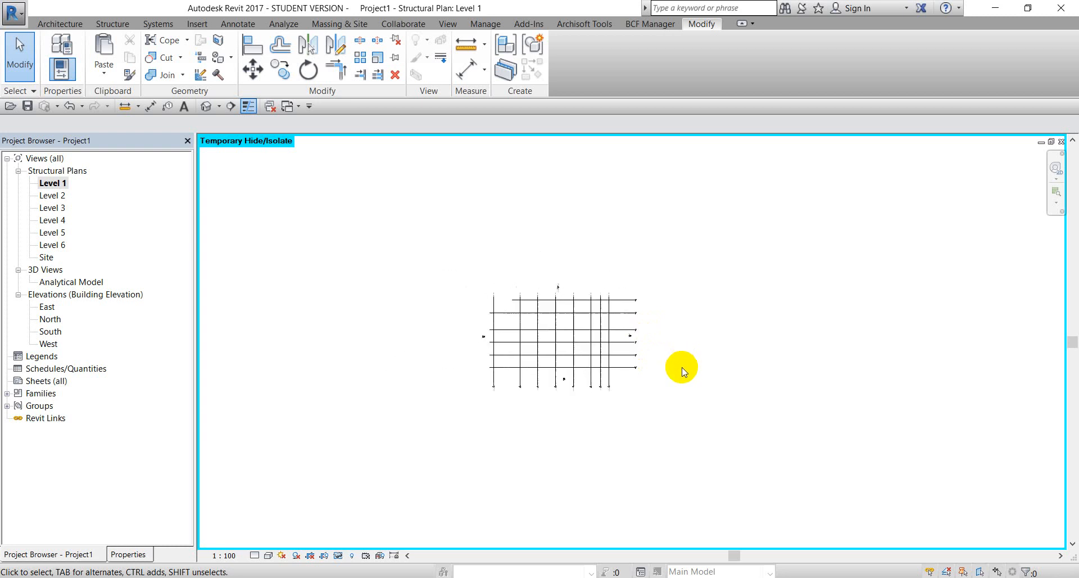
- Inspect the short western end of the topmost horizontal grid in the Level 1 structural plan
{"action": "middle_click_drag", "start_coordinate": [681, 365], "coordinate": [609, 396]}
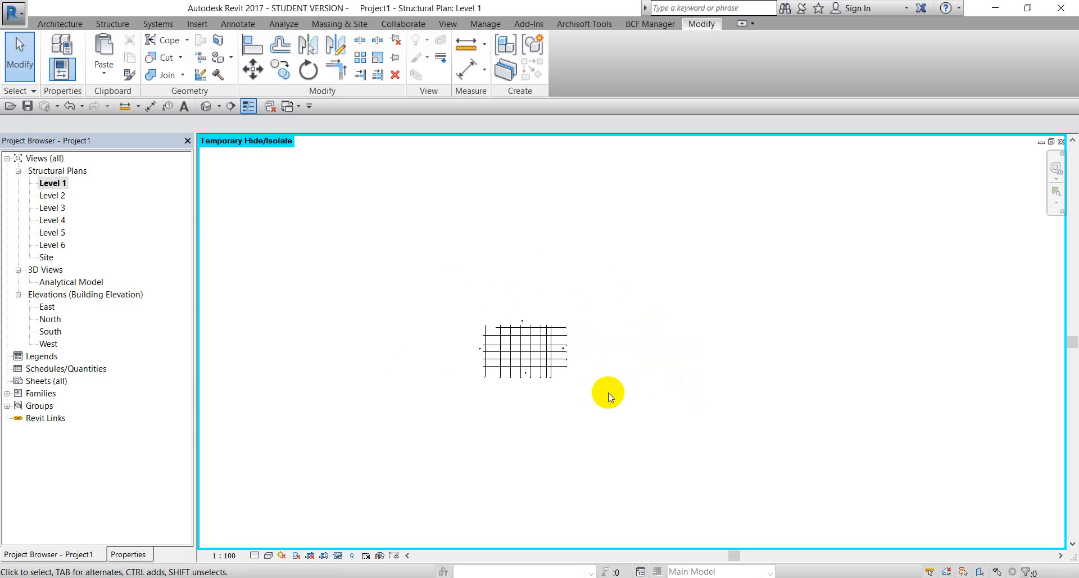
{"action": "scroll", "coordinate": [513, 329], "scroll_direction": "up", "scroll_amount": 5}
{"action": "middle_click_drag", "start_coordinate": [517, 361], "coordinate": [526, 257]}
{"action": "left_click", "coordinate": [477, 214]}
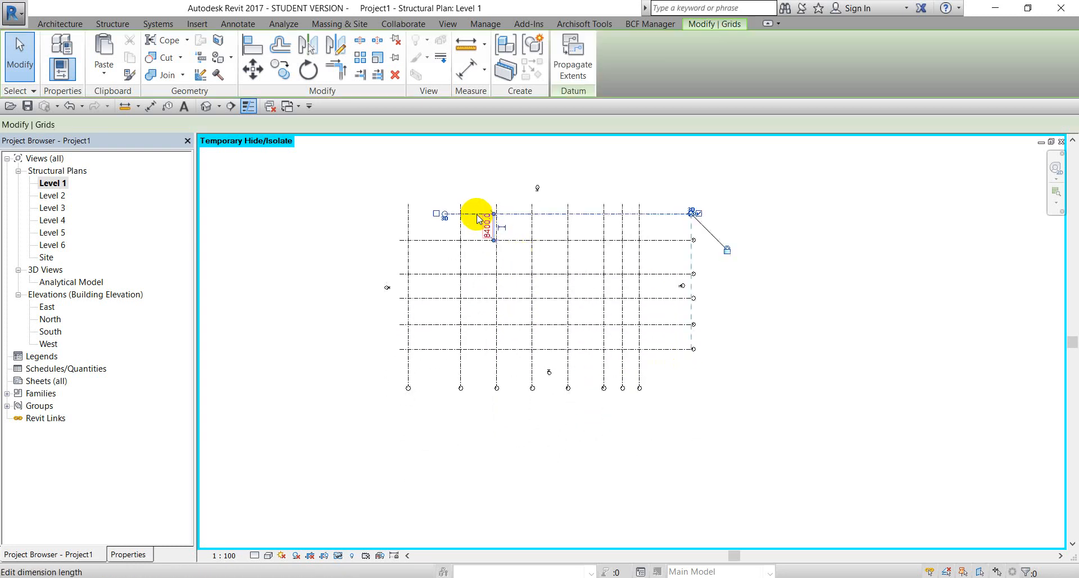
{"action": "left_click", "coordinate": [449, 228]}
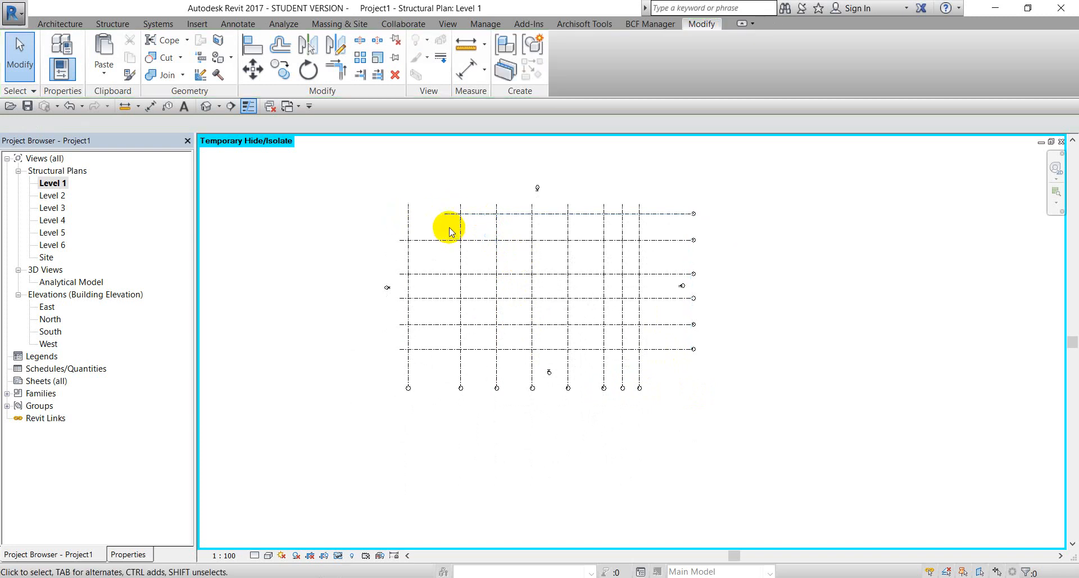
{"action": "left_click", "coordinate": [450, 213]}
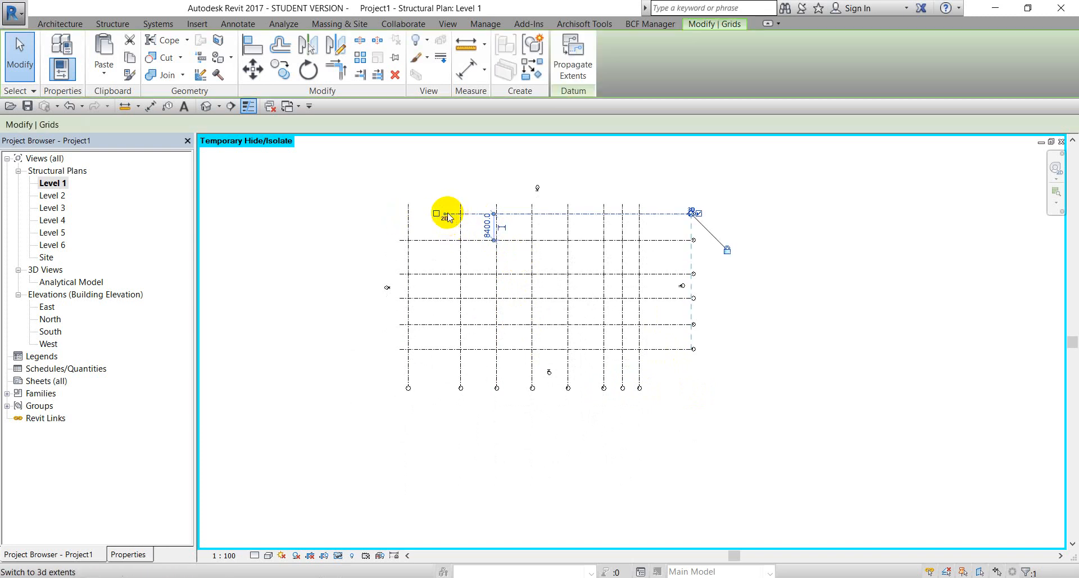
{"action": "left_click", "coordinate": [398, 219]}
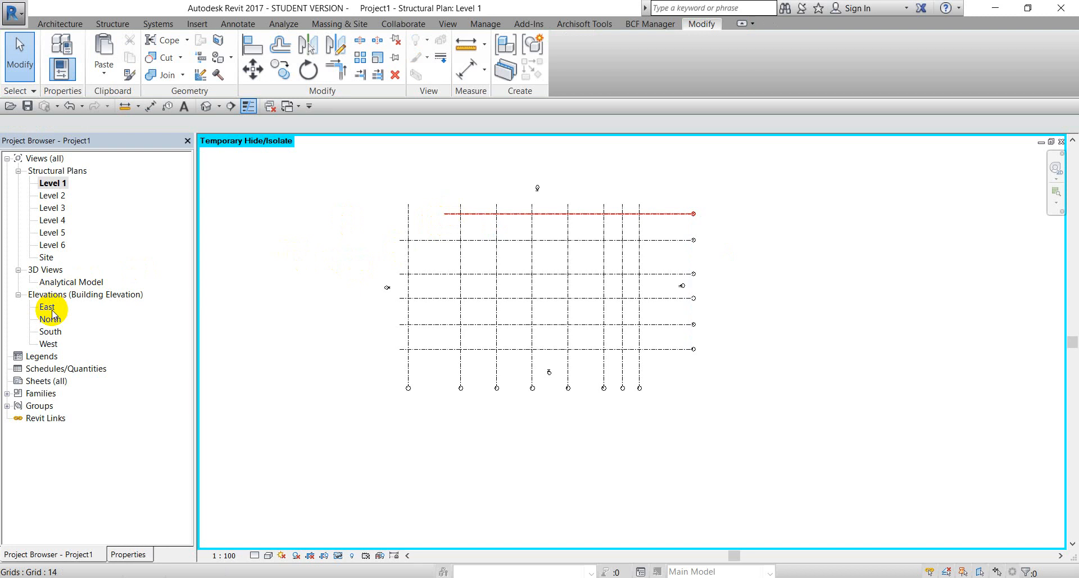
- Examine the positions of the four elevation markers around the grid layout in the Level 1 plan
{"action": "scroll", "coordinate": [680, 332], "scroll_direction": "down", "scroll_amount": 4}
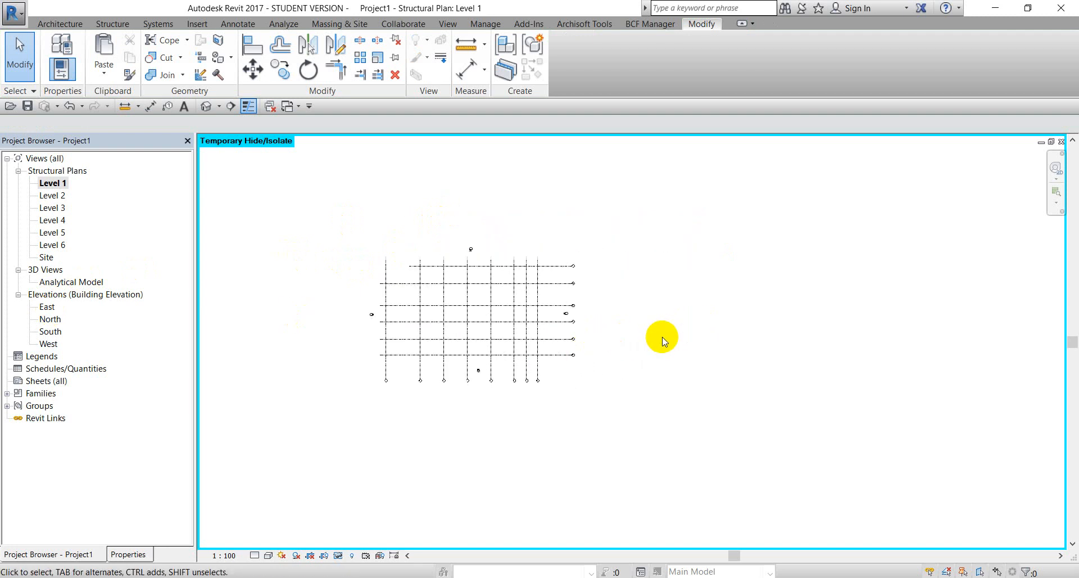
{"action": "scroll", "coordinate": [663, 337], "scroll_direction": "up", "scroll_amount": 3}
{"action": "scroll", "coordinate": [622, 334], "scroll_direction": "down", "scroll_amount": 4}
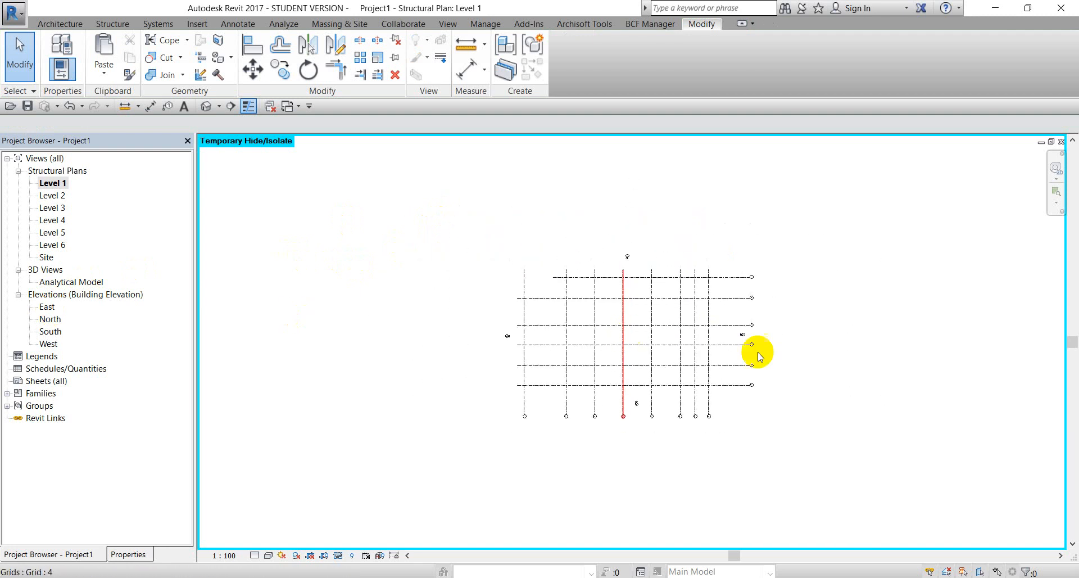
{"action": "scroll", "coordinate": [781, 439], "scroll_direction": "down", "scroll_amount": 2}
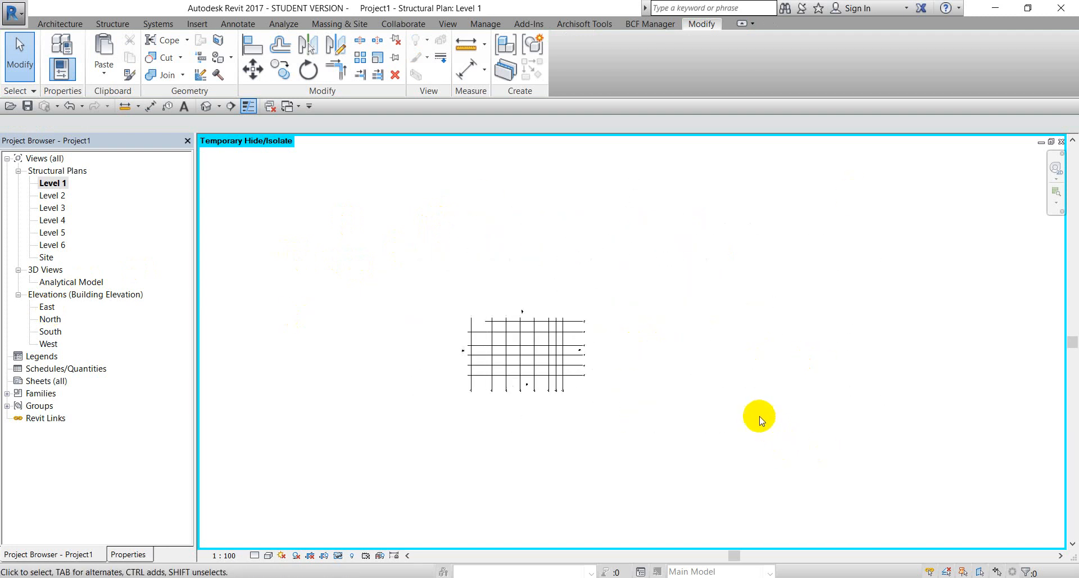
{"action": "scroll", "coordinate": [757, 415], "scroll_direction": "down", "scroll_amount": 1}
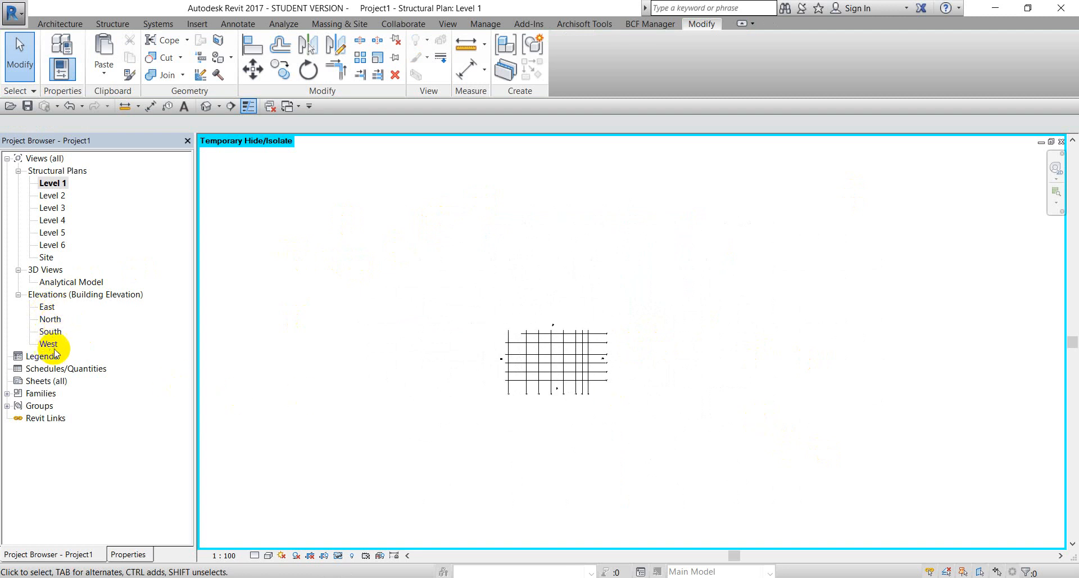
{"action": "scroll", "coordinate": [585, 337], "scroll_direction": "up", "scroll_amount": 4}
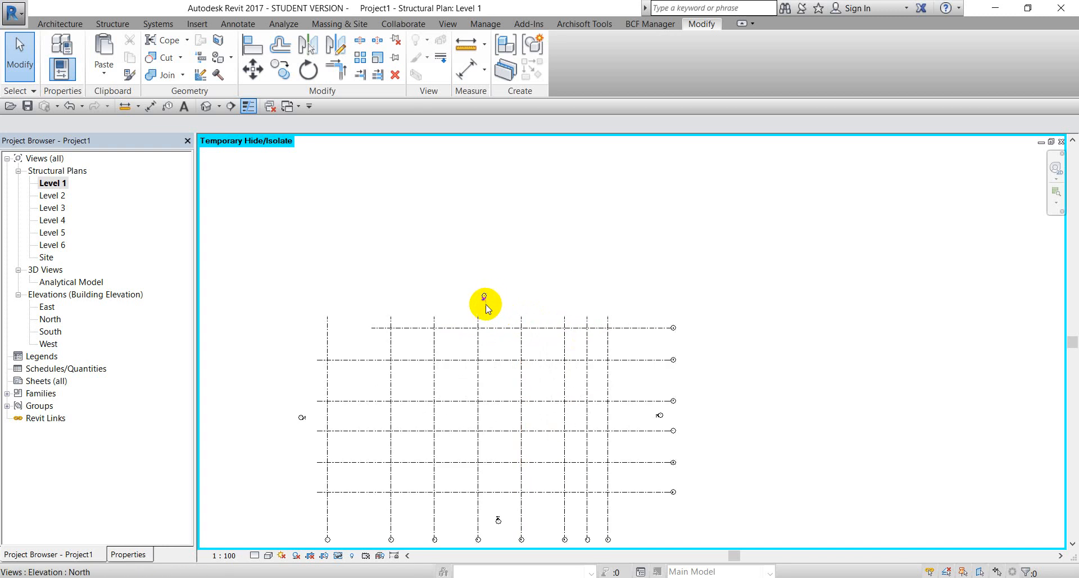
{"action": "scroll", "coordinate": [631, 330], "scroll_direction": "down", "scroll_amount": 1}
{"action": "scroll", "coordinate": [771, 334], "scroll_direction": "down", "scroll_amount": 2}
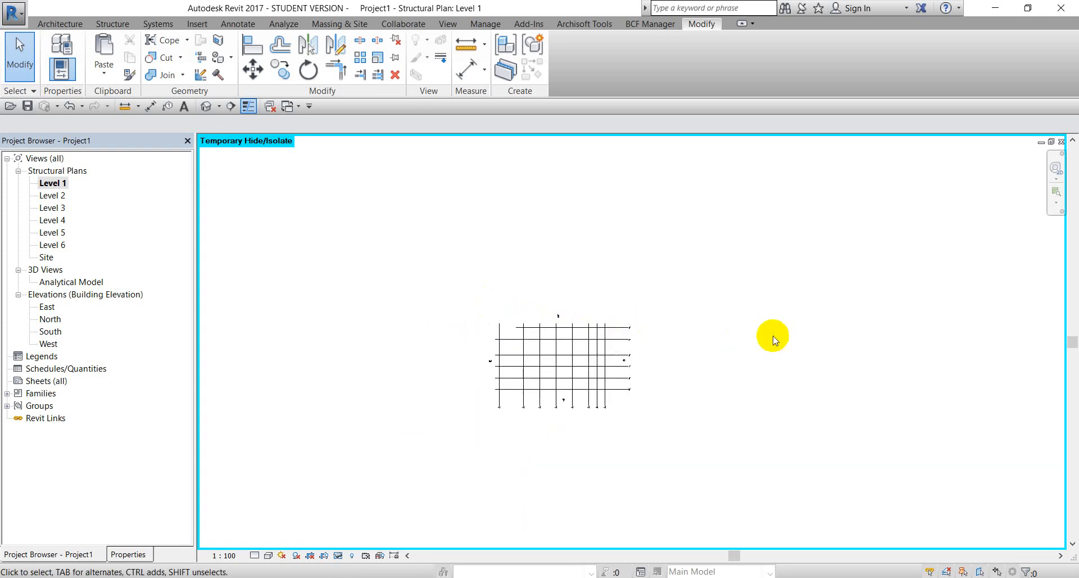
{"action": "scroll", "coordinate": [775, 340], "scroll_direction": "up", "scroll_amount": 4}
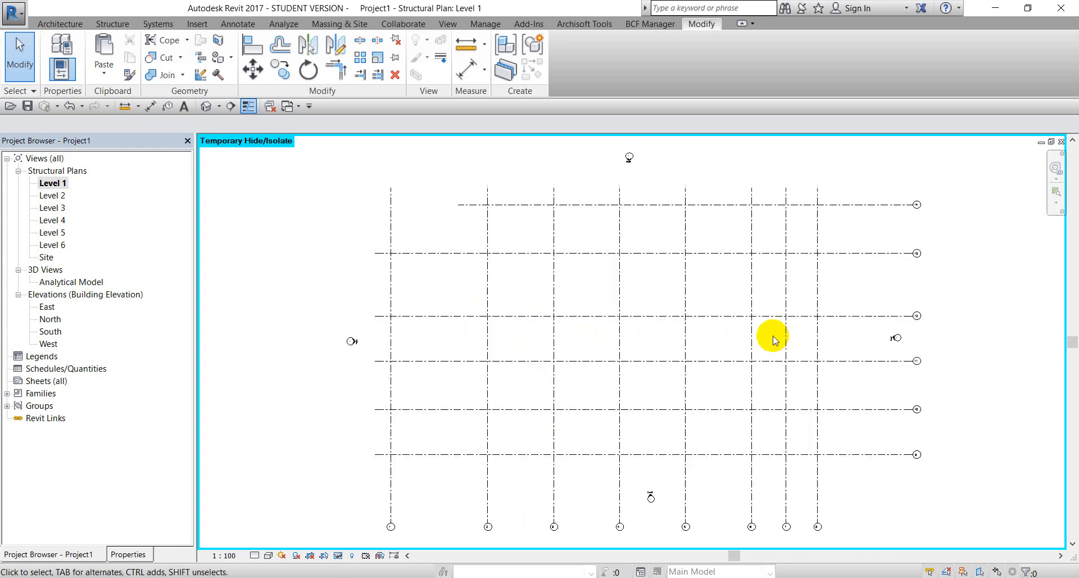
{"action": "scroll", "coordinate": [775, 340], "scroll_direction": "down", "scroll_amount": 5}
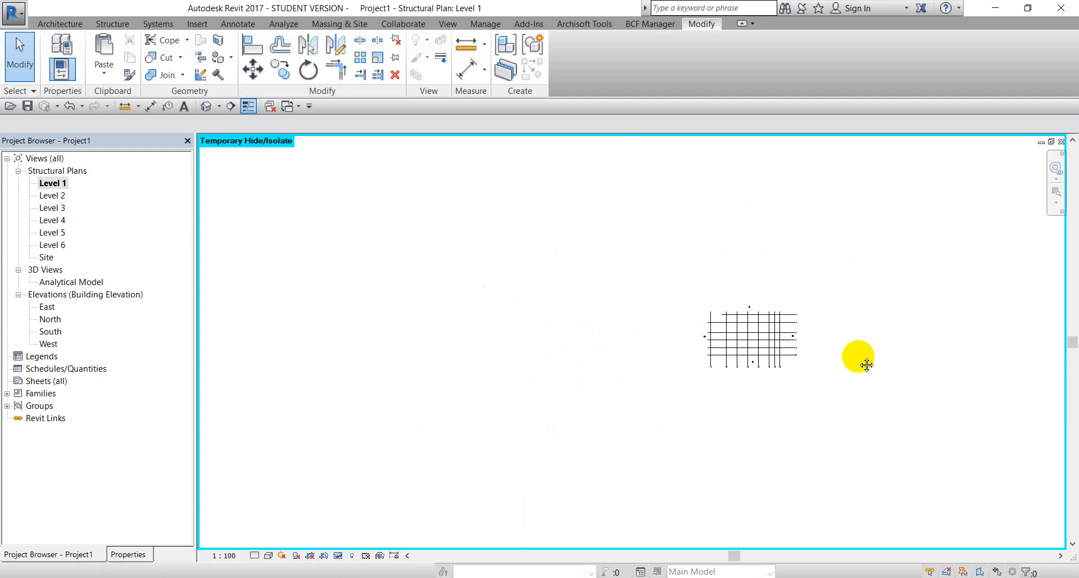
{"action": "middle_click_drag", "start_coordinate": [867, 365], "coordinate": [549, 362]}
- Extend the topmost horizontal grid's short western end to line up with the other horizontal grids
{"action": "right_click", "coordinate": [511, 224]}
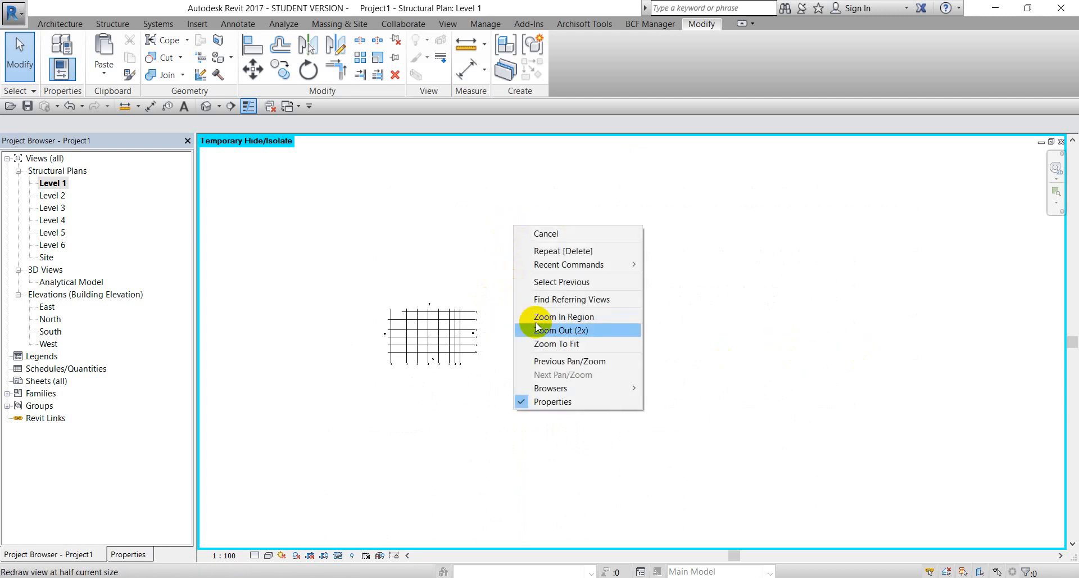
{"action": "left_click", "coordinate": [563, 343]}
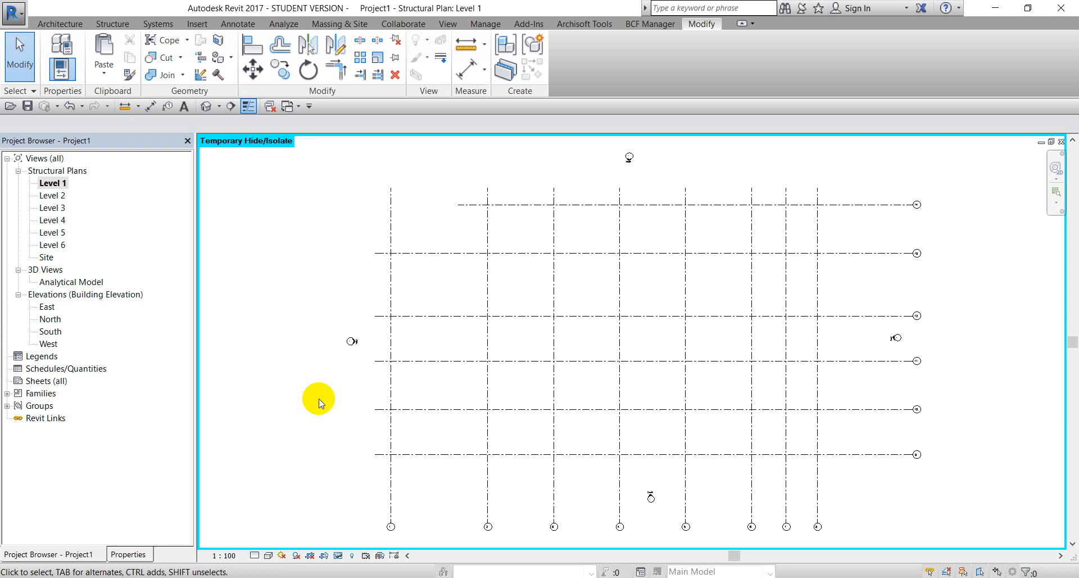
{"action": "scroll", "coordinate": [343, 319], "scroll_direction": "down", "scroll_amount": 2}
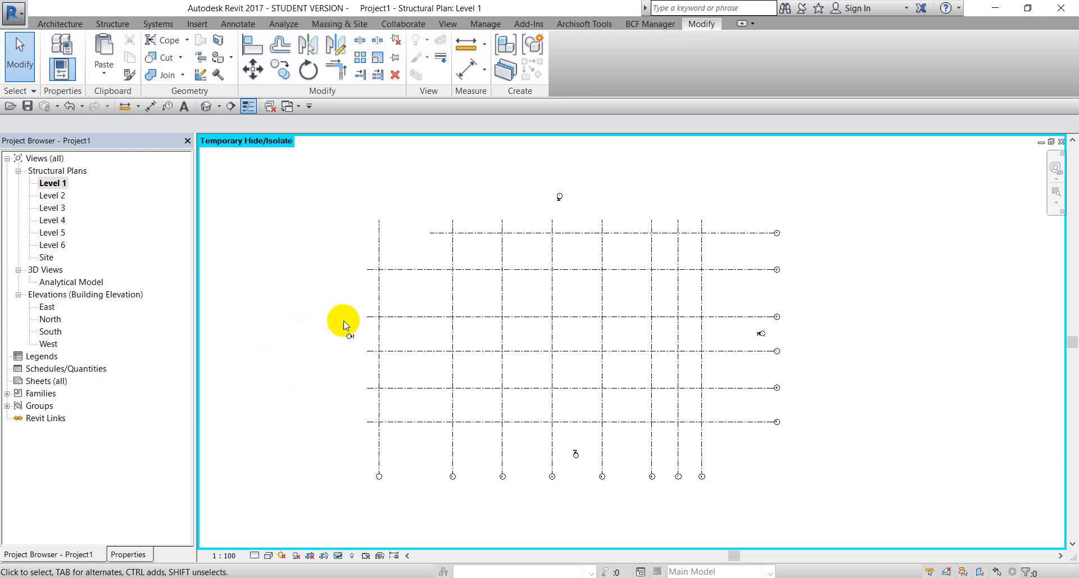
{"action": "left_click", "coordinate": [436, 234]}
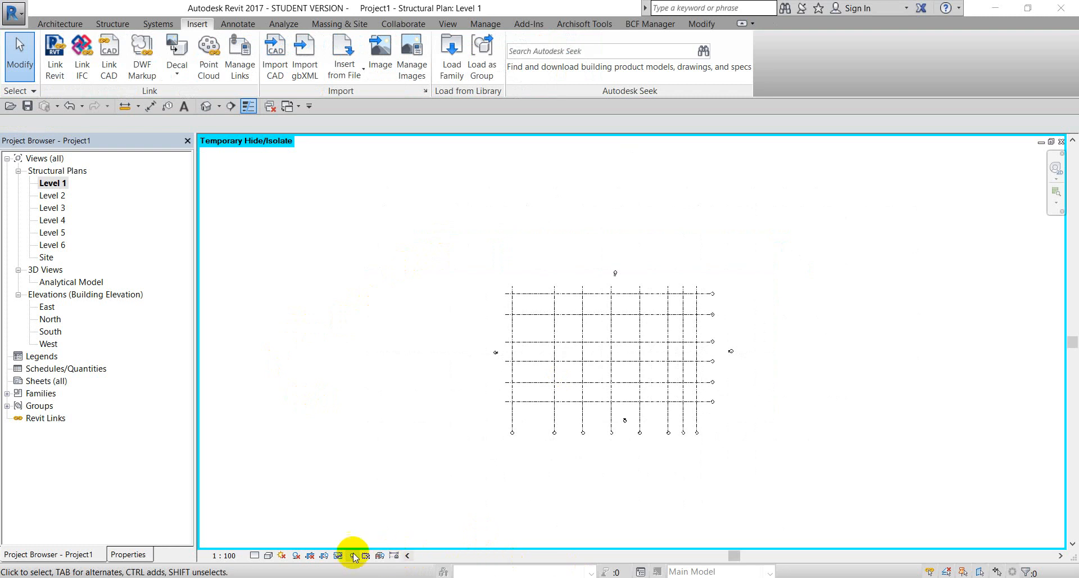
- Reset the temporary hide/isolate in the Level 1 plan and delete the building CAD drawing from it
{"action": "left_click", "coordinate": [354, 557]}
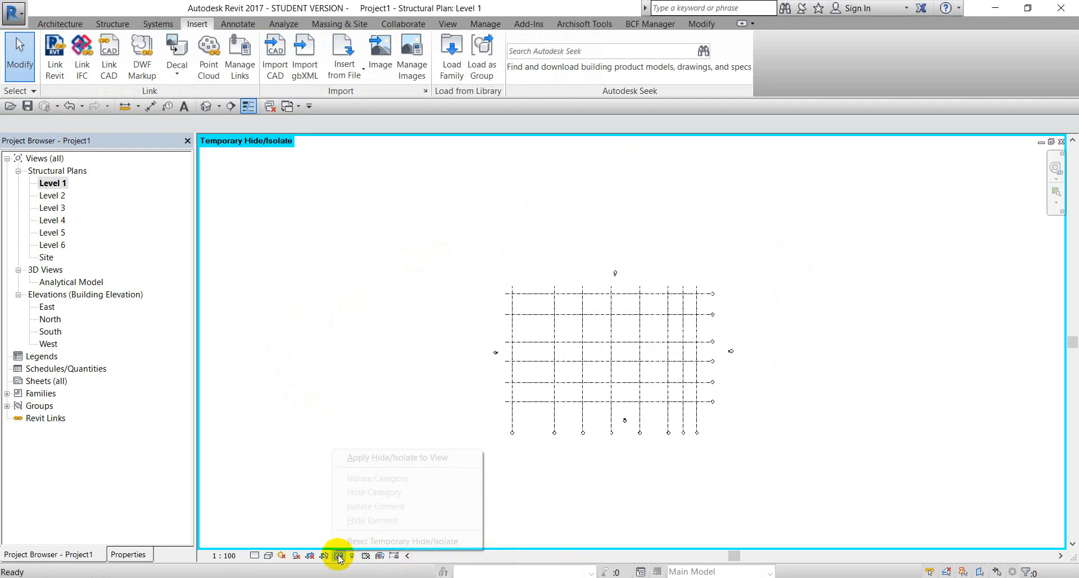
{"action": "left_click", "coordinate": [371, 541]}
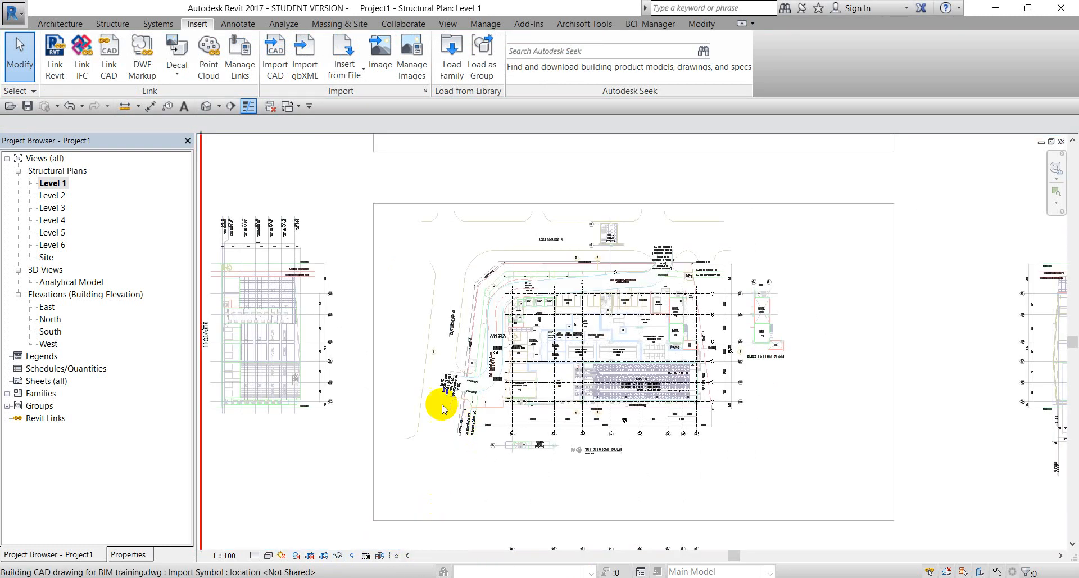
{"action": "left_click", "coordinate": [374, 385]}
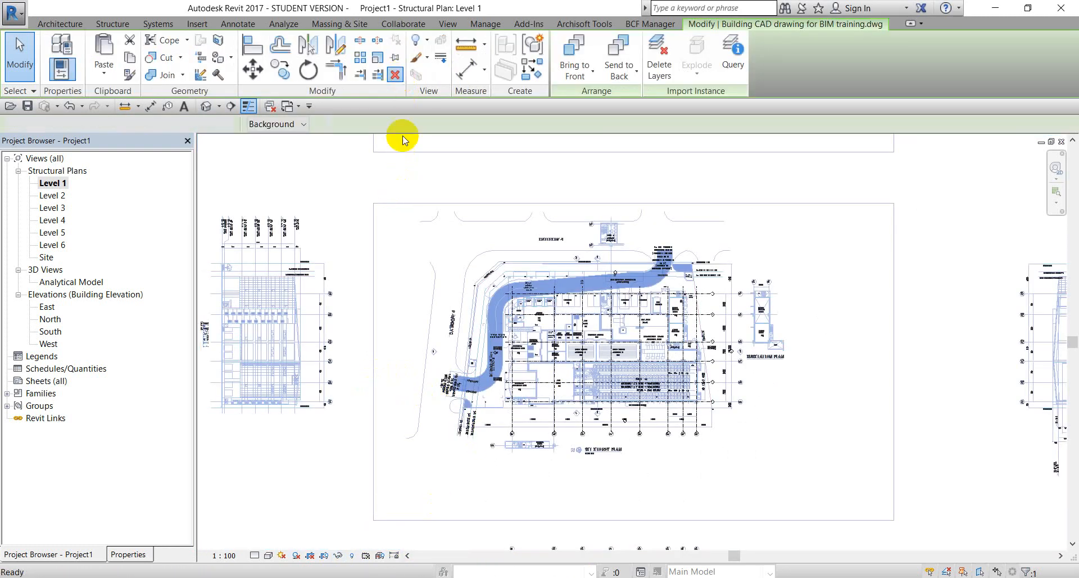
{"action": "key", "text": "Delete"}
- Link the DWG file Building CAD drawing for BIM training with Current view only disabled and Auto - Center to Center positioning
{"action": "left_click", "coordinate": [105, 72]}
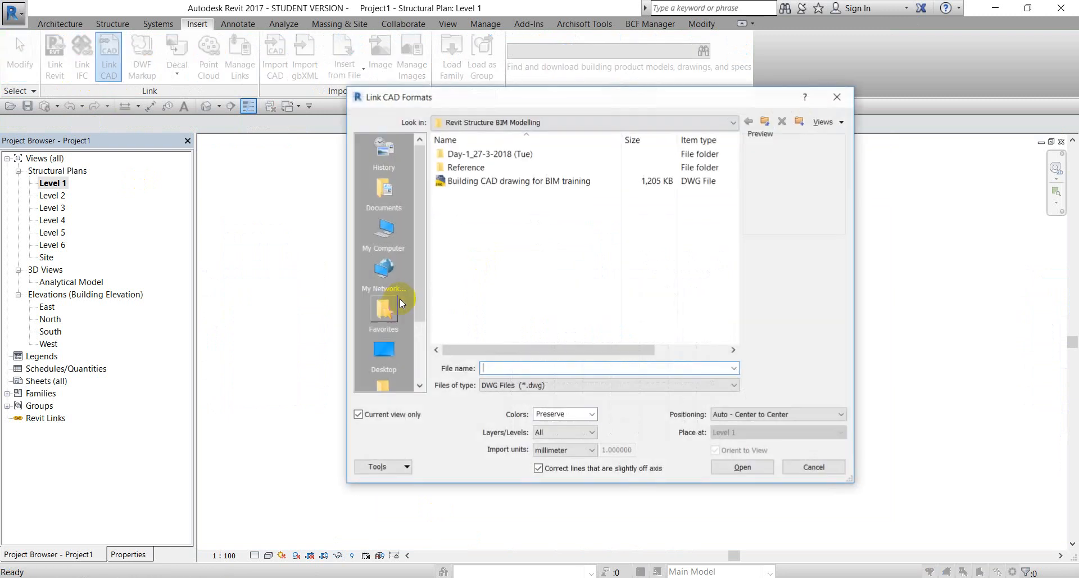
{"action": "left_click", "coordinate": [513, 180]}
{"action": "left_click", "coordinate": [358, 414]}
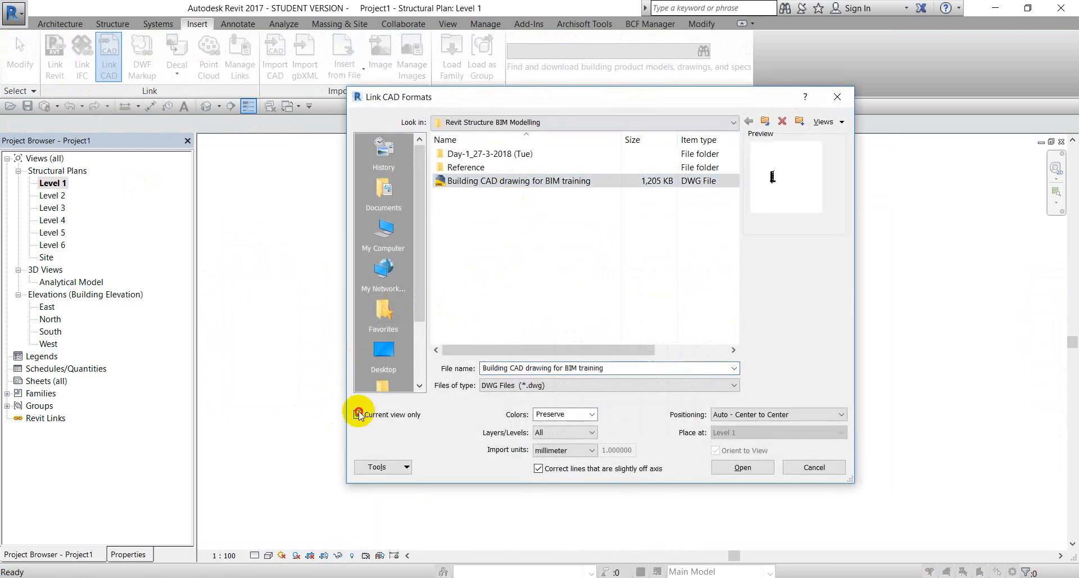
{"action": "left_click", "coordinate": [741, 467]}
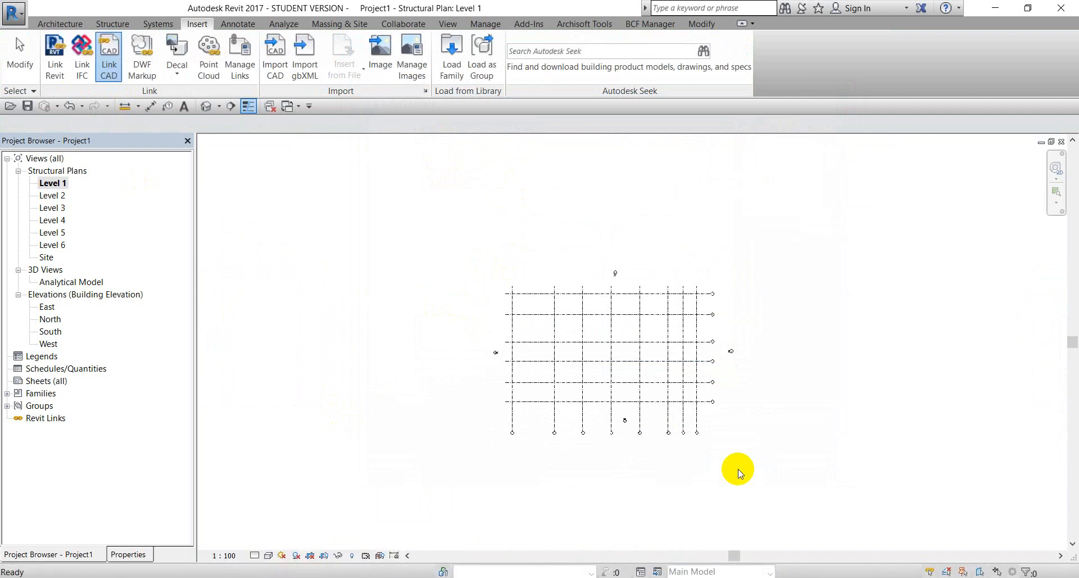
- Check the linked CAD drawing in the Level 2 and Level 3 structural plans
{"action": "double_click", "coordinate": [52, 195]}
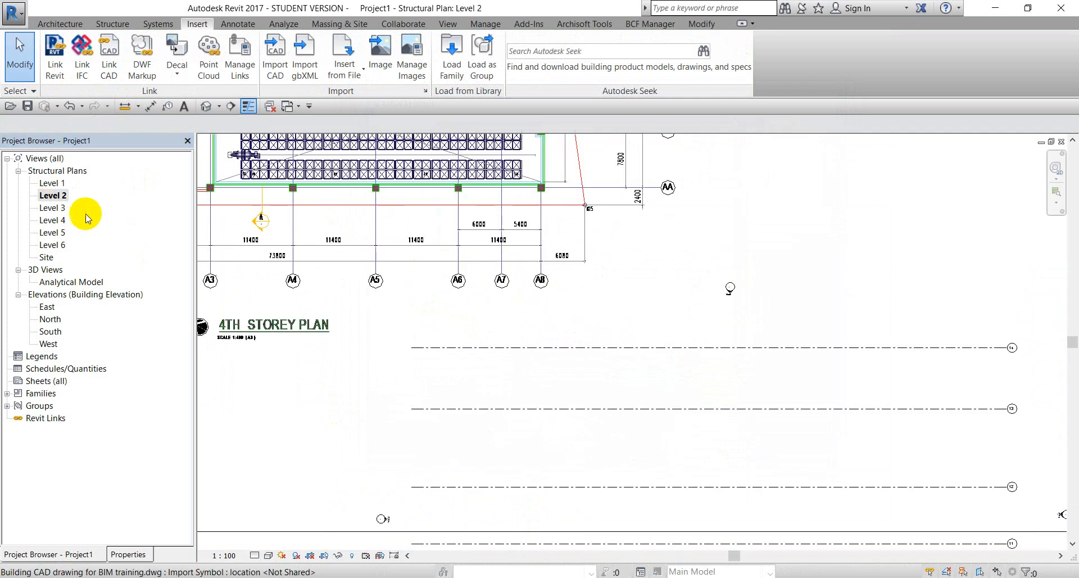
{"action": "double_click", "coordinate": [52, 207]}
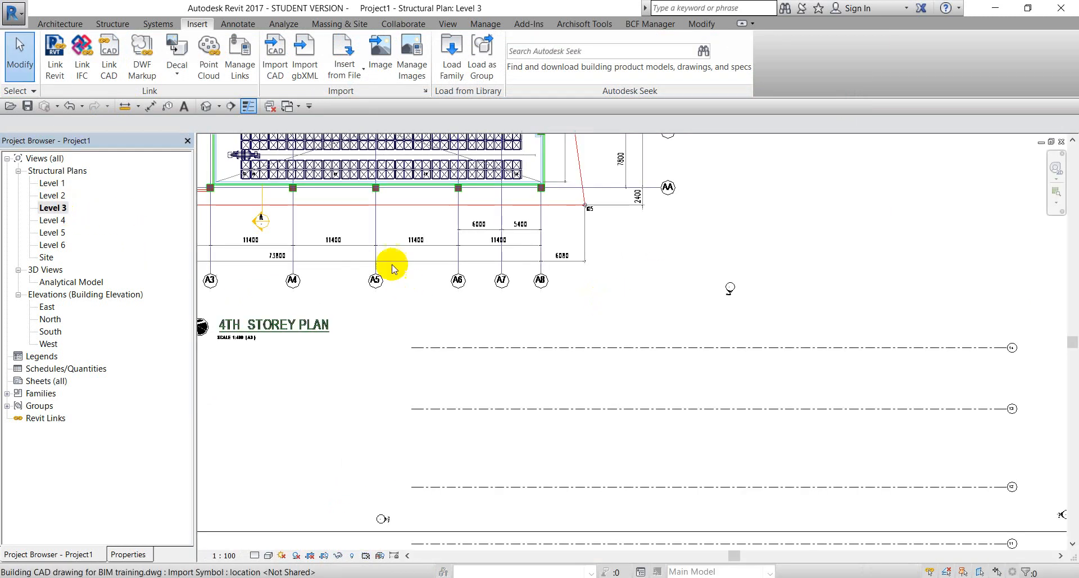
- Examine how the linked CAD drawing is displayed in the East elevation and in the default 3D view
{"action": "double_click", "coordinate": [47, 307]}
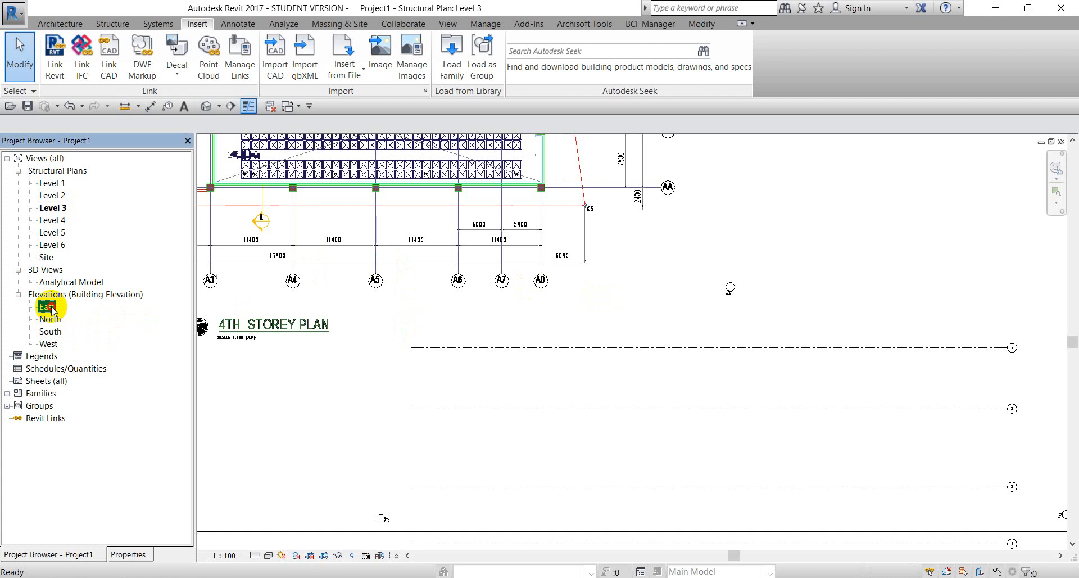
{"action": "scroll", "coordinate": [659, 392], "scroll_direction": "down", "scroll_amount": 5}
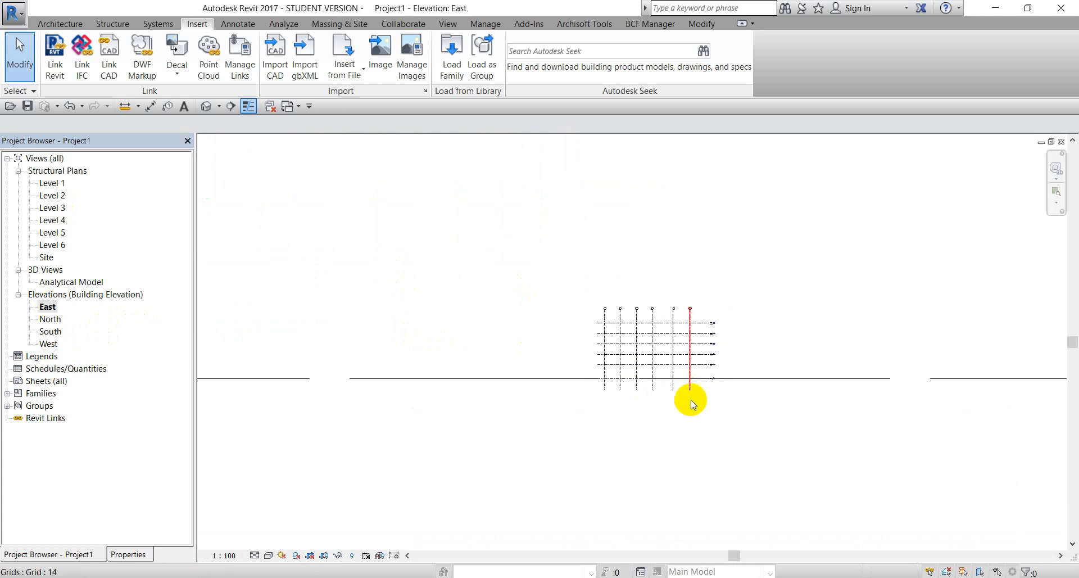
{"action": "middle_click_drag", "start_coordinate": [488, 409], "coordinate": [525, 335]}
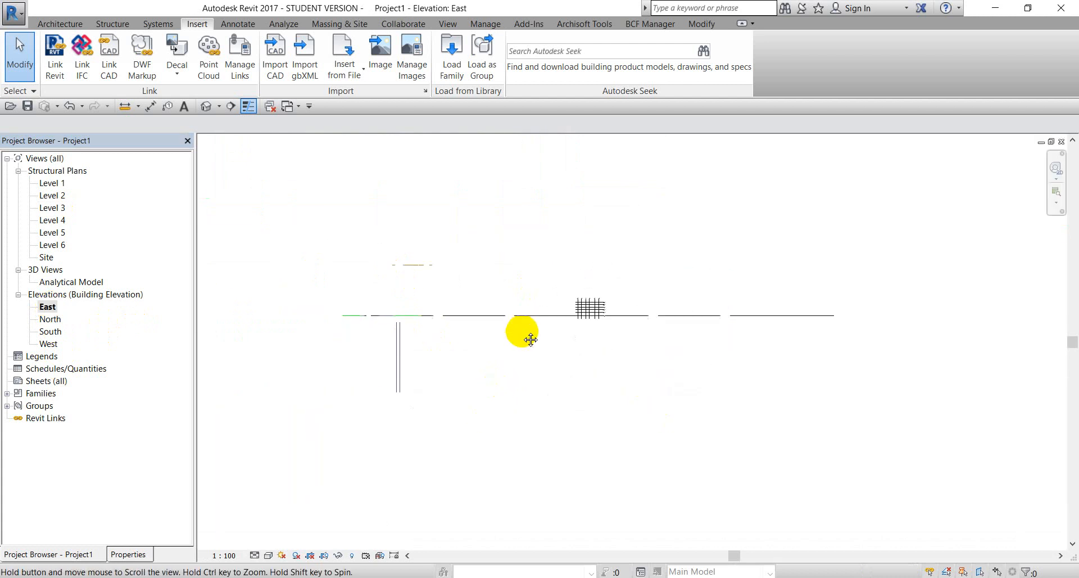
{"action": "left_click", "coordinate": [489, 319]}
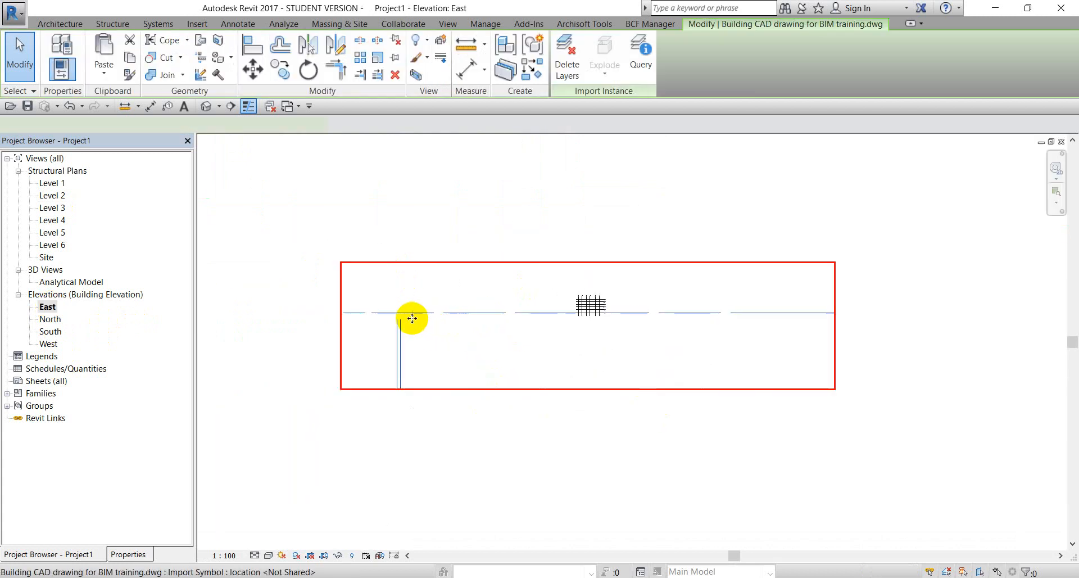
{"action": "left_click", "coordinate": [461, 324]}
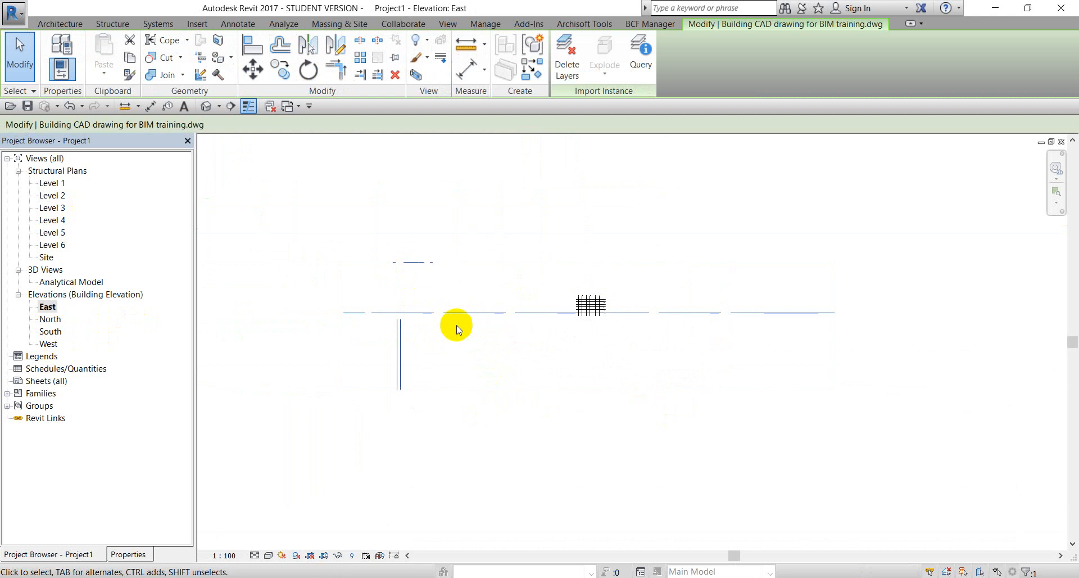
{"action": "scroll", "coordinate": [467, 326], "scroll_direction": "up", "scroll_amount": 3}
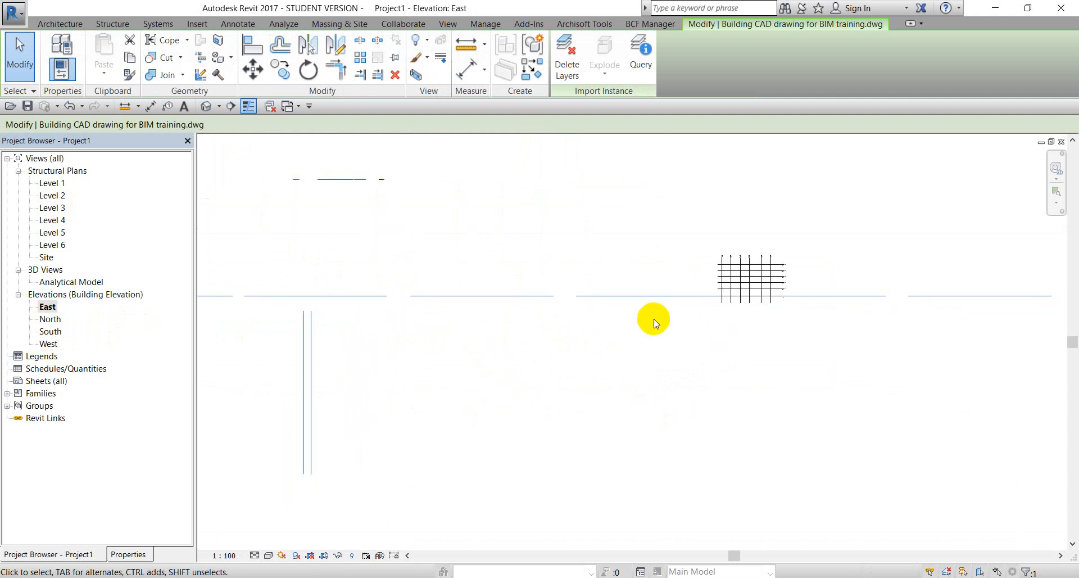
{"action": "middle_click_drag", "start_coordinate": [356, 325], "coordinate": [534, 325]}
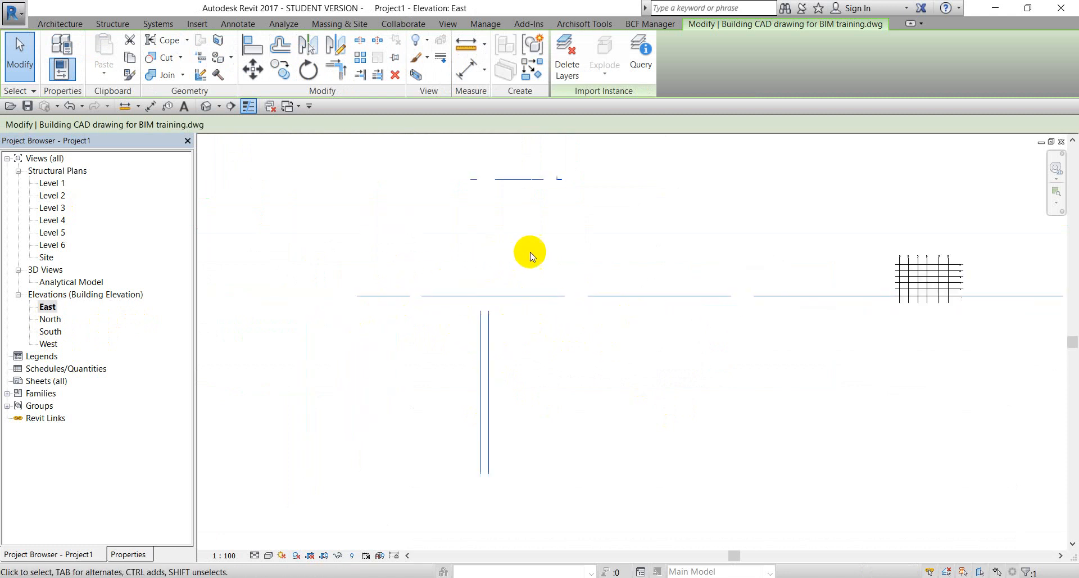
{"action": "scroll", "coordinate": [594, 296], "scroll_direction": "down", "scroll_amount": 2}
{"action": "middle_click_drag", "start_coordinate": [607, 320], "coordinate": [467, 296]}
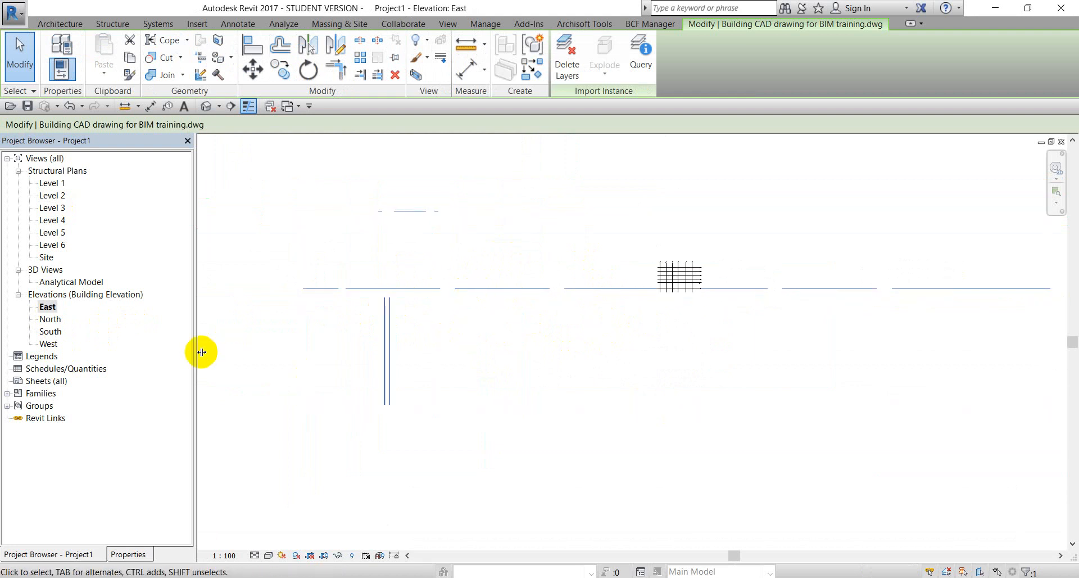
{"action": "left_click", "coordinate": [207, 107]}
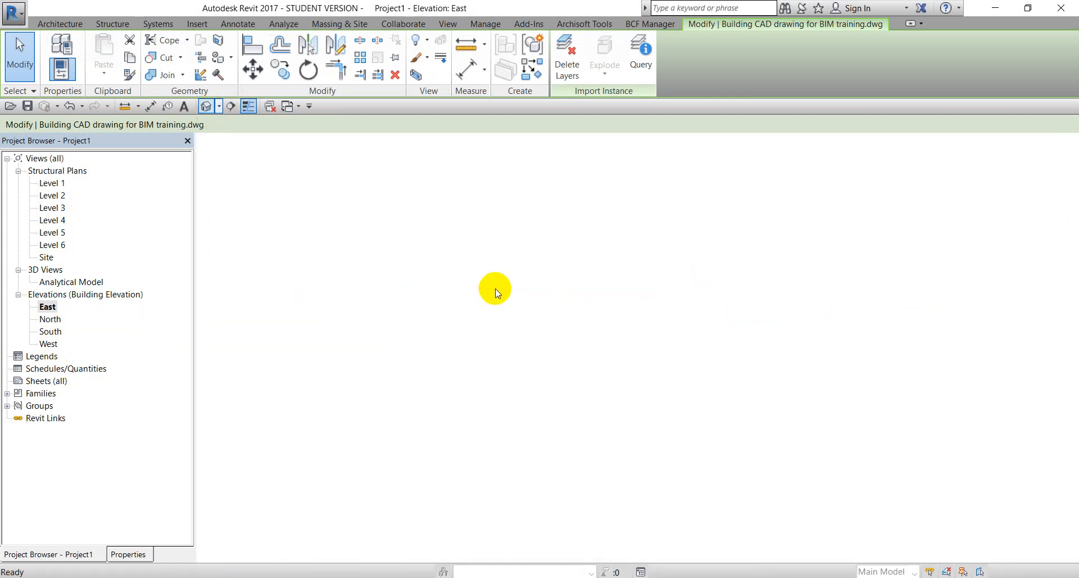
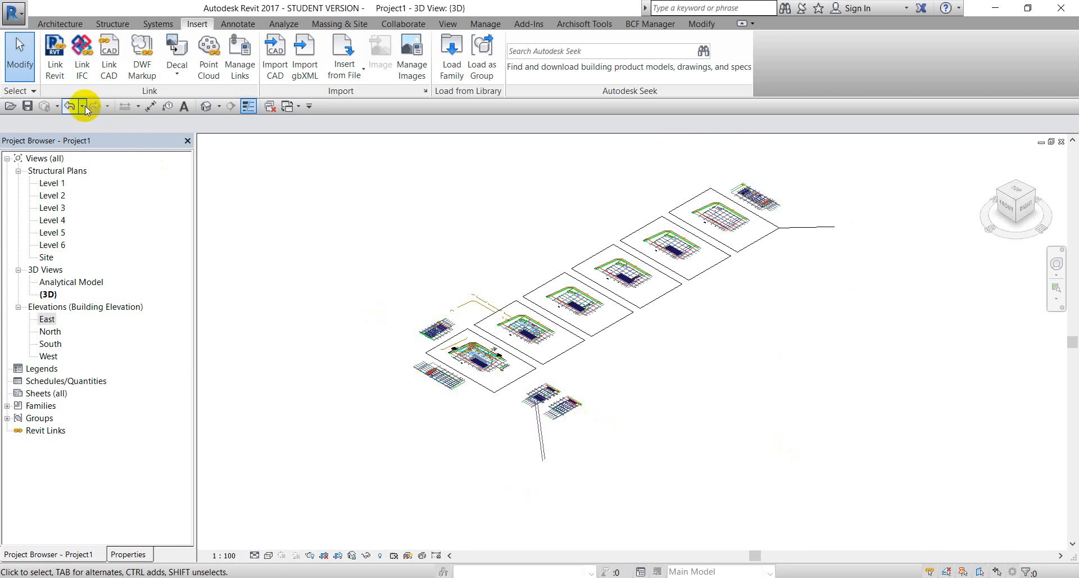
- Undo the default 3D view and the last CAD link, and return to the Level 1 structural plan
{"action": "left_click", "coordinate": [68, 107]}
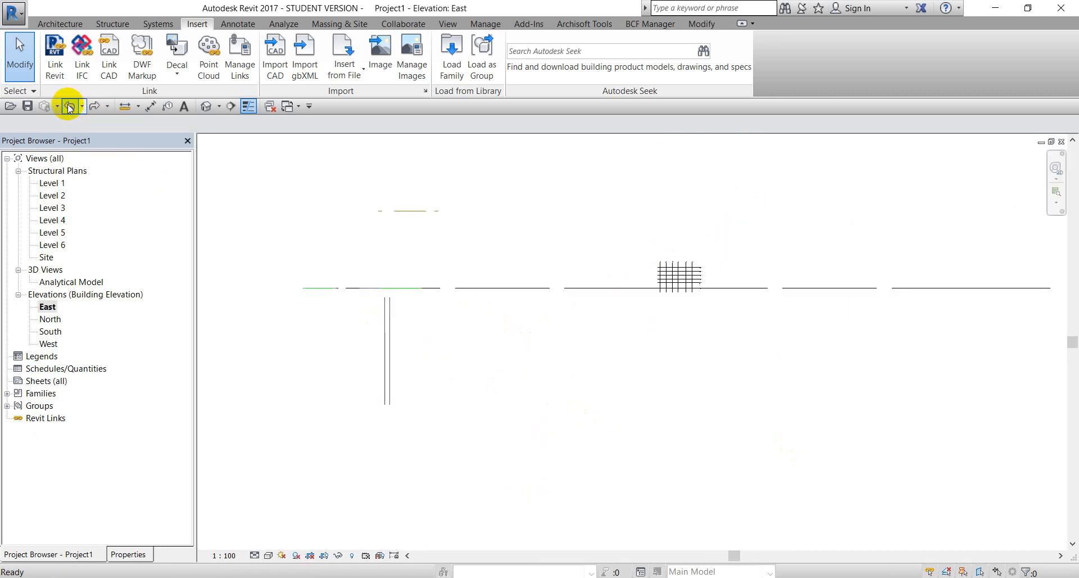
{"action": "left_click", "coordinate": [69, 107]}
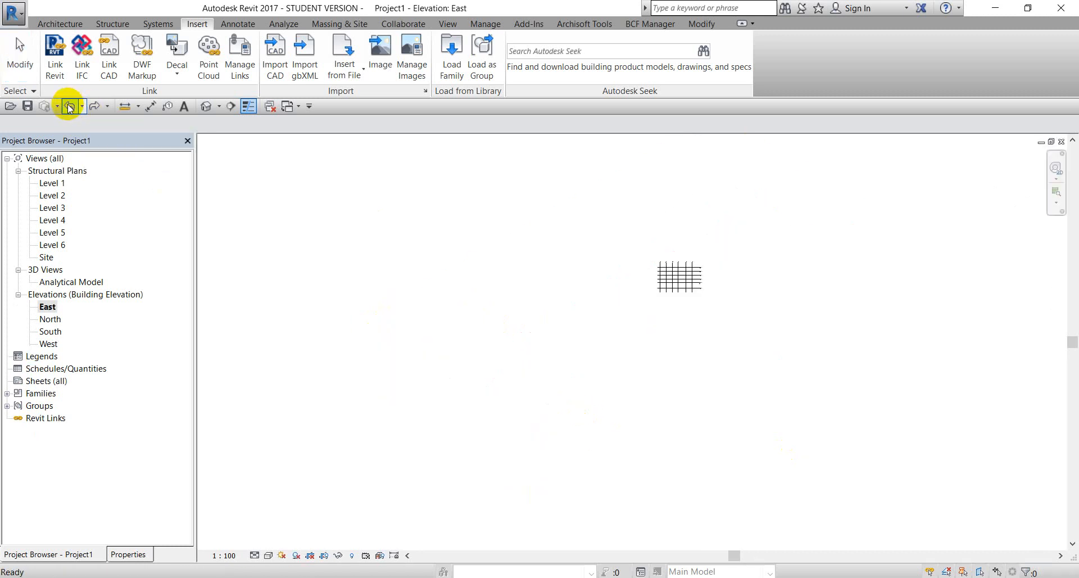
{"action": "double_click", "coordinate": [51, 184]}
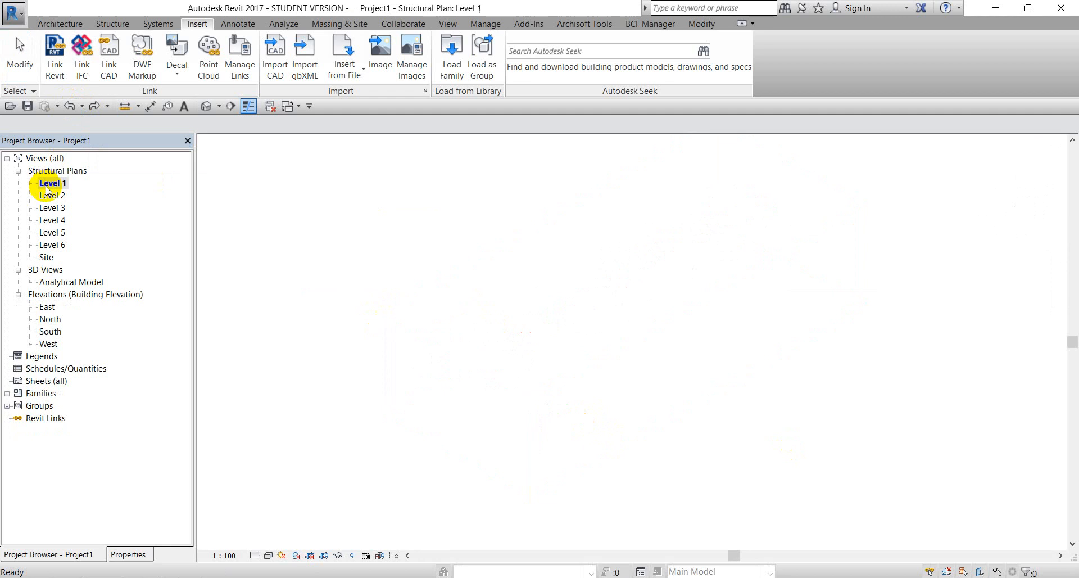
- Link the DWG file Building CAD drawing for BIM training with Current view only enabled and Auto - Center to Center positioning
{"action": "left_click", "coordinate": [109, 56]}
{"action": "left_click", "coordinate": [493, 185]}
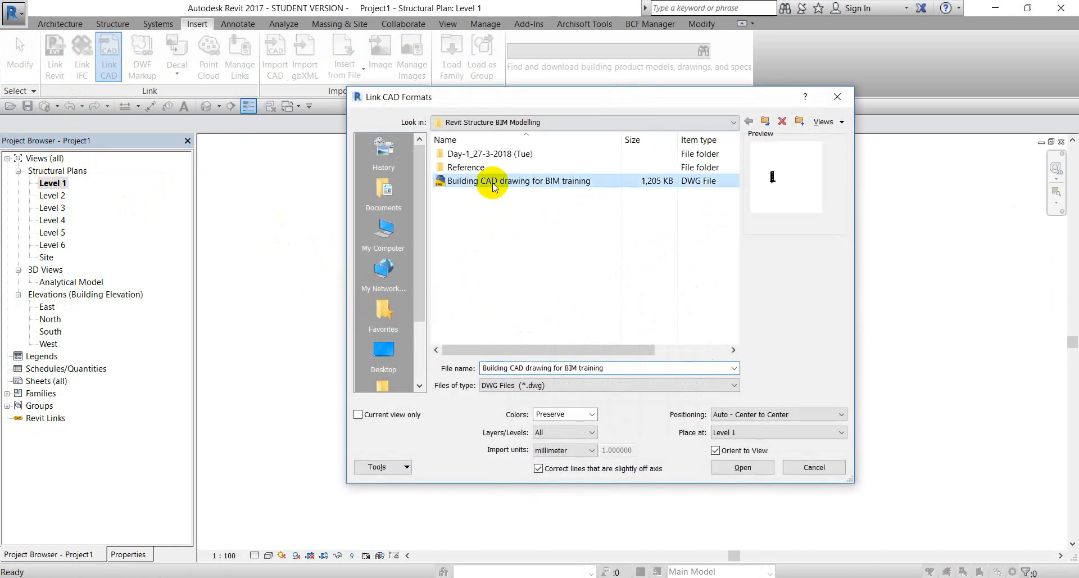
{"action": "left_click", "coordinate": [358, 414]}
{"action": "left_click", "coordinate": [740, 467]}
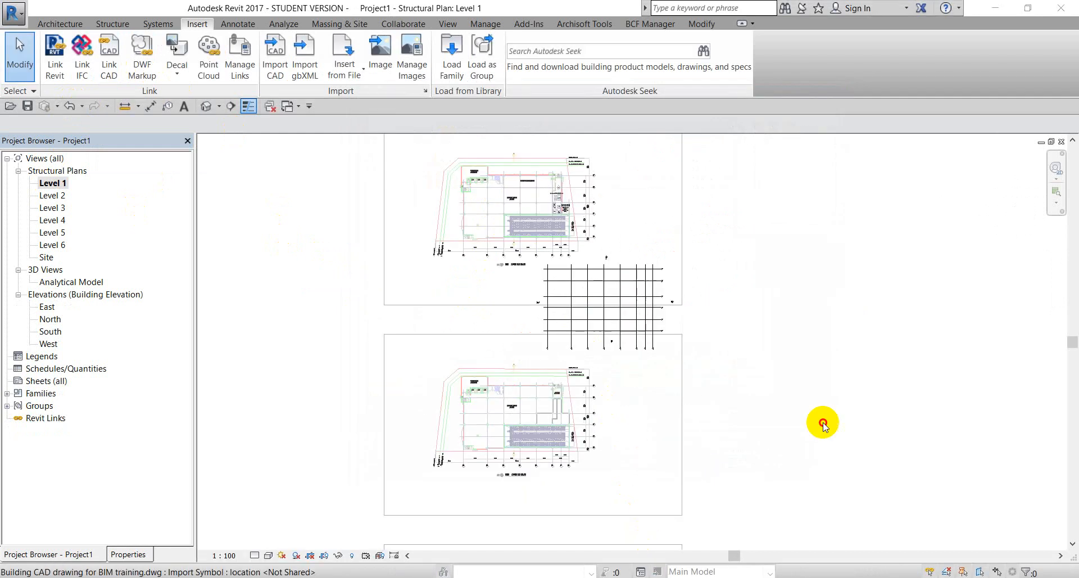
- Try to align the uppermost horizontal grid line with grid AF of the linked drawing's 1st storey plan
{"action": "left_click", "coordinate": [713, 24]}
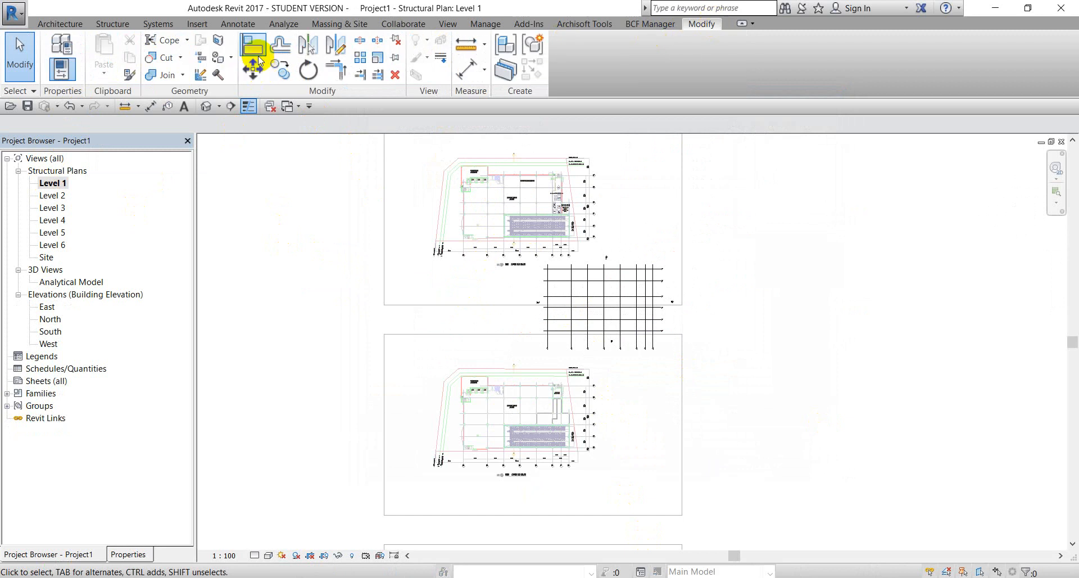
{"action": "left_click", "coordinate": [252, 45]}
{"action": "scroll", "coordinate": [571, 330], "scroll_direction": "up", "scroll_amount": 2}
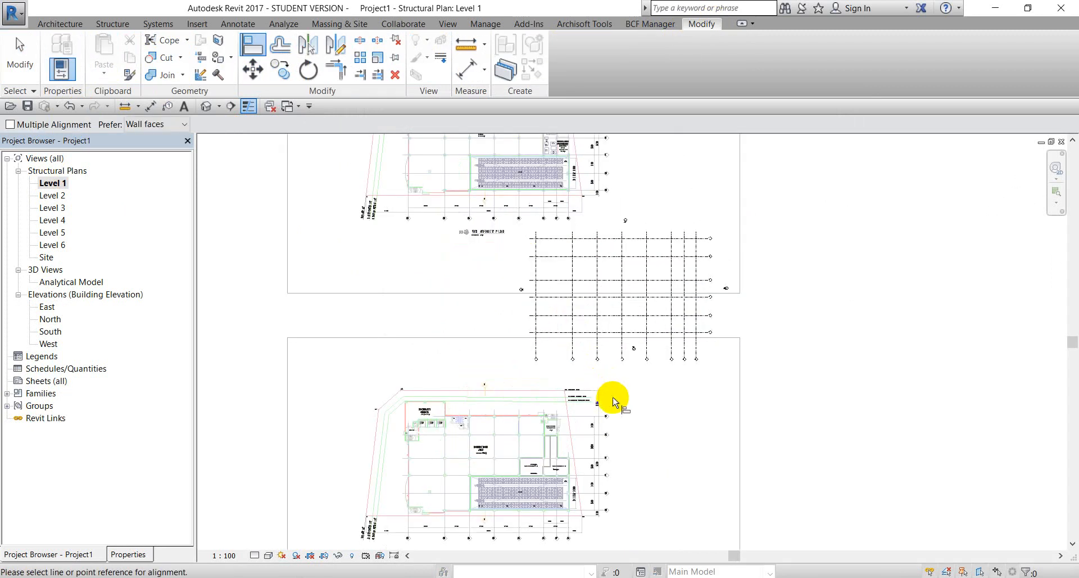
{"action": "scroll", "coordinate": [615, 401], "scroll_direction": "down", "scroll_amount": 5}
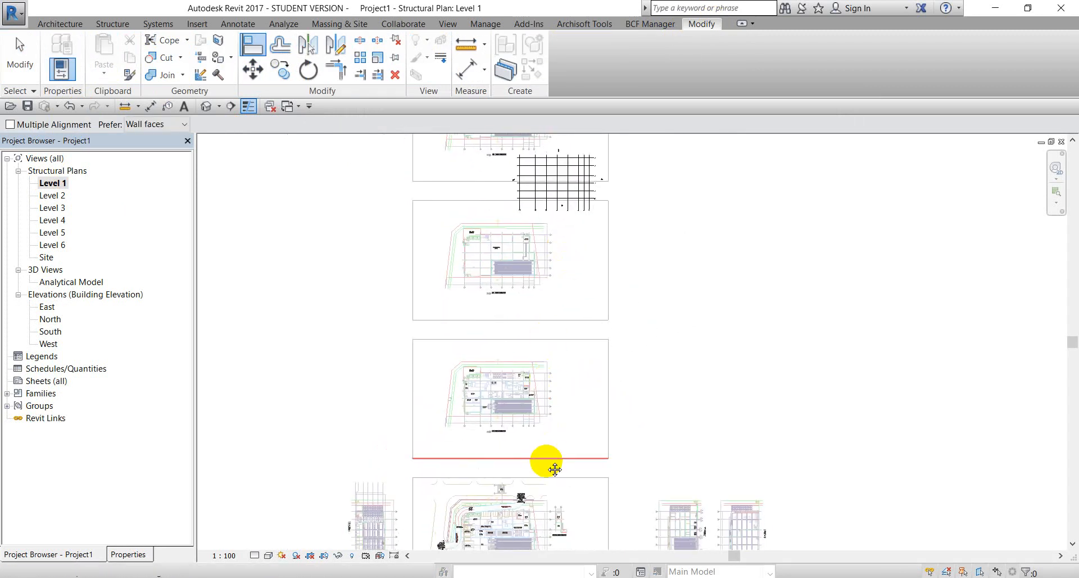
{"action": "scroll", "coordinate": [535, 402], "scroll_direction": "up", "scroll_amount": 2}
{"action": "scroll", "coordinate": [536, 417], "scroll_direction": "up", "scroll_amount": 2}
{"action": "scroll", "coordinate": [537, 417], "scroll_direction": "up", "scroll_amount": 2}
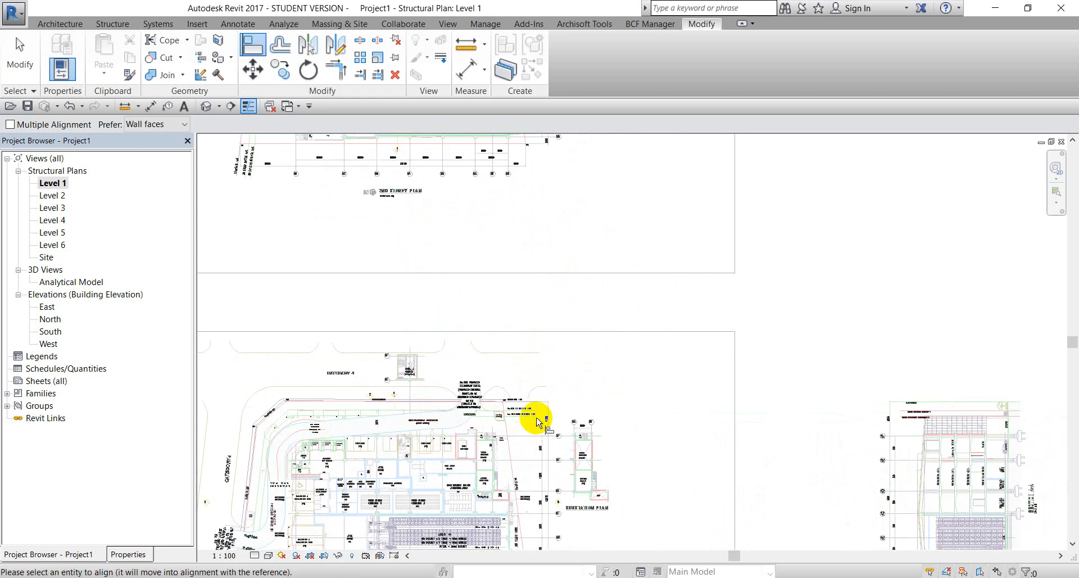
{"action": "scroll", "coordinate": [540, 416], "scroll_direction": "down", "scroll_amount": 5}
{"action": "scroll", "coordinate": [544, 180], "scroll_direction": "up", "scroll_amount": 5}
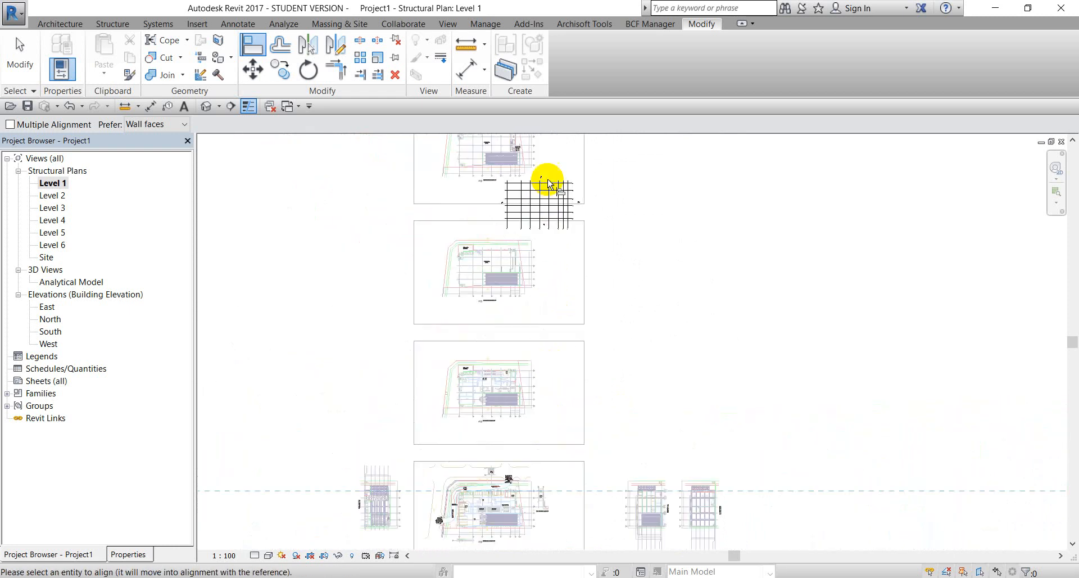
{"action": "left_click", "coordinate": [538, 176]}
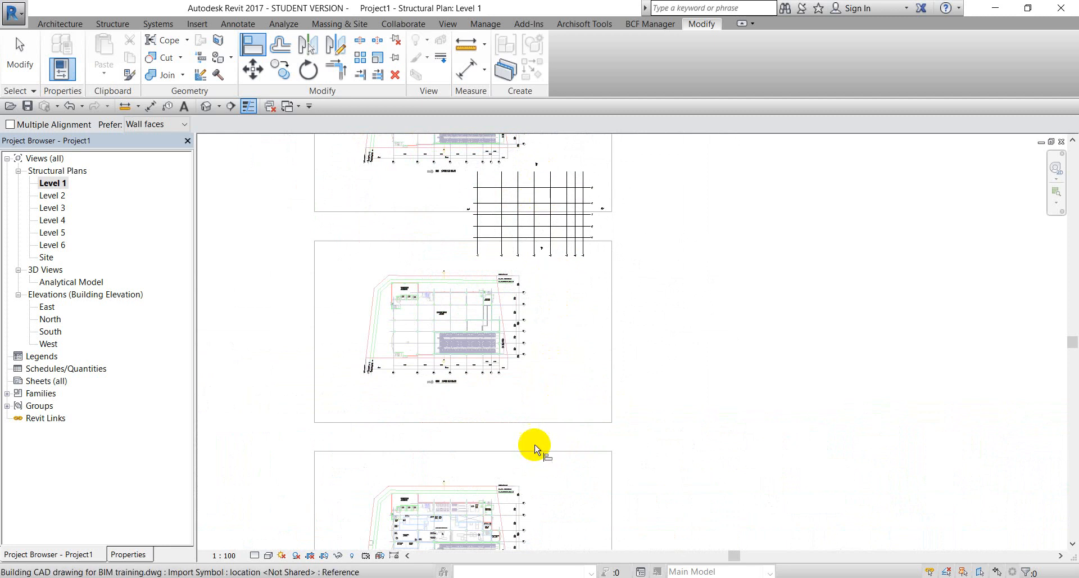
{"action": "key", "text": "Escape"}
{"action": "key", "text": "Escape"}
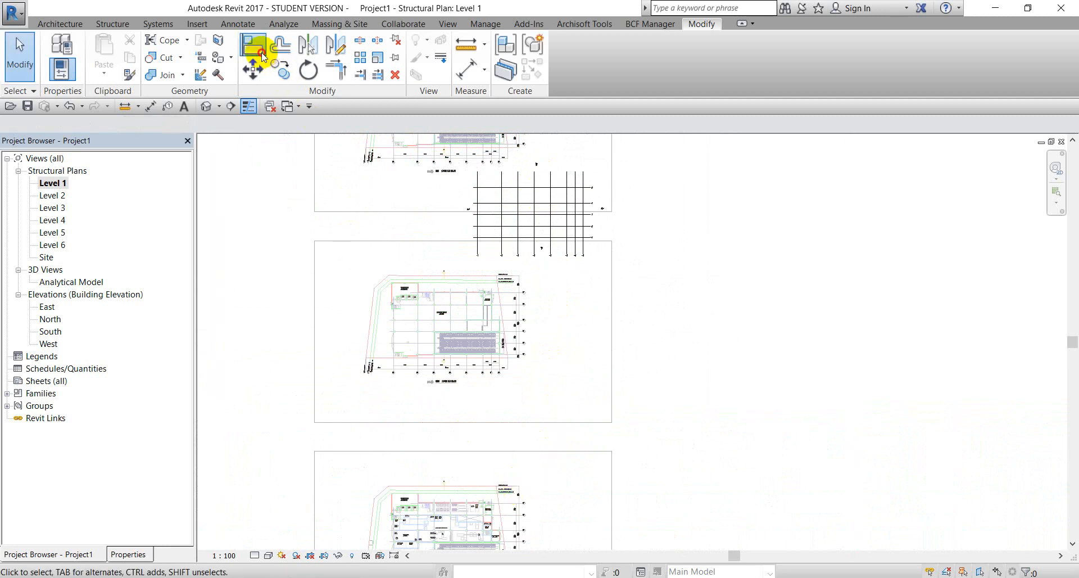
{"action": "left_click", "coordinate": [263, 55]}
{"action": "middle_click_drag", "start_coordinate": [518, 475], "coordinate": [508, 308]}
{"action": "scroll", "coordinate": [489, 349], "scroll_direction": "up", "scroll_amount": 2}
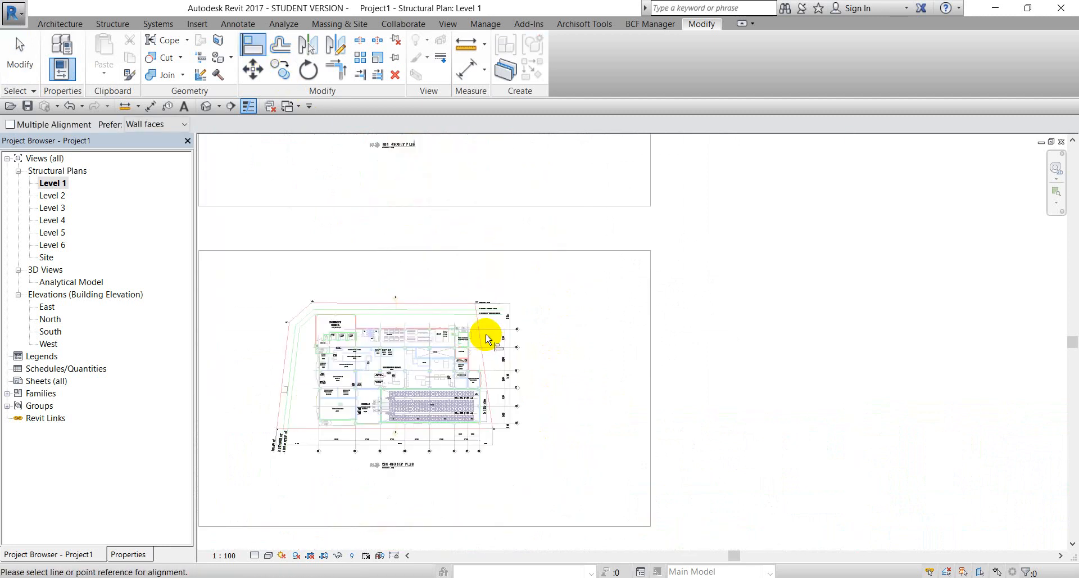
{"action": "scroll", "coordinate": [486, 338], "scroll_direction": "up", "scroll_amount": 4}
{"action": "left_click", "coordinate": [490, 308]}
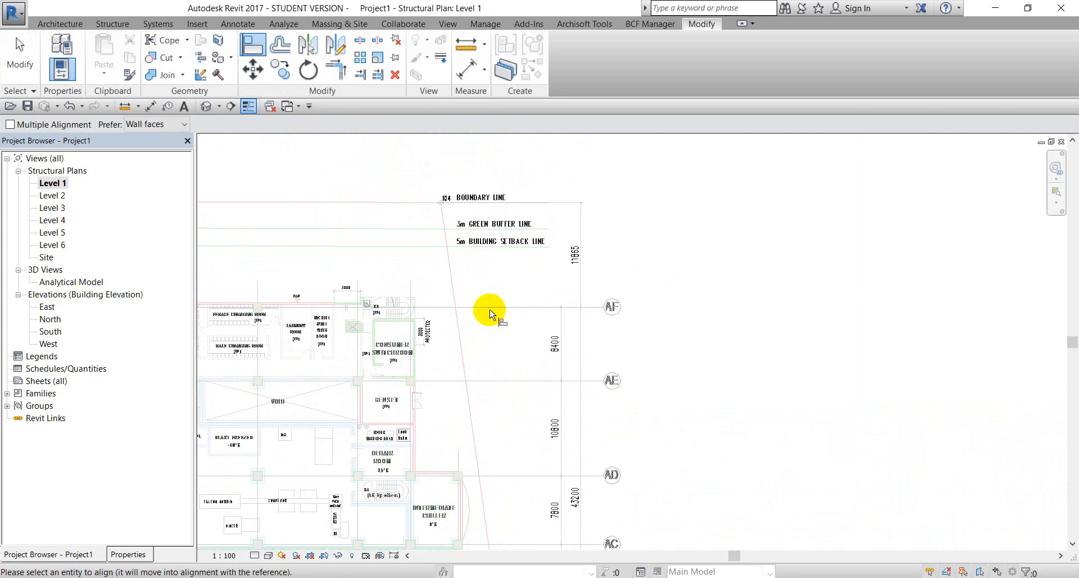
{"action": "scroll", "coordinate": [489, 360], "scroll_direction": "down", "scroll_amount": 6}
{"action": "key", "text": "Escape"}
{"action": "key", "text": "Escape"}
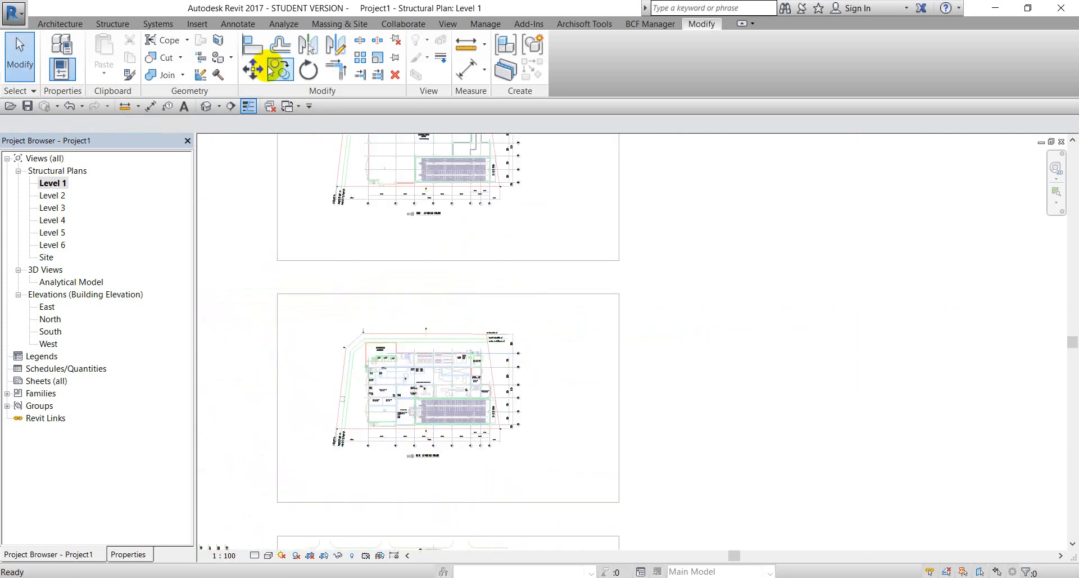
- Try to align the linked drawing from the grid lines, cancel it, and undo the uppermost grid line's alignment
{"action": "left_click", "coordinate": [254, 48]}
{"action": "scroll", "coordinate": [547, 221], "scroll_direction": "down", "scroll_amount": 2}
{"action": "middle_click_drag", "start_coordinate": [547, 220], "coordinate": [526, 397]}
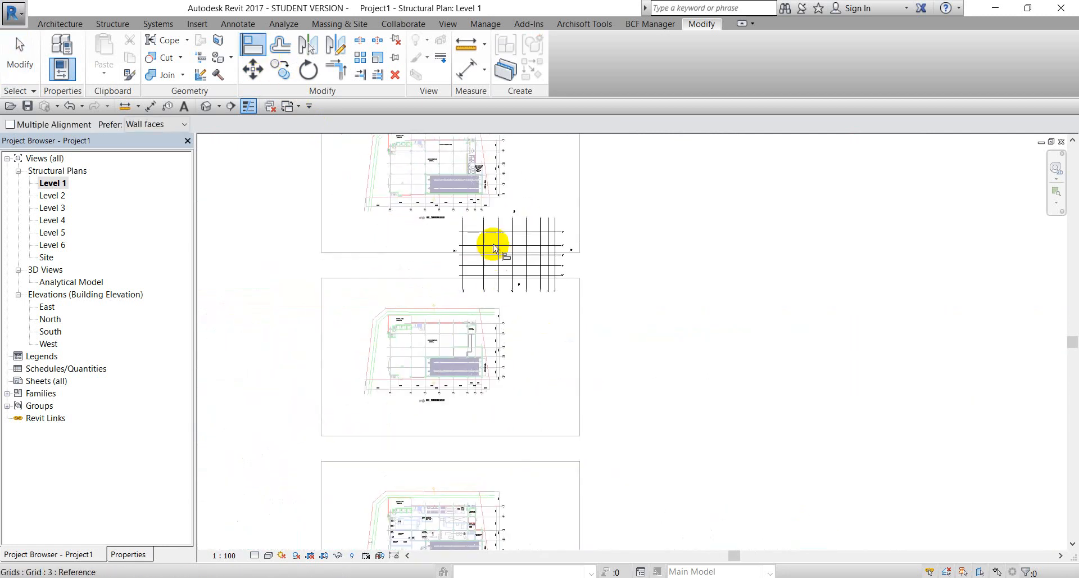
{"action": "left_click", "coordinate": [489, 232]}
{"action": "middle_click_drag", "start_coordinate": [612, 339], "coordinate": [608, 184]}
{"action": "middle_click_drag", "start_coordinate": [557, 339], "coordinate": [559, 213]}
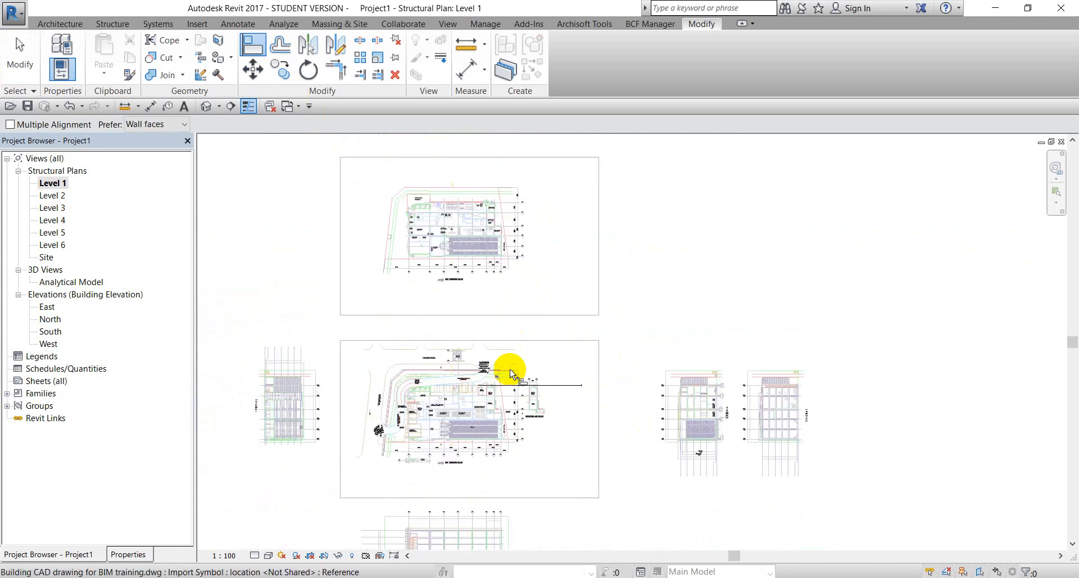
{"action": "scroll", "coordinate": [510, 373], "scroll_direction": "up", "scroll_amount": 5}
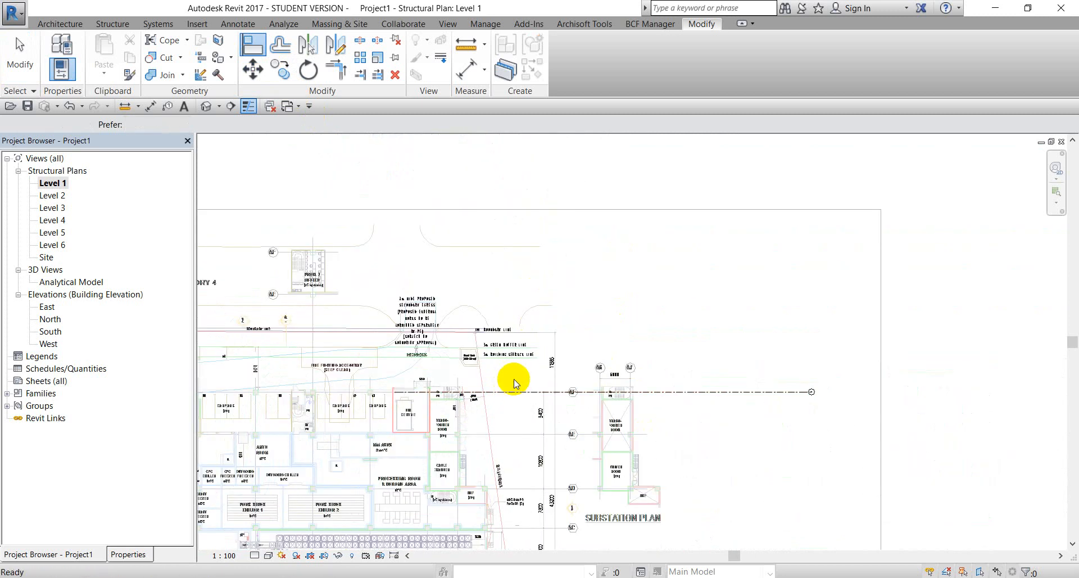
{"action": "key", "text": "Escape"}
{"action": "key", "text": "Escape"}
{"action": "scroll", "coordinate": [518, 379], "scroll_direction": "down", "scroll_amount": 5}
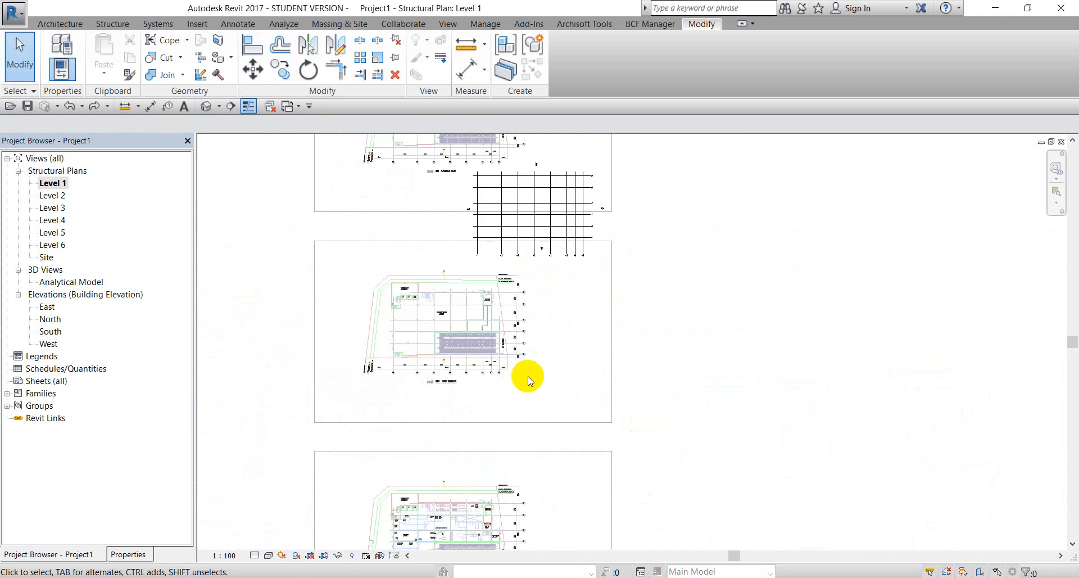
- Switch back to Autodesk Revit and check the grids against the linked drawing's 1st storey plan on Level 1
{"action": "middle_click_drag", "start_coordinate": [555, 468], "coordinate": [576, 364]}
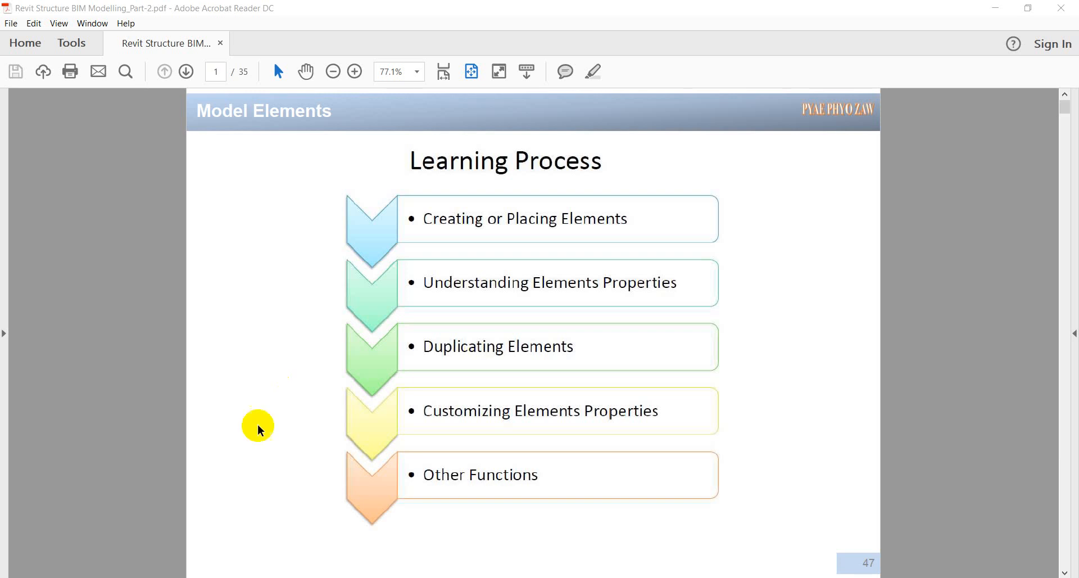
{"action": "left_click", "coordinate": [575, 577]}
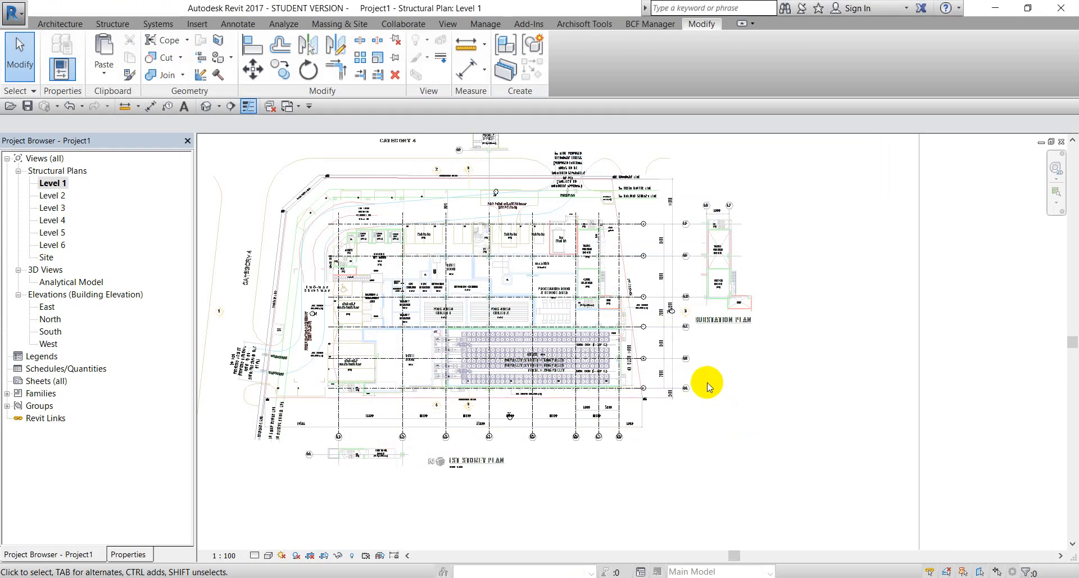
{"action": "scroll", "coordinate": [691, 362], "scroll_direction": "up", "scroll_amount": 1}
{"action": "middle_click_drag", "start_coordinate": [691, 363], "coordinate": [762, 392]}
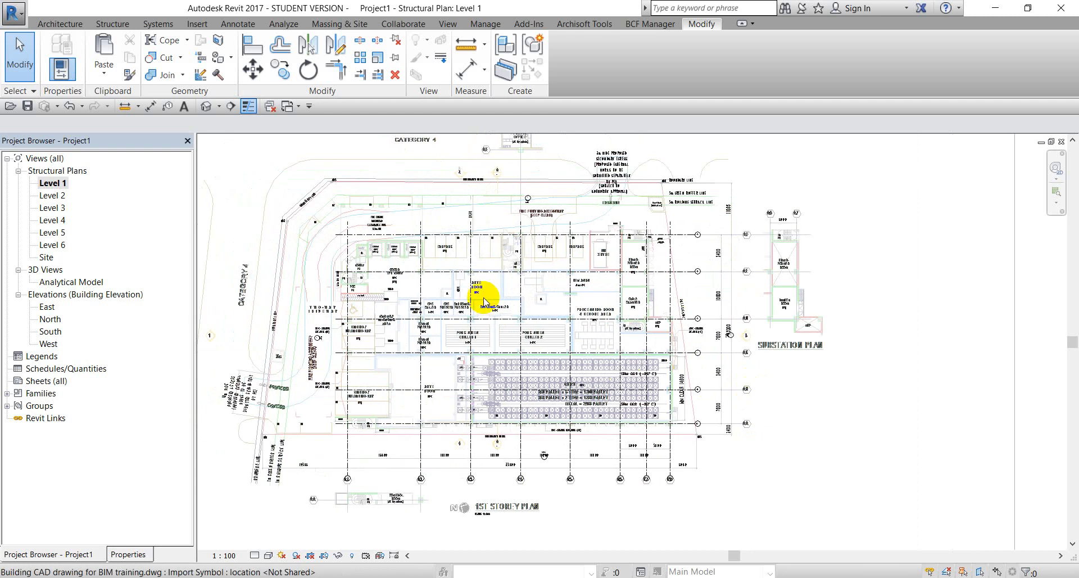
- Hide the linked CAD drawing as an element in the Level 1 plan and undo the hiding
{"action": "left_click", "coordinate": [779, 291]}
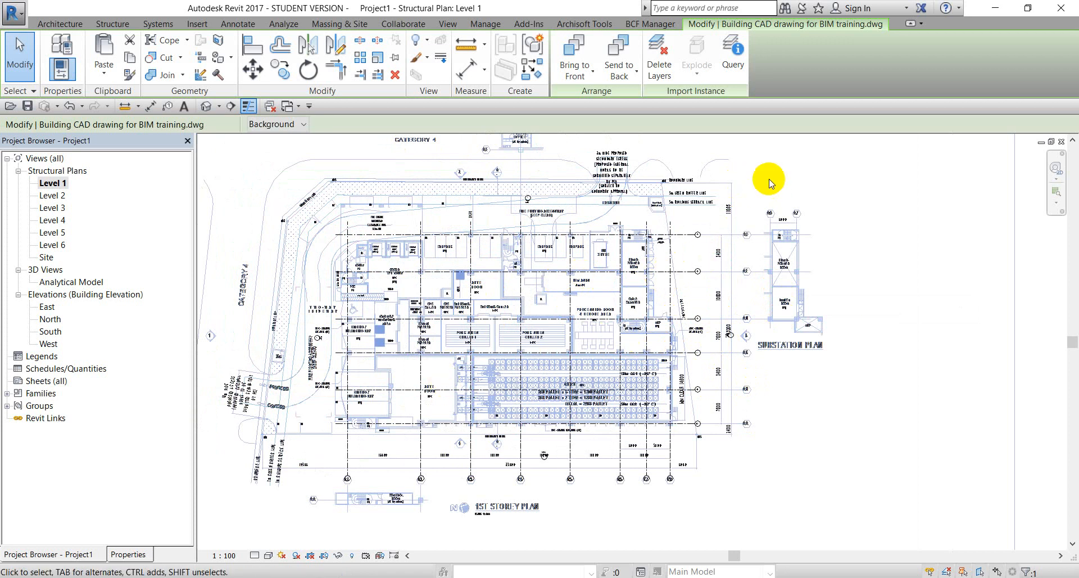
{"action": "right_click", "coordinate": [755, 163]}
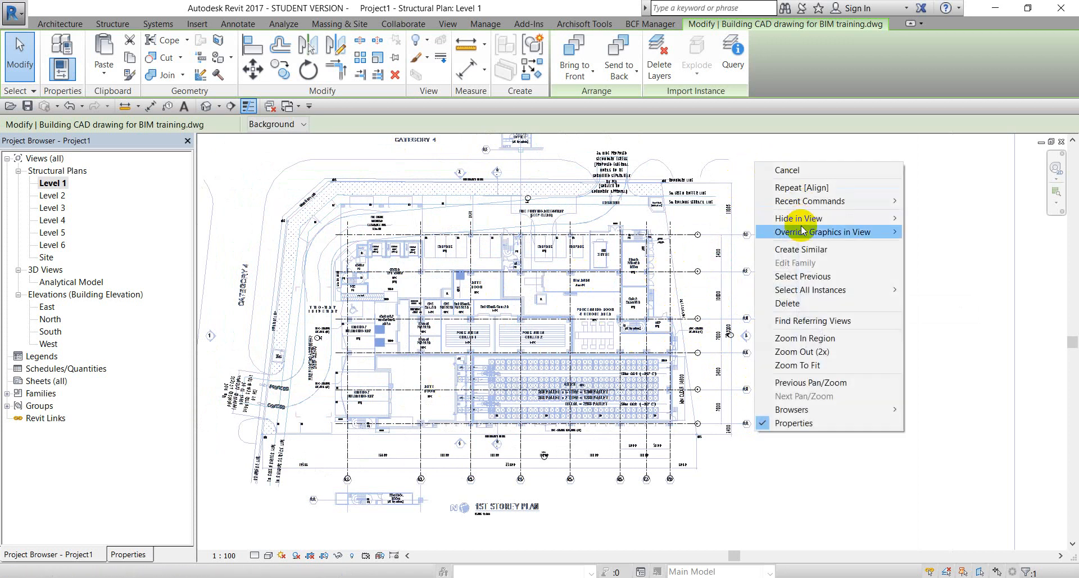
{"action": "mouse_move", "coordinate": [806, 218]}
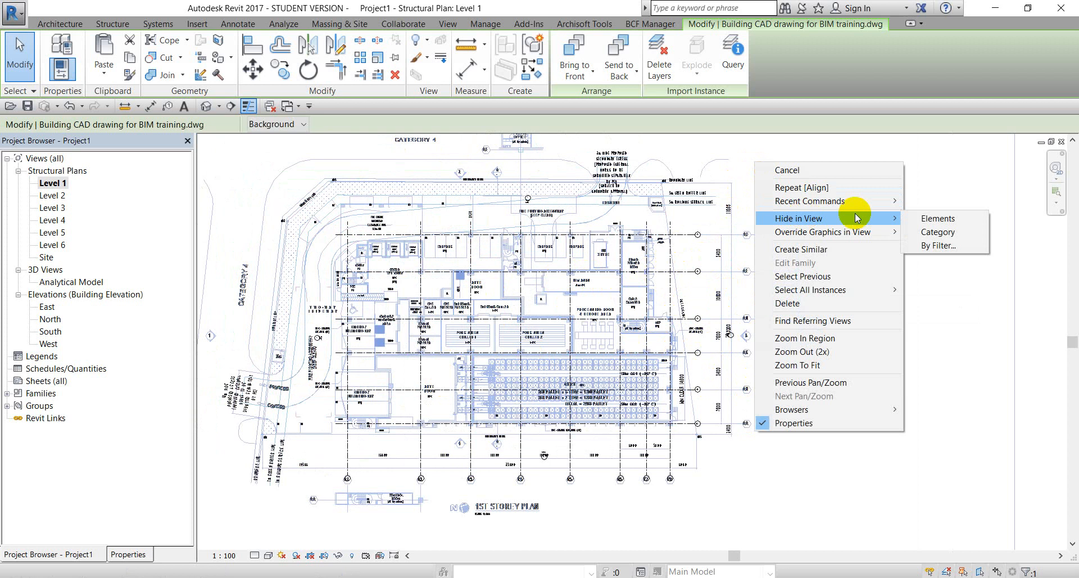
{"action": "left_click", "coordinate": [916, 221]}
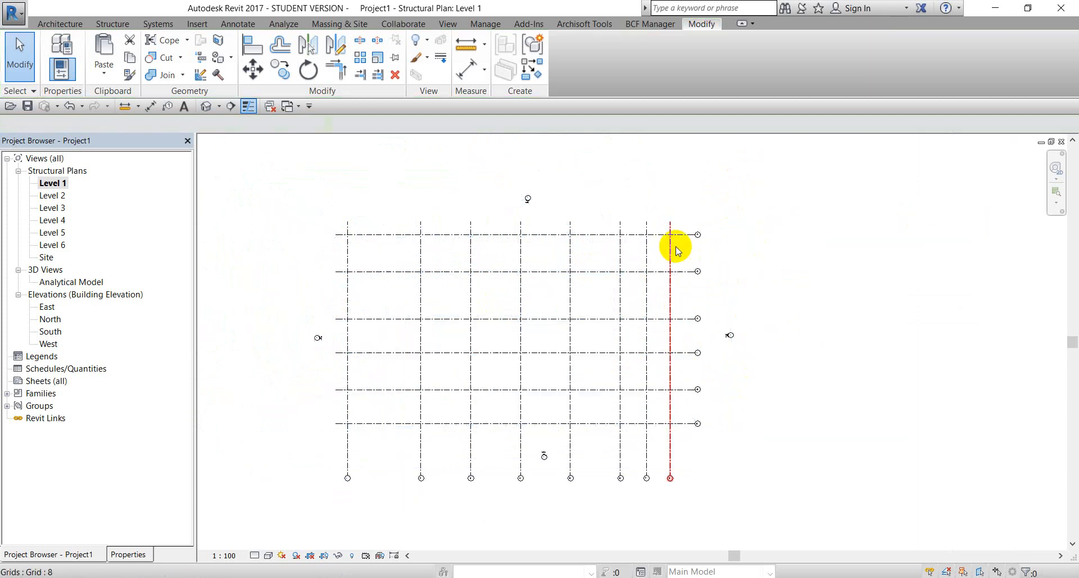
{"action": "left_click", "coordinate": [69, 105]}
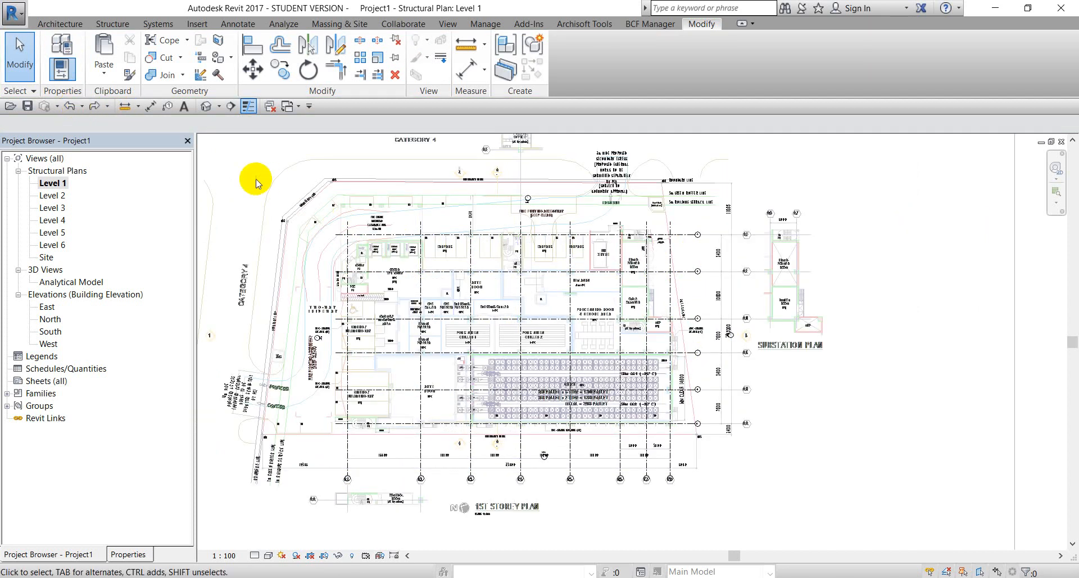
- Turn off the visibility of the Building CAD drawing imported category in the Level 1 Visibility/Graphic Overrides
{"action": "key", "text": "v"}
{"action": "key", "text": "g"}
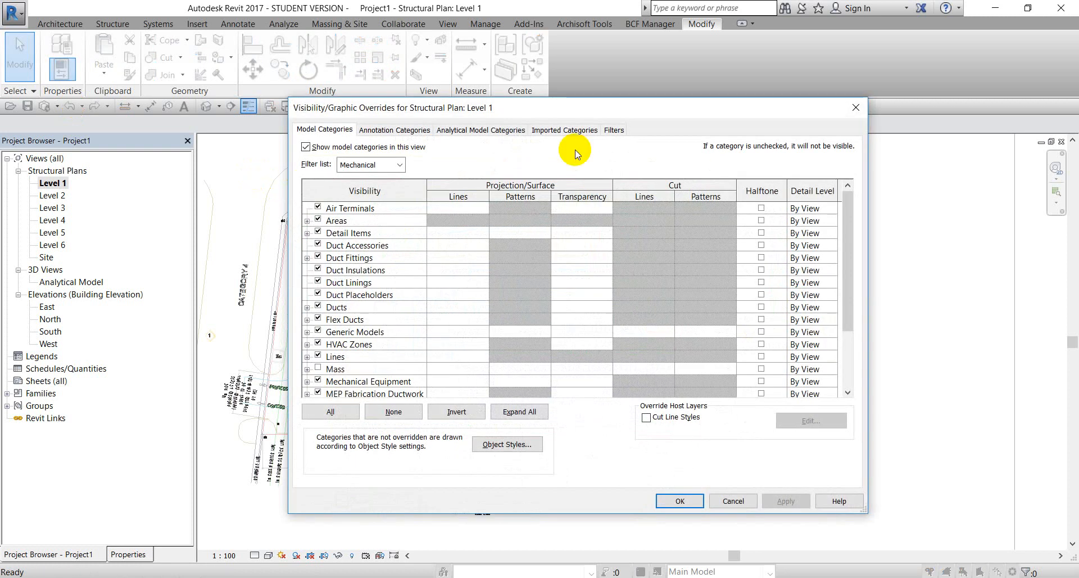
{"action": "left_click", "coordinate": [571, 130]}
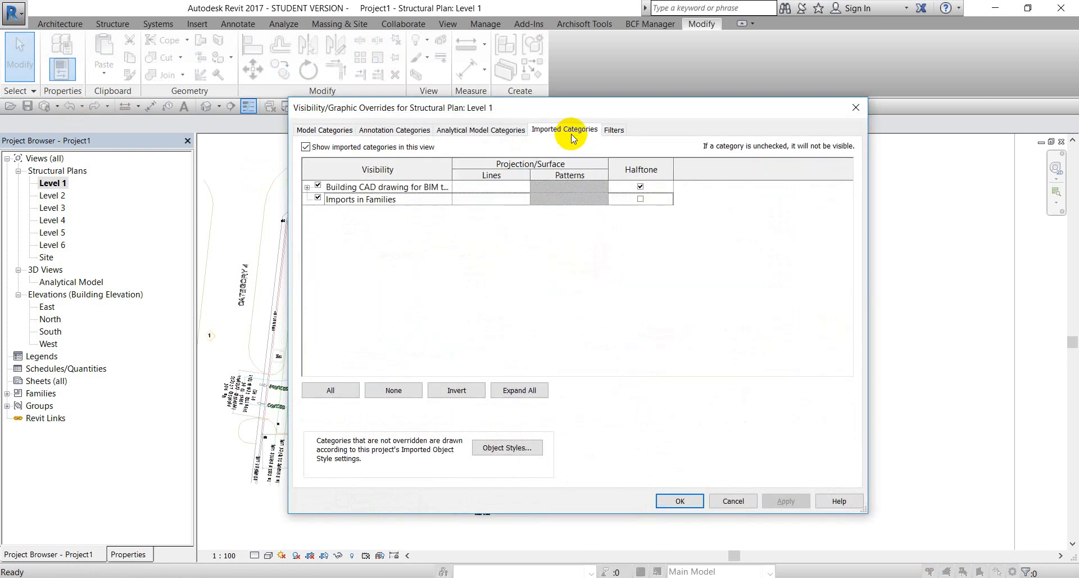
{"action": "left_click", "coordinate": [319, 186]}
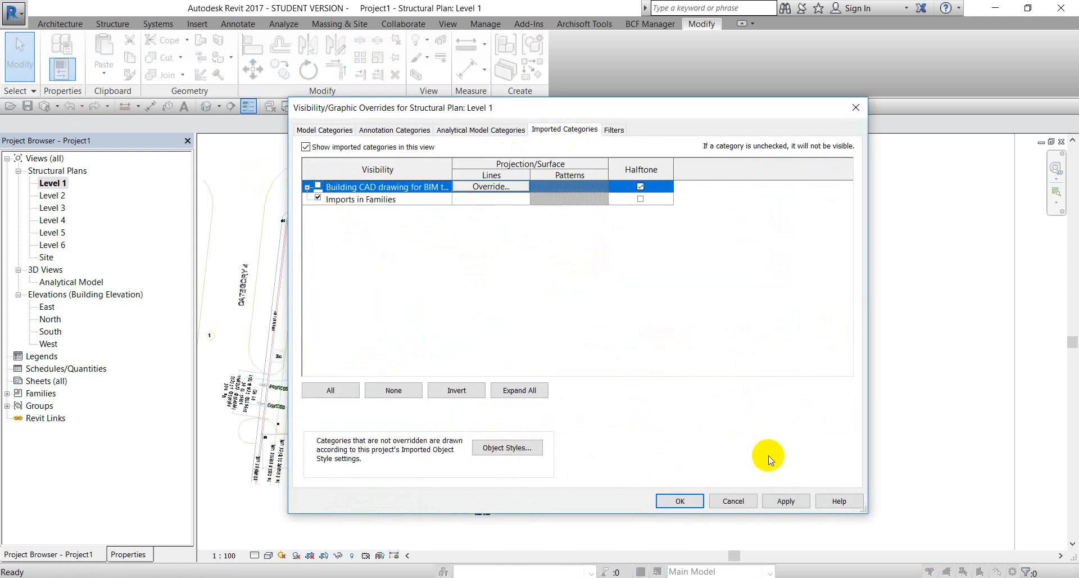
{"action": "left_click", "coordinate": [785, 500]}
{"action": "left_click", "coordinate": [697, 501]}
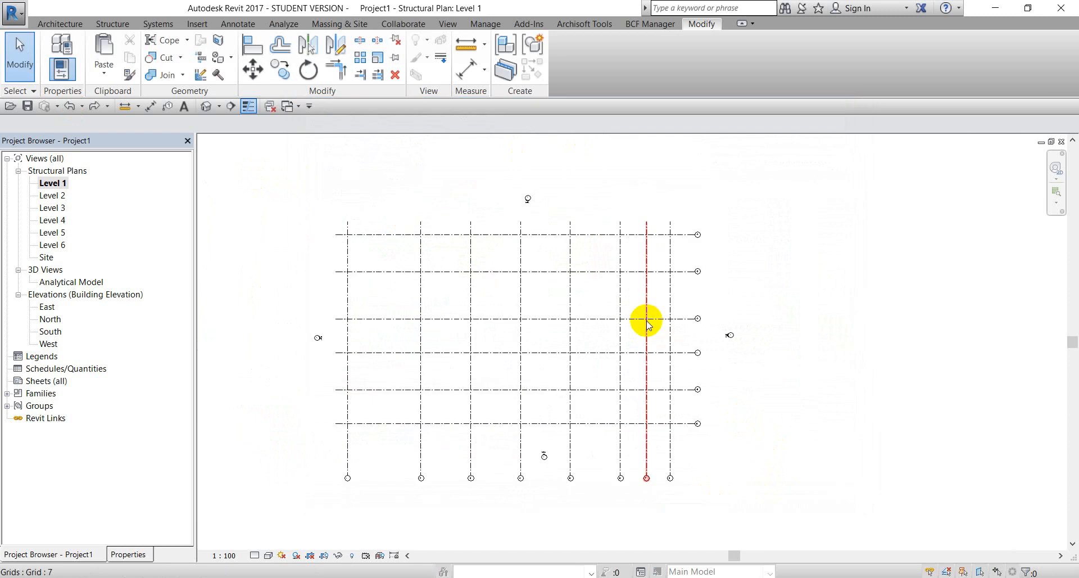
{"action": "scroll", "coordinate": [730, 362], "scroll_direction": "down", "scroll_amount": 2}
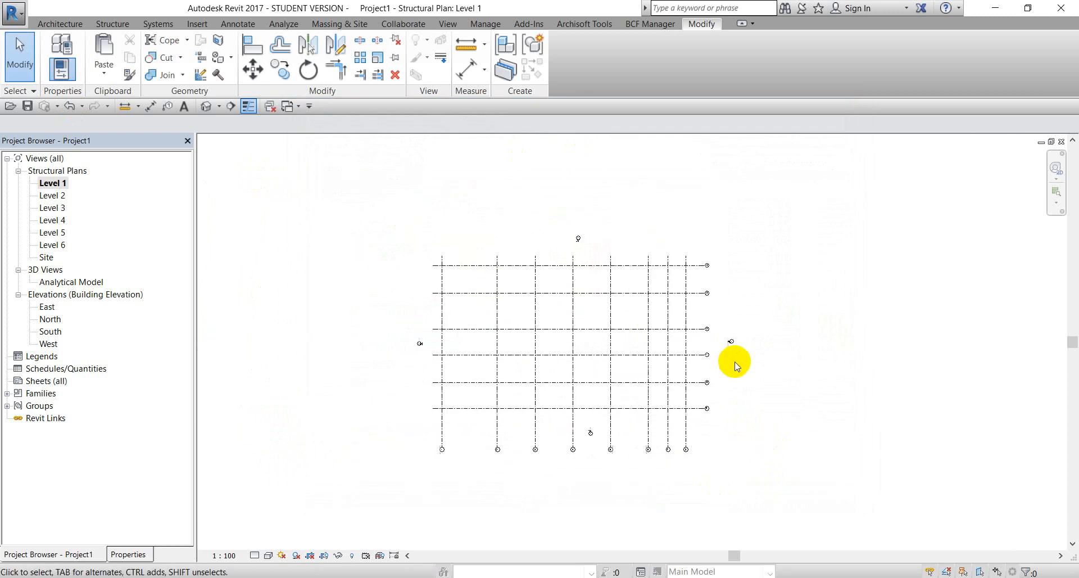
{"action": "middle_click_drag", "start_coordinate": [729, 362], "coordinate": [689, 342]}
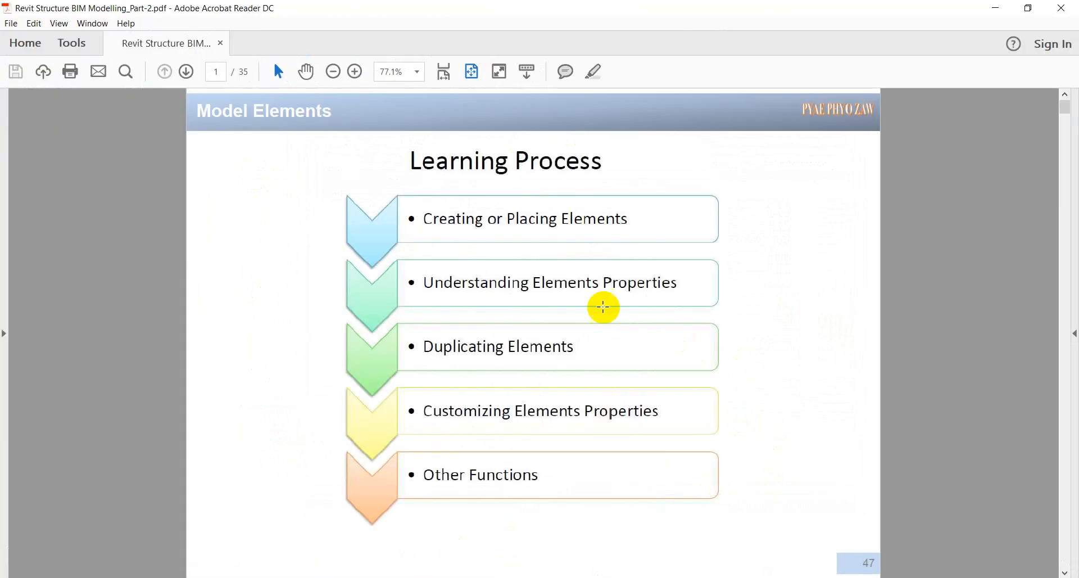
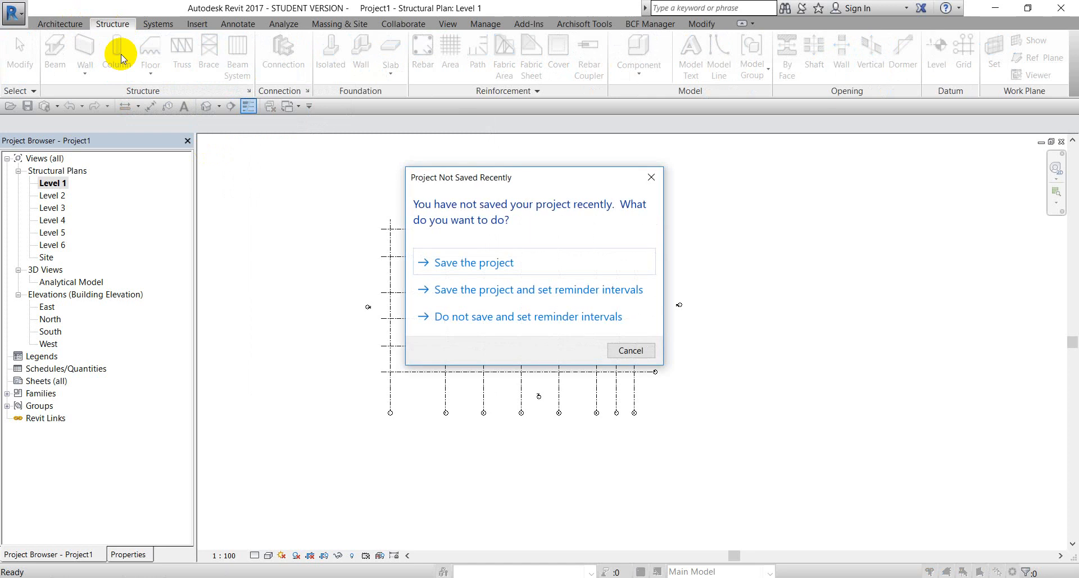
- Dismiss the save reminder, start placing vertical structural columns in Level 1 and set them to Height up to Level 2
{"action": "left_click", "coordinate": [626, 349]}
{"action": "key", "text": "c"}
{"action": "key", "text": "l"}
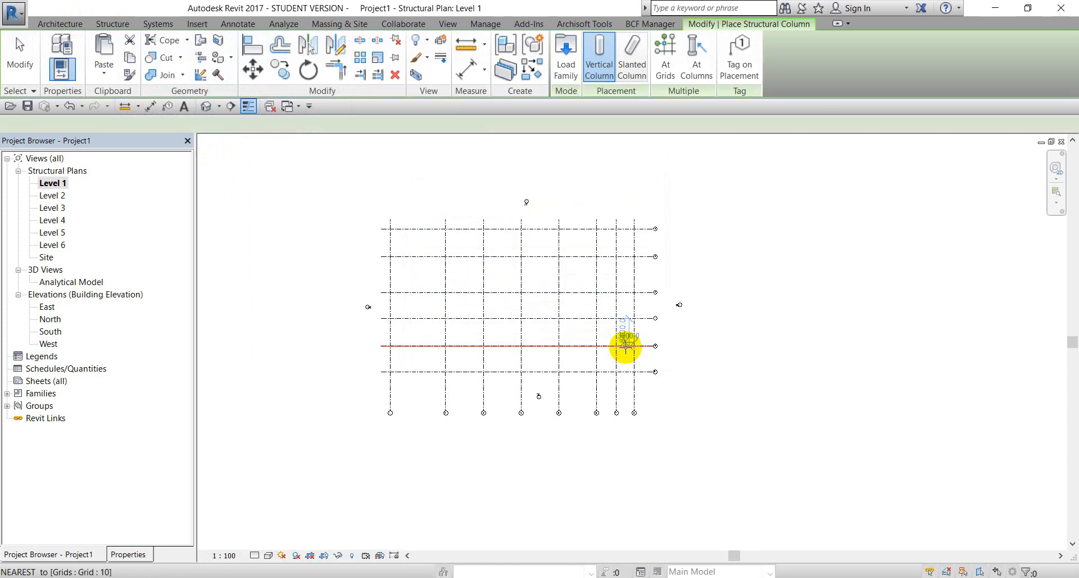
{"action": "scroll", "coordinate": [450, 270], "scroll_direction": "up", "scroll_amount": 3}
{"action": "scroll", "coordinate": [424, 268], "scroll_direction": "up", "scroll_amount": 2}
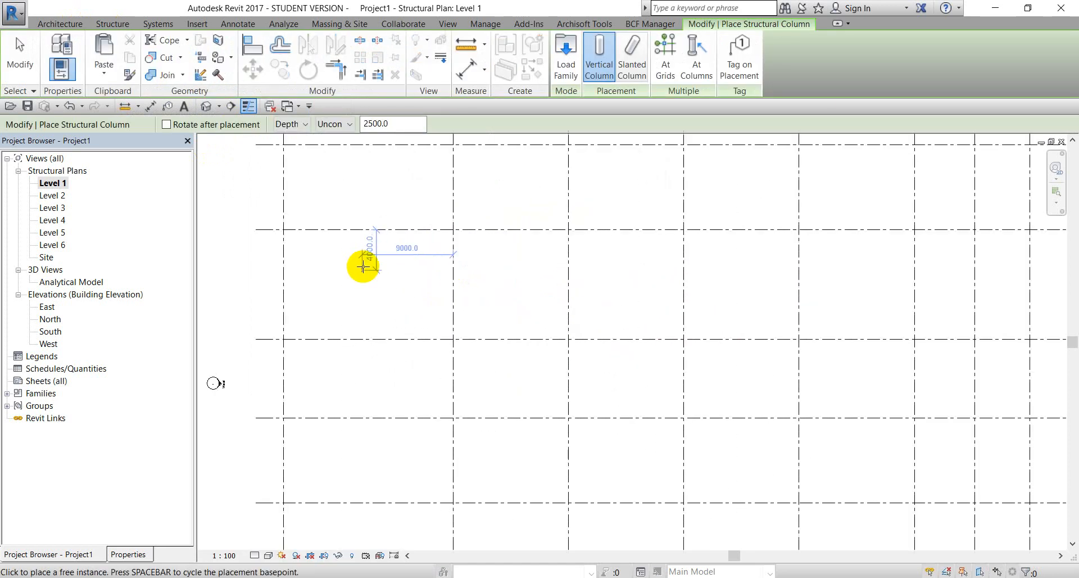
{"action": "middle_click_drag", "start_coordinate": [364, 265], "coordinate": [451, 279]}
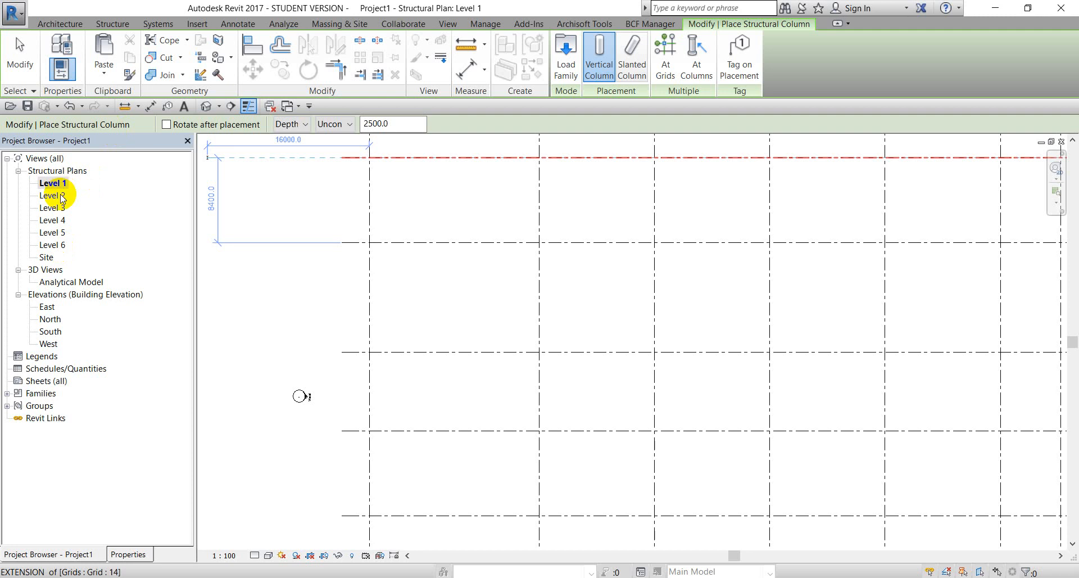
{"action": "left_click", "coordinate": [290, 124]}
{"action": "left_click", "coordinate": [291, 146]}
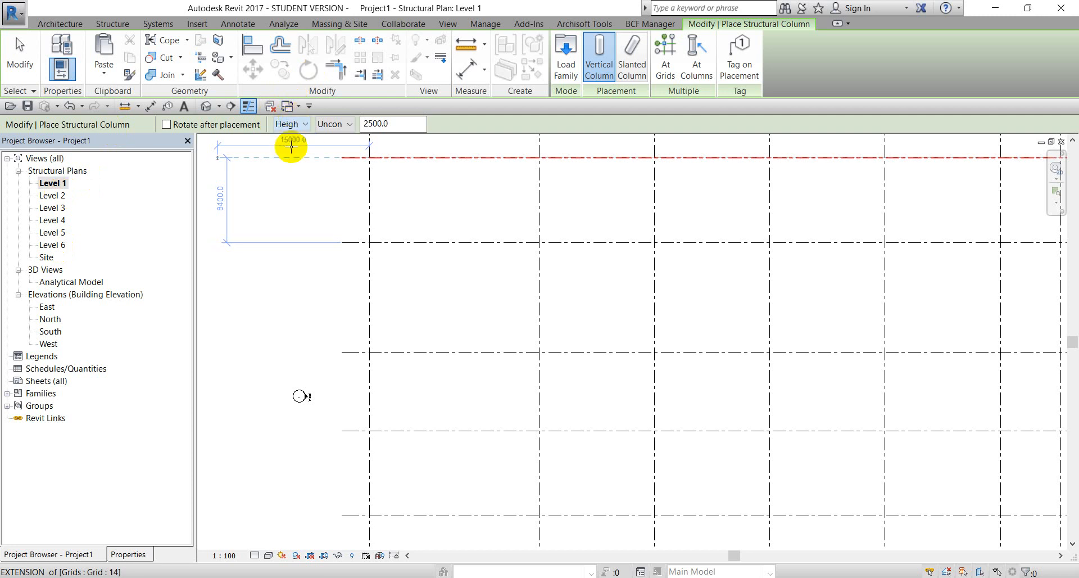
{"action": "left_click", "coordinate": [343, 125]}
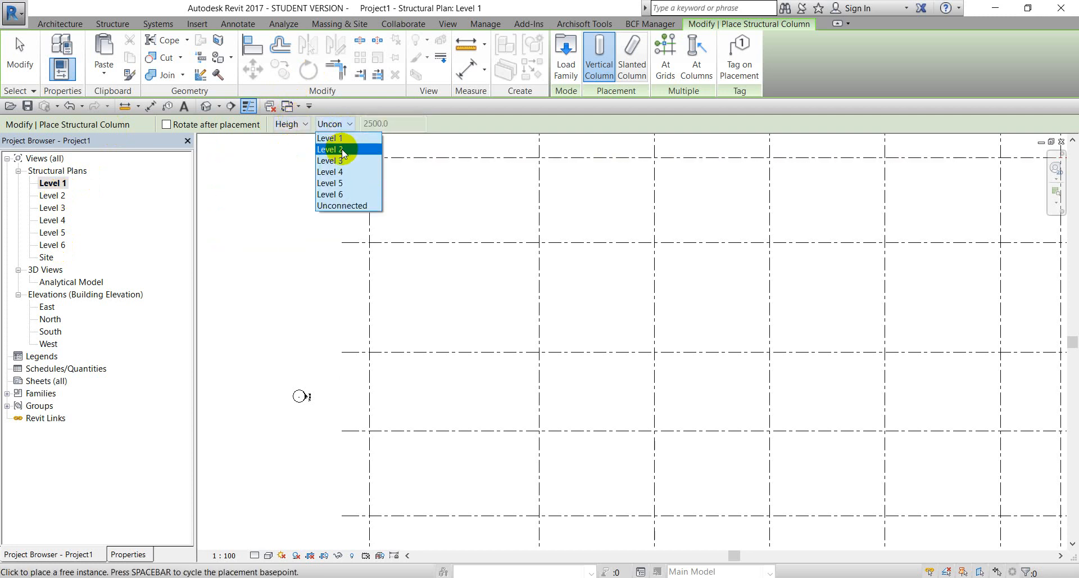
{"action": "left_click", "coordinate": [343, 150]}
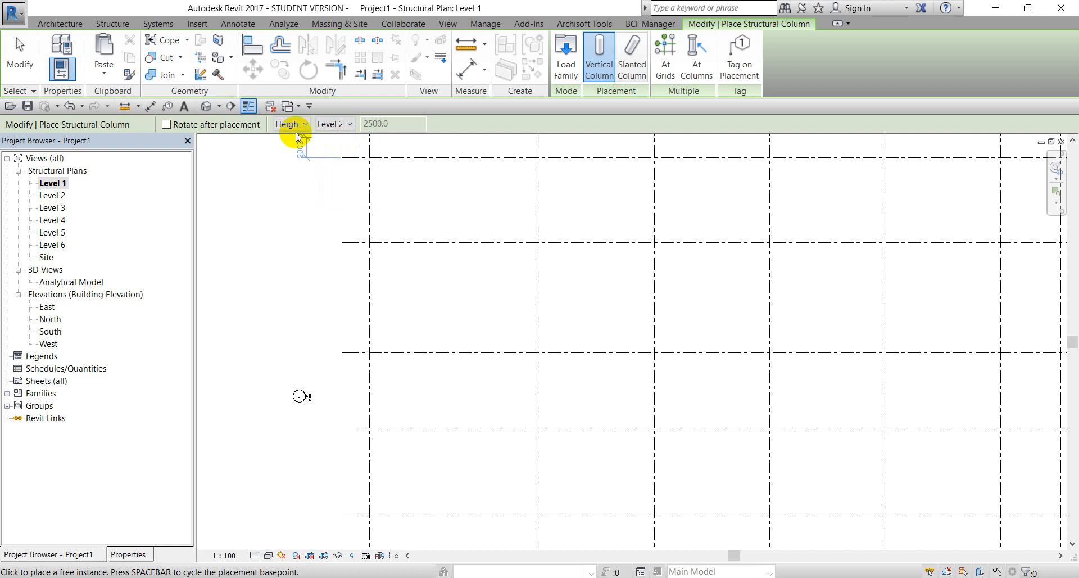
- Set the type of the structural column being placed to H-Wide Flange-Column H890x299x15
{"action": "scroll", "coordinate": [308, 217], "scroll_direction": "up", "scroll_amount": 2}
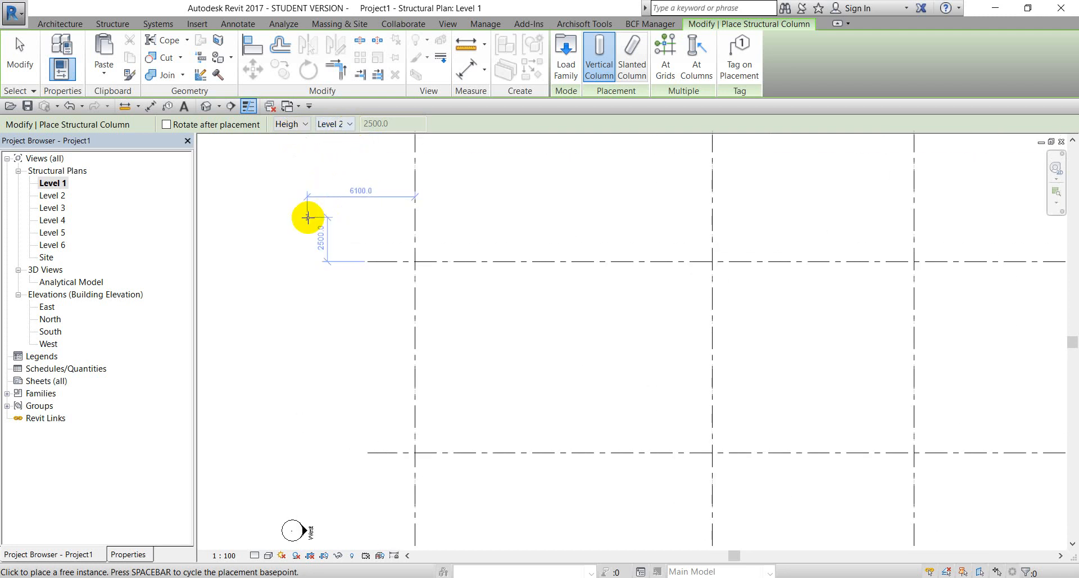
{"action": "scroll", "coordinate": [308, 217], "scroll_direction": "up", "scroll_amount": 5}
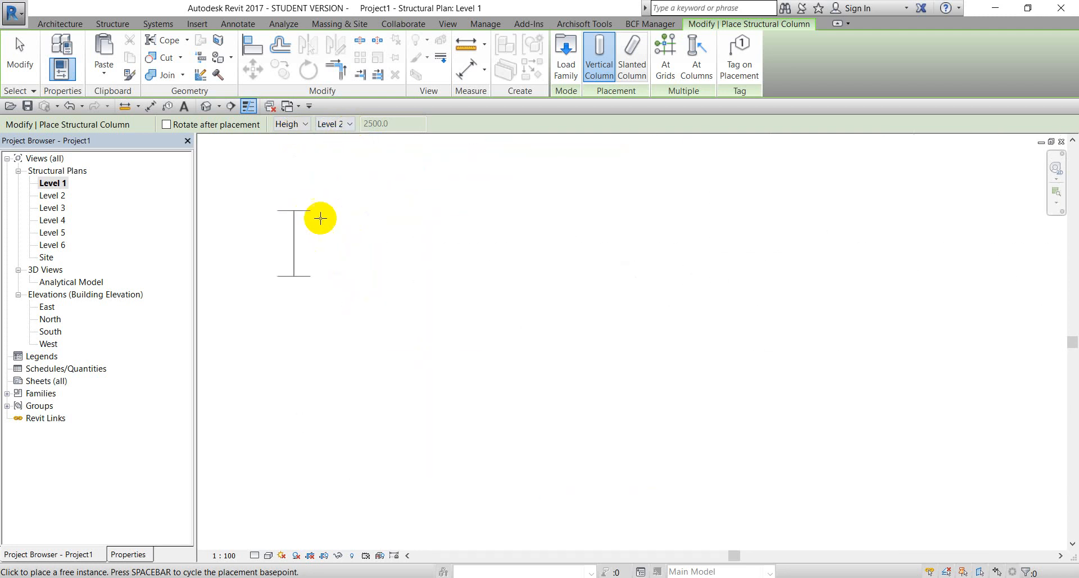
{"action": "left_click", "coordinate": [360, 239]}
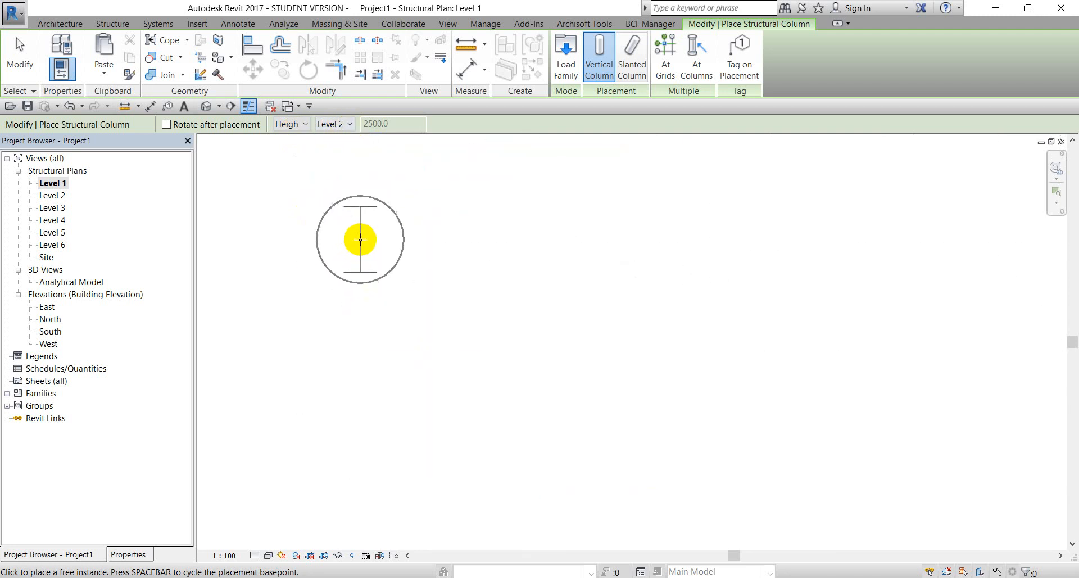
{"action": "left_click", "coordinate": [361, 239]}
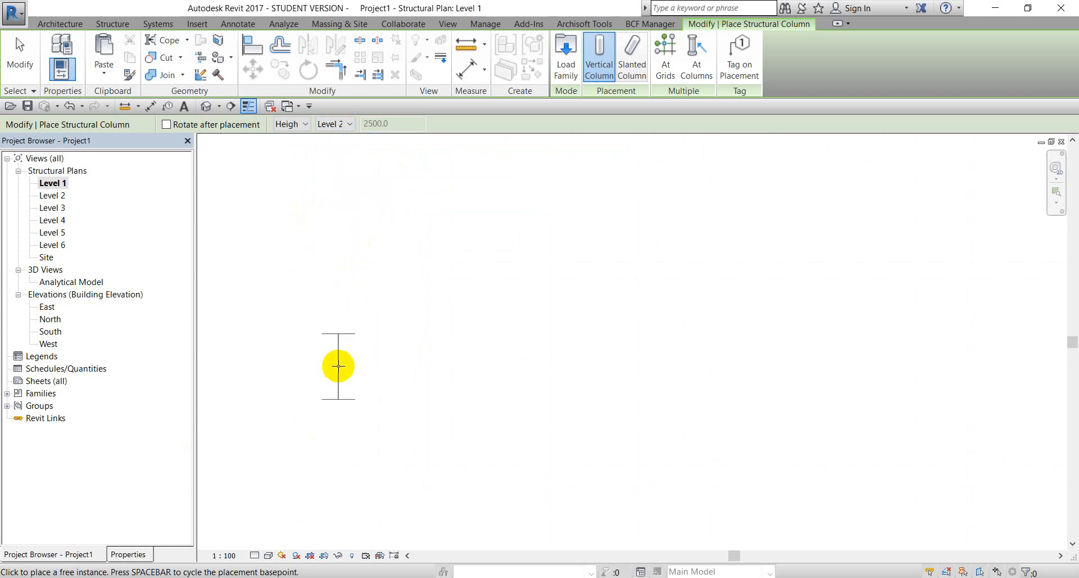
{"action": "left_click", "coordinate": [131, 554]}
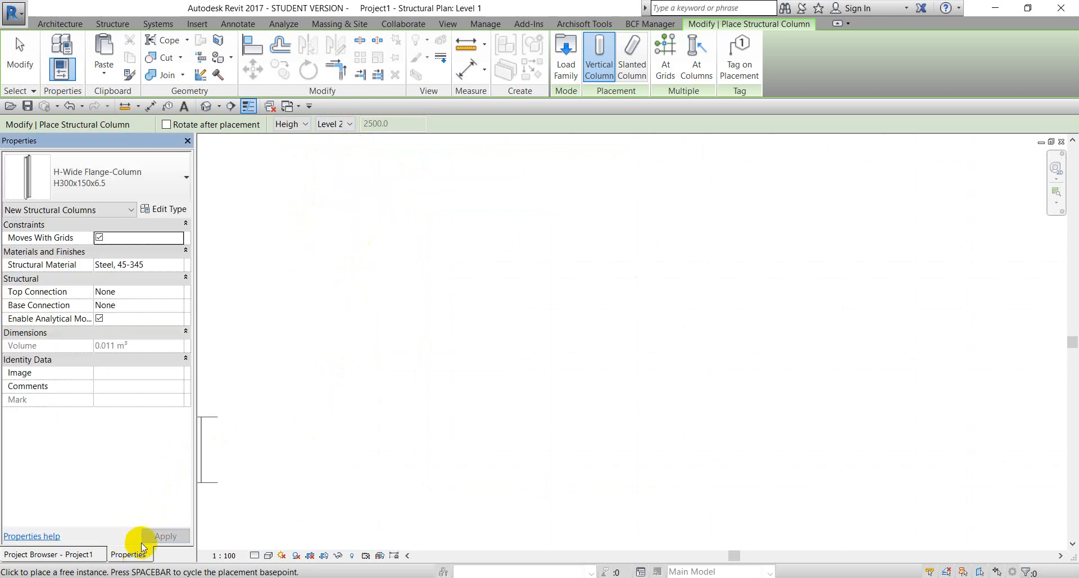
{"action": "left_click", "coordinate": [130, 183]}
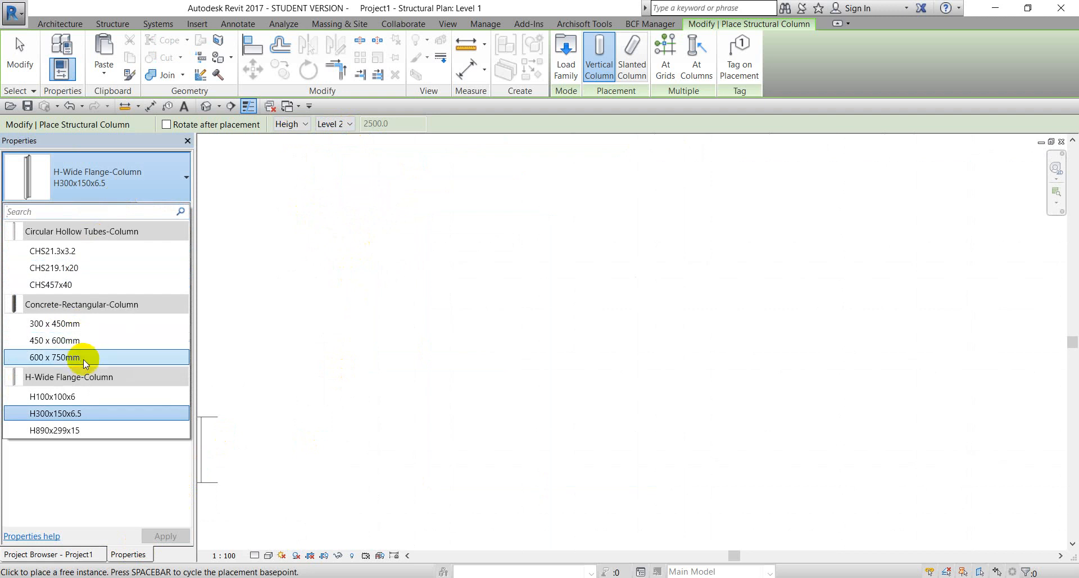
{"action": "left_click", "coordinate": [87, 430]}
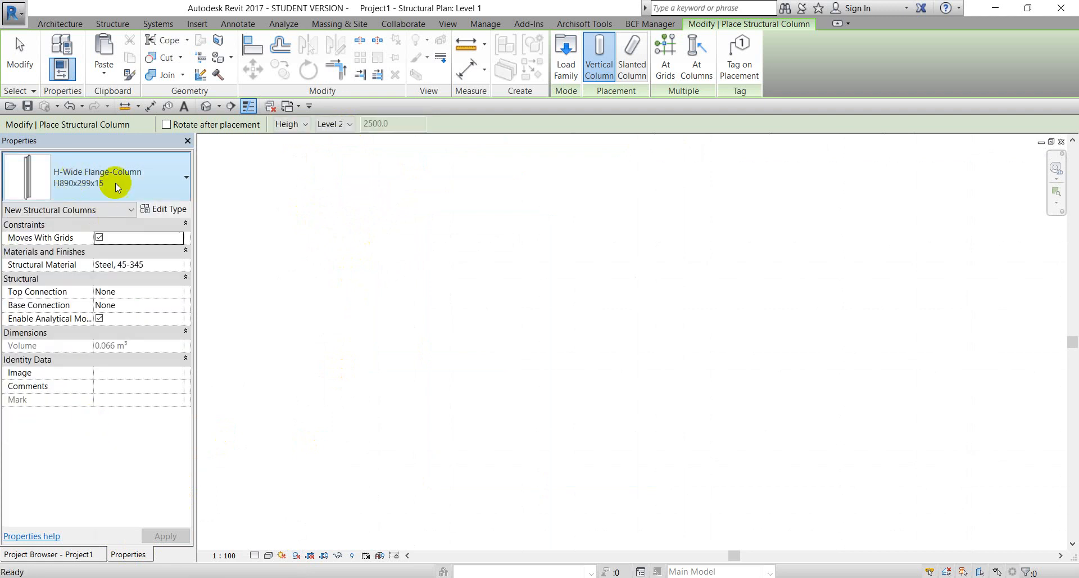
- Rotate the H890x299x15 column preview repeatedly between its upright and sideways orientations before placement
{"action": "scroll", "coordinate": [417, 314], "scroll_direction": "down", "scroll_amount": 7}
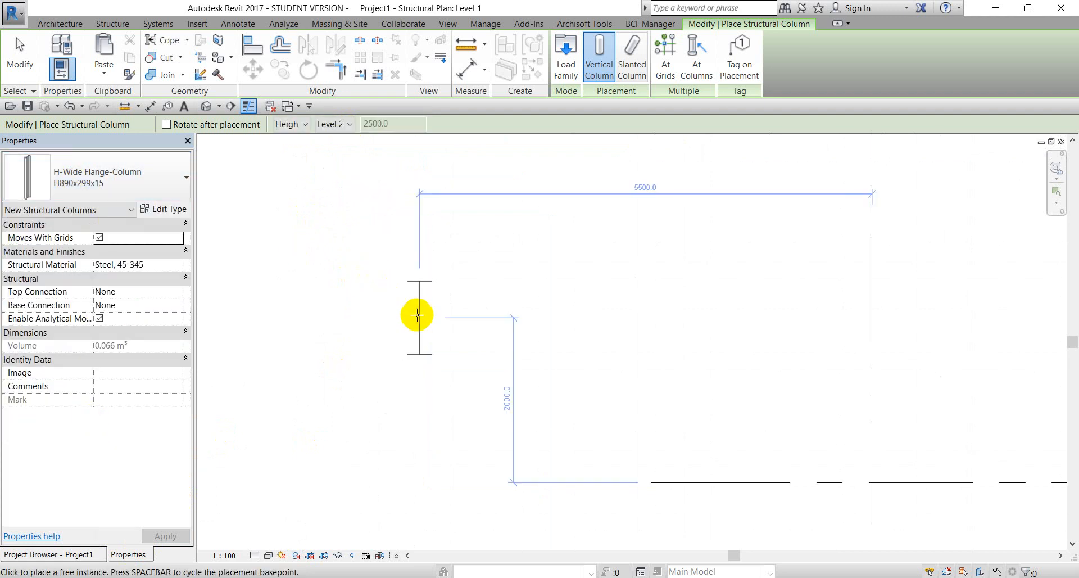
{"action": "scroll", "coordinate": [417, 315], "scroll_direction": "up", "scroll_amount": 4}
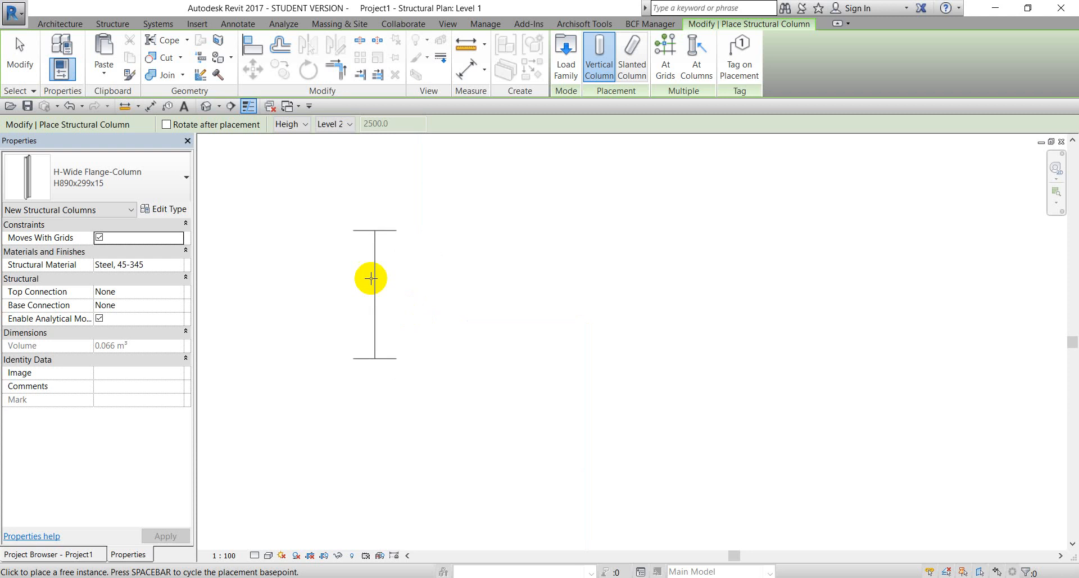
{"action": "scroll", "coordinate": [426, 291], "scroll_direction": "down", "scroll_amount": 4}
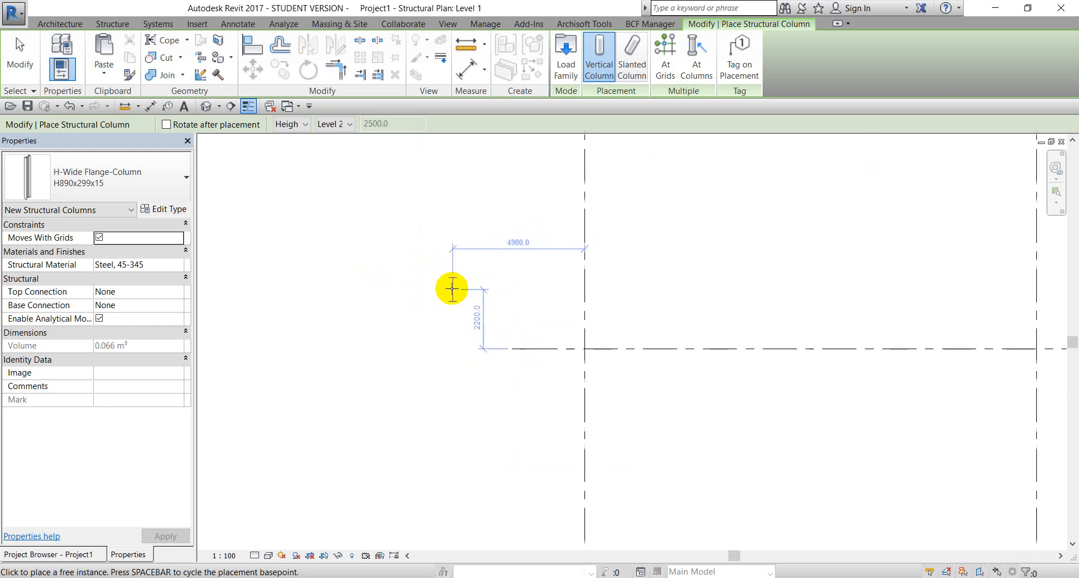
{"action": "scroll", "coordinate": [450, 287], "scroll_direction": "up", "scroll_amount": 5}
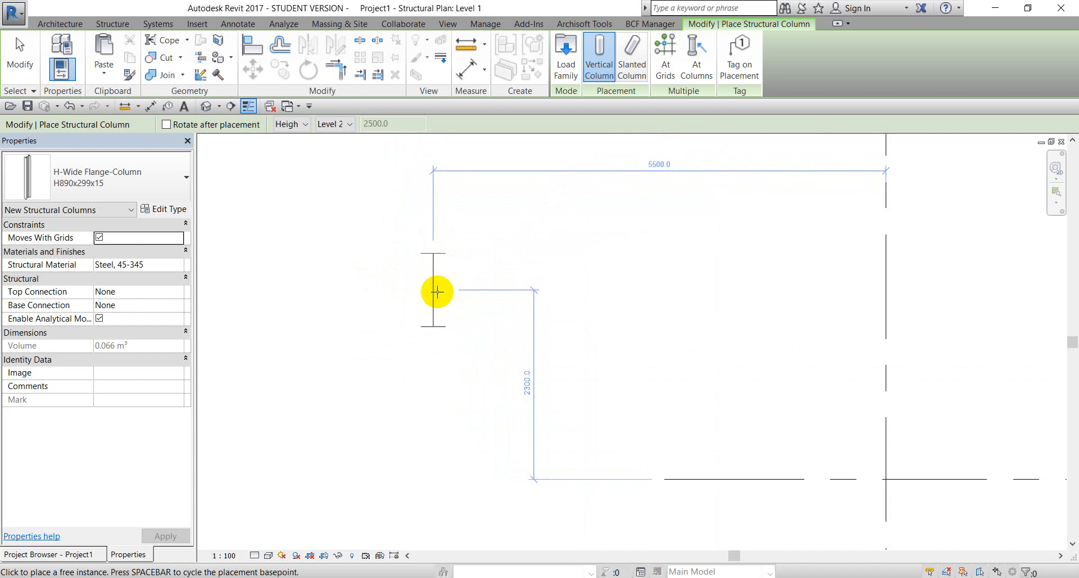
{"action": "key", "text": "space"}
{"action": "key", "text": "space"}
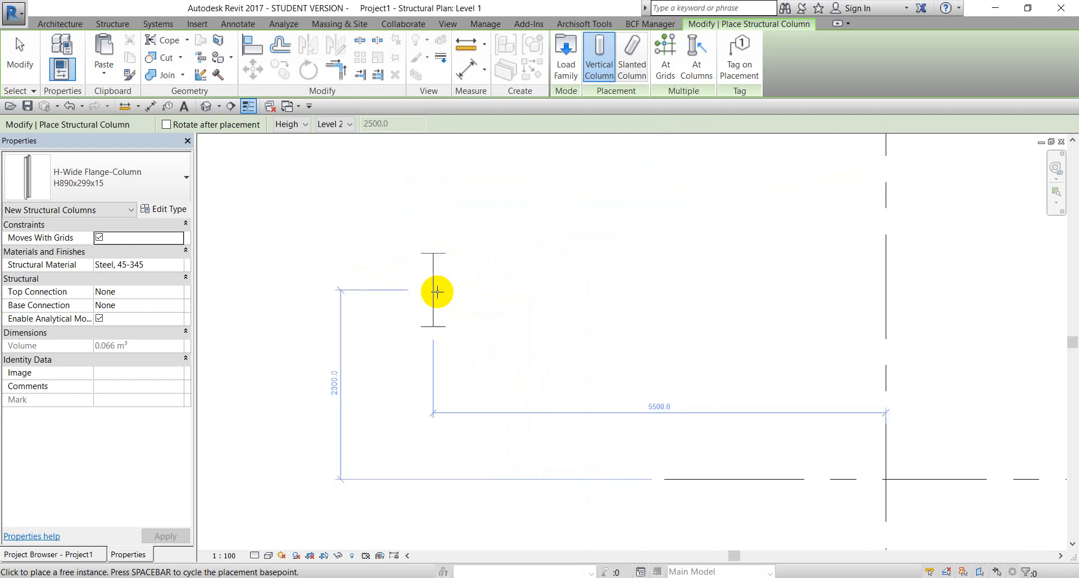
{"action": "key", "text": "space"}
{"action": "key", "text": "space"}
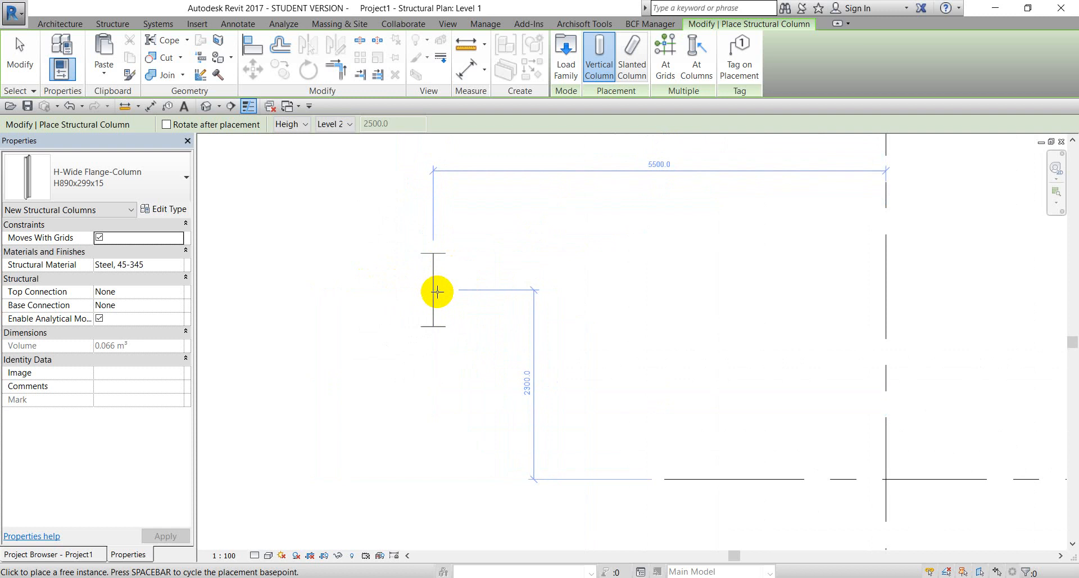
{"action": "key", "text": "space"}
{"action": "key", "text": "space"}
{"action": "key", "text": "space"}
{"action": "key", "text": "space"}
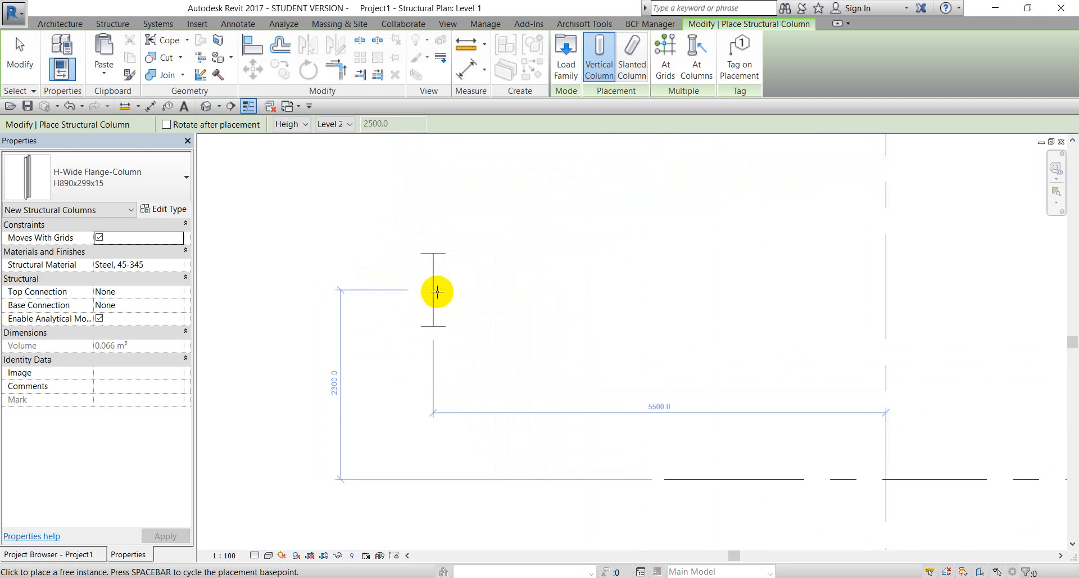
{"action": "key", "text": "space"}
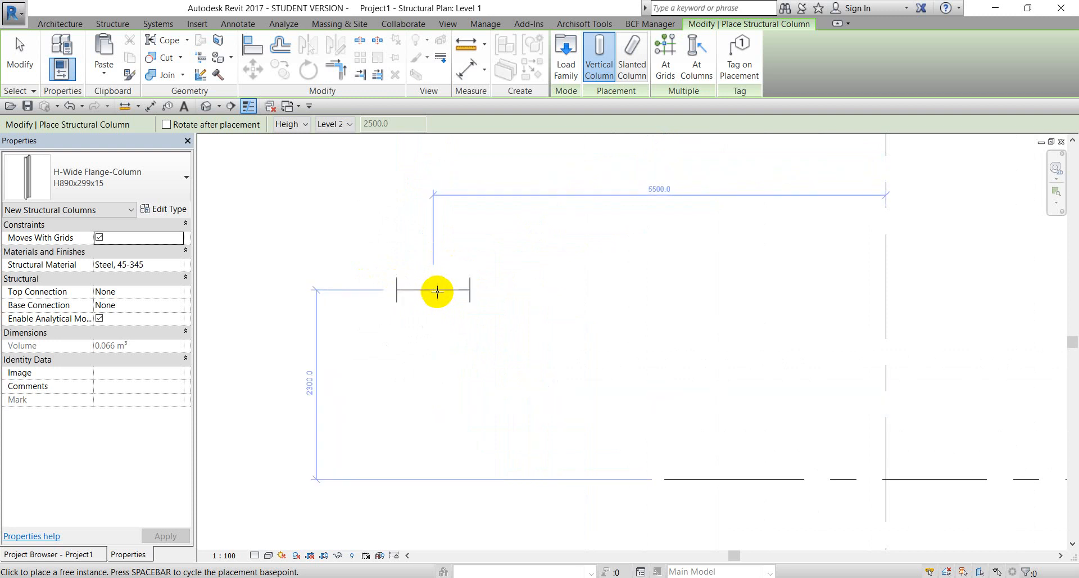
{"action": "key", "text": "space"}
- Place an upright H-Wide Flange column about 9300 mm left of the leftmost grid line and 4600 mm above the second-highest horizontal grid line
{"action": "scroll", "coordinate": [437, 291], "scroll_direction": "down", "scroll_amount": 4}
{"action": "mouse_move", "coordinate": [476, 295]}
{"action": "middle_mouse_down"}
{"action": "mouse_move", "coordinate": [417, 258]}
{"action": "mouse_move", "coordinate": [431, 246]}
{"action": "mouse_move", "coordinate": [484, 296]}
{"action": "middle_mouse_up"}
{"action": "scroll", "coordinate": [417, 258], "scroll_direction": "up", "scroll_amount": 3}
{"action": "scroll", "coordinate": [477, 273], "scroll_direction": "down", "scroll_amount": 4}
{"action": "scroll", "coordinate": [468, 270], "scroll_direction": "down", "scroll_amount": 2}
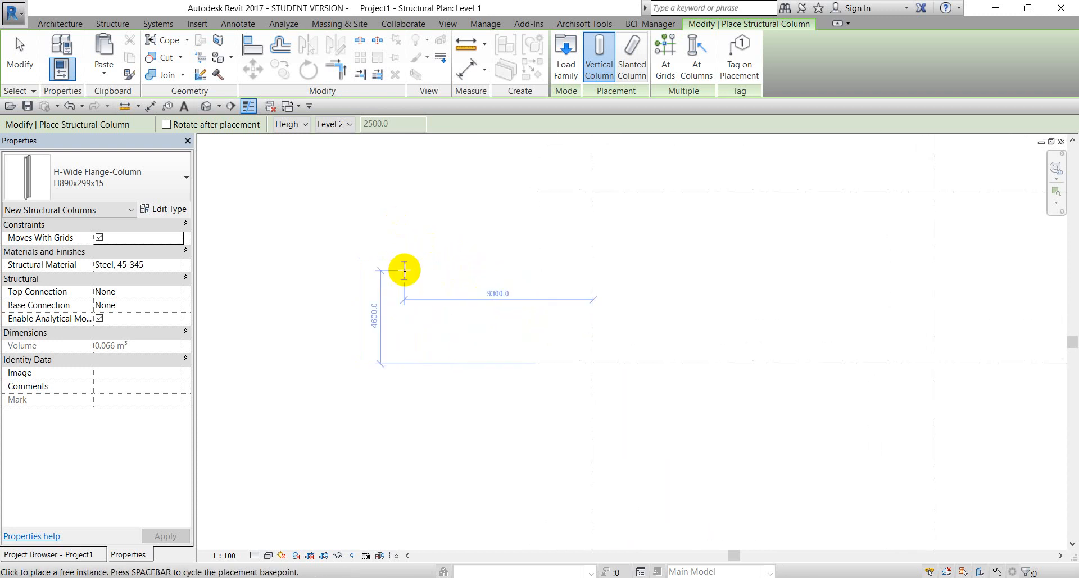
{"action": "left_click", "coordinate": [404, 270]}
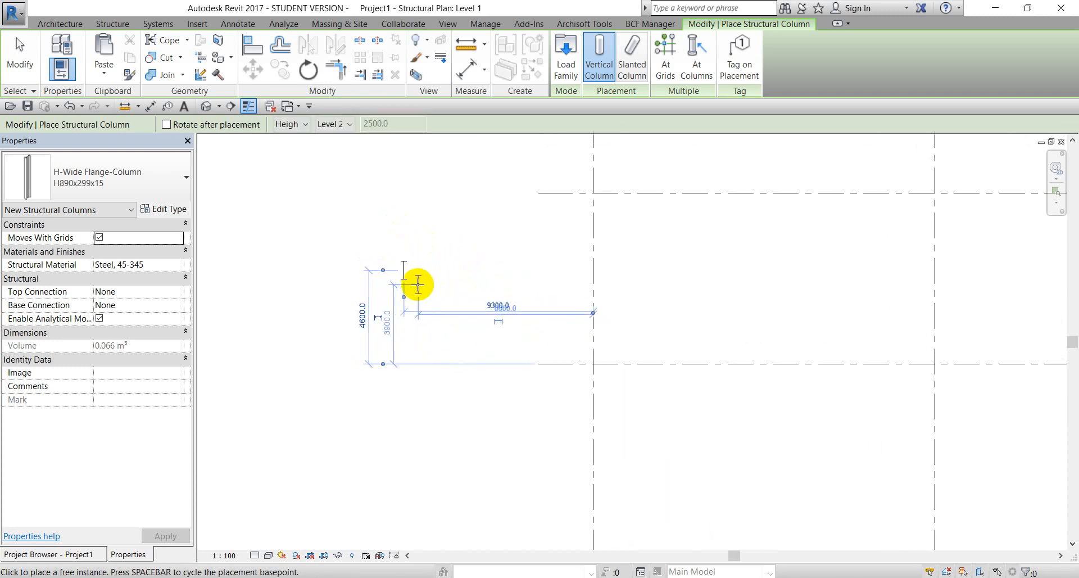
{"action": "key", "text": "Escape"}
{"action": "key", "text": "Escape"}
{"action": "scroll", "coordinate": [404, 275], "scroll_direction": "up", "scroll_amount": 3}
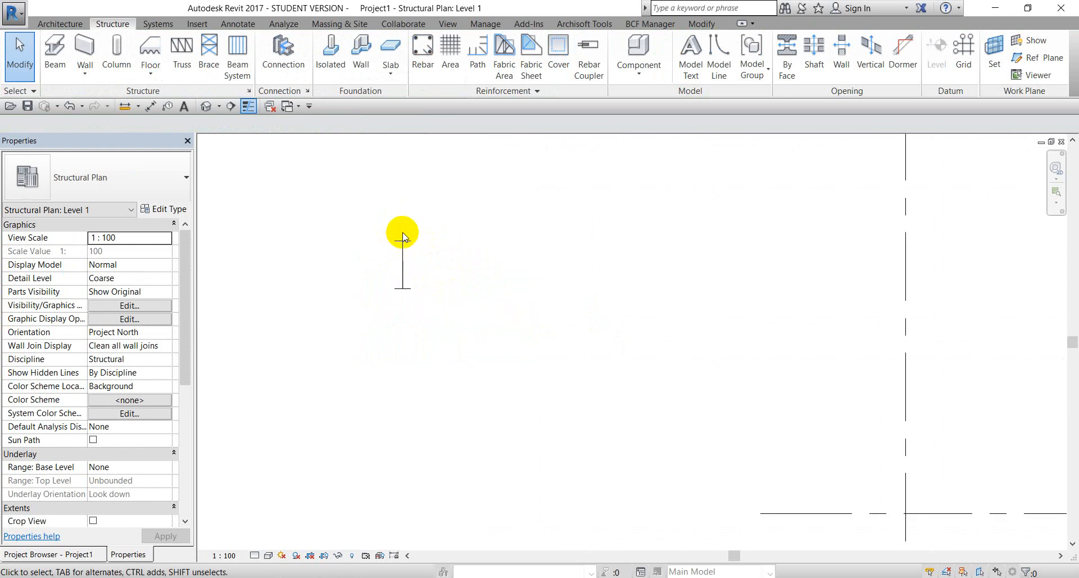
- Set the Level 1 structural plan's detail level to Fine
{"action": "left_click", "coordinate": [255, 556]}
{"action": "left_click", "coordinate": [270, 542]}
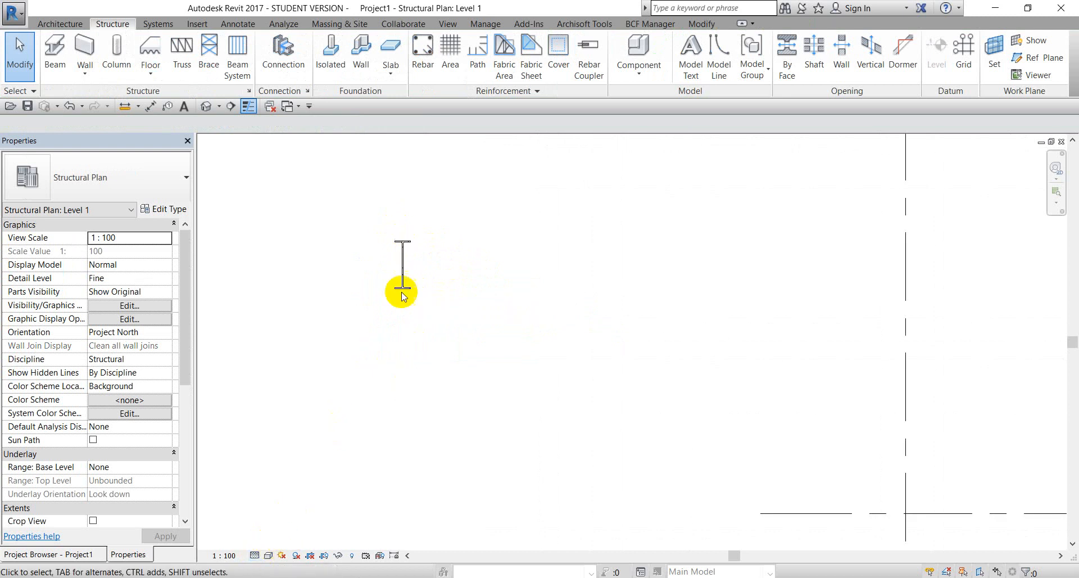
{"action": "scroll", "coordinate": [403, 278], "scroll_direction": "up", "scroll_amount": 4}
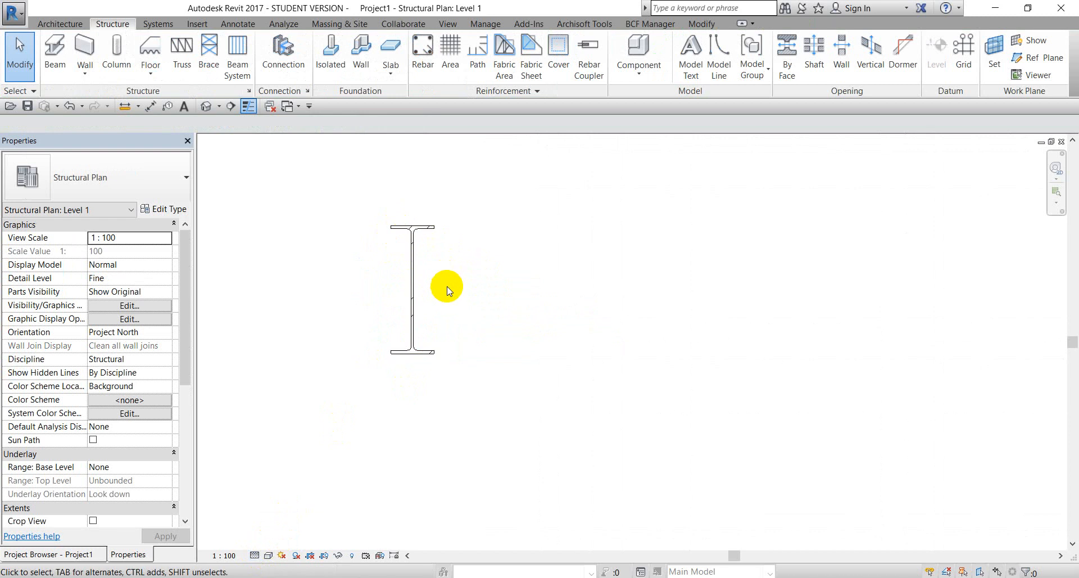
- Rotate the placed wide flange column in 90-degree increments until its web runs horizontally in plan
{"action": "left_click", "coordinate": [414, 281]}
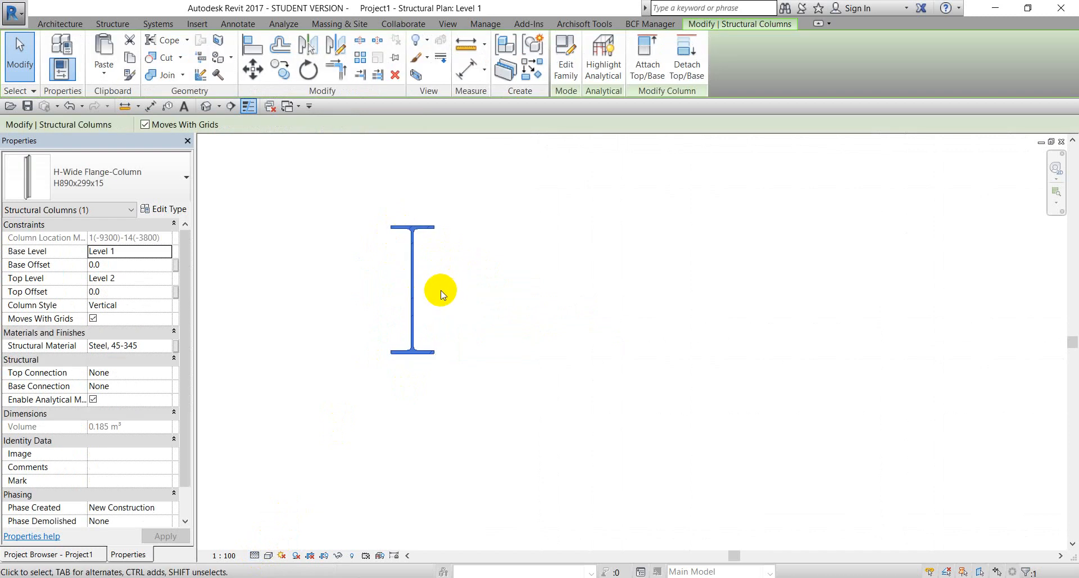
{"action": "left_click", "coordinate": [441, 292]}
{"action": "left_click", "coordinate": [415, 289]}
{"action": "key", "text": "space"}
{"action": "key", "text": "space"}
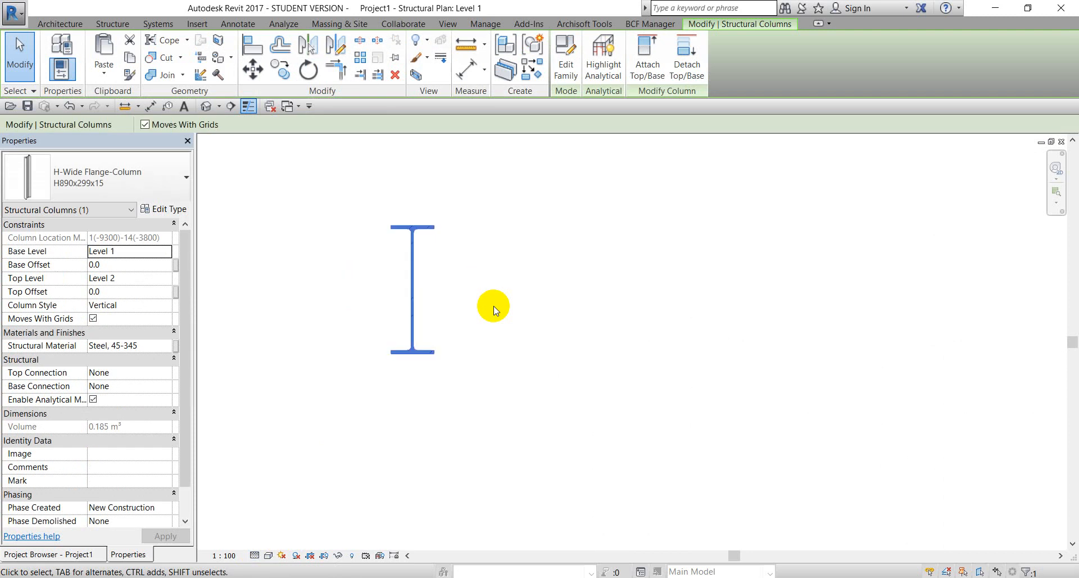
{"action": "key", "text": "space"}
{"action": "key", "text": "space"}
{"action": "key", "text": "space"}
- Switch to the PDF guide in Adobe Acrobat Reader to check the Creating Columns instructions, and return to Revit
{"action": "left_click", "coordinate": [429, 577]}
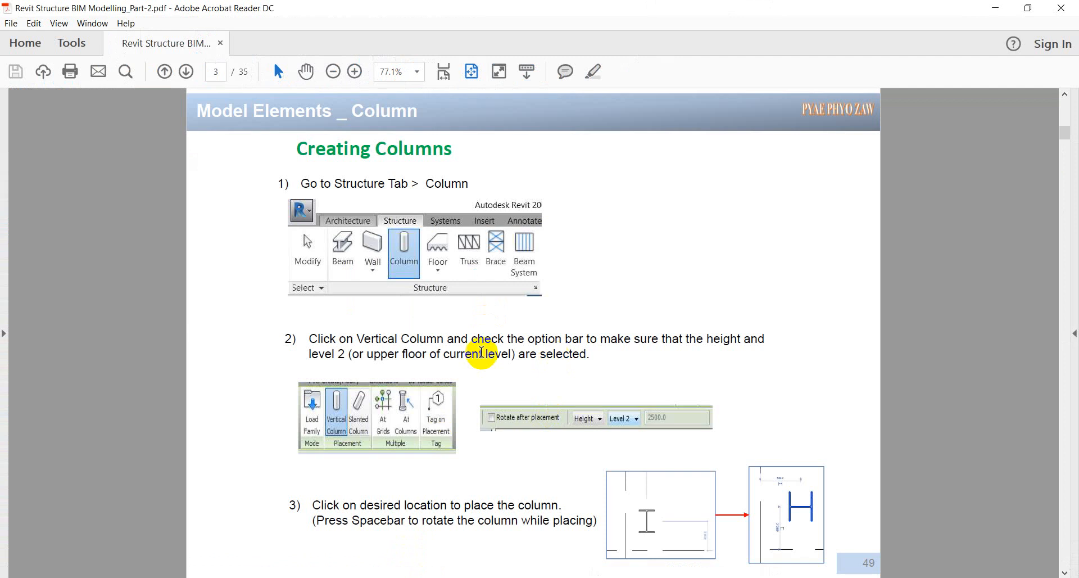
{"action": "left_click", "coordinate": [995, 8]}
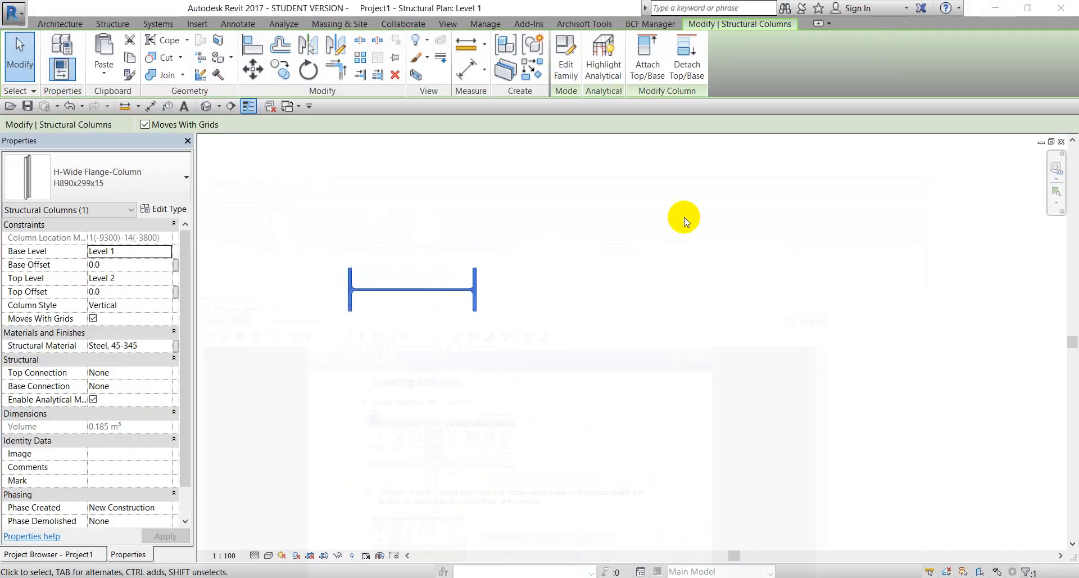
- Change the selected steel column's type to Concrete-Rectangular-Column 600 x 750mm
{"action": "left_click", "coordinate": [170, 190]}
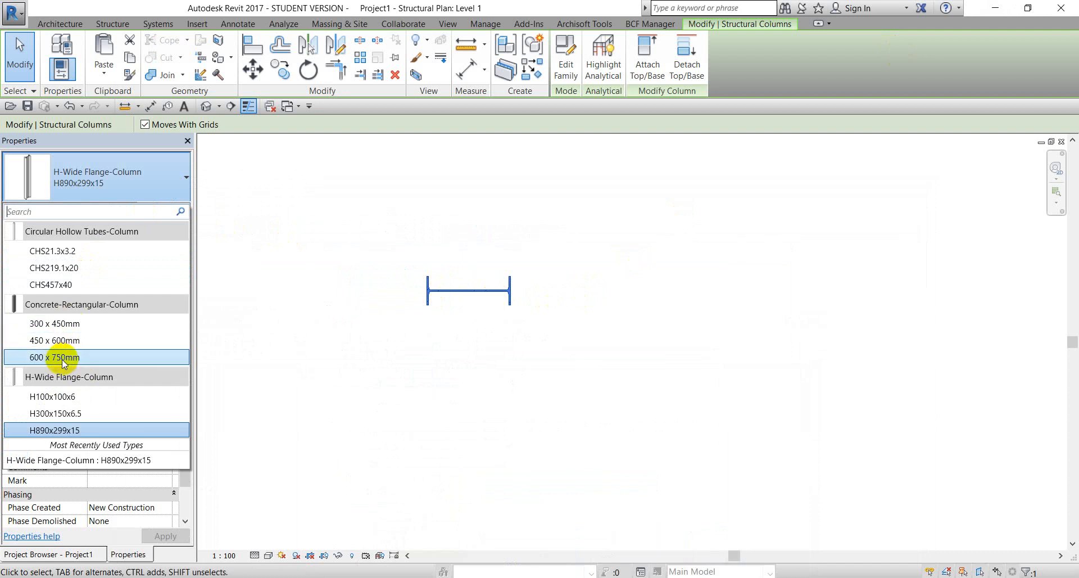
{"action": "key", "text": "Escape"}
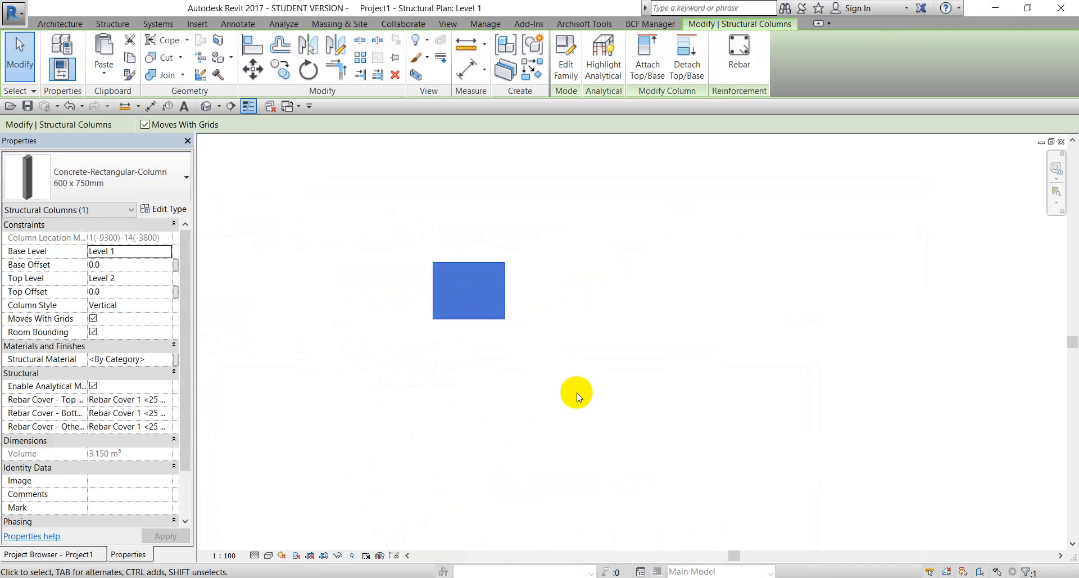
{"action": "left_click", "coordinate": [511, 371]}
{"action": "left_click", "coordinate": [481, 314]}
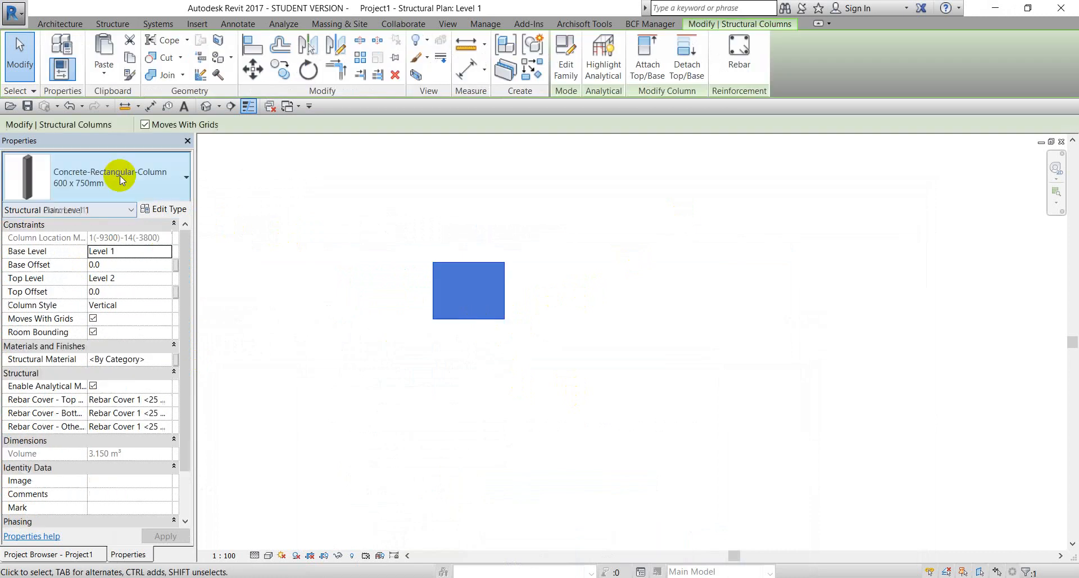
- Change the rectangular concrete column's type to H-Wide Flange-Column H100x100x6
{"action": "left_click", "coordinate": [119, 174]}
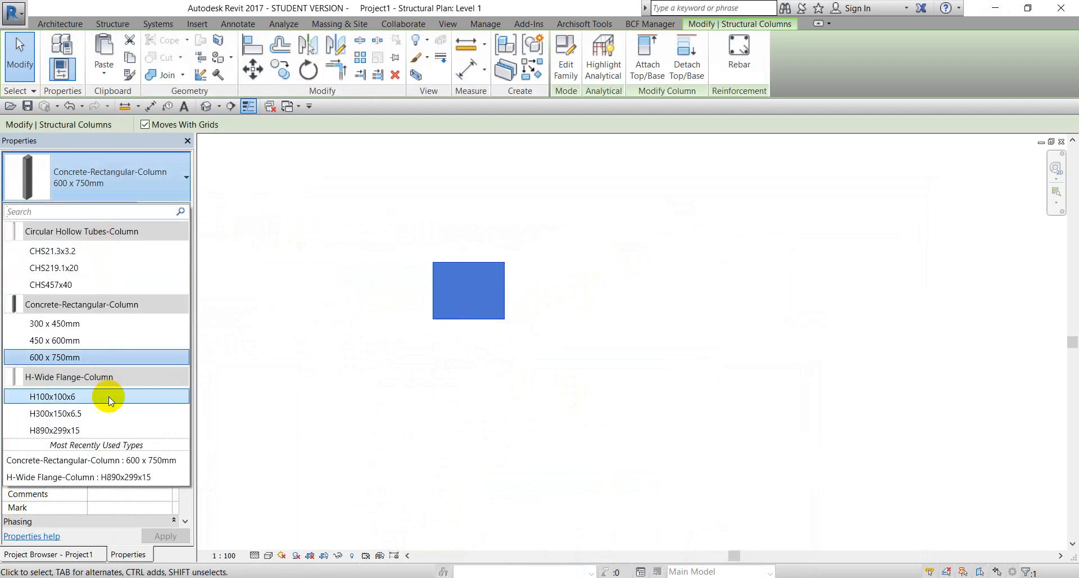
{"action": "left_click", "coordinate": [362, 371]}
{"action": "left_click", "coordinate": [607, 352]}
- Rotate the H100x100x6 column 90 degrees so its web runs vertically in plan, and deselect it
{"action": "scroll", "coordinate": [450, 292], "scroll_direction": "up", "scroll_amount": 4}
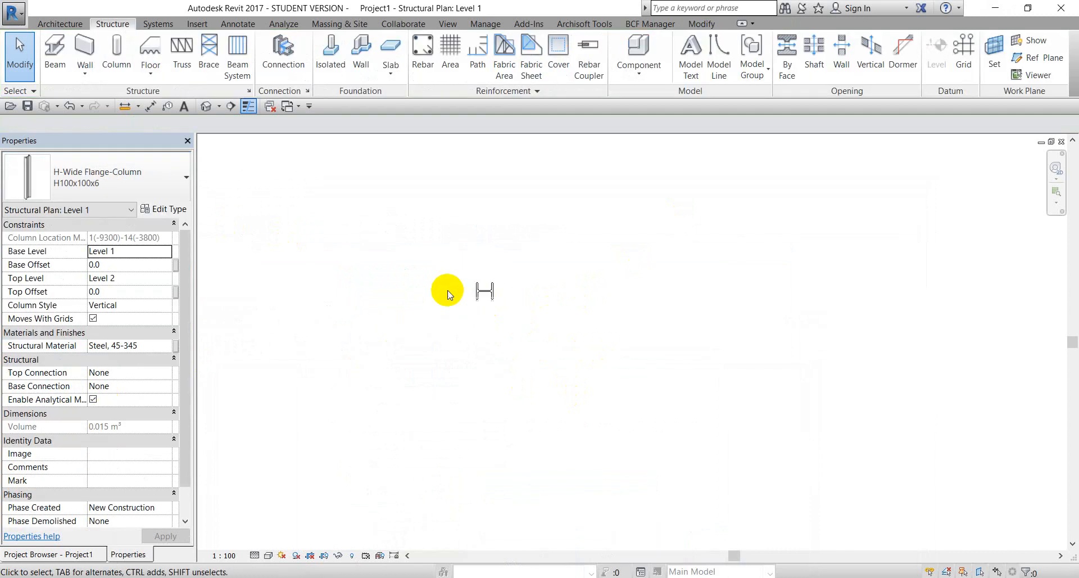
{"action": "scroll", "coordinate": [498, 297], "scroll_direction": "up", "scroll_amount": 2}
{"action": "middle_click_drag", "start_coordinate": [509, 302], "coordinate": [404, 311]}
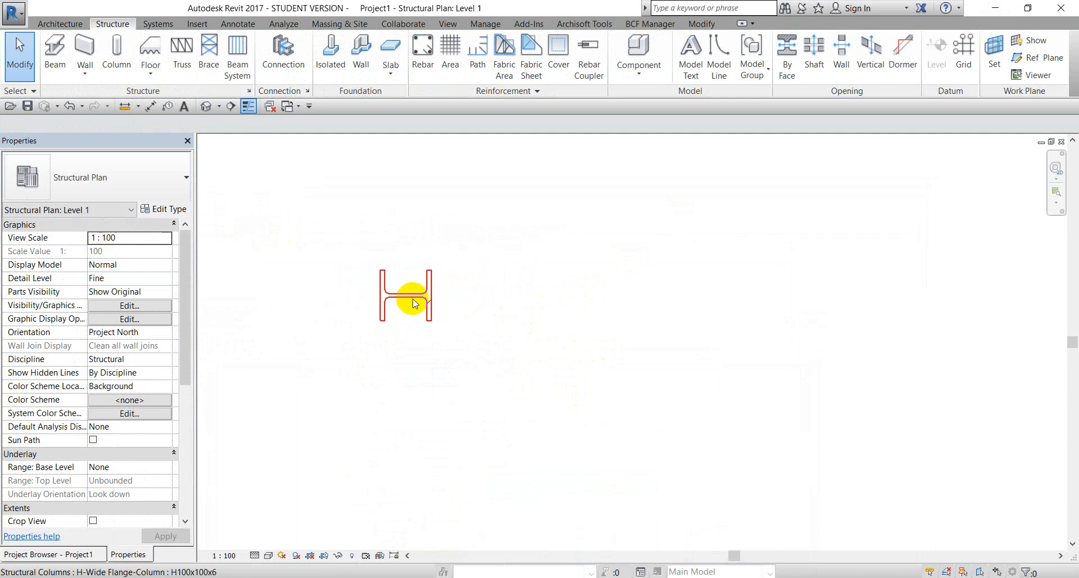
{"action": "left_click", "coordinate": [414, 303]}
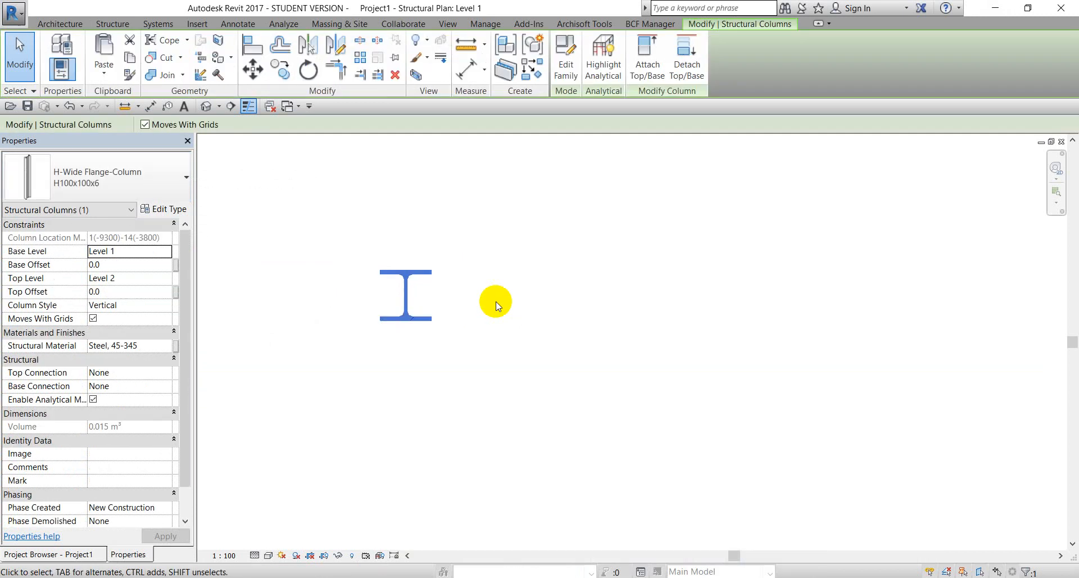
{"action": "left_click", "coordinate": [496, 303]}
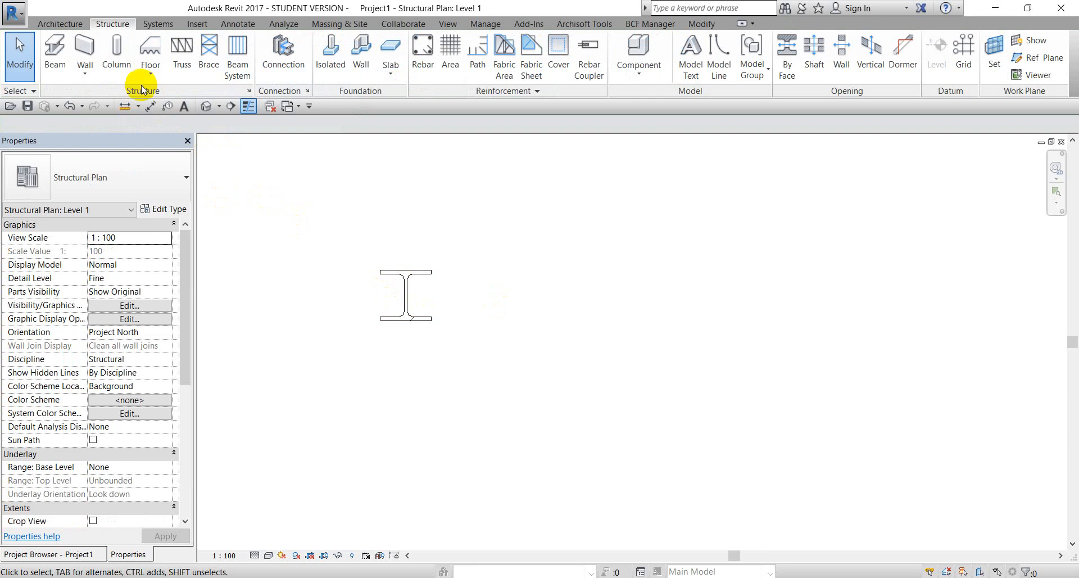
- Place a vertical H890x299x15 column up to Level 2, beyond the small column and about 7300 mm from the nearest vertical grid
{"action": "left_click", "coordinate": [115, 54]}
{"action": "scroll", "coordinate": [494, 301], "scroll_direction": "down", "scroll_amount": 7}
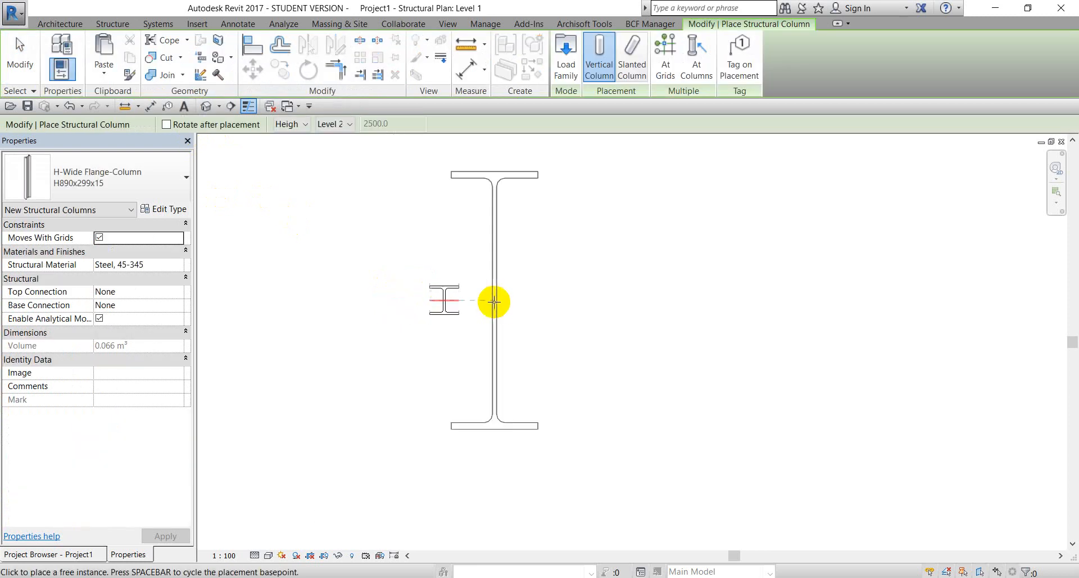
{"action": "middle_click_drag", "start_coordinate": [599, 302], "coordinate": [482, 330]}
{"action": "left_click", "coordinate": [544, 247]}
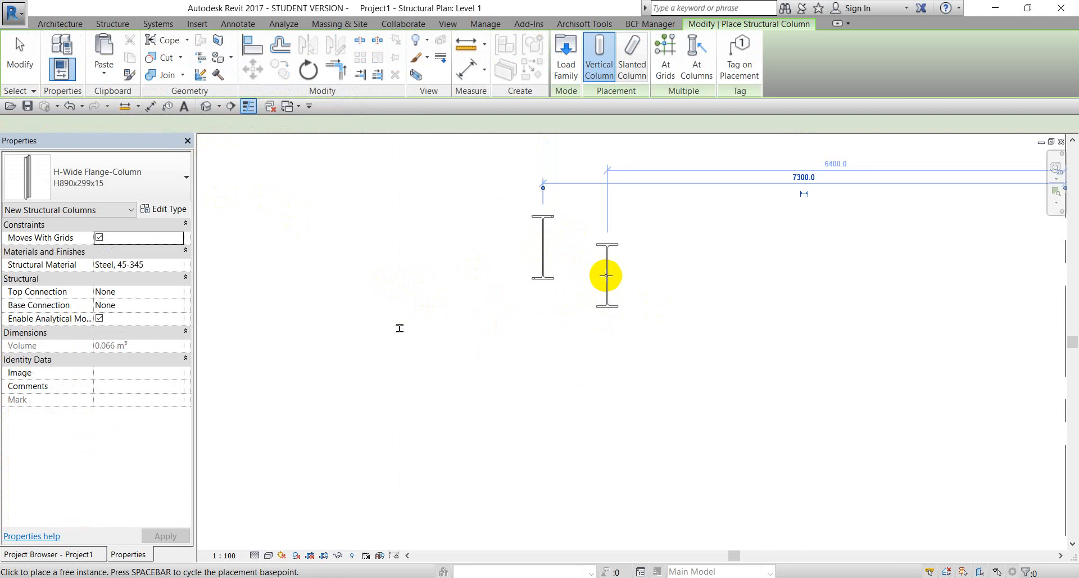
{"action": "right_click", "coordinate": [613, 244]}
{"action": "left_click", "coordinate": [618, 248]}
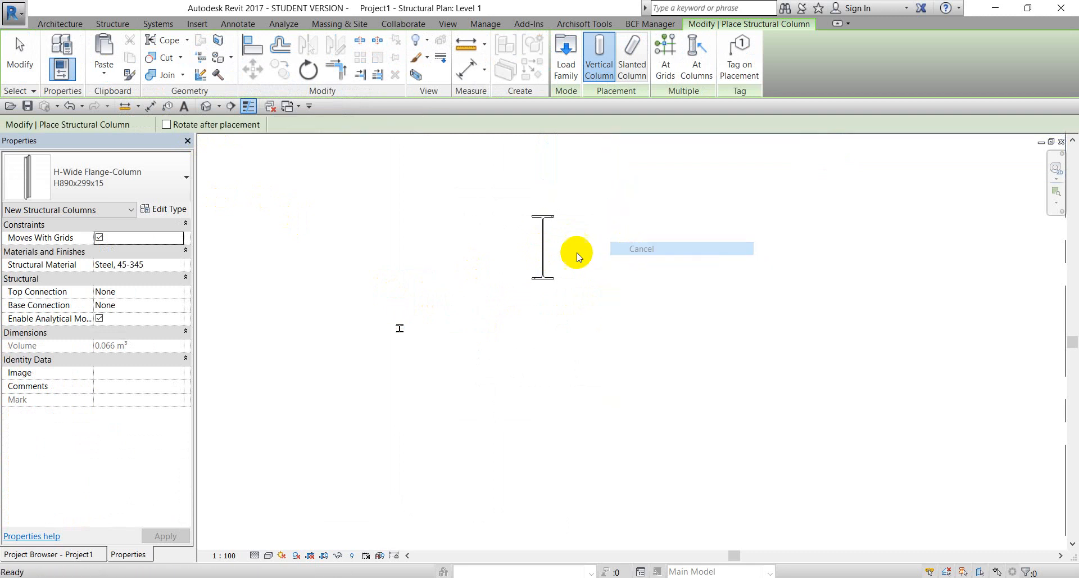
{"action": "left_click", "coordinate": [544, 261]}
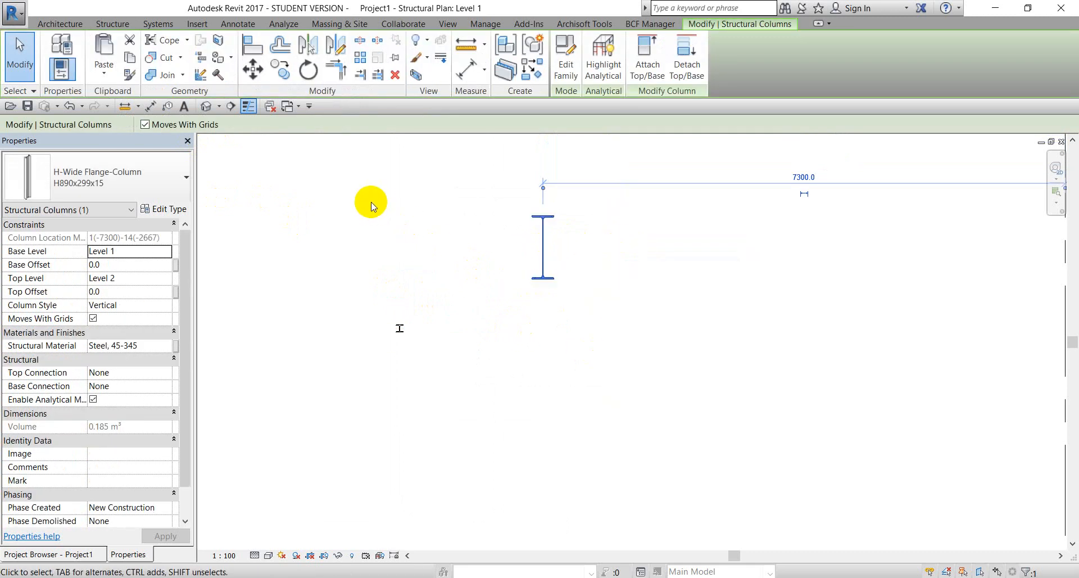
{"action": "key", "text": "Escape"}
{"action": "left_click", "coordinate": [117, 59]}
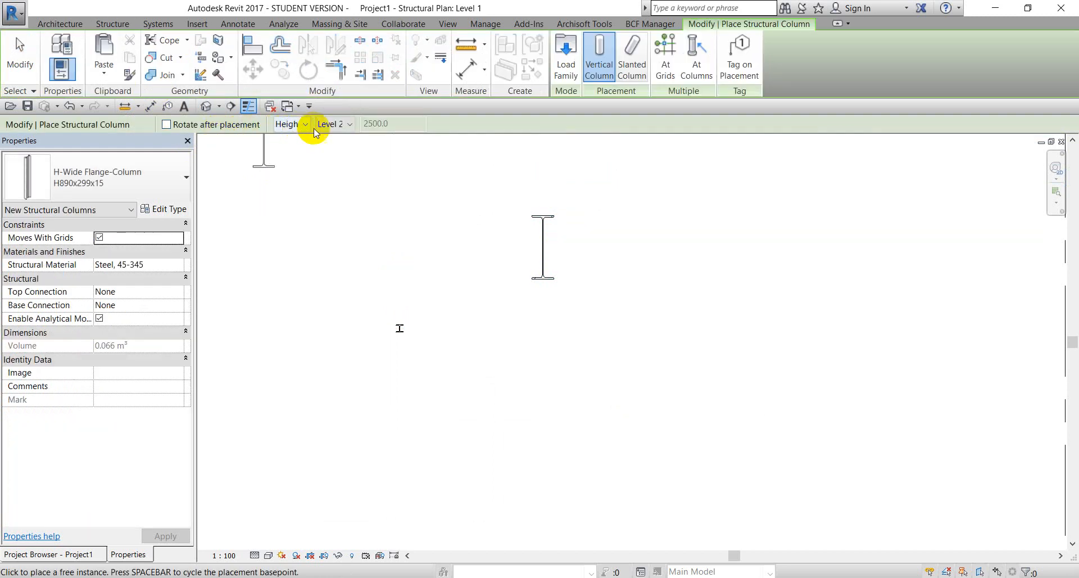
{"action": "scroll", "coordinate": [405, 221], "scroll_direction": "down", "scroll_amount": 1}
{"action": "key", "text": "Escape"}
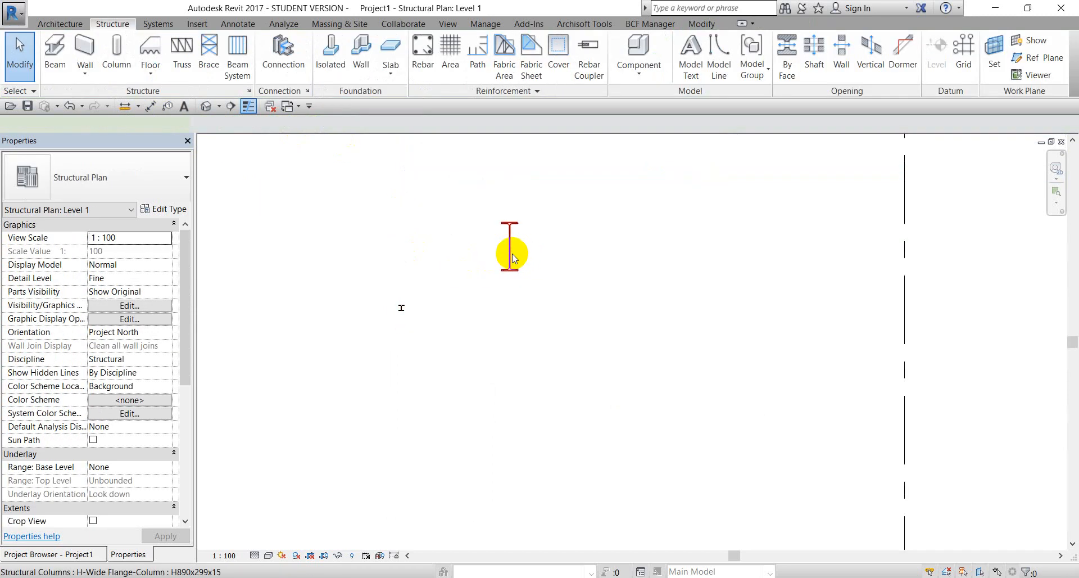
- Select the H890x299x15 column in plan and open the East elevation to see it between Level 1 and Level 2
{"action": "left_click", "coordinate": [512, 259]}
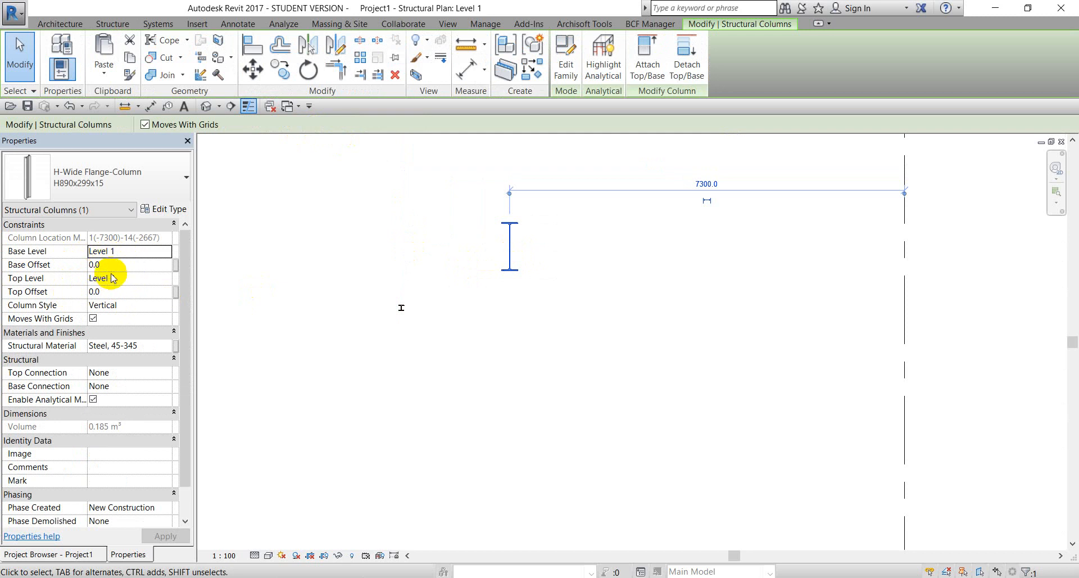
{"action": "left_click", "coordinate": [128, 556]}
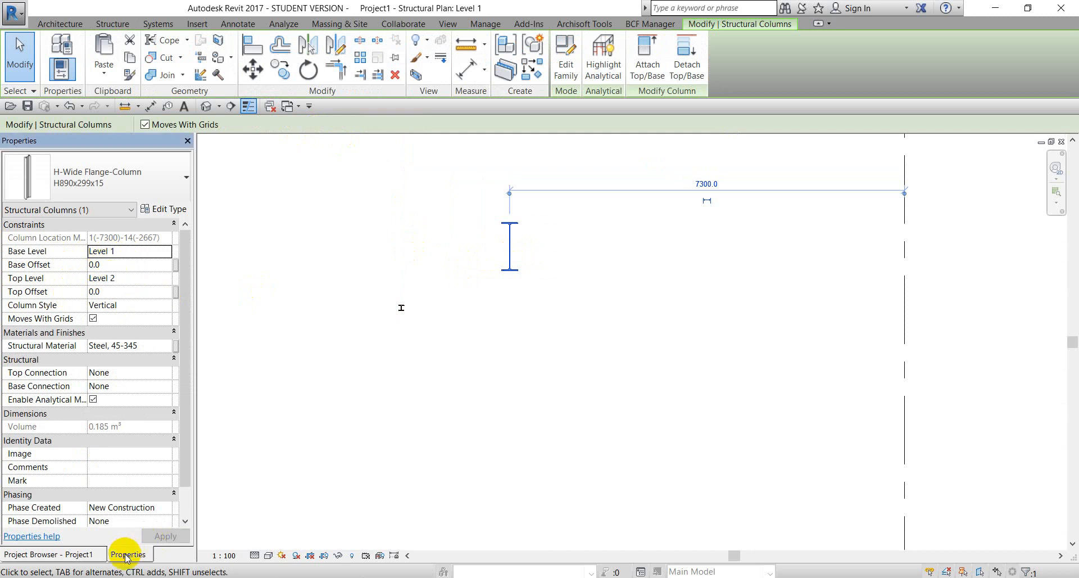
{"action": "left_click", "coordinate": [80, 555]}
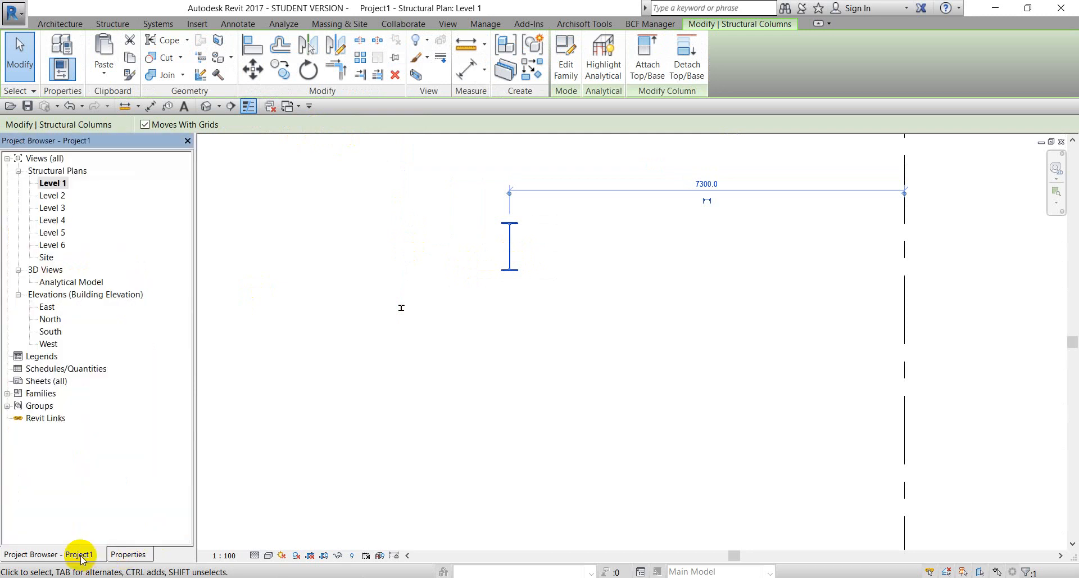
{"action": "scroll", "coordinate": [337, 344], "scroll_direction": "down", "scroll_amount": 3}
{"action": "double_click", "coordinate": [48, 306]}
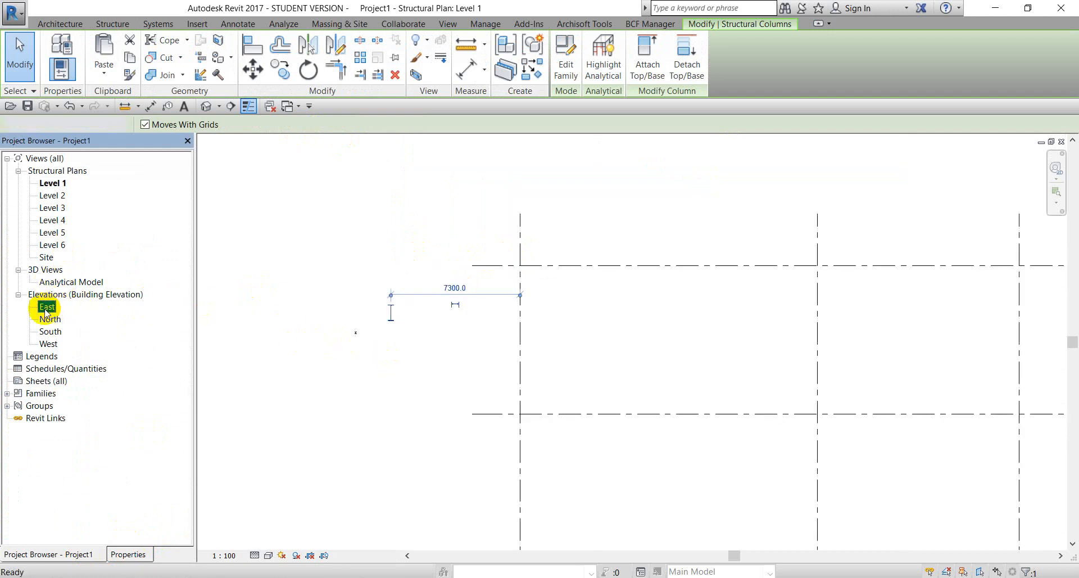
{"action": "scroll", "coordinate": [657, 276], "scroll_direction": "up", "scroll_amount": 5}
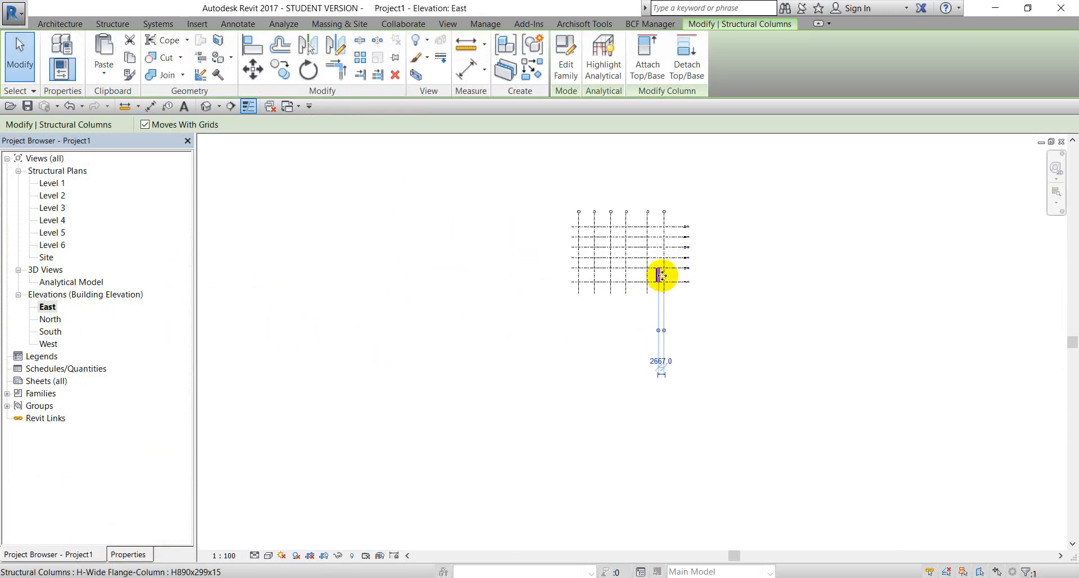
{"action": "key", "text": "Escape"}
{"action": "scroll", "coordinate": [652, 277], "scroll_direction": "up", "scroll_amount": 3}
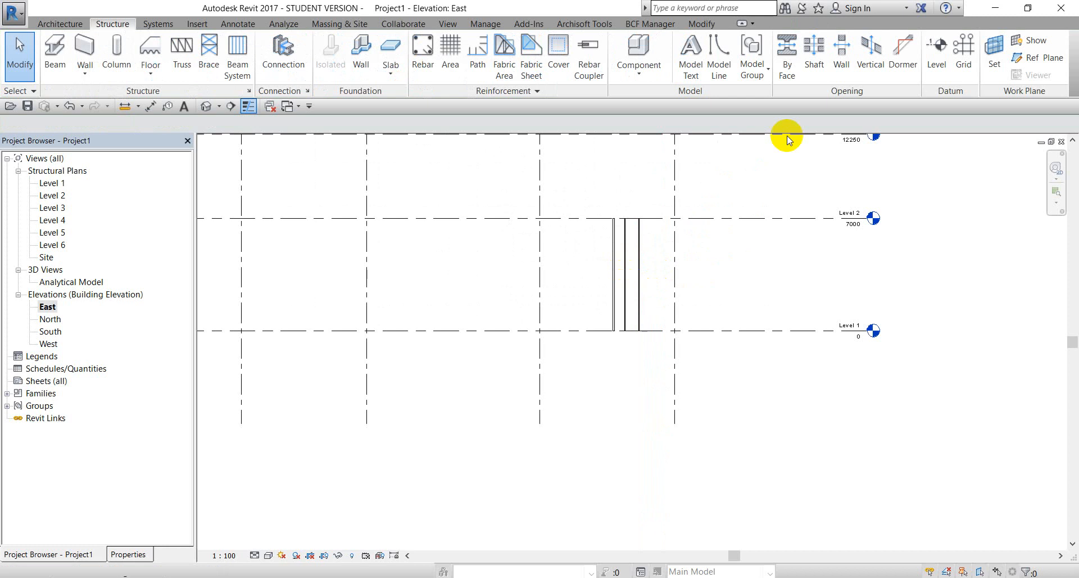
- Tile all open views and fit the model's grids and columns in the East elevation and Level 1 plan
{"action": "left_click", "coordinate": [448, 24]}
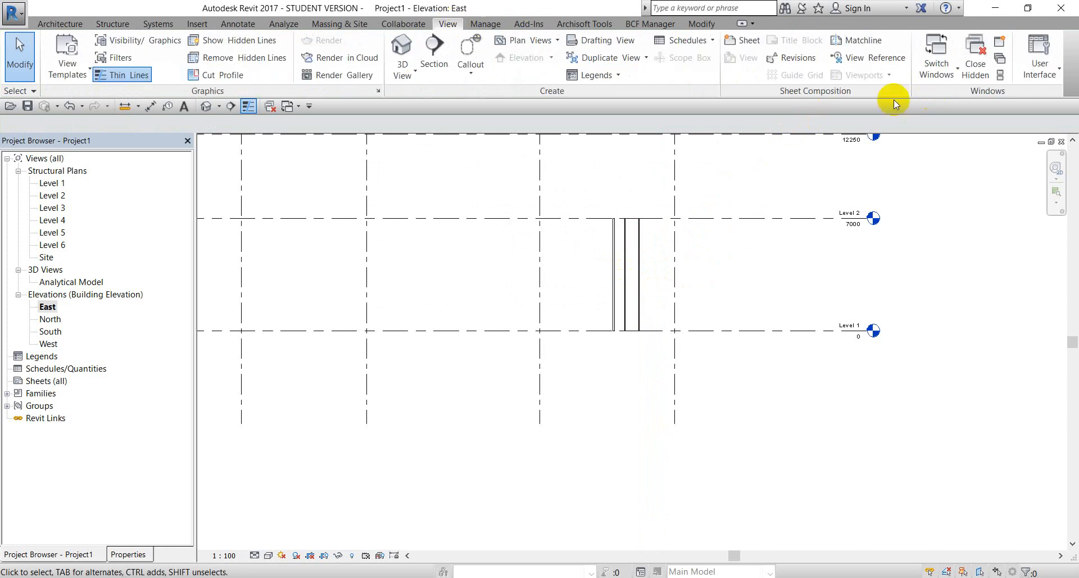
{"action": "left_click", "coordinate": [999, 76]}
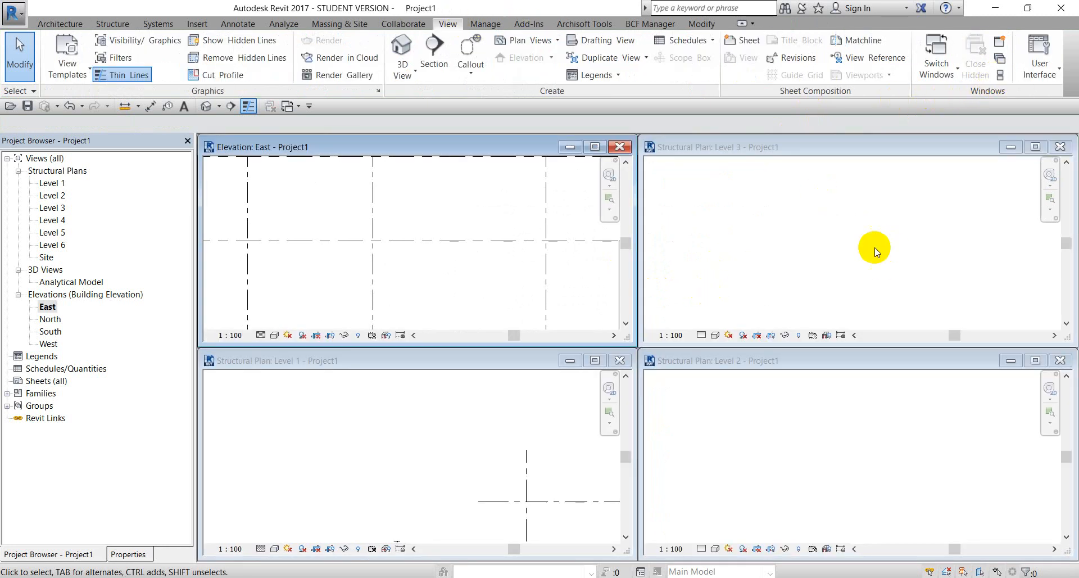
{"action": "left_click", "coordinate": [819, 259]}
{"action": "left_click", "coordinate": [455, 291]}
{"action": "scroll", "coordinate": [465, 284], "scroll_direction": "down", "scroll_amount": 5}
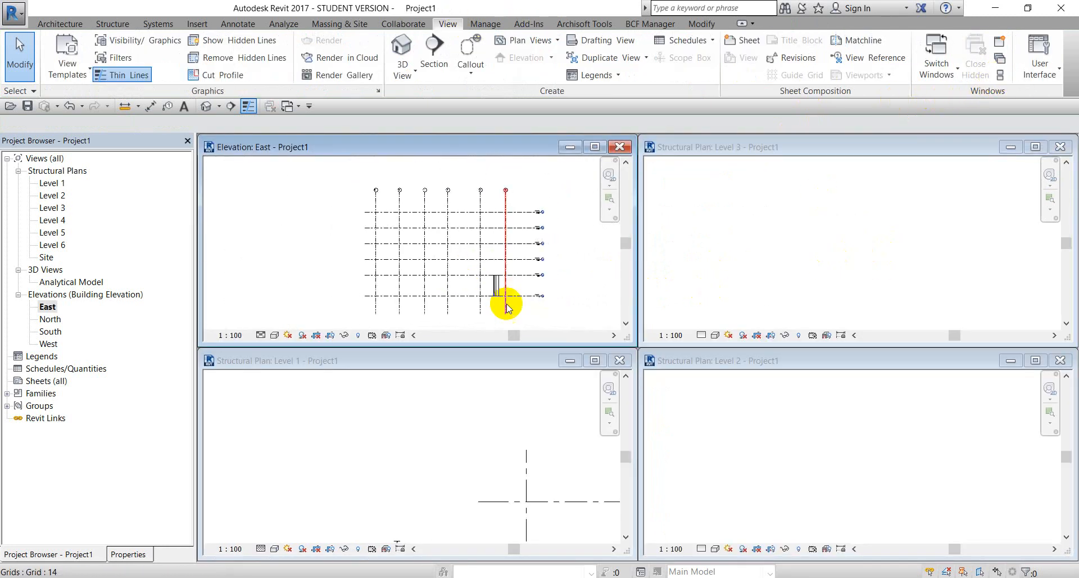
{"action": "left_click", "coordinate": [544, 454]}
{"action": "scroll", "coordinate": [543, 467], "scroll_direction": "down", "scroll_amount": 3}
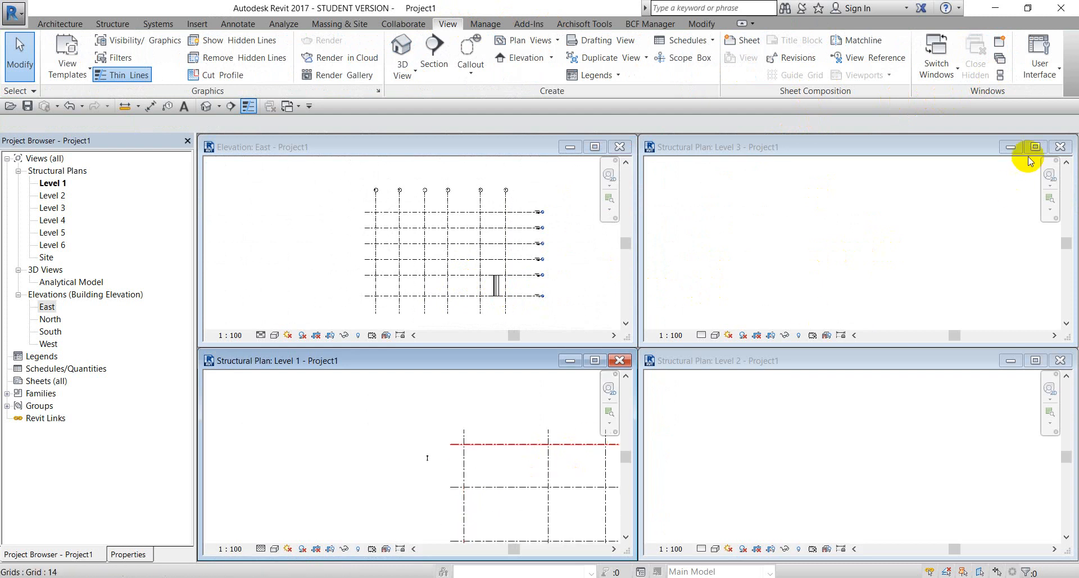
- Close the Level 3 and Level 2 plans and tile the two remaining views side by side
{"action": "left_click", "coordinate": [1058, 147]}
{"action": "left_click", "coordinate": [1059, 362]}
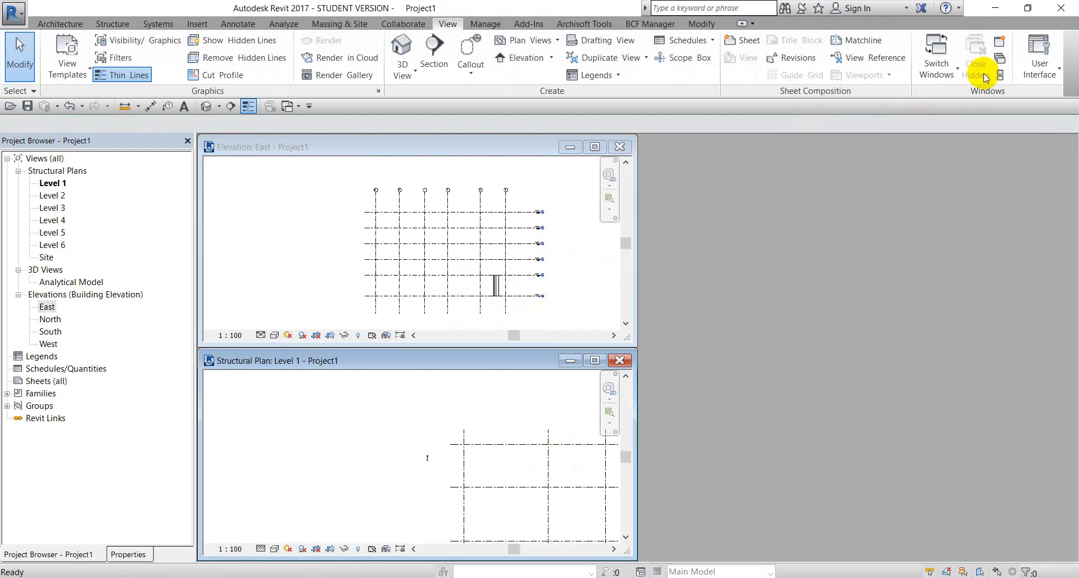
{"action": "left_click", "coordinate": [1001, 75]}
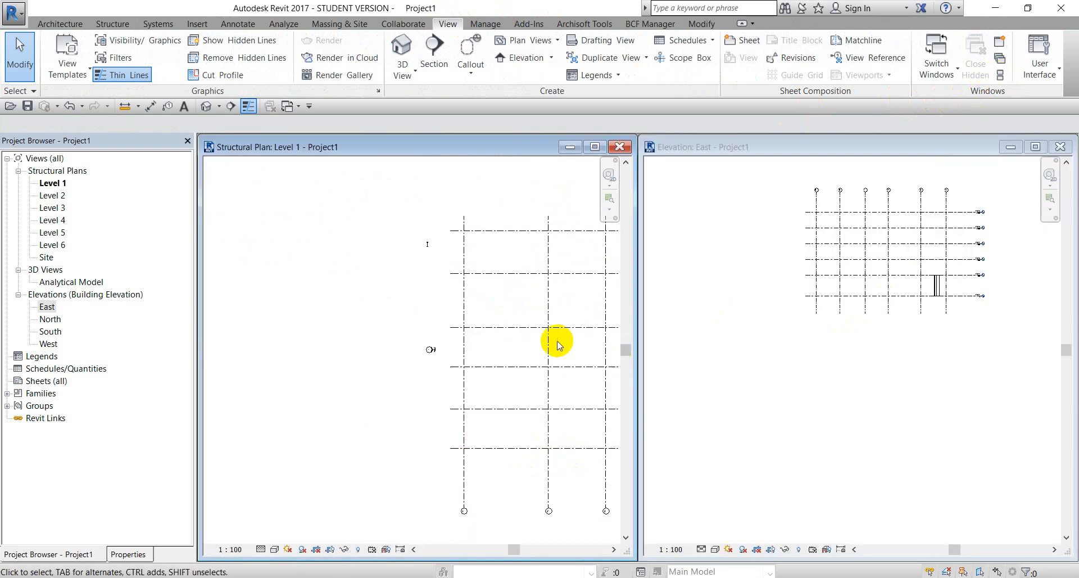
- Set the H890x299x15 column's base offset to -1000 and its top offset to 1000, with the column in view in the plan and East elevation
{"action": "scroll", "coordinate": [866, 286], "scroll_direction": "up", "scroll_amount": 6}
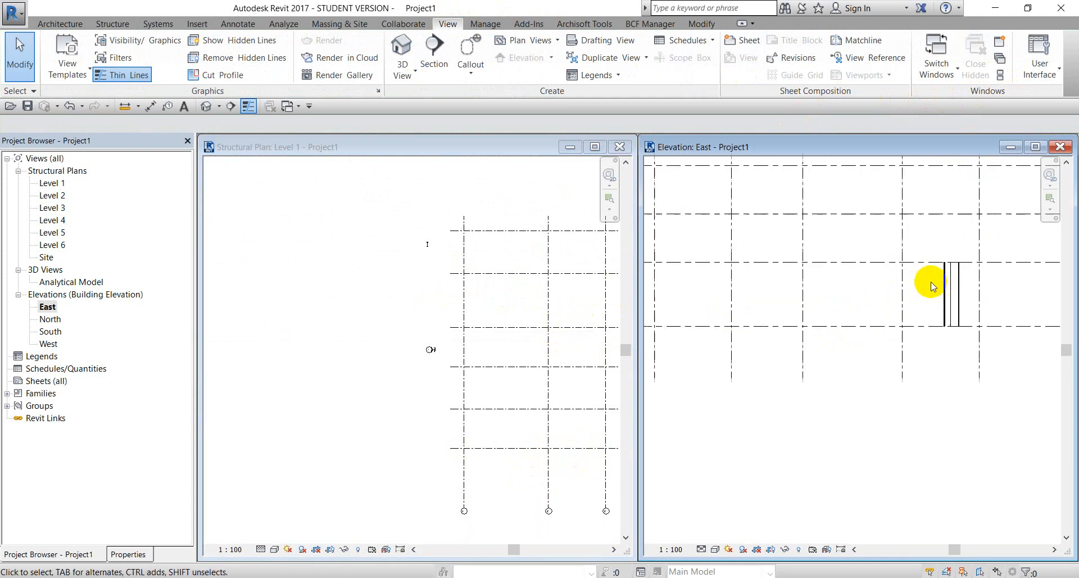
{"action": "middle_click_drag", "start_coordinate": [940, 291], "coordinate": [735, 281]}
{"action": "scroll", "coordinate": [494, 275], "scroll_direction": "up", "scroll_amount": 4}
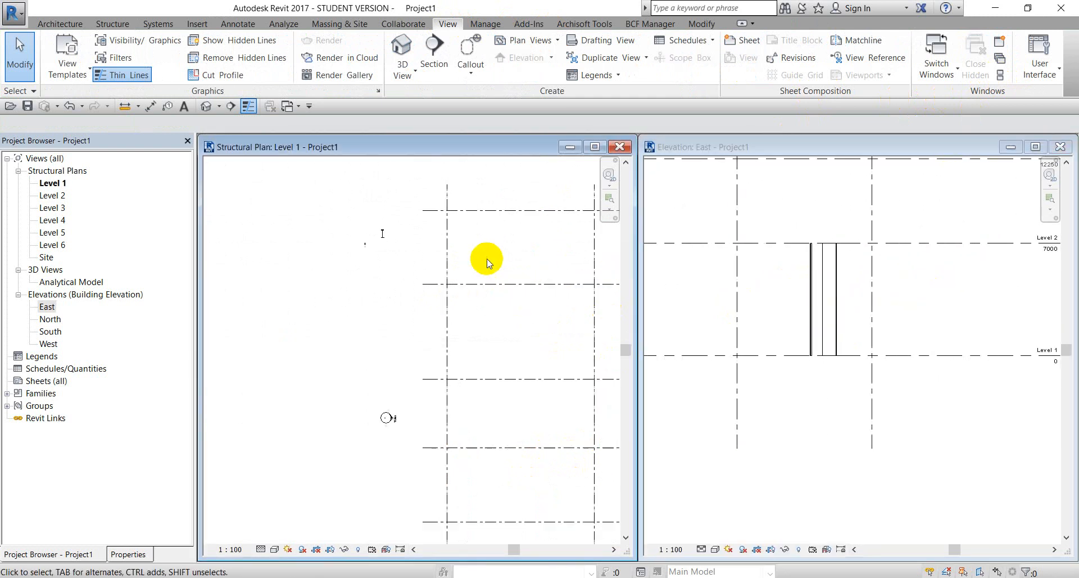
{"action": "middle_click_drag", "start_coordinate": [402, 289], "coordinate": [336, 274]}
{"action": "left_click", "coordinate": [267, 263]}
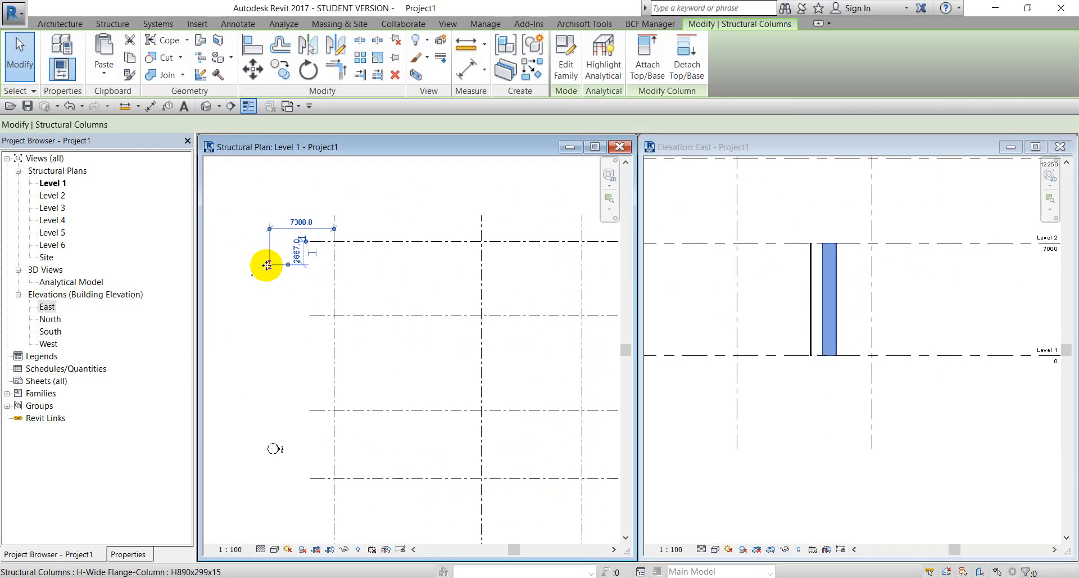
{"action": "left_click", "coordinate": [129, 554]}
{"action": "left_click", "coordinate": [110, 264]}
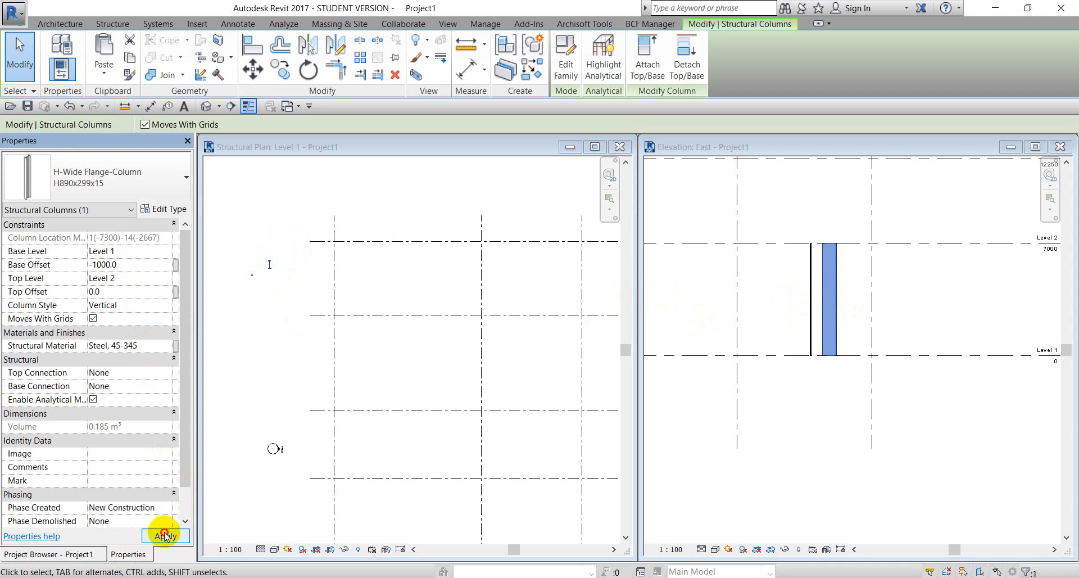
{"action": "left_click", "coordinate": [165, 536]}
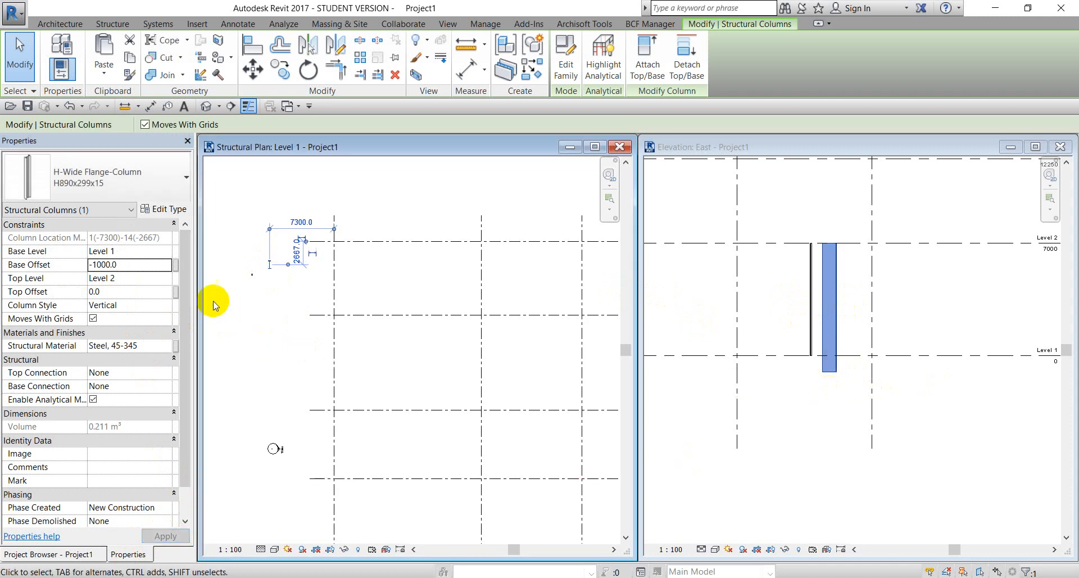
{"action": "left_click", "coordinate": [111, 289]}
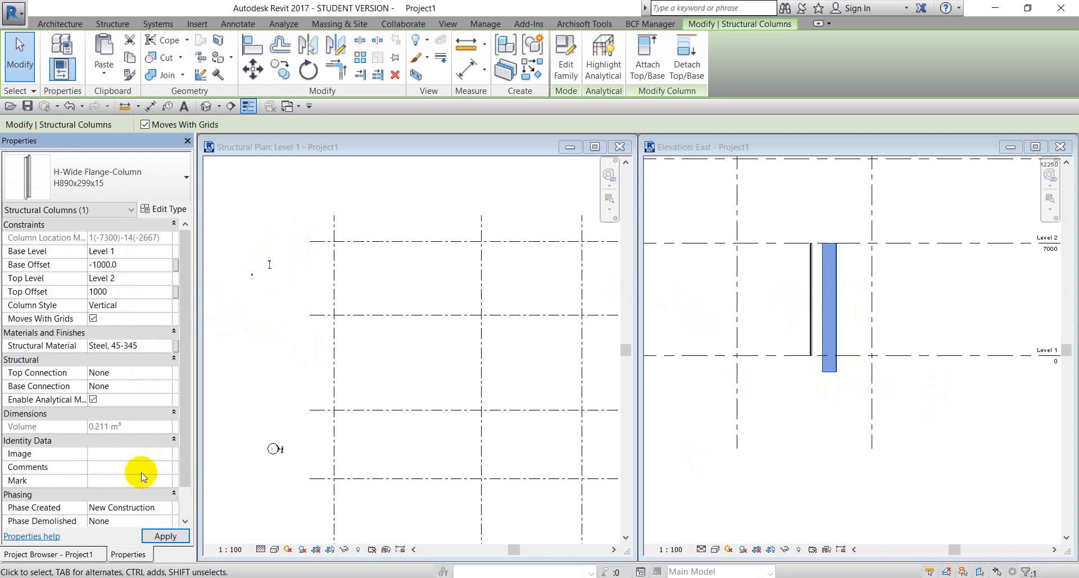
{"action": "left_click", "coordinate": [164, 536]}
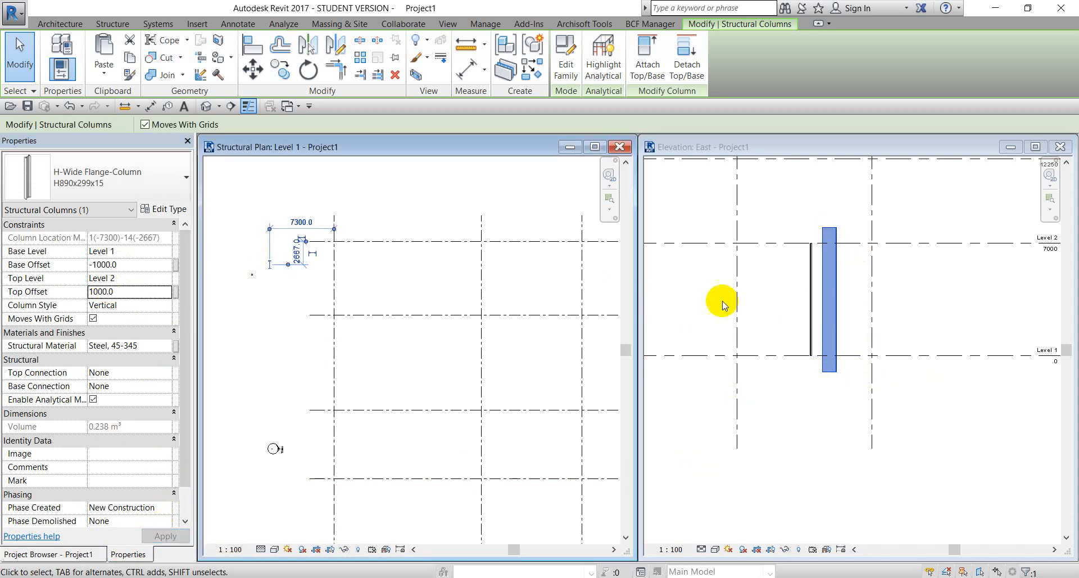
- Reset the H890x299x15 column's base offset and top offset to 0, and deselect the column
{"action": "left_click", "coordinate": [142, 269]}
{"action": "type", "text": "0"}
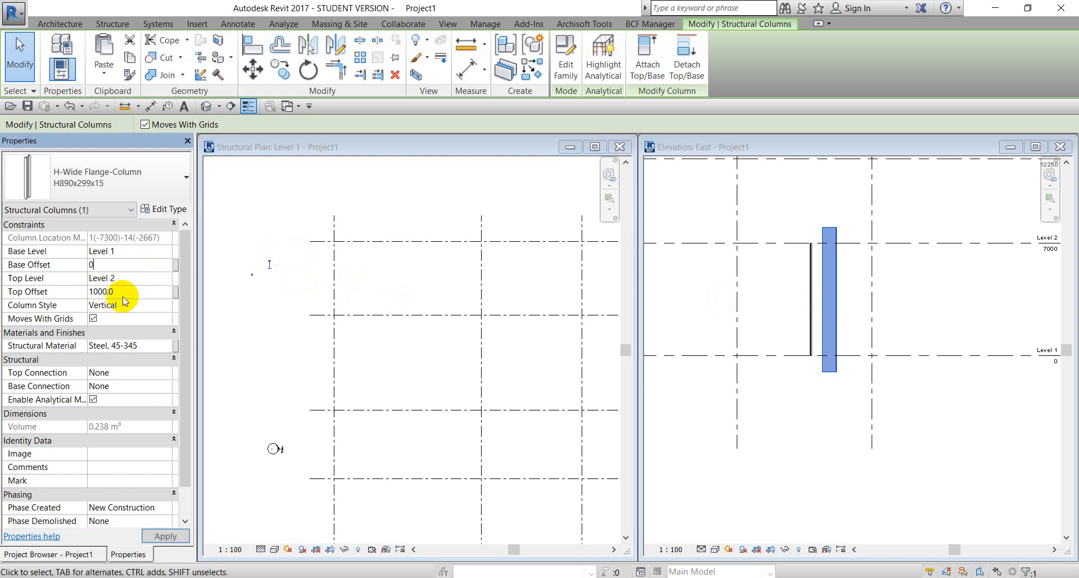
{"action": "left_click", "coordinate": [170, 539]}
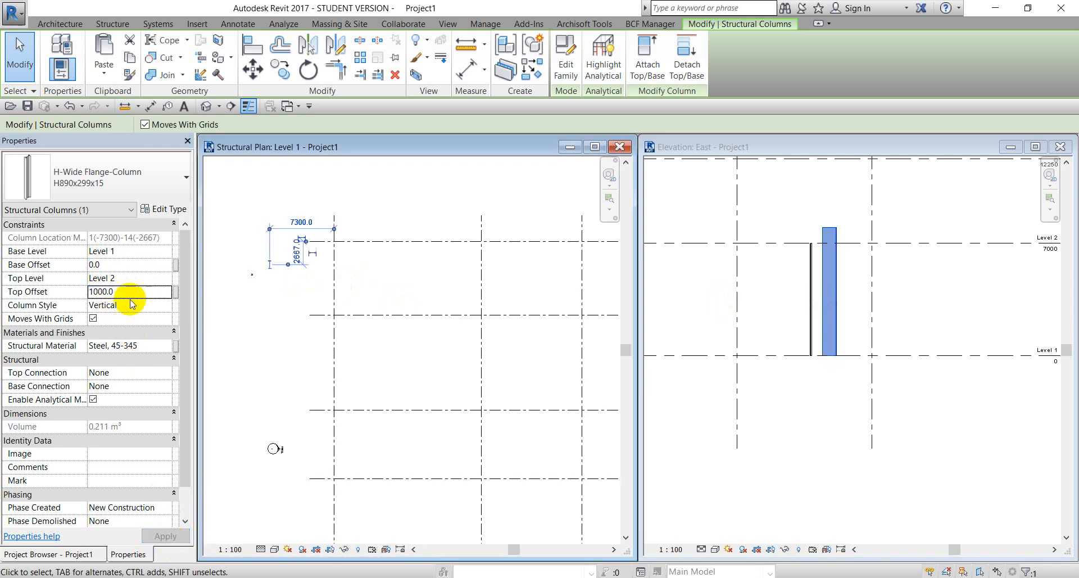
{"action": "left_click", "coordinate": [128, 291]}
{"action": "type", "text": "0"}
{"action": "left_click", "coordinate": [160, 537]}
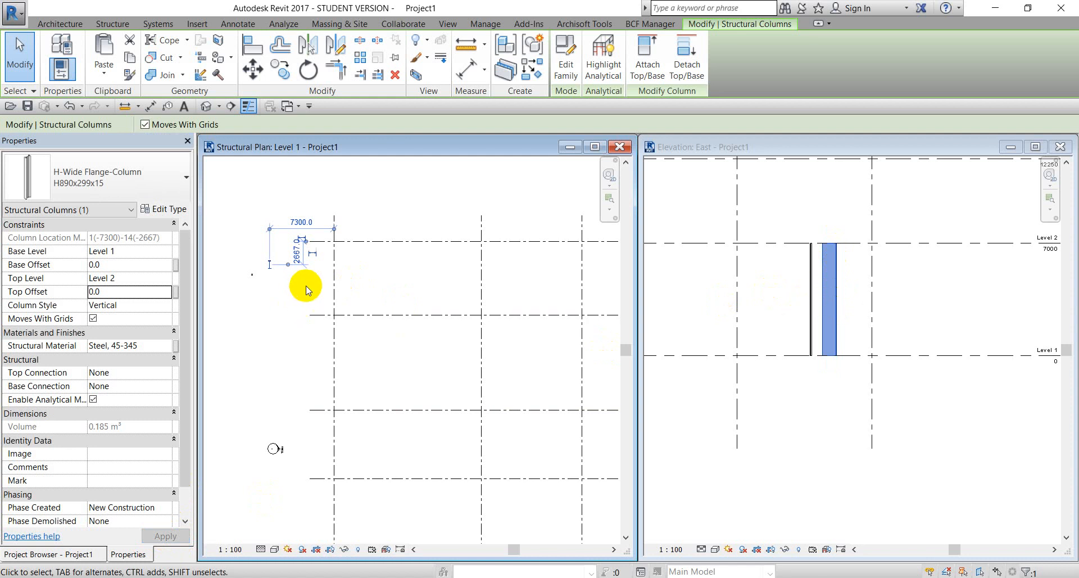
{"action": "left_click", "coordinate": [282, 287]}
{"action": "scroll", "coordinate": [260, 267], "scroll_direction": "up", "scroll_amount": 3}
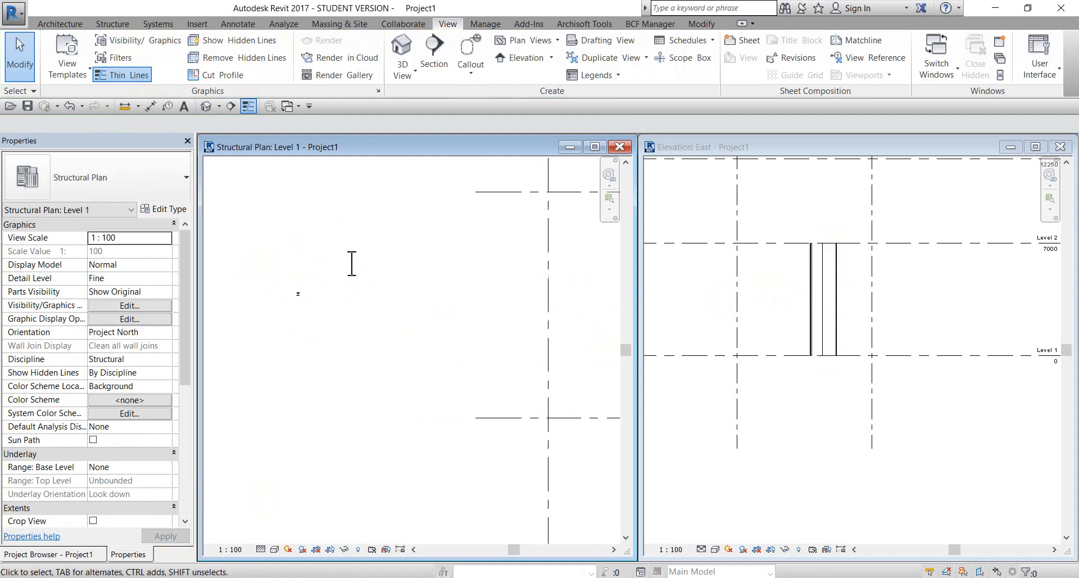
- Switch to Acrobat Reader, read the page on loading concrete column families and placing columns at grids, and return to Revit
{"action": "key", "text": "alt+Tab"}
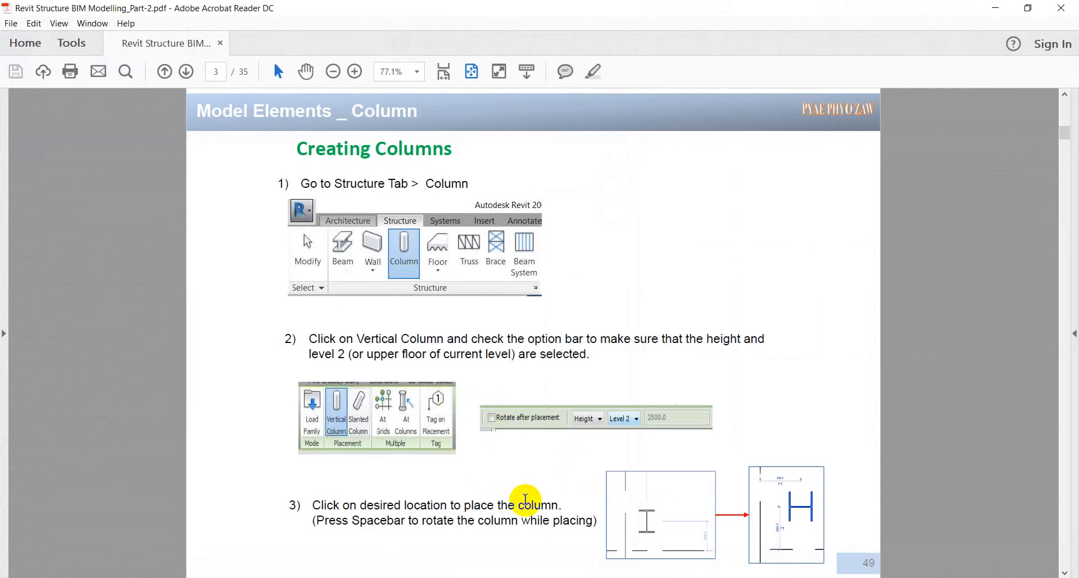
{"action": "scroll", "coordinate": [525, 499], "scroll_direction": "down", "scroll_amount": 3}
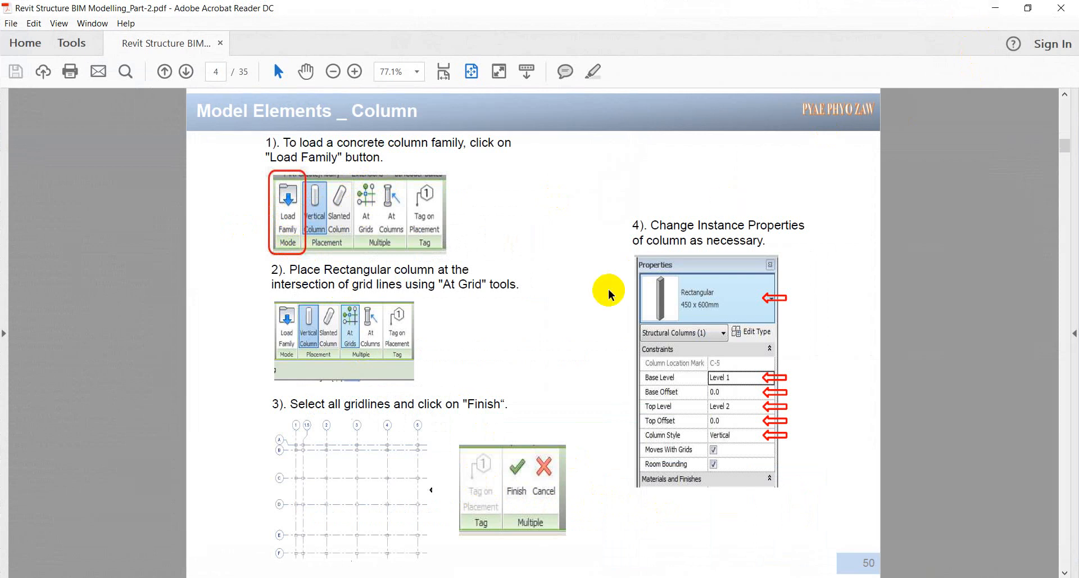
{"action": "left_click", "coordinate": [995, 8]}
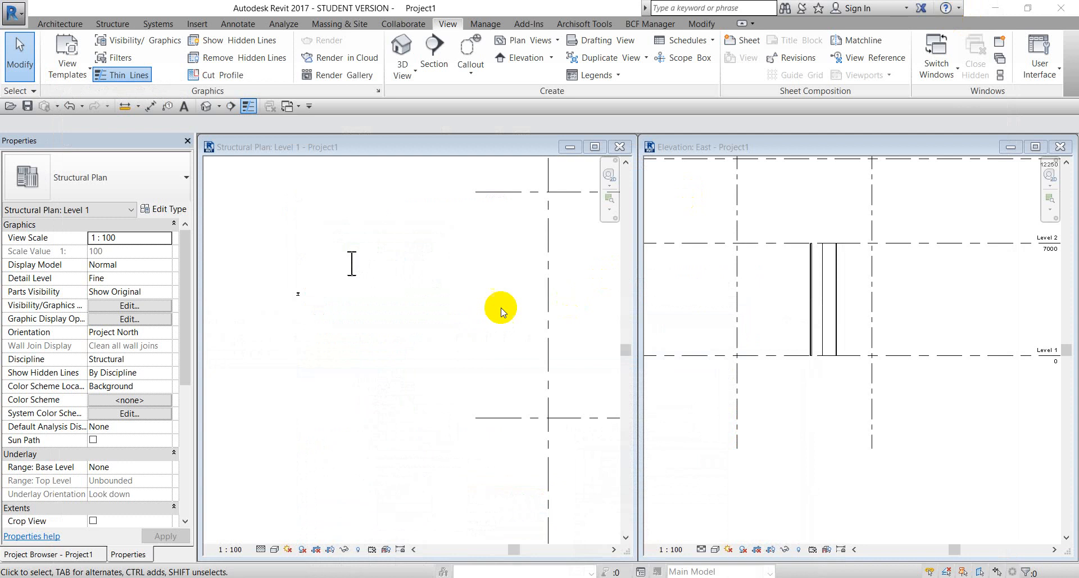
- Start the structural Column command in the Level 1 plan and review the column types already loaded in the project
{"action": "scroll", "coordinate": [320, 301], "scroll_direction": "down", "scroll_amount": 3}
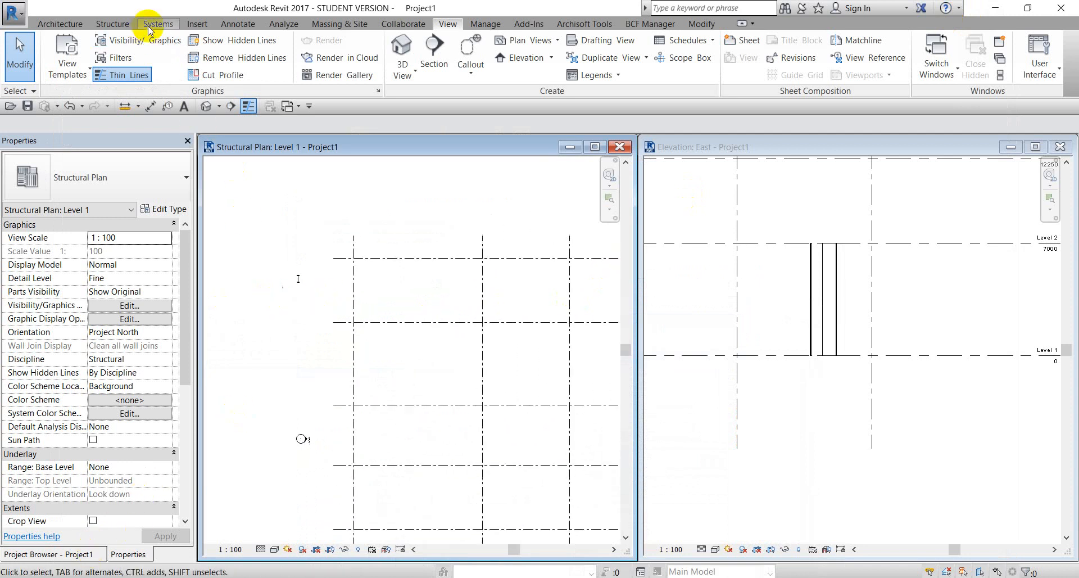
{"action": "left_click", "coordinate": [112, 24]}
{"action": "left_click", "coordinate": [116, 56]}
{"action": "scroll", "coordinate": [281, 274], "scroll_direction": "up", "scroll_amount": 2}
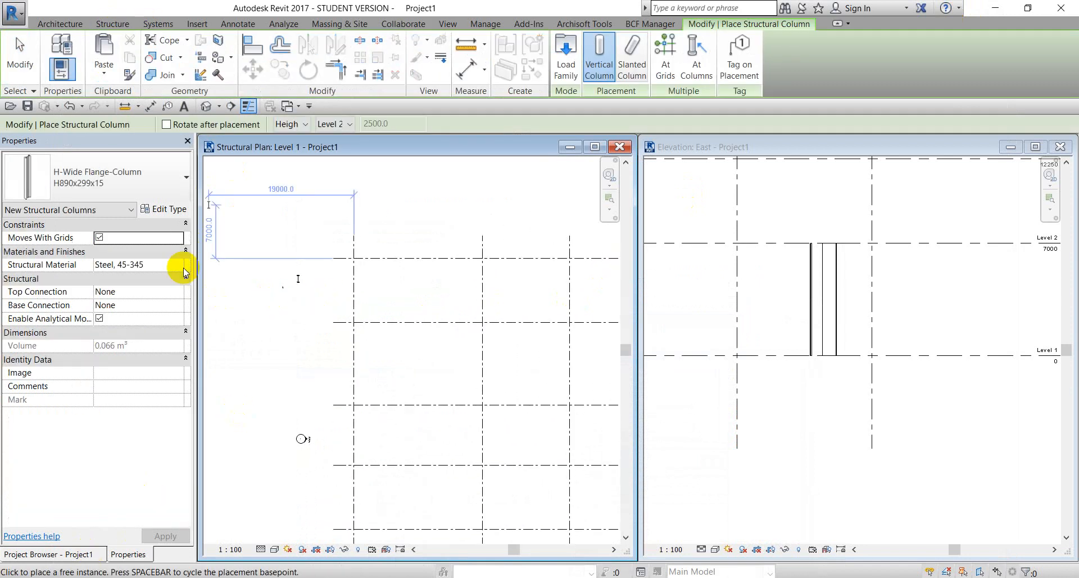
{"action": "scroll", "coordinate": [282, 274], "scroll_direction": "up", "scroll_amount": 4}
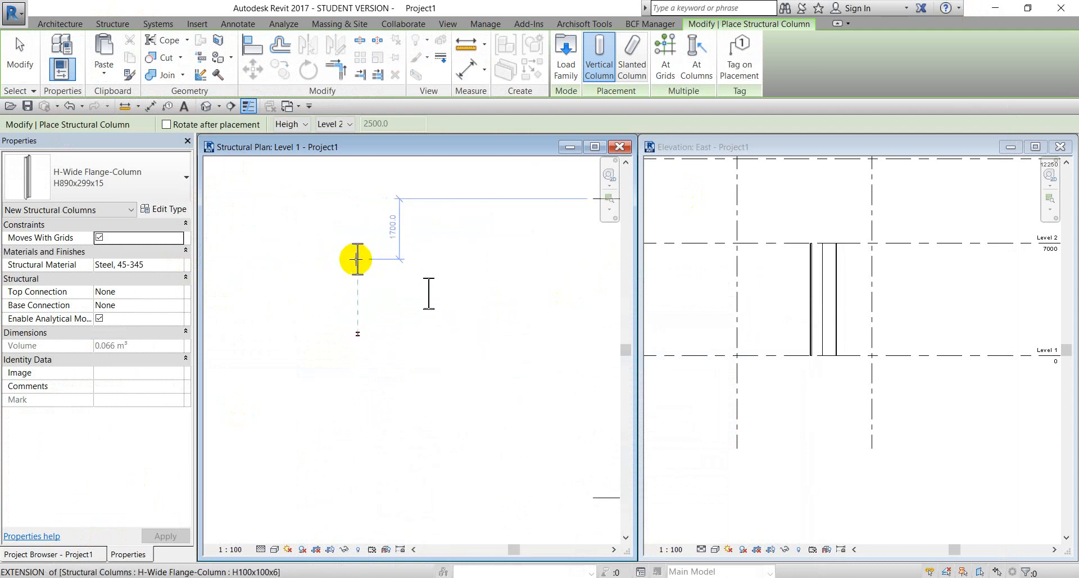
{"action": "left_click", "coordinate": [148, 185]}
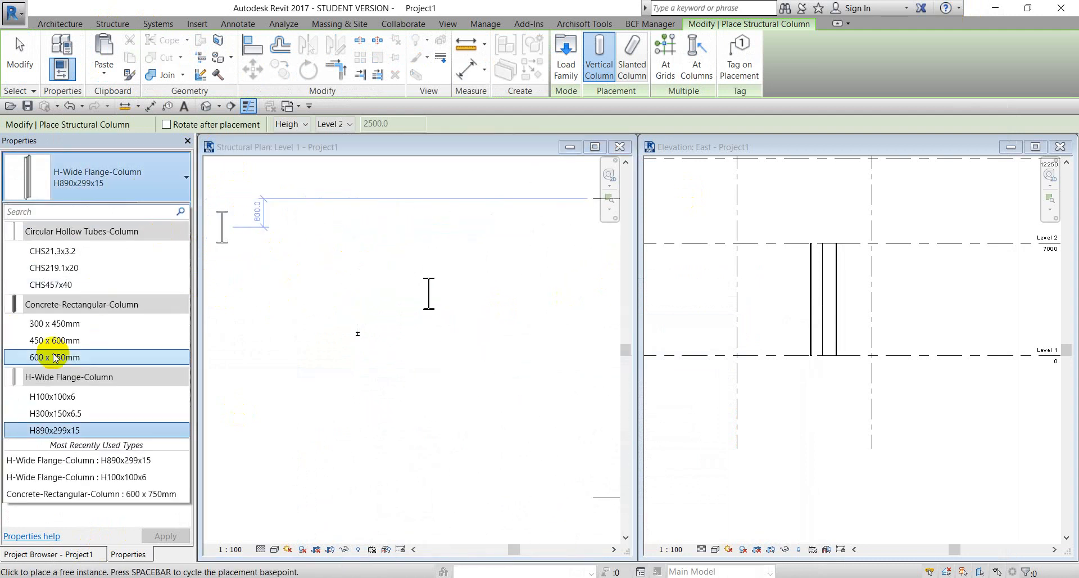
{"action": "left_click", "coordinate": [138, 147]}
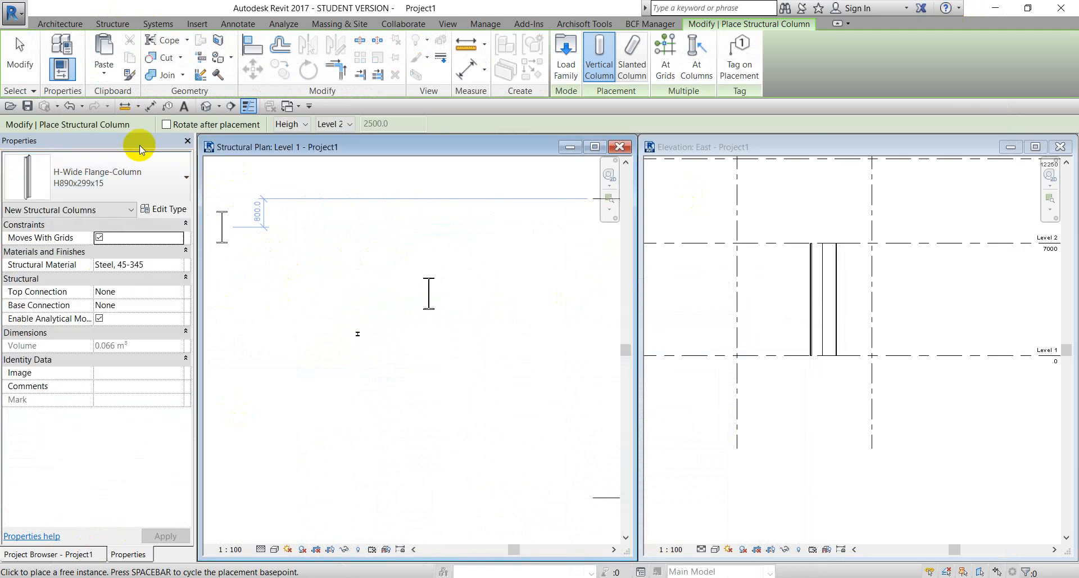
- Load the Round concrete column family from the Structural Columns > Concrete folder of the Singapore library
{"action": "left_click", "coordinate": [569, 68]}
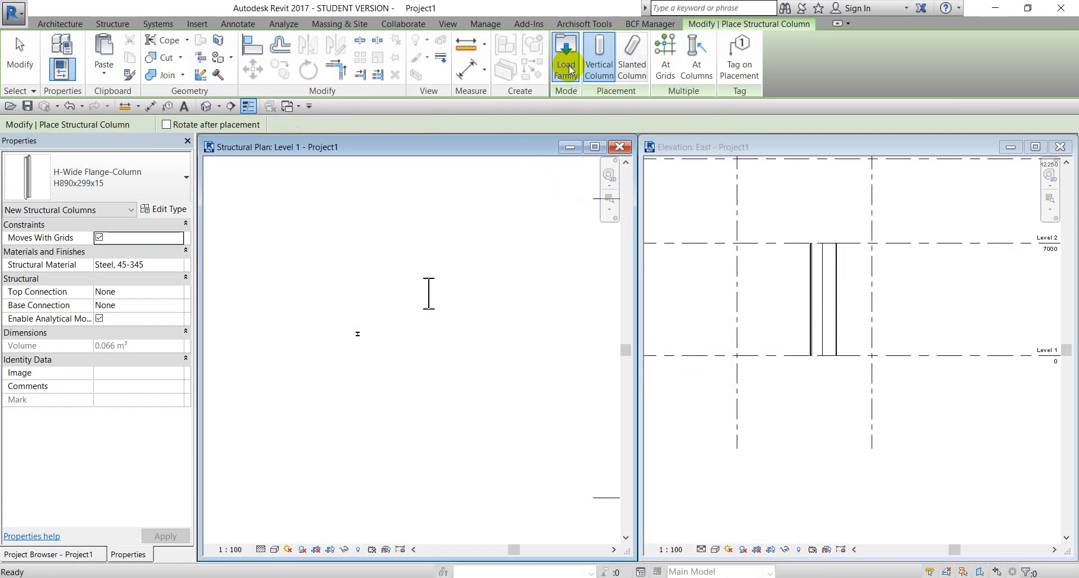
{"action": "scroll", "coordinate": [328, 268], "scroll_direction": "down", "scroll_amount": 4}
{"action": "scroll", "coordinate": [328, 267], "scroll_direction": "down", "scroll_amount": 3}
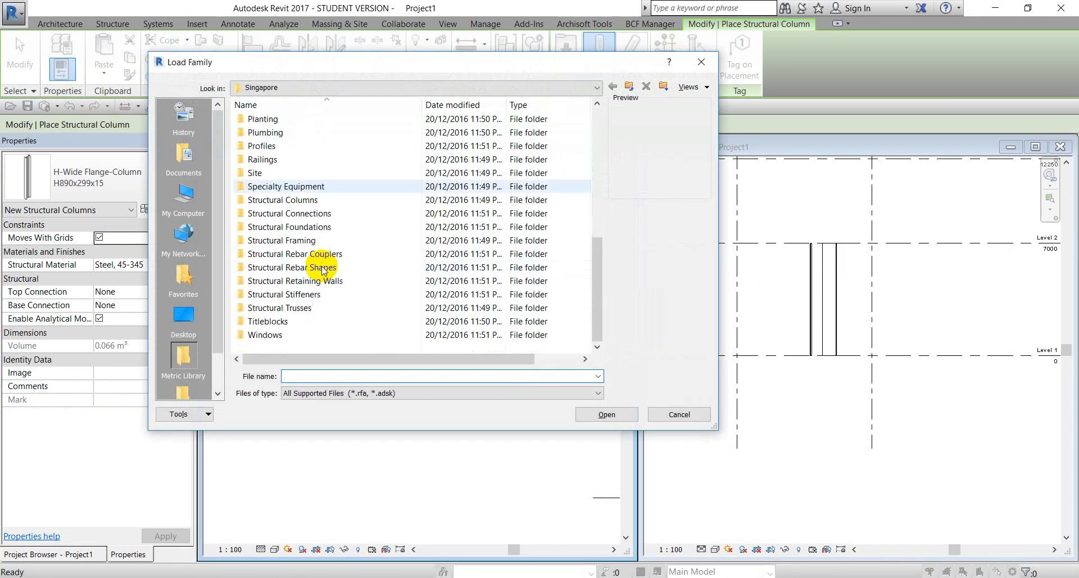
{"action": "left_click", "coordinate": [325, 87]}
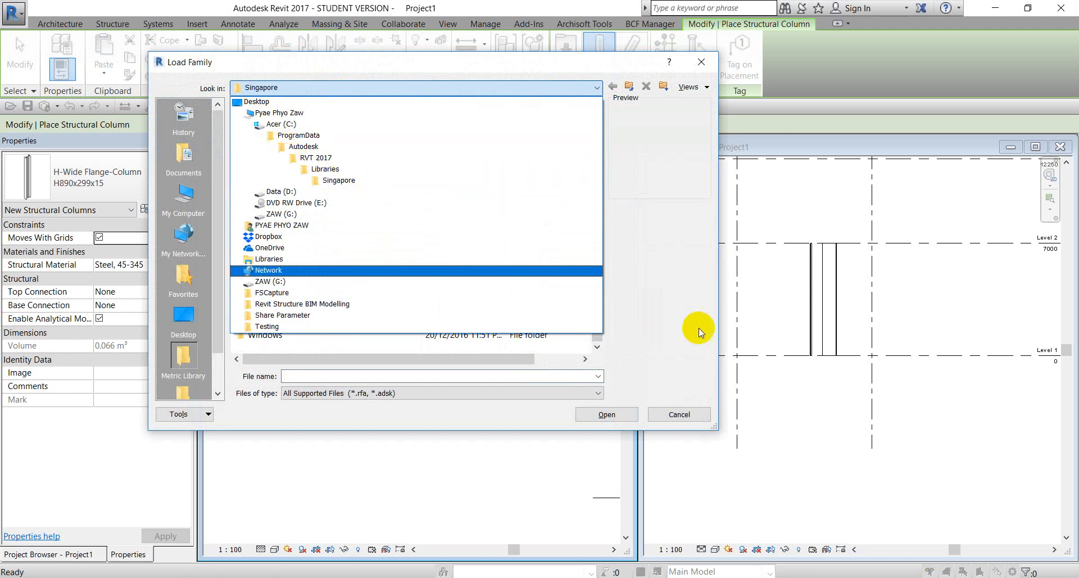
{"action": "left_click", "coordinate": [679, 305]}
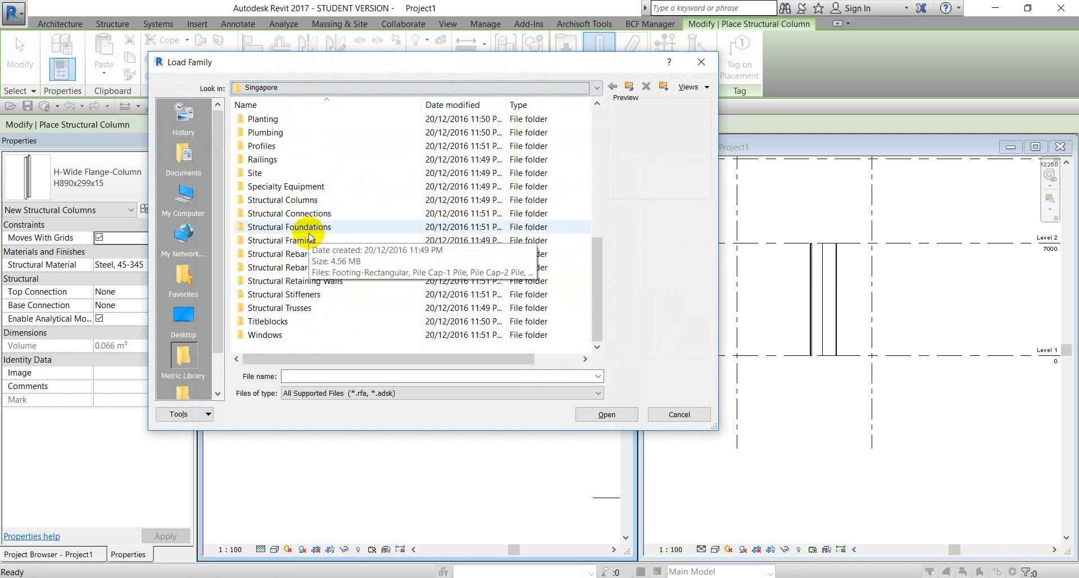
{"action": "double_click", "coordinate": [300, 203]}
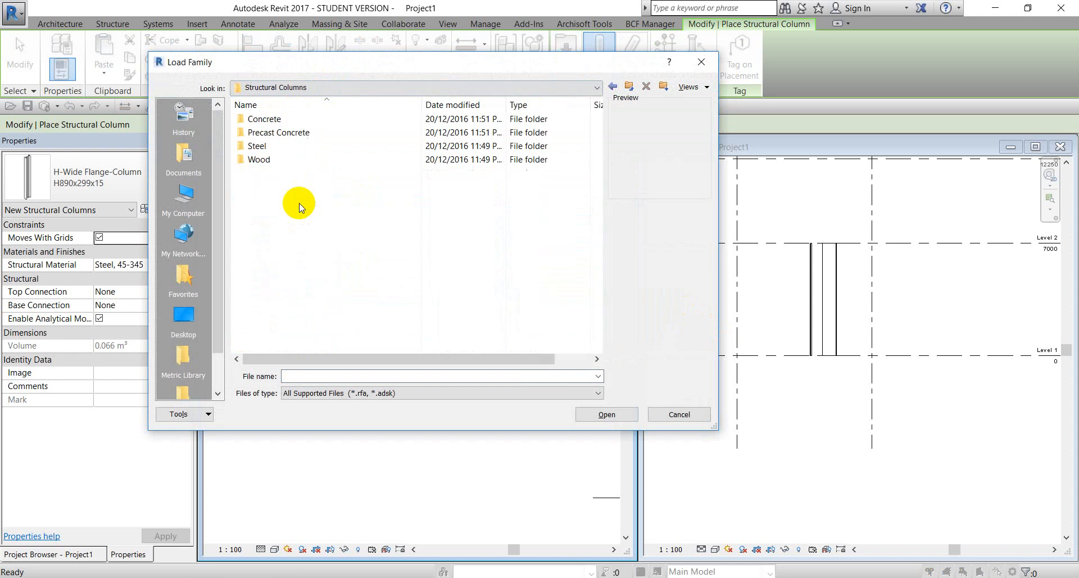
{"action": "double_click", "coordinate": [272, 119]}
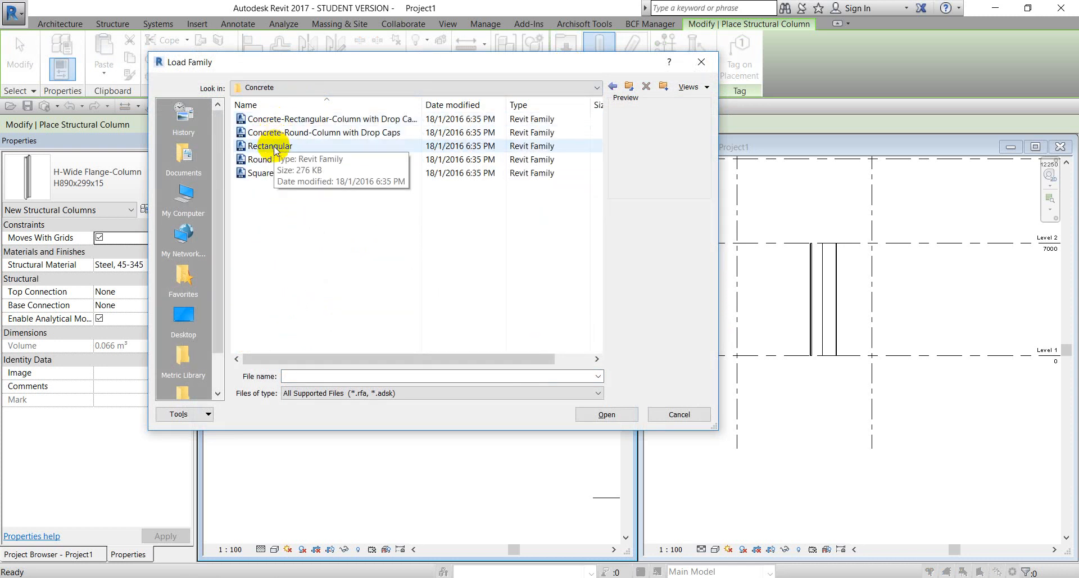
{"action": "left_click", "coordinate": [273, 147]}
{"action": "left_click", "coordinate": [268, 160]}
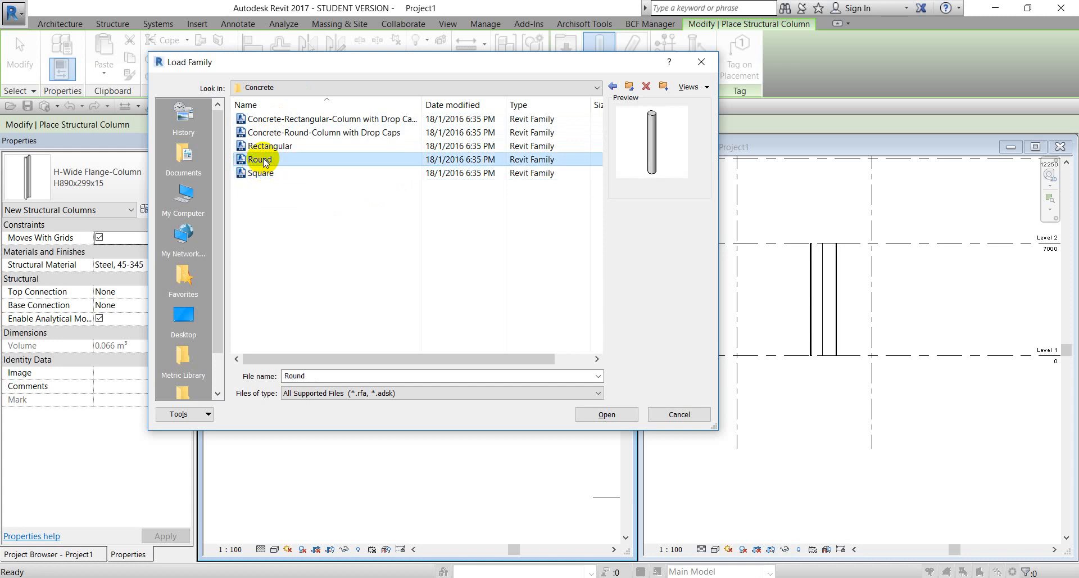
{"action": "left_click", "coordinate": [607, 415]}
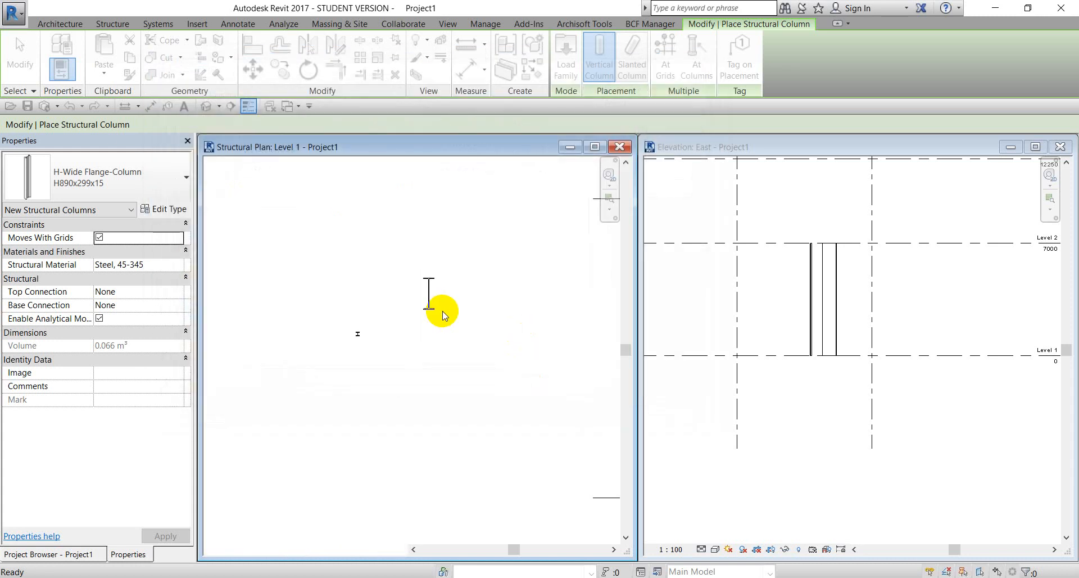
- Place four vertical Round 300mm concrete columns up to Level 2, spaced apart beside the H890x299x15 column in the Level 1 plan
{"action": "scroll", "coordinate": [452, 306], "scroll_direction": "up", "scroll_amount": 5}
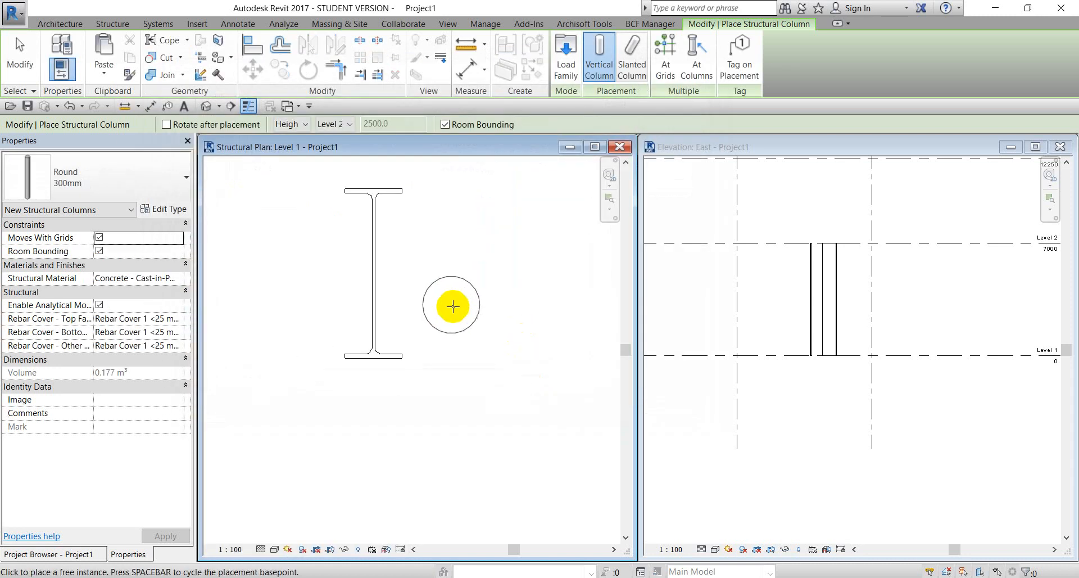
{"action": "scroll", "coordinate": [452, 306], "scroll_direction": "down", "scroll_amount": 5}
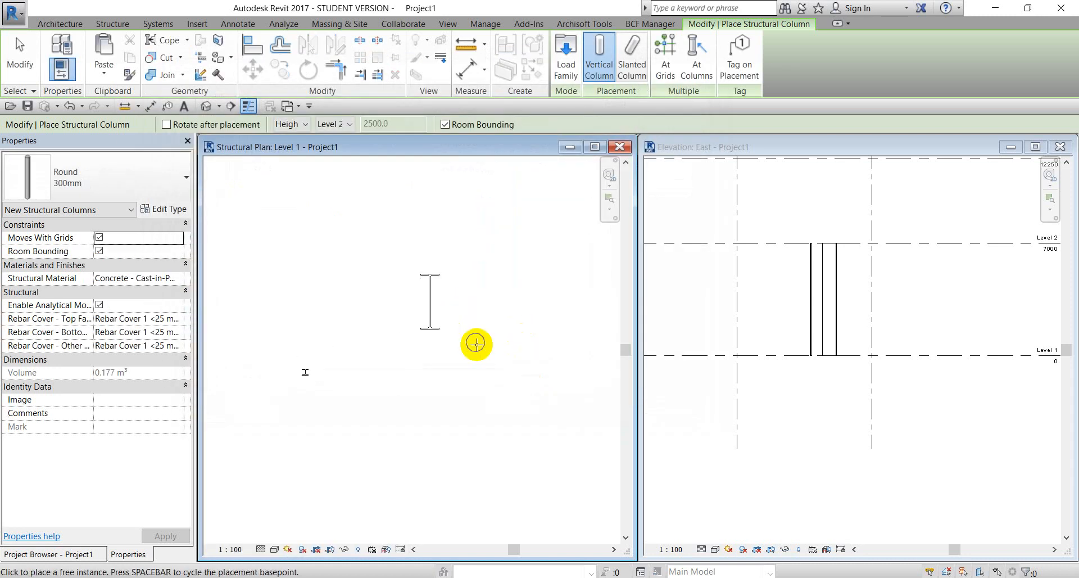
{"action": "left_click", "coordinate": [402, 342]}
{"action": "left_click", "coordinate": [449, 303]}
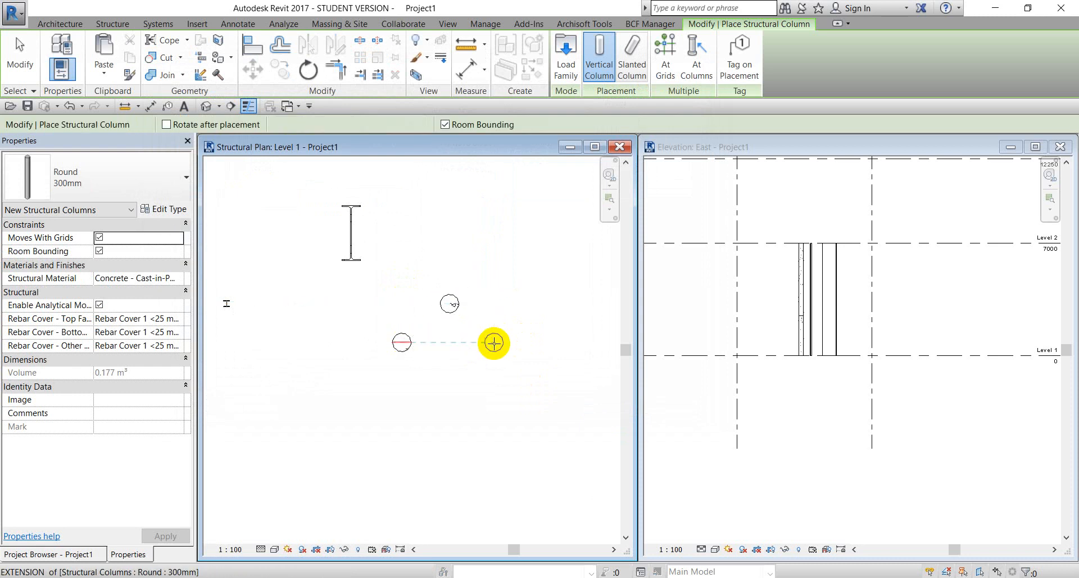
{"action": "left_click", "coordinate": [494, 342]}
{"action": "left_click", "coordinate": [479, 399]}
- Maximize the Level 1 structural plan and frame the four round columns together with the two H-columns
{"action": "left_click", "coordinate": [594, 146]}
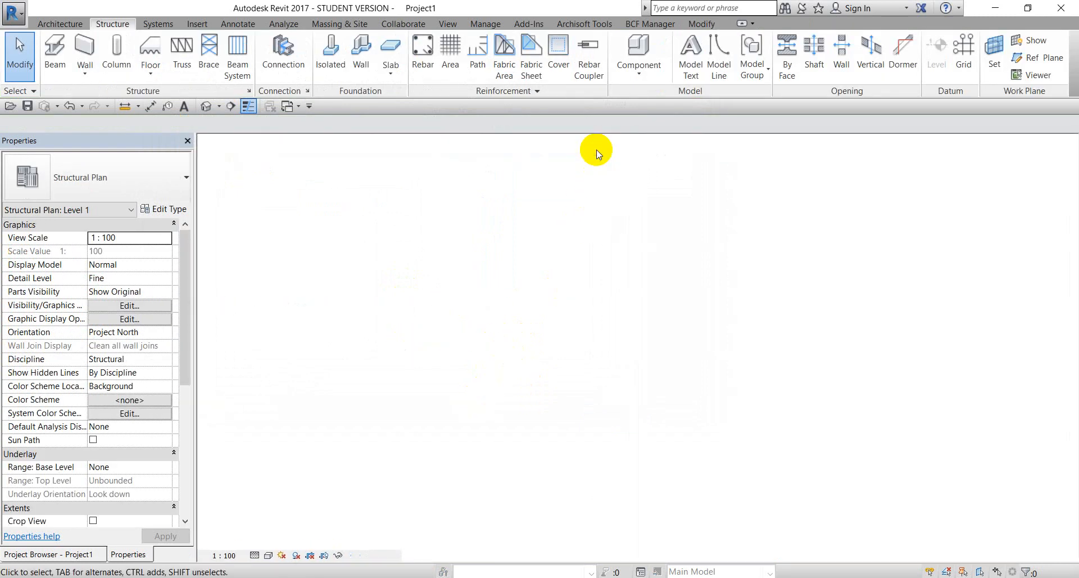
{"action": "scroll", "coordinate": [466, 319], "scroll_direction": "down", "scroll_amount": 3}
{"action": "middle_click_drag", "start_coordinate": [438, 339], "coordinate": [530, 331]}
{"action": "scroll", "coordinate": [537, 312], "scroll_direction": "up", "scroll_amount": 5}
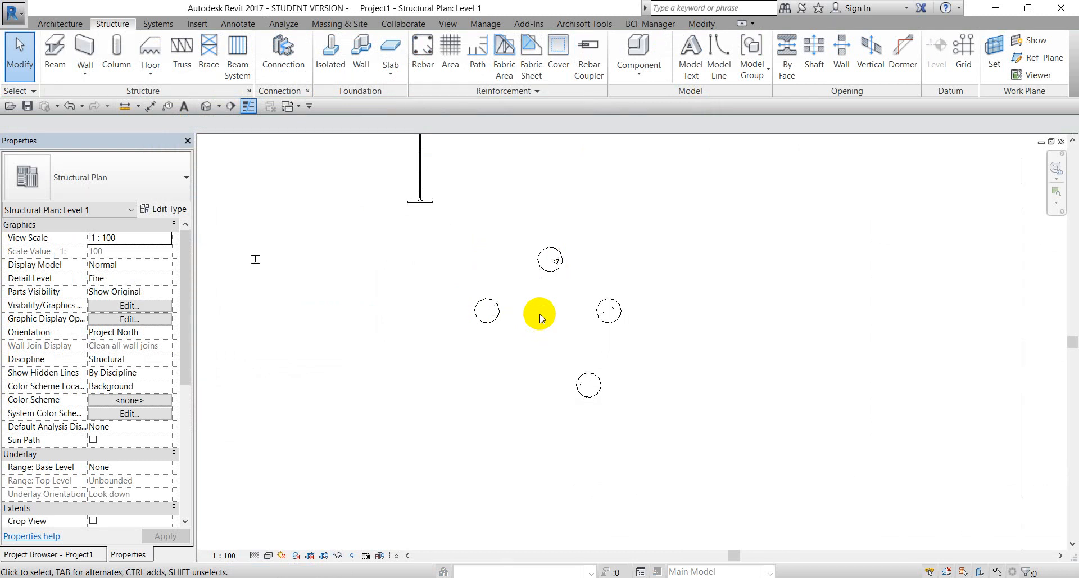
{"action": "scroll", "coordinate": [617, 275], "scroll_direction": "down", "scroll_amount": 2}
{"action": "middle_click_drag", "start_coordinate": [585, 303], "coordinate": [558, 296]}
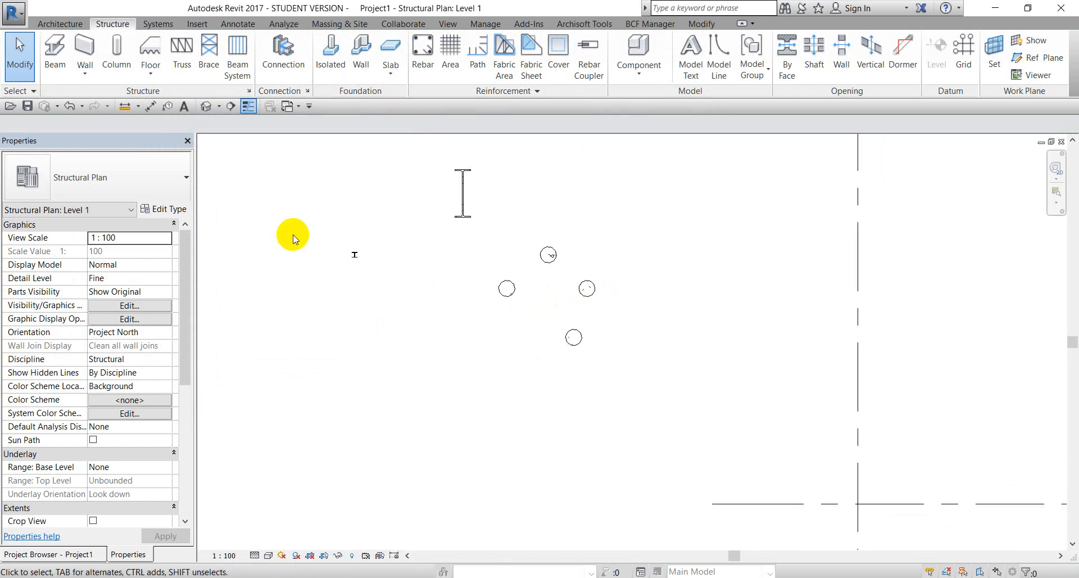
- Load the Rectangular concrete column family from the Structural Columns > Concrete folder of the Singapore library
{"action": "left_click", "coordinate": [116, 56]}
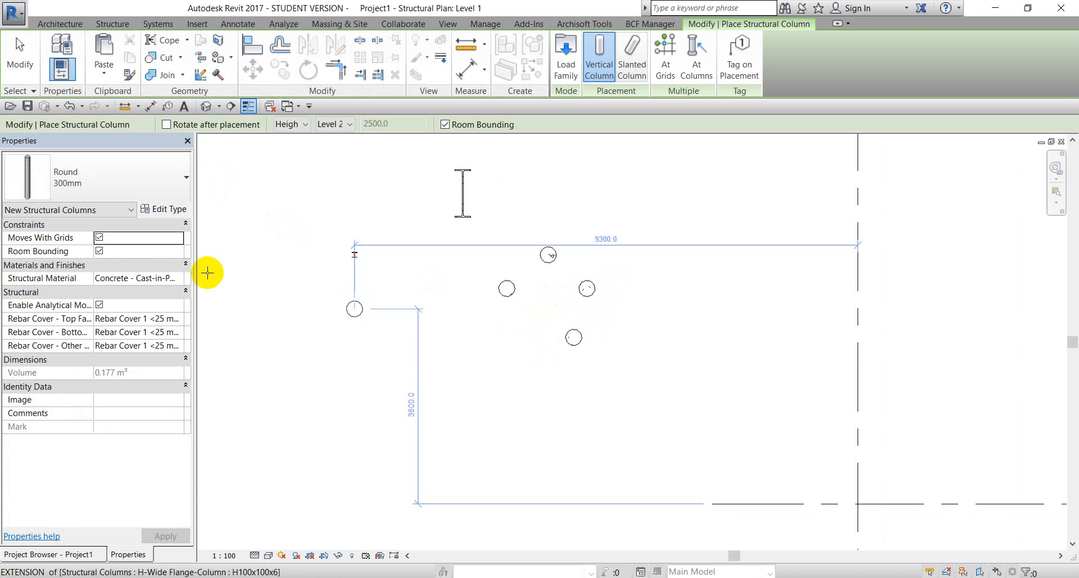
{"action": "left_click", "coordinate": [156, 188]}
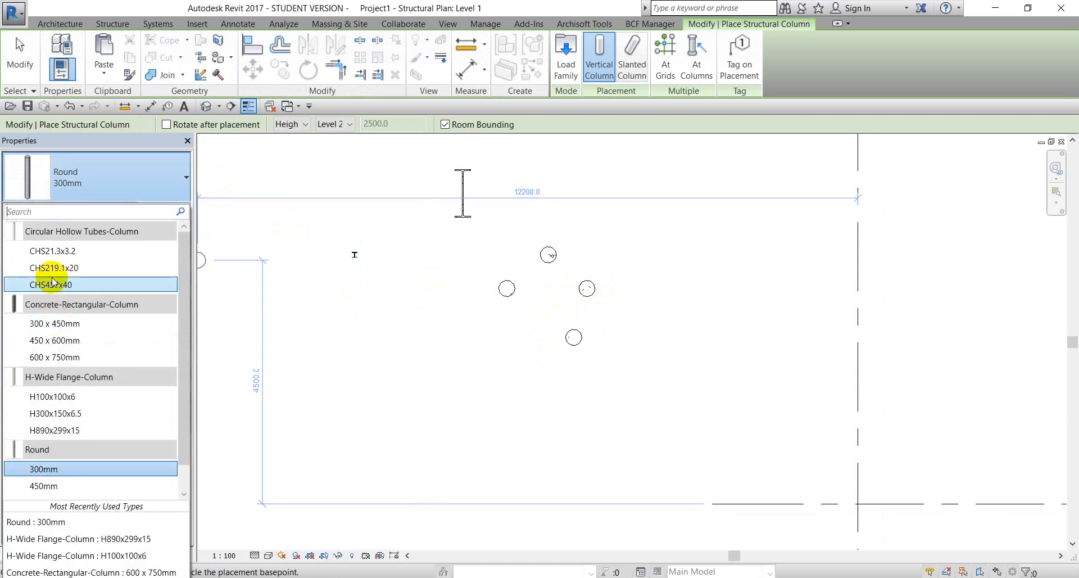
{"action": "scroll", "coordinate": [104, 366], "scroll_direction": "down", "scroll_amount": 1}
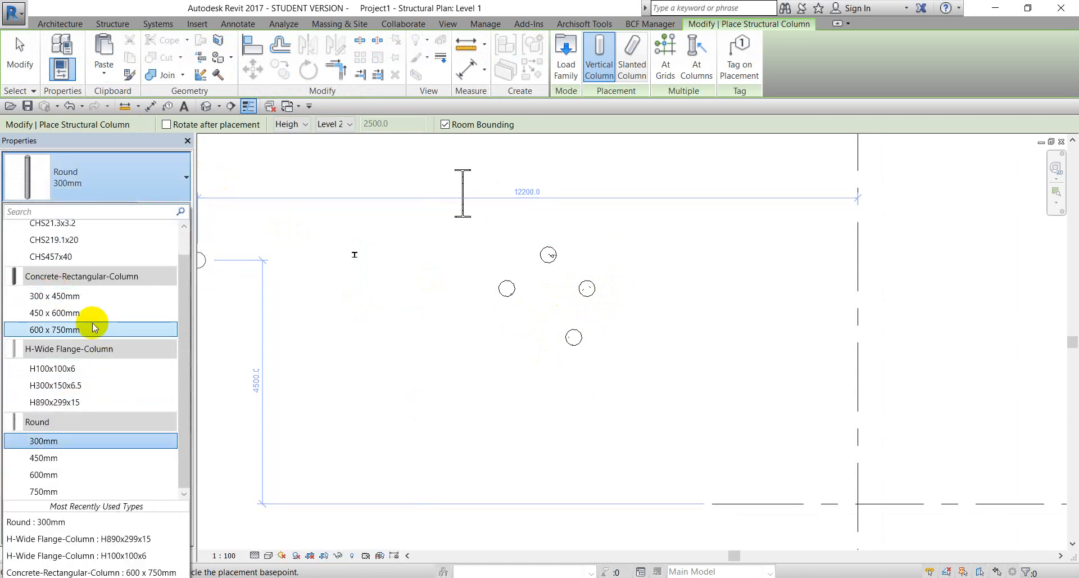
{"action": "left_click", "coordinate": [127, 141]}
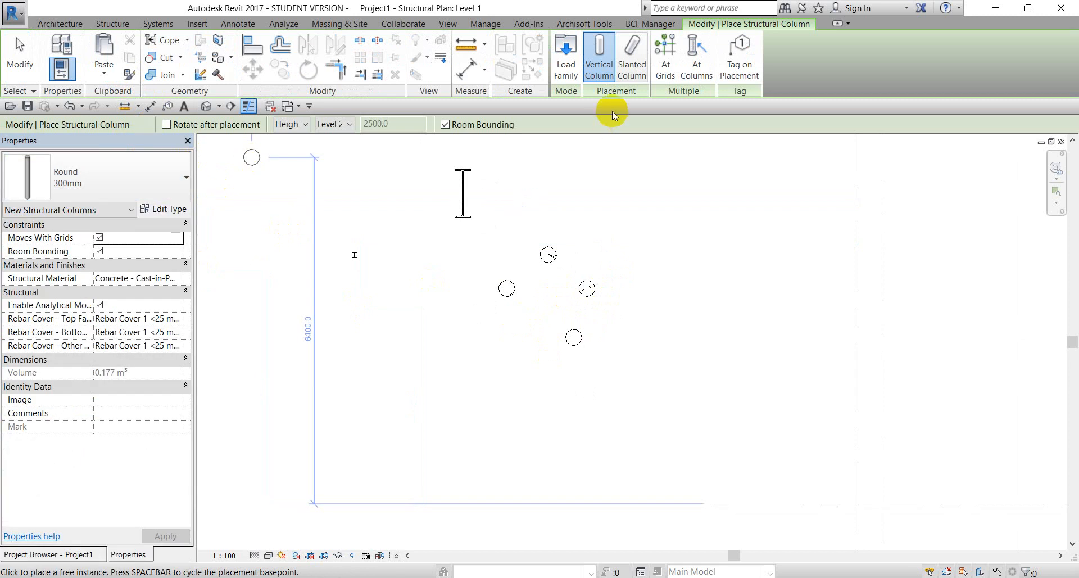
{"action": "left_click", "coordinate": [573, 68]}
{"action": "scroll", "coordinate": [287, 280], "scroll_direction": "down", "scroll_amount": 6}
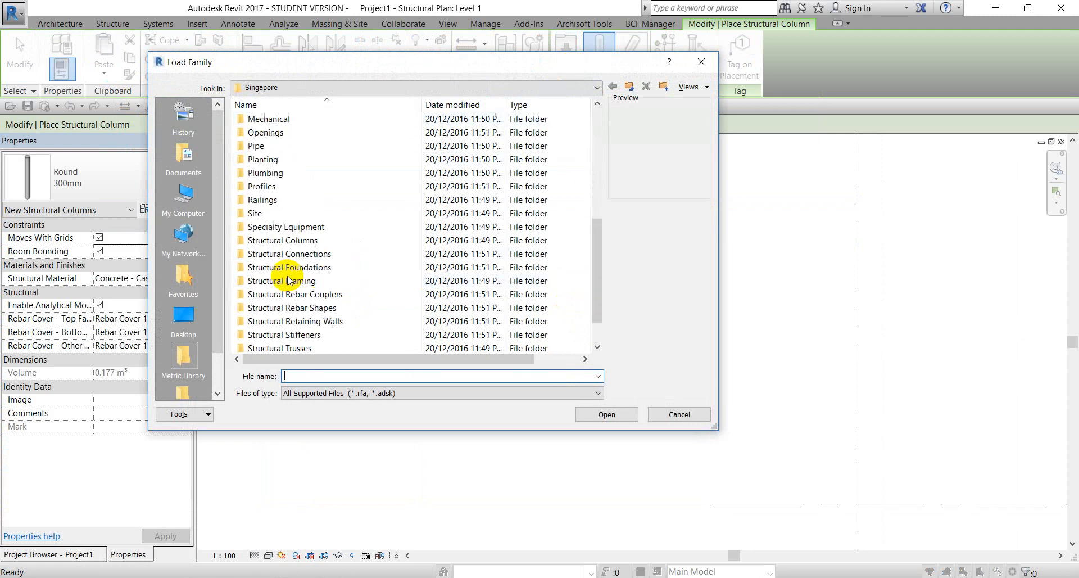
{"action": "double_click", "coordinate": [298, 241]}
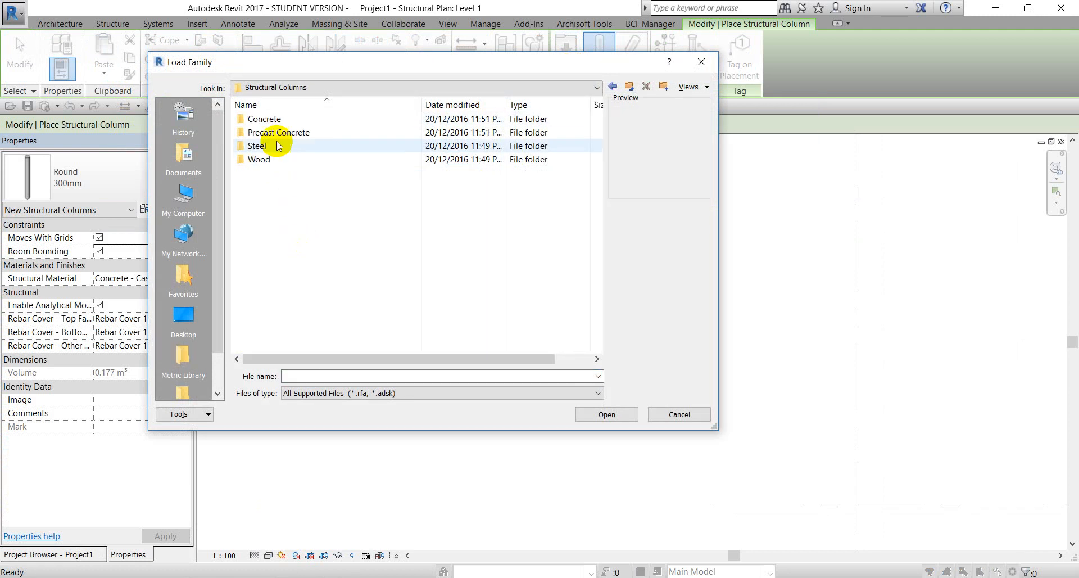
{"action": "double_click", "coordinate": [271, 119]}
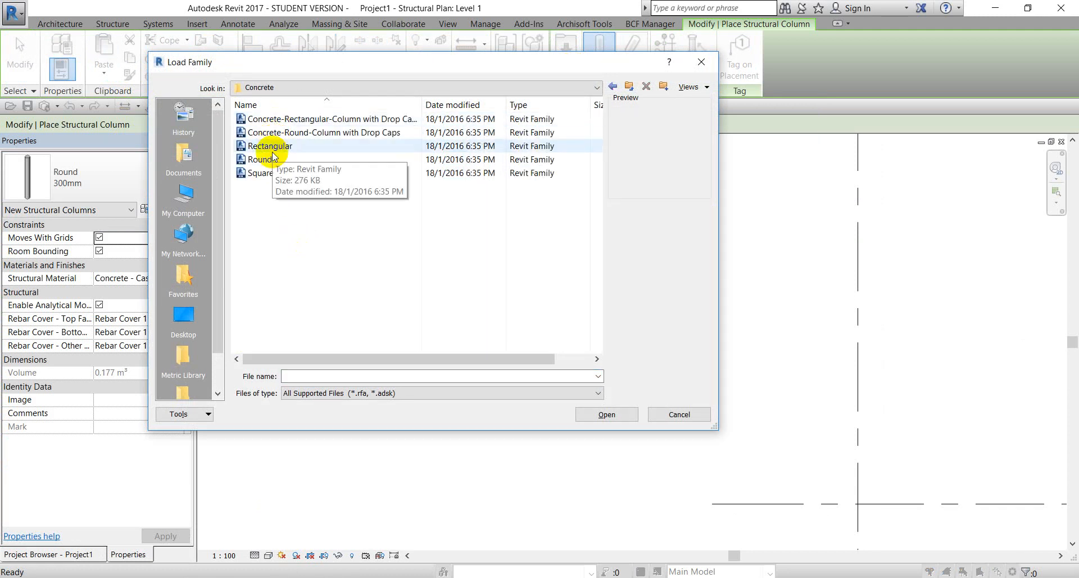
{"action": "left_click", "coordinate": [271, 147]}
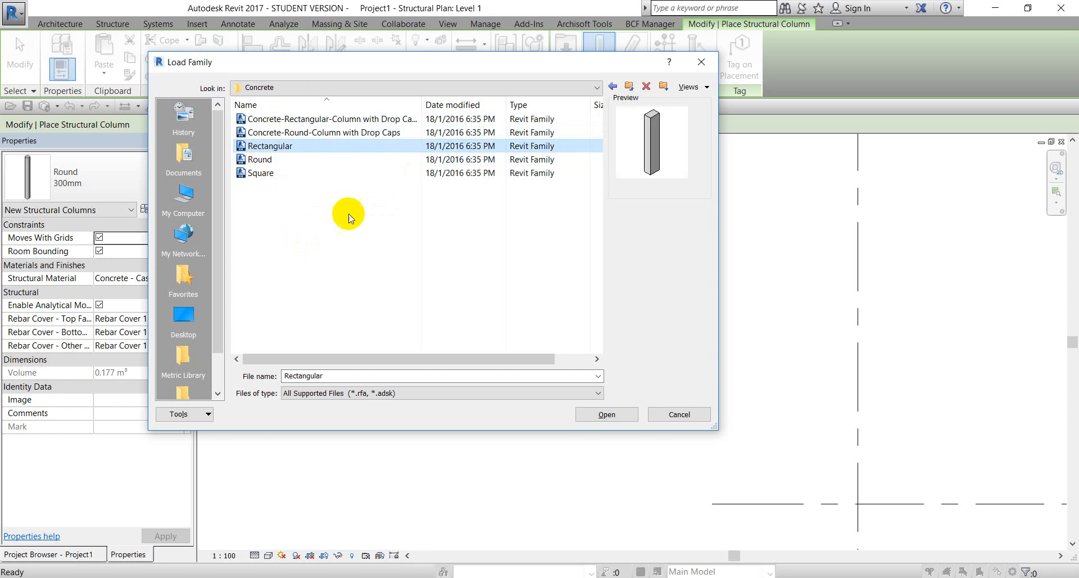
{"action": "left_click", "coordinate": [601, 415]}
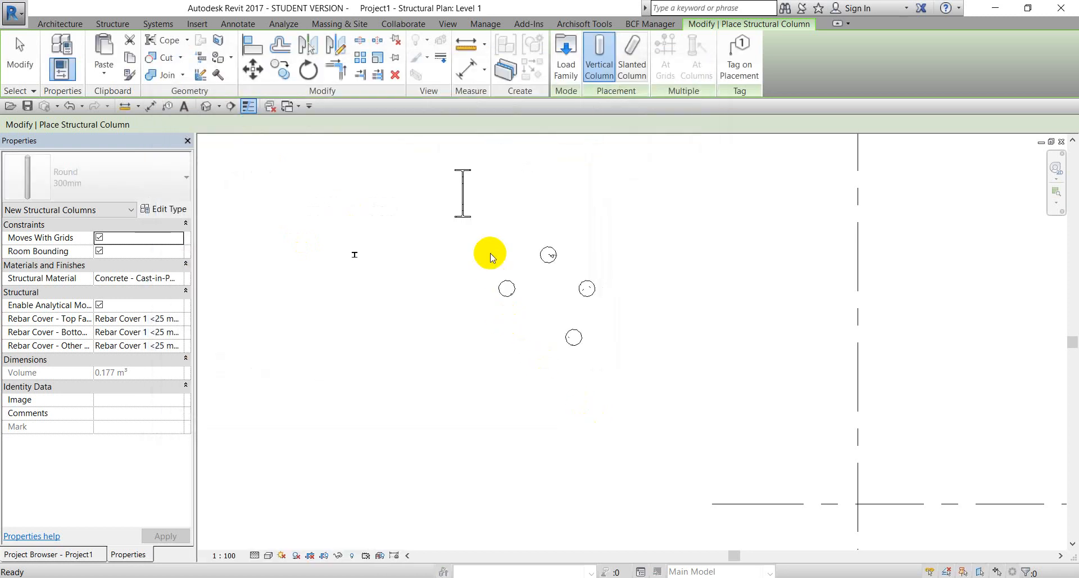
- Place four vertical Rectangular 300 x 450mm columns up to Level 2, spaced apart between the round columns and grid line 1
{"action": "scroll", "coordinate": [542, 262], "scroll_direction": "up", "scroll_amount": 2}
{"action": "middle_click_drag", "start_coordinate": [704, 296], "coordinate": [528, 280]}
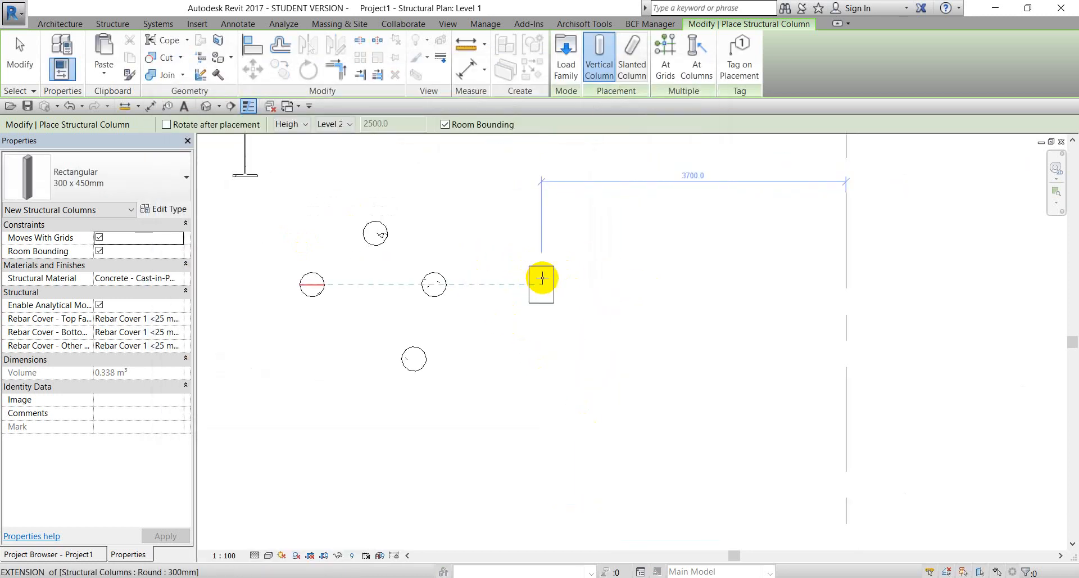
{"action": "left_click", "coordinate": [542, 278]}
{"action": "left_click", "coordinate": [649, 209]}
{"action": "left_click", "coordinate": [640, 340]}
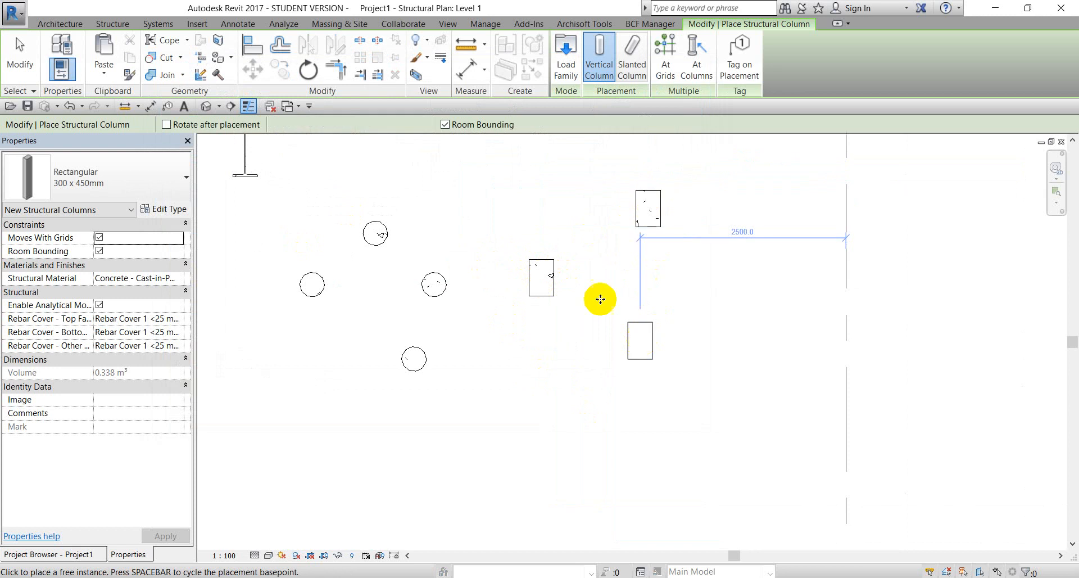
{"action": "left_click", "coordinate": [515, 218]}
{"action": "right_click", "coordinate": [450, 190]}
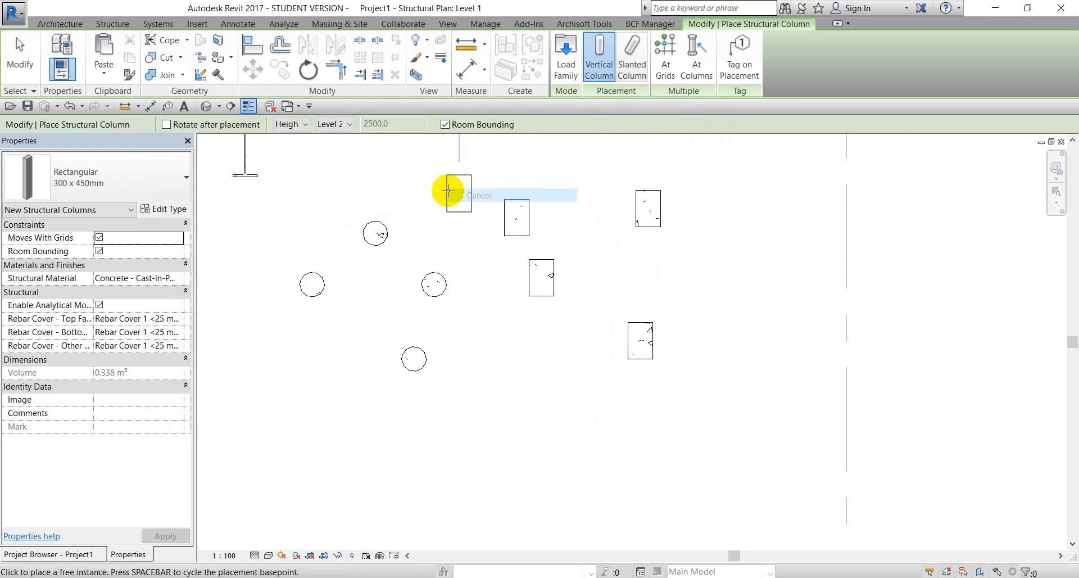
{"action": "right_click", "coordinate": [439, 188]}
{"action": "left_click", "coordinate": [458, 196]}
{"action": "right_click", "coordinate": [416, 170]}
{"action": "left_click", "coordinate": [453, 185]}
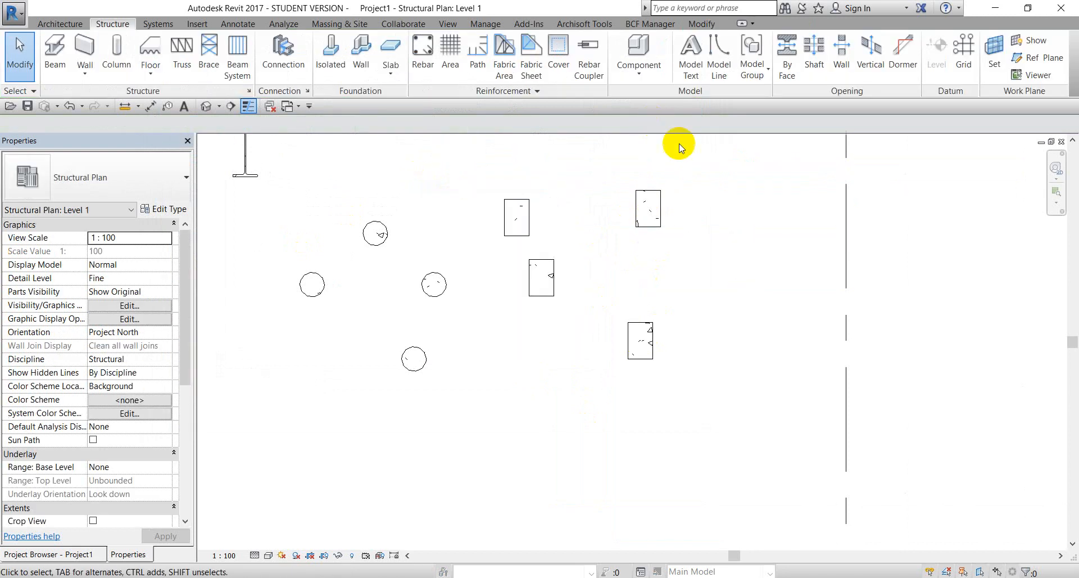
- Switch to the Revit Structure BIM Modelling PDF in Acrobat Reader, check the concrete column instructions, and return to Revit
{"action": "left_click", "coordinate": [396, 577]}
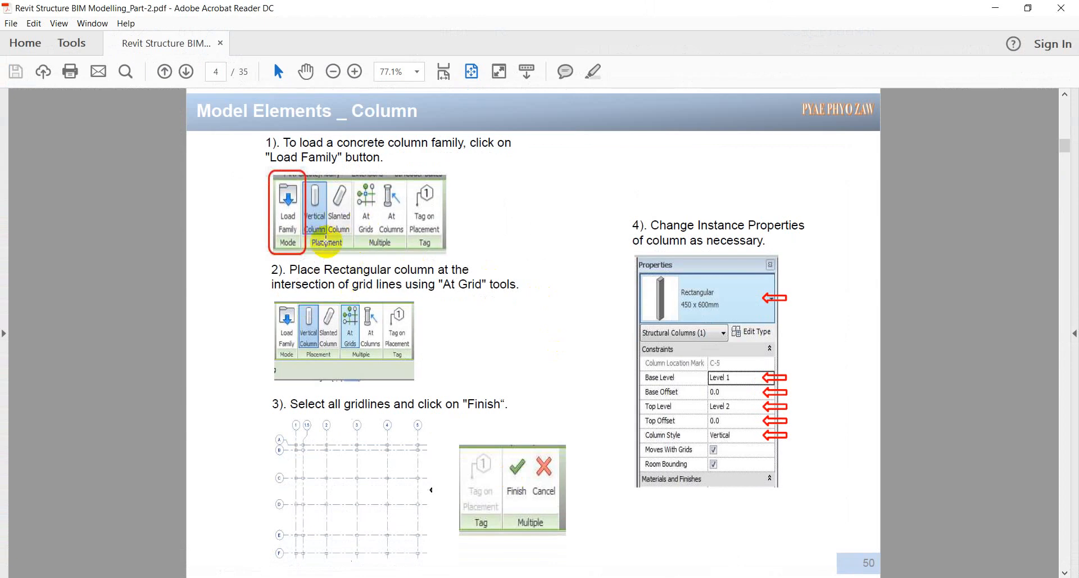
{"action": "left_click", "coordinate": [993, 10]}
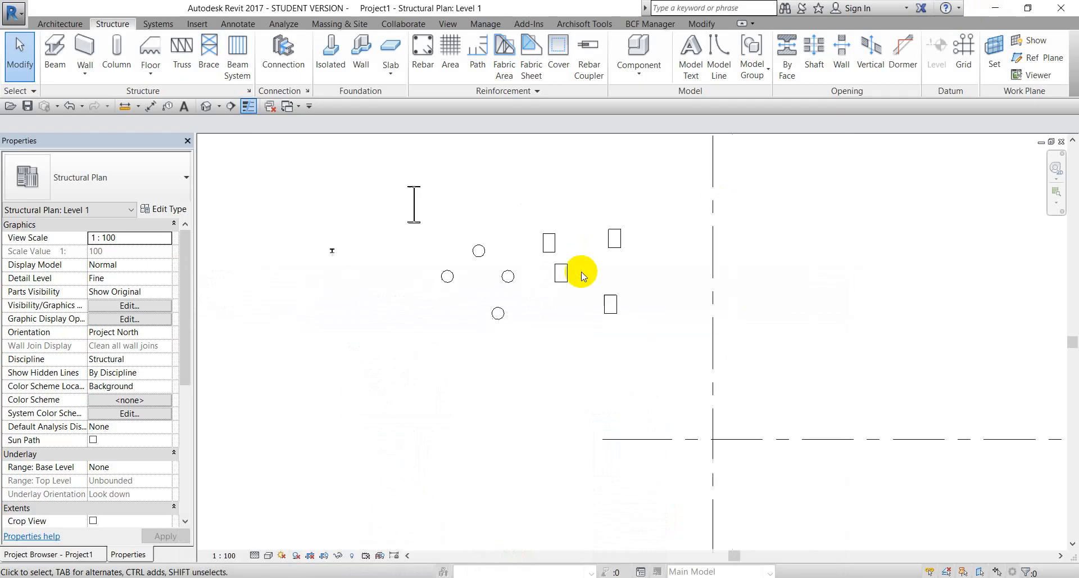
- Delete all the H, round and rectangular test columns beside the grid and frame the whole grid in the Level 1 plan
{"action": "scroll", "coordinate": [582, 276], "scroll_direction": "down", "scroll_amount": 3}
{"action": "left_click_drag", "start_coordinate": [414, 195], "coordinate": [616, 319]}
{"action": "key", "text": "Delete"}
{"action": "scroll", "coordinate": [589, 317], "scroll_direction": "down", "scroll_amount": 3}
{"action": "middle_click_drag", "start_coordinate": [652, 382], "coordinate": [474, 226]}
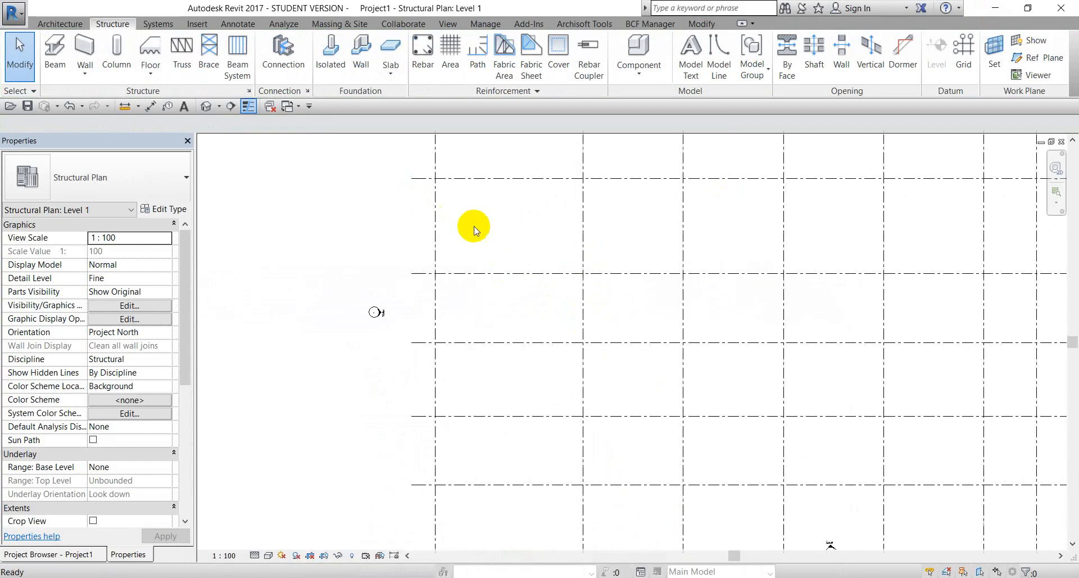
{"action": "scroll", "coordinate": [474, 231], "scroll_direction": "down", "scroll_amount": 3}
{"action": "middle_click_drag", "start_coordinate": [542, 337], "coordinate": [506, 356]}
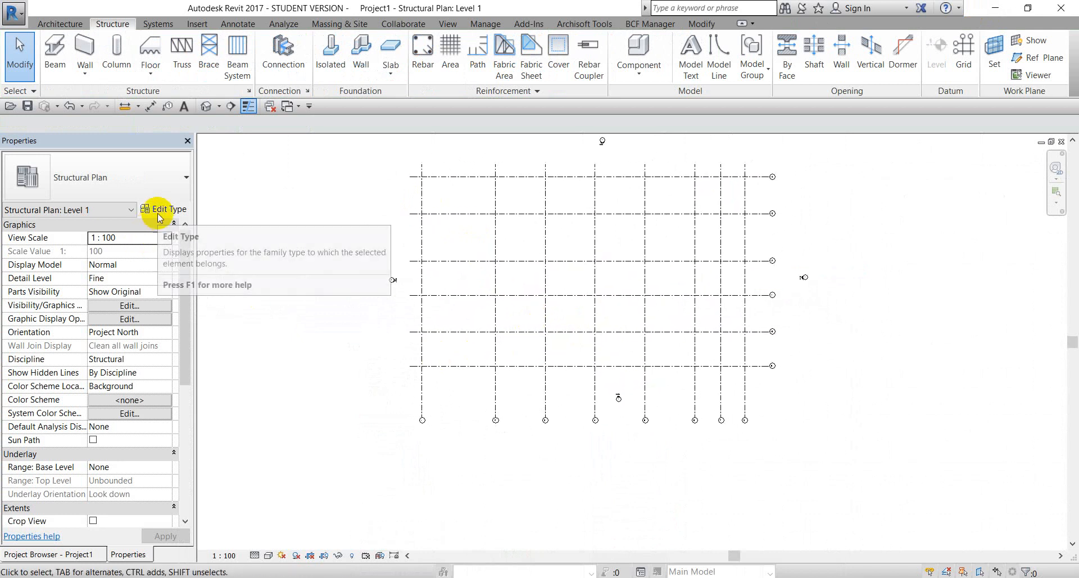
- Place one vertical Rectangular 600 x 750mm column outside the grid on its west side, about 21000 mm from grid line 1
{"action": "left_click", "coordinate": [119, 66]}
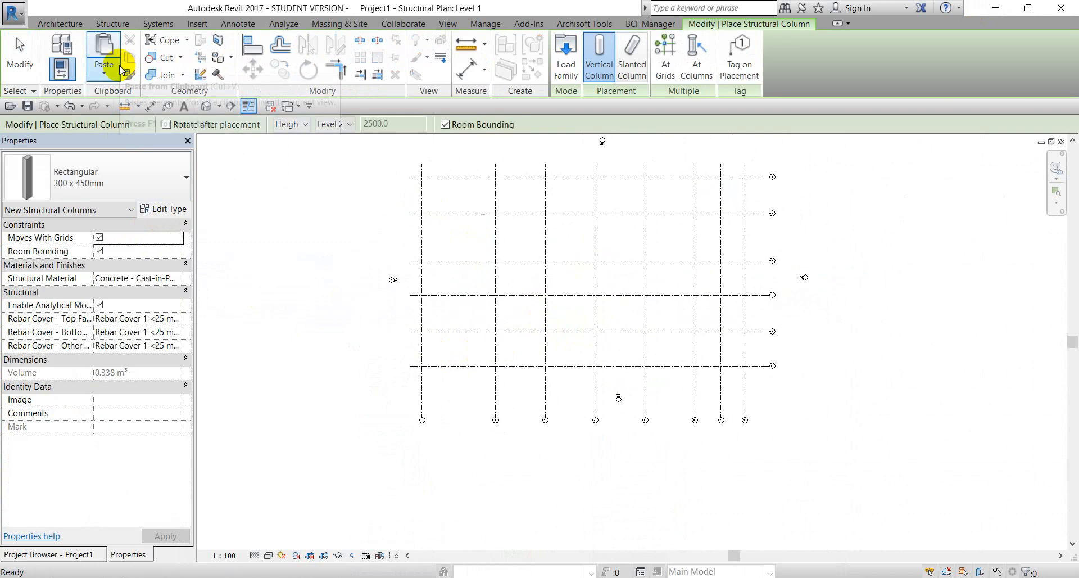
{"action": "left_click", "coordinate": [161, 189]}
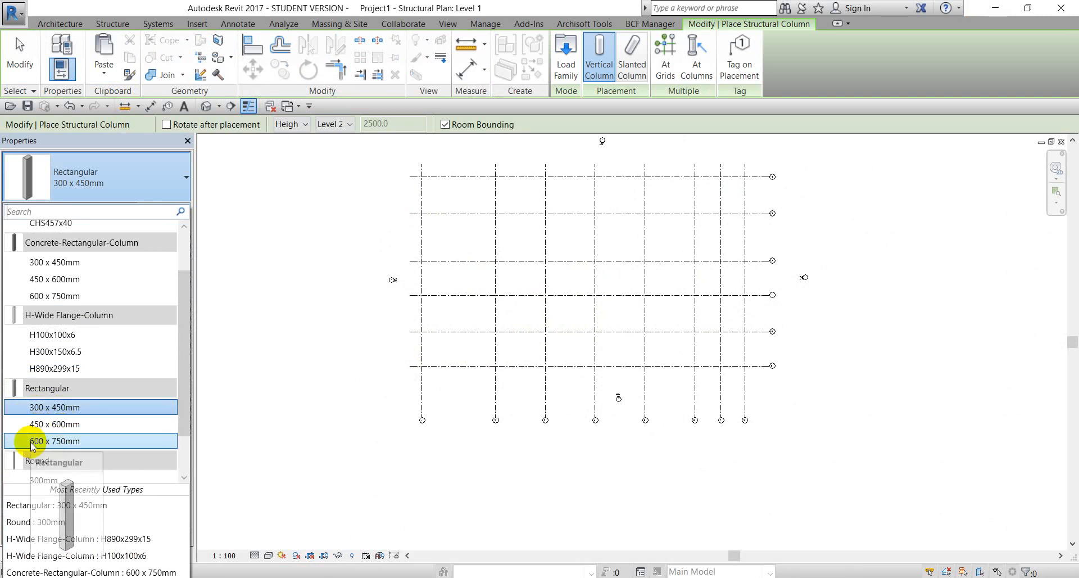
{"action": "left_click", "coordinate": [68, 441]}
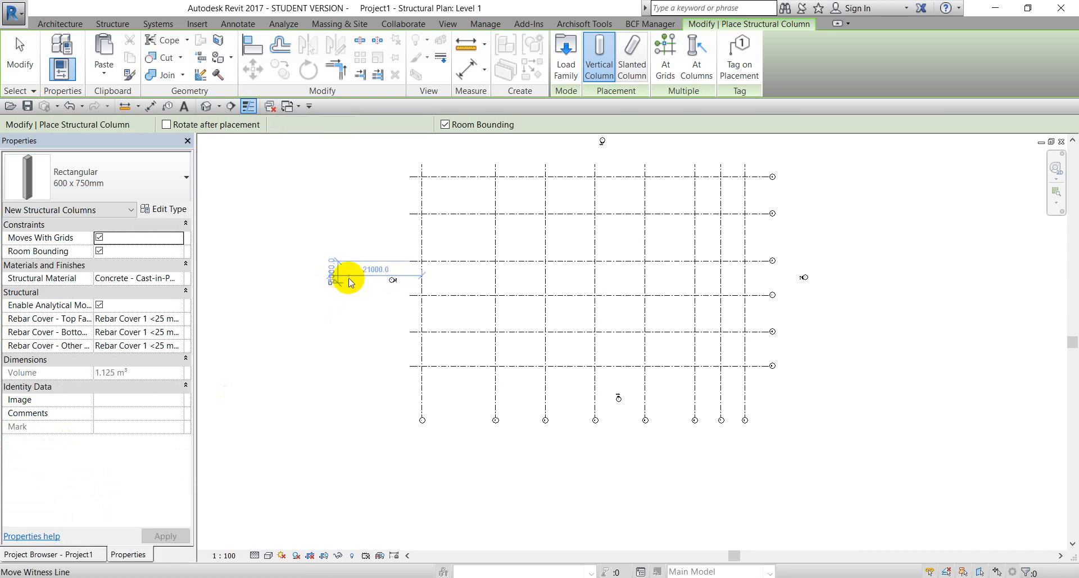
{"action": "right_click", "coordinate": [316, 227]}
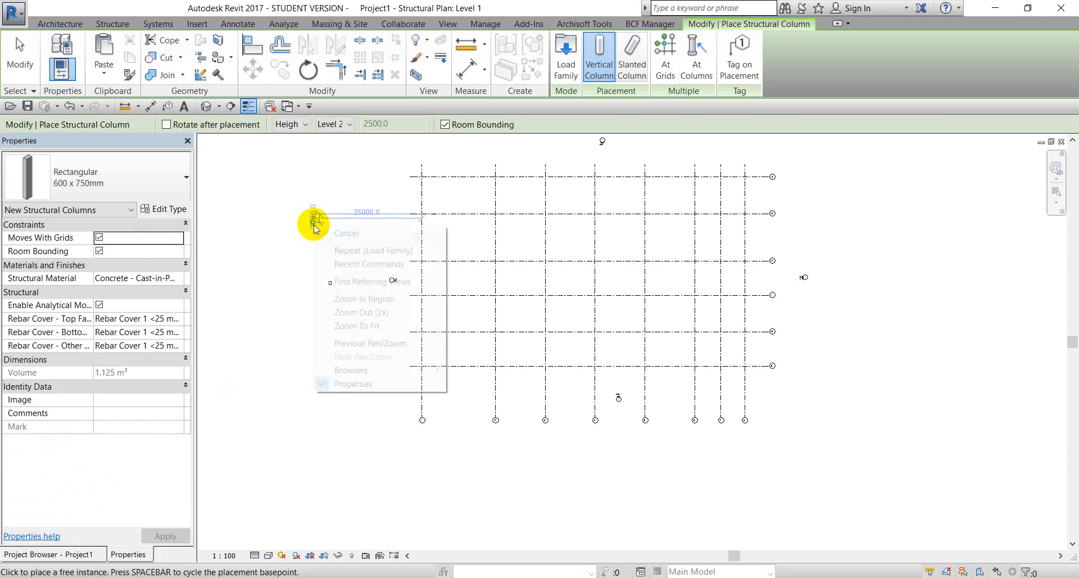
{"action": "left_click", "coordinate": [339, 232]}
- Duplicate the type of the placed 600 x 750mm rectangular column under the name 1000 x 1000mm
{"action": "scroll", "coordinate": [325, 291], "scroll_direction": "up", "scroll_amount": 8}
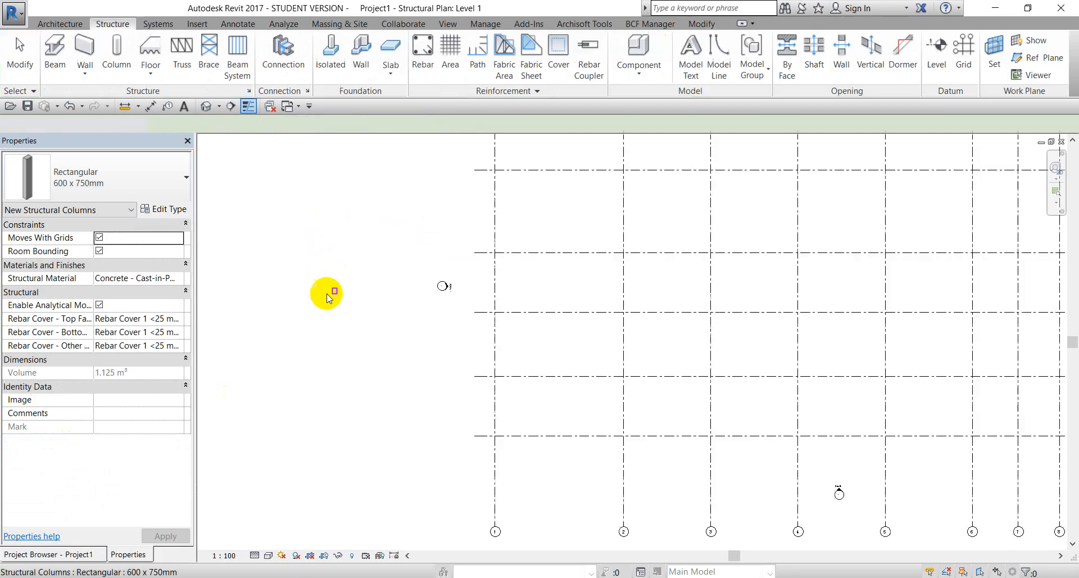
{"action": "scroll", "coordinate": [337, 285], "scroll_direction": "up", "scroll_amount": 1}
{"action": "left_click", "coordinate": [352, 279]}
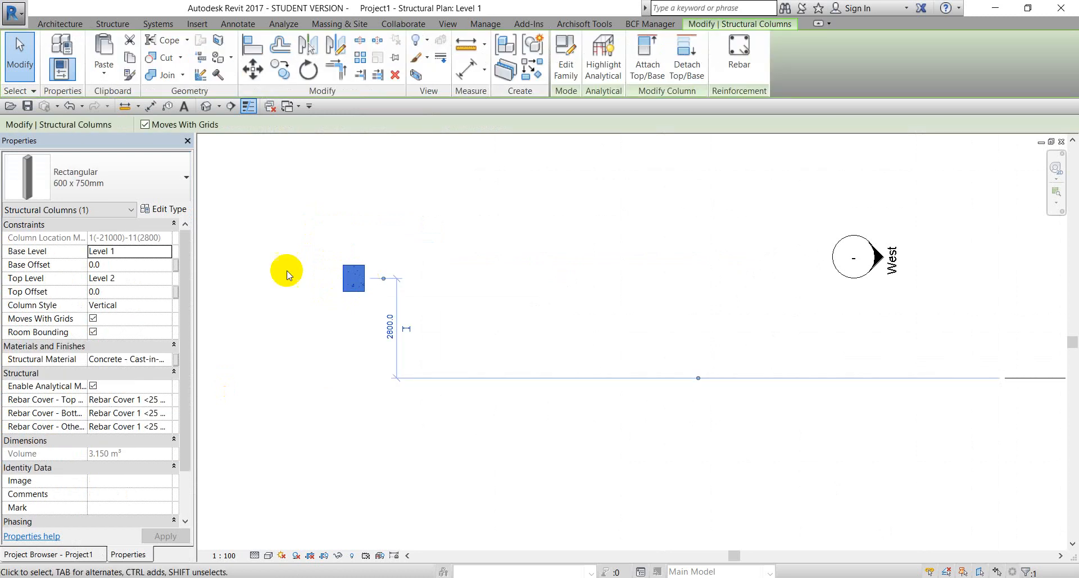
{"action": "left_click", "coordinate": [166, 210]}
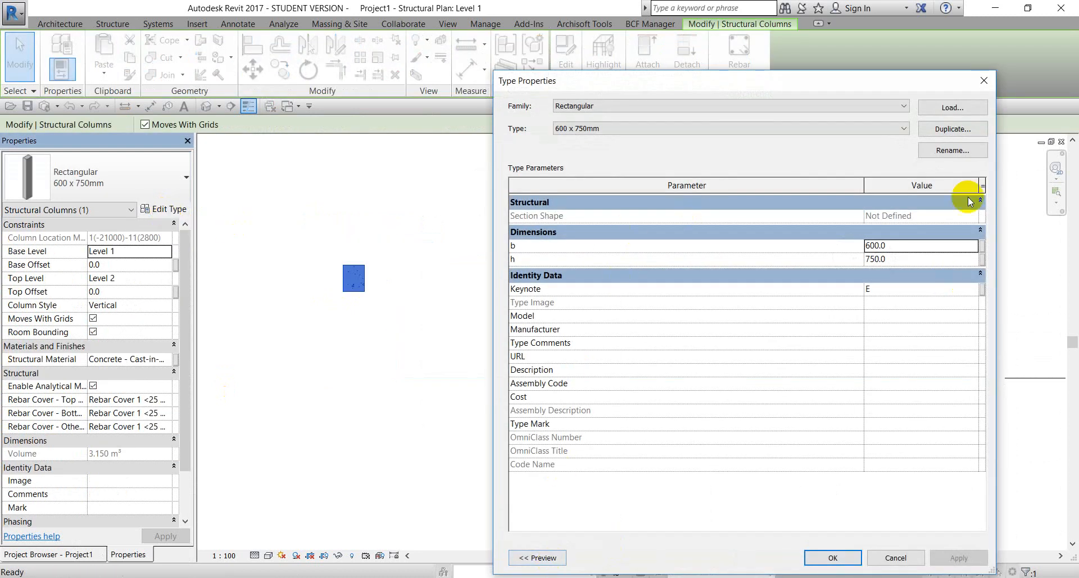
{"action": "left_click", "coordinate": [948, 130]}
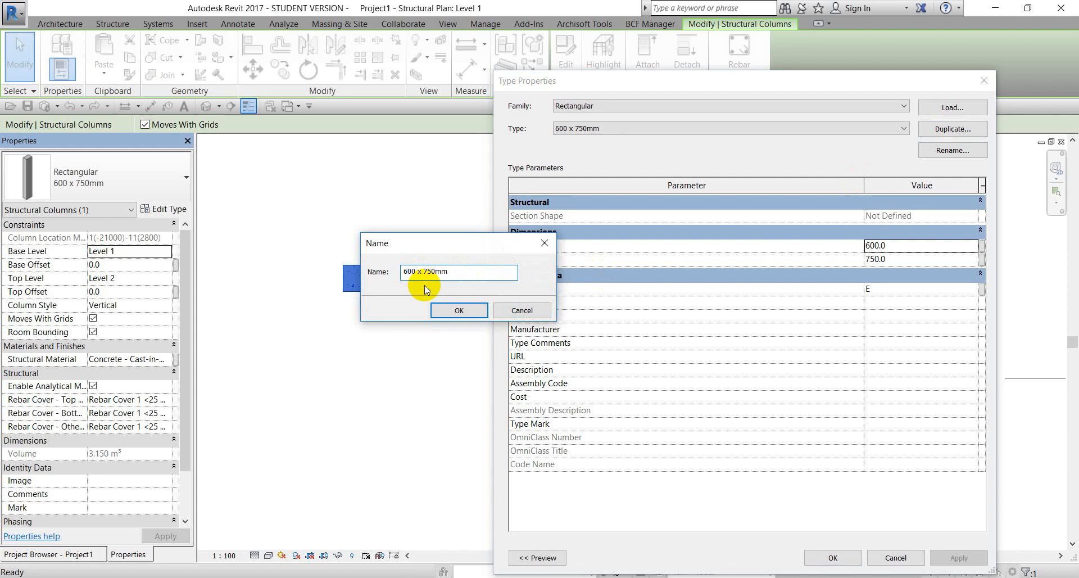
{"action": "type", "text": "10"}
{"action": "left_click", "coordinate": [435, 272]}
{"action": "type", "text": "100"}
{"action": "left_click", "coordinate": [453, 311]}
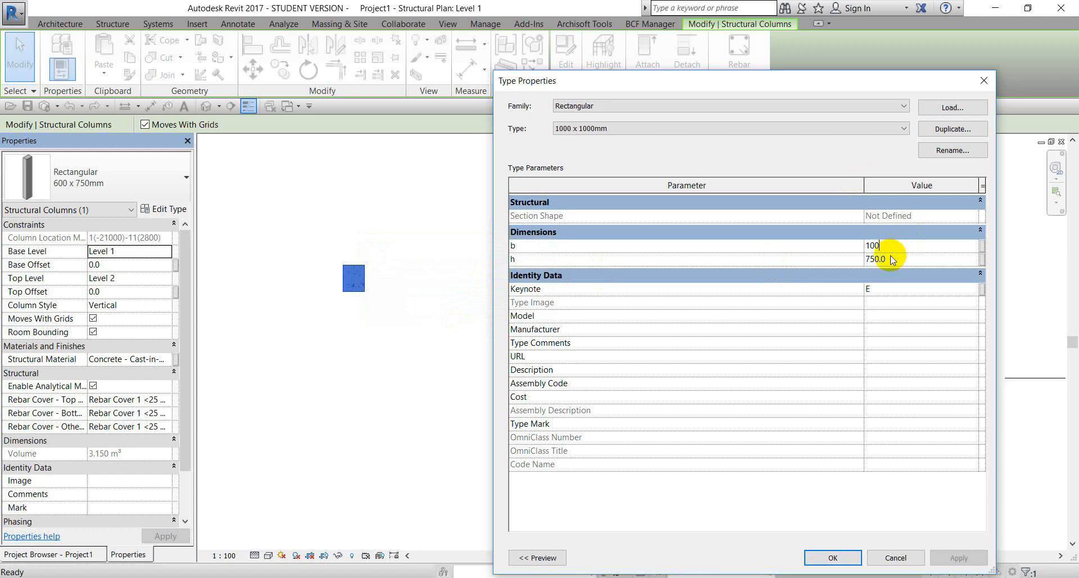
- Set both the b and h dimensions of the 1000 x 1000mm type to 1000 and apply it to the column
{"action": "type", "text": "100"}
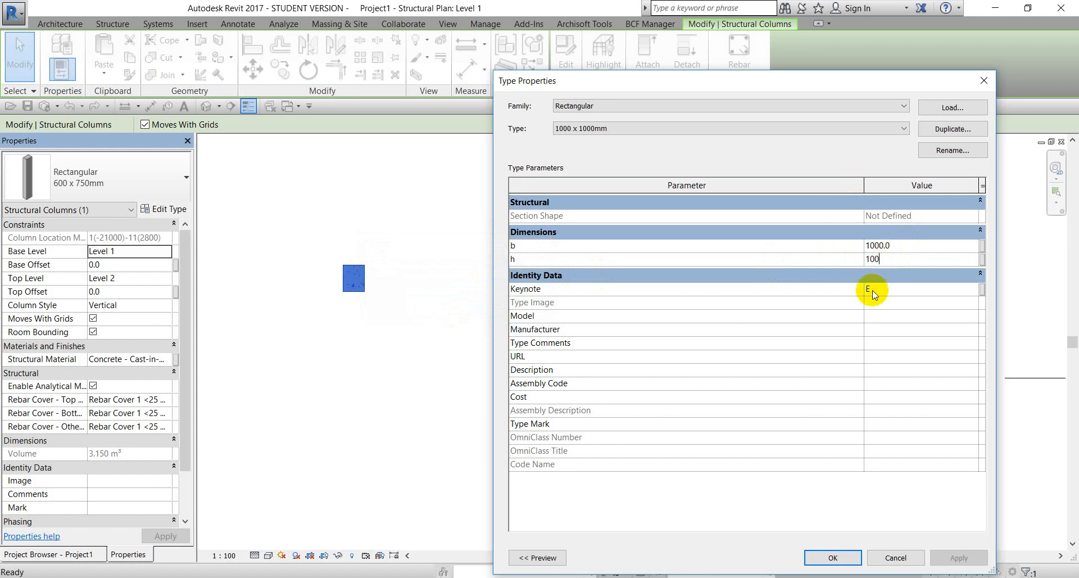
{"action": "type", "text": "00"}
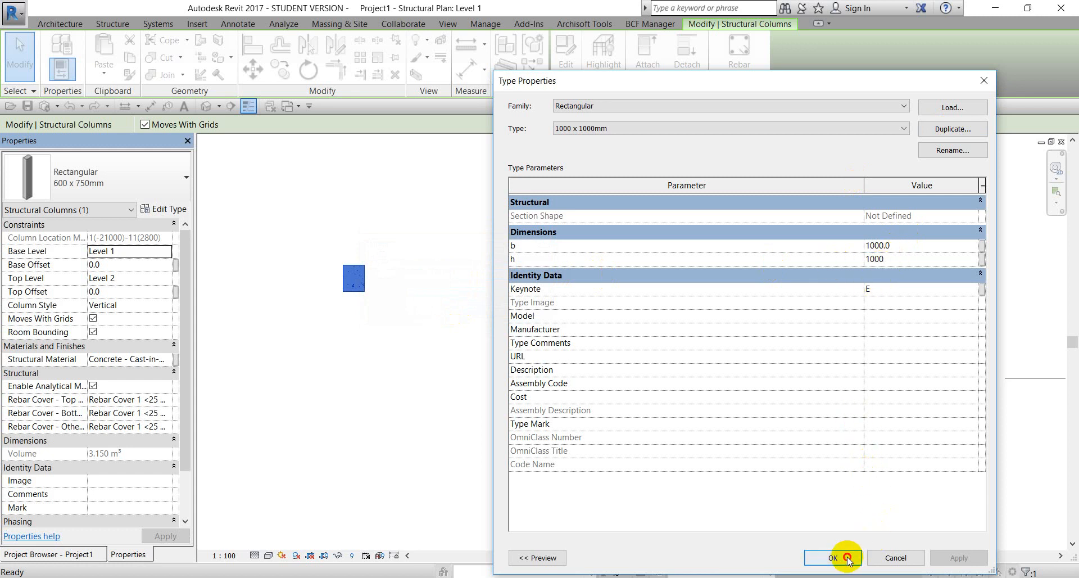
{"action": "left_click", "coordinate": [848, 558]}
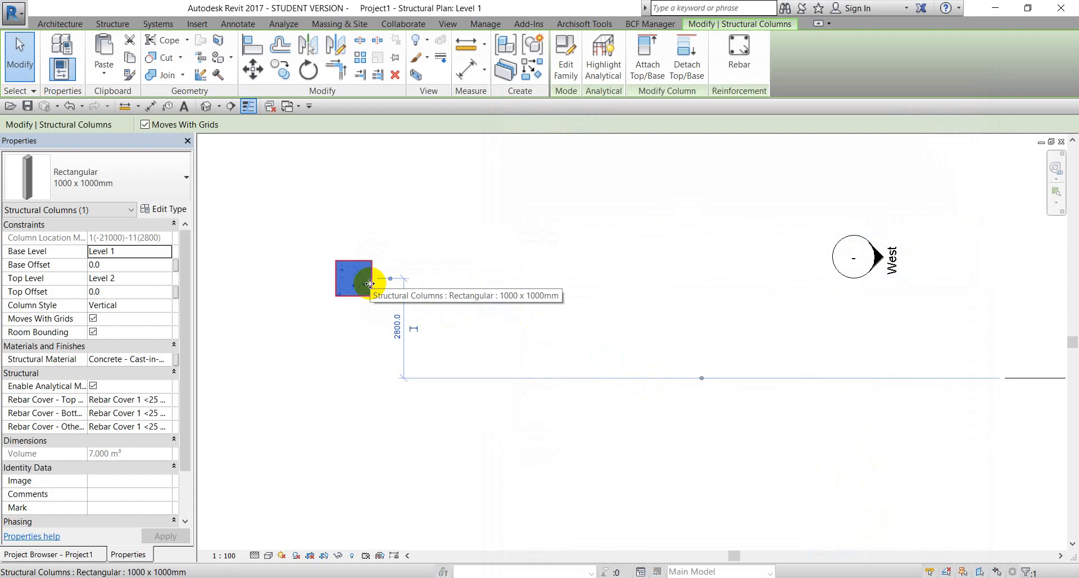
{"action": "left_click", "coordinate": [422, 264]}
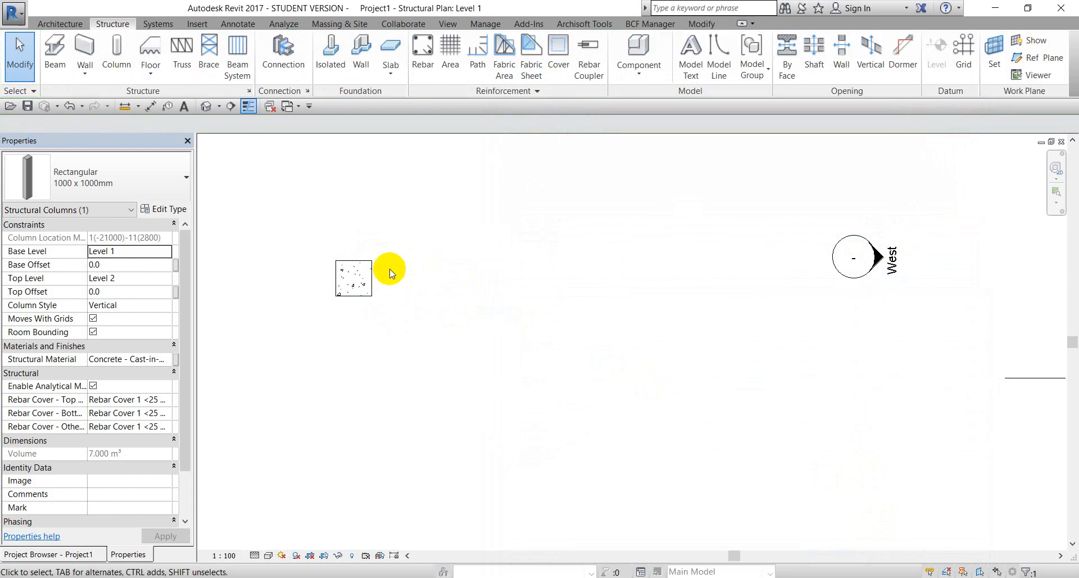
- Place vertical Rectangular 1000 x 1000mm structural columns at every intersection of the grid using At Grids
{"action": "left_click", "coordinate": [371, 276]}
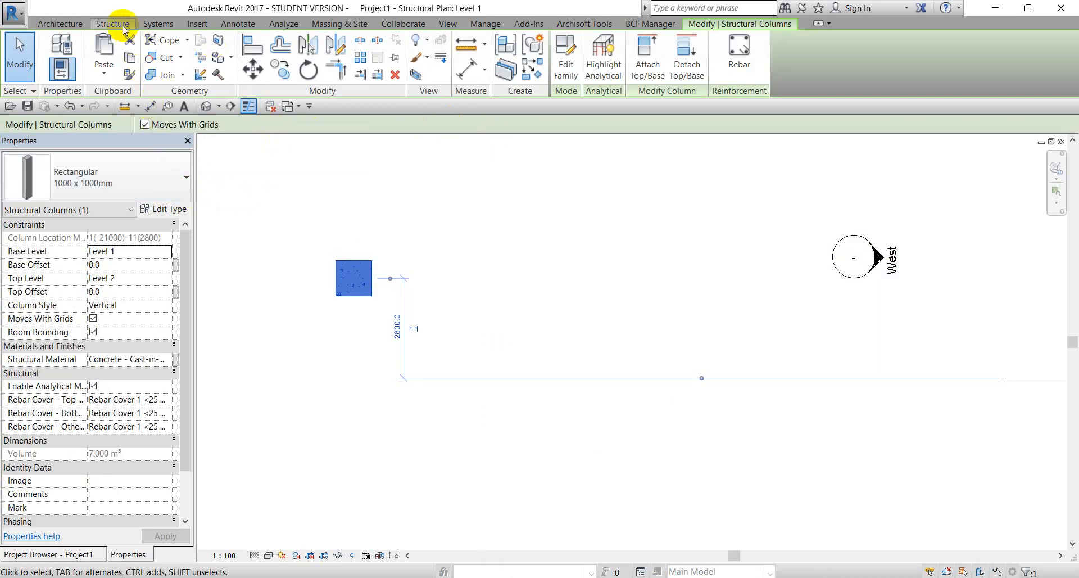
{"action": "left_click", "coordinate": [115, 24]}
{"action": "left_click", "coordinate": [376, 203]}
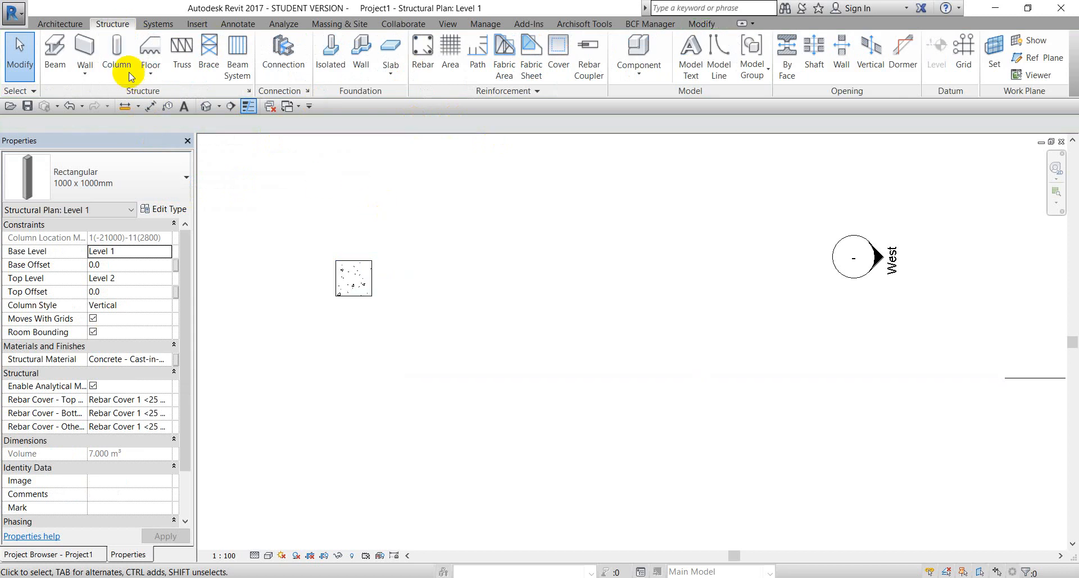
{"action": "left_click", "coordinate": [148, 187]}
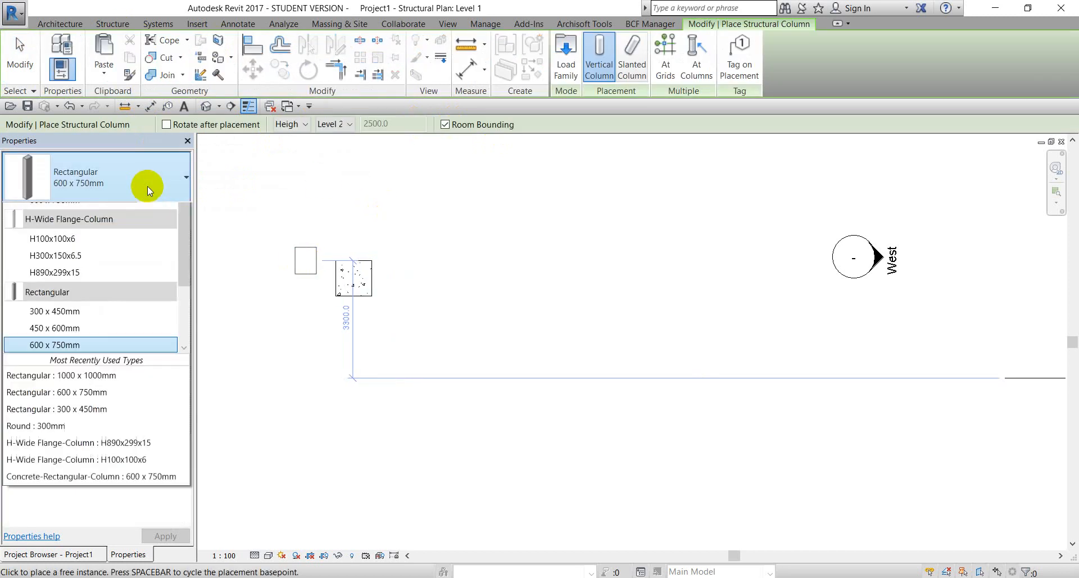
{"action": "scroll", "coordinate": [83, 400], "scroll_direction": "down", "scroll_amount": 2}
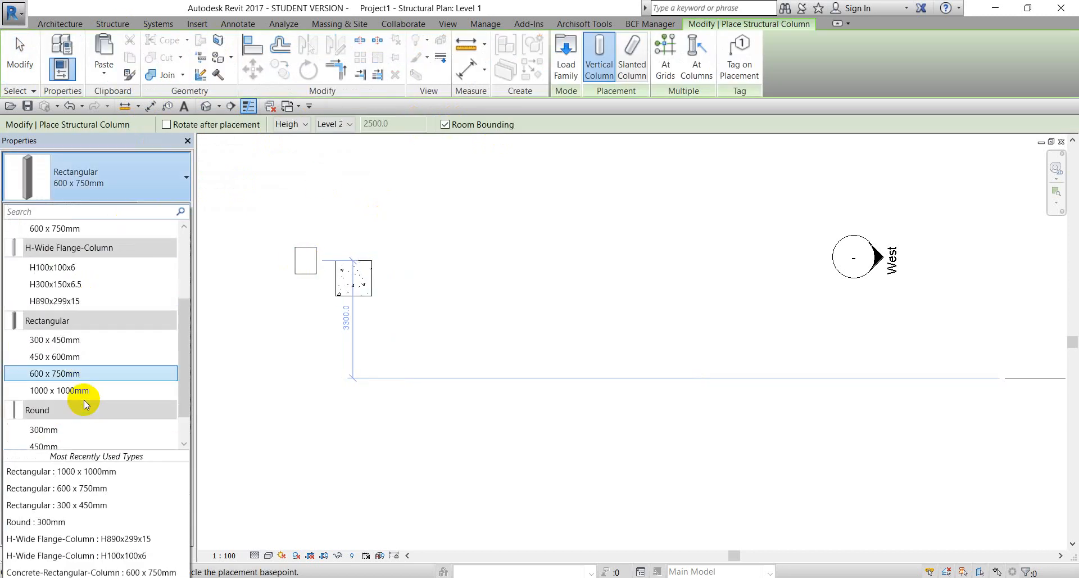
{"action": "left_click", "coordinate": [76, 393]}
{"action": "scroll", "coordinate": [463, 321], "scroll_direction": "down", "scroll_amount": 5}
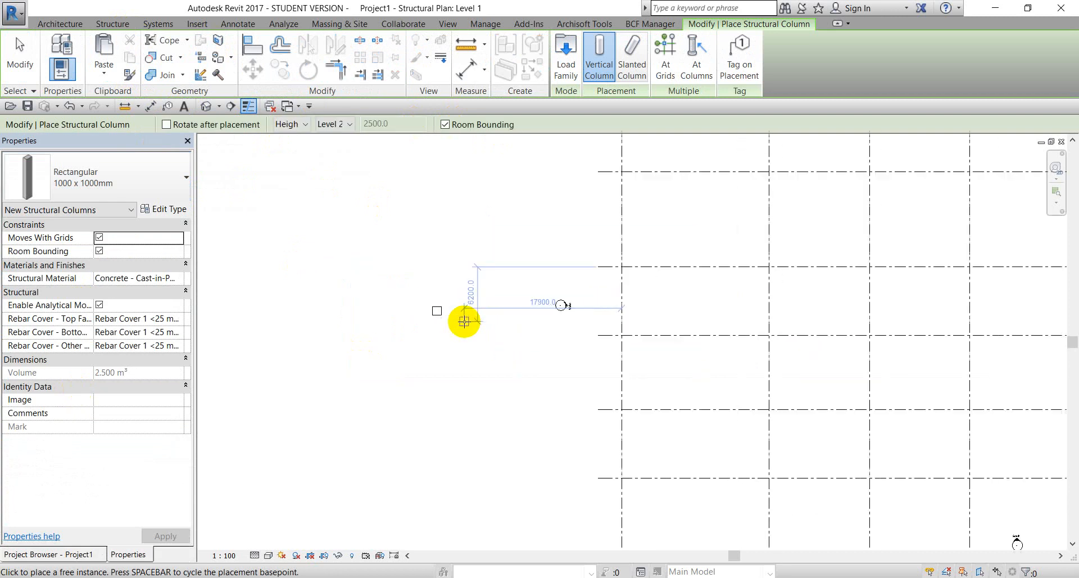
{"action": "scroll", "coordinate": [520, 345], "scroll_direction": "down", "scroll_amount": 1}
{"action": "middle_click_drag", "start_coordinate": [560, 364], "coordinate": [496, 334]}
{"action": "scroll", "coordinate": [669, 211], "scroll_direction": "up", "scroll_amount": 2}
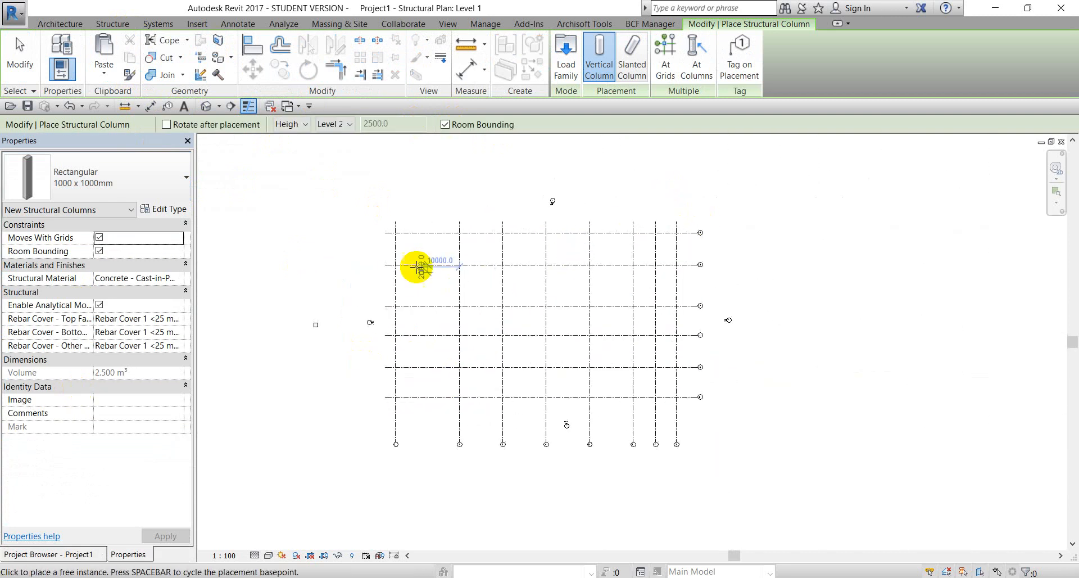
{"action": "scroll", "coordinate": [395, 235], "scroll_direction": "up", "scroll_amount": 2}
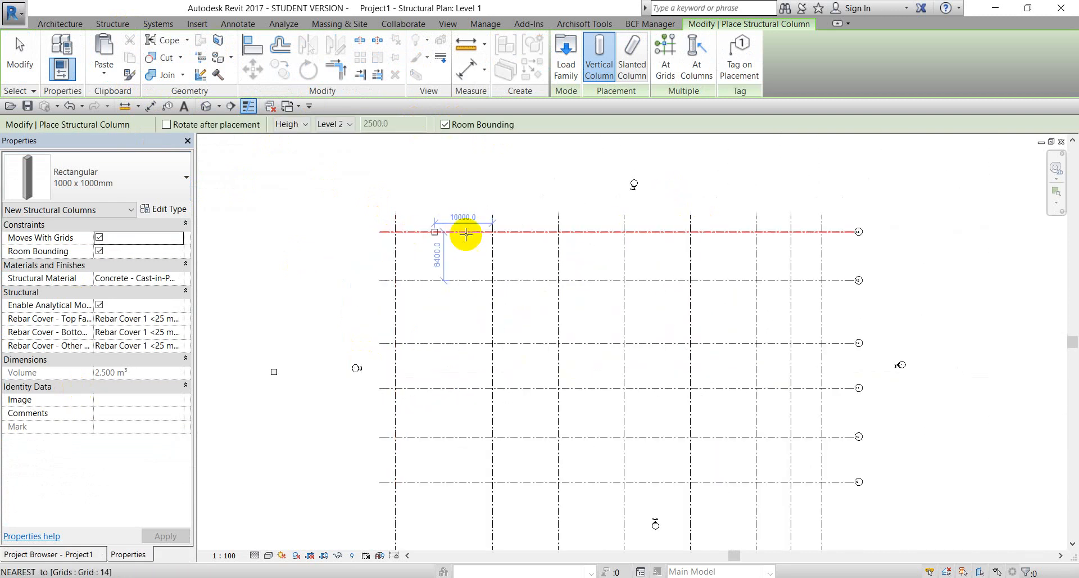
{"action": "scroll", "coordinate": [790, 354], "scroll_direction": "down", "scroll_amount": 2}
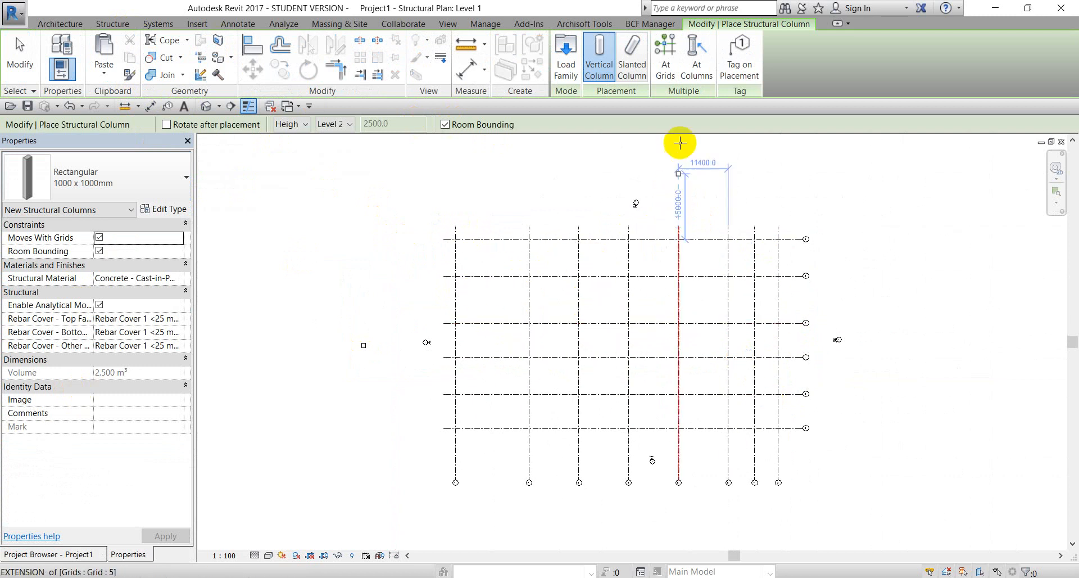
{"action": "left_click", "coordinate": [665, 79]}
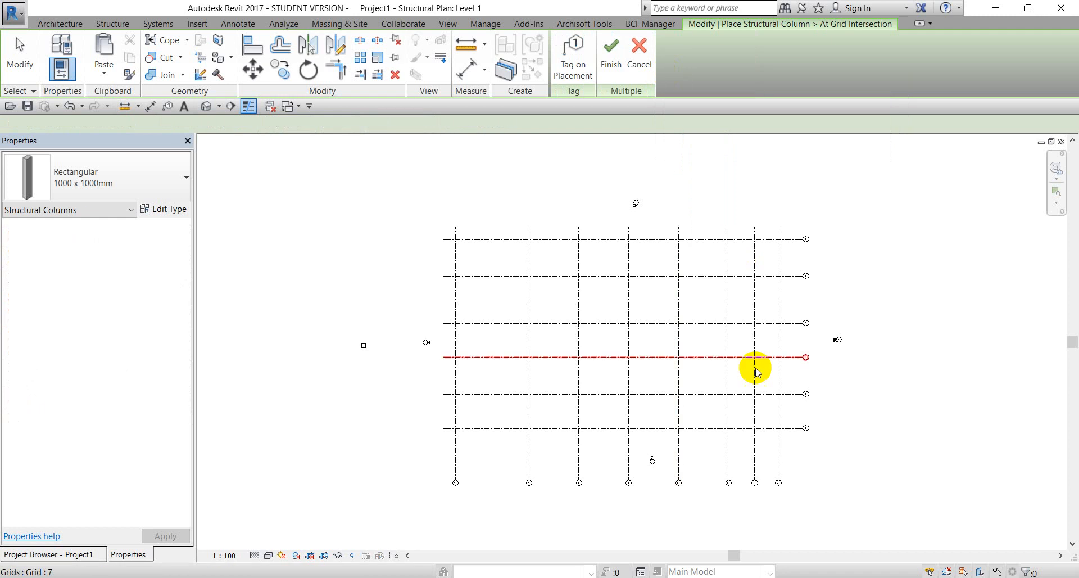
{"action": "left_click_drag", "start_coordinate": [785, 438], "coordinate": [449, 233]}
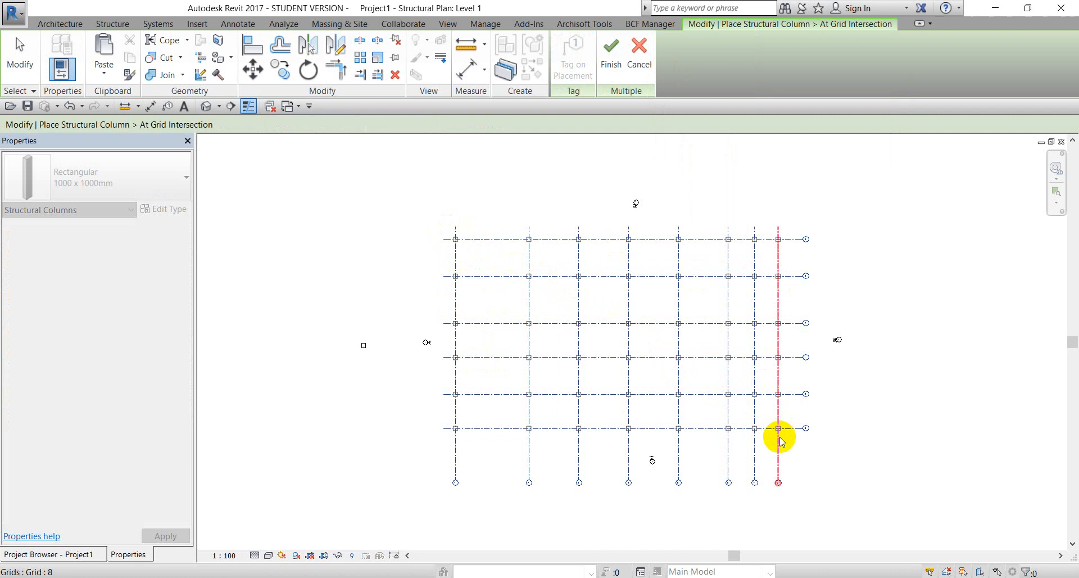
{"action": "left_click", "coordinate": [616, 62]}
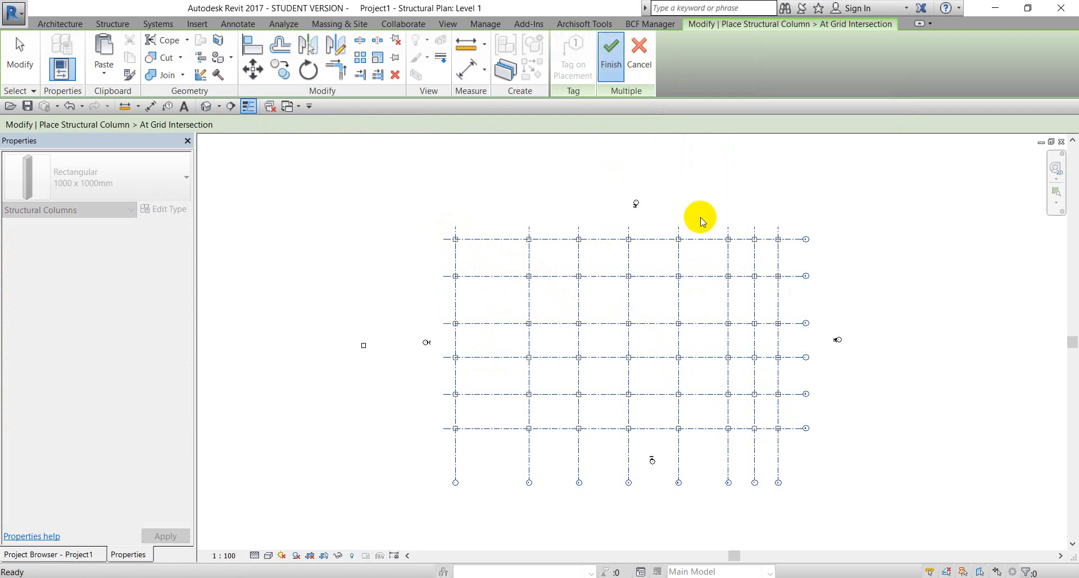
- Place a single 1000 x 1000mm column outside the grid on its east side, then delete that column
{"action": "left_click", "coordinate": [869, 311]}
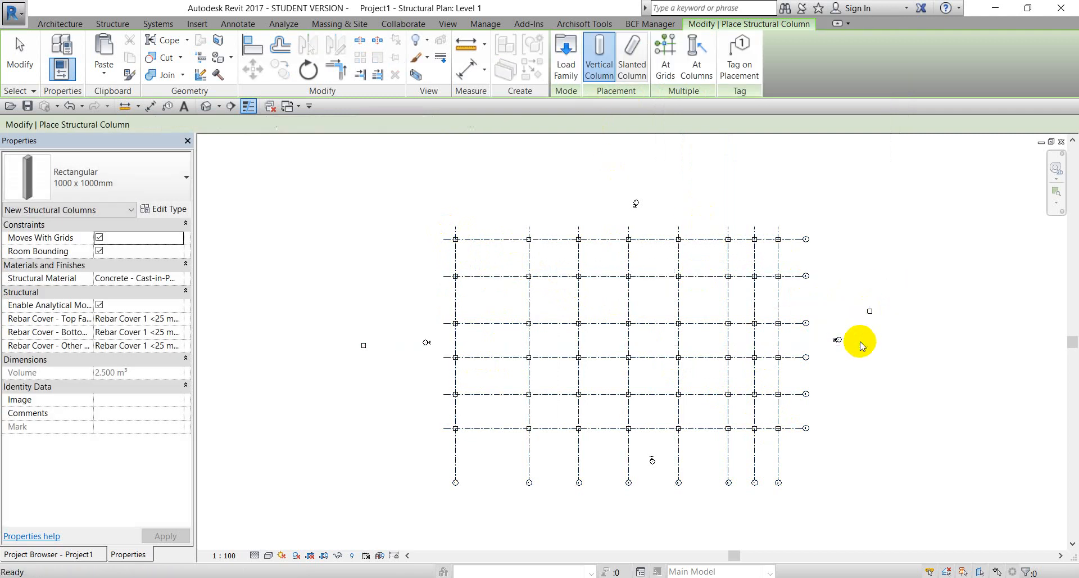
{"action": "key", "text": "Escape"}
{"action": "scroll", "coordinate": [866, 358], "scroll_direction": "down", "scroll_amount": 1}
{"action": "middle_click_drag", "start_coordinate": [866, 361], "coordinate": [784, 361]}
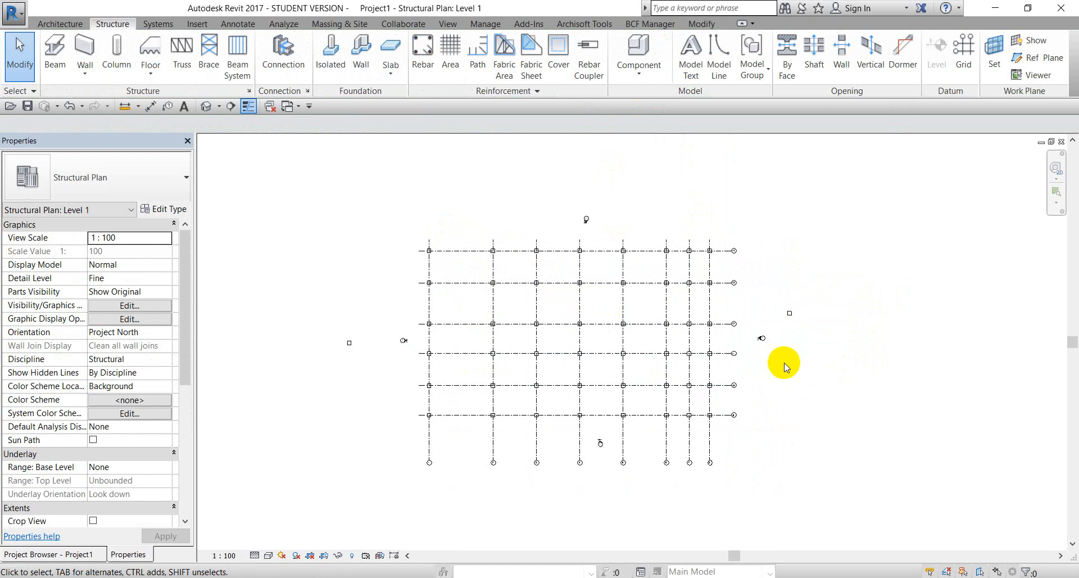
{"action": "left_click", "coordinate": [798, 326]}
{"action": "key", "text": "Delete"}
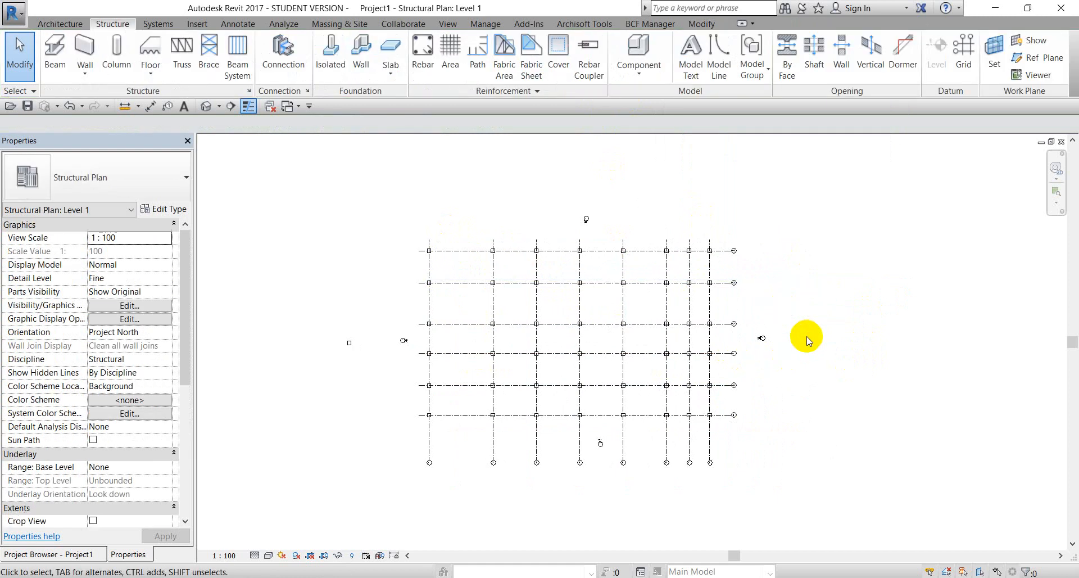
- Undo the deletion and placement of the east column and the placement of all columns at the grid intersections
{"action": "scroll", "coordinate": [483, 307], "scroll_direction": "up", "scroll_amount": 2}
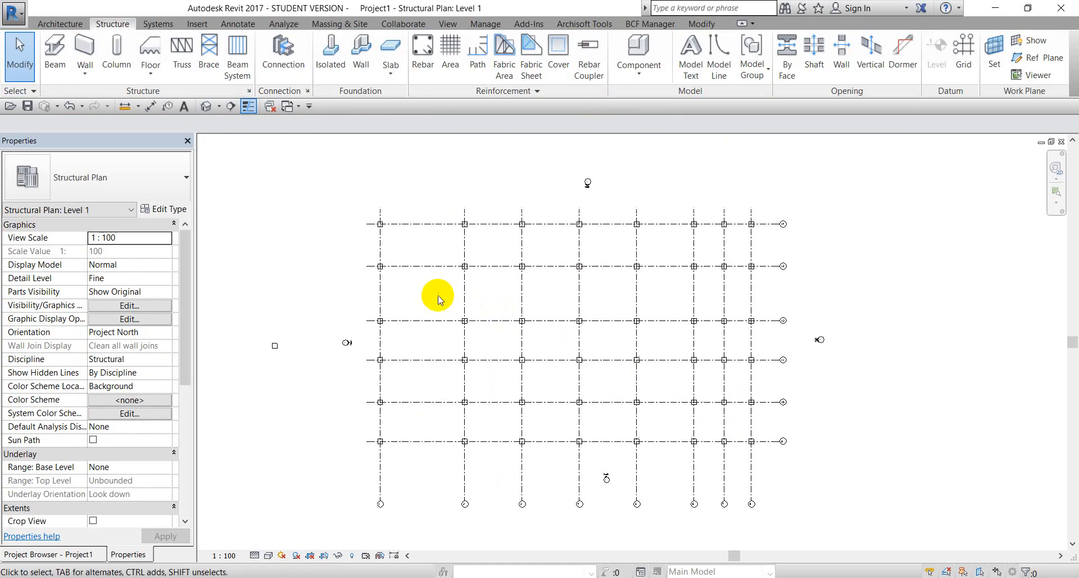
{"action": "key", "text": "ctrl+z"}
{"action": "key", "text": "ctrl+z"}
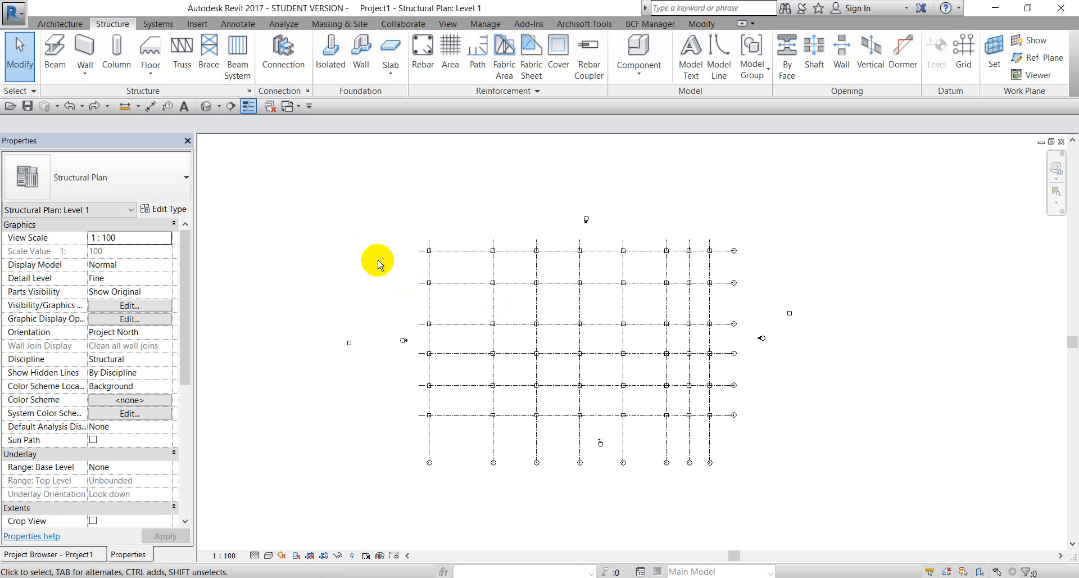
{"action": "scroll", "coordinate": [366, 350], "scroll_direction": "up", "scroll_amount": 2}
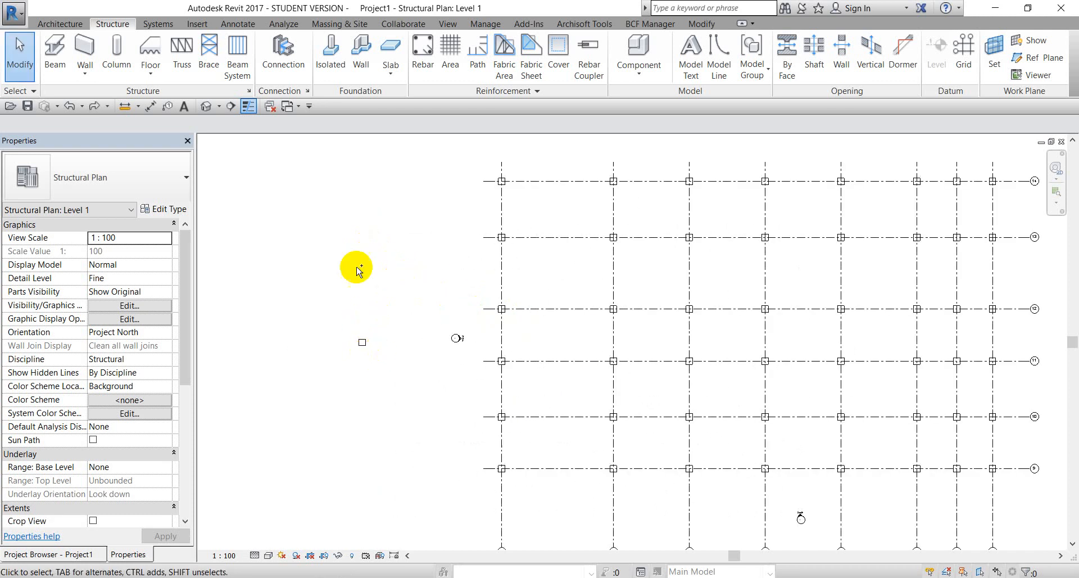
{"action": "left_click", "coordinate": [75, 108]}
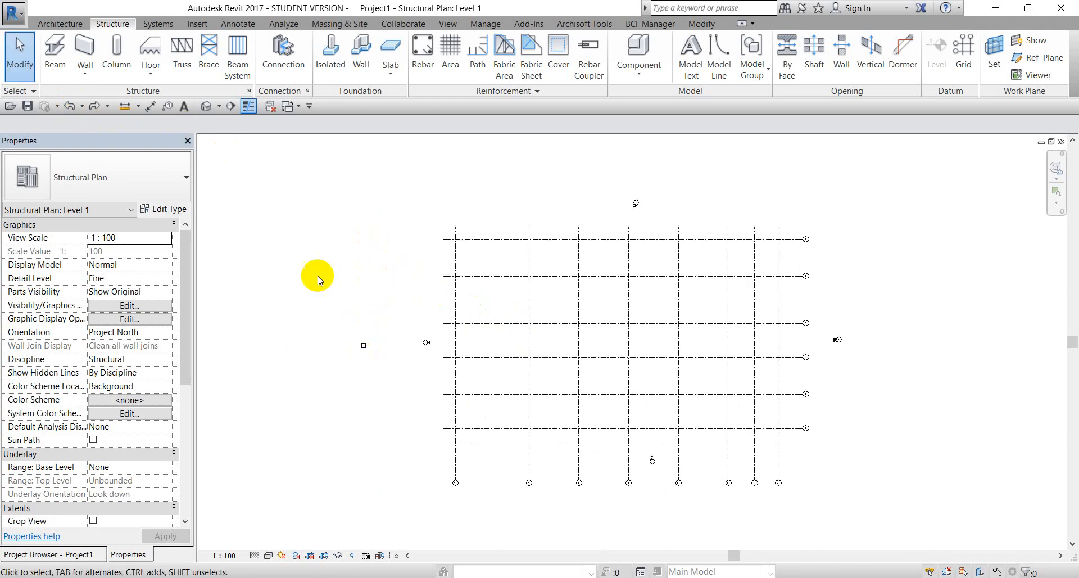
- Review the structural column families and types available for placement, with the 1000 x 1000mm column west of the grid in close view
{"action": "scroll", "coordinate": [367, 345], "scroll_direction": "up", "scroll_amount": 4}
{"action": "scroll", "coordinate": [367, 346], "scroll_direction": "up", "scroll_amount": 3}
{"action": "middle_click_drag", "start_coordinate": [368, 347], "coordinate": [454, 320]}
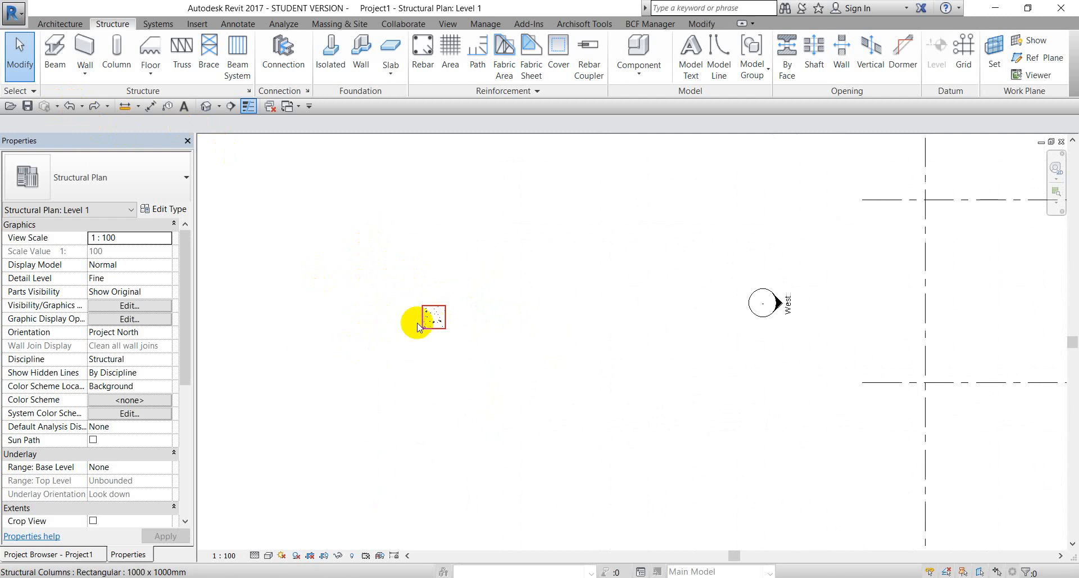
{"action": "scroll", "coordinate": [418, 321], "scroll_direction": "up", "scroll_amount": 1}
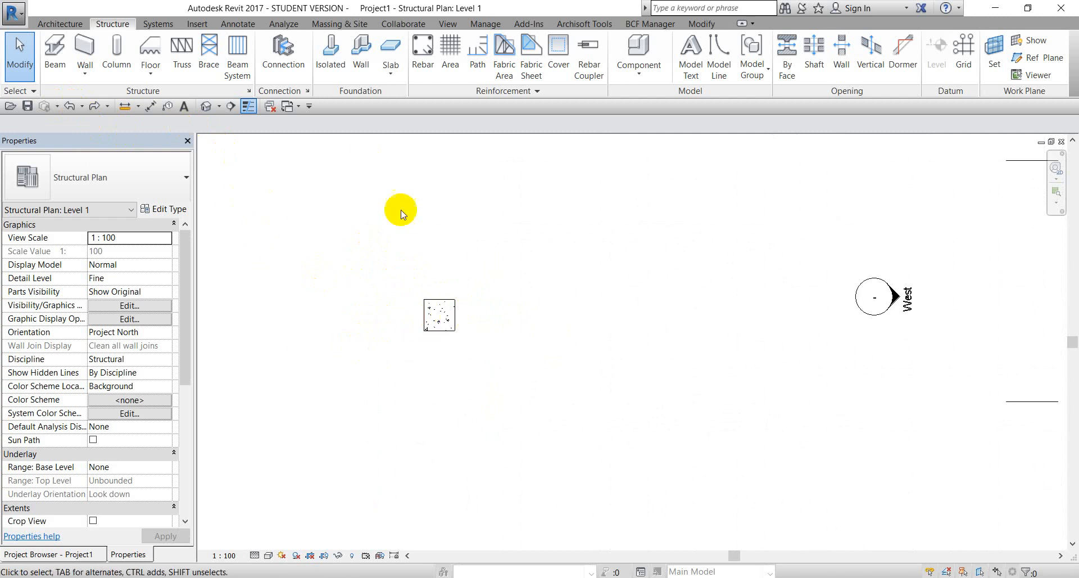
{"action": "left_click", "coordinate": [116, 56]}
{"action": "left_click", "coordinate": [141, 163]}
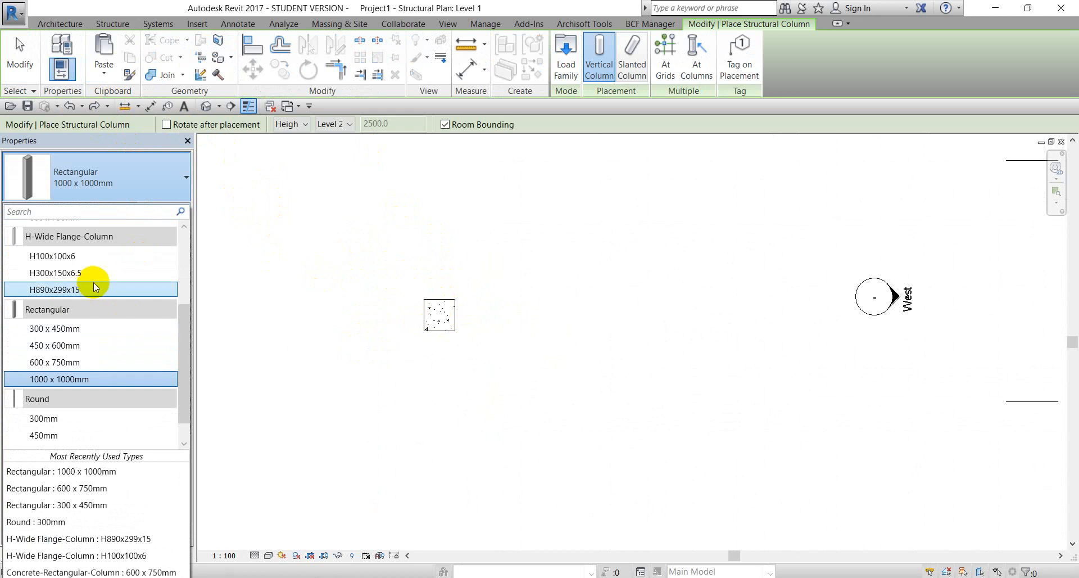
{"action": "scroll", "coordinate": [64, 393], "scroll_direction": "down", "scroll_amount": 1}
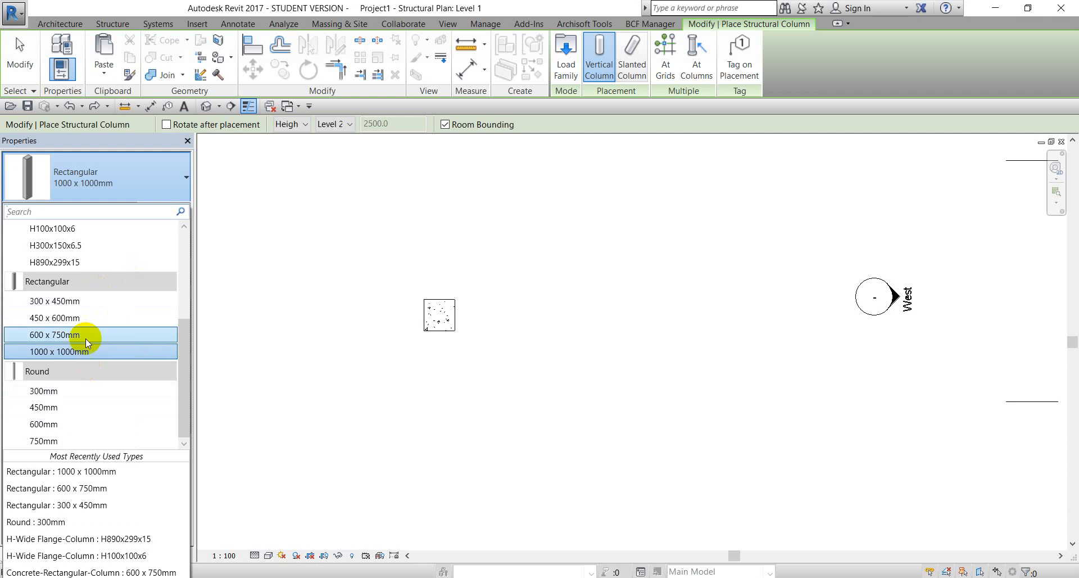
{"action": "scroll", "coordinate": [72, 248], "scroll_direction": "up", "scroll_amount": 5}
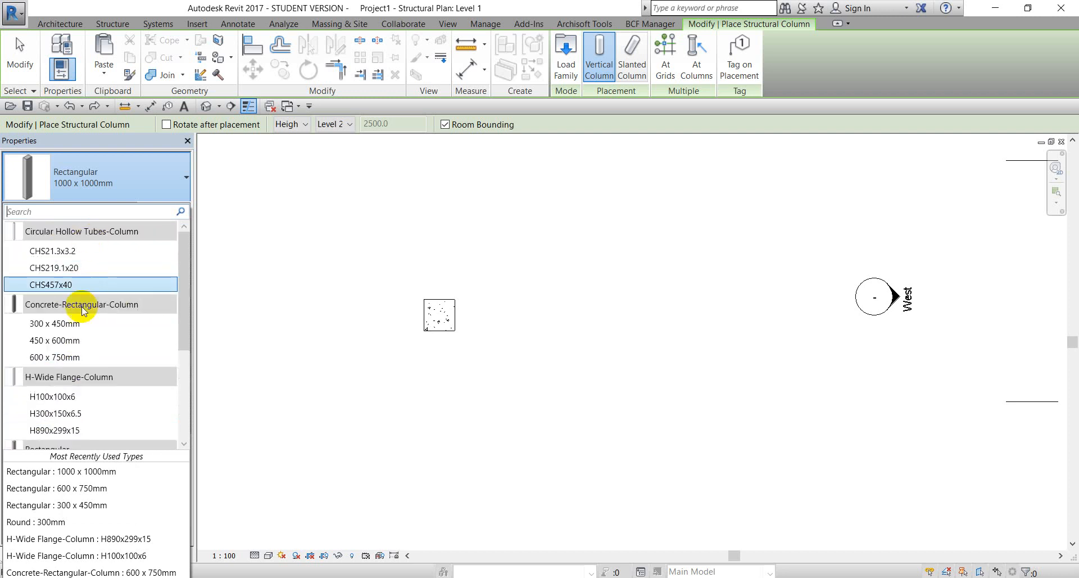
- Browse the Precast Concrete and Steel folders of the Structural Columns library, and load the Round family from its Concrete folder
{"action": "left_click", "coordinate": [565, 62]}
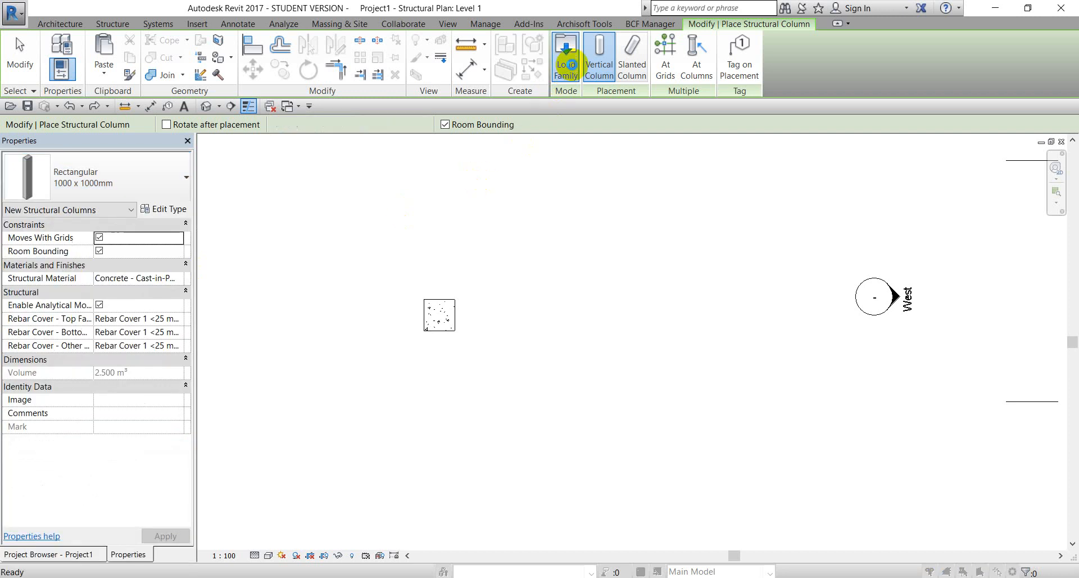
{"action": "scroll", "coordinate": [338, 290], "scroll_direction": "down", "scroll_amount": 6}
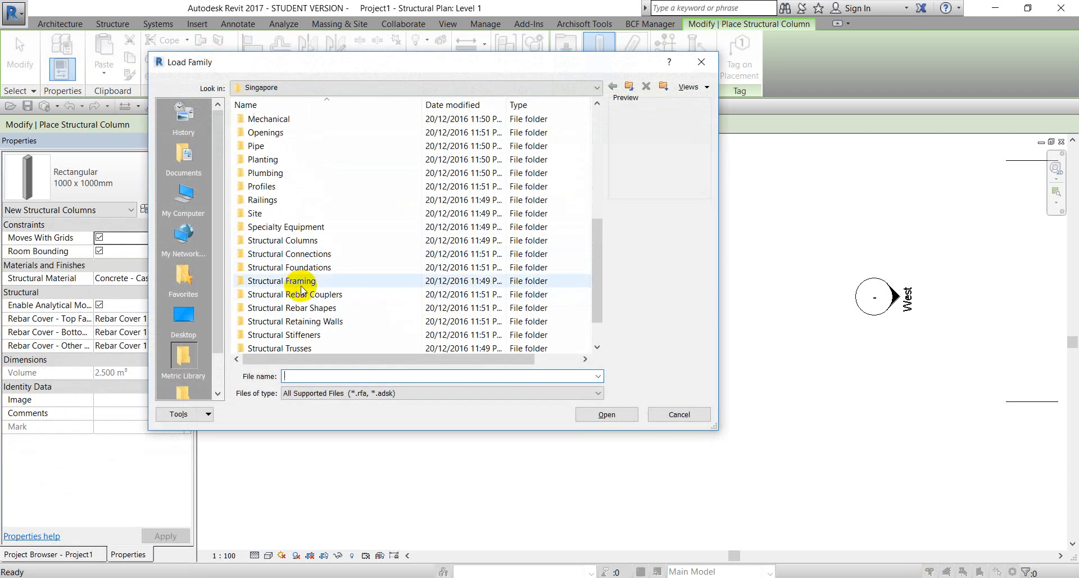
{"action": "double_click", "coordinate": [304, 240]}
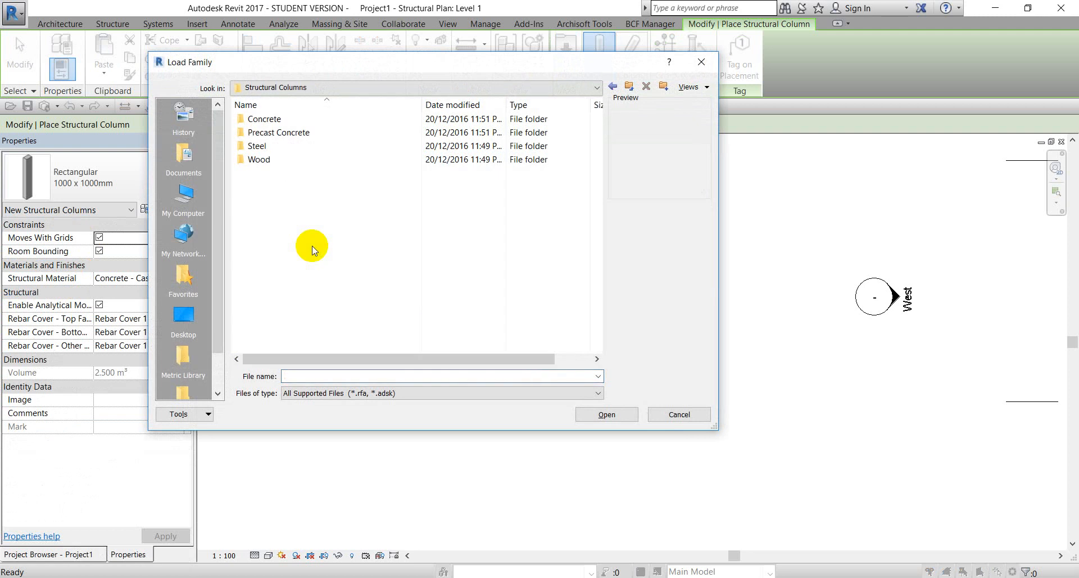
{"action": "double_click", "coordinate": [281, 133]}
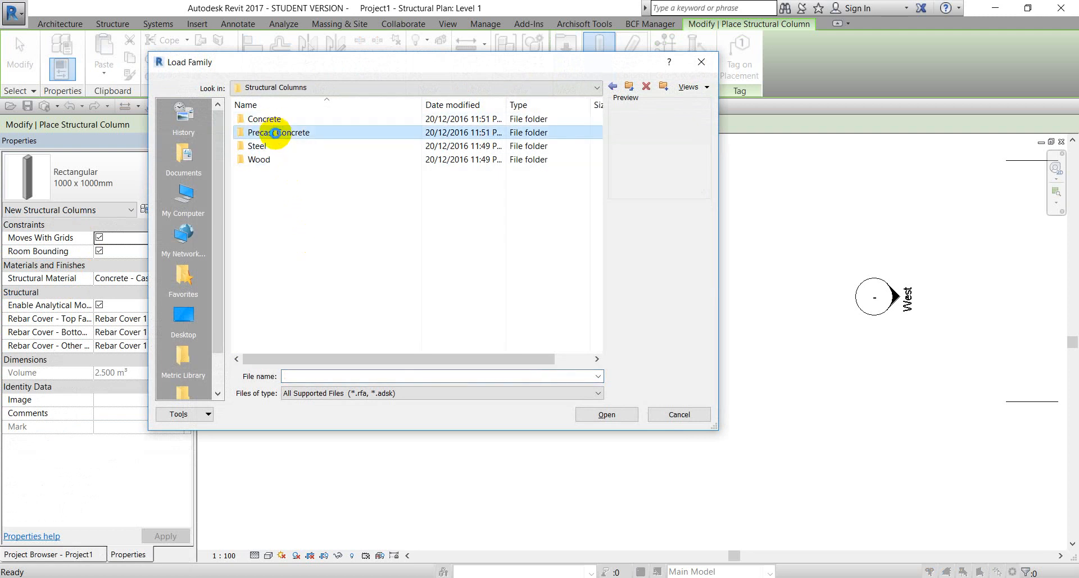
{"action": "left_click", "coordinate": [612, 86]}
{"action": "left_click", "coordinate": [281, 145]}
{"action": "double_click", "coordinate": [281, 145]}
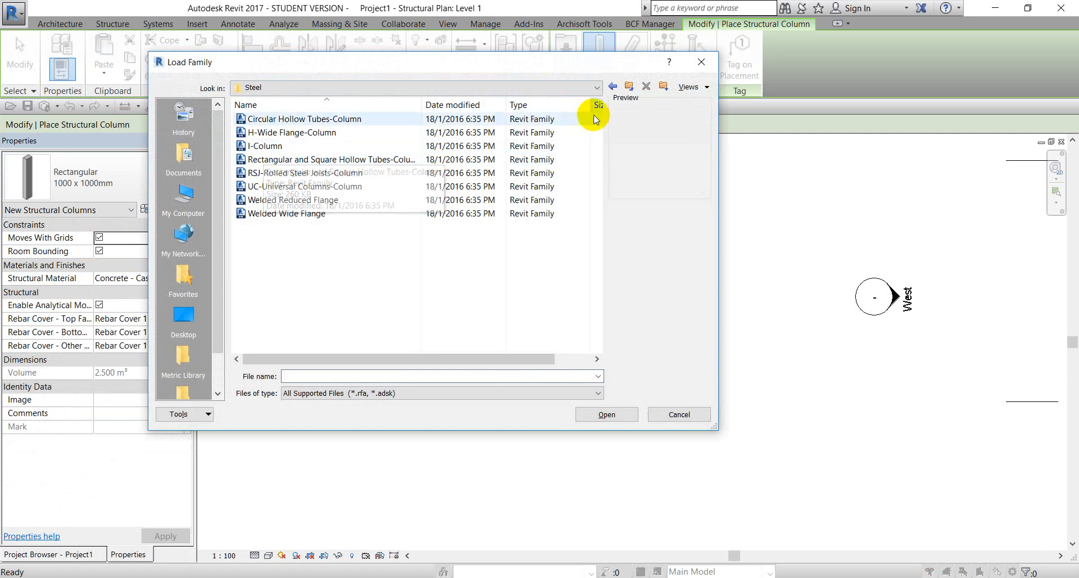
{"action": "left_click", "coordinate": [613, 86]}
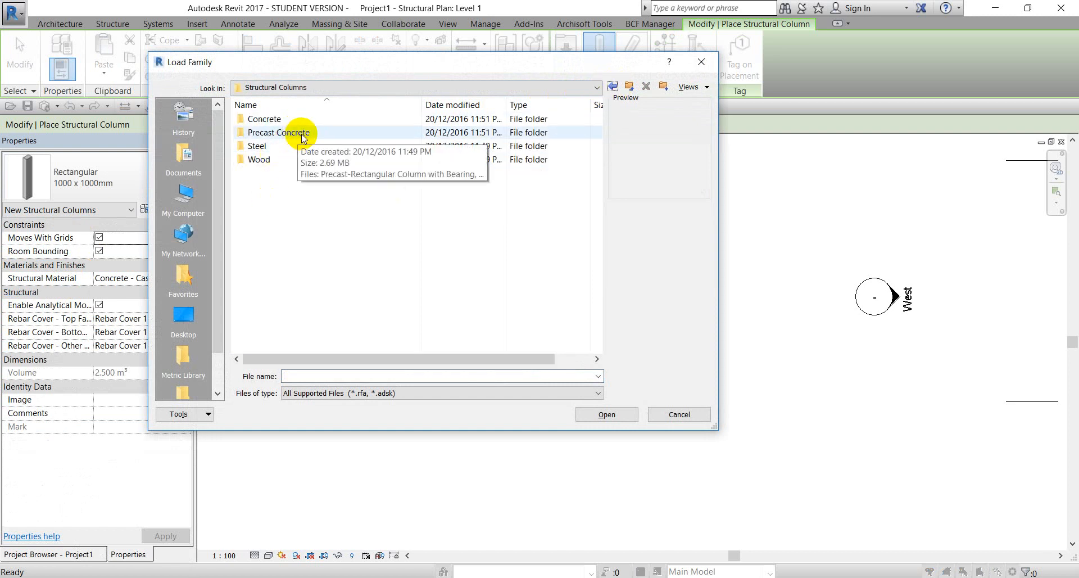
{"action": "double_click", "coordinate": [264, 118]}
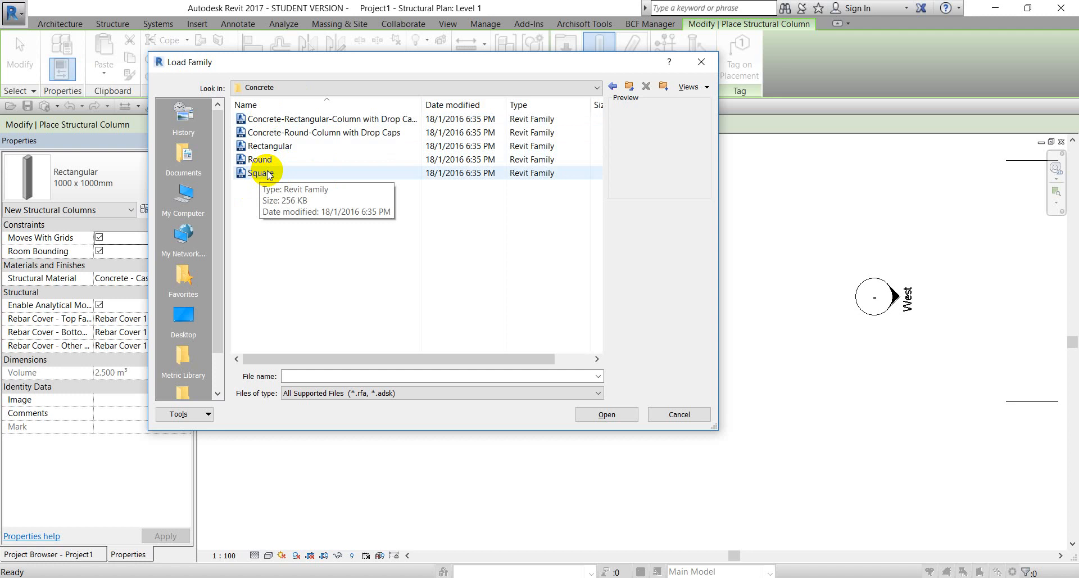
{"action": "left_click", "coordinate": [277, 159]}
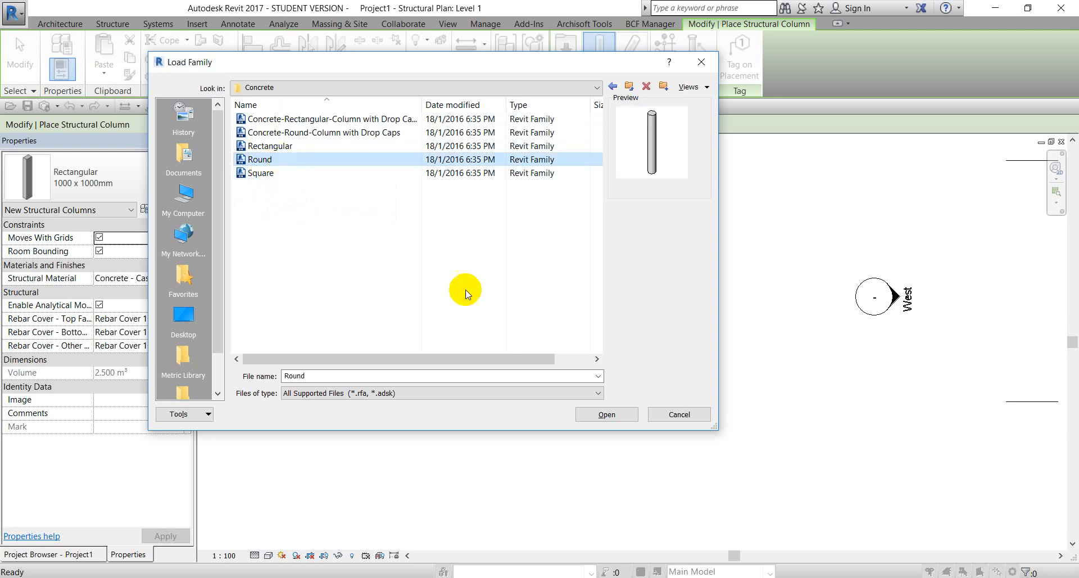
{"action": "left_click", "coordinate": [605, 415]}
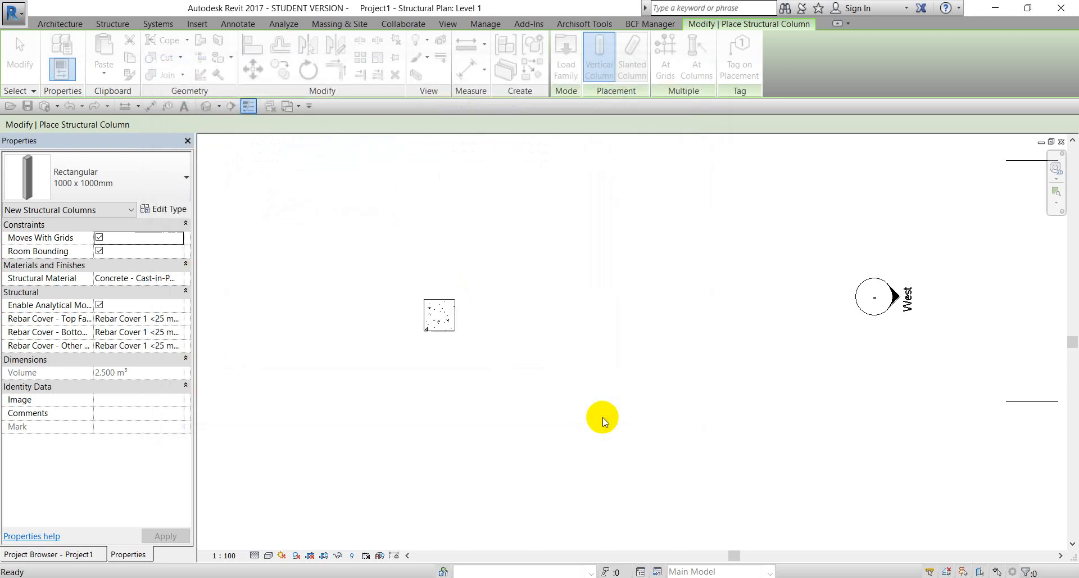
- Place one vertical Round 300mm column just east of the 1000 x 1000mm column, aligned with its centre, and end the placement
{"action": "left_click", "coordinate": [171, 192]}
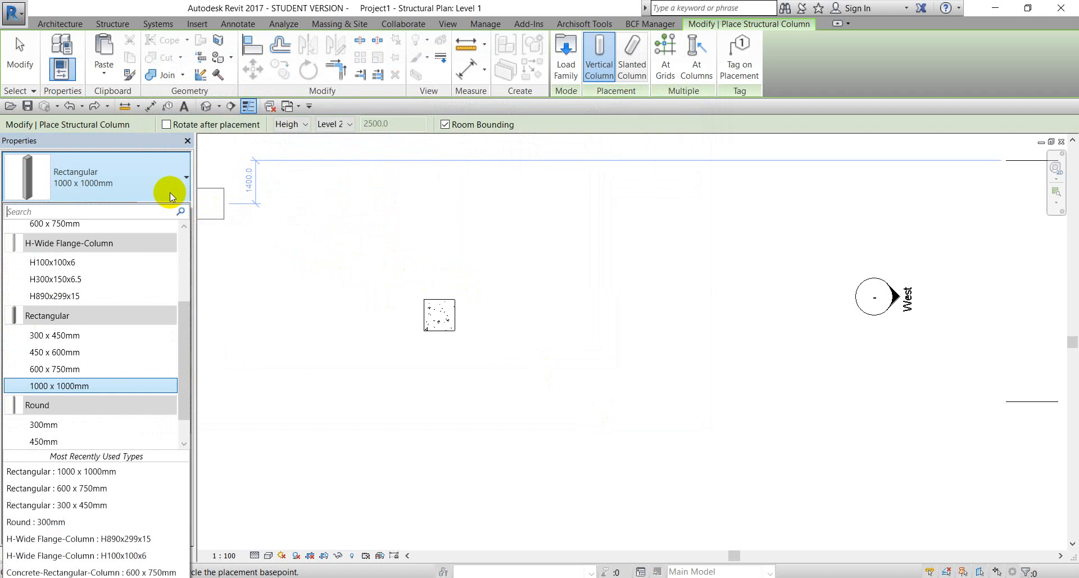
{"action": "left_click", "coordinate": [67, 424]}
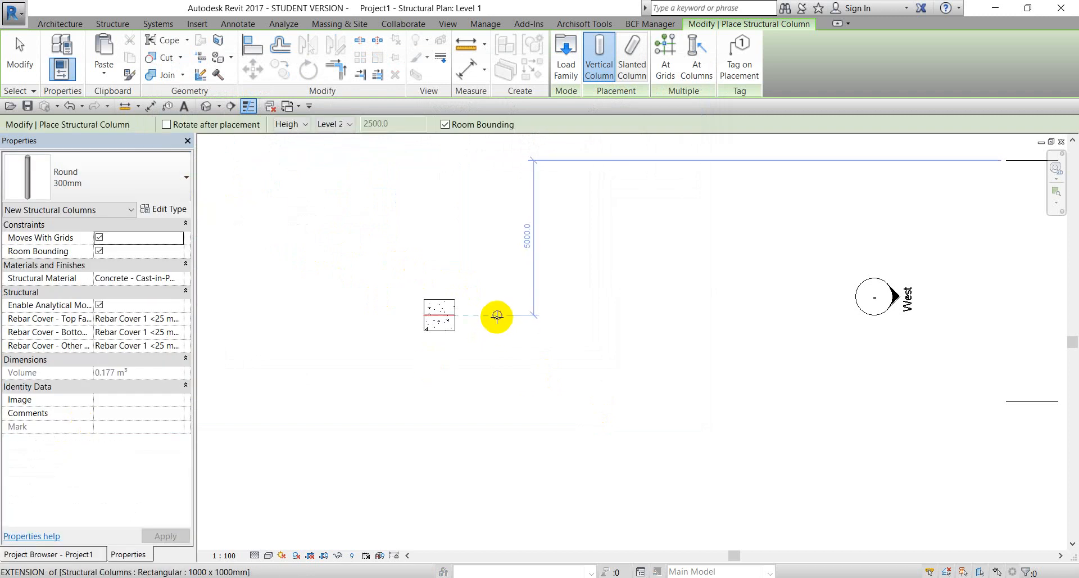
{"action": "right_click", "coordinate": [533, 261]}
{"action": "left_click", "coordinate": [540, 264]}
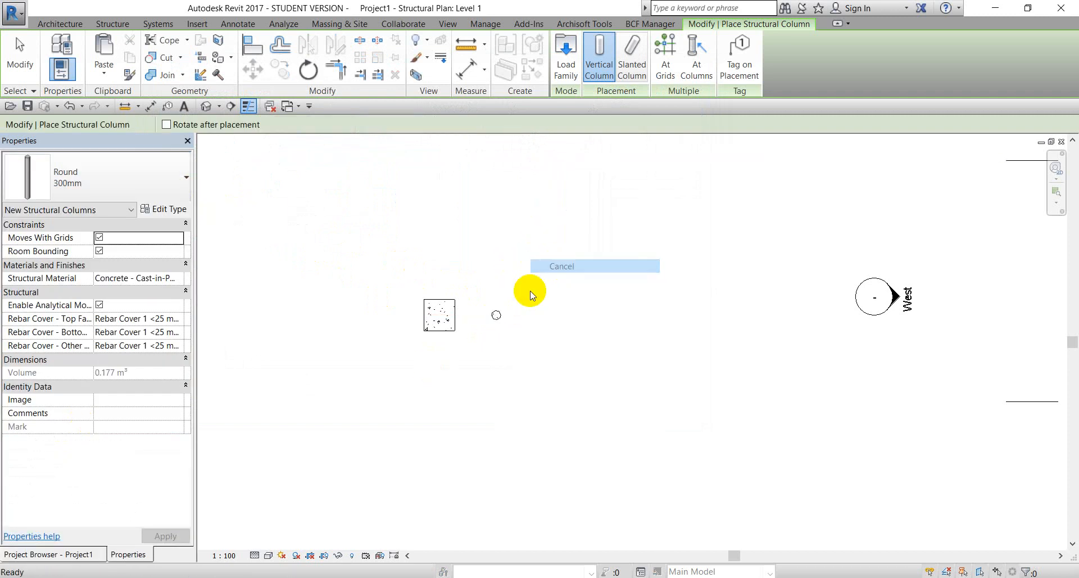
- Duplicate the round column's 300mm type as 1000mm with b set to 1000, and check the list of Round types
{"action": "left_click", "coordinate": [498, 315]}
{"action": "left_click", "coordinate": [127, 185]}
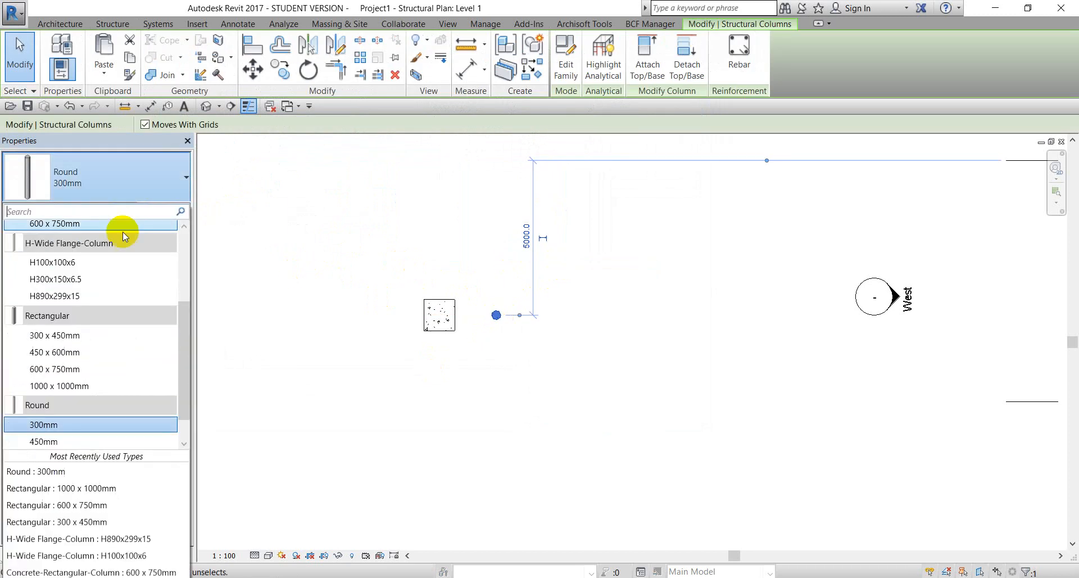
{"action": "scroll", "coordinate": [66, 410], "scroll_direction": "down", "scroll_amount": 1}
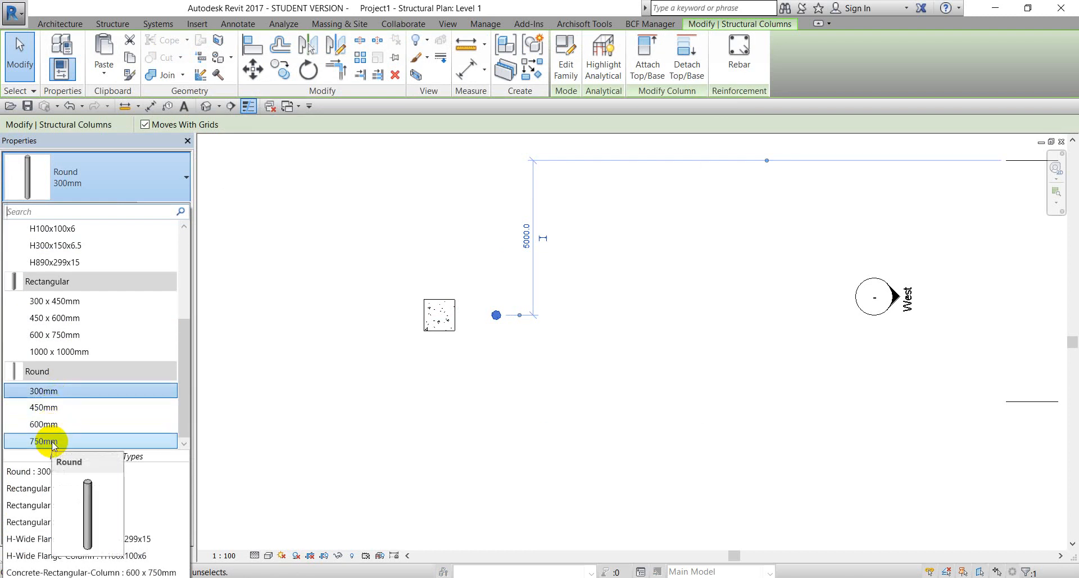
{"action": "left_click", "coordinate": [503, 330]}
{"action": "left_click", "coordinate": [495, 316]}
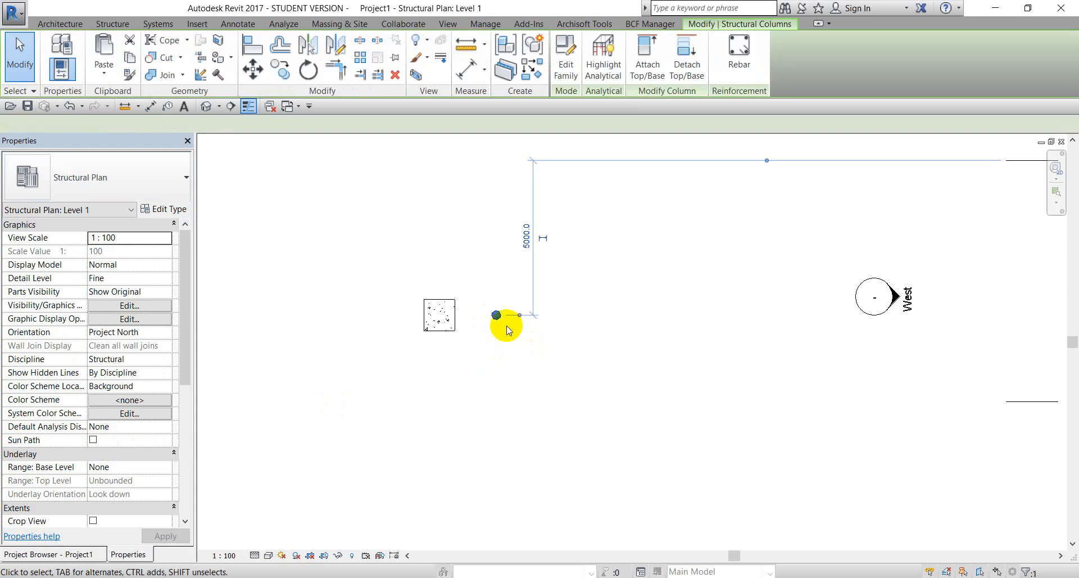
{"action": "scroll", "coordinate": [508, 331], "scroll_direction": "up", "scroll_amount": 2}
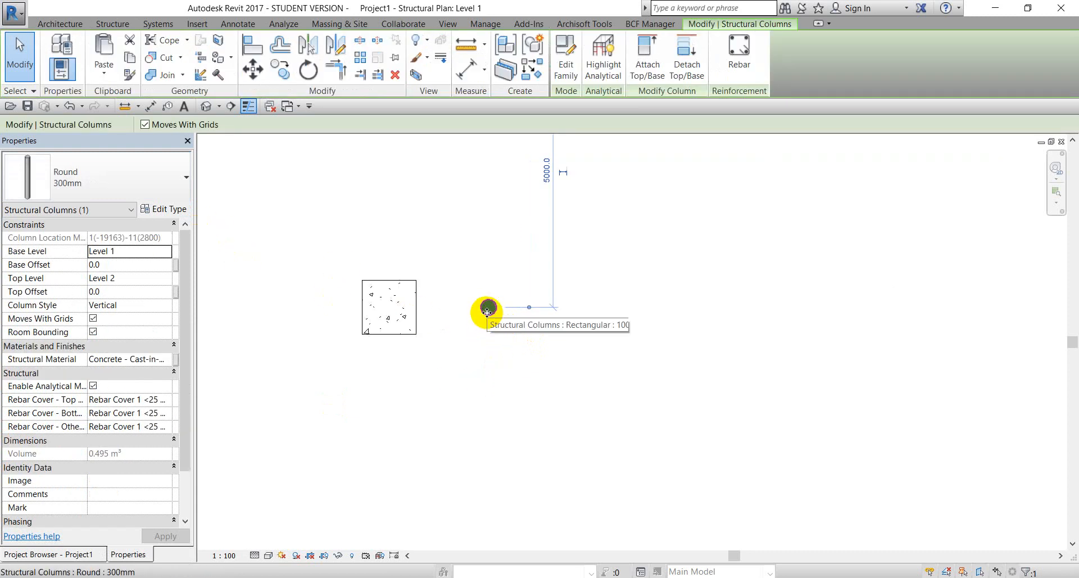
{"action": "left_click", "coordinate": [162, 209]}
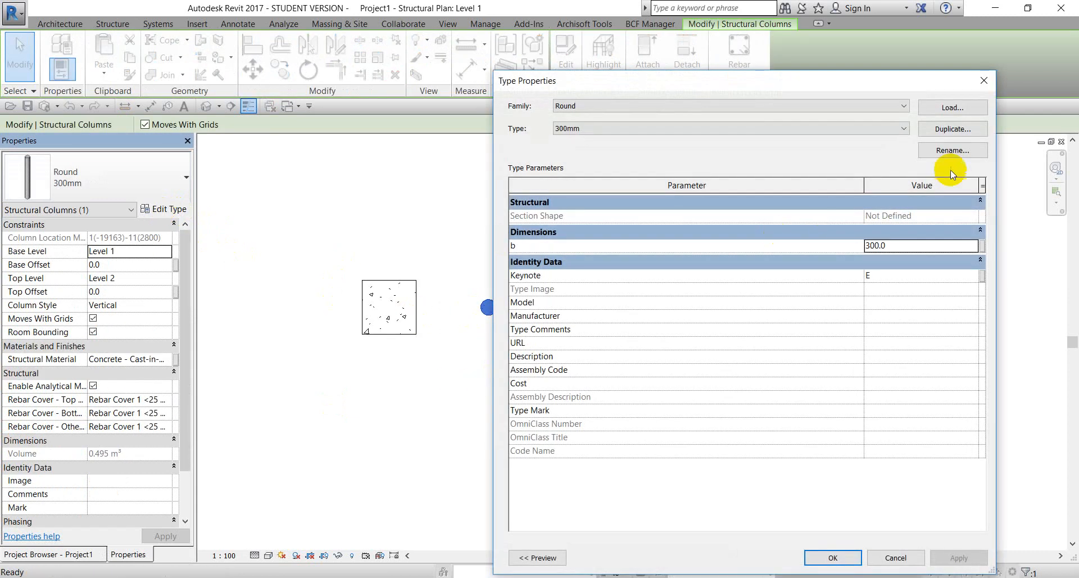
{"action": "left_click", "coordinate": [952, 129]}
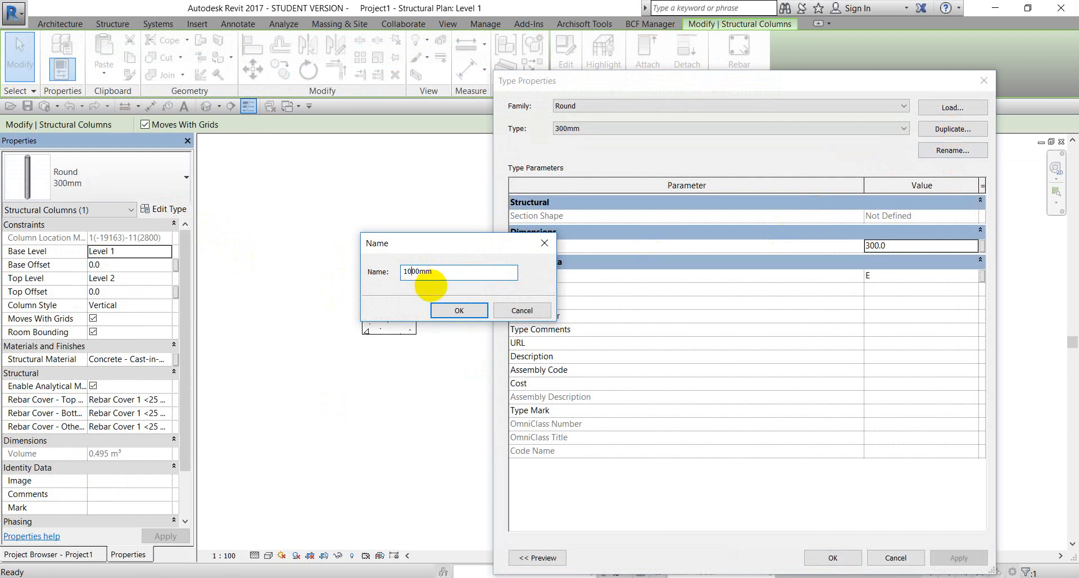
{"action": "left_click", "coordinate": [463, 312]}
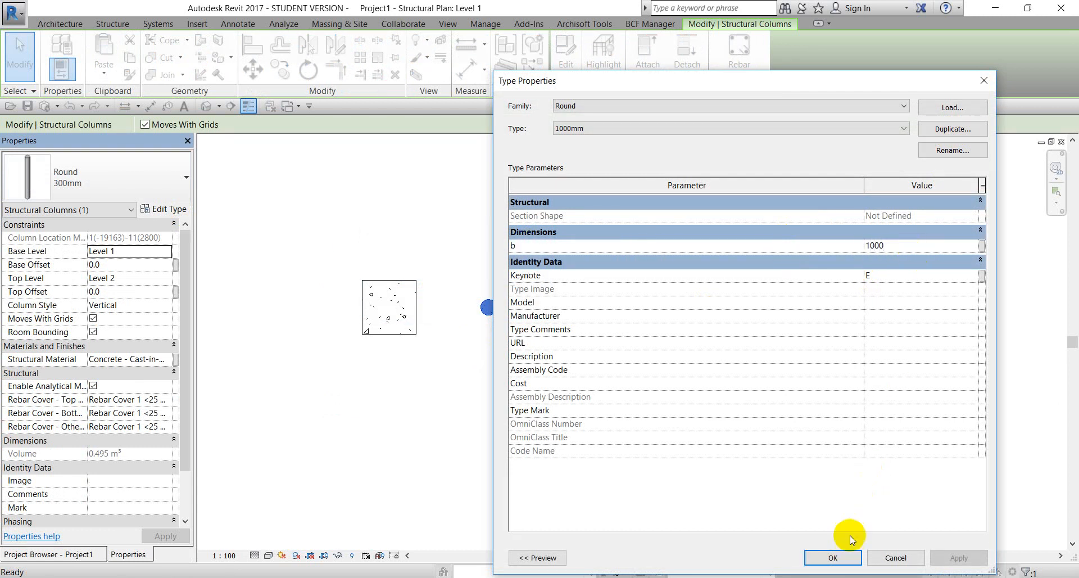
{"action": "left_click", "coordinate": [831, 557]}
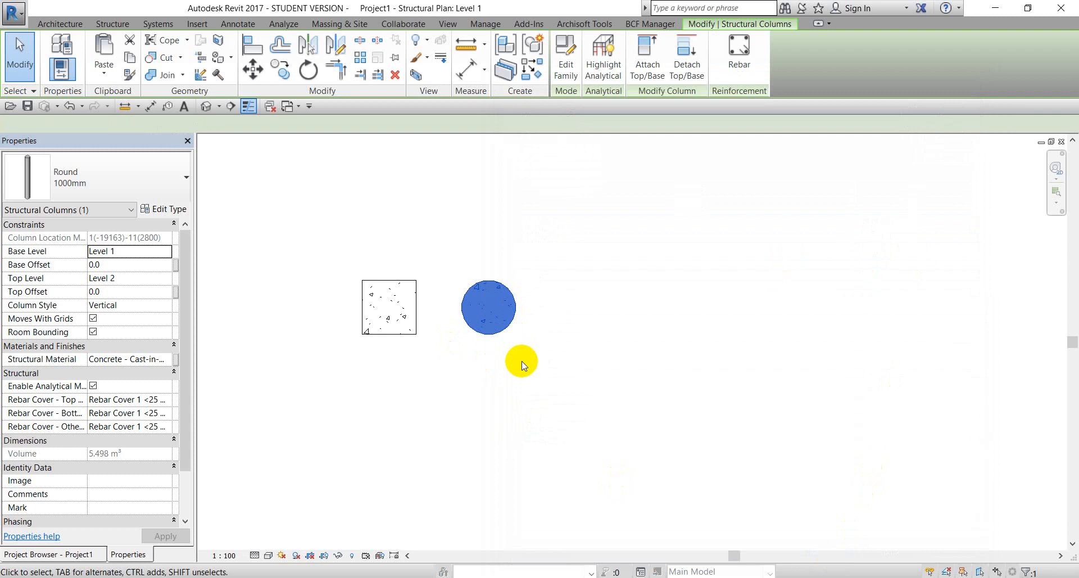
{"action": "left_click", "coordinate": [157, 186]}
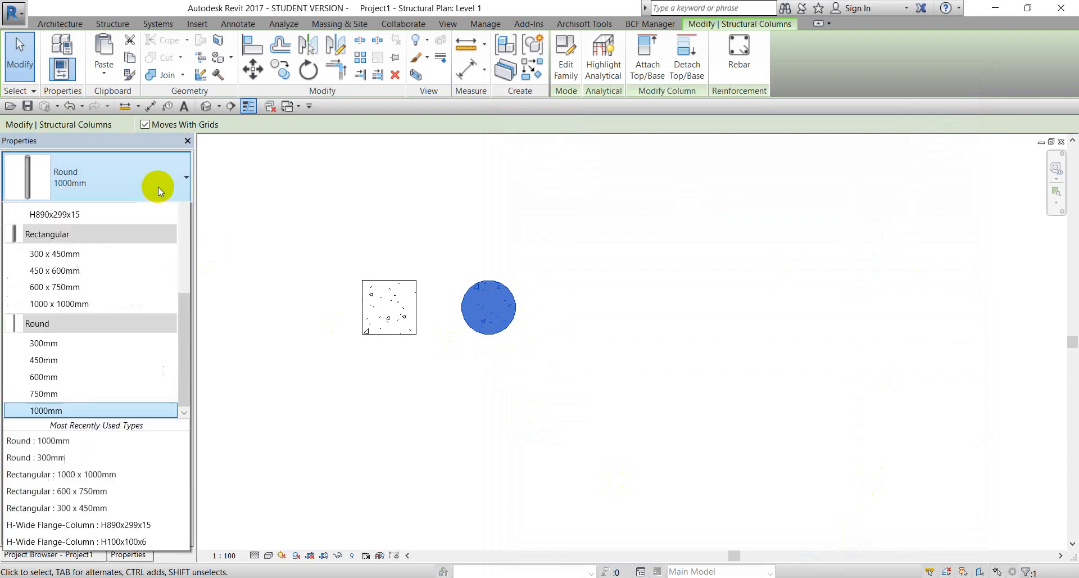
{"action": "scroll", "coordinate": [131, 285], "scroll_direction": "up", "scroll_amount": 1}
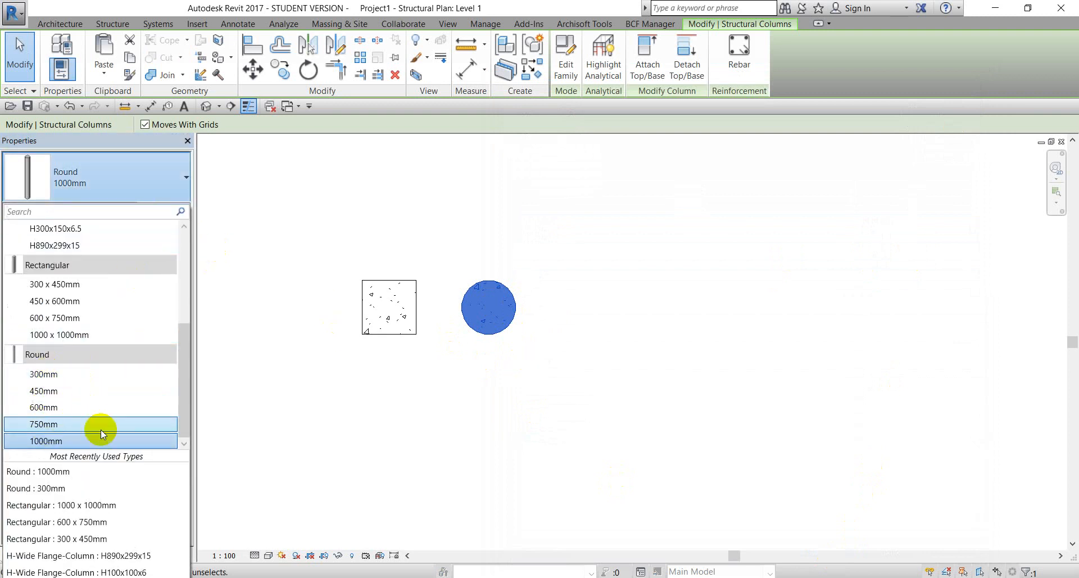
{"action": "left_click", "coordinate": [326, 412]}
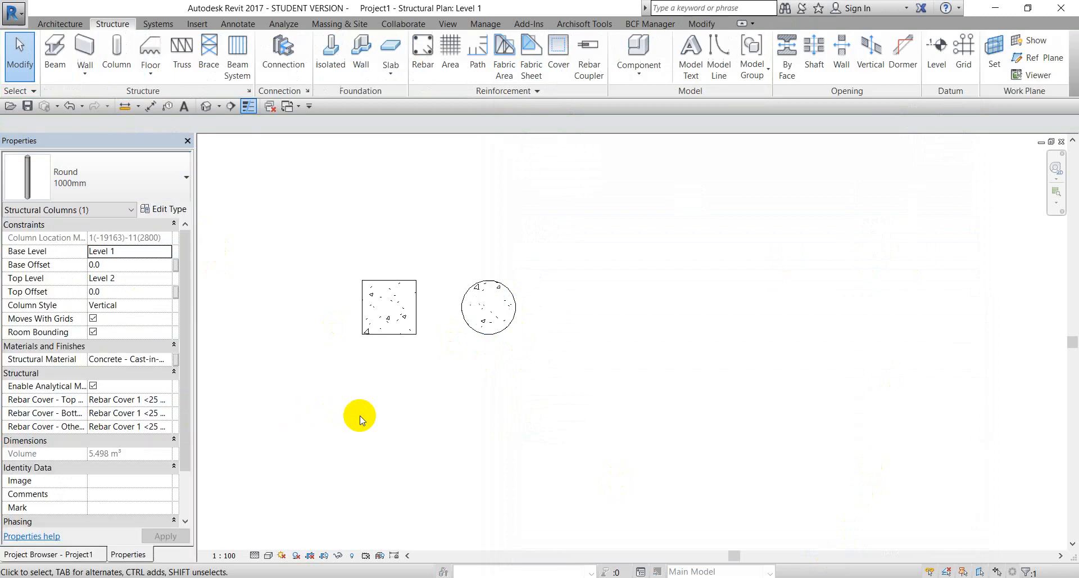
- Place vertical Rectangular 1000 x 1000mm columns with height up to Level 2 at all grid intersections, and end the placement
{"action": "scroll", "coordinate": [360, 414], "scroll_direction": "down", "scroll_amount": 2}
{"action": "scroll", "coordinate": [313, 318], "scroll_direction": "down", "scroll_amount": 5}
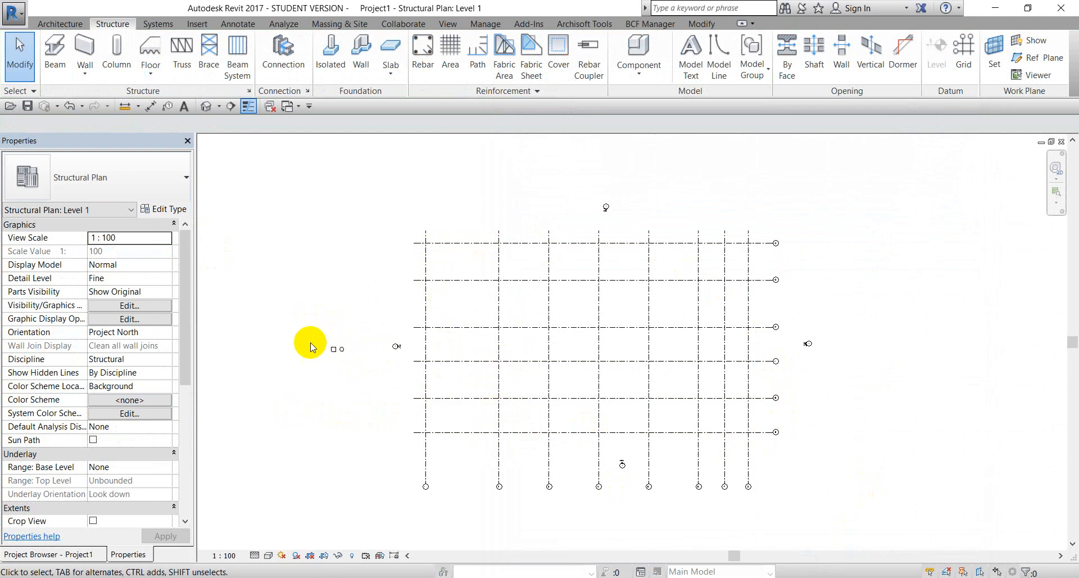
{"action": "left_click", "coordinate": [110, 53]}
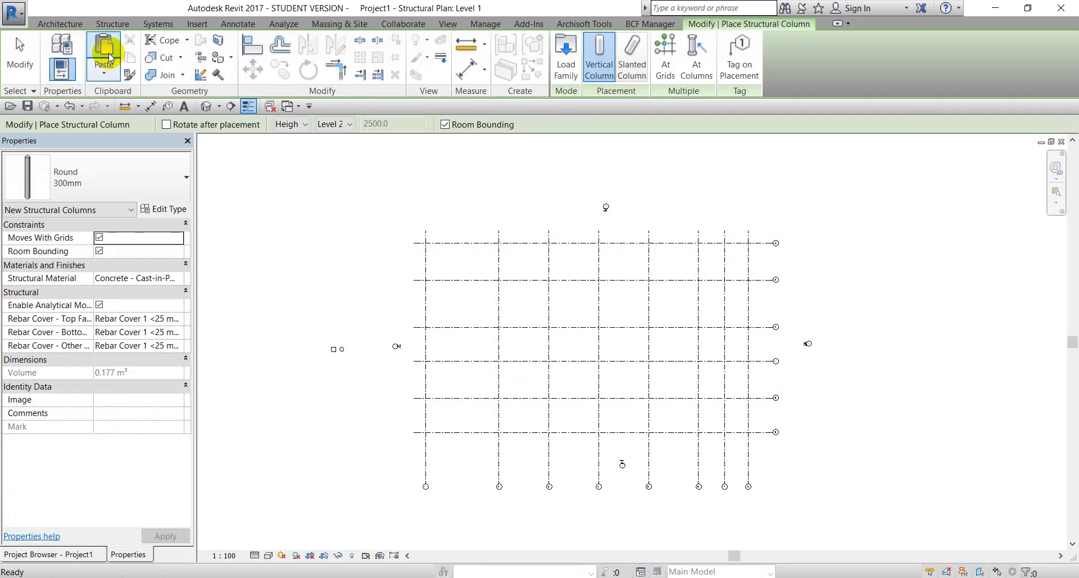
{"action": "left_click", "coordinate": [118, 170]}
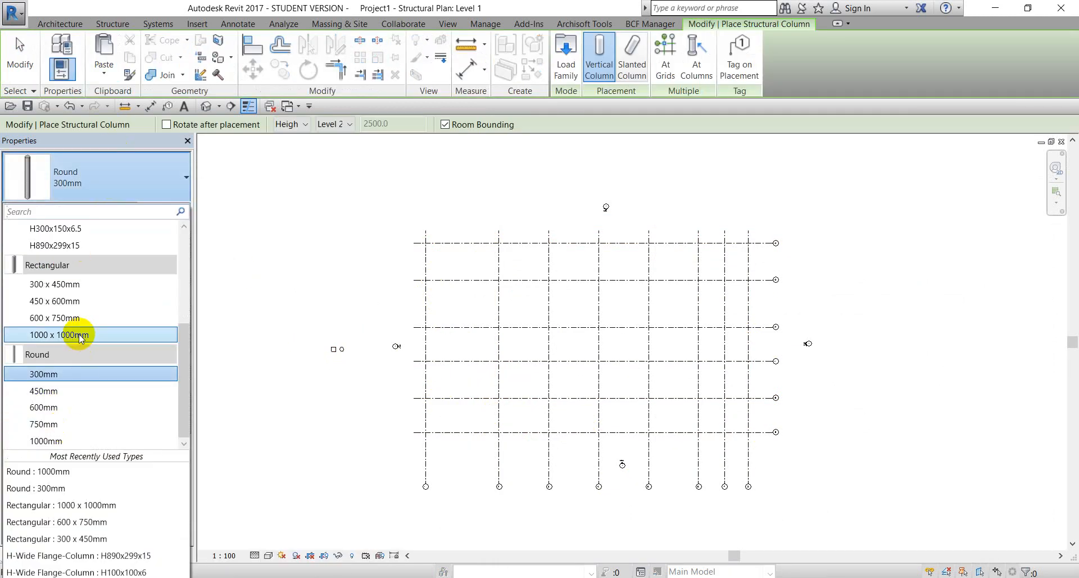
{"action": "left_click", "coordinate": [81, 335]}
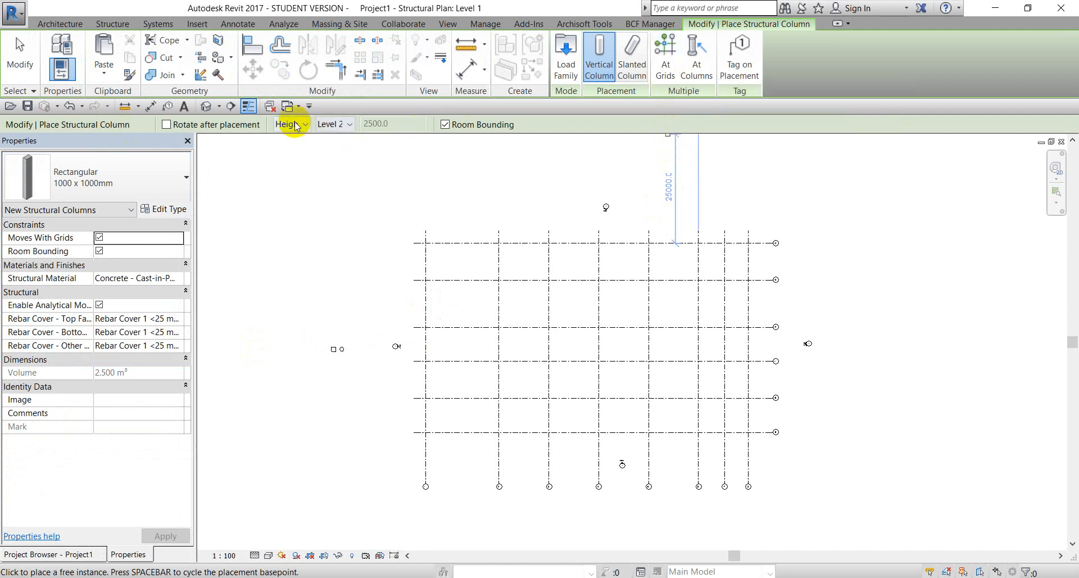
{"action": "left_click", "coordinate": [297, 150]}
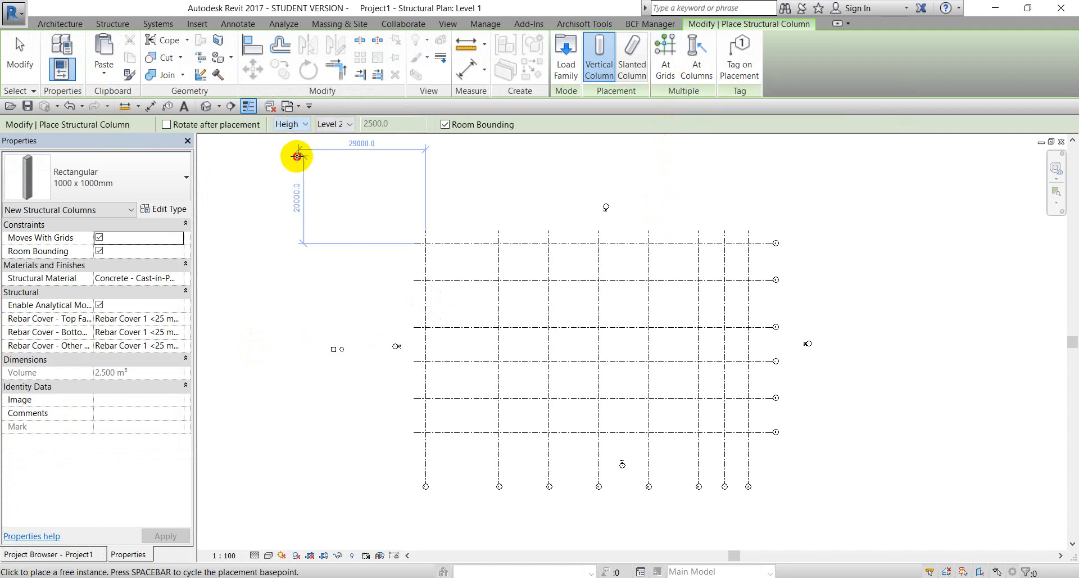
{"action": "left_click", "coordinate": [344, 125]}
{"action": "left_click", "coordinate": [348, 150]}
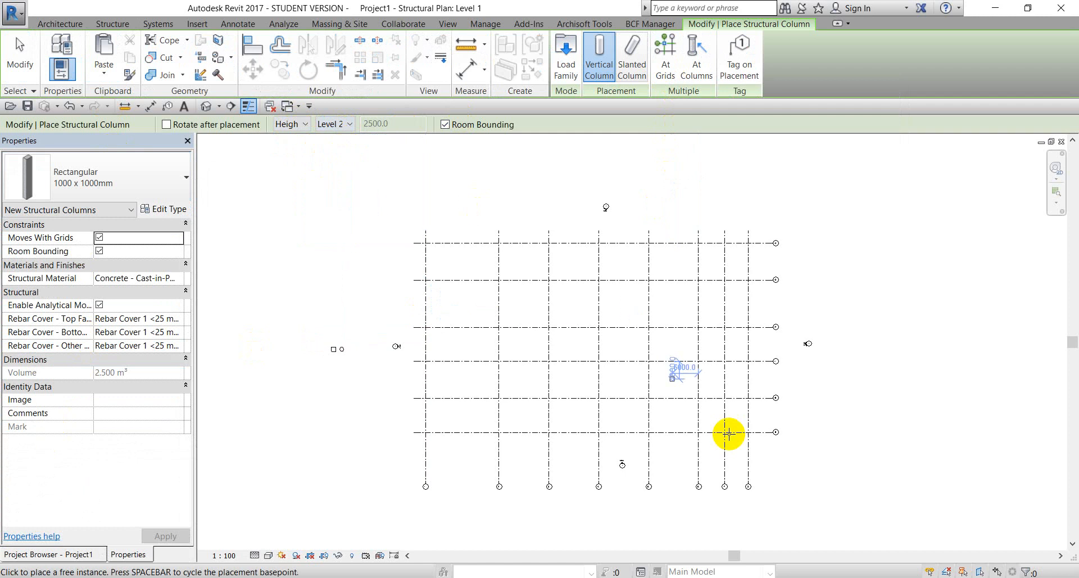
{"action": "left_click", "coordinate": [668, 75]}
{"action": "left_click_drag", "start_coordinate": [758, 440], "coordinate": [423, 241]}
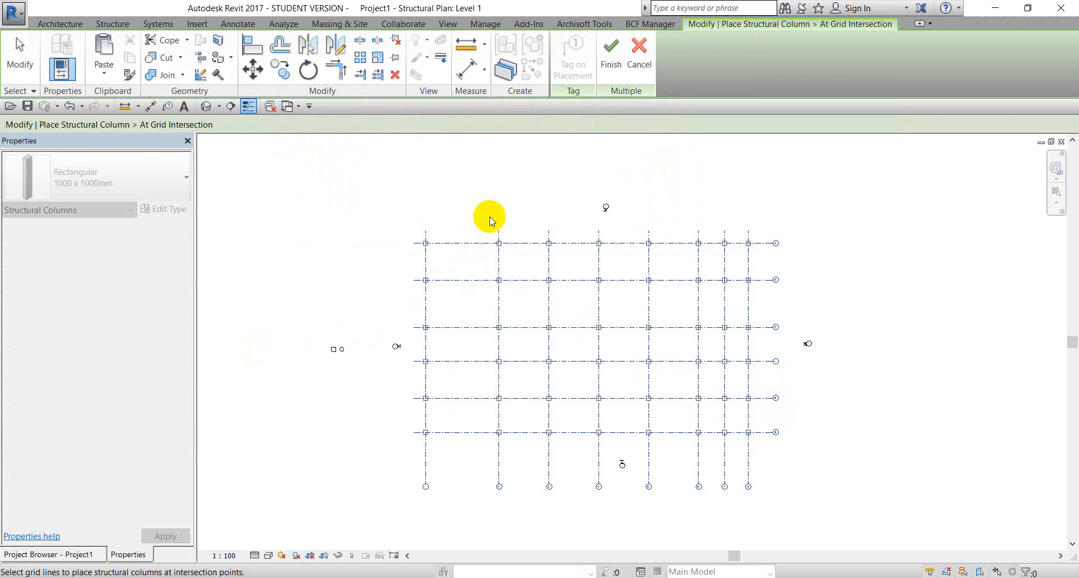
{"action": "left_click", "coordinate": [620, 75]}
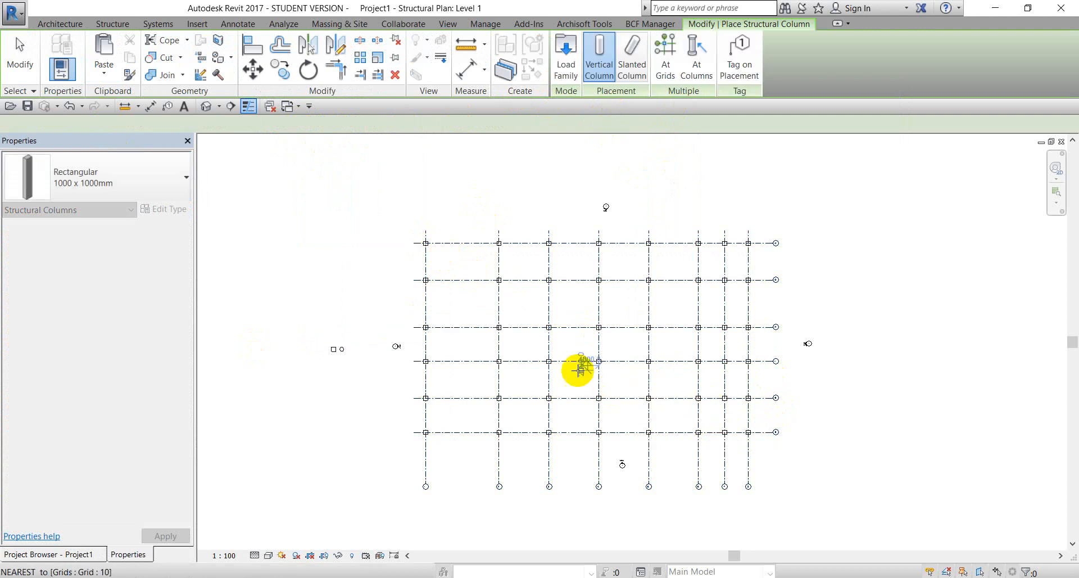
{"action": "key", "text": "Escape"}
{"action": "key", "text": "Escape"}
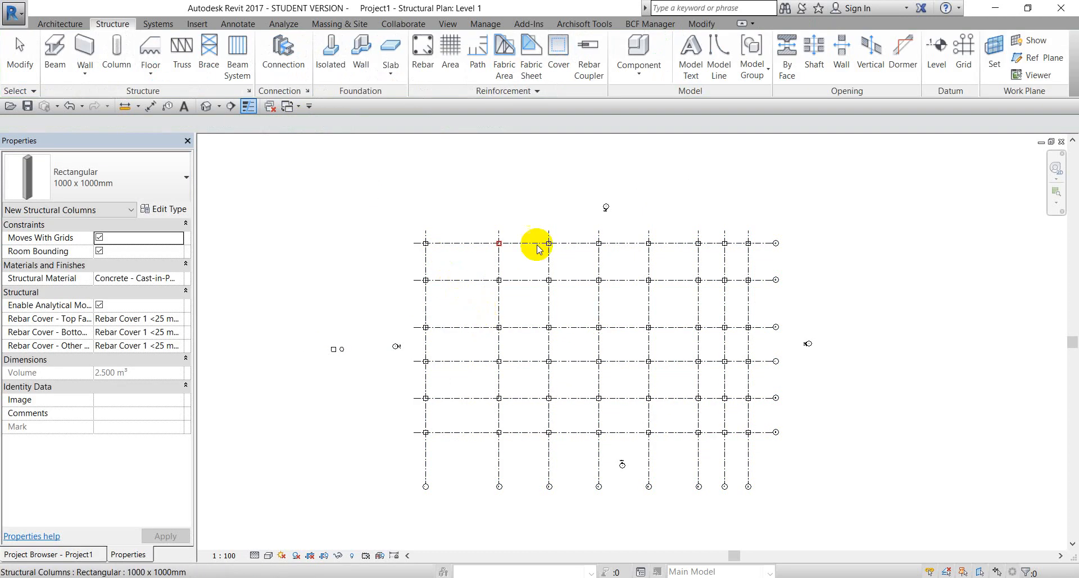
- Open the default 3D view and delete the loose rectangular and round columns standing outside the column grid
{"action": "left_click", "coordinate": [208, 105]}
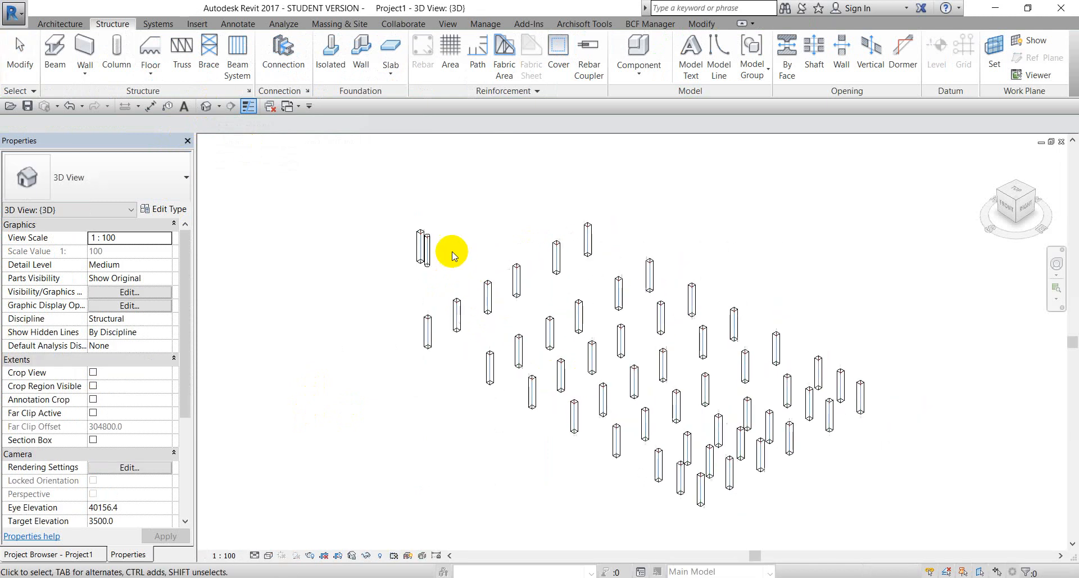
{"action": "scroll", "coordinate": [419, 244], "scroll_direction": "up", "scroll_amount": 2}
{"action": "left_click_drag", "start_coordinate": [396, 220], "coordinate": [396, 221]}
{"action": "key", "text": "Delete"}
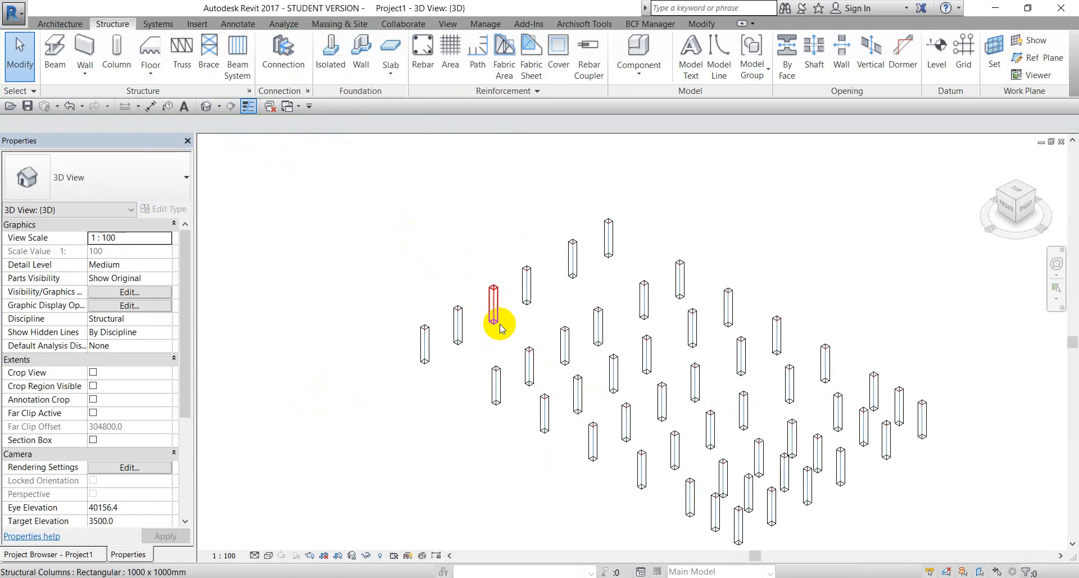
{"action": "middle_click_drag", "start_coordinate": [465, 354], "coordinate": [456, 341]}
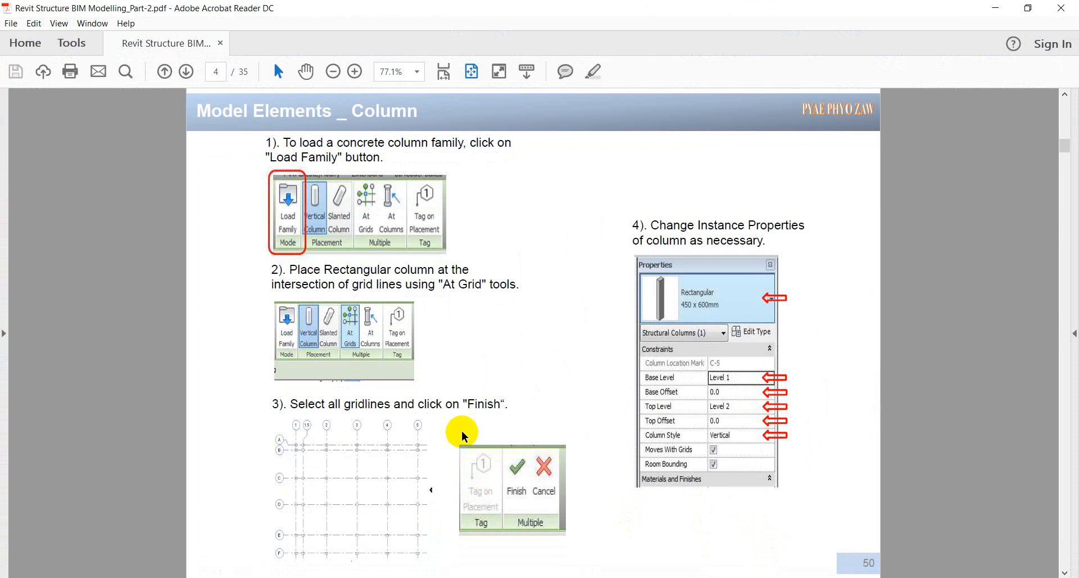
- Switch to Acrobat Reader and look at the slanted column page in Revit Structure BIM Modelling_Part-2.pdf
{"action": "scroll", "coordinate": [462, 436], "scroll_direction": "down", "scroll_amount": 1}
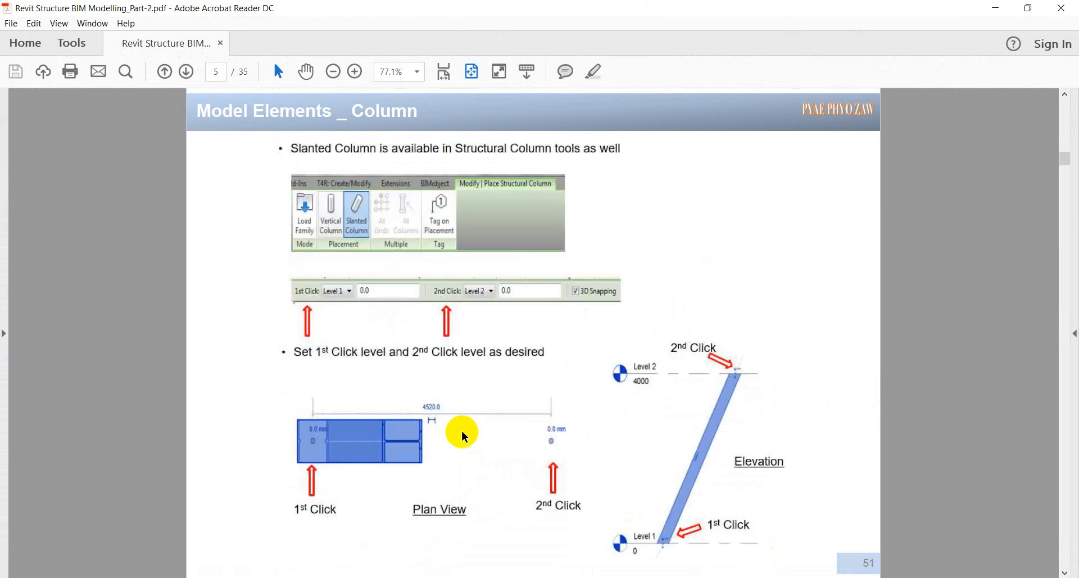
{"action": "scroll", "coordinate": [463, 431], "scroll_direction": "up", "scroll_amount": 1}
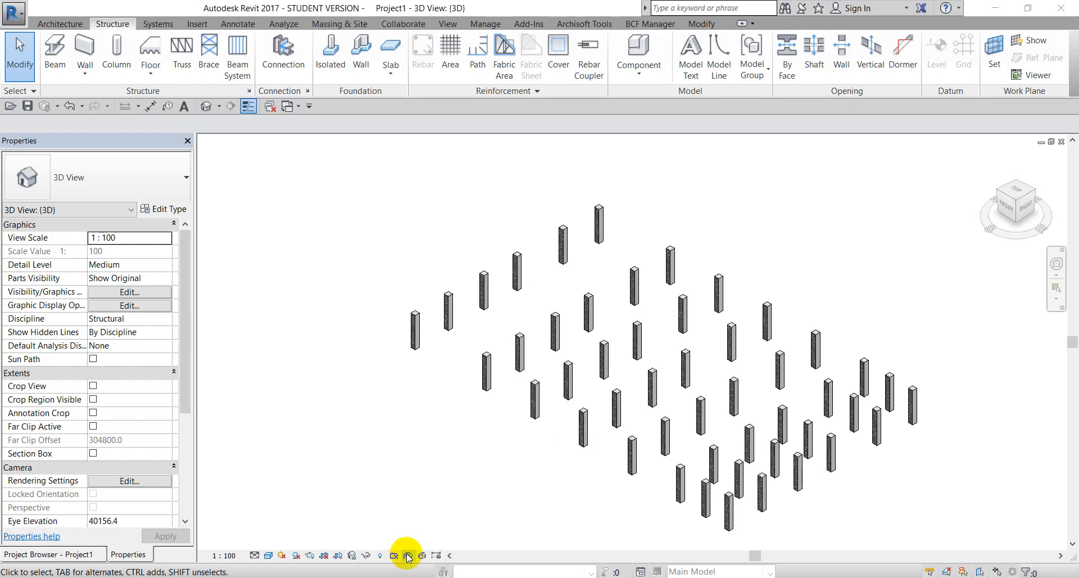
- Switch back to Revit and set the 3D view's detail level to Fine and its visual style to Hidden Line
{"action": "left_click", "coordinate": [255, 555]}
{"action": "left_click", "coordinate": [265, 541]}
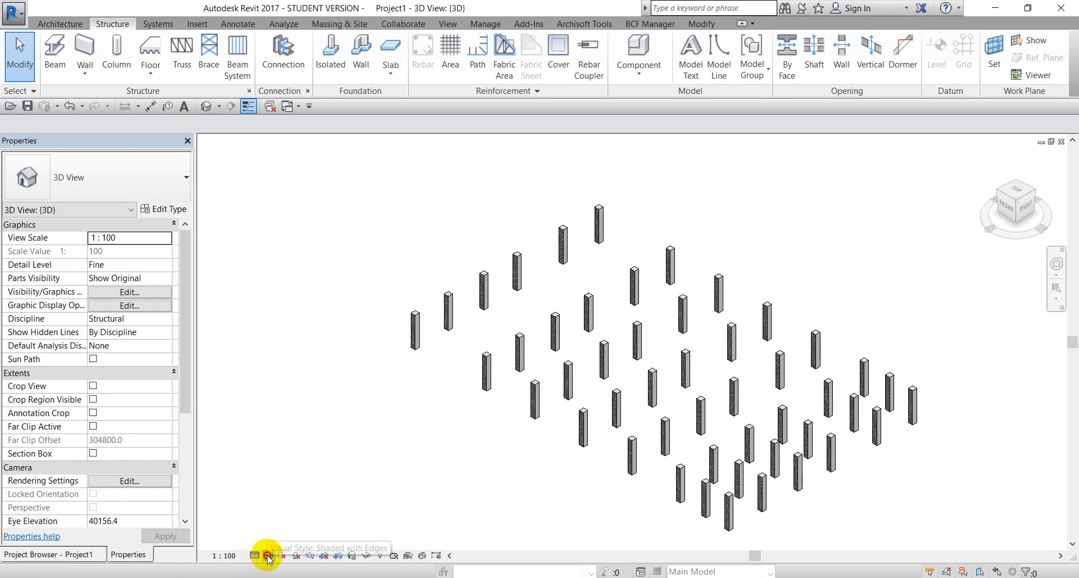
{"action": "left_click", "coordinate": [267, 555]}
{"action": "left_click", "coordinate": [335, 487]}
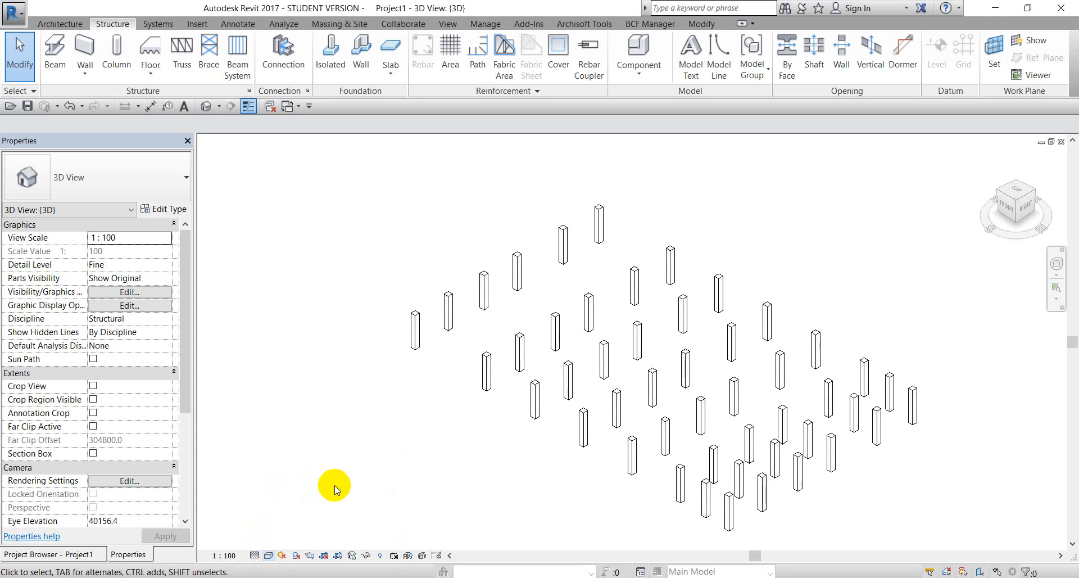
{"action": "scroll", "coordinate": [365, 481], "scroll_direction": "down", "scroll_amount": 1}
{"action": "middle_click_drag", "start_coordinate": [380, 479], "coordinate": [337, 432]}
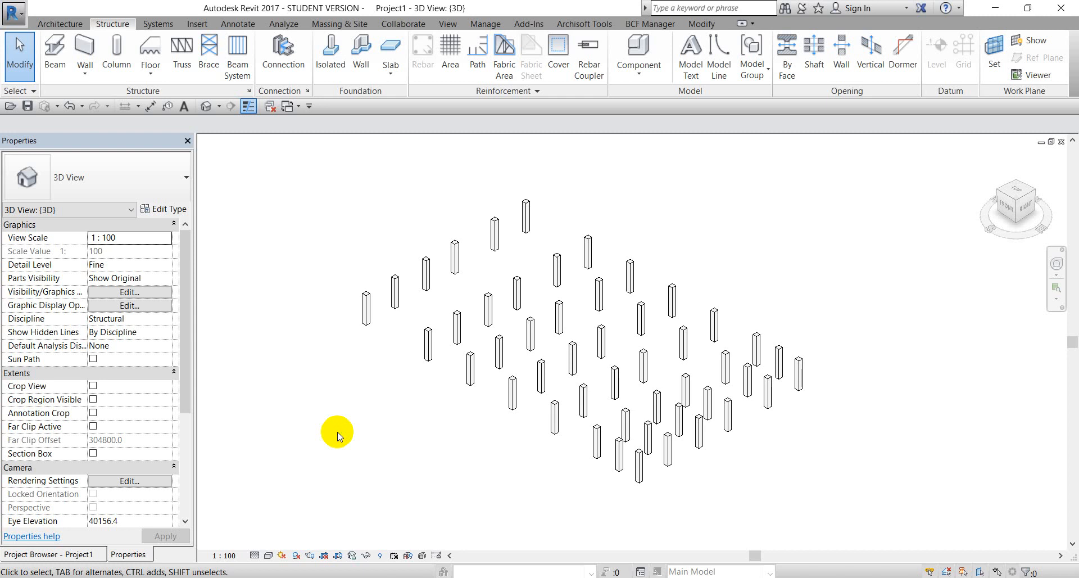
- Open the East elevation and examine how the columns extend relative to the levels and grids
{"action": "left_click", "coordinate": [83, 555]}
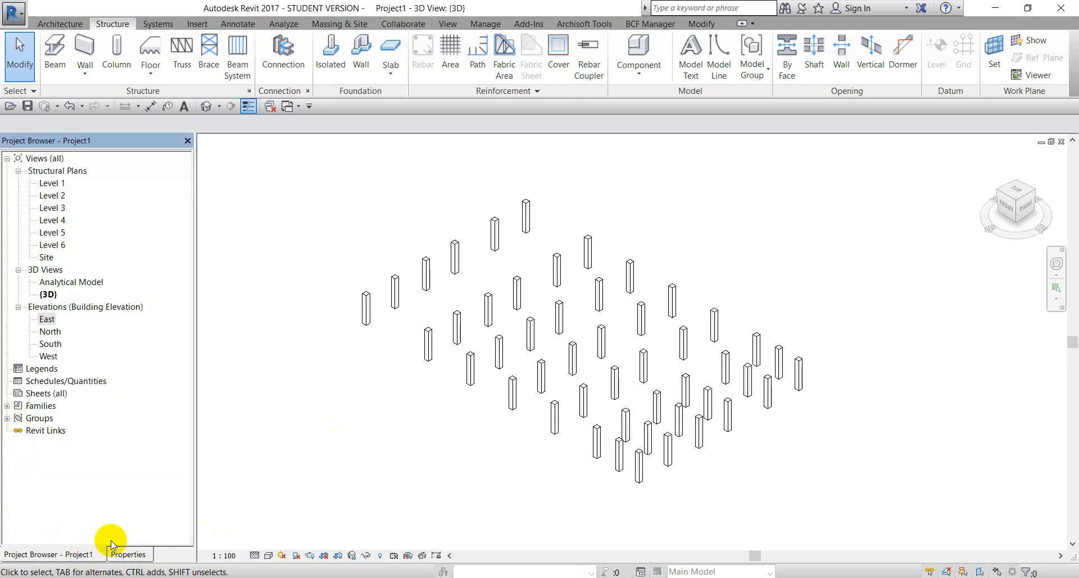
{"action": "double_click", "coordinate": [49, 324]}
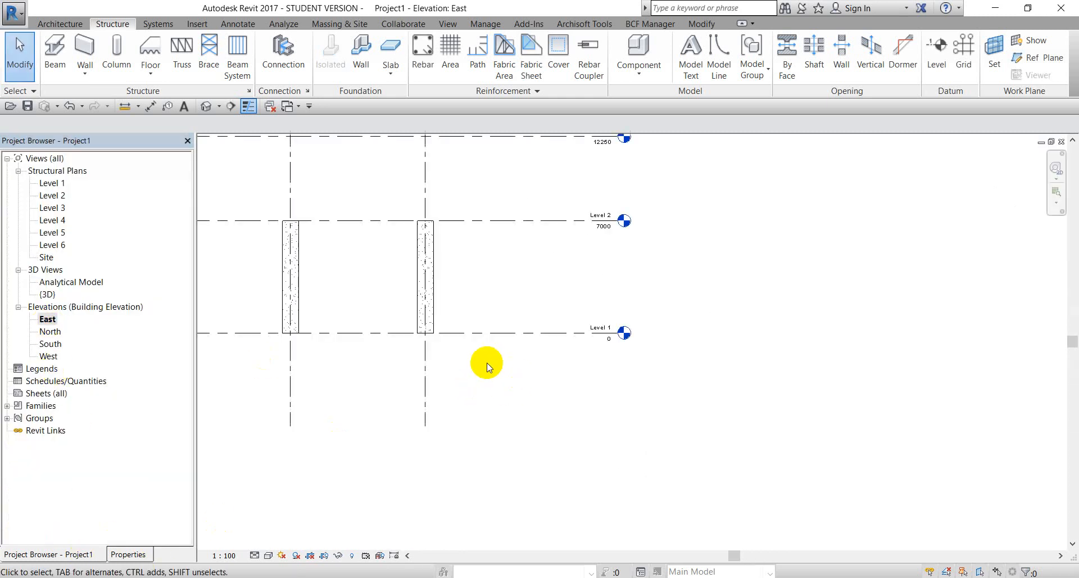
{"action": "middle_click_drag", "start_coordinate": [425, 347], "coordinate": [646, 365]}
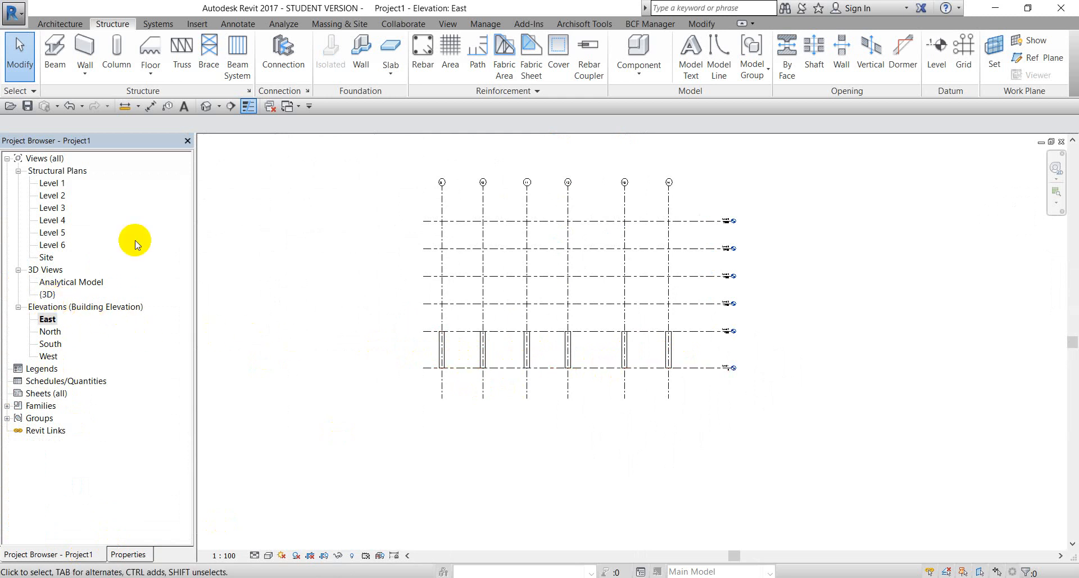
- Return to the default 3D view and review the available 3D view creation options
{"action": "left_click", "coordinate": [206, 106]}
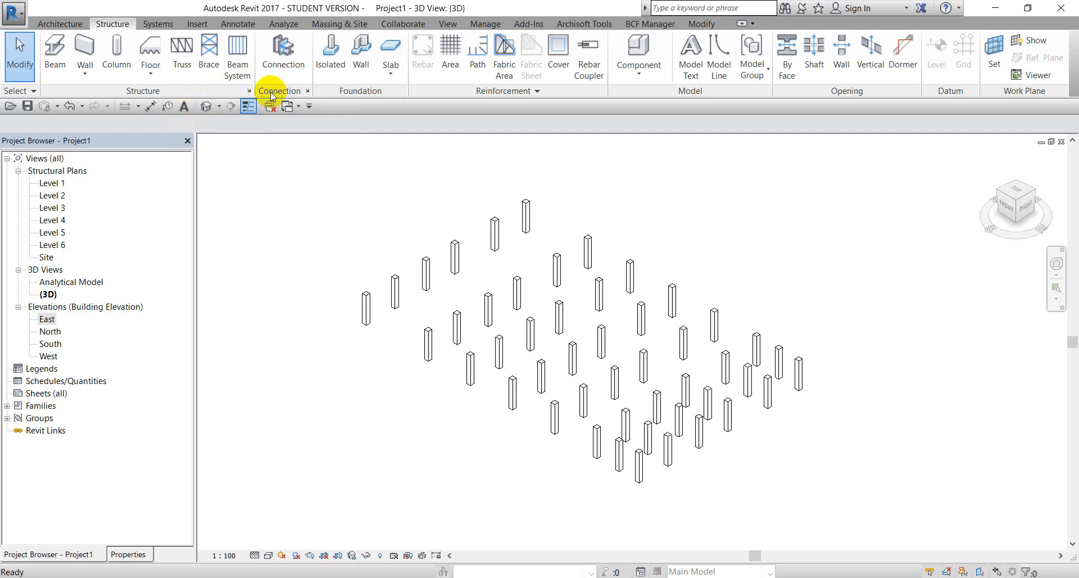
{"action": "left_click", "coordinate": [447, 24]}
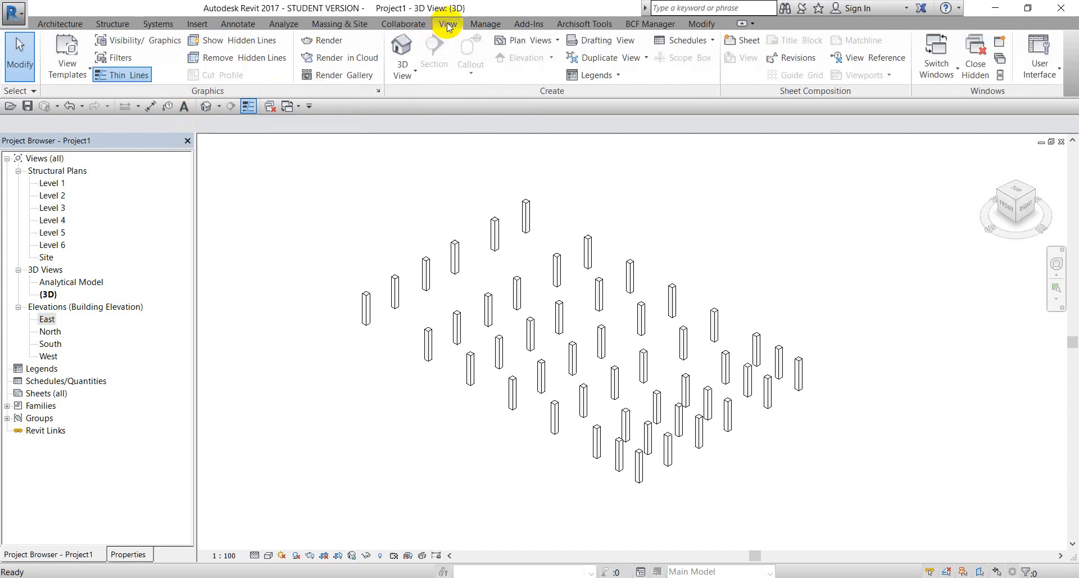
{"action": "left_click", "coordinate": [416, 70]}
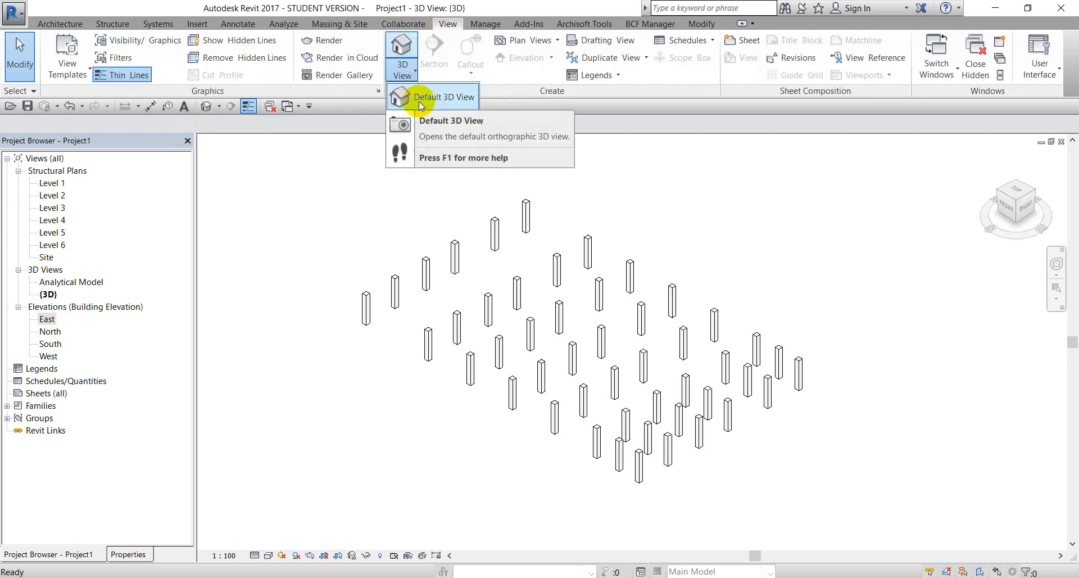
{"action": "left_click", "coordinate": [345, 121]}
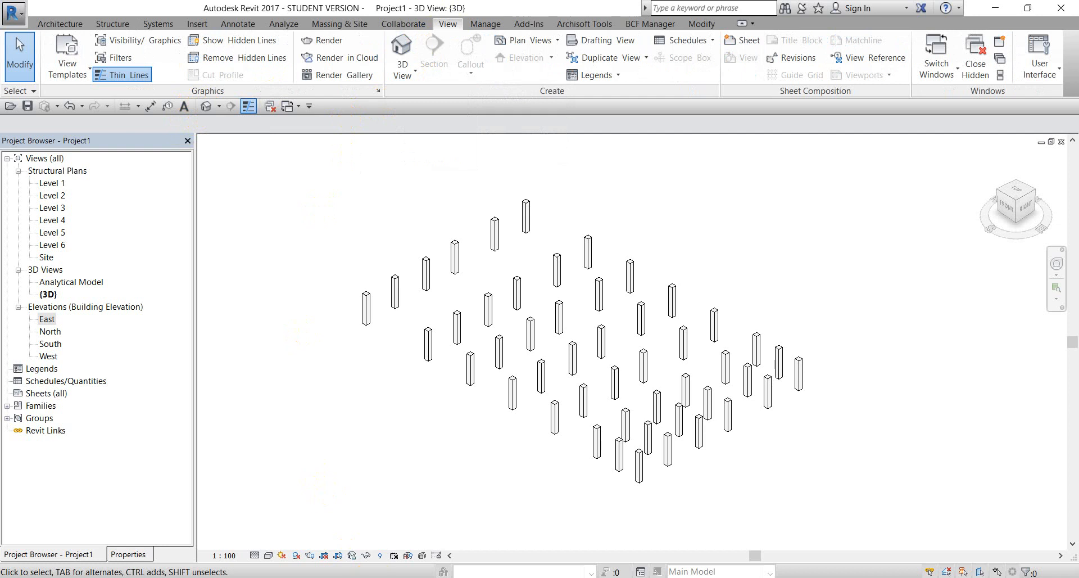
- Look at the column placement page in Acrobat Reader, and return to Revit to show the properties of the leftmost column
{"action": "left_click", "coordinate": [371, 577]}
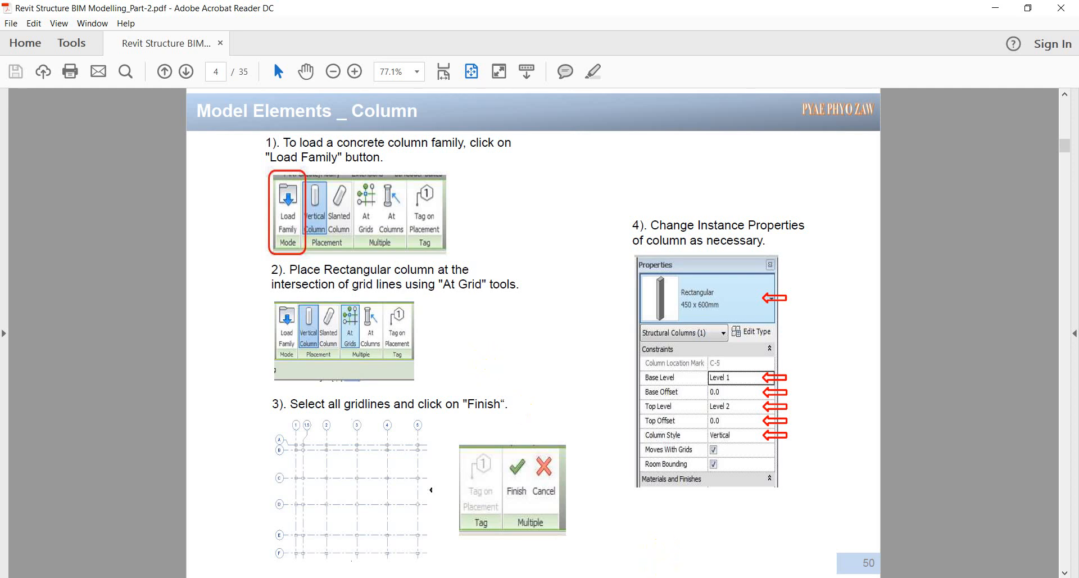
{"action": "left_click", "coordinate": [669, 577]}
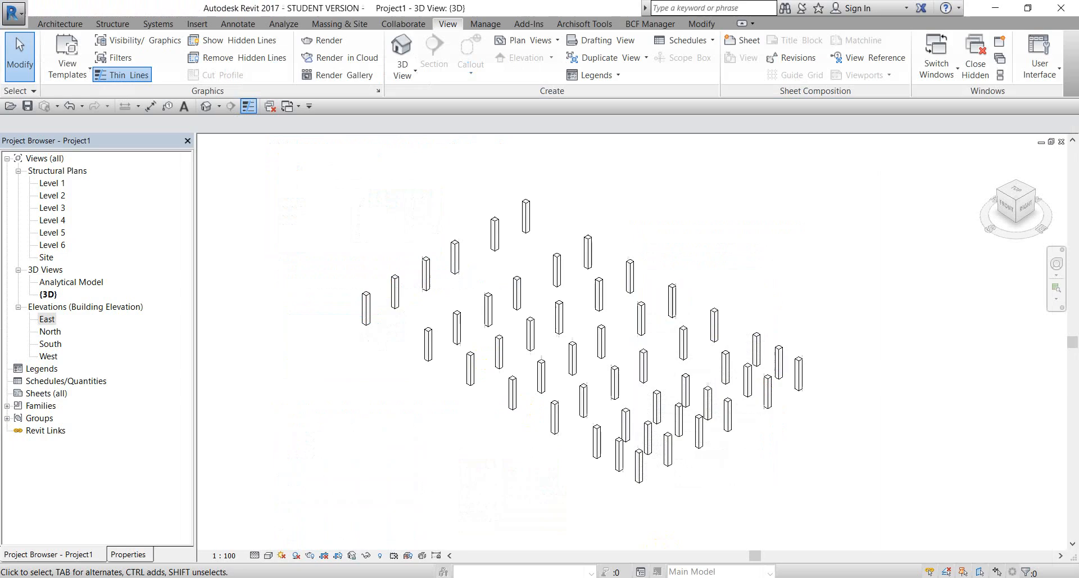
{"action": "left_click", "coordinate": [365, 309]}
{"action": "left_click", "coordinate": [127, 554]}
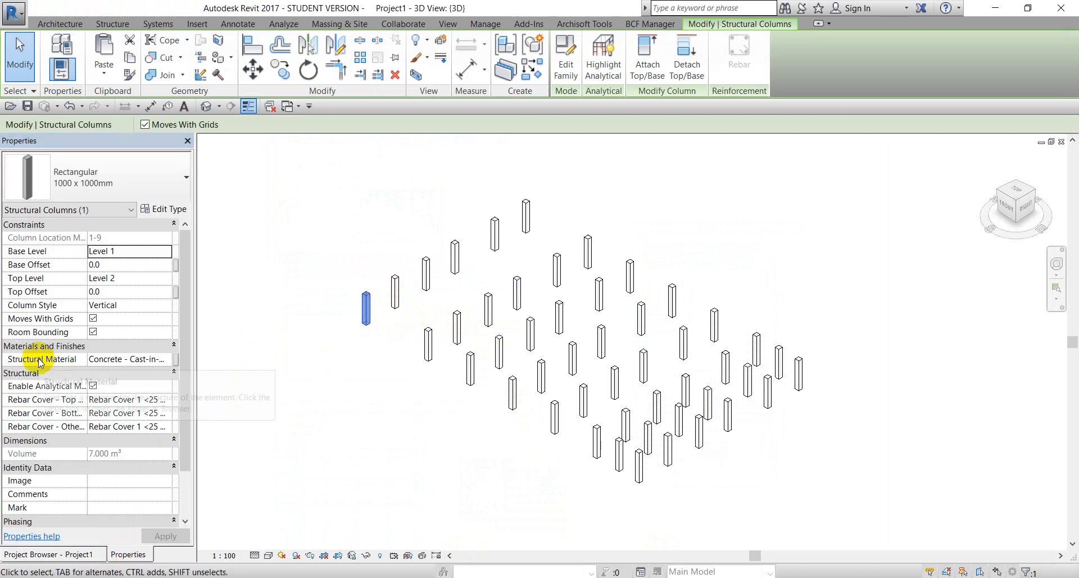
- Review the selected column's structural material and its graphics settings in the Material Browser, leaving the assignment unchanged
{"action": "left_click", "coordinate": [165, 361]}
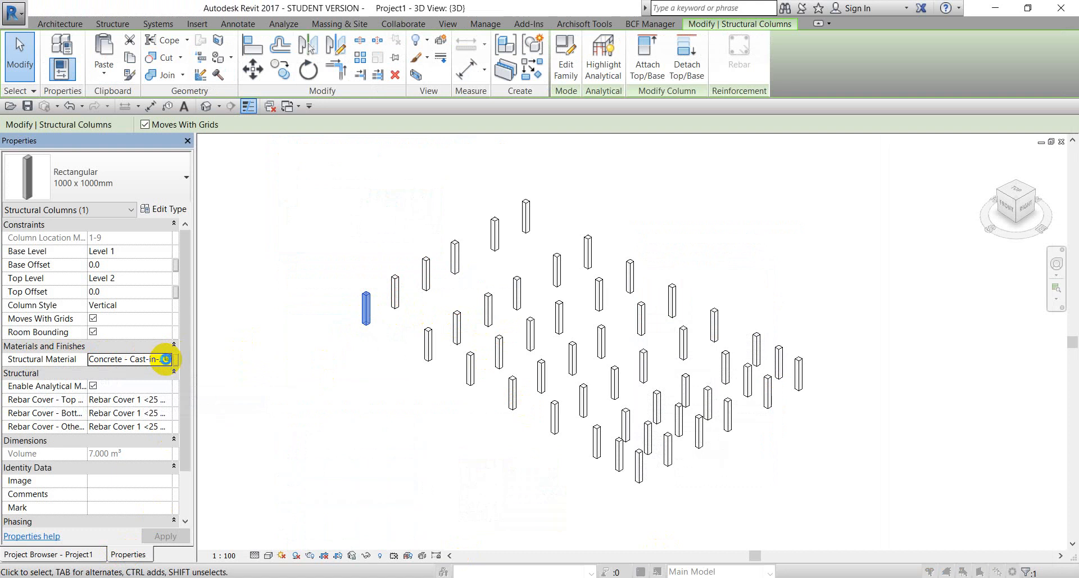
{"action": "left_click", "coordinate": [167, 359]}
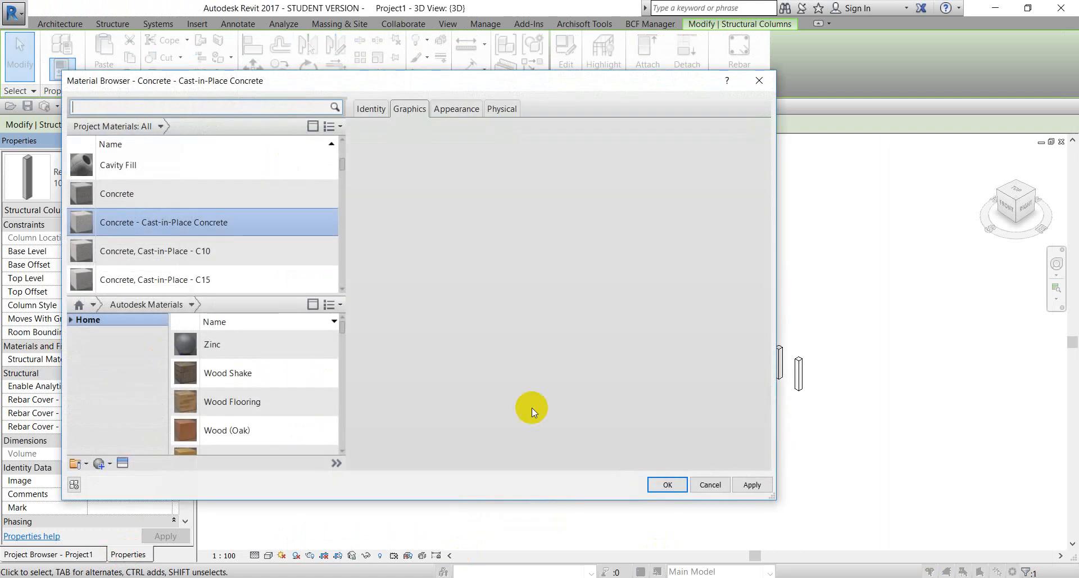
{"action": "left_click", "coordinate": [721, 489]}
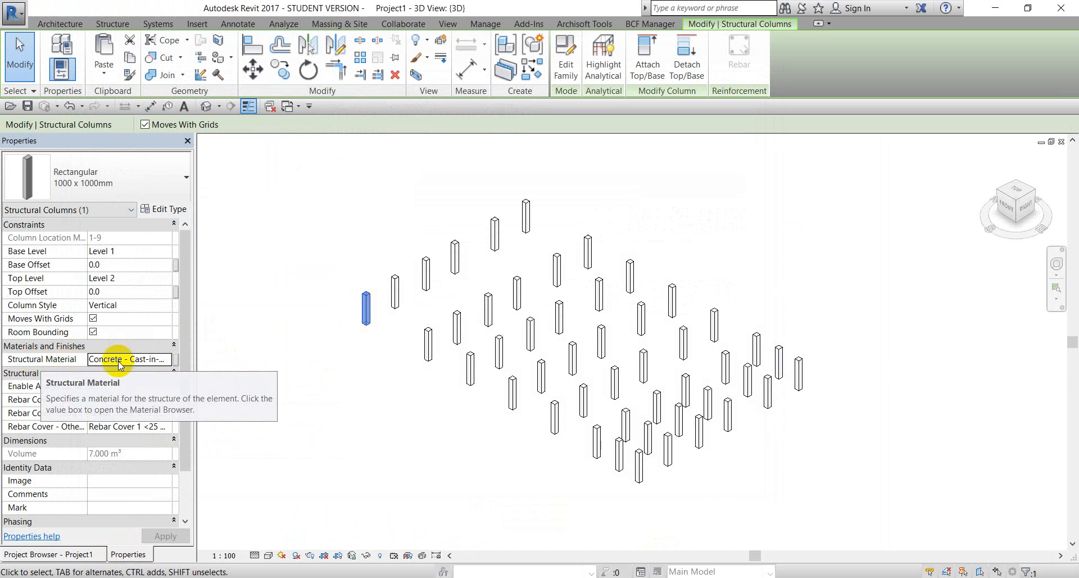
{"action": "left_click", "coordinate": [168, 358]}
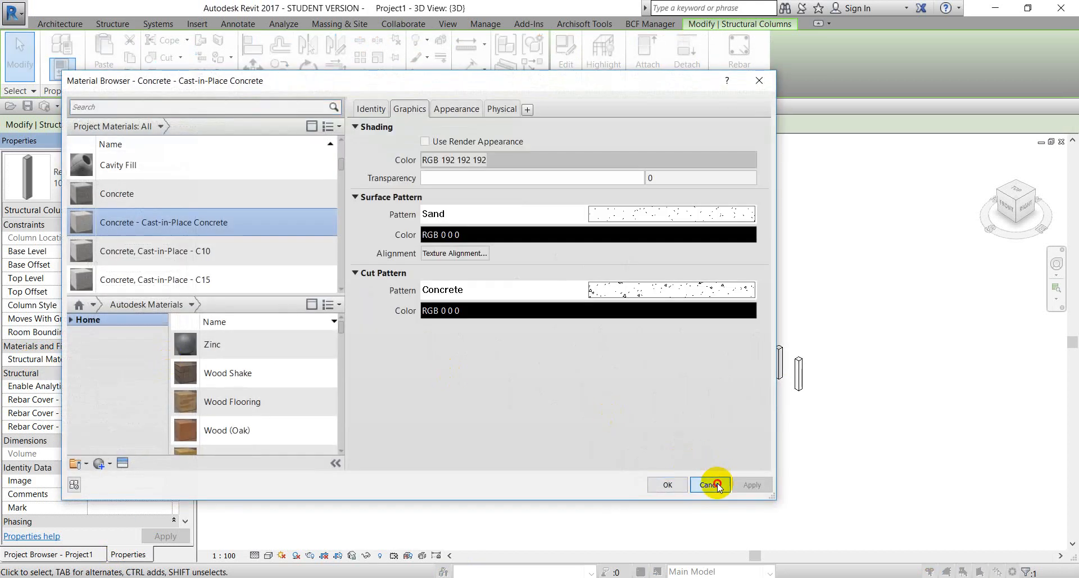
{"action": "left_click", "coordinate": [704, 481]}
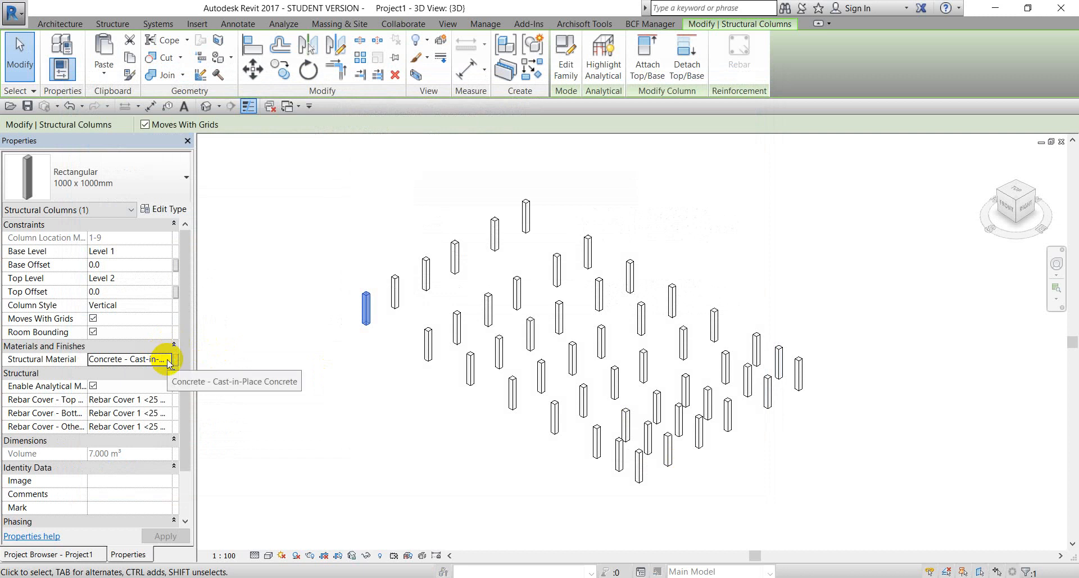
{"action": "left_click", "coordinate": [167, 360]}
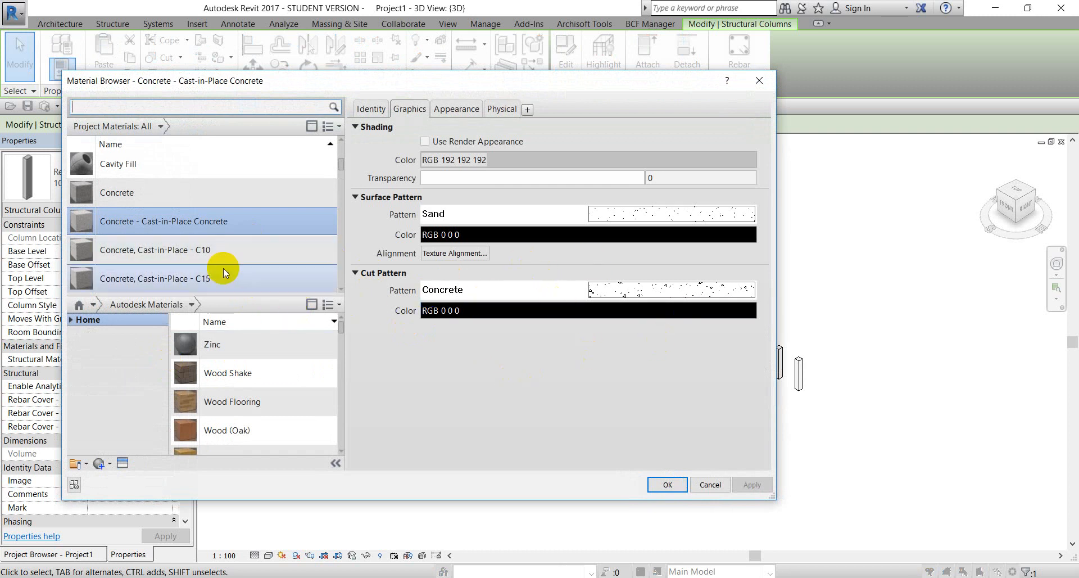
{"action": "left_click", "coordinate": [710, 487]}
- Deselect the column and look over the type properties of the 3D view without changing them
{"action": "left_click", "coordinate": [359, 413]}
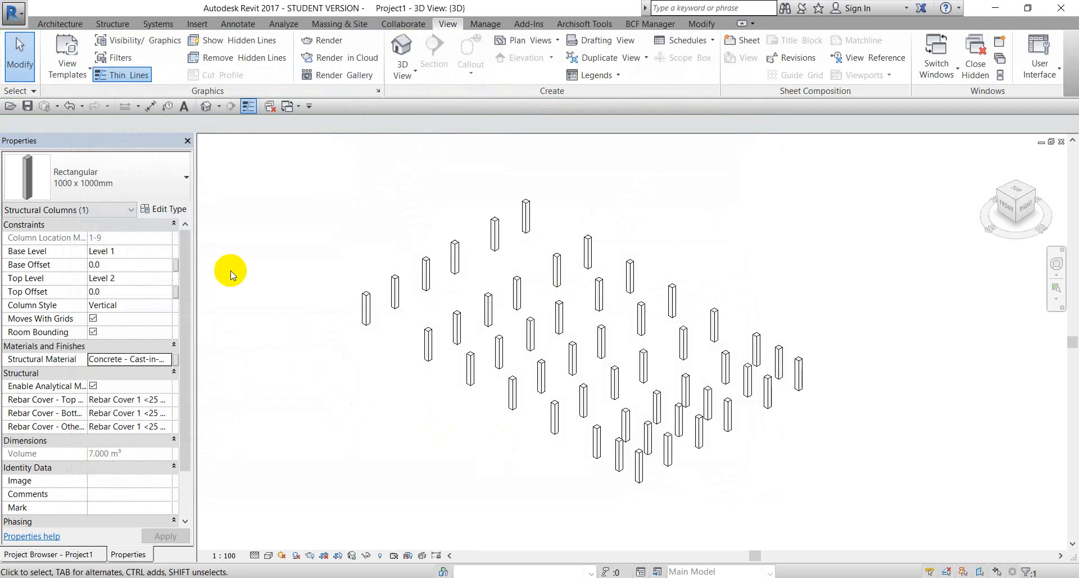
{"action": "left_click", "coordinate": [160, 209]}
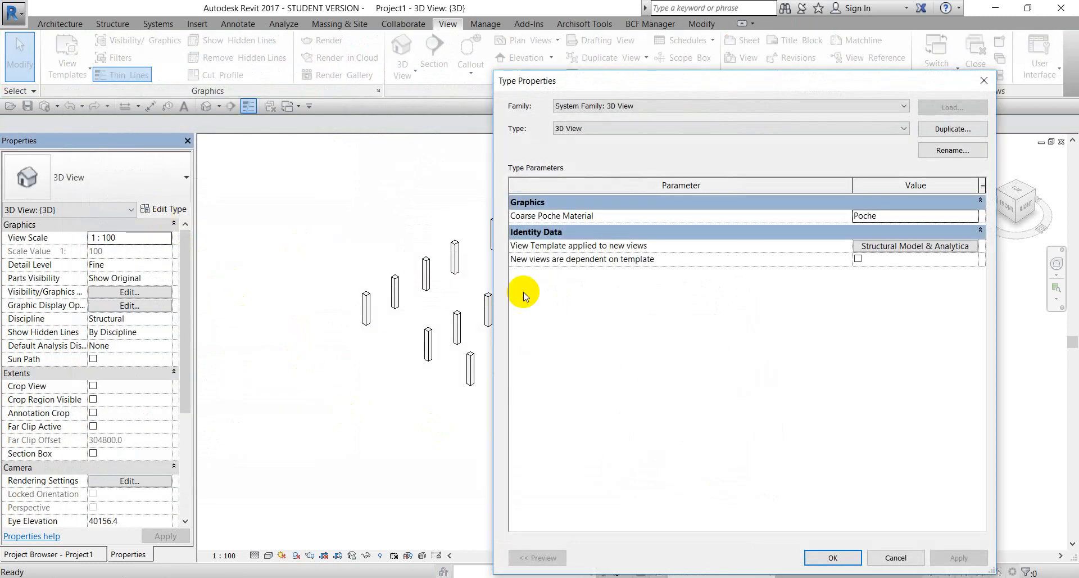
{"action": "left_click", "coordinate": [912, 247]}
{"action": "left_click", "coordinate": [902, 110]}
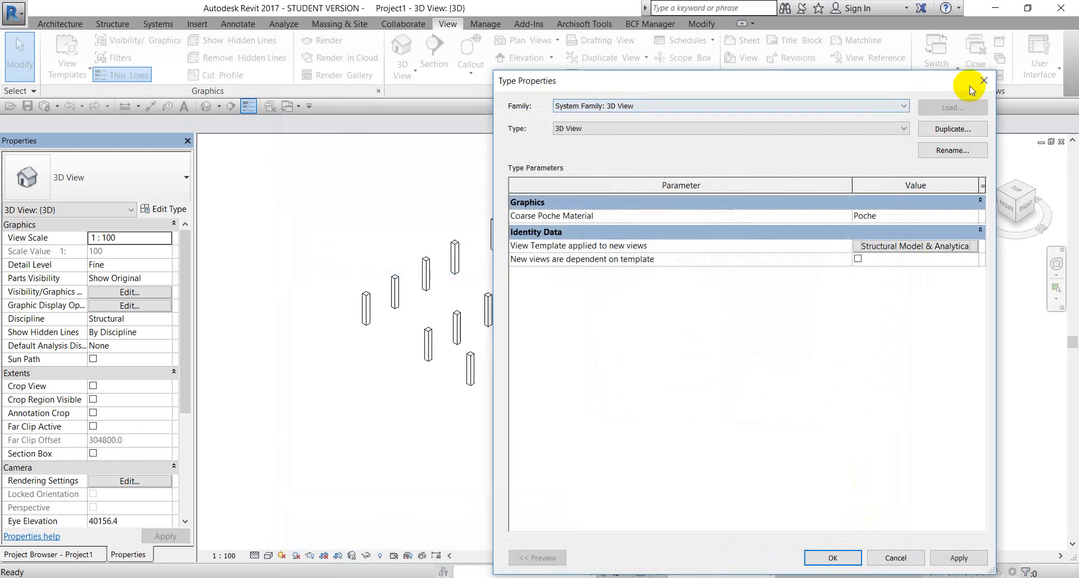
{"action": "left_click", "coordinate": [983, 80]}
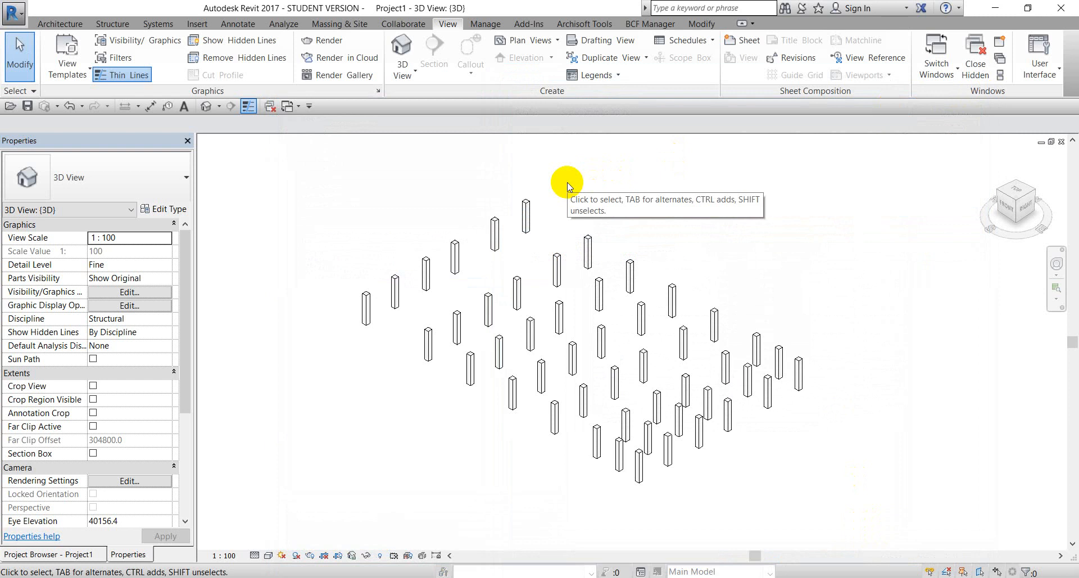
- Starting from the leftmost column, select all instances of its type visible in the view, and clear the selection
{"action": "scroll", "coordinate": [506, 349], "scroll_direction": "down", "scroll_amount": 2}
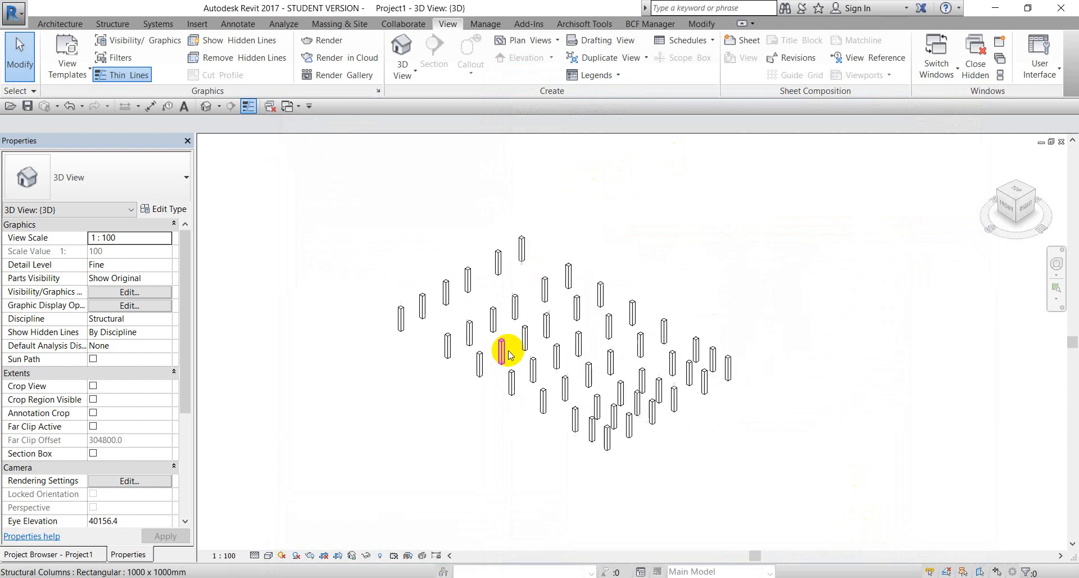
{"action": "middle_click_drag", "start_coordinate": [482, 439], "coordinate": [454, 427]}
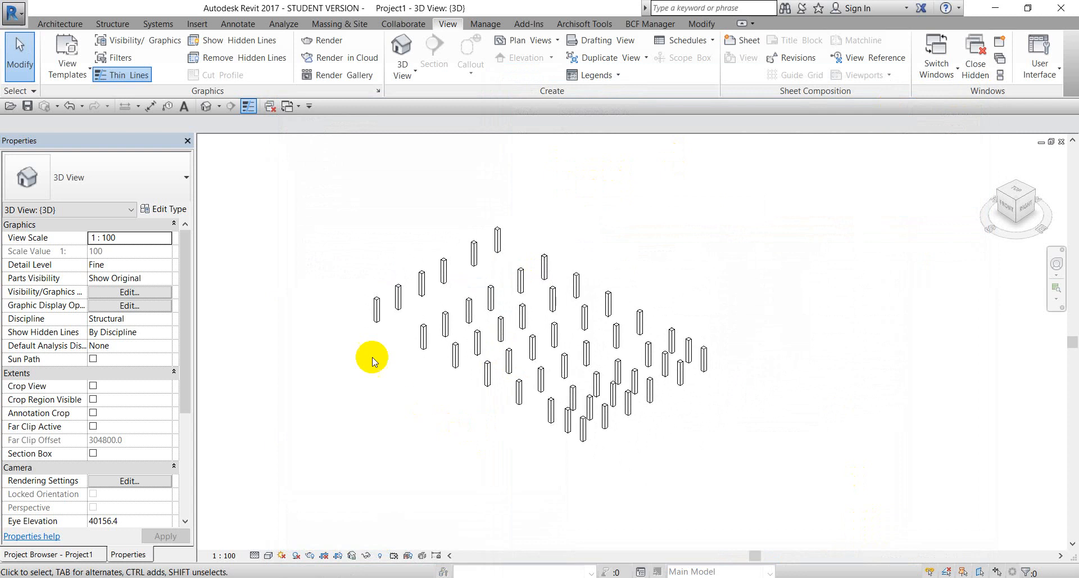
{"action": "scroll", "coordinate": [393, 321], "scroll_direction": "up", "scroll_amount": 2}
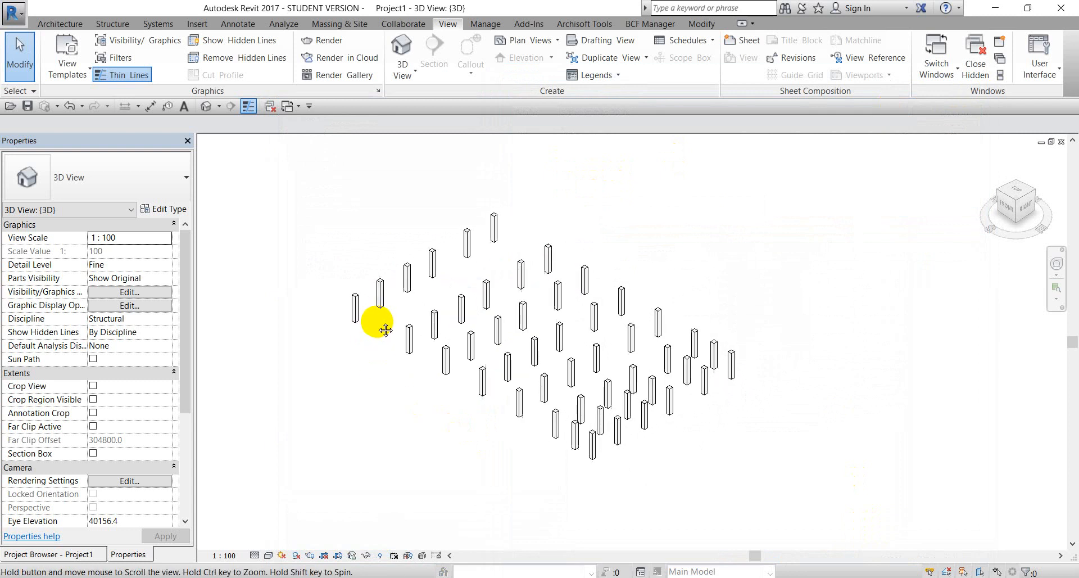
{"action": "left_click", "coordinate": [356, 315]}
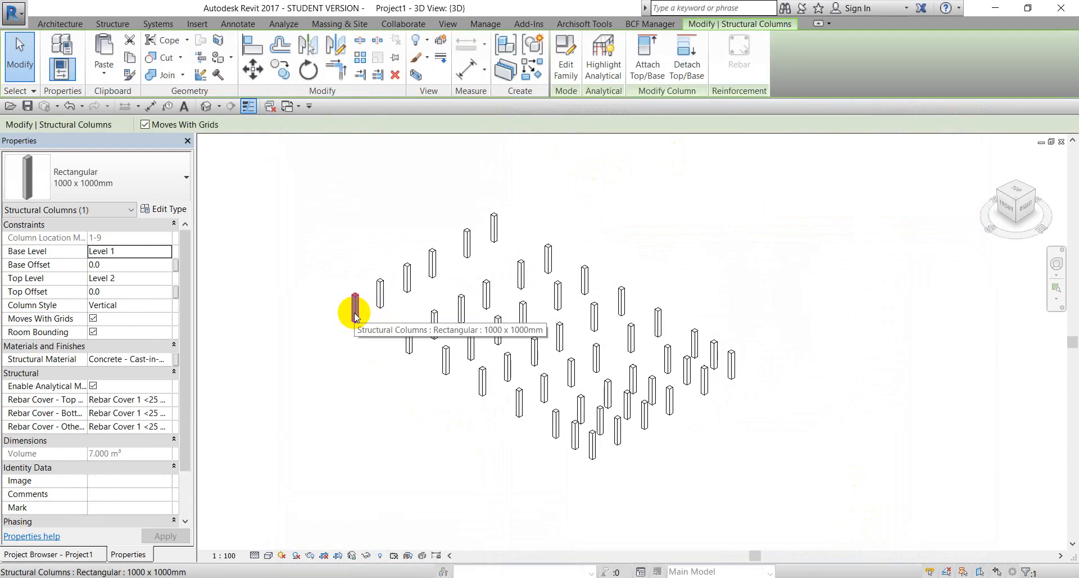
{"action": "right_click", "coordinate": [320, 218]}
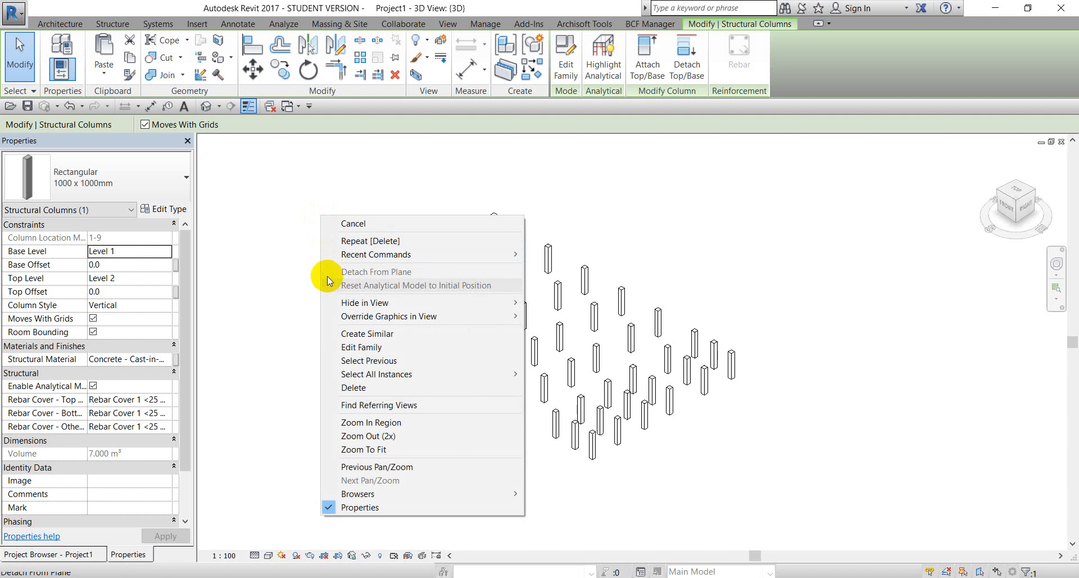
{"action": "mouse_move", "coordinate": [369, 376]}
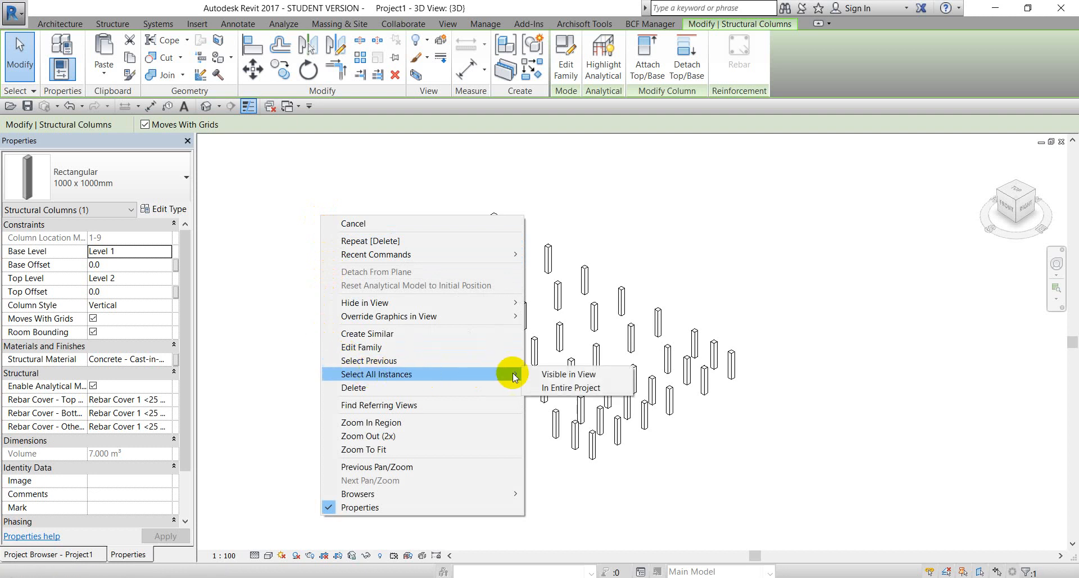
{"action": "left_click", "coordinate": [555, 375]}
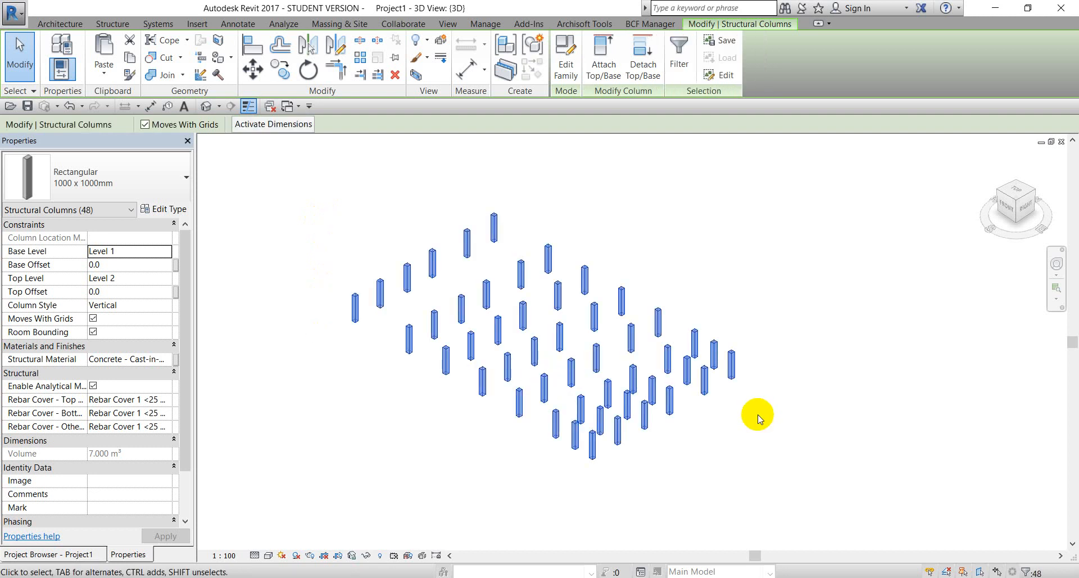
{"action": "left_click", "coordinate": [602, 221]}
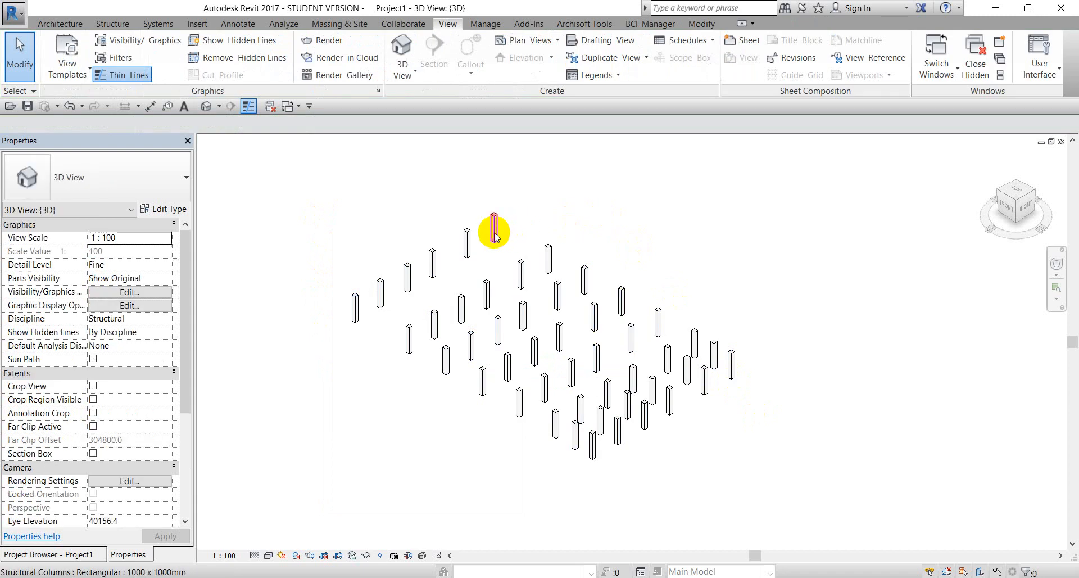
- Repeat the selection of all matching columns visible in the view, starting from the rearmost column, and deselect them
{"action": "left_click", "coordinate": [494, 230]}
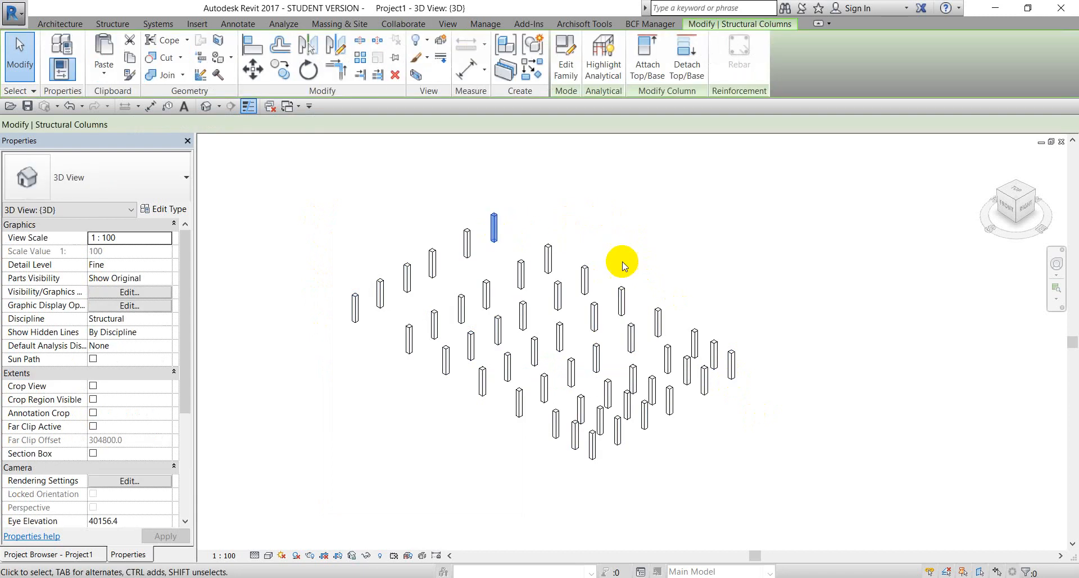
{"action": "right_click", "coordinate": [416, 175]}
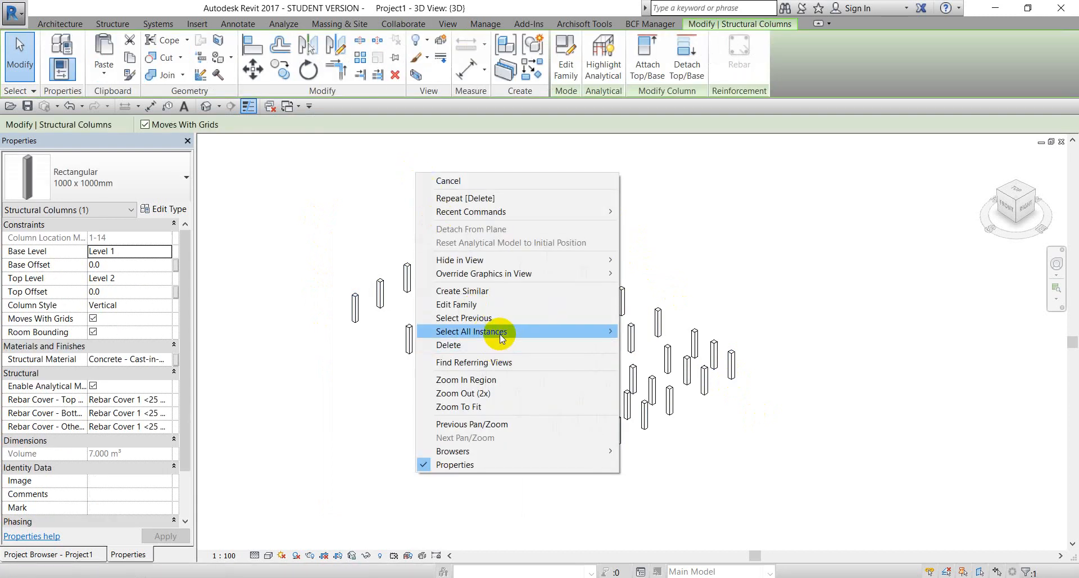
{"action": "mouse_move", "coordinate": [511, 332]}
{"action": "left_click", "coordinate": [669, 331]}
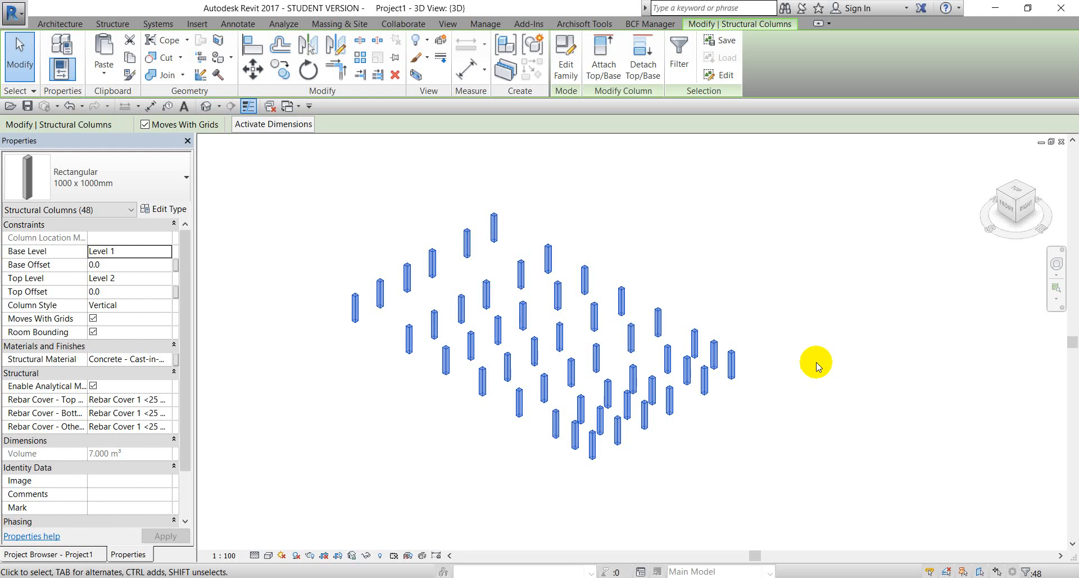
{"action": "left_click", "coordinate": [817, 366]}
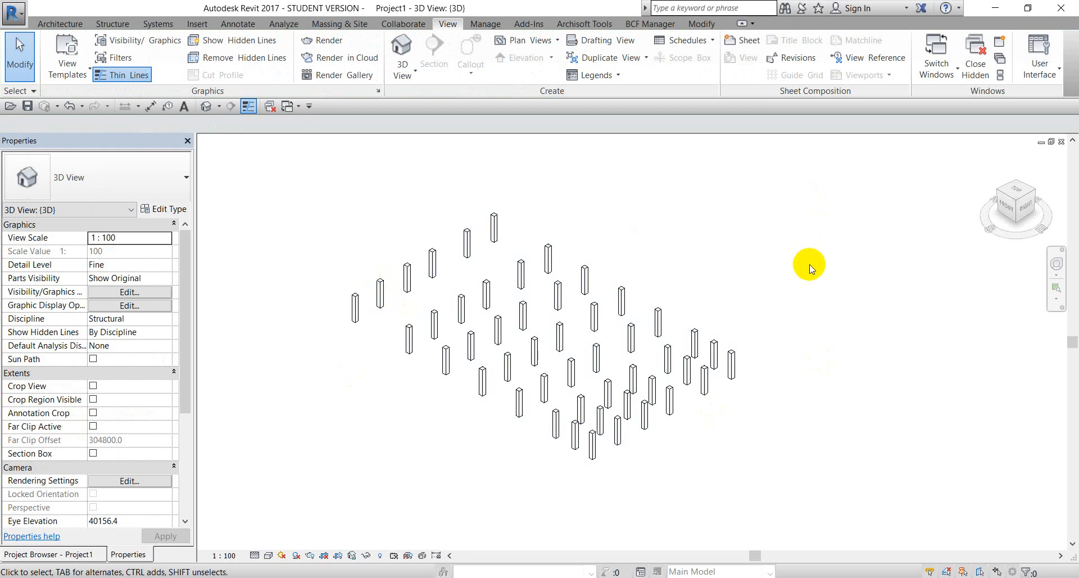
- Restore the previous selection of columns with Select Previous, and clear it again
{"action": "right_click", "coordinate": [726, 168]}
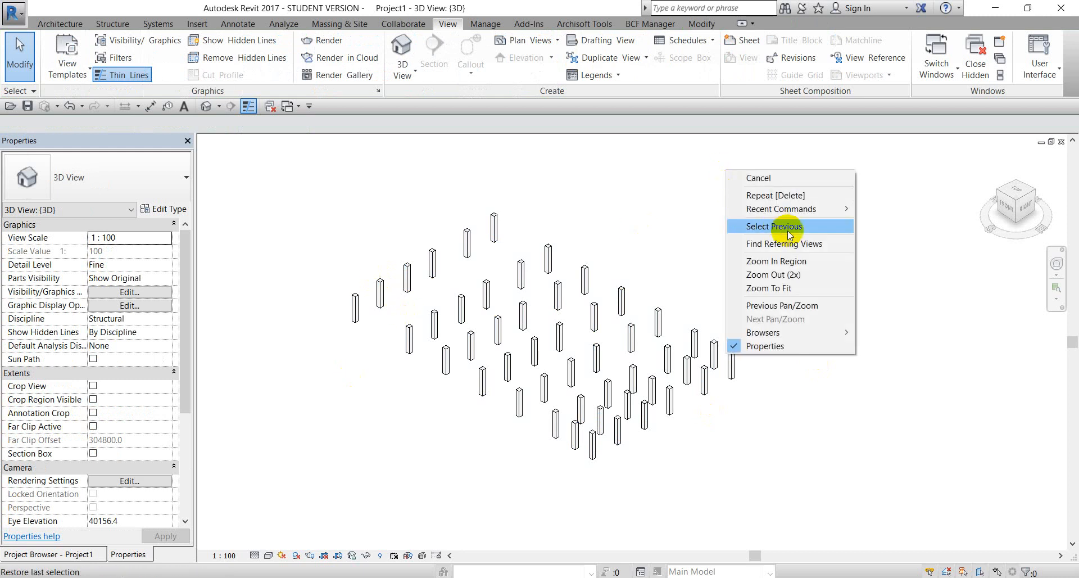
{"action": "left_click", "coordinate": [759, 226]}
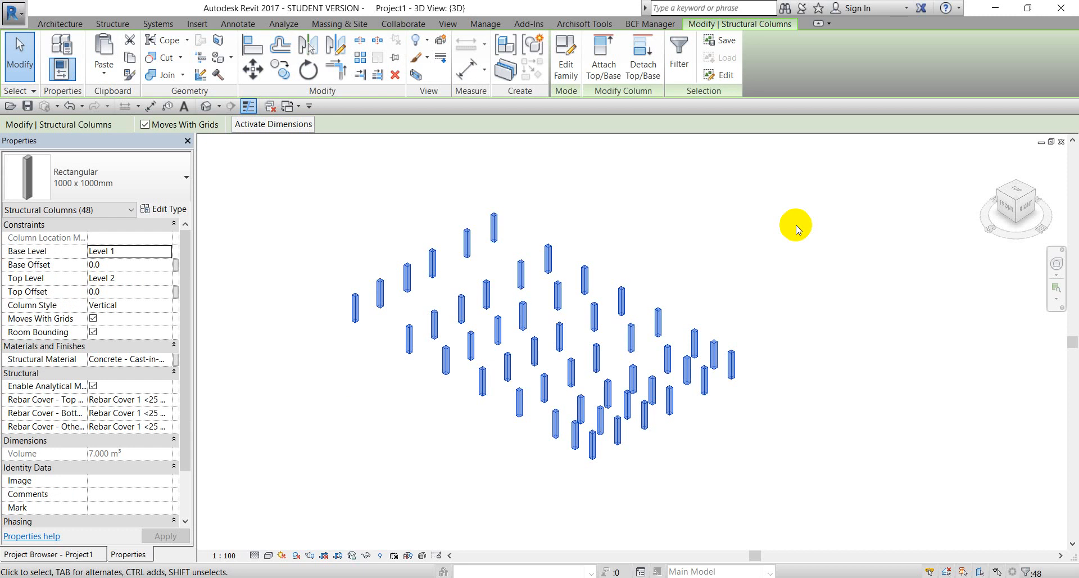
{"action": "left_click", "coordinate": [256, 448]}
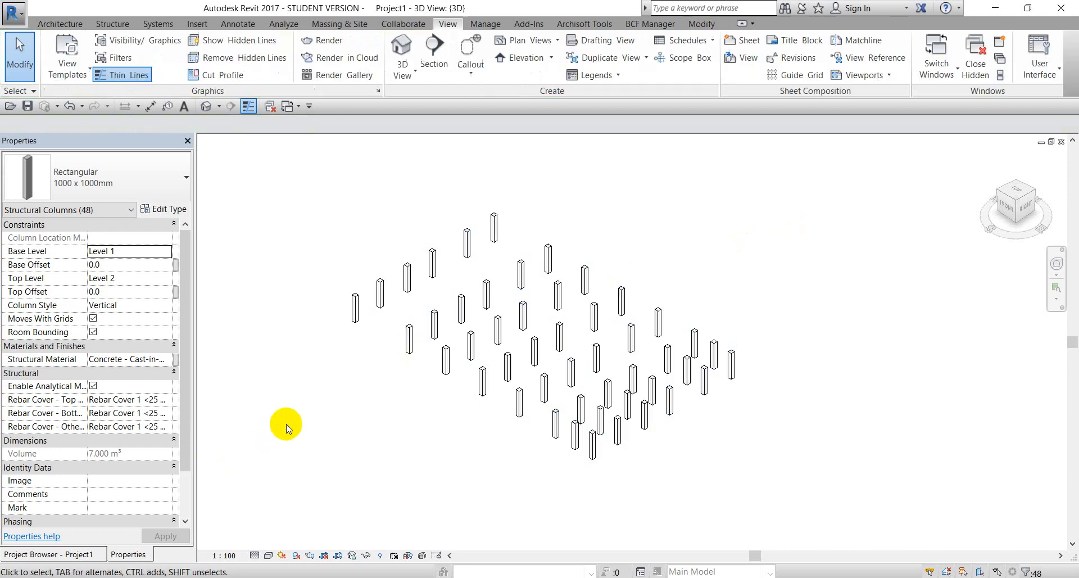
- Examine the b and h dimensions in the leftmost column's type properties, and close them without changes
{"action": "left_click", "coordinate": [355, 309]}
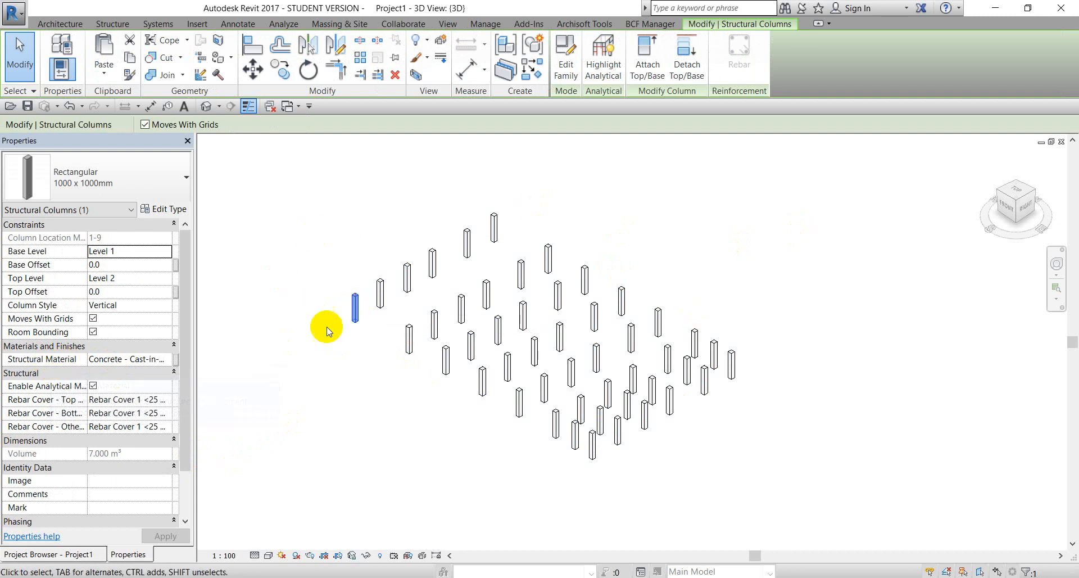
{"action": "left_click", "coordinate": [160, 208]}
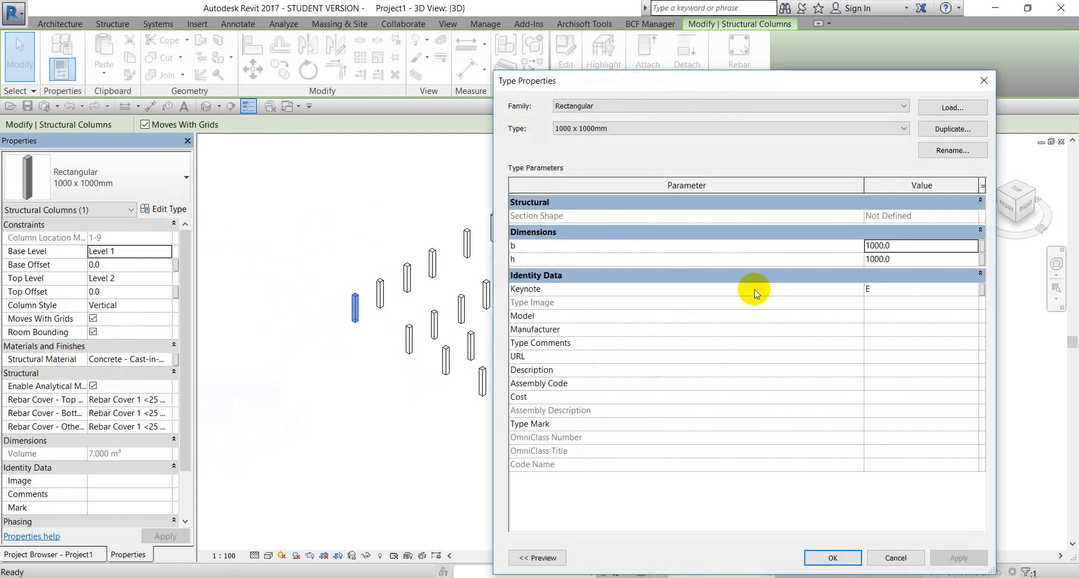
{"action": "left_click_drag", "start_coordinate": [675, 92], "coordinate": [584, 89]}
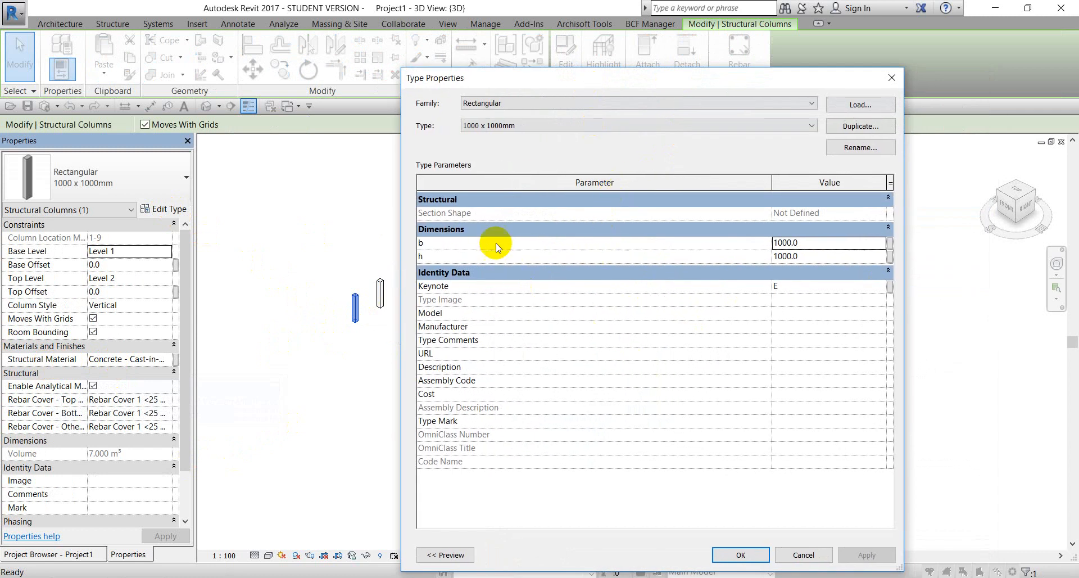
{"action": "left_click", "coordinate": [891, 78]}
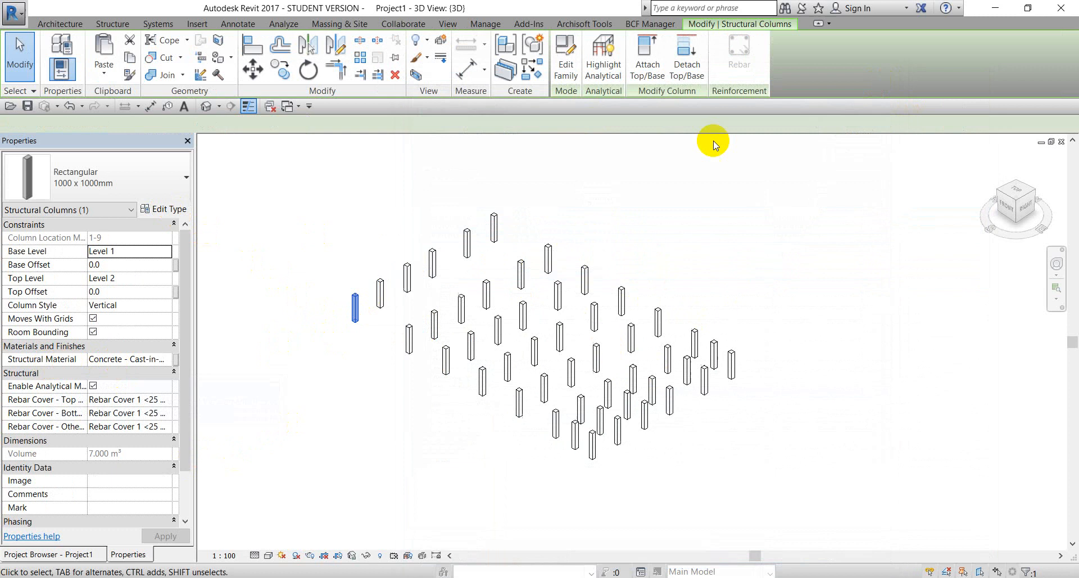
{"action": "left_click", "coordinate": [307, 216]}
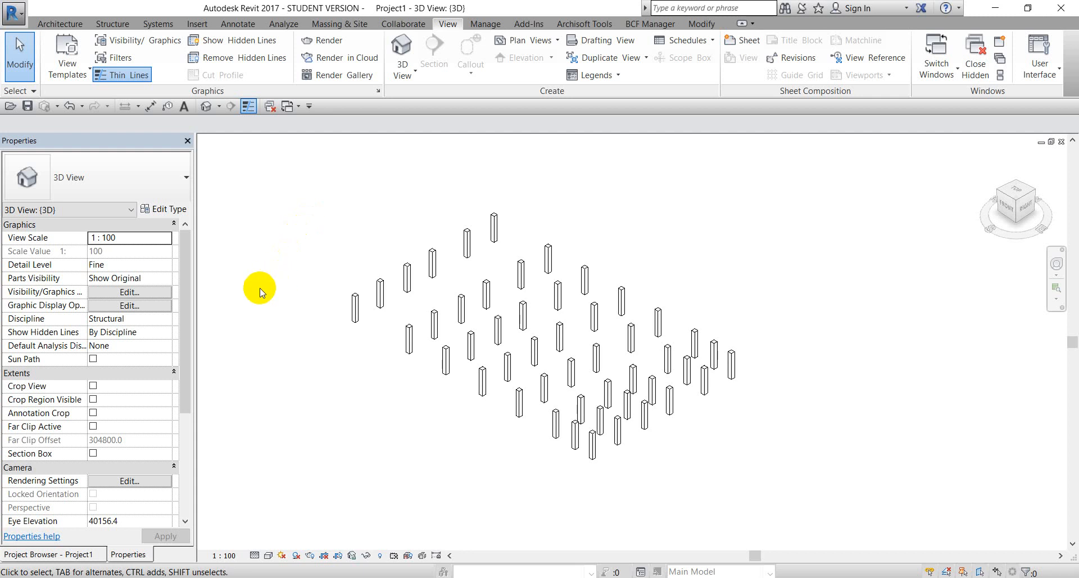
- Switch to Acrobat Reader and find the page comparing vertical and slanted structural column properties
{"action": "left_click", "coordinate": [399, 577]}
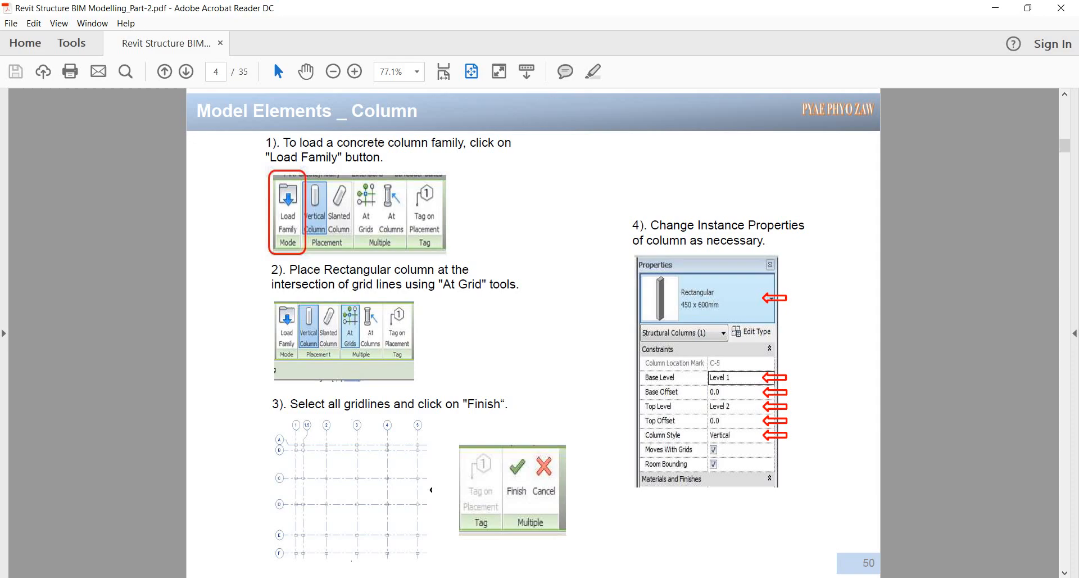
{"action": "scroll", "coordinate": [445, 420], "scroll_direction": "down", "scroll_amount": 1}
{"action": "scroll", "coordinate": [445, 420], "scroll_direction": "down", "scroll_amount": 1}
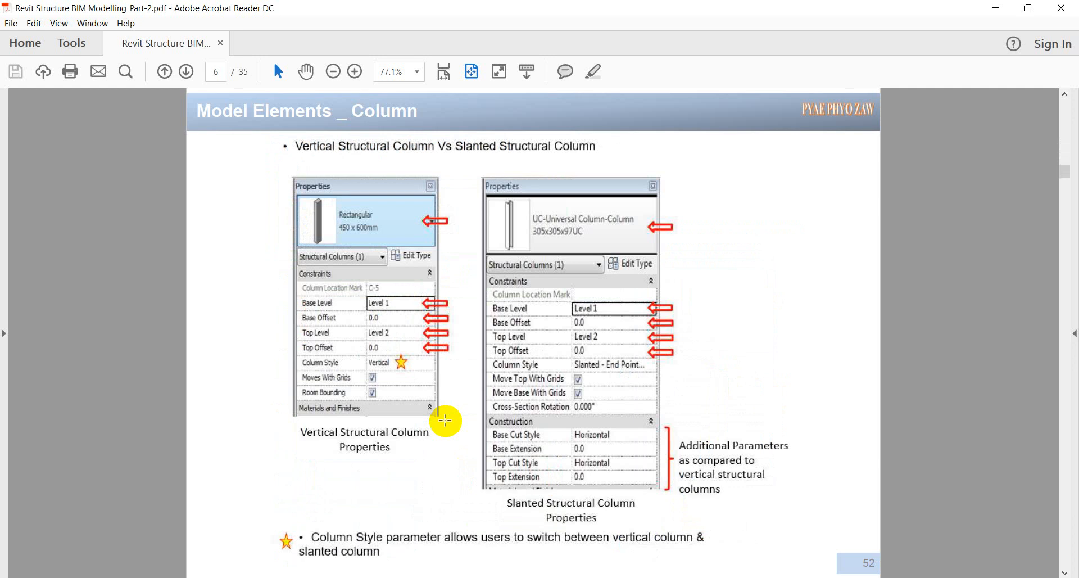
{"action": "scroll", "coordinate": [445, 421], "scroll_direction": "down", "scroll_amount": 1}
{"action": "scroll", "coordinate": [445, 420], "scroll_direction": "up", "scroll_amount": 2}
{"action": "scroll", "coordinate": [445, 421], "scroll_direction": "down", "scroll_amount": 3}
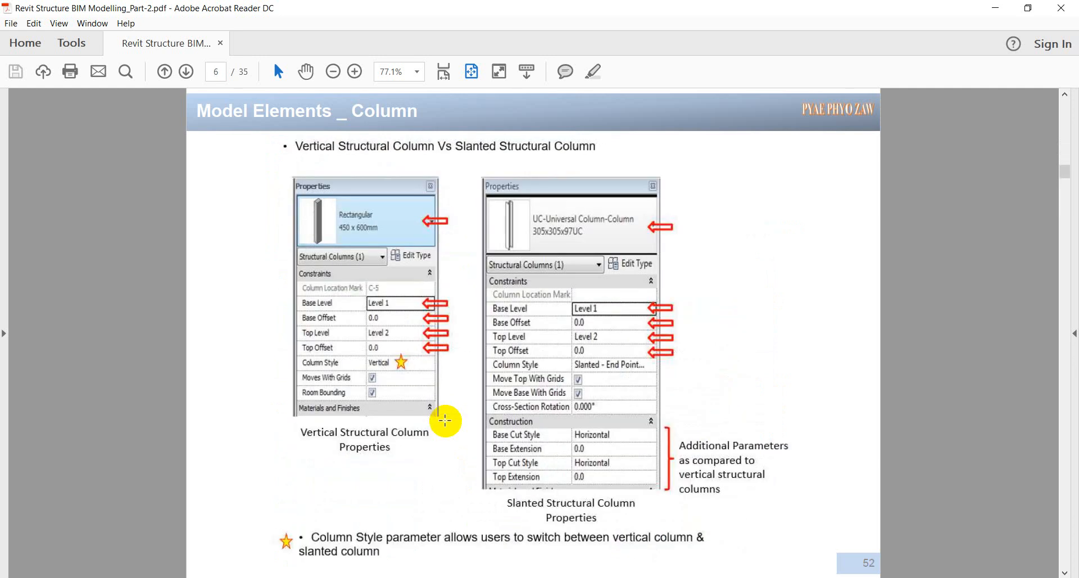
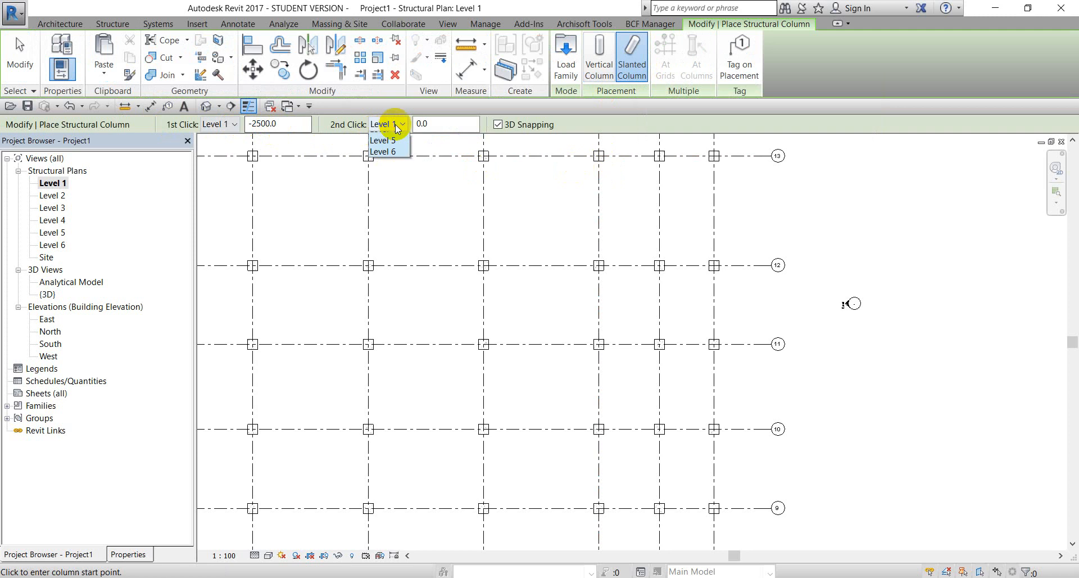
- Place a slanted column on grid 8 from grid 11 at Level 1 to grid 12 at Level 2, with 0 base and top offsets
{"action": "left_click", "coordinate": [378, 148]}
{"action": "double_click", "coordinate": [285, 123]}
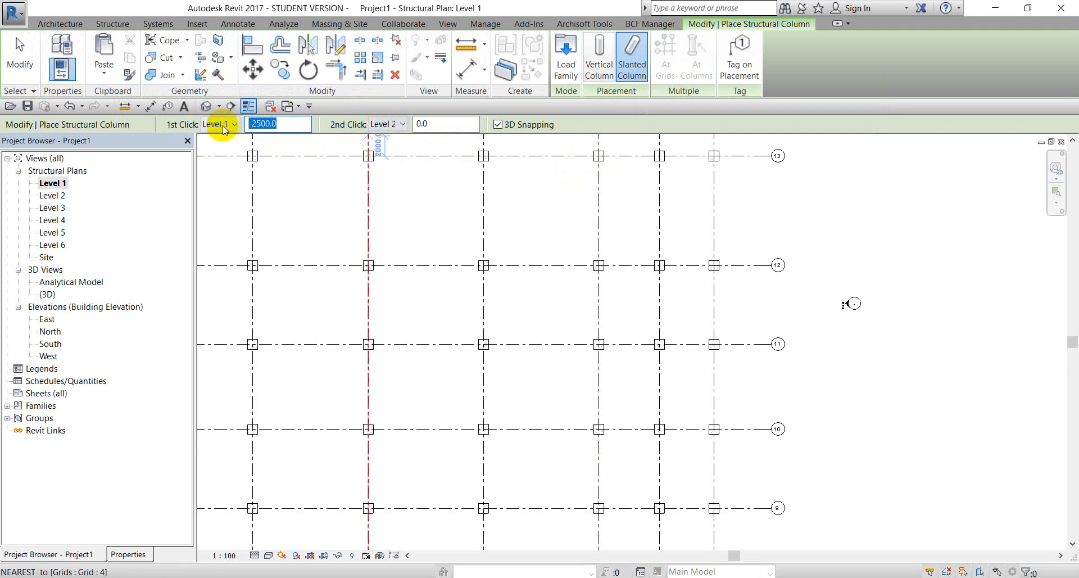
{"action": "type", "text": "0"}
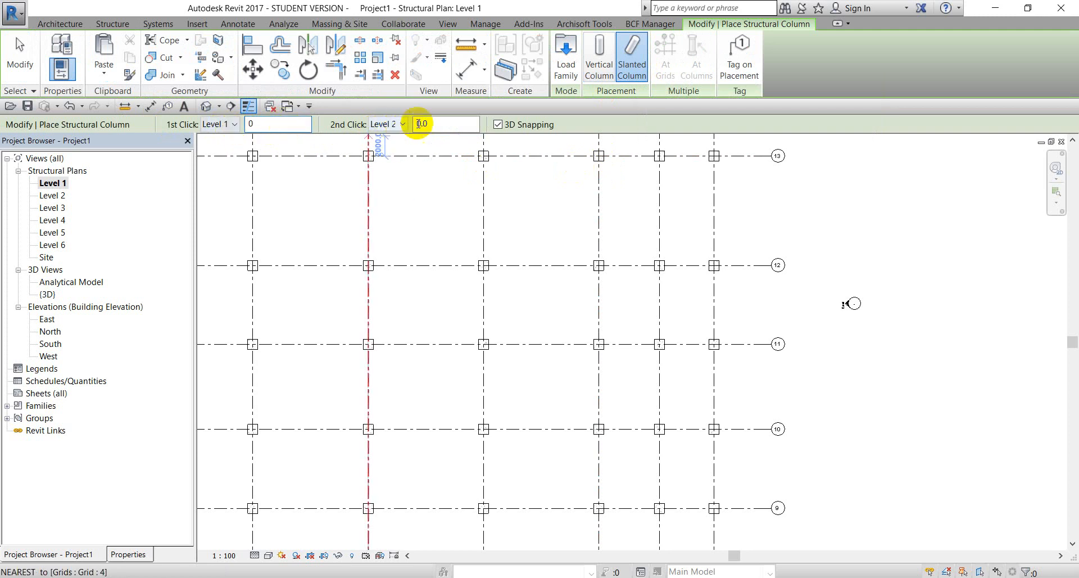
{"action": "scroll", "coordinate": [716, 304], "scroll_direction": "up", "scroll_amount": 2}
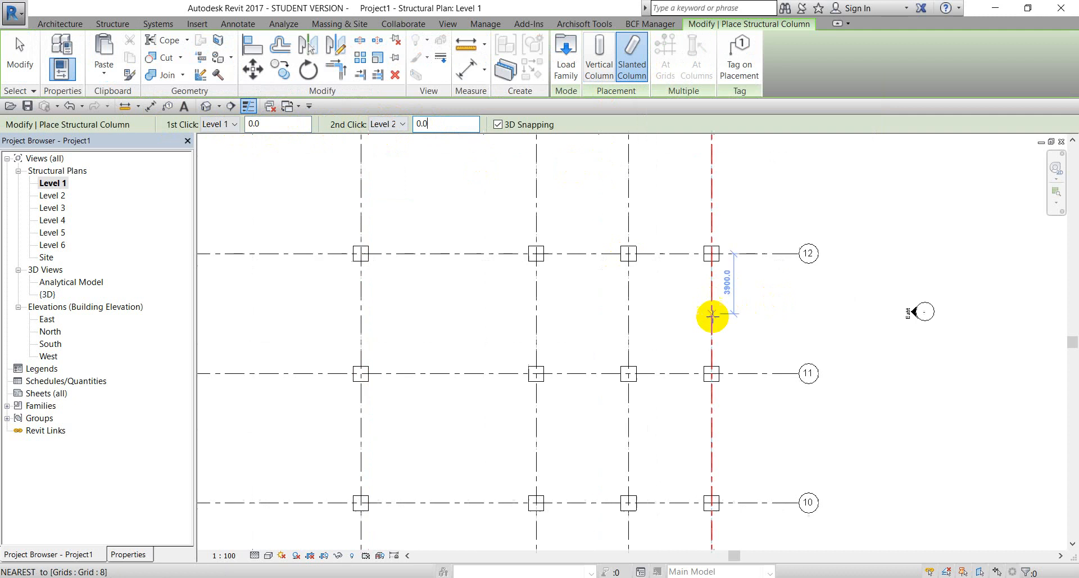
{"action": "left_click", "coordinate": [711, 373]}
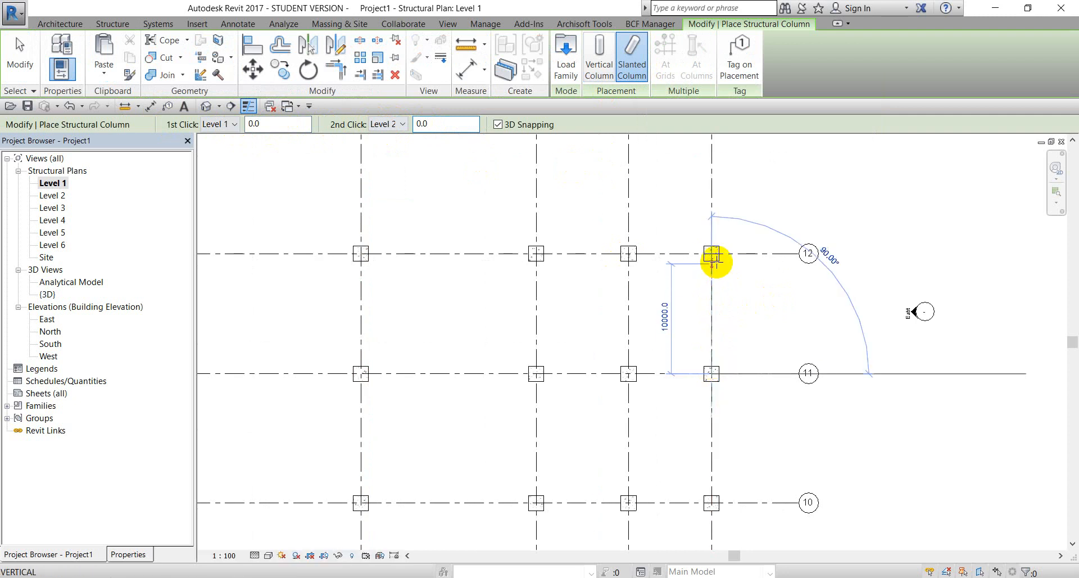
{"action": "left_click", "coordinate": [711, 253]}
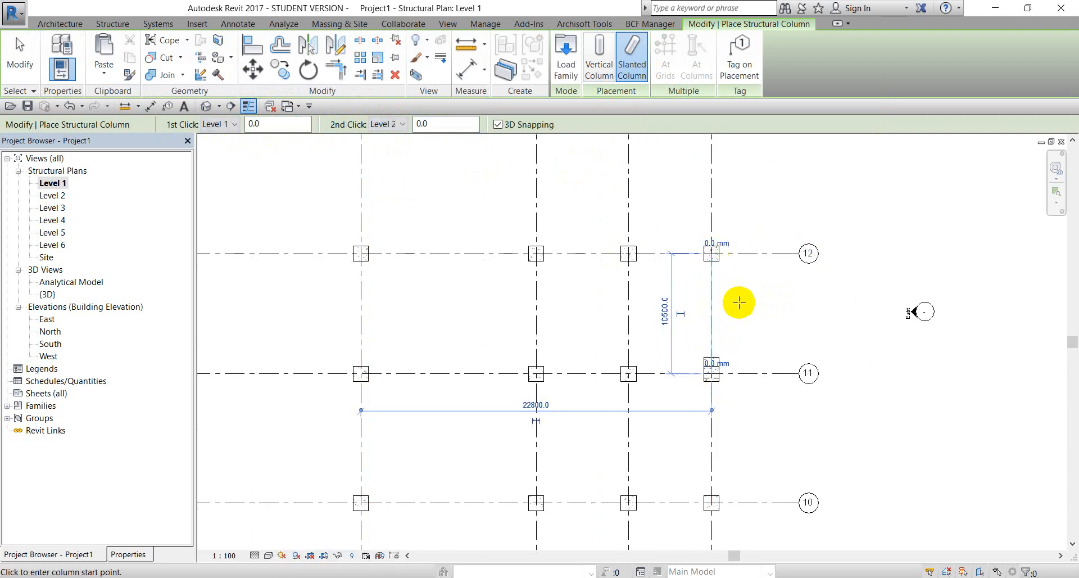
{"action": "right_click", "coordinate": [741, 285]}
{"action": "left_click", "coordinate": [773, 299]}
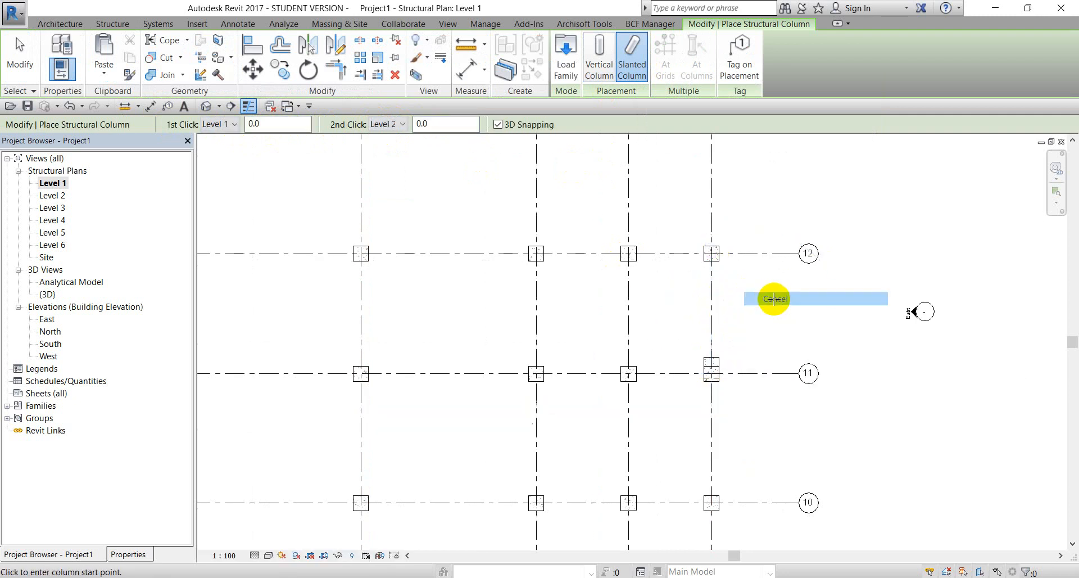
- Open the East elevation, select the slanted column, and examine its properties and Column Style options
{"action": "left_click", "coordinate": [713, 361]}
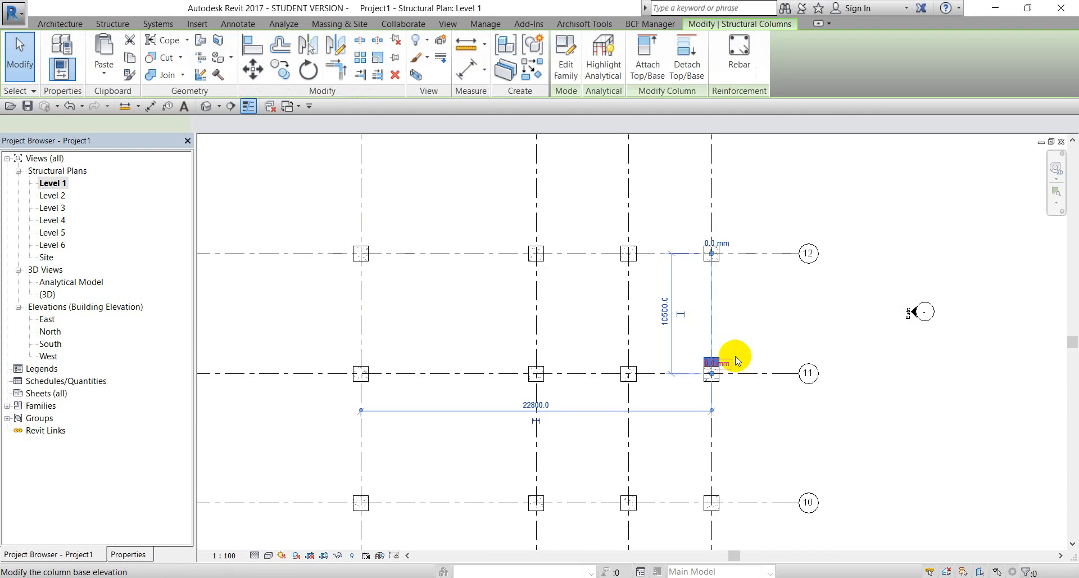
{"action": "double_click", "coordinate": [912, 314]}
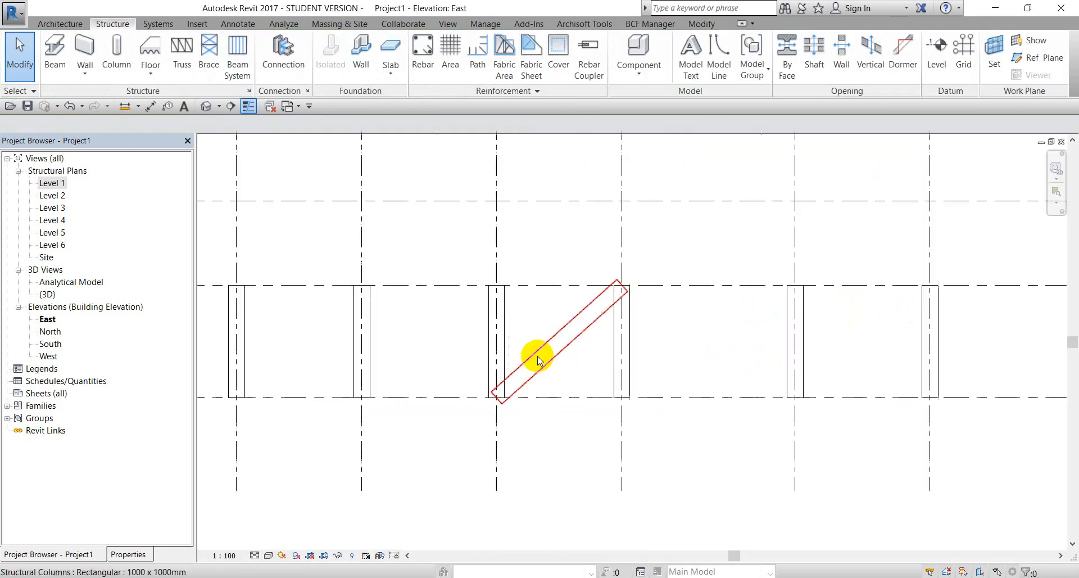
{"action": "scroll", "coordinate": [539, 360], "scroll_direction": "up", "scroll_amount": 3}
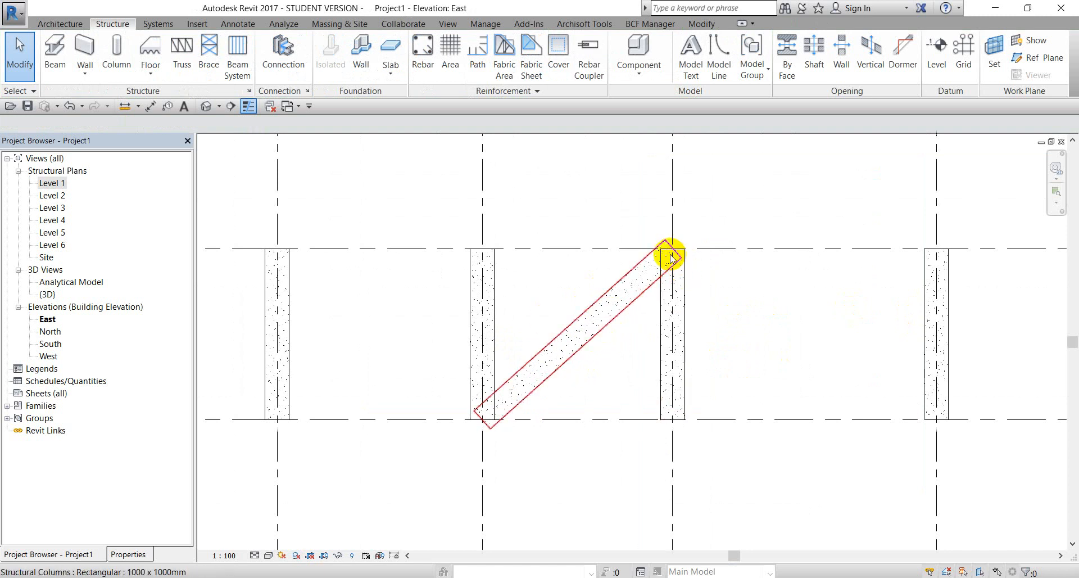
{"action": "left_click", "coordinate": [622, 312]}
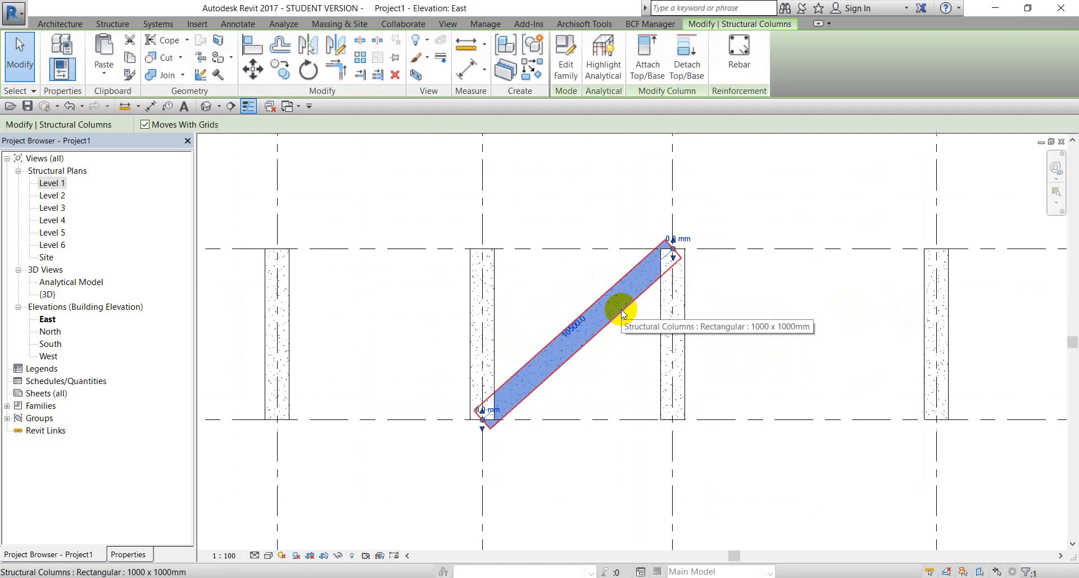
{"action": "left_click", "coordinate": [134, 555]}
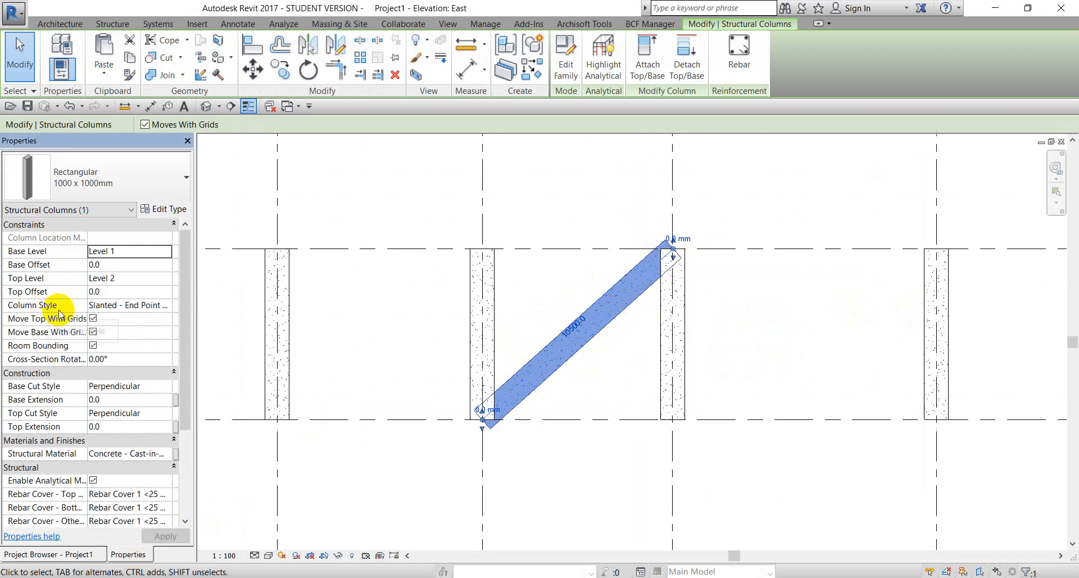
{"action": "left_click", "coordinate": [167, 305]}
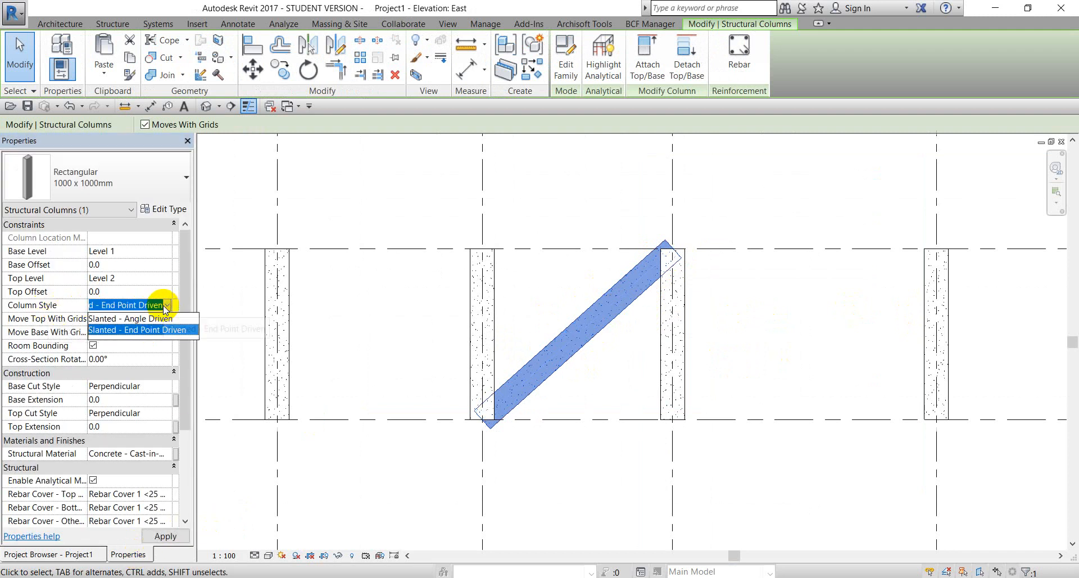
{"action": "left_click", "coordinate": [223, 329]}
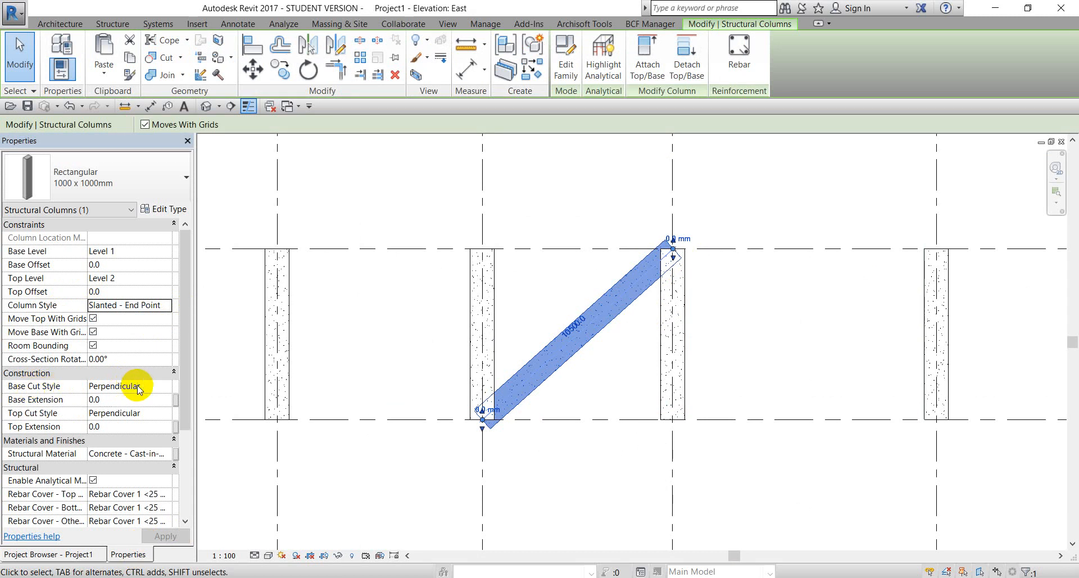
- Set the slanted column's Base Cut Style to Horizontal and move its base along Level 1 beyond the grid 11 column, toward grid 12
{"action": "left_click", "coordinate": [163, 392]}
{"action": "left_click", "coordinate": [126, 402]}
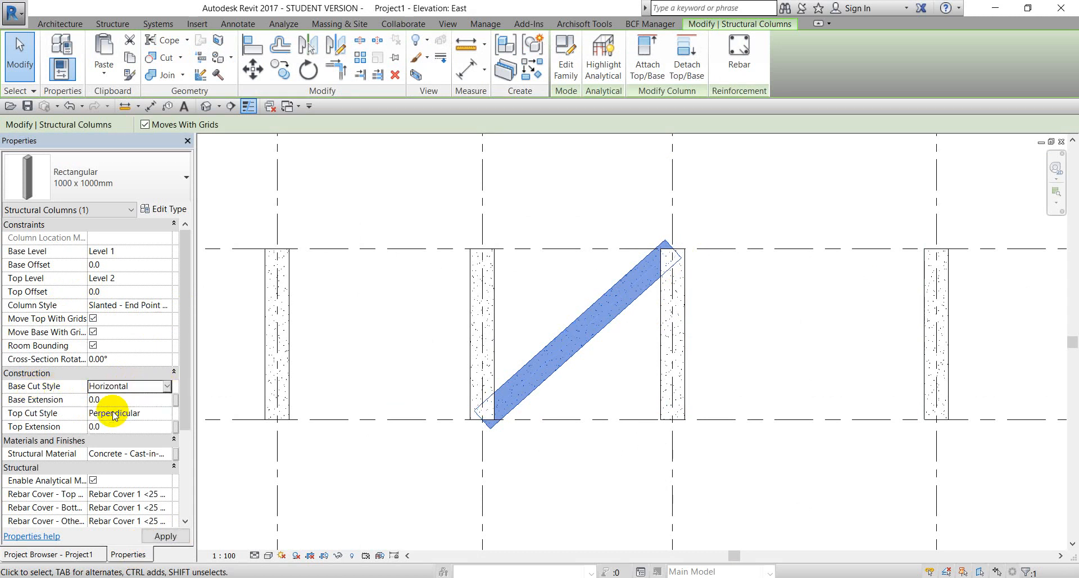
{"action": "scroll", "coordinate": [484, 427], "scroll_direction": "up", "scroll_amount": 3}
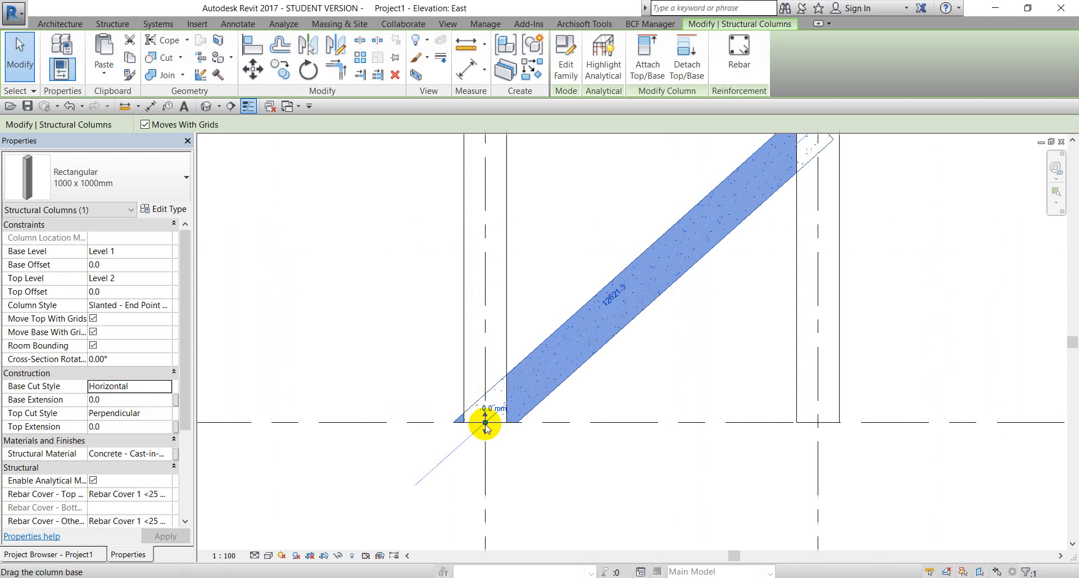
{"action": "left_click_drag", "start_coordinate": [483, 425], "coordinate": [539, 426]}
{"action": "scroll", "coordinate": [527, 439], "scroll_direction": "down", "scroll_amount": 2}
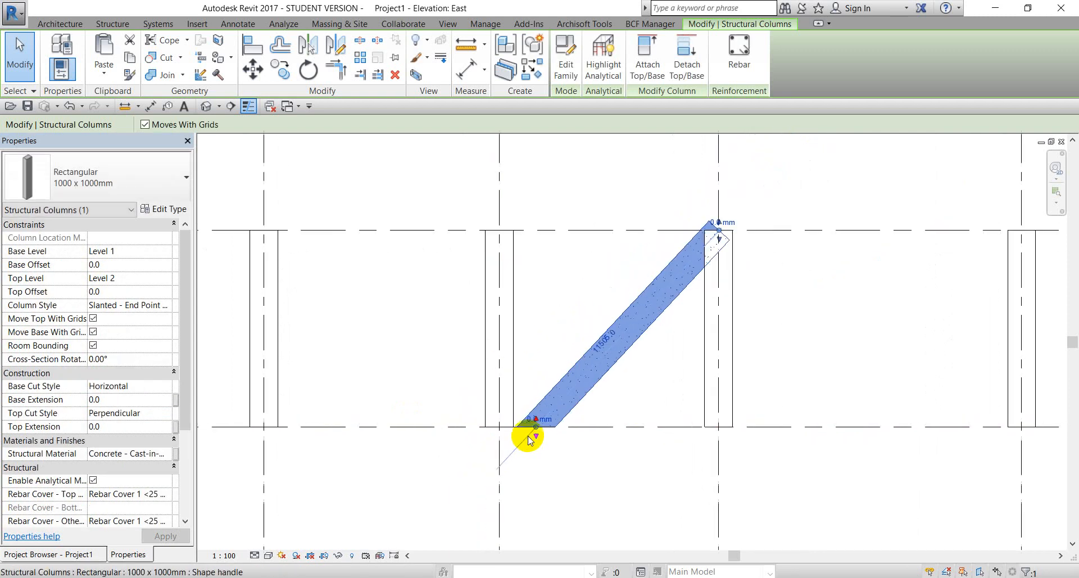
- Set the slanted column's Base Cut Style to Vertical and move its base back beside the inner face of the grid 11 column
{"action": "left_click", "coordinate": [166, 391]}
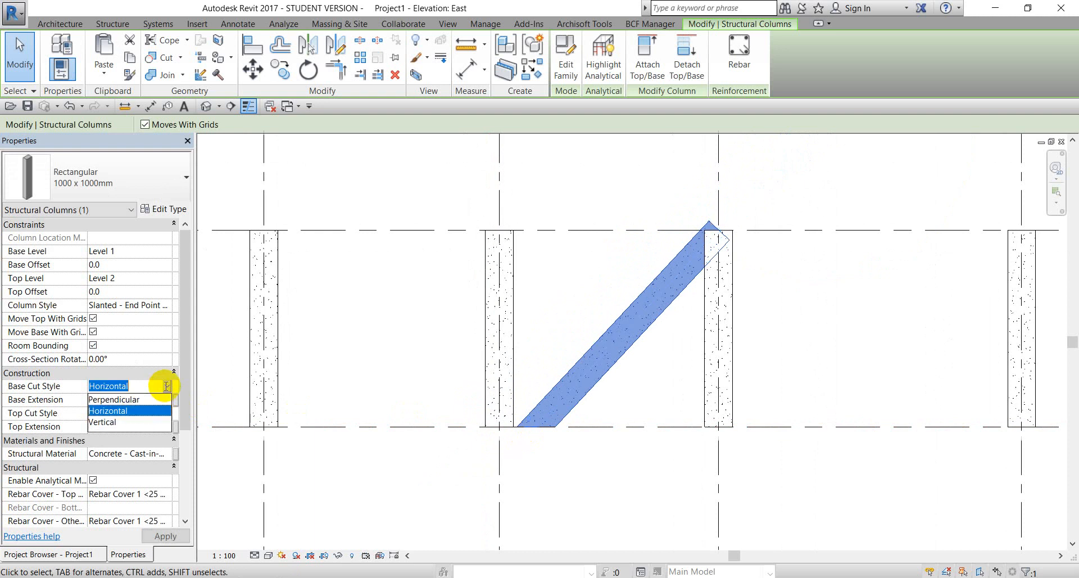
{"action": "left_click", "coordinate": [152, 420]}
{"action": "left_click", "coordinate": [156, 536]}
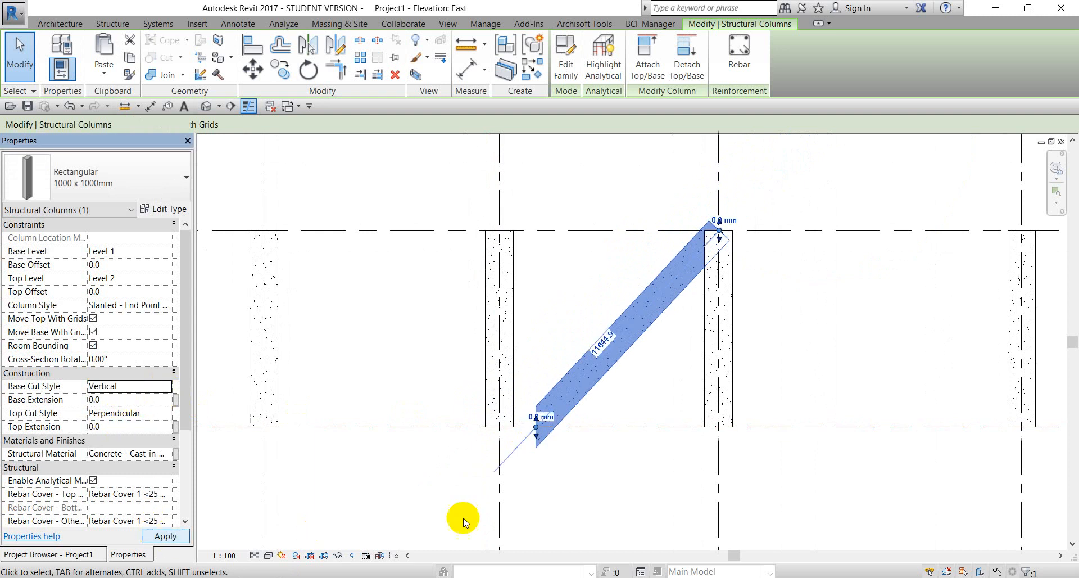
{"action": "scroll", "coordinate": [542, 433], "scroll_direction": "up", "scroll_amount": 2}
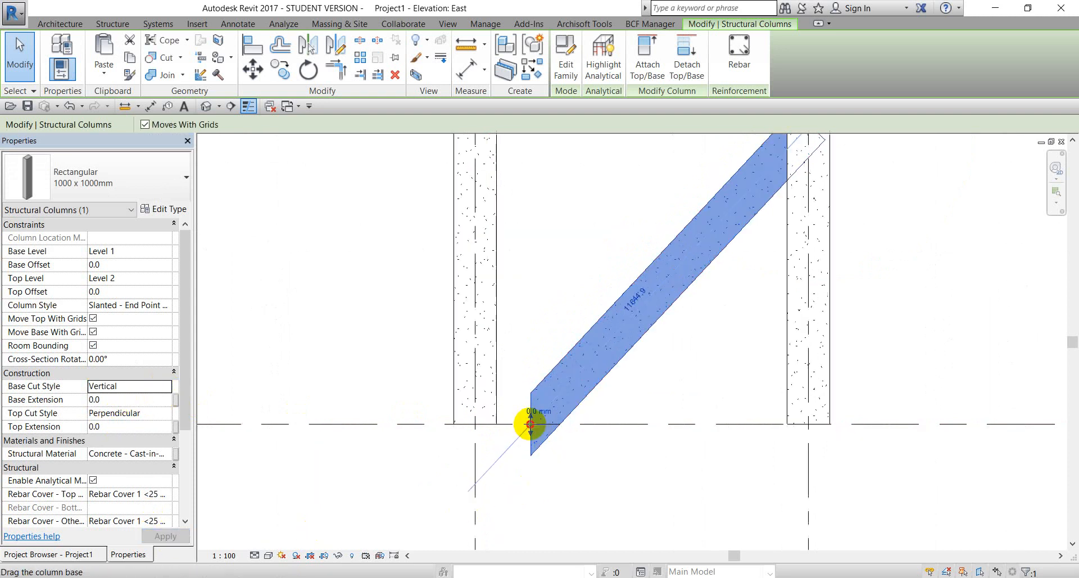
{"action": "left_click_drag", "start_coordinate": [530, 425], "coordinate": [496, 422]}
{"action": "scroll", "coordinate": [514, 470], "scroll_direction": "down", "scroll_amount": 2}
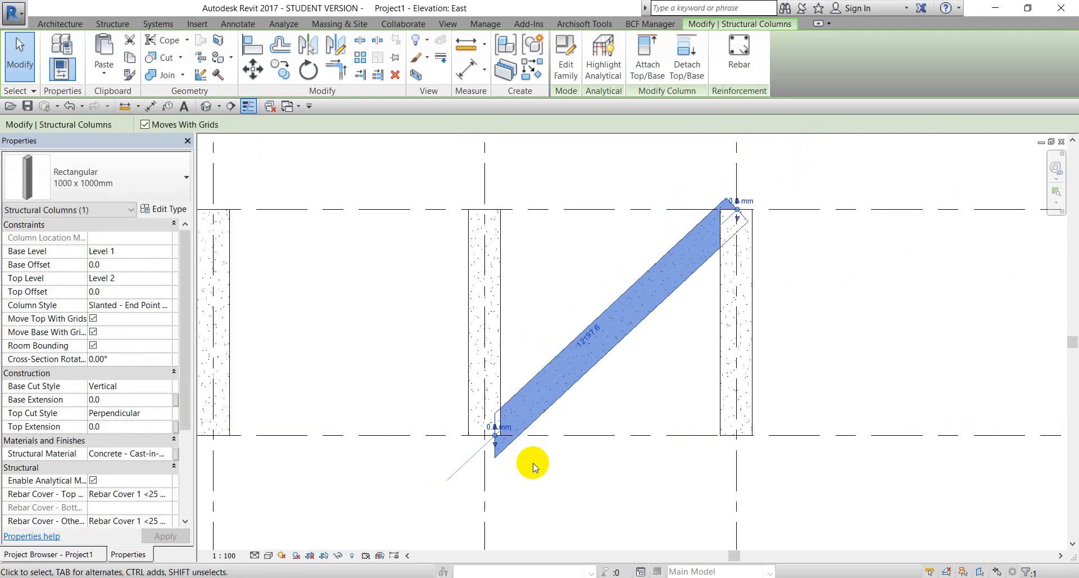
- Set the slanted column's Top Cut Style to Horizontal, move its top to the near face of the grid 12 column, and deselect it
{"action": "left_click", "coordinate": [167, 413]}
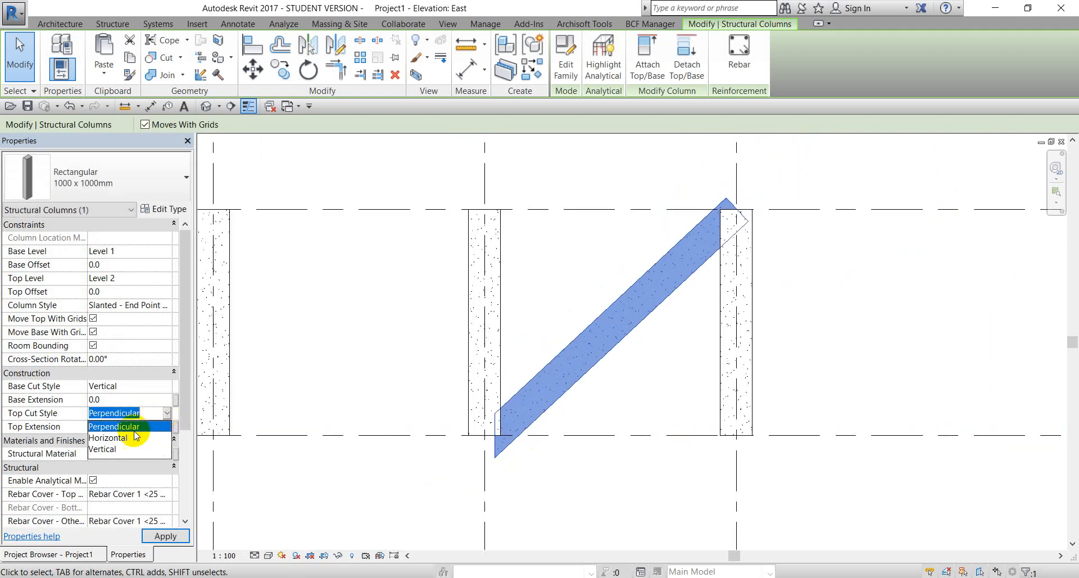
{"action": "left_click", "coordinate": [130, 438]}
{"action": "left_click", "coordinate": [166, 536]}
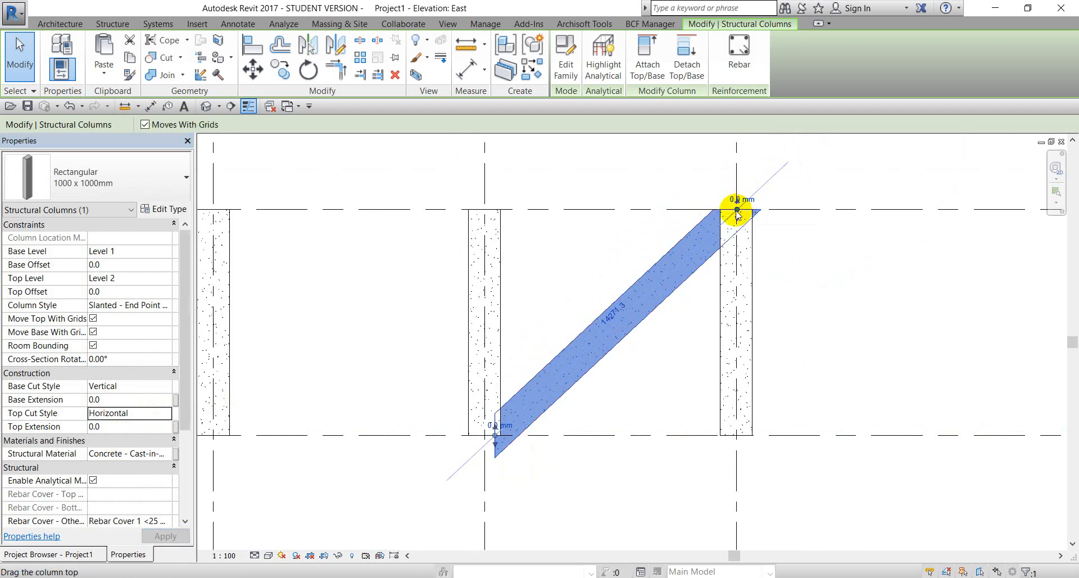
{"action": "left_click_drag", "start_coordinate": [738, 212], "coordinate": [716, 209]}
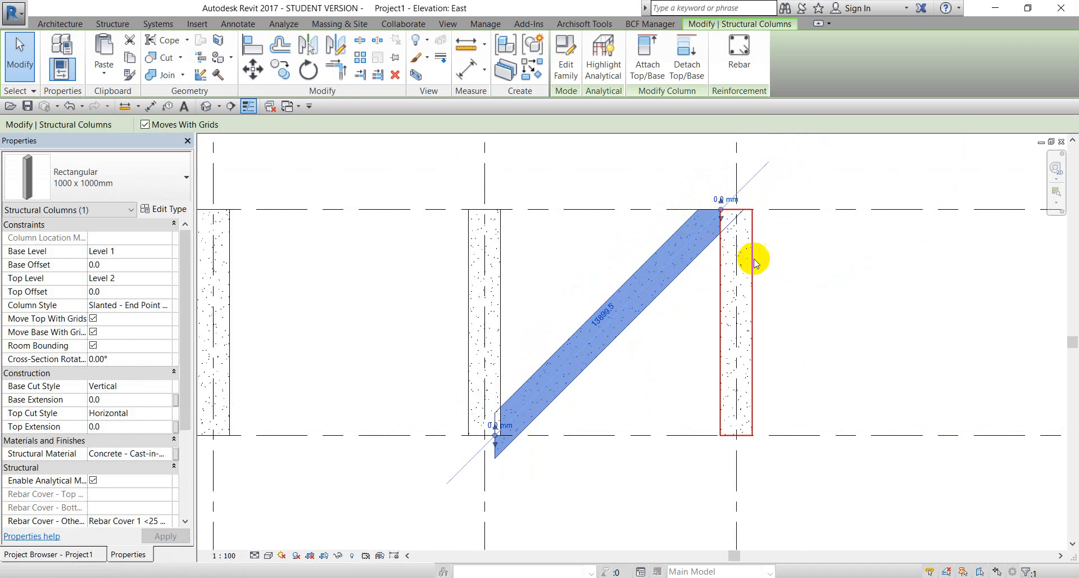
{"action": "scroll", "coordinate": [607, 374], "scroll_direction": "down", "scroll_amount": 2}
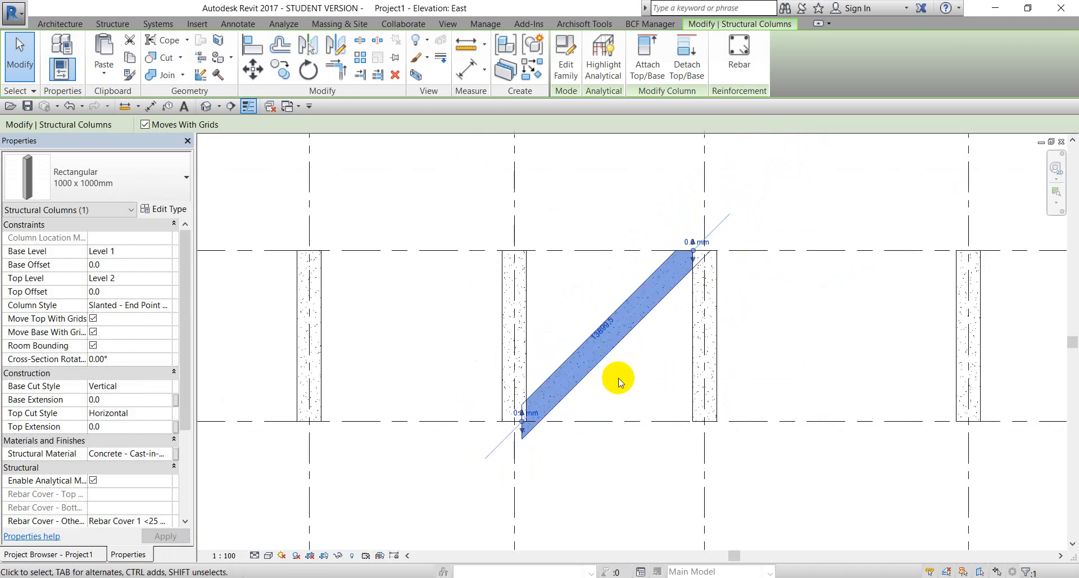
{"action": "key", "text": "Escape"}
- In the Level 1 plan, place a second slanted column on grid 8 from the grid 11 column at Level 1 to the grid 10 column at Level 2
{"action": "key", "text": "ctrl+Tab"}
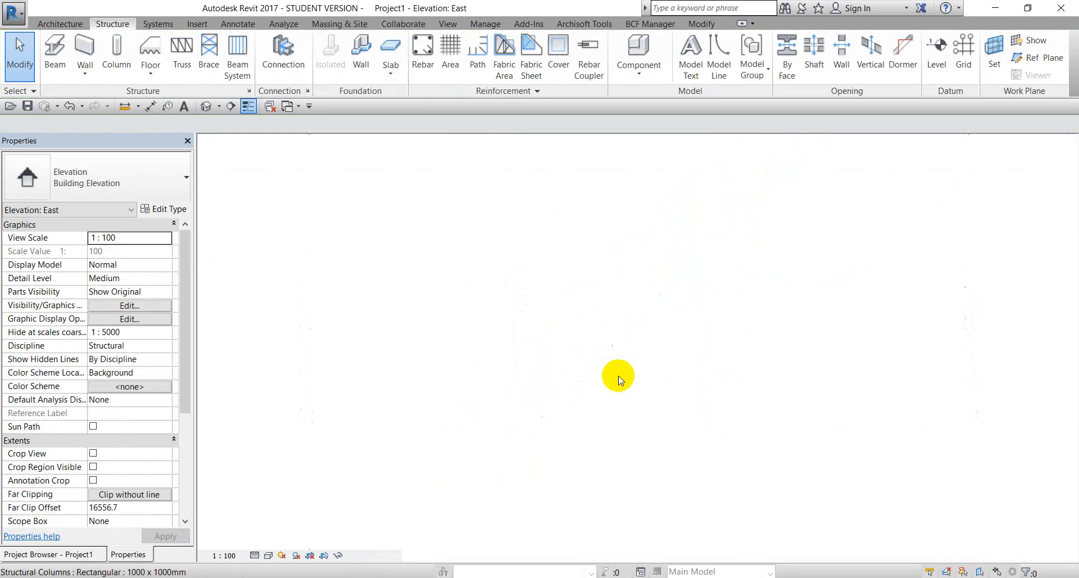
{"action": "scroll", "coordinate": [602, 284], "scroll_direction": "down", "scroll_amount": 3}
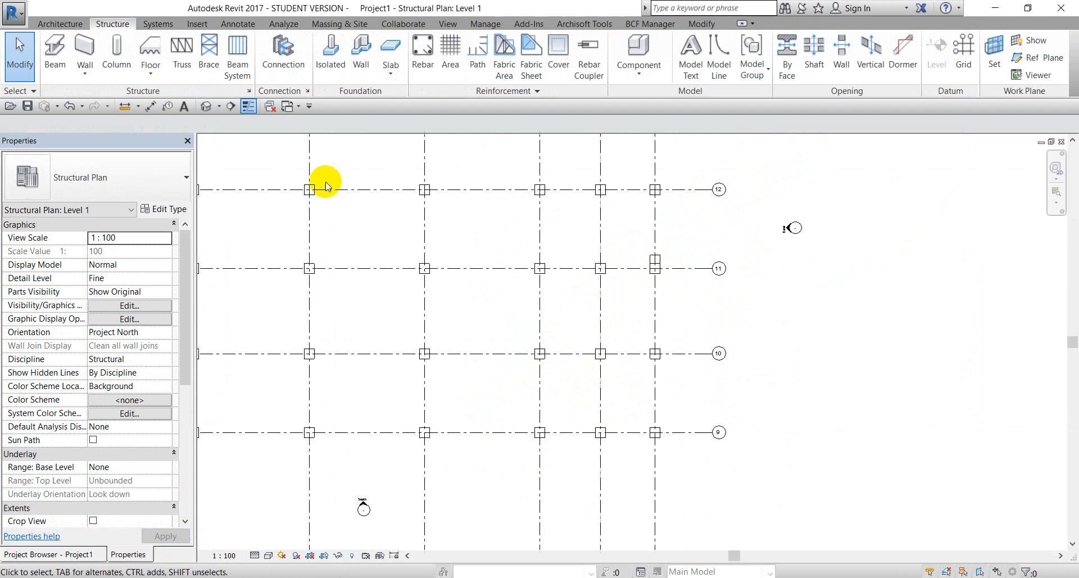
{"action": "left_click", "coordinate": [117, 56]}
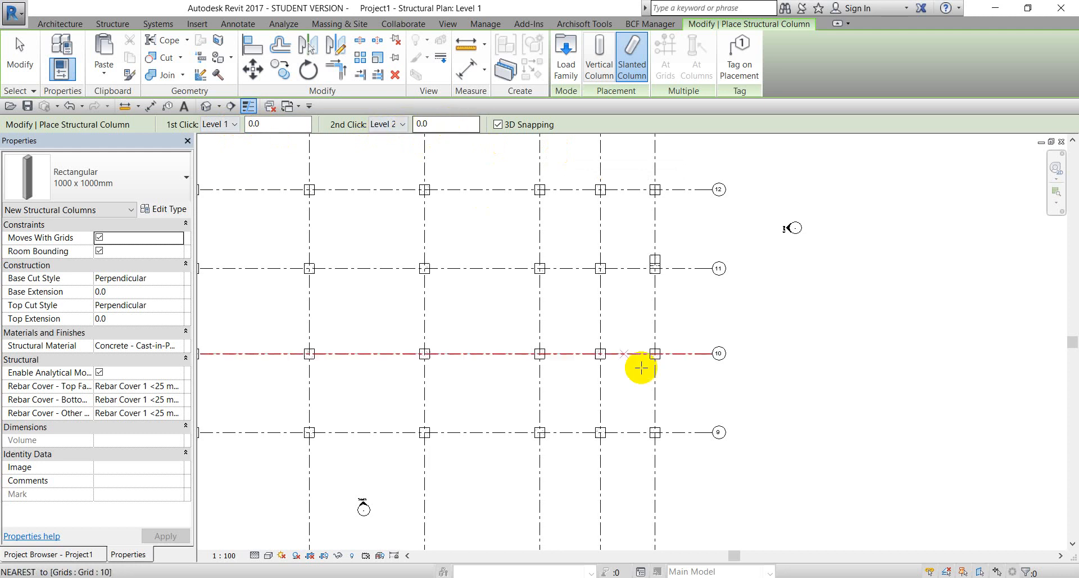
{"action": "scroll", "coordinate": [655, 354], "scroll_direction": "up", "scroll_amount": 3}
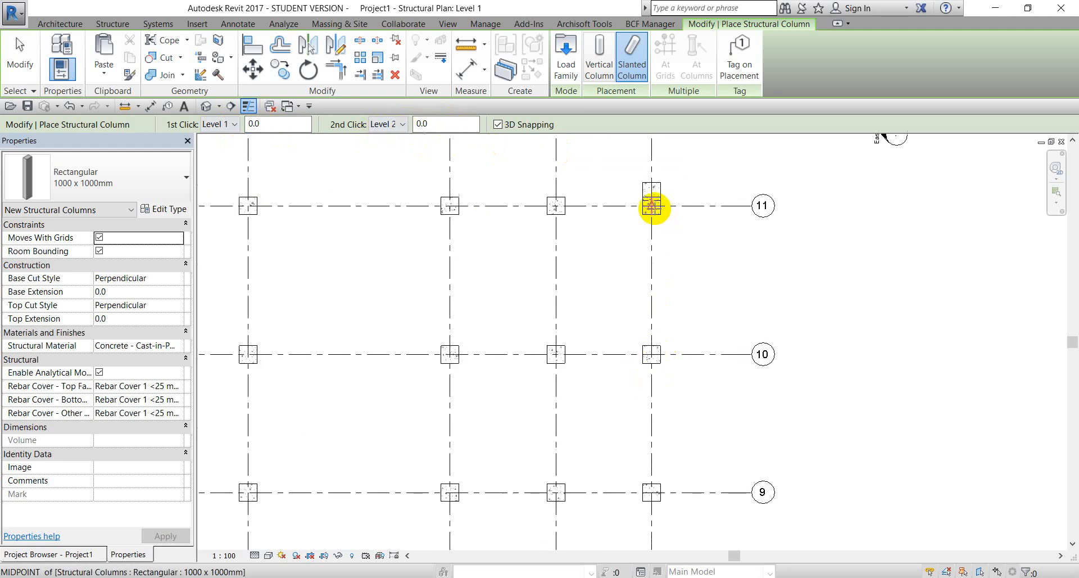
{"action": "left_click", "coordinate": [652, 206]}
{"action": "left_click", "coordinate": [651, 353]}
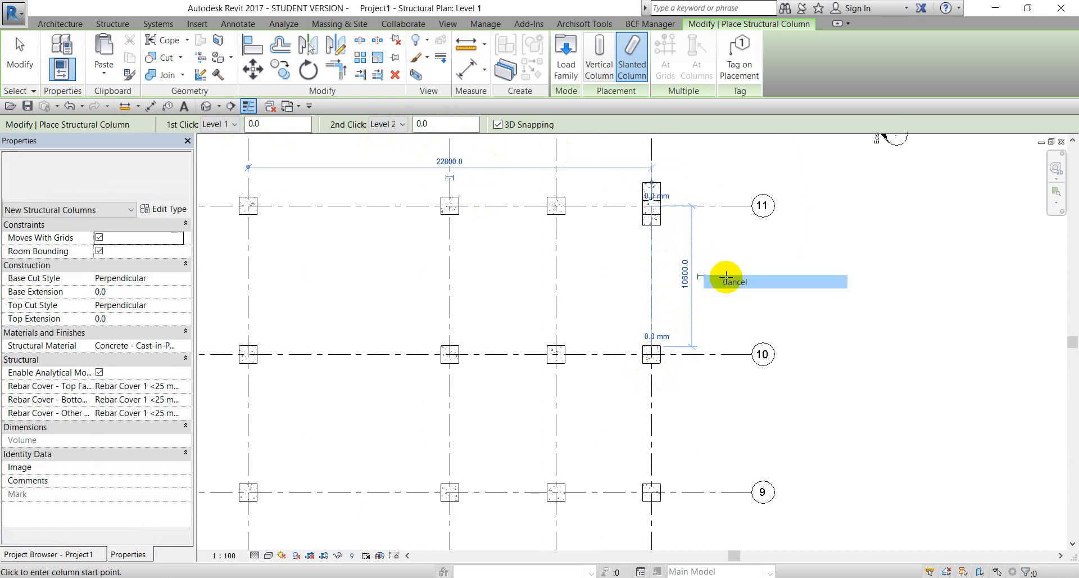
{"action": "scroll", "coordinate": [728, 306], "scroll_direction": "down", "scroll_amount": 2}
{"action": "right_click", "coordinate": [788, 224]}
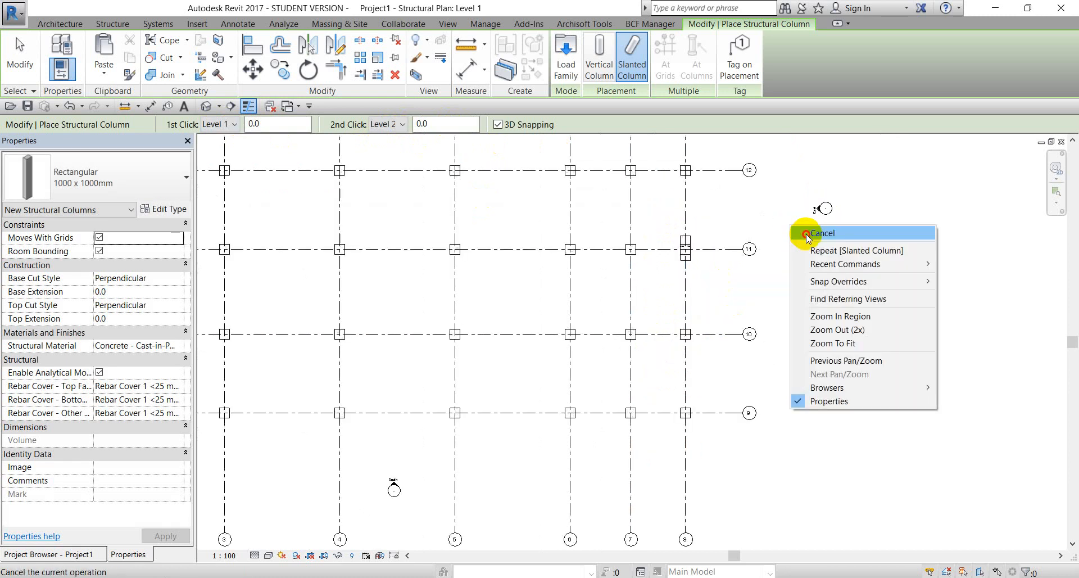
{"action": "left_click", "coordinate": [795, 229]}
- In the East elevation, set the Base Cut Style of the slanted column between grids 10 and 11 to Horizontal
{"action": "double_click", "coordinate": [815, 210]}
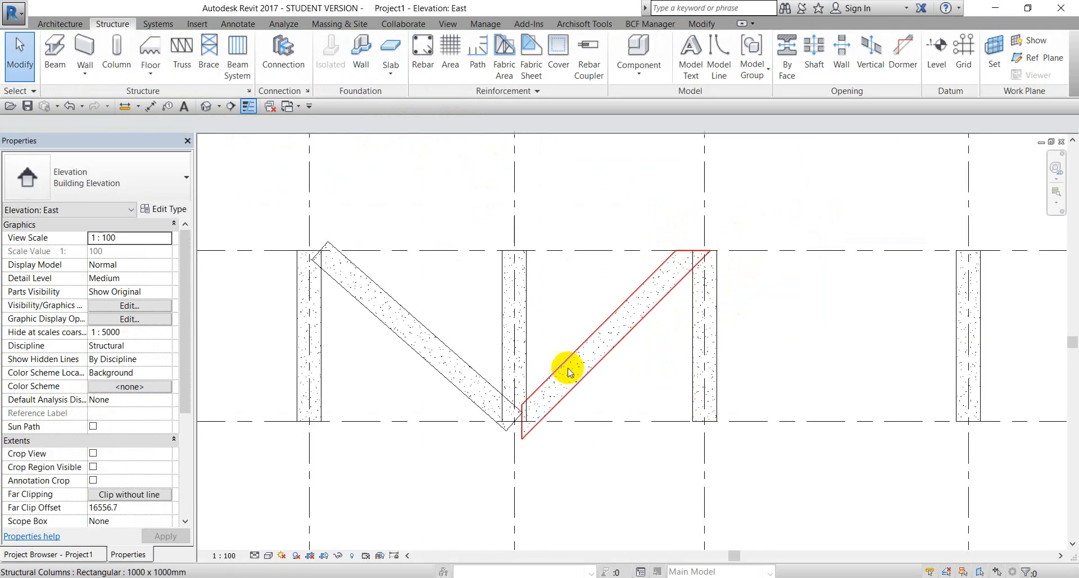
{"action": "left_click", "coordinate": [488, 385]}
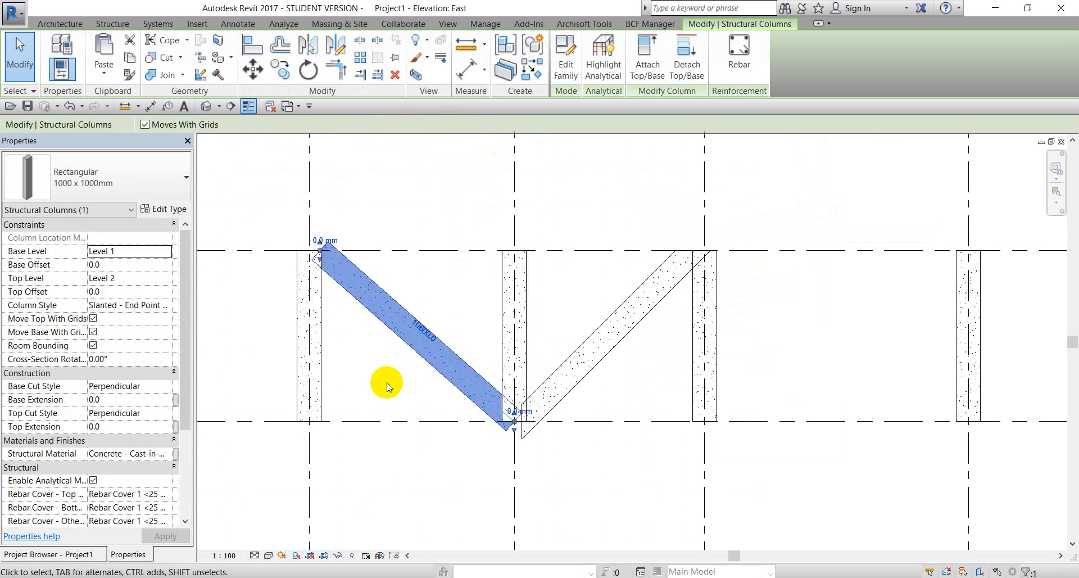
{"action": "left_click", "coordinate": [159, 387]}
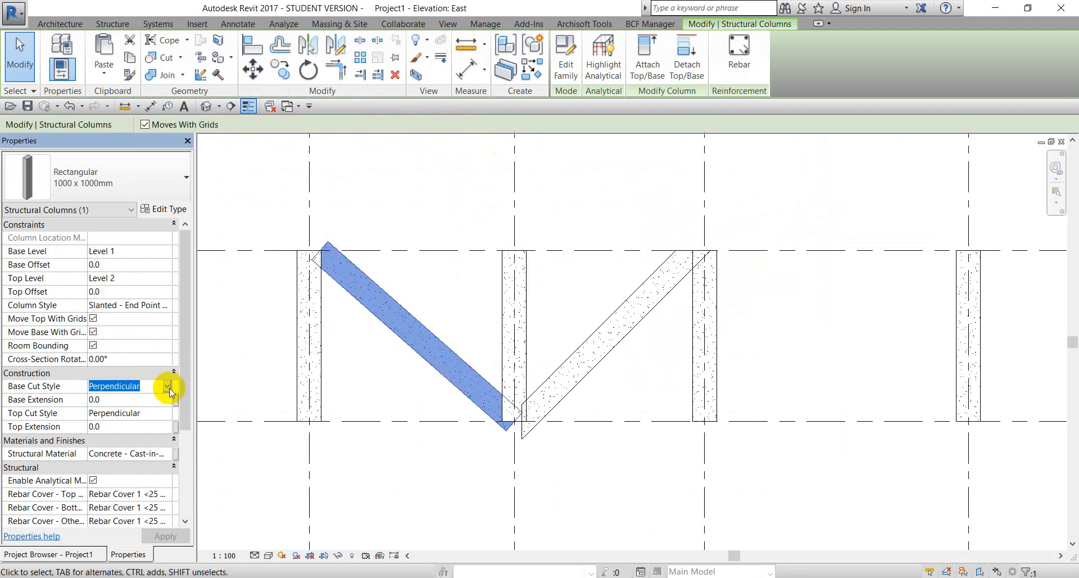
{"action": "left_click", "coordinate": [166, 386]}
{"action": "left_click", "coordinate": [133, 411]}
{"action": "left_click", "coordinate": [165, 535]}
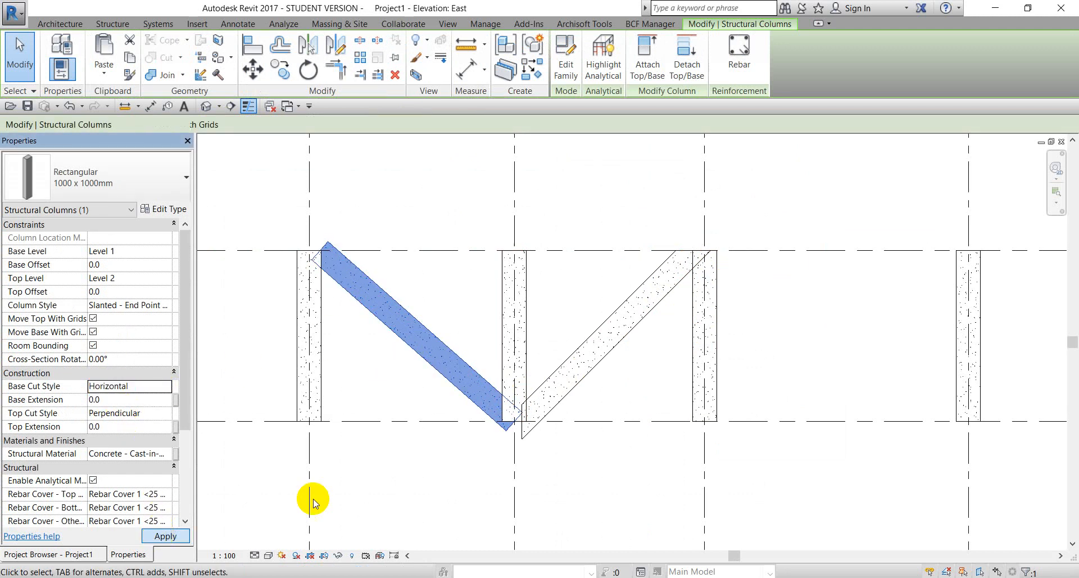
- Set the Top Cut Style of the slanted column between grids 10 and 11 to Vertical and apply it
{"action": "left_click", "coordinate": [172, 418]}
{"action": "left_click", "coordinate": [171, 414]}
{"action": "left_click", "coordinate": [107, 446]}
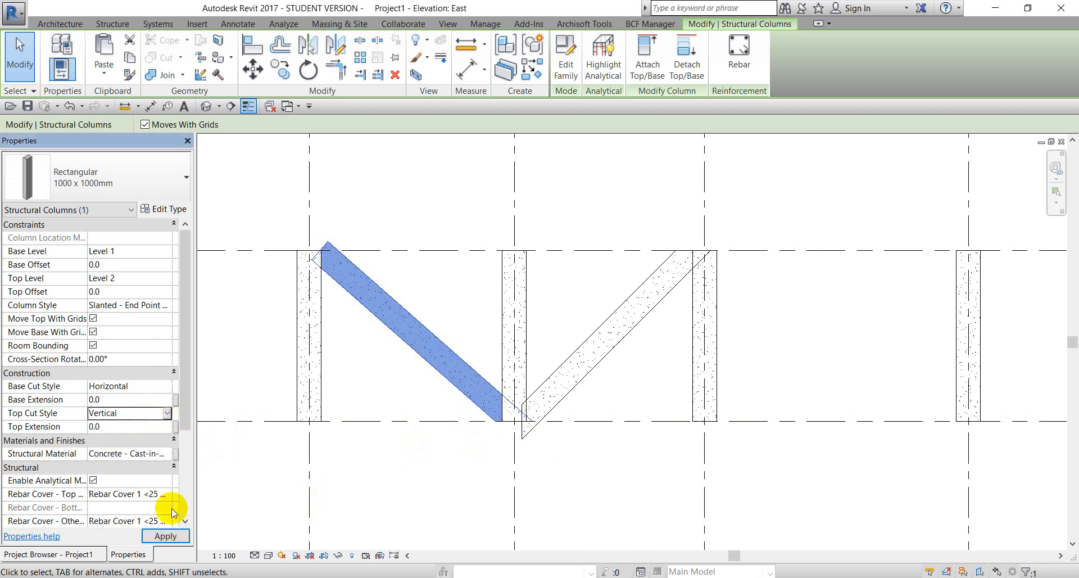
{"action": "left_click", "coordinate": [165, 536]}
- Try a Top Extension of -100 on the selected slanted column and reset it to 0
{"action": "scroll", "coordinate": [321, 242], "scroll_direction": "up", "scroll_amount": 4}
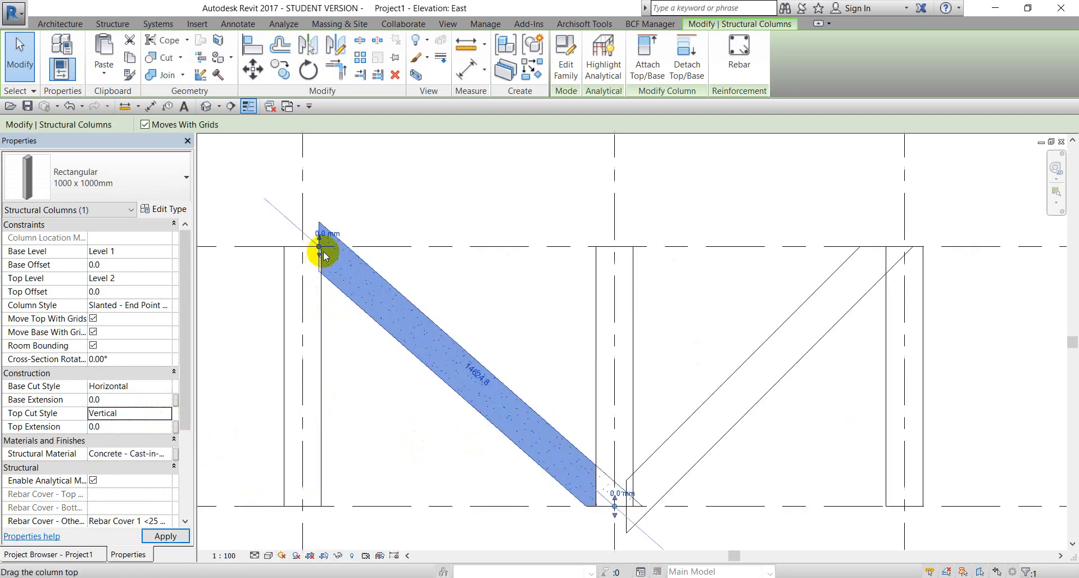
{"action": "left_click", "coordinate": [115, 425]}
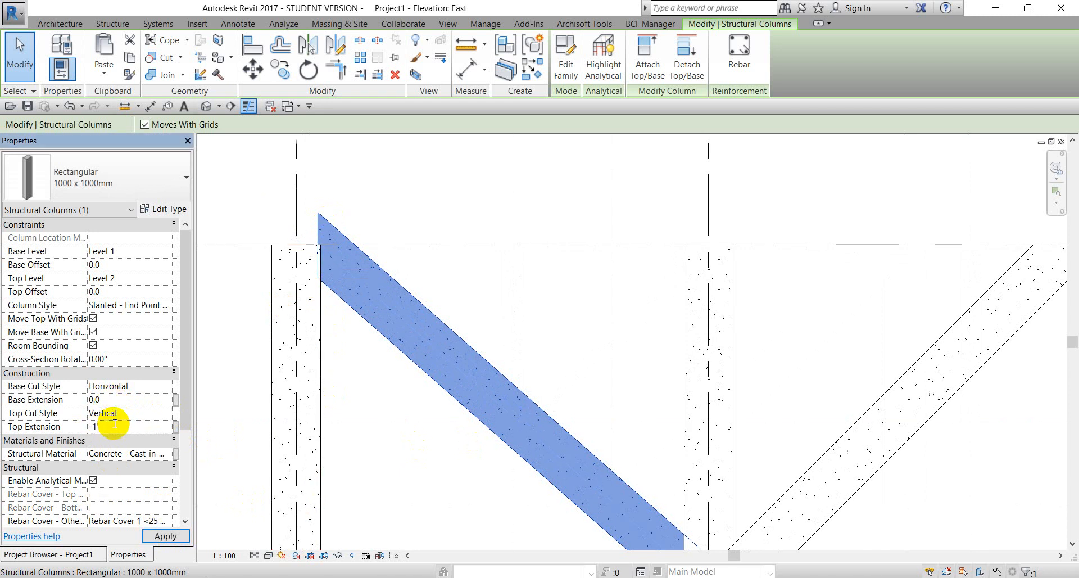
{"action": "left_click", "coordinate": [161, 535]}
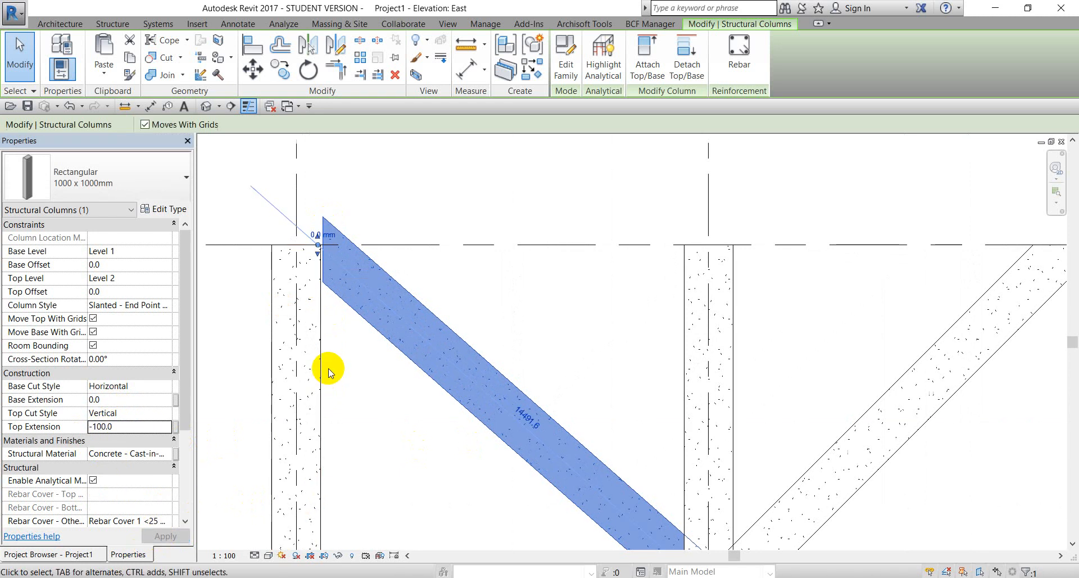
{"action": "left_click", "coordinate": [123, 426]}
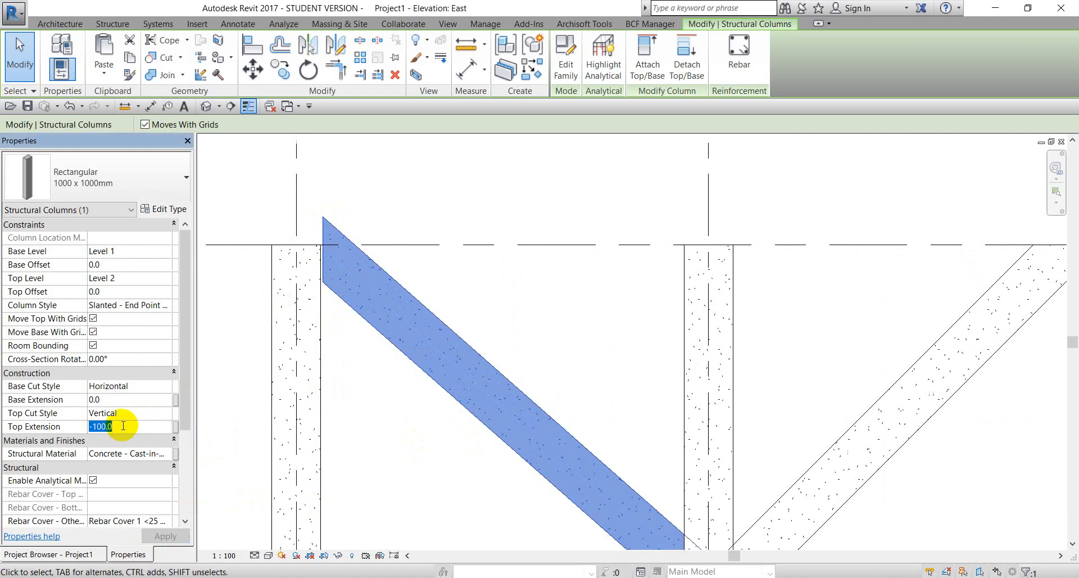
{"action": "type", "text": "0"}
{"action": "left_click", "coordinate": [160, 535]}
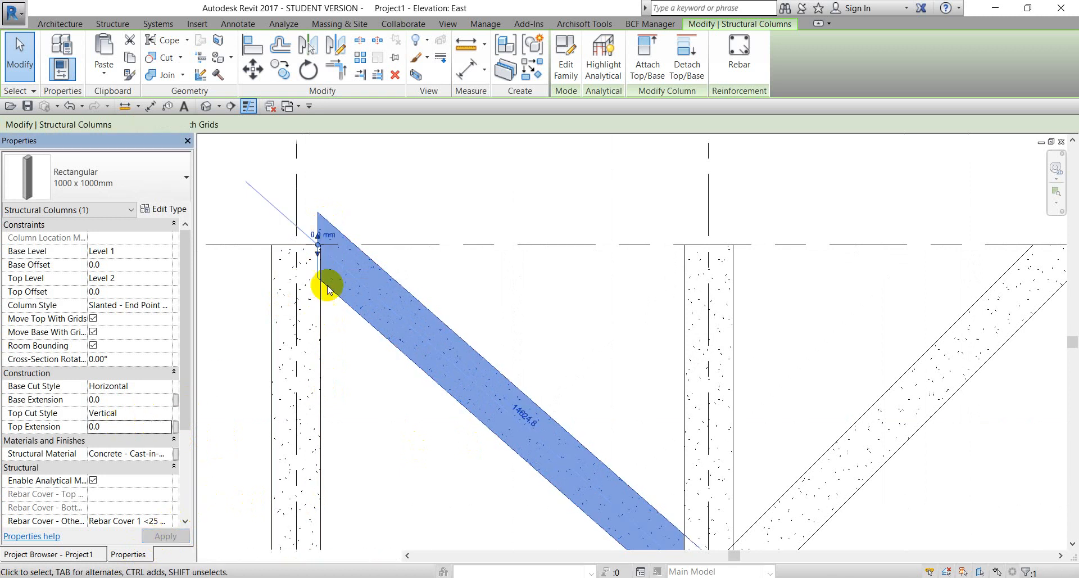
- Lower the slanted column's top by about 682 mm beside the grid 10 column's inner face, nudge the column upward, and deselect it
{"action": "scroll", "coordinate": [325, 208], "scroll_direction": "up", "scroll_amount": 2}
{"action": "left_click_drag", "start_coordinate": [314, 270], "coordinate": [325, 326]}
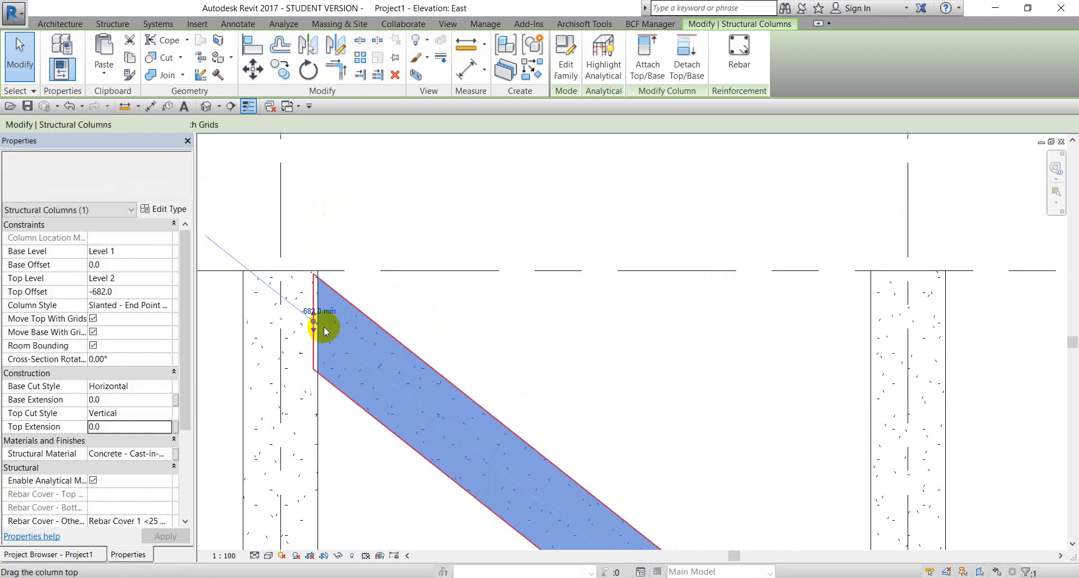
{"action": "key", "text": "Up"}
{"action": "key", "text": "Up"}
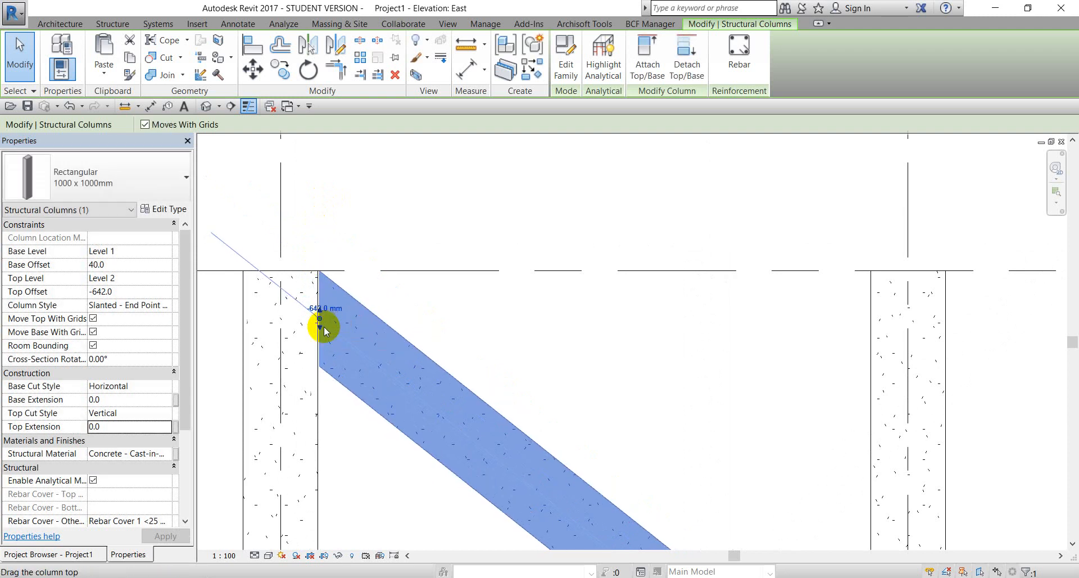
{"action": "key", "text": "Escape"}
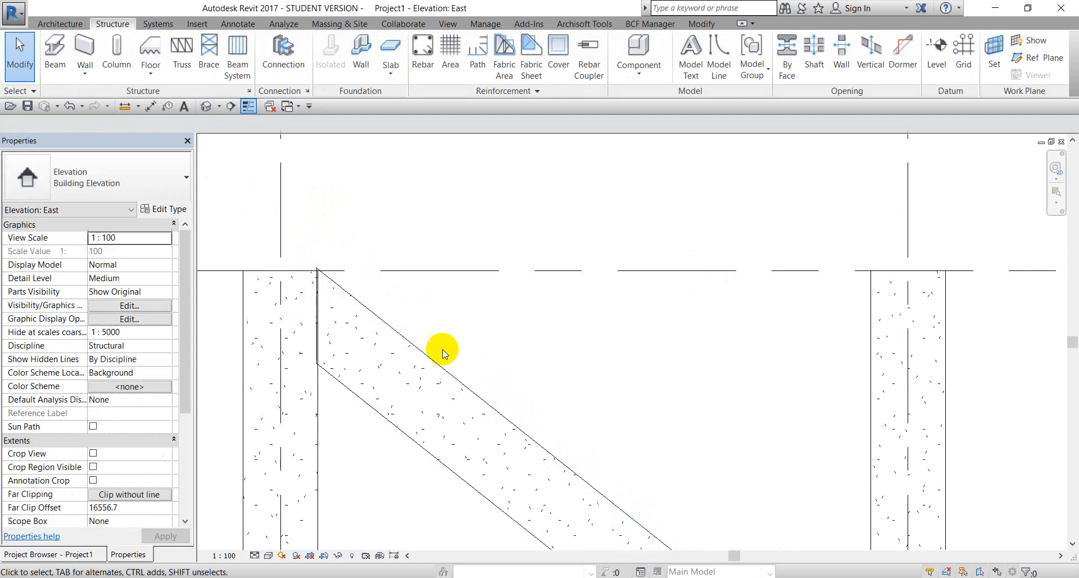
{"action": "scroll", "coordinate": [450, 377], "scroll_direction": "down", "scroll_amount": 4}
{"action": "scroll", "coordinate": [405, 395], "scroll_direction": "down", "scroll_amount": 3}
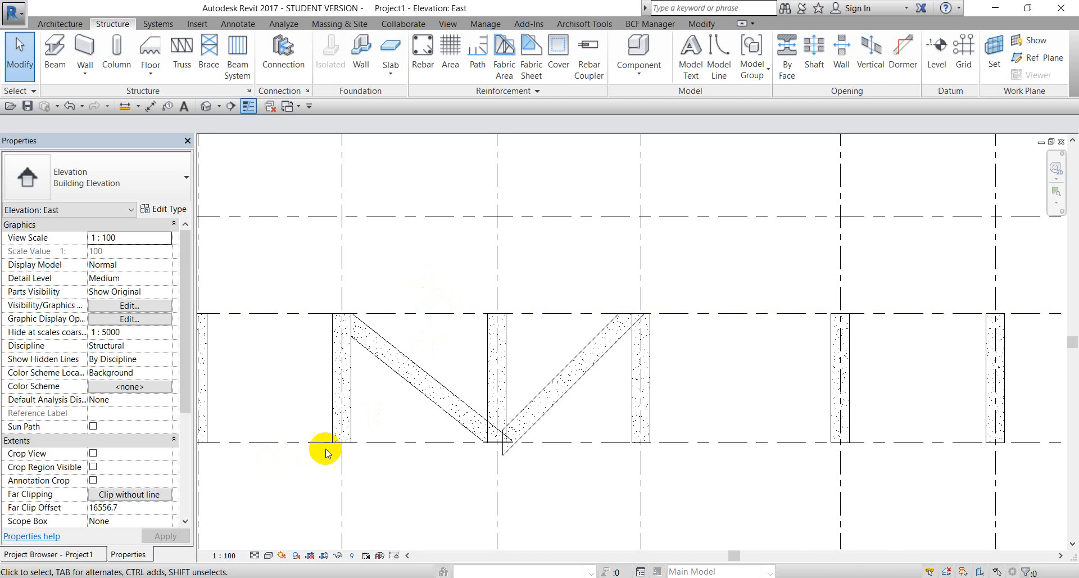
- Return to the Level 1 plan, switch to Acrobat Reader, and review pages 5 and 6 on slanted and vertical structural columns
{"action": "key", "text": "ctrl+Tab"}
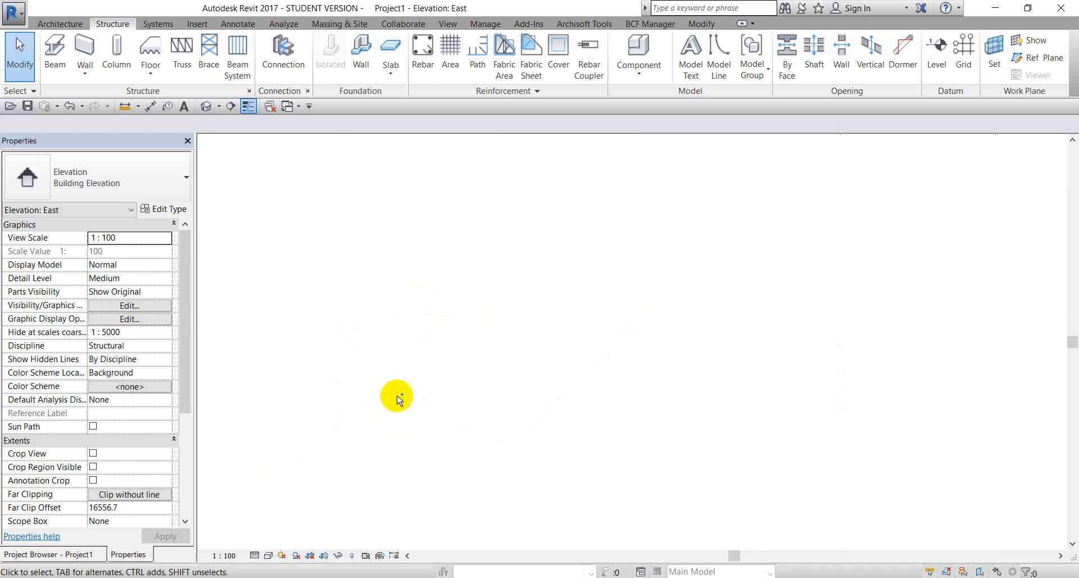
{"action": "scroll", "coordinate": [596, 368], "scroll_direction": "down", "scroll_amount": 1}
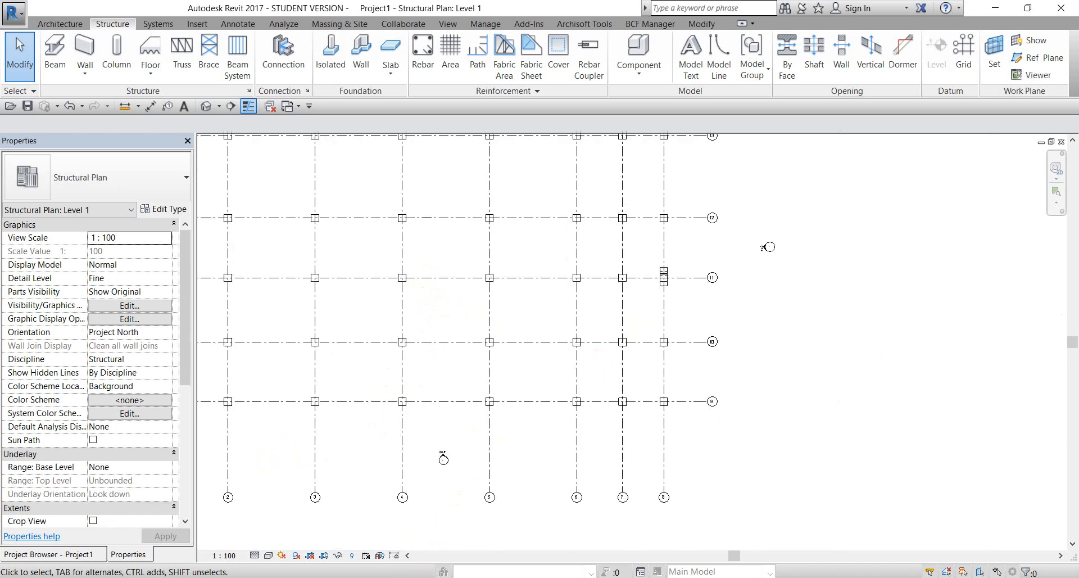
{"action": "left_click", "coordinate": [419, 576]}
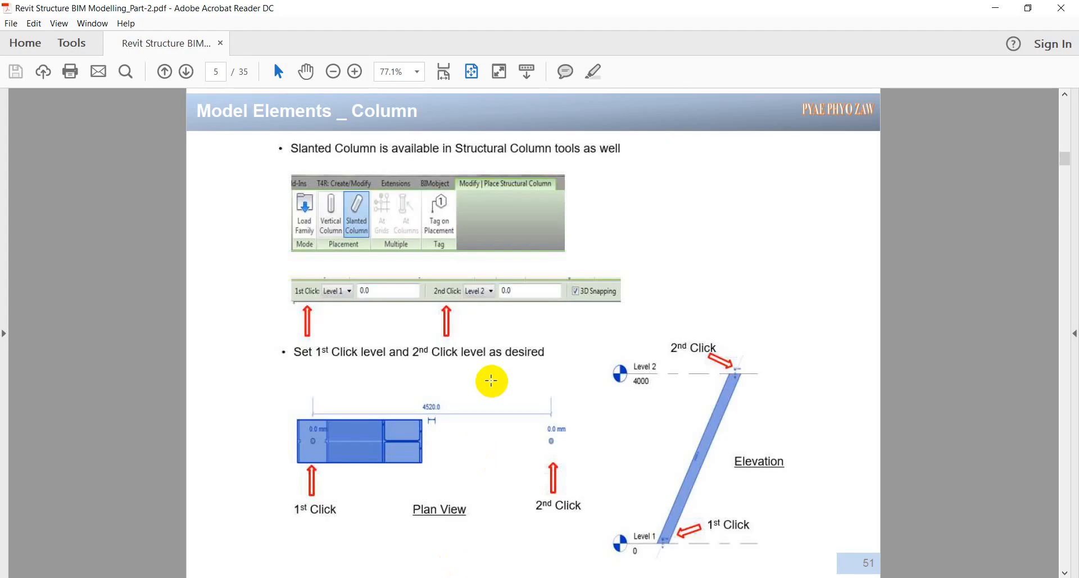
{"action": "scroll", "coordinate": [491, 380], "scroll_direction": "down", "scroll_amount": 1}
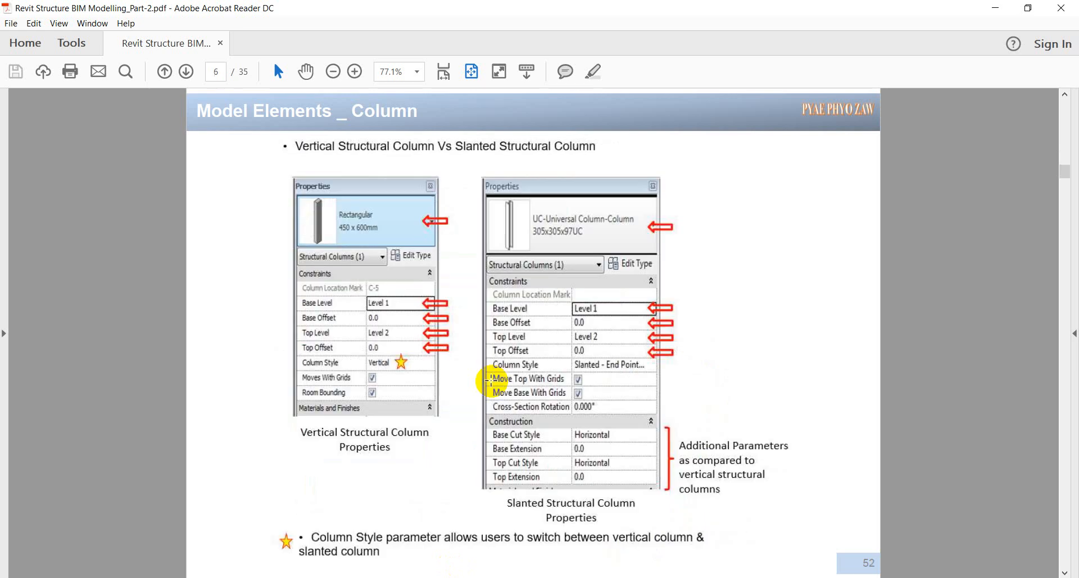
{"action": "scroll", "coordinate": [491, 381], "scroll_direction": "down", "scroll_amount": 1}
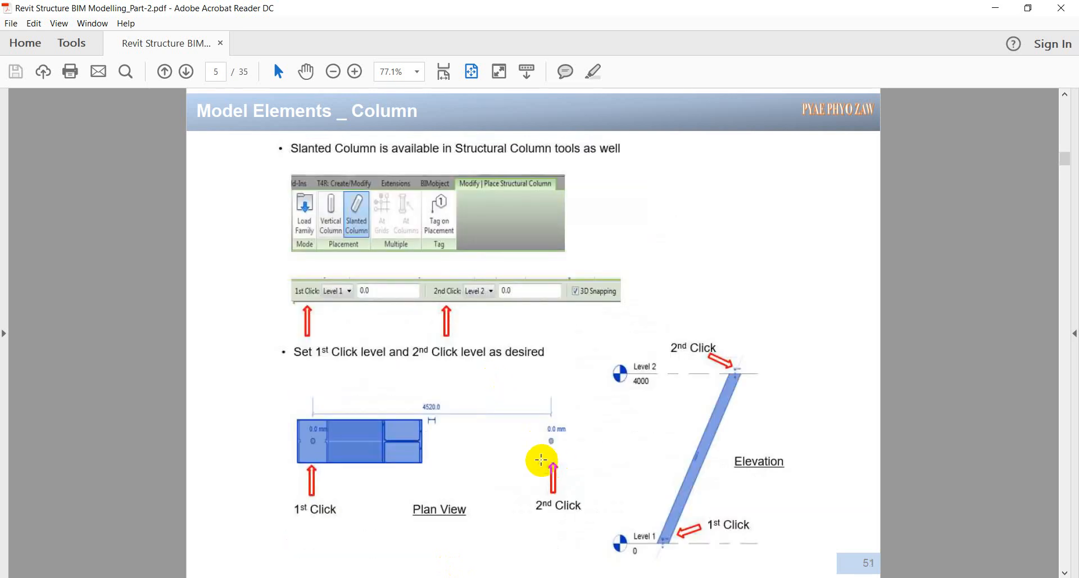
{"action": "scroll", "coordinate": [544, 457], "scroll_direction": "up", "scroll_amount": 1}
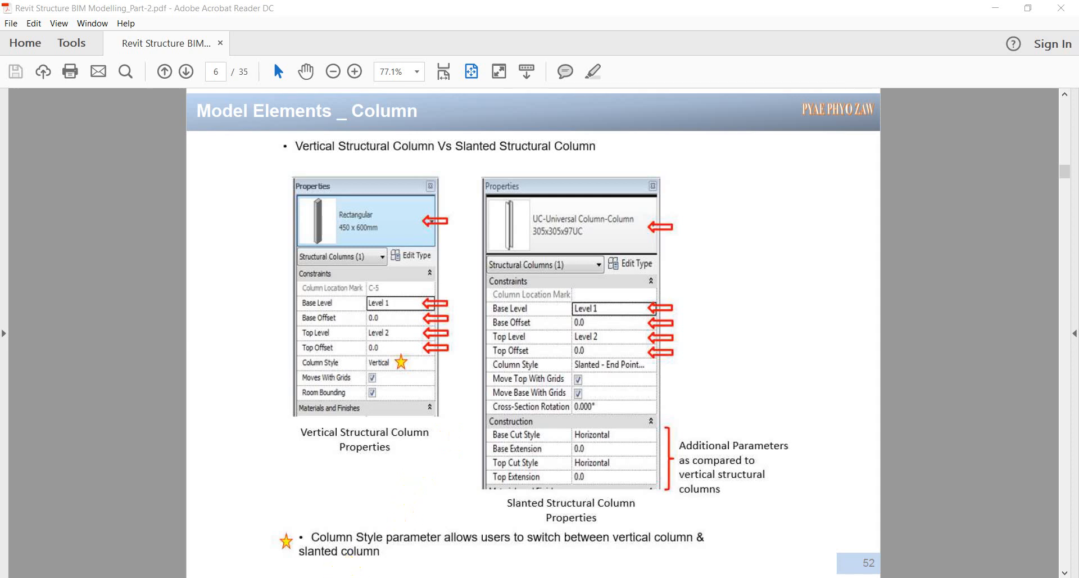
- Switch back to Revit, try moving the vertical column at grids 8 and 12 about 2800 mm toward grid 13, and undo the move
{"action": "left_click", "coordinate": [344, 577]}
{"action": "scroll", "coordinate": [577, 355], "scroll_direction": "down", "scroll_amount": 2}
{"action": "middle_click_drag", "start_coordinate": [608, 279], "coordinate": [594, 361]}
{"action": "scroll", "coordinate": [606, 328], "scroll_direction": "up", "scroll_amount": 3}
{"action": "scroll", "coordinate": [618, 333], "scroll_direction": "up", "scroll_amount": 1}
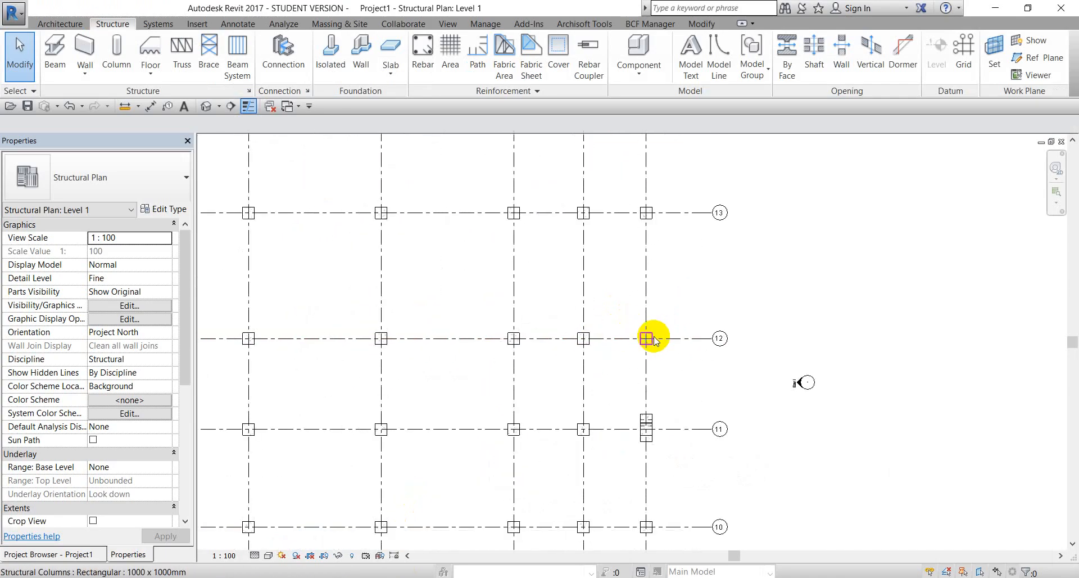
{"action": "left_click", "coordinate": [654, 339]}
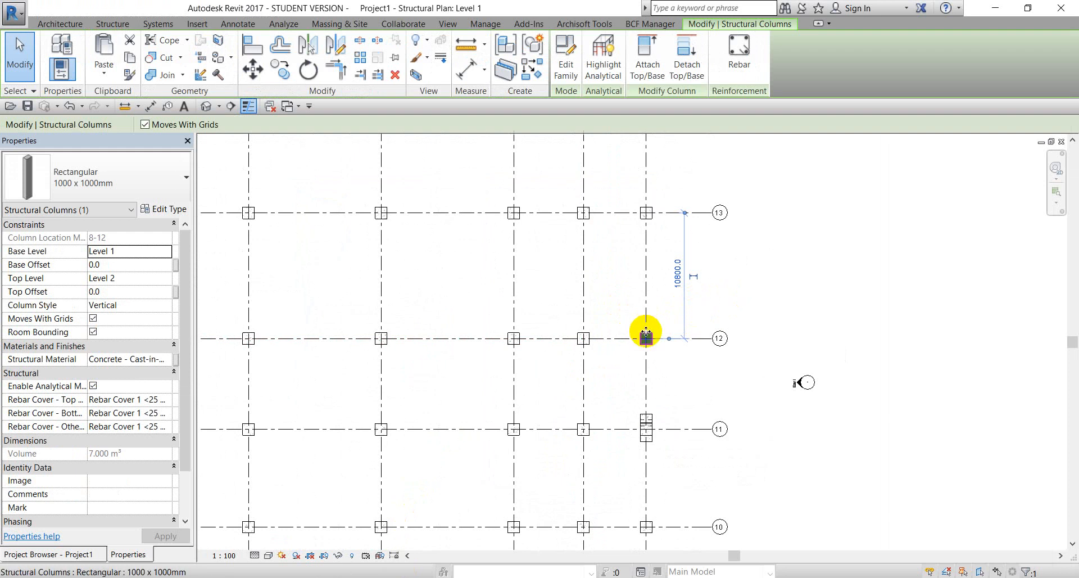
{"action": "left_click_drag", "start_coordinate": [646, 332], "coordinate": [646, 301]}
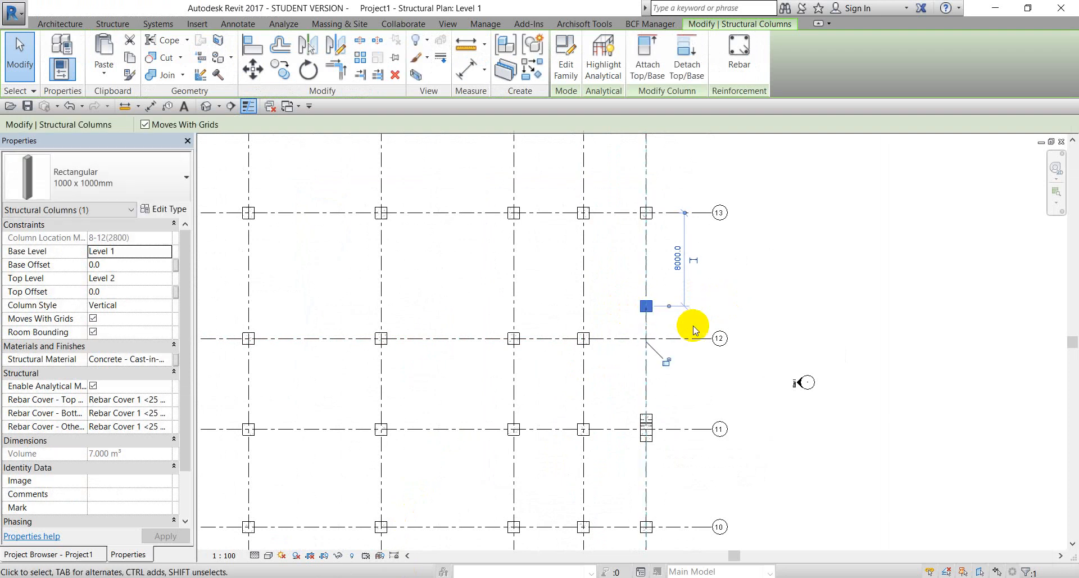
{"action": "key", "text": "ctrl+z"}
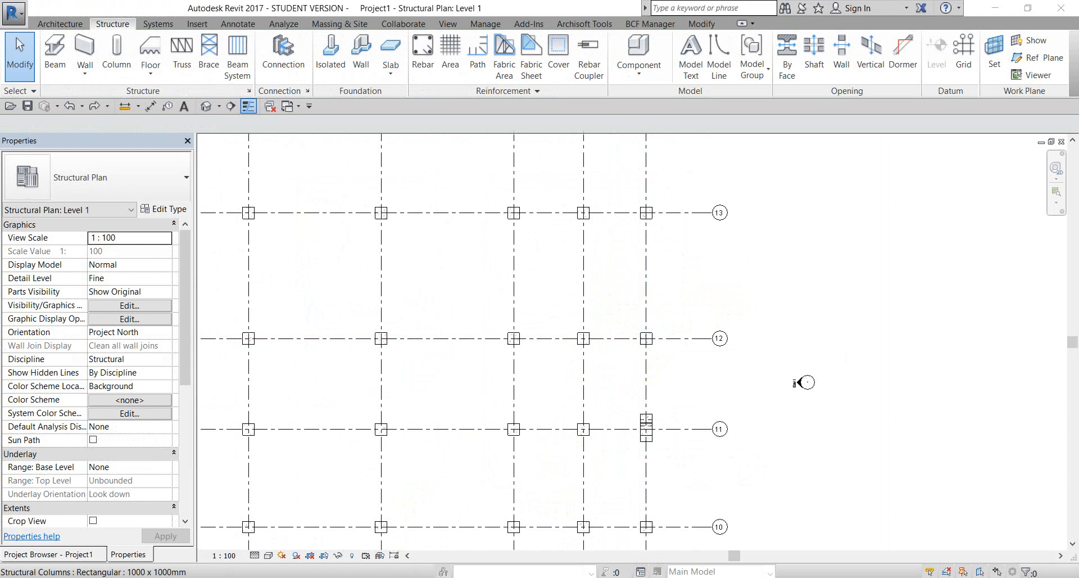
- Check the column properties comparison in the PDF, return to Revit, and inspect the properties of the column at grids 6 and 12
{"action": "left_click", "coordinate": [396, 576]}
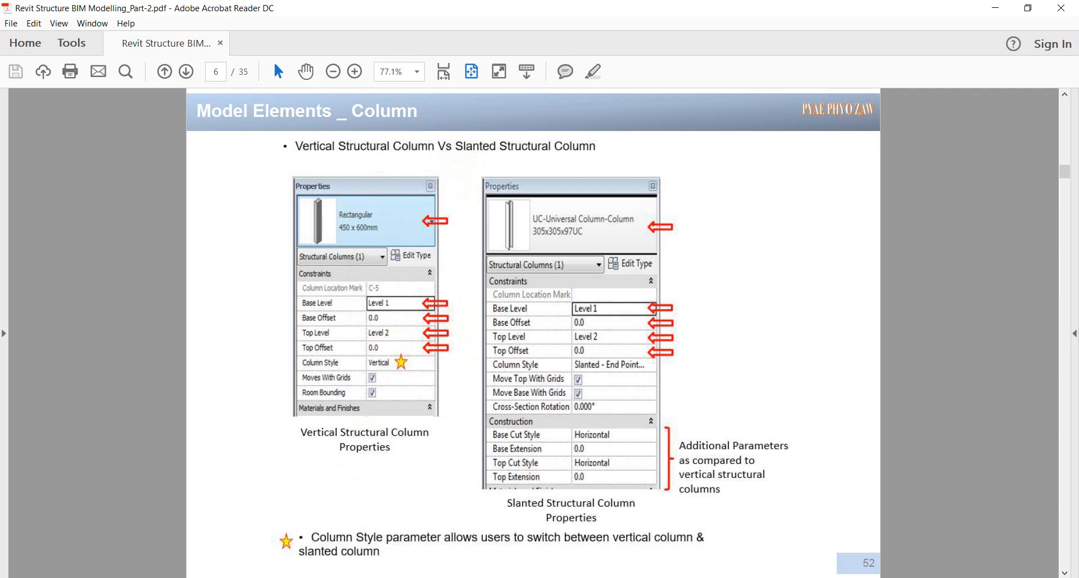
{"action": "key", "text": "alt+Tab"}
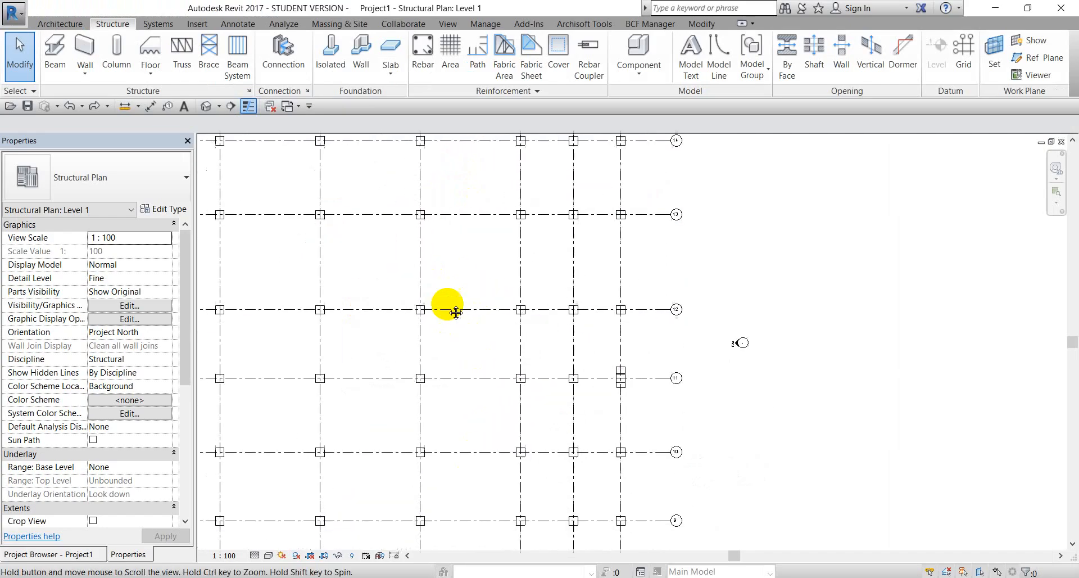
{"action": "scroll", "coordinate": [489, 293], "scroll_direction": "up", "scroll_amount": 2}
{"action": "left_click", "coordinate": [545, 287]}
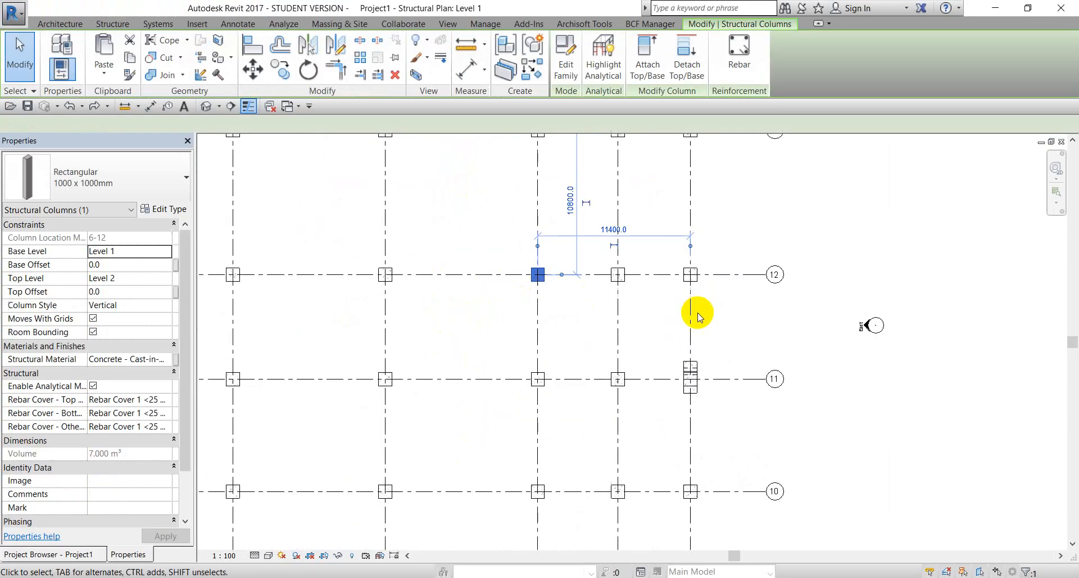
{"action": "key", "text": "Escape"}
- Turn off Enable Analytical Model for the column at grids 8 and 12, apply it, and turn the option back on
{"action": "left_click", "coordinate": [691, 275]}
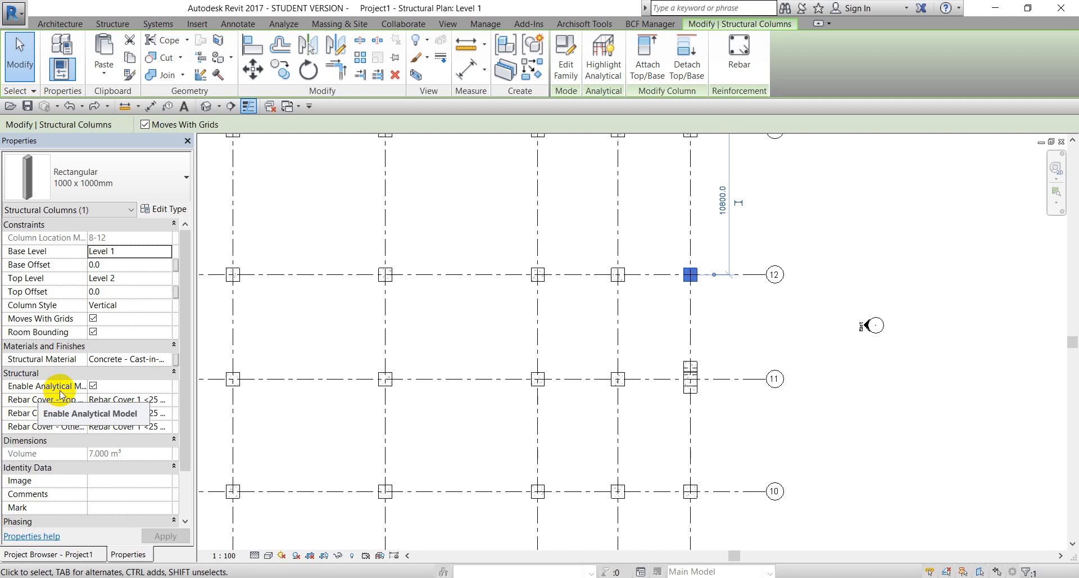
{"action": "left_click", "coordinate": [93, 387]}
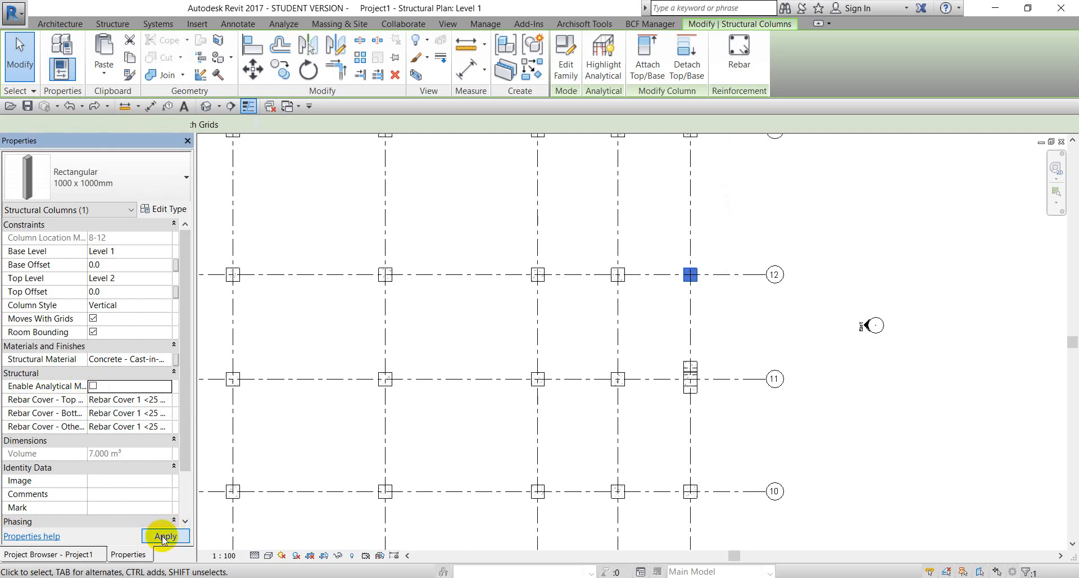
{"action": "left_click", "coordinate": [164, 537]}
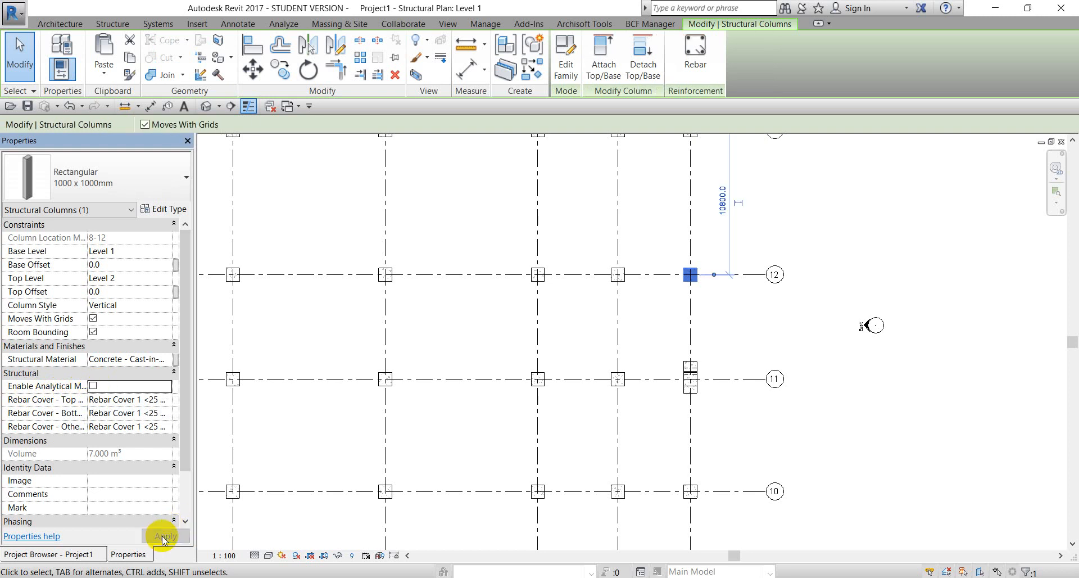
{"action": "left_click", "coordinate": [93, 386]}
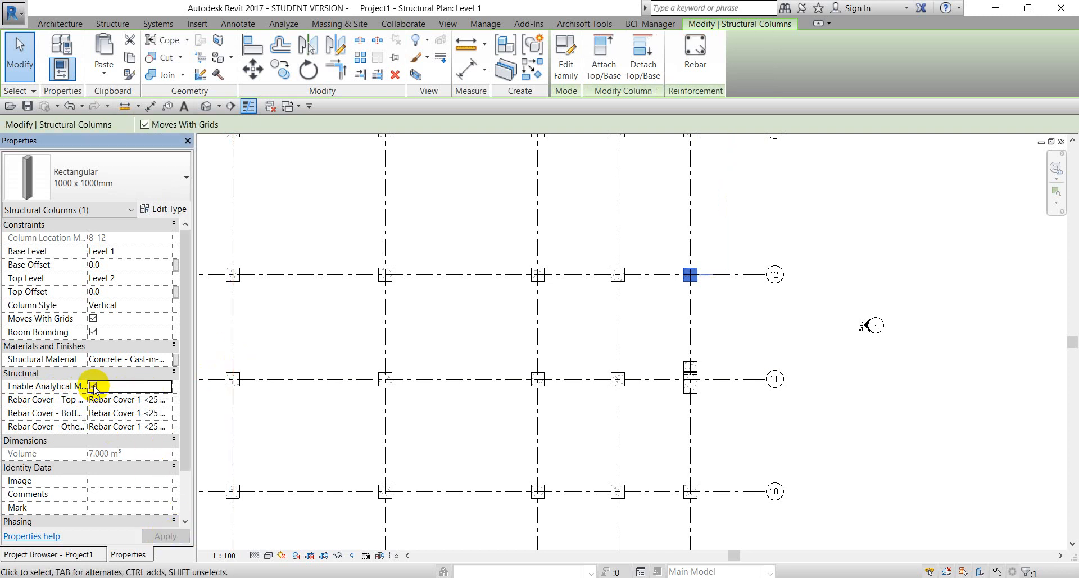
{"action": "left_click", "coordinate": [166, 536]}
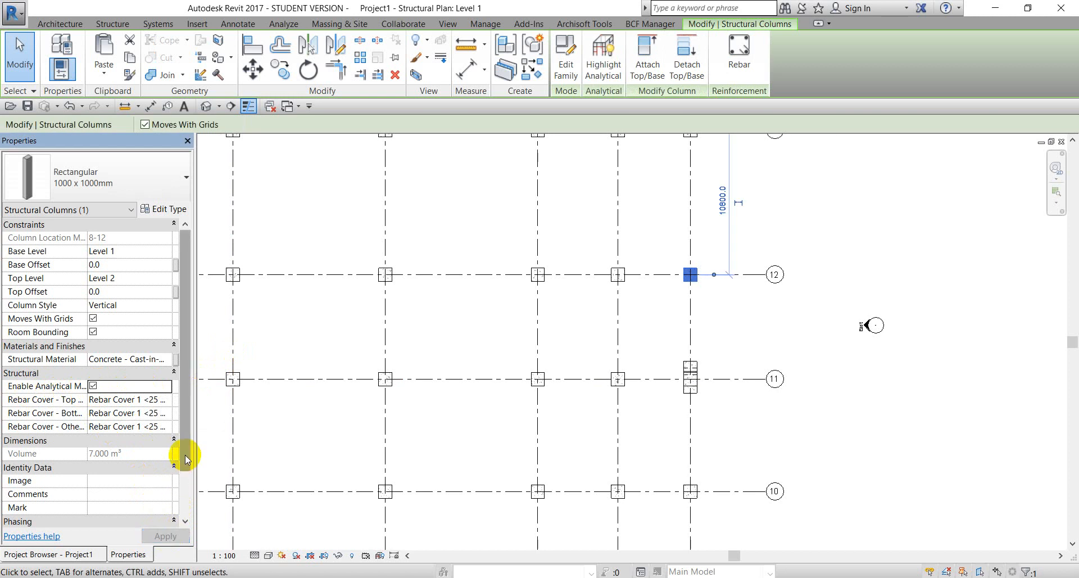
- Look through the remaining properties of the column at grids 8 and 12, deselect it, and select it again
{"action": "scroll", "coordinate": [181, 450], "scroll_direction": "down", "scroll_amount": 2}
{"action": "scroll", "coordinate": [190, 404], "scroll_direction": "up", "scroll_amount": 2}
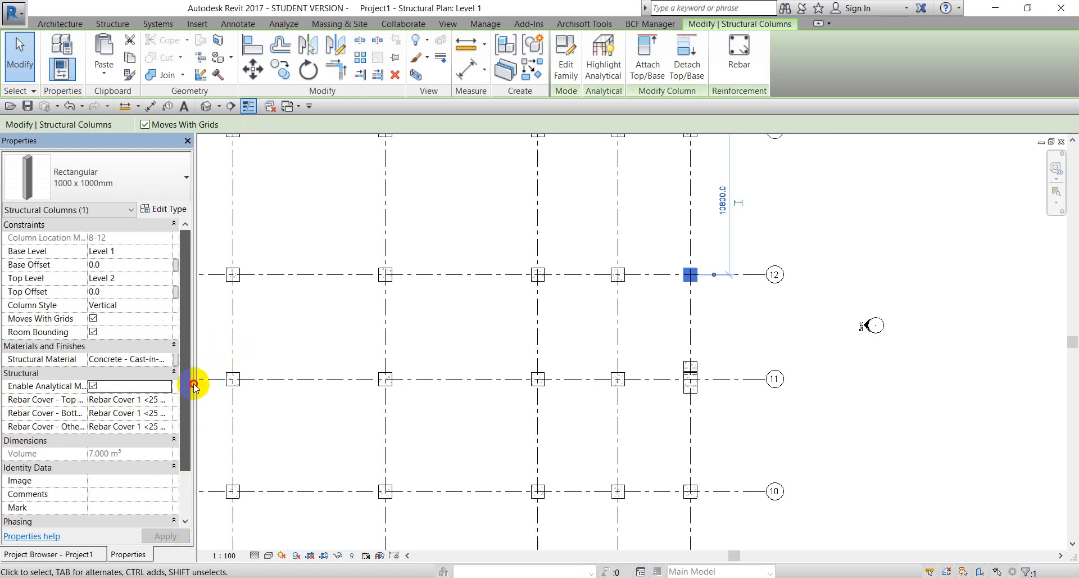
{"action": "key", "text": "Escape"}
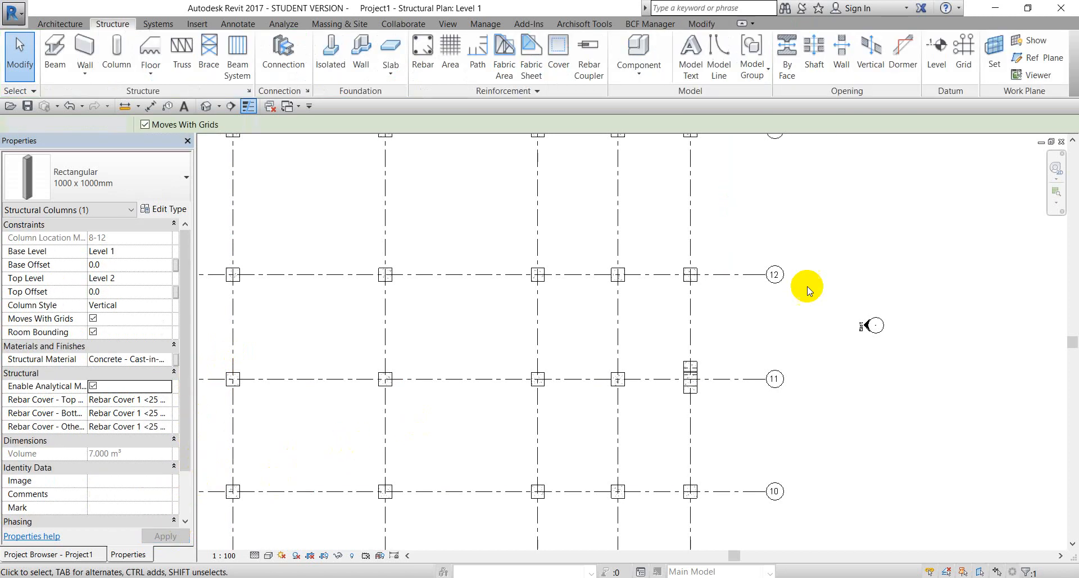
{"action": "left_click", "coordinate": [691, 275]}
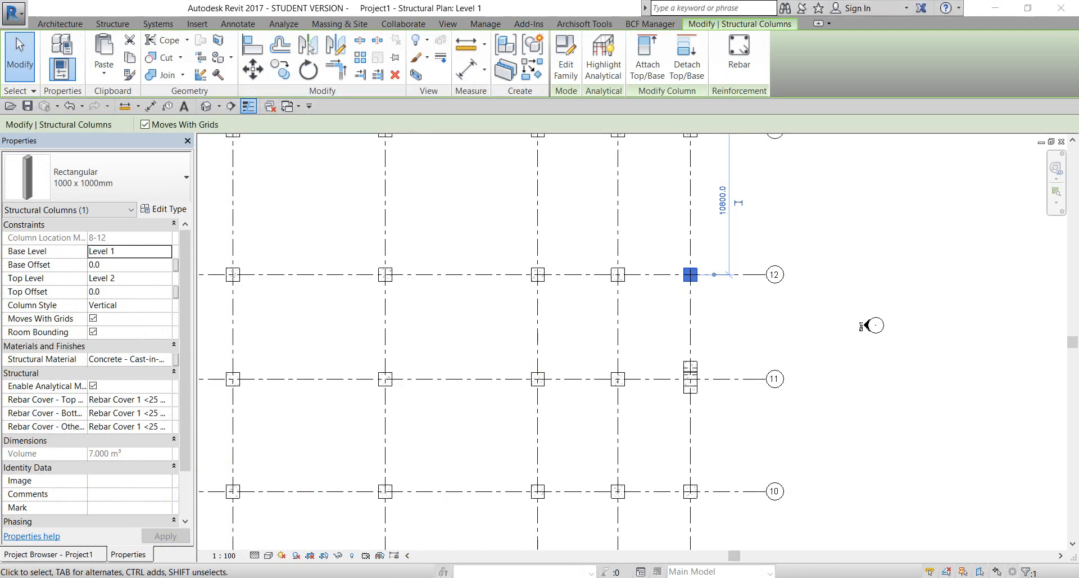
- Switch to the PDF, review the slanted column placement, column properties comparison and column duplication pages, and return to Revit
{"action": "key", "text": "alt+Tab"}
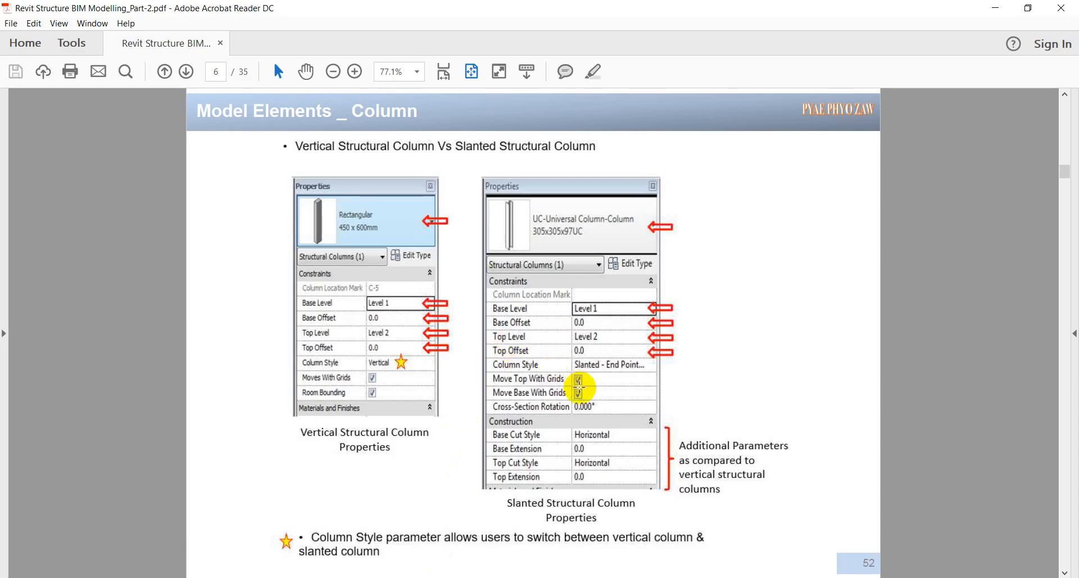
{"action": "scroll", "coordinate": [448, 382], "scroll_direction": "up", "scroll_amount": 1}
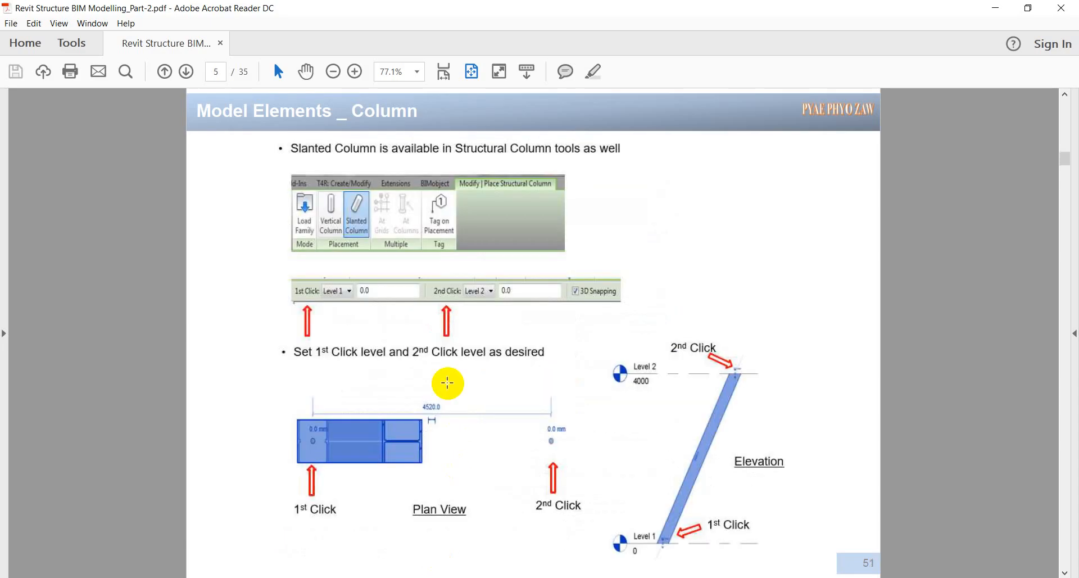
{"action": "scroll", "coordinate": [447, 383], "scroll_direction": "down", "scroll_amount": 1}
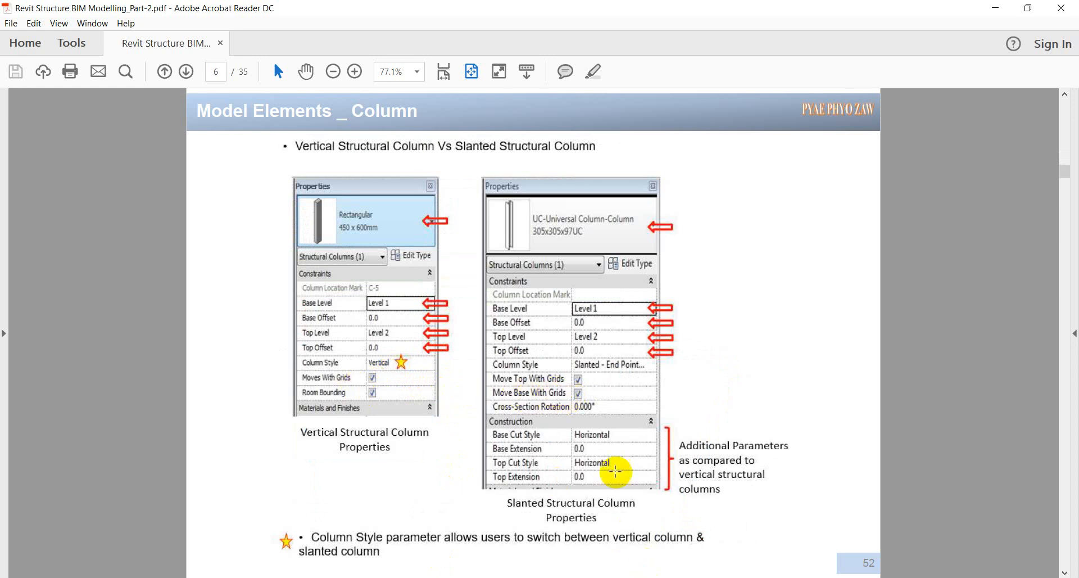
{"action": "scroll", "coordinate": [603, 456], "scroll_direction": "down", "scroll_amount": 1}
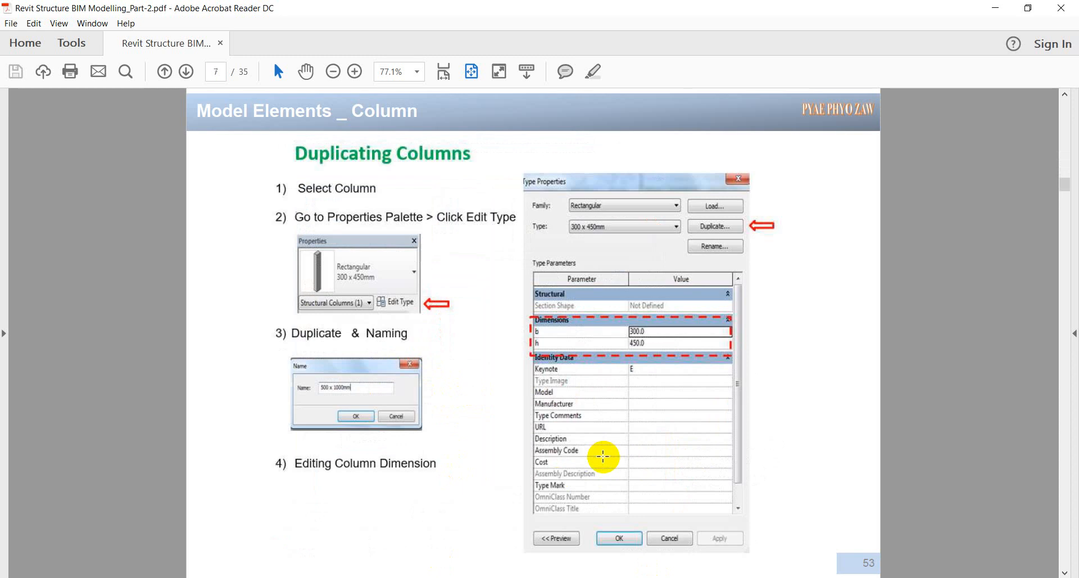
{"action": "scroll", "coordinate": [568, 447], "scroll_direction": "up", "scroll_amount": 1}
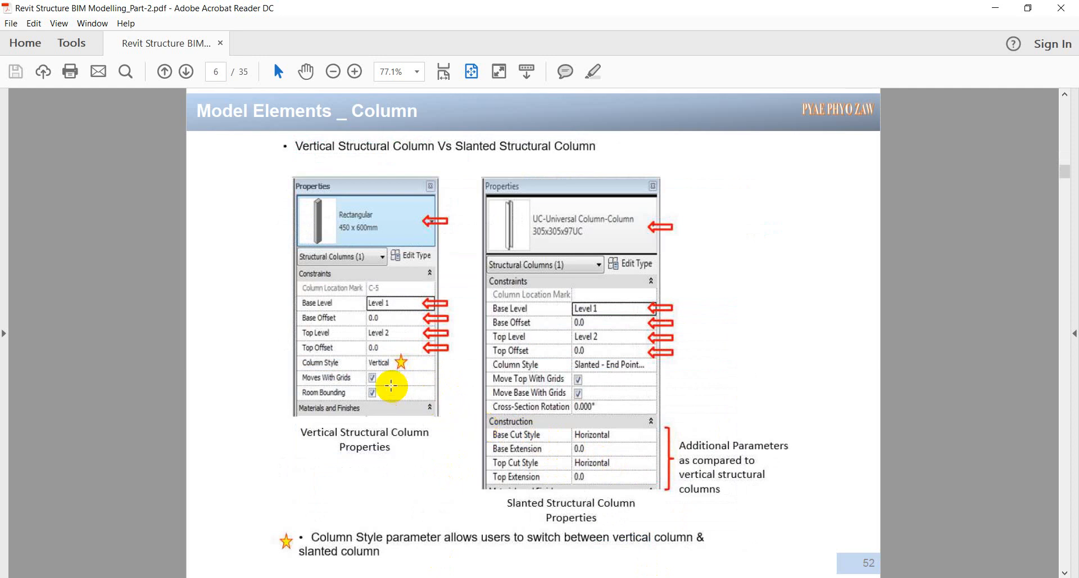
{"action": "scroll", "coordinate": [363, 368], "scroll_direction": "down", "scroll_amount": 1}
{"action": "scroll", "coordinate": [362, 366], "scroll_direction": "up", "scroll_amount": 1}
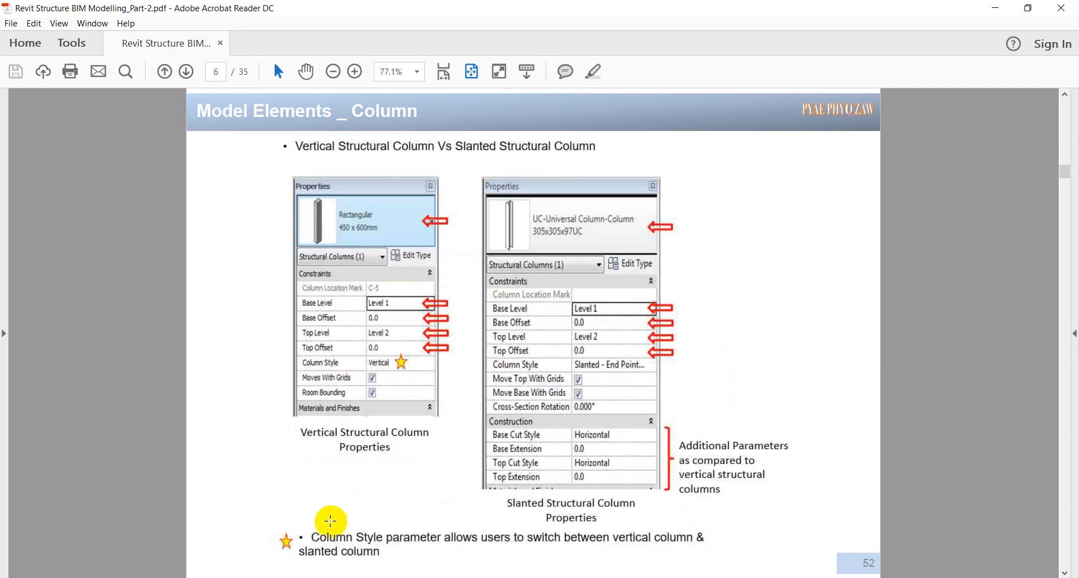
{"action": "key", "text": "alt+Tab"}
- Try the Slanted - Angle Driven style on the column at grids 8 and 12, and set it to Slanted - End Point Driven
{"action": "left_click", "coordinate": [660, 328]}
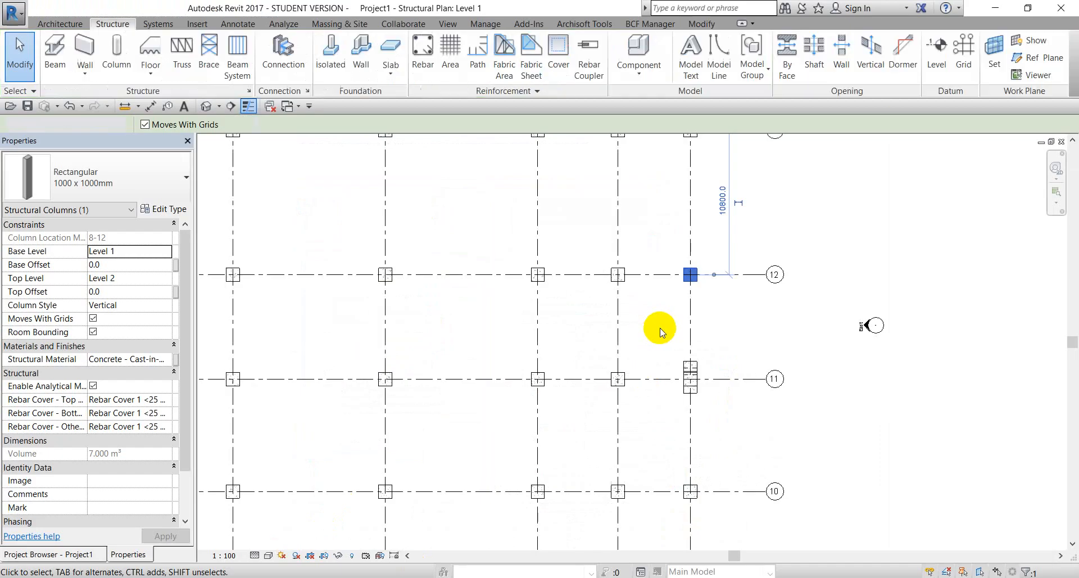
{"action": "left_click", "coordinate": [690, 283]}
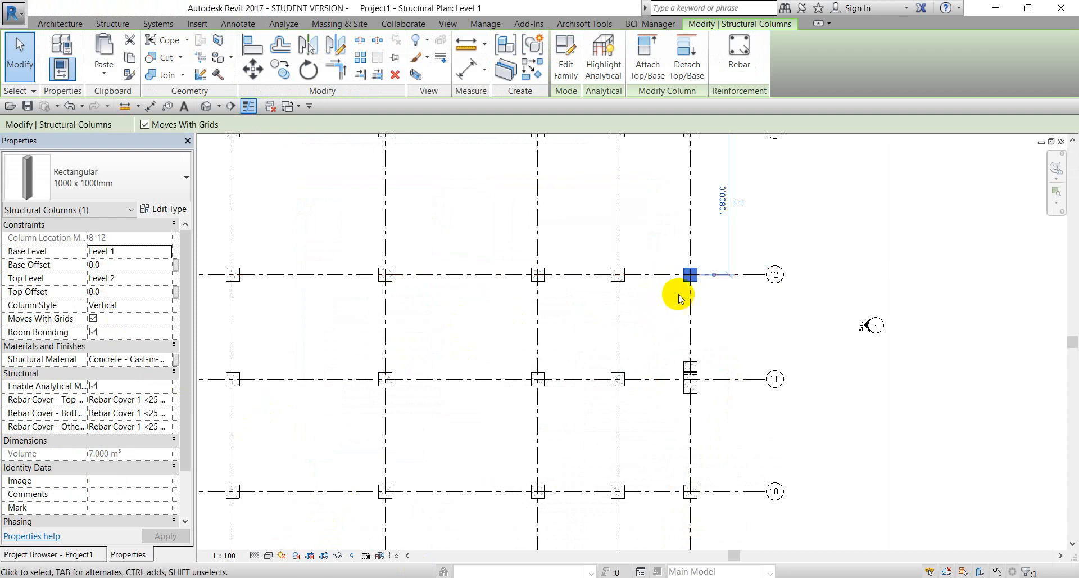
{"action": "scroll", "coordinate": [683, 318], "scroll_direction": "up", "scroll_amount": 2}
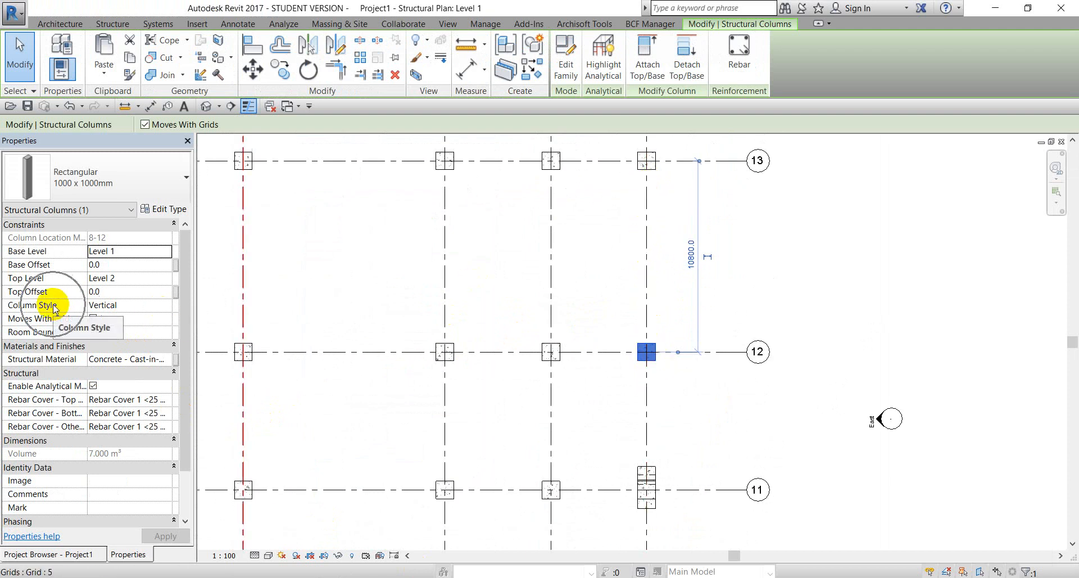
{"action": "left_click", "coordinate": [164, 306]}
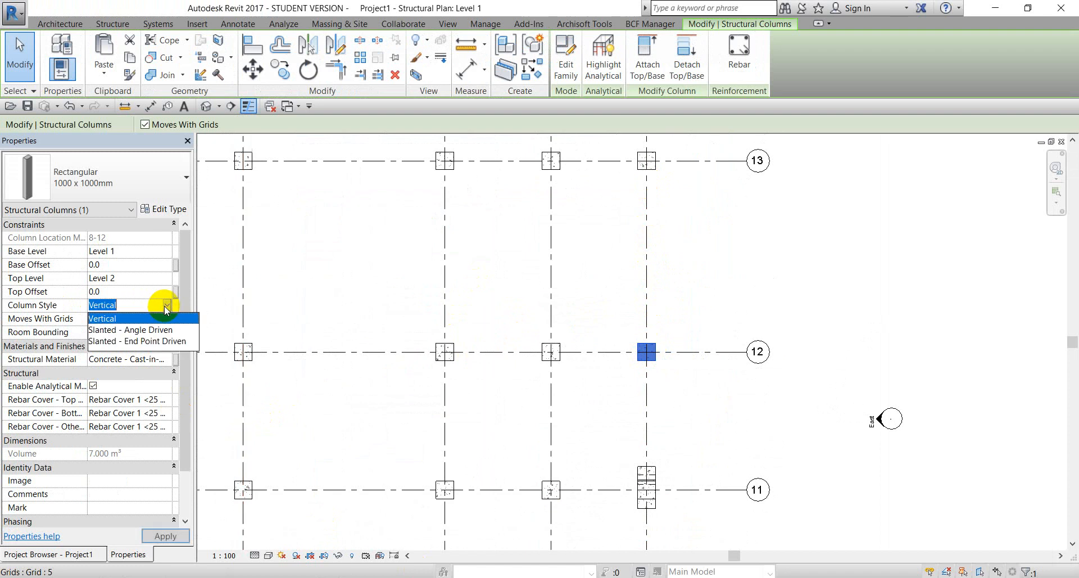
{"action": "left_click", "coordinate": [124, 331]}
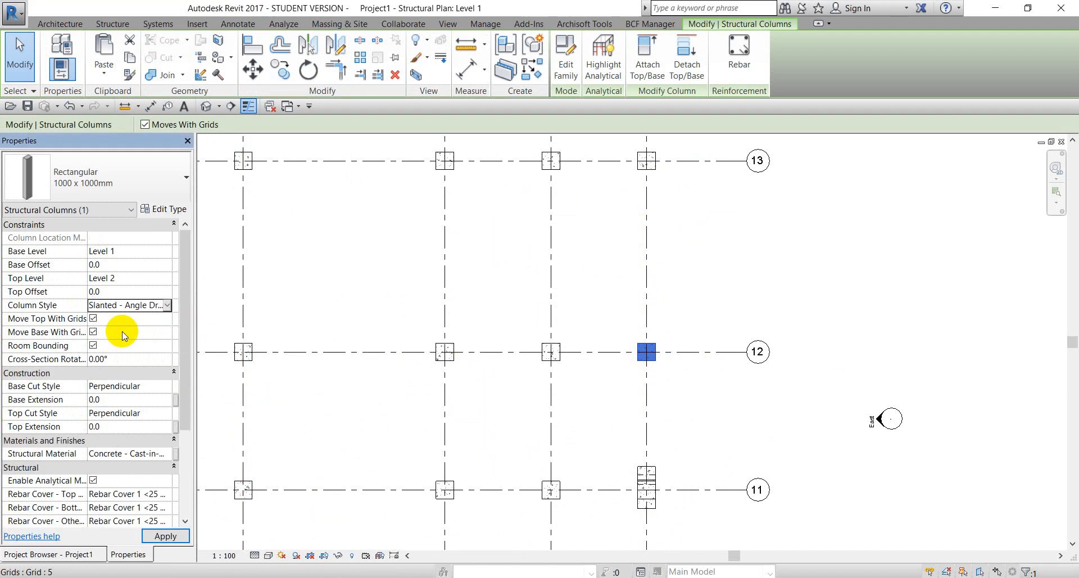
{"action": "left_click", "coordinate": [167, 305]}
{"action": "left_click", "coordinate": [156, 345]}
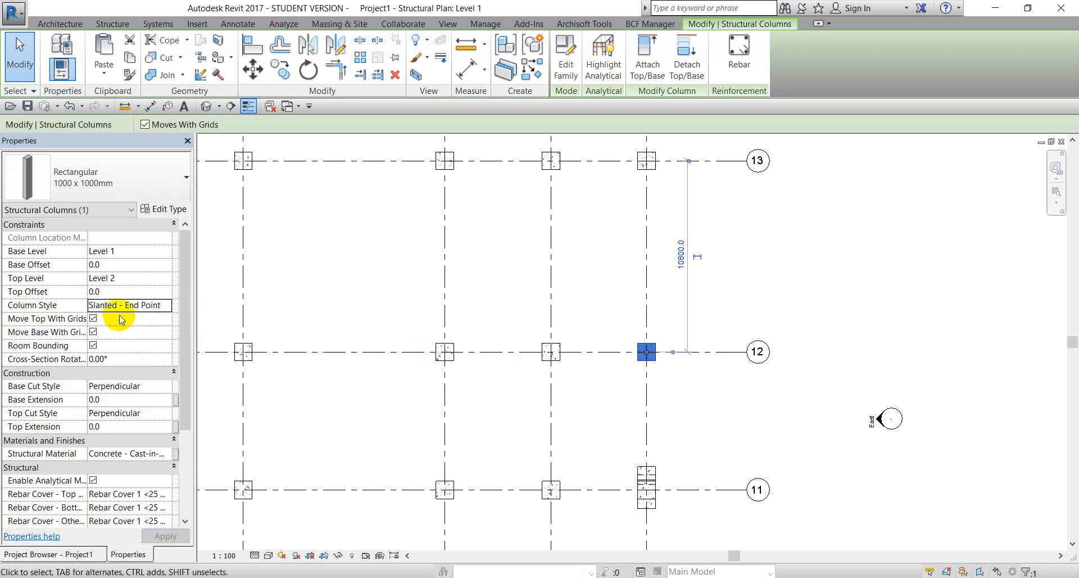
- Move the top end of the column at grids 8 and 12 toward grid 13, making the column about 8000 mm long
{"action": "left_click_drag", "start_coordinate": [647, 352], "coordinate": [646, 283]}
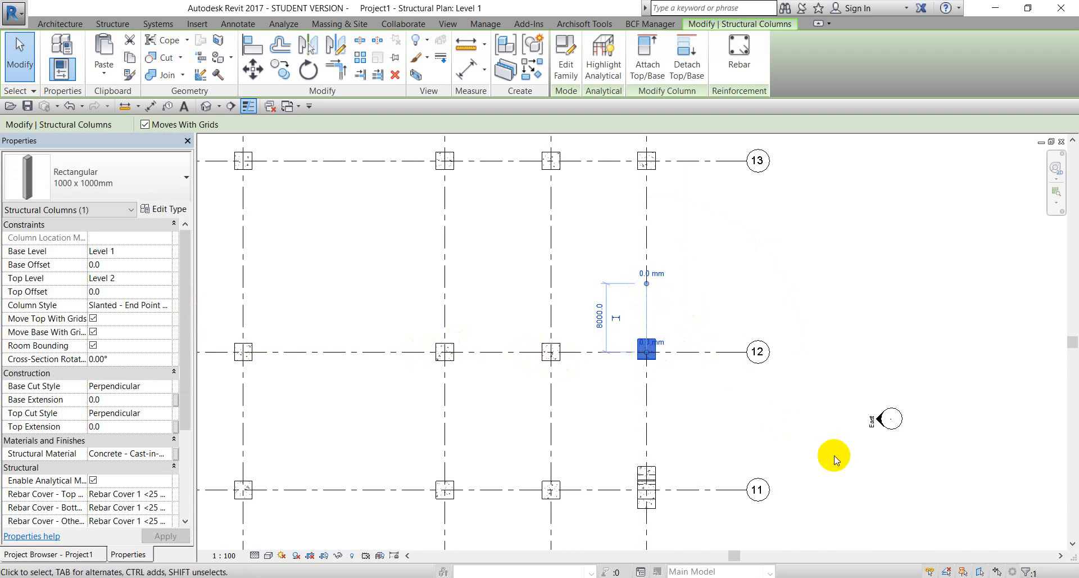
{"action": "left_click", "coordinate": [879, 420]}
{"action": "key", "text": "Escape"}
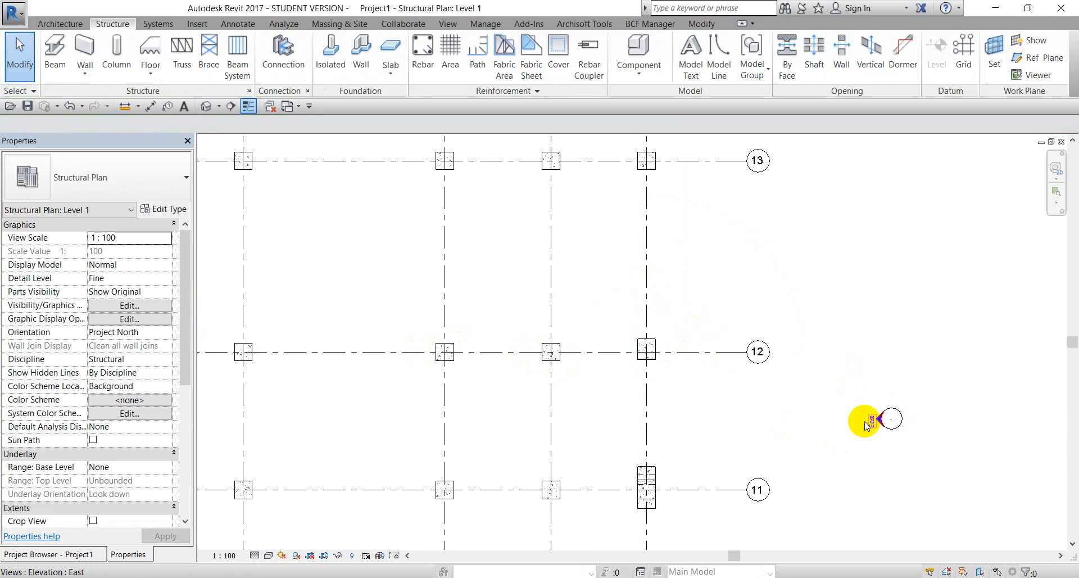
- Open the East elevation and inspect the slanted column rising from grid 12 between Level 1 and Level 2
{"action": "double_click", "coordinate": [874, 420]}
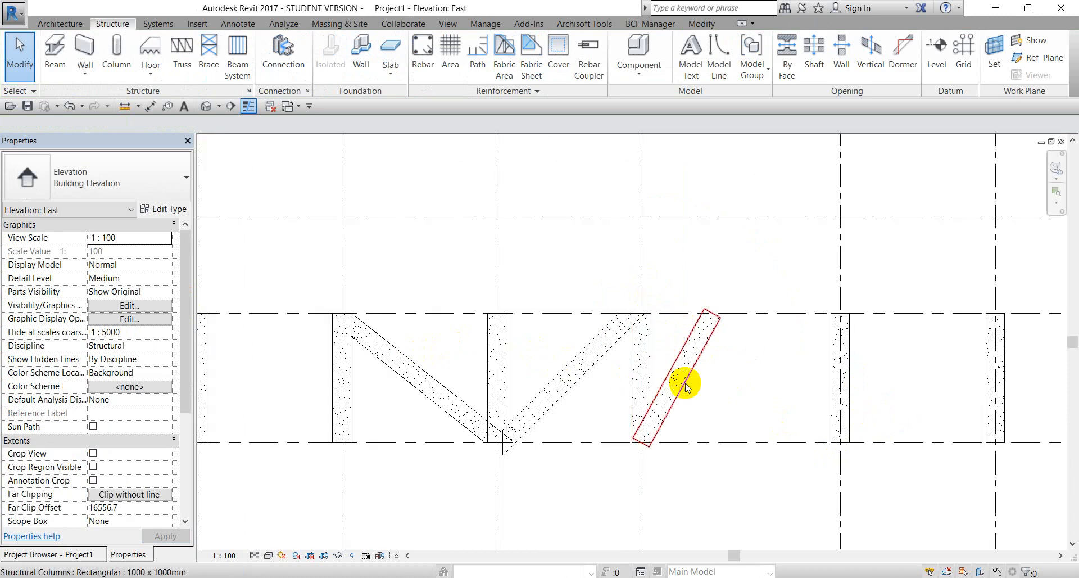
{"action": "left_click", "coordinate": [696, 375]}
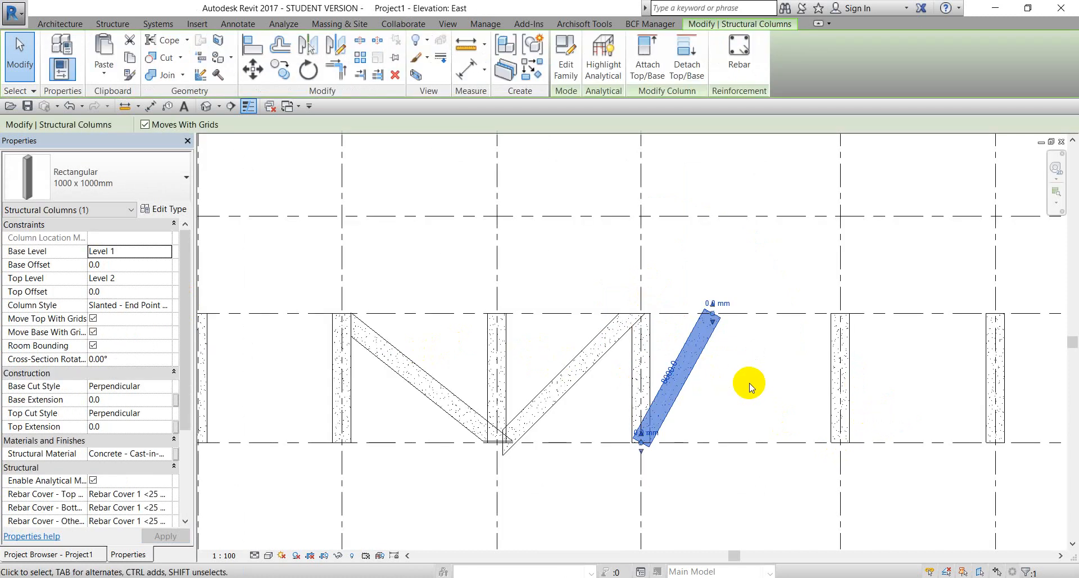
{"action": "scroll", "coordinate": [749, 382], "scroll_direction": "down", "scroll_amount": 1}
{"action": "middle_click_drag", "start_coordinate": [749, 383], "coordinate": [525, 361]}
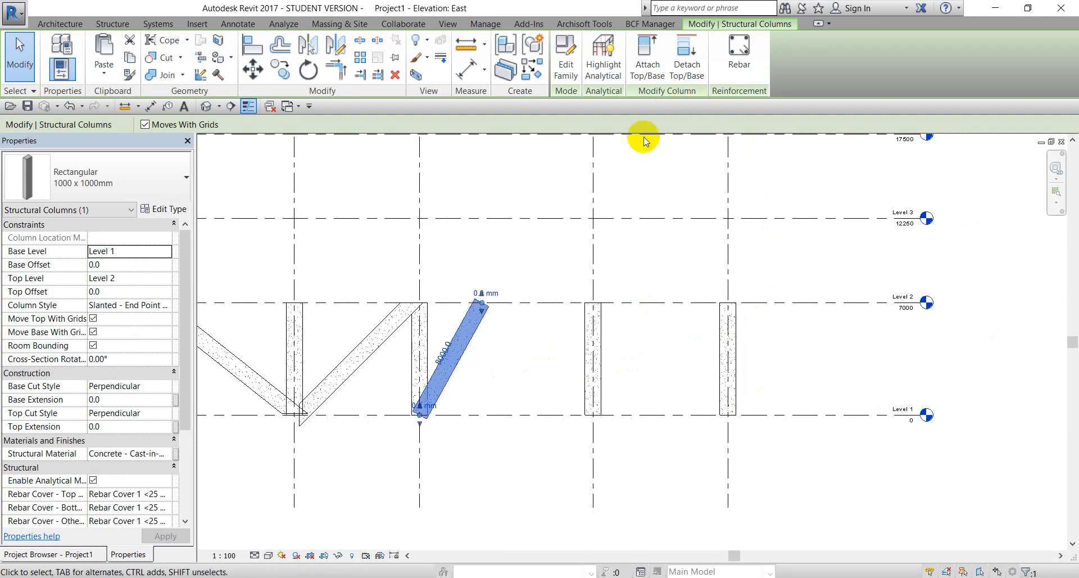
{"action": "left_click", "coordinate": [637, 174]}
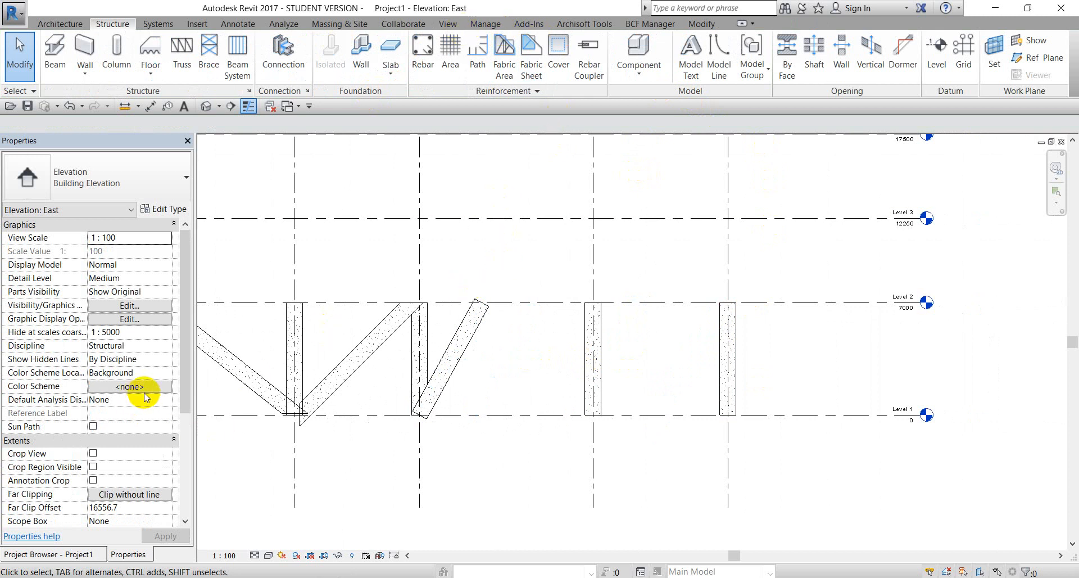
- Return to the Level 1 plan, tile the open views to close the 3D view, and maximize the plan
{"action": "key", "text": "ctrl+Tab"}
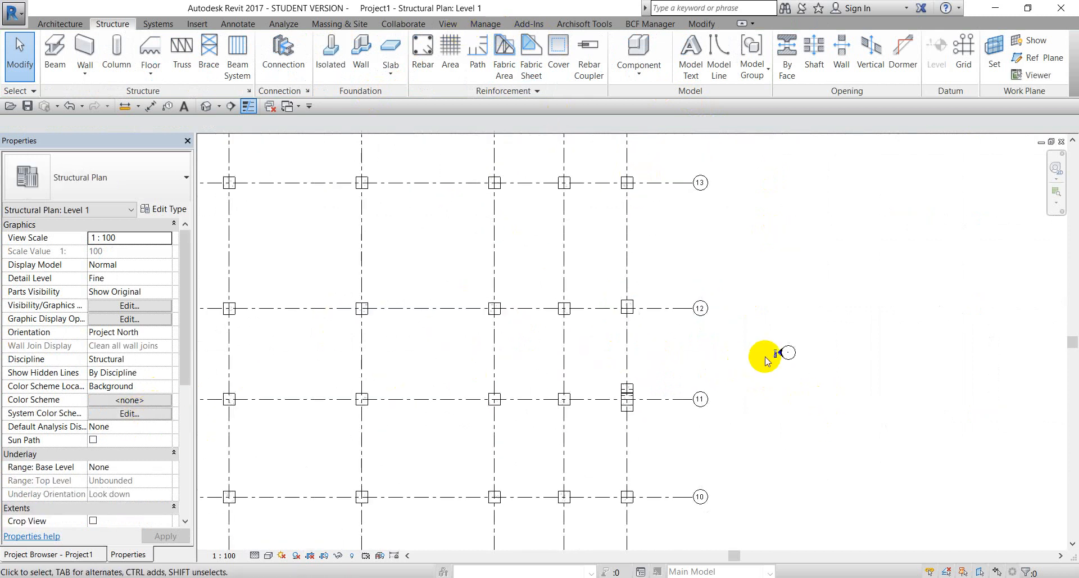
{"action": "left_click", "coordinate": [776, 354]}
{"action": "left_click", "coordinate": [764, 373]}
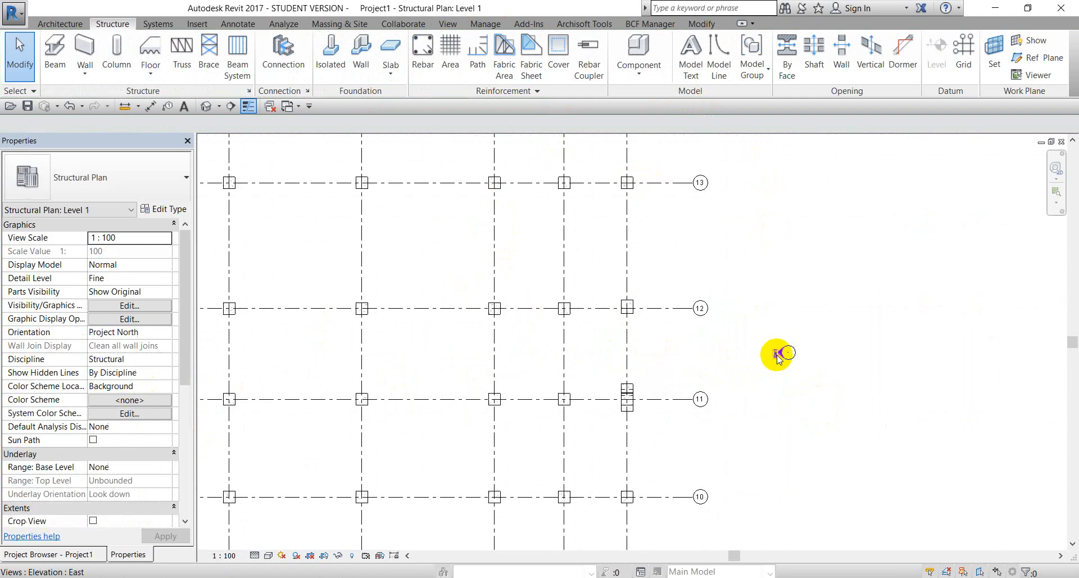
{"action": "left_click", "coordinate": [778, 356]}
{"action": "left_click", "coordinate": [725, 334]}
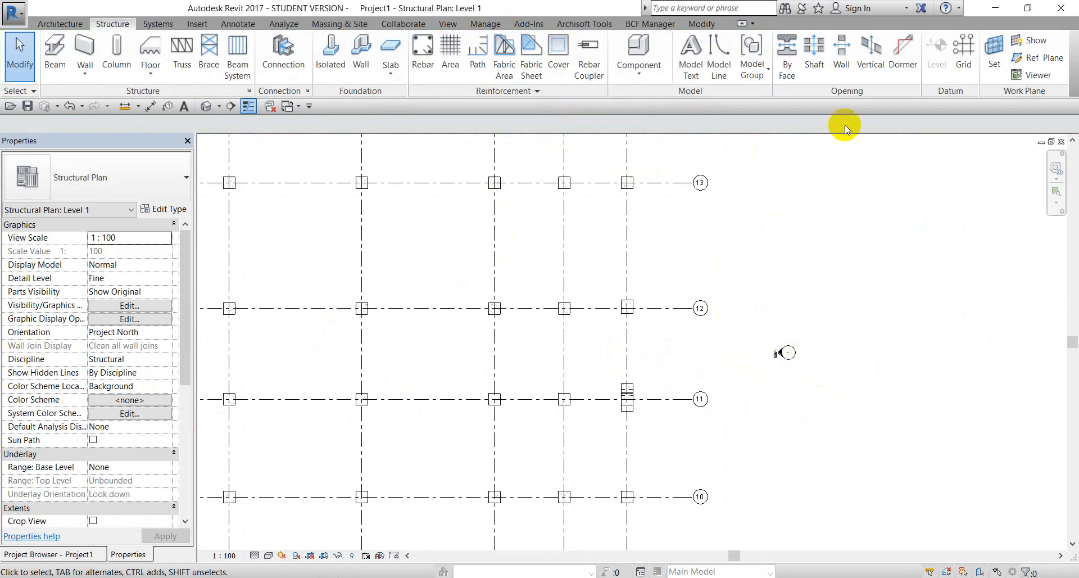
{"action": "left_click", "coordinate": [448, 23]}
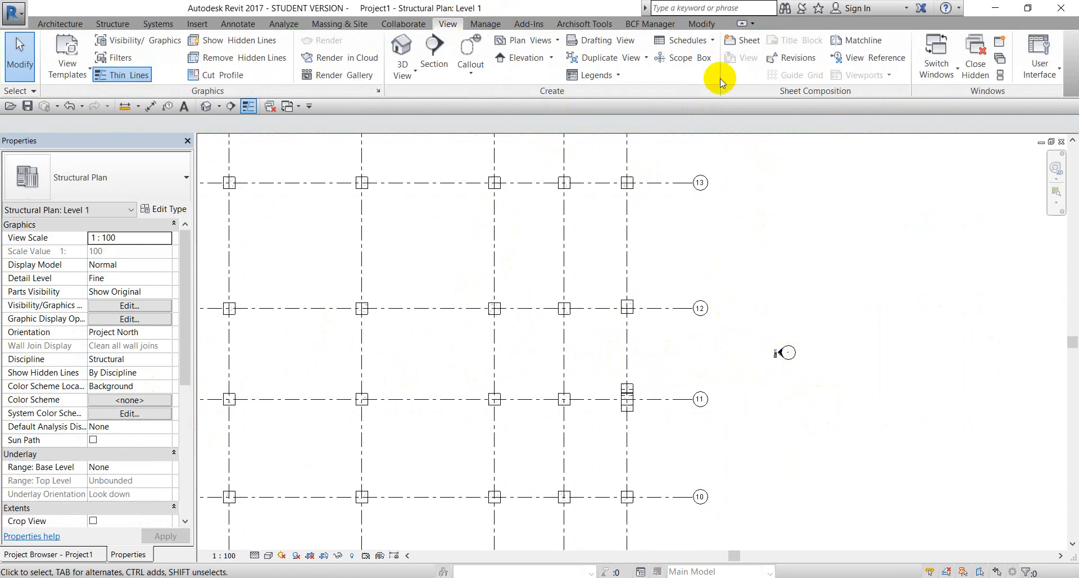
{"action": "left_click", "coordinate": [1002, 78]}
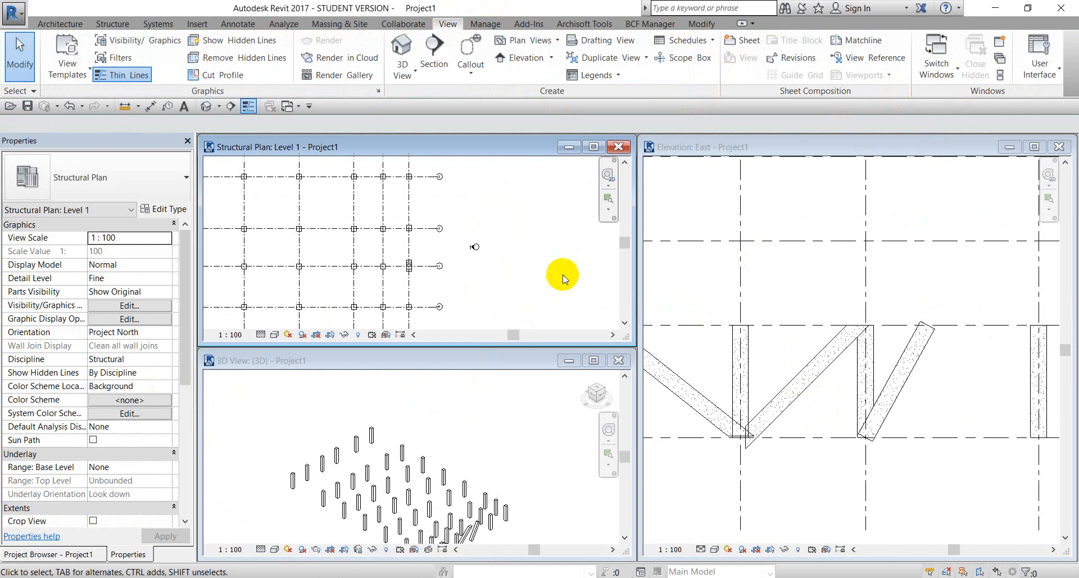
{"action": "left_click", "coordinate": [615, 362]}
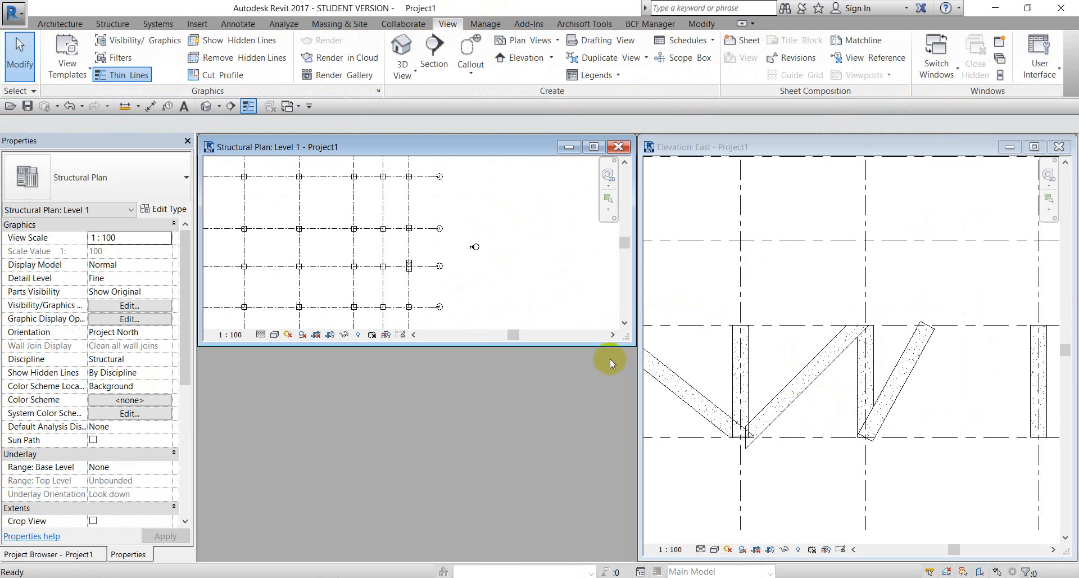
{"action": "left_click", "coordinate": [596, 147]}
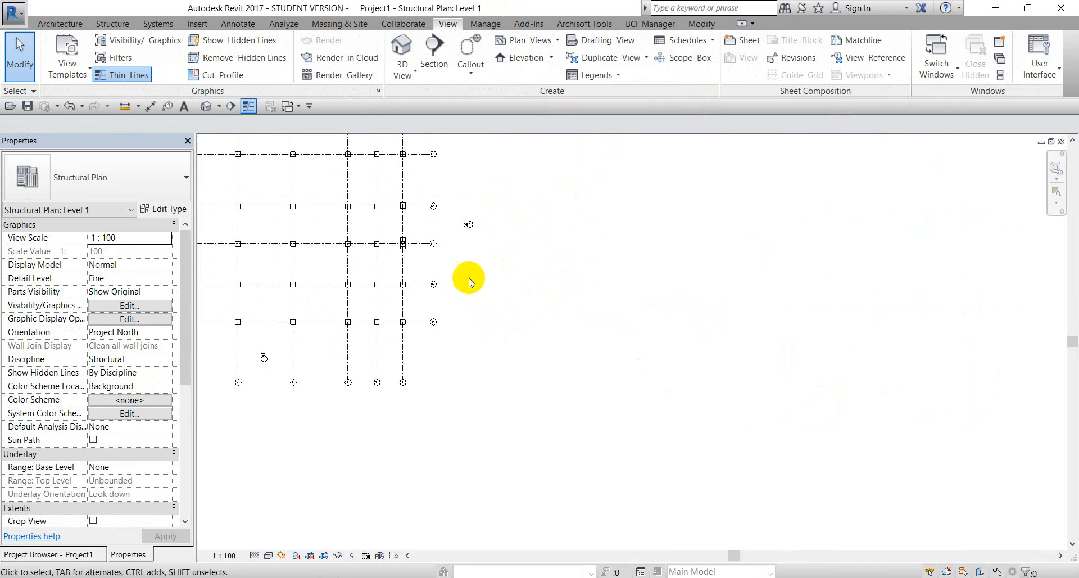
- Set the column style of the column at grids 8 and 13 to Slanted - End Point Driven and apply it
{"action": "scroll", "coordinate": [469, 277], "scroll_direction": "up", "scroll_amount": 6}
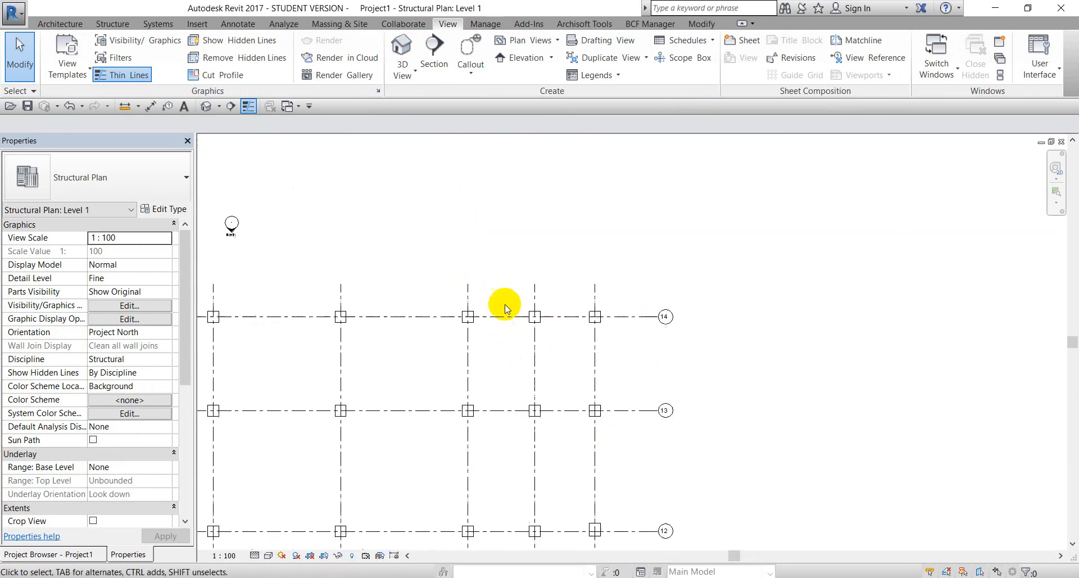
{"action": "scroll", "coordinate": [503, 306], "scroll_direction": "up", "scroll_amount": 2}
{"action": "scroll", "coordinate": [534, 375], "scroll_direction": "down", "scroll_amount": 3}
{"action": "middle_click_drag", "start_coordinate": [590, 429], "coordinate": [521, 330]}
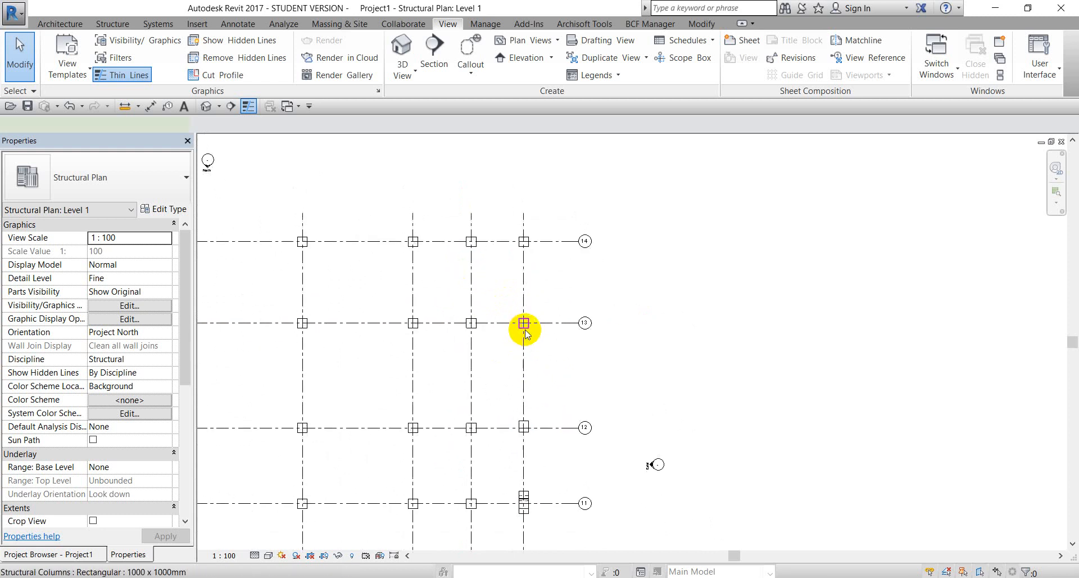
{"action": "left_click", "coordinate": [524, 326]}
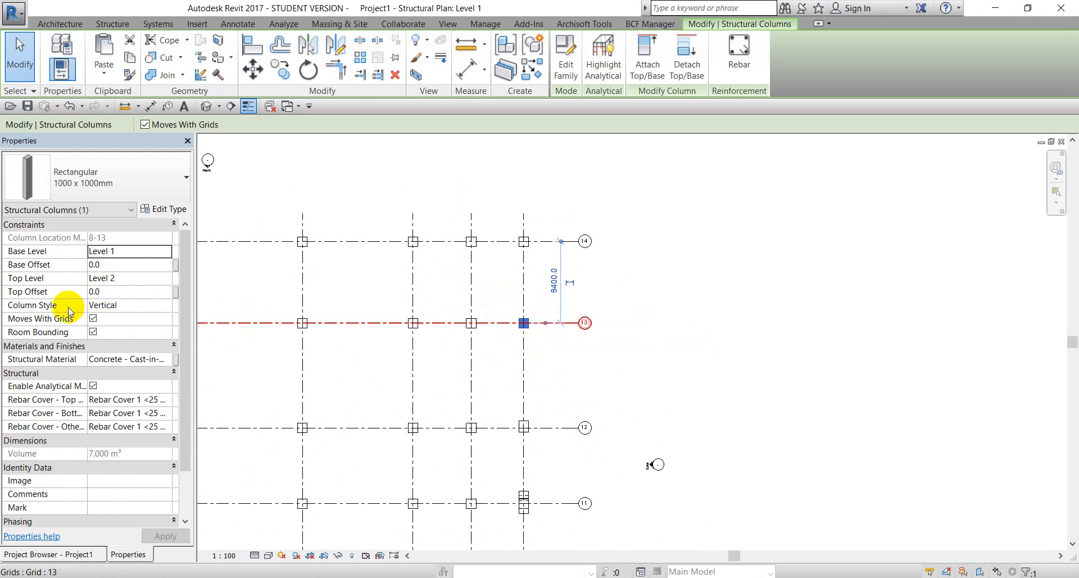
{"action": "left_click", "coordinate": [168, 306]}
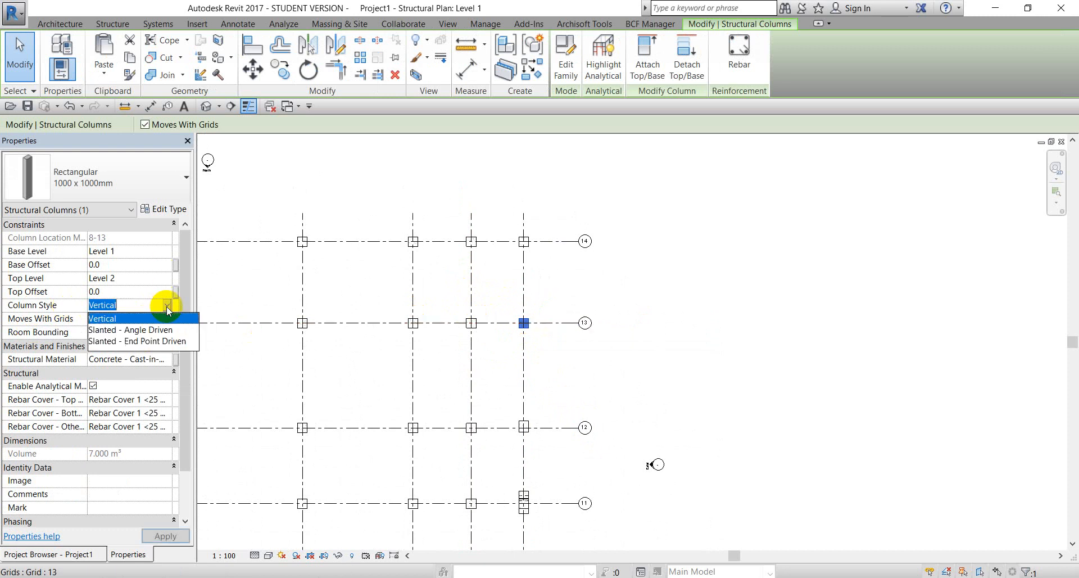
{"action": "left_click", "coordinate": [139, 342]}
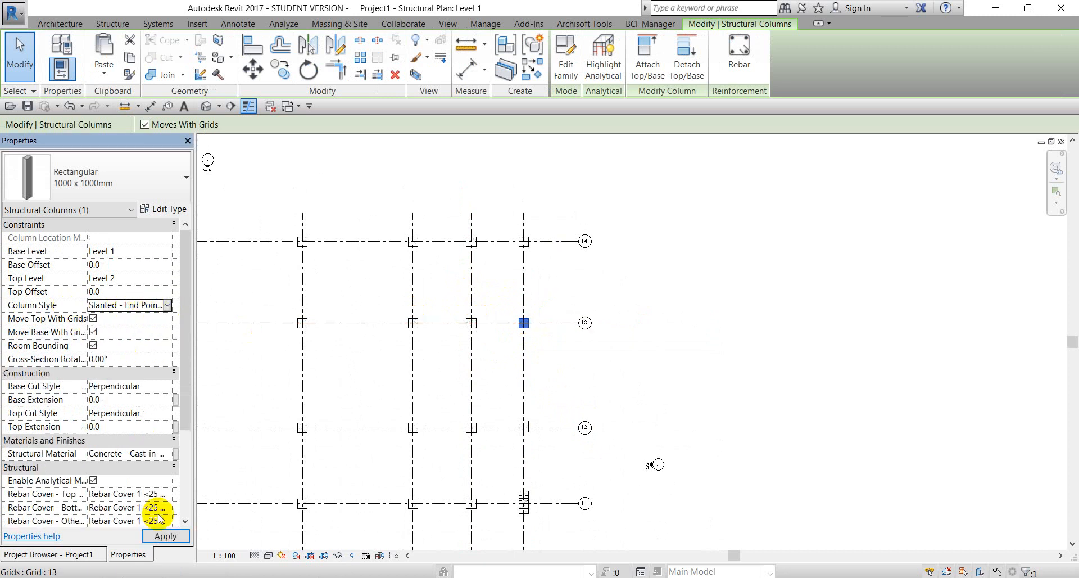
{"action": "left_click", "coordinate": [160, 535]}
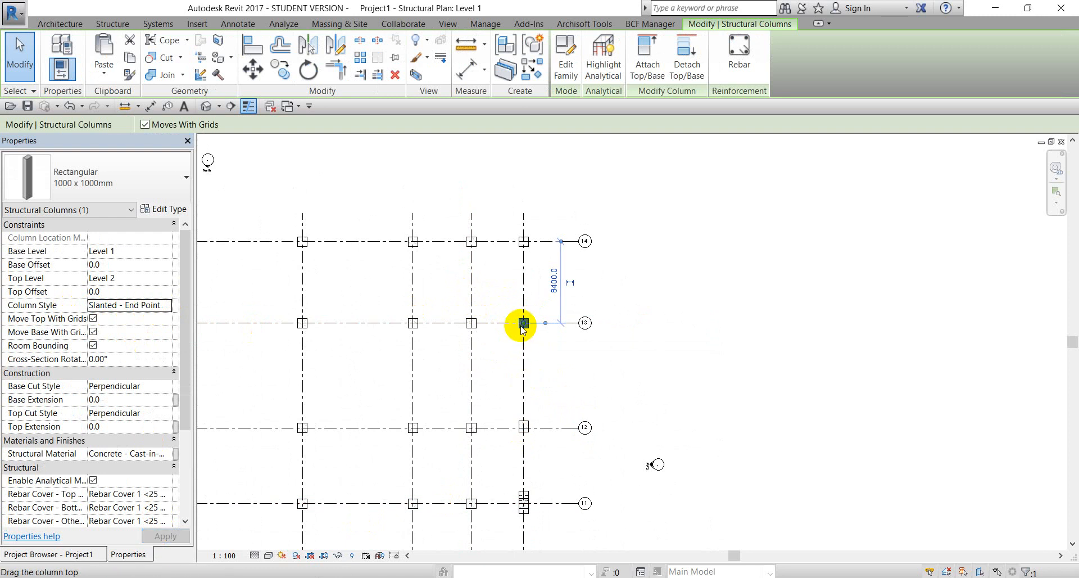
- Move the top end of the column at grids 8 and 13 toward grid 14, making the column about 7800 mm long
{"action": "scroll", "coordinate": [523, 323], "scroll_direction": "up", "scroll_amount": 2}
{"action": "left_click_drag", "start_coordinate": [528, 325], "coordinate": [528, 262]}
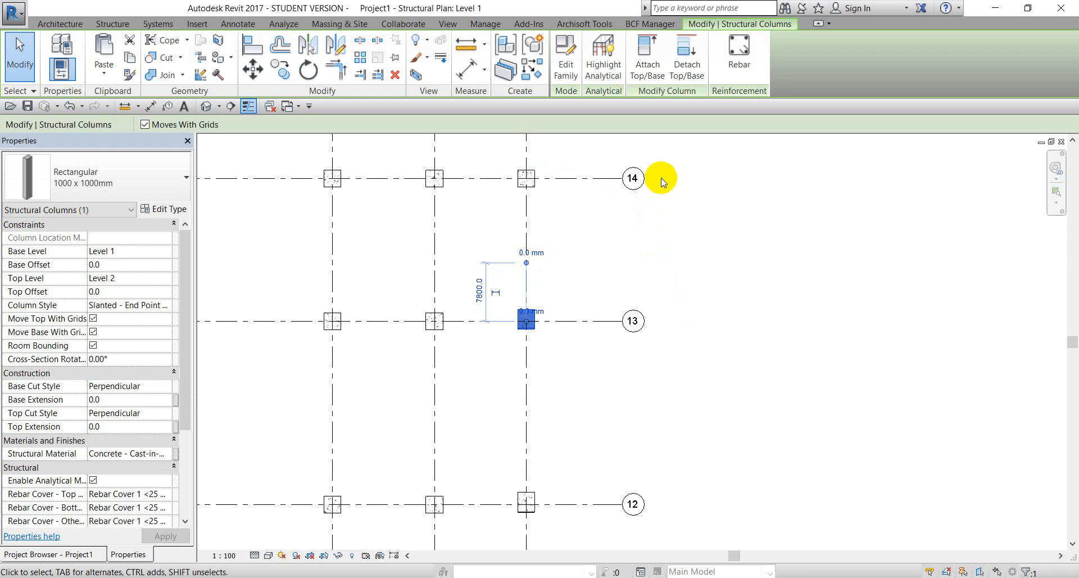
{"action": "left_click", "coordinate": [616, 275]}
{"action": "scroll", "coordinate": [624, 286], "scroll_direction": "down", "scroll_amount": 2}
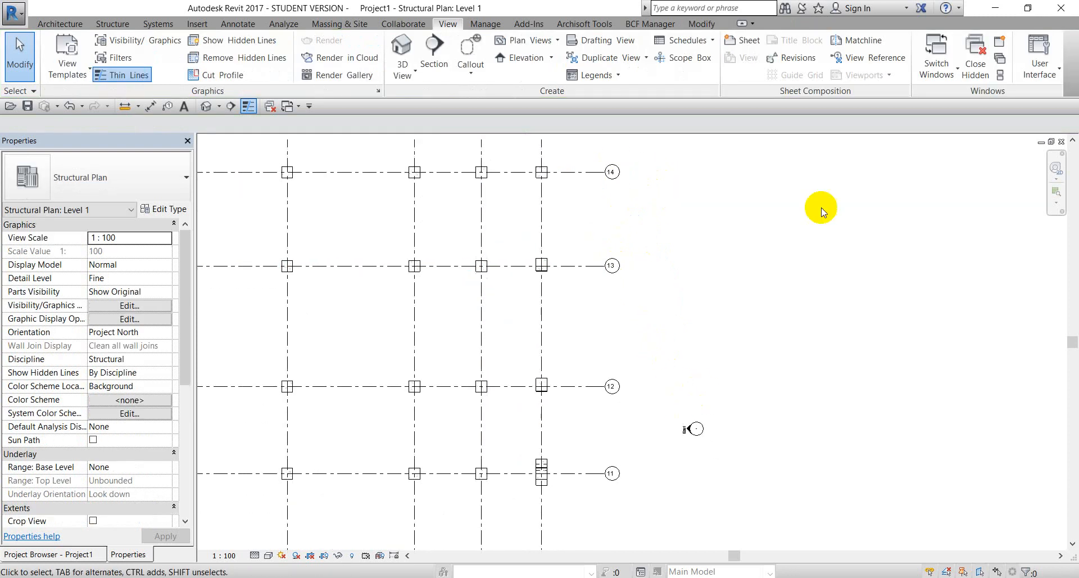
- Tile the Level 1 plan and East elevation side by side and examine the slanted column at grid 13 in elevation
{"action": "left_click", "coordinate": [1000, 75]}
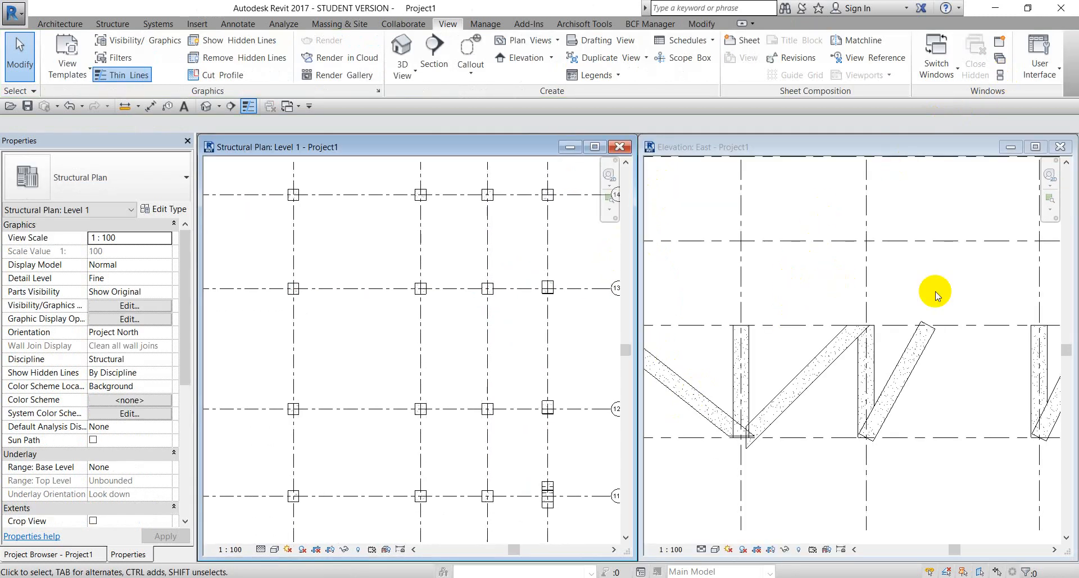
{"action": "scroll", "coordinate": [921, 321], "scroll_direction": "down", "scroll_amount": 1}
{"action": "middle_click_drag", "start_coordinate": [866, 342], "coordinate": [697, 316]}
{"action": "scroll", "coordinate": [835, 319], "scroll_direction": "up", "scroll_amount": 5}
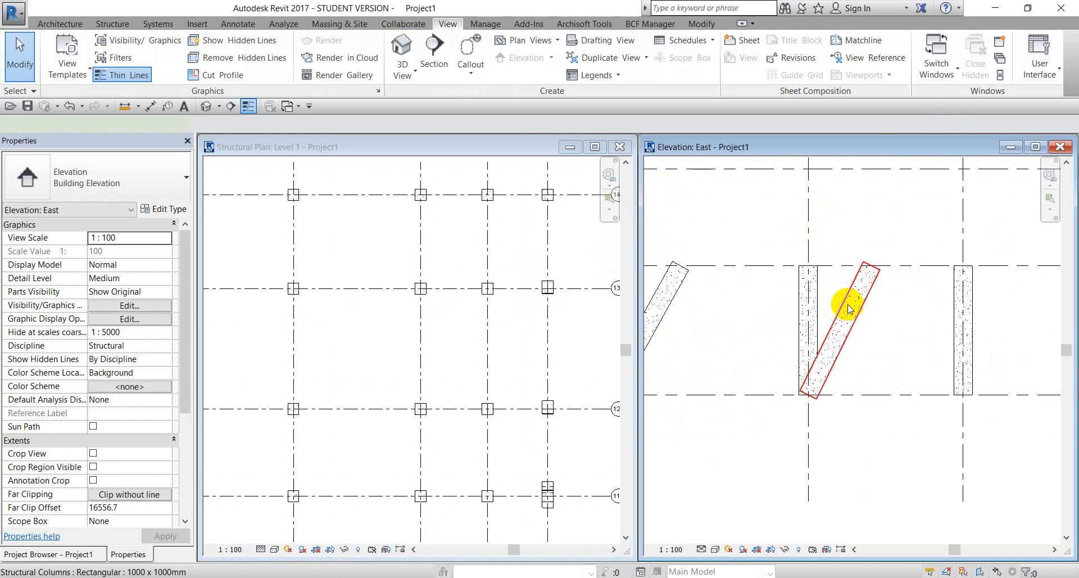
- Check the Column Style options of the slanted column at grid 13 and move its top end vertically above its base in the East elevation
{"action": "left_click", "coordinate": [849, 308]}
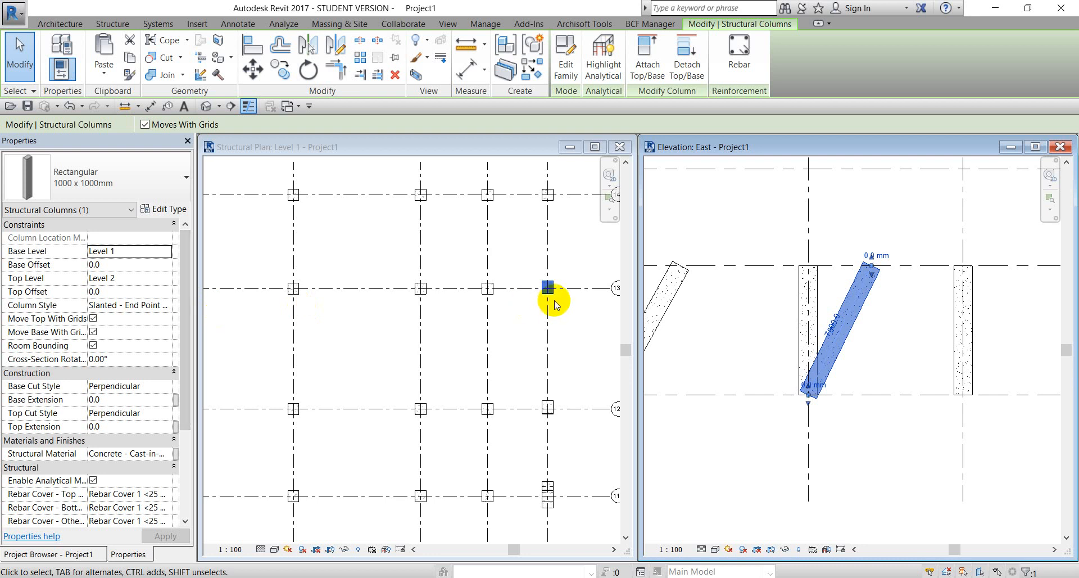
{"action": "left_click", "coordinate": [169, 304]}
{"action": "left_click", "coordinate": [166, 305]}
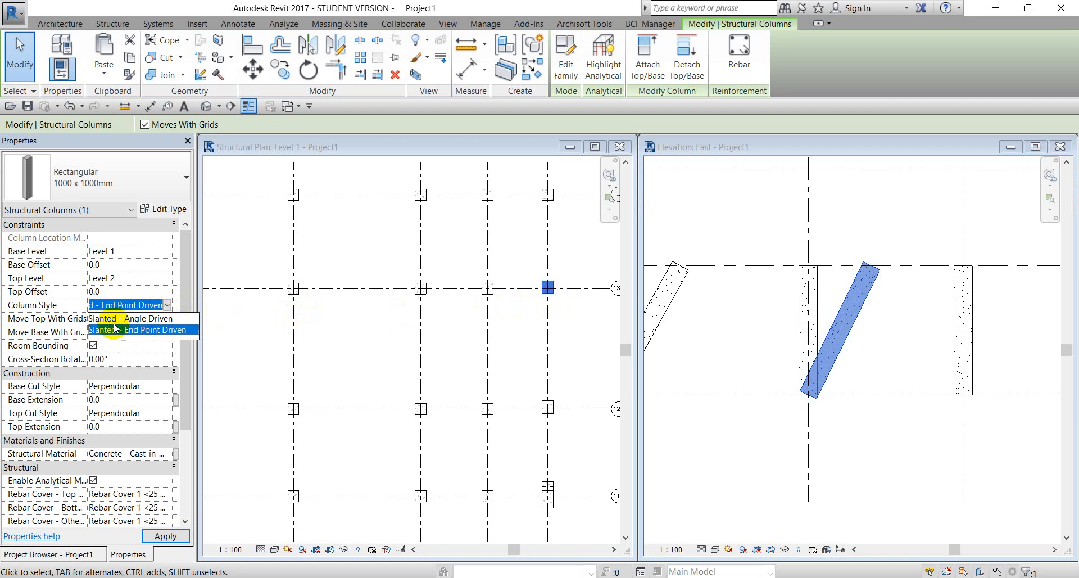
{"action": "left_click", "coordinate": [576, 343]}
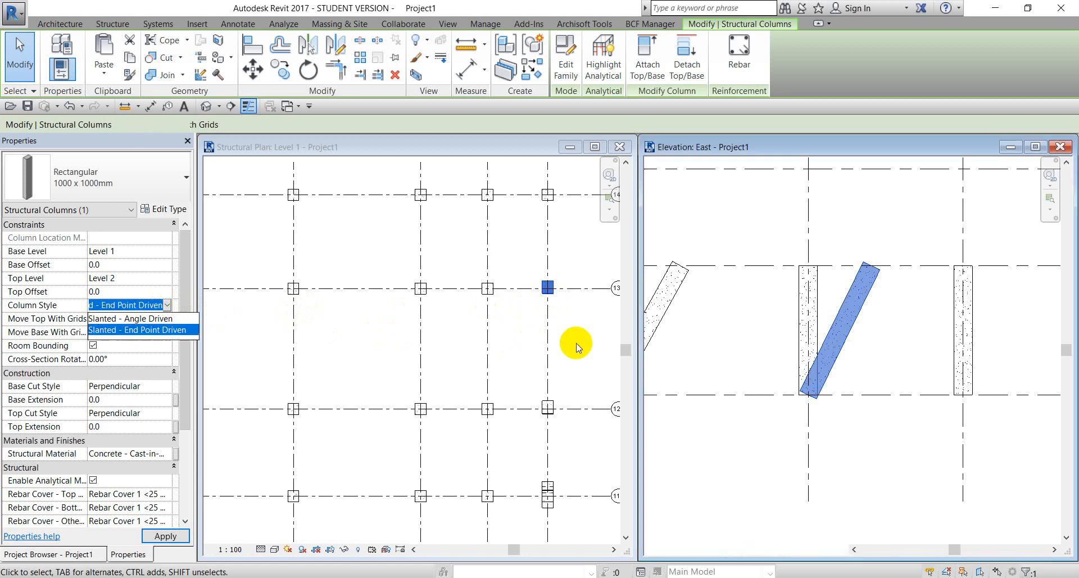
{"action": "left_click", "coordinate": [869, 287]}
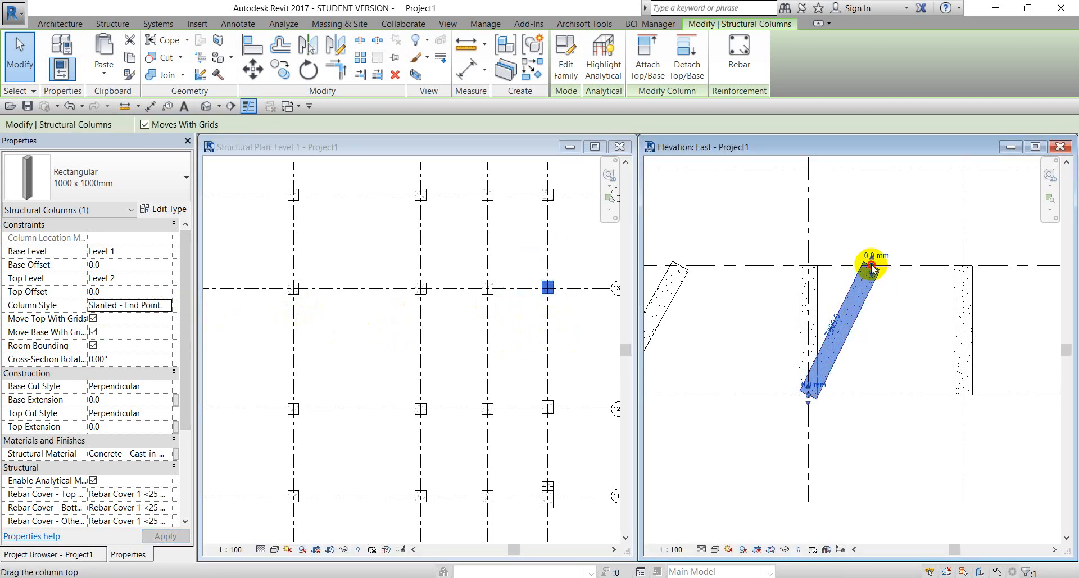
{"action": "left_click_drag", "start_coordinate": [870, 267], "coordinate": [809, 265]}
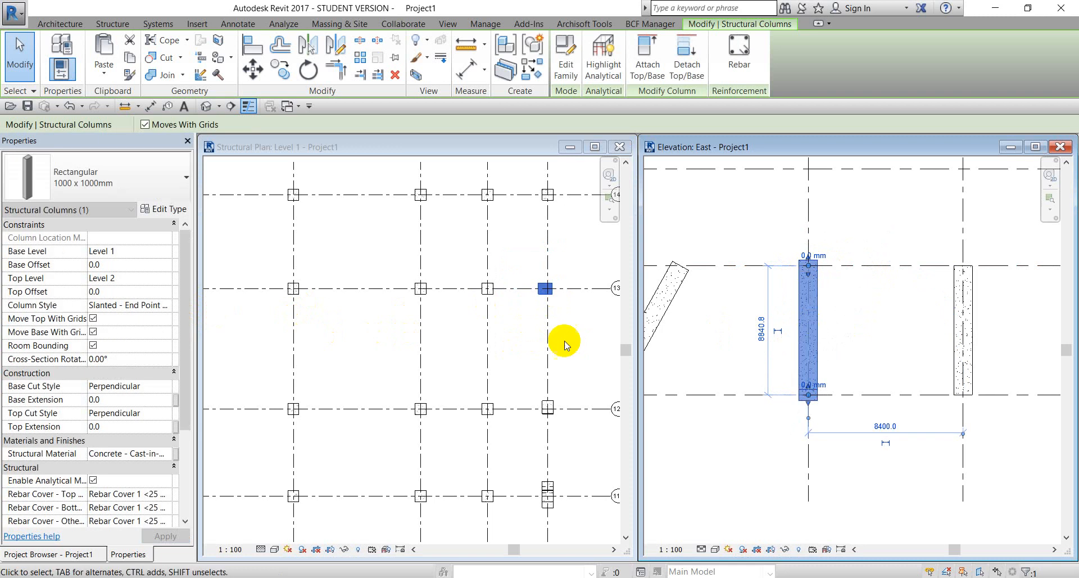
- Check which Column Style options the straightened column at grid 13 offers
{"action": "left_click", "coordinate": [167, 305]}
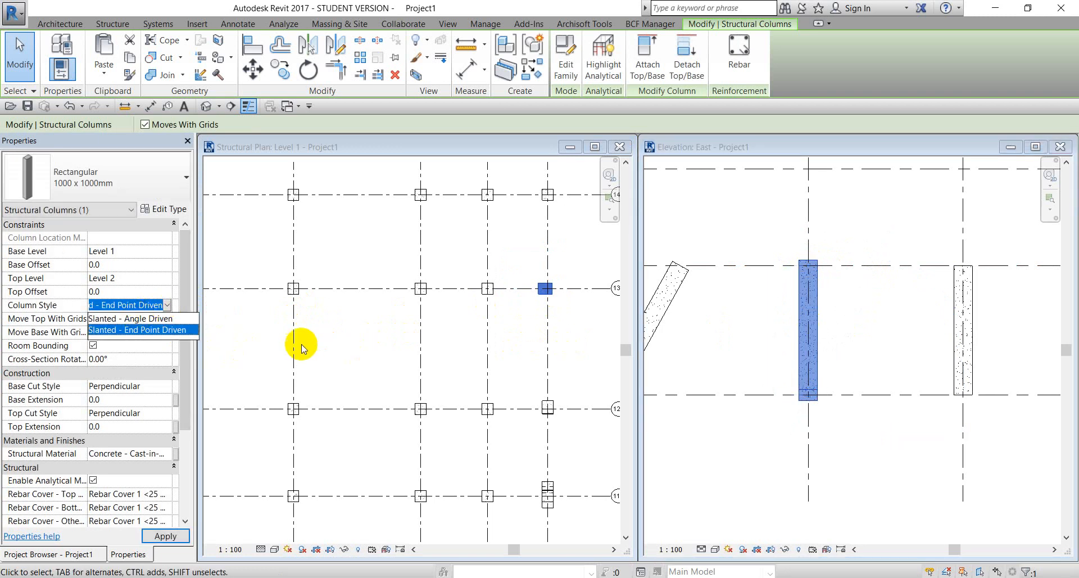
{"action": "left_click", "coordinate": [817, 338]}
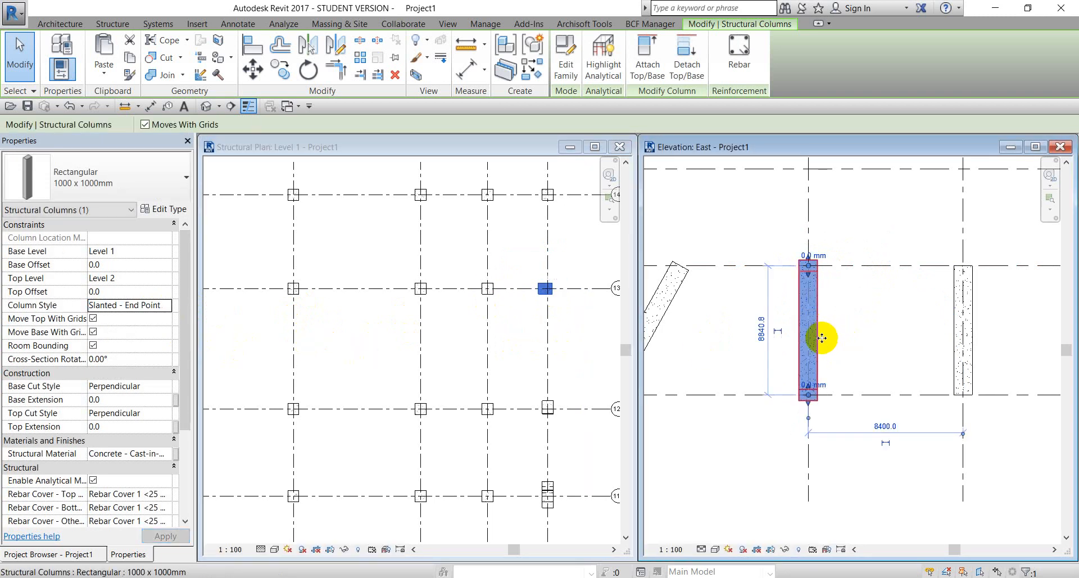
{"action": "left_click", "coordinate": [839, 331]}
{"action": "left_click", "coordinate": [818, 323]}
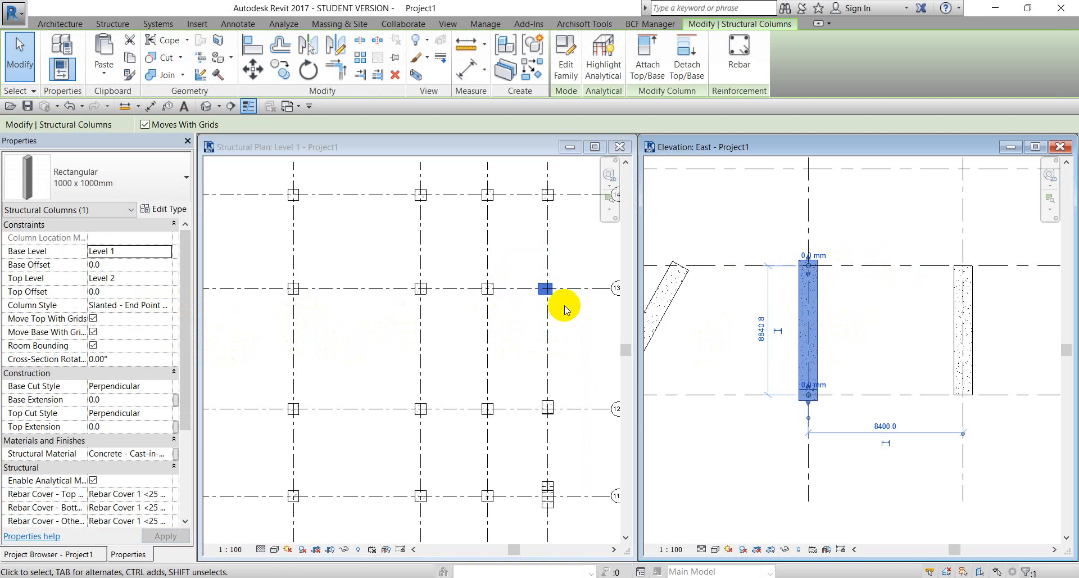
{"action": "left_click", "coordinate": [165, 305]}
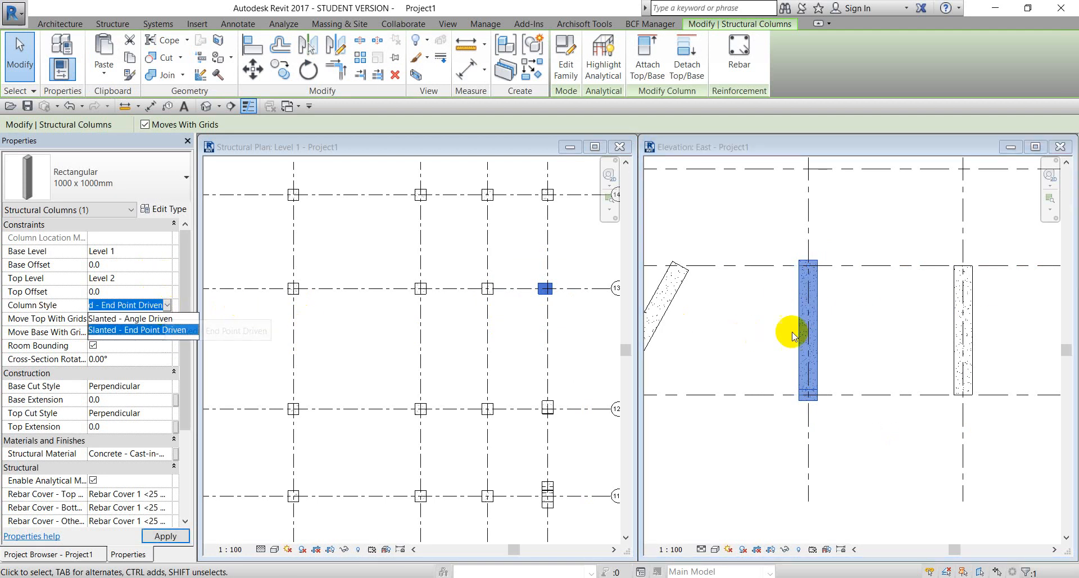
{"action": "left_click", "coordinate": [820, 333]}
- Lower the base end of the column at grid 13 to a 126 mm negative offset in the East elevation
{"action": "left_click", "coordinate": [787, 294]}
{"action": "scroll", "coordinate": [820, 282], "scroll_direction": "up", "scroll_amount": 2}
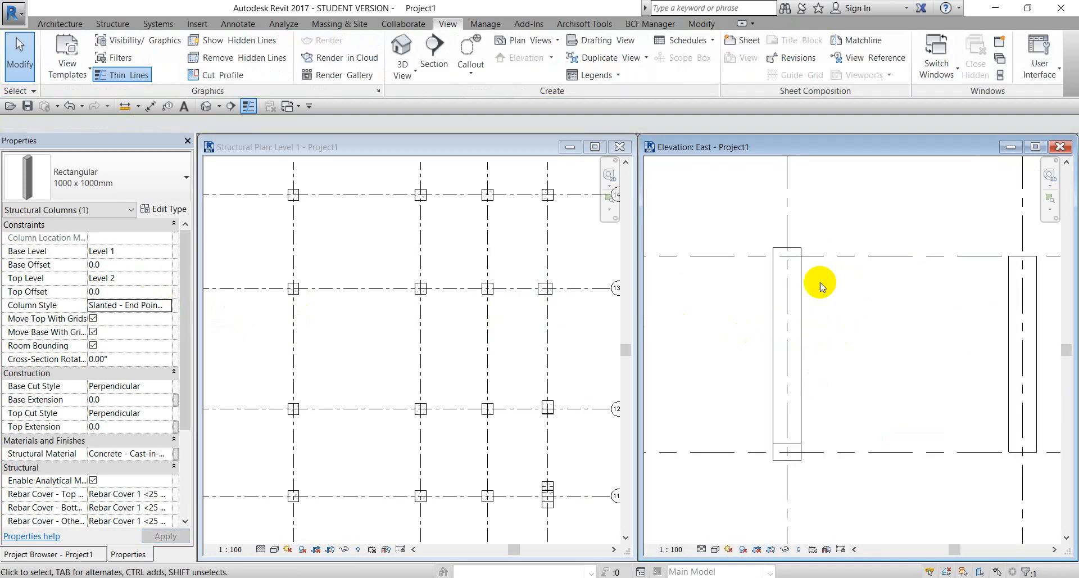
{"action": "left_click", "coordinate": [794, 294]}
{"action": "left_click_drag", "start_coordinate": [787, 256], "coordinate": [787, 277]}
{"action": "left_click", "coordinate": [787, 449]}
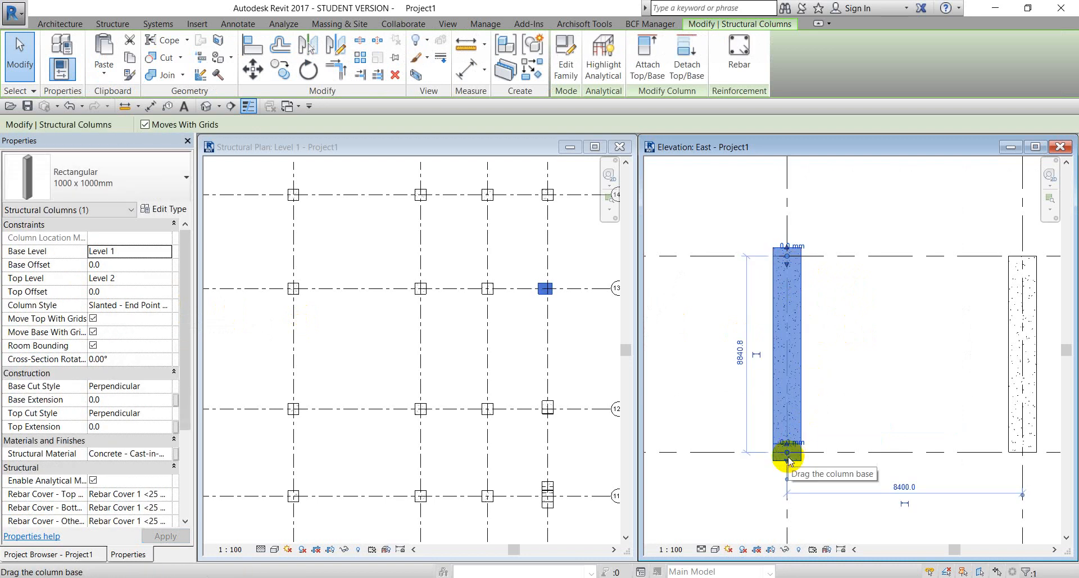
{"action": "left_click_drag", "start_coordinate": [788, 458], "coordinate": [788, 461]}
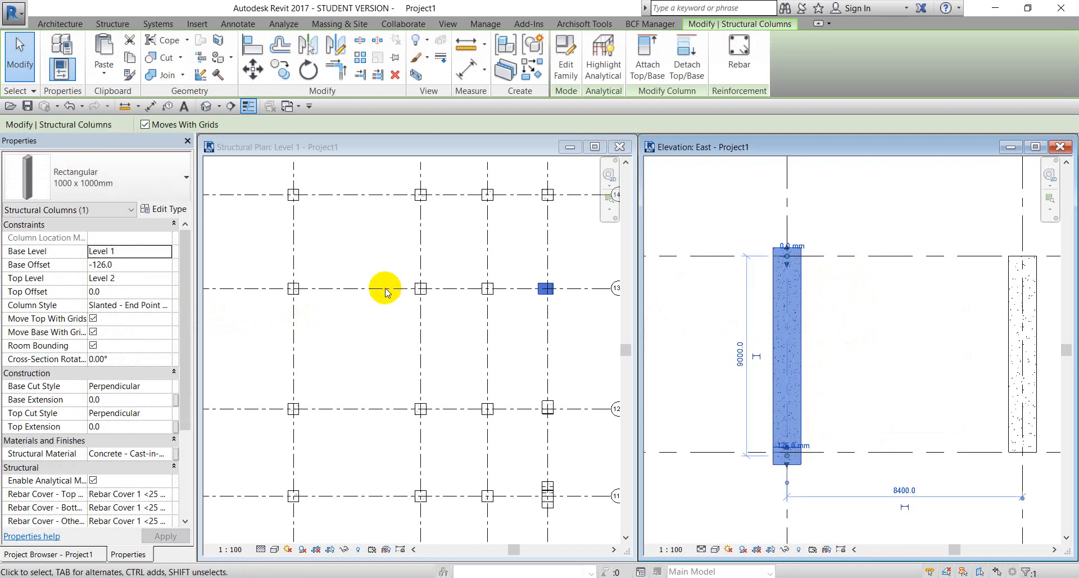
- Set the Base Offset of the column at grid 13 to 0 and apply it
{"action": "left_click", "coordinate": [128, 260]}
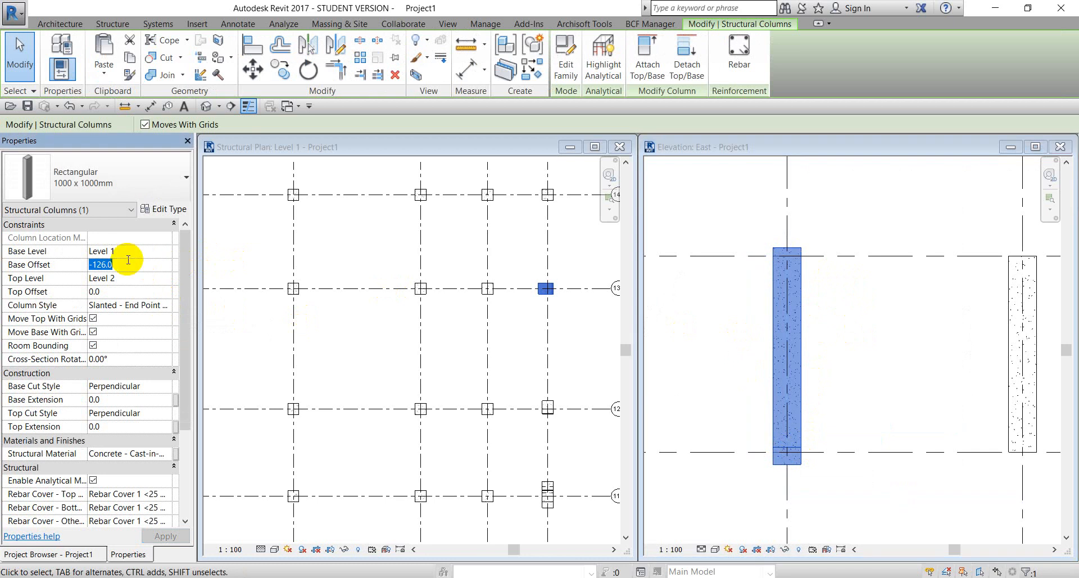
{"action": "type", "text": "0"}
{"action": "left_click", "coordinate": [165, 536]}
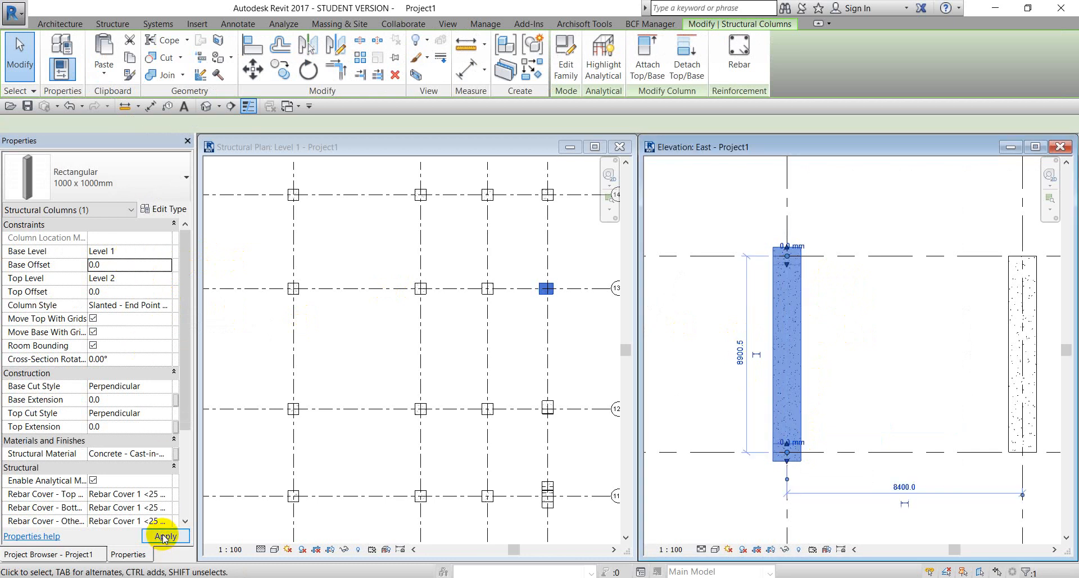
- Switch the column at grid 13 to Slanted - Angle Driven and back to Slanted - End Point Driven
{"action": "left_click", "coordinate": [171, 307]}
{"action": "left_click", "coordinate": [149, 318]}
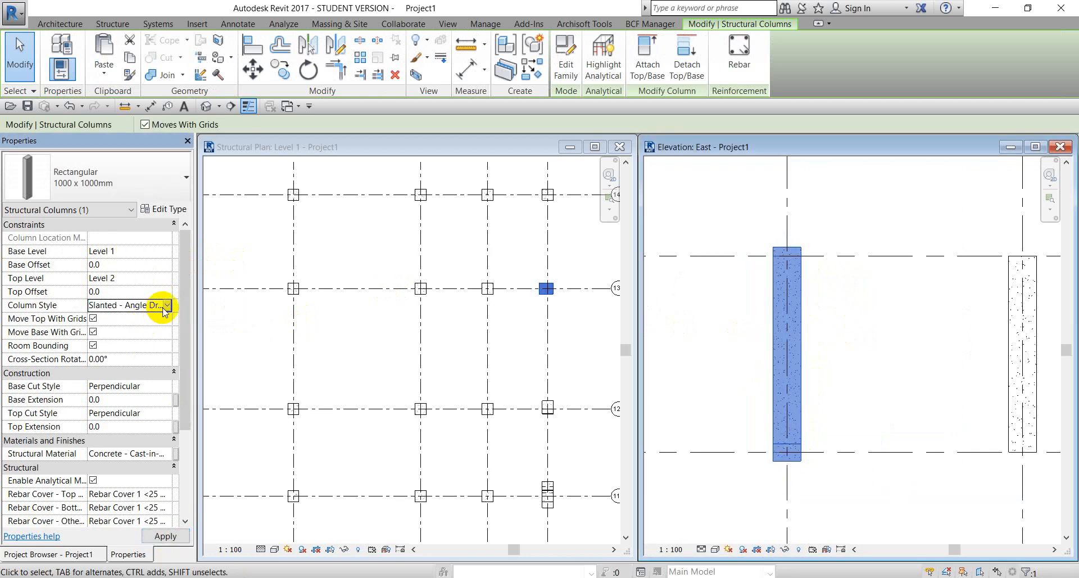
{"action": "left_click", "coordinate": [166, 306]}
{"action": "left_click", "coordinate": [145, 330]}
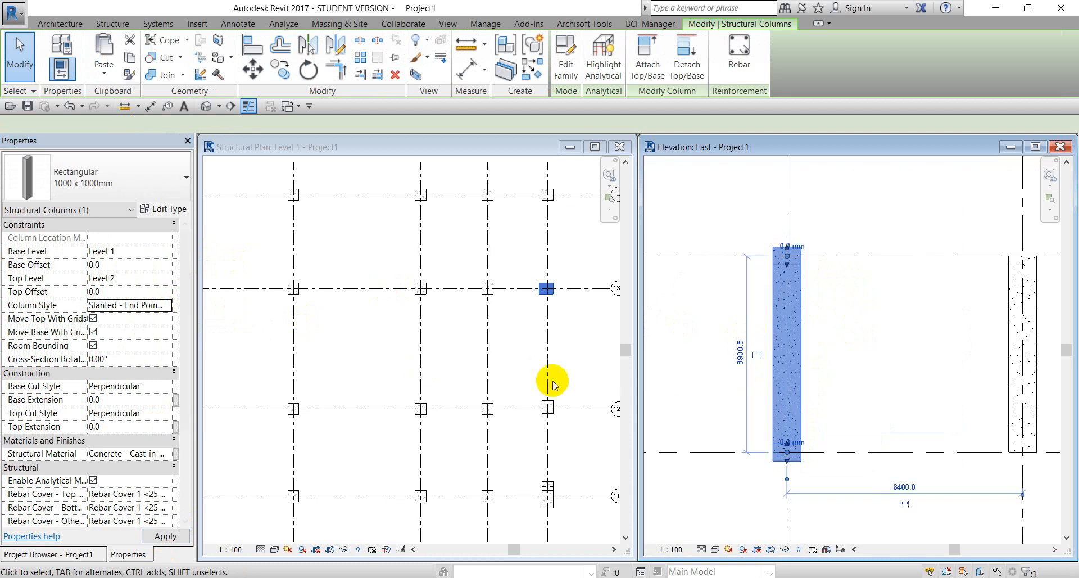
{"action": "left_click", "coordinate": [828, 387]}
{"action": "left_click", "coordinate": [794, 388]}
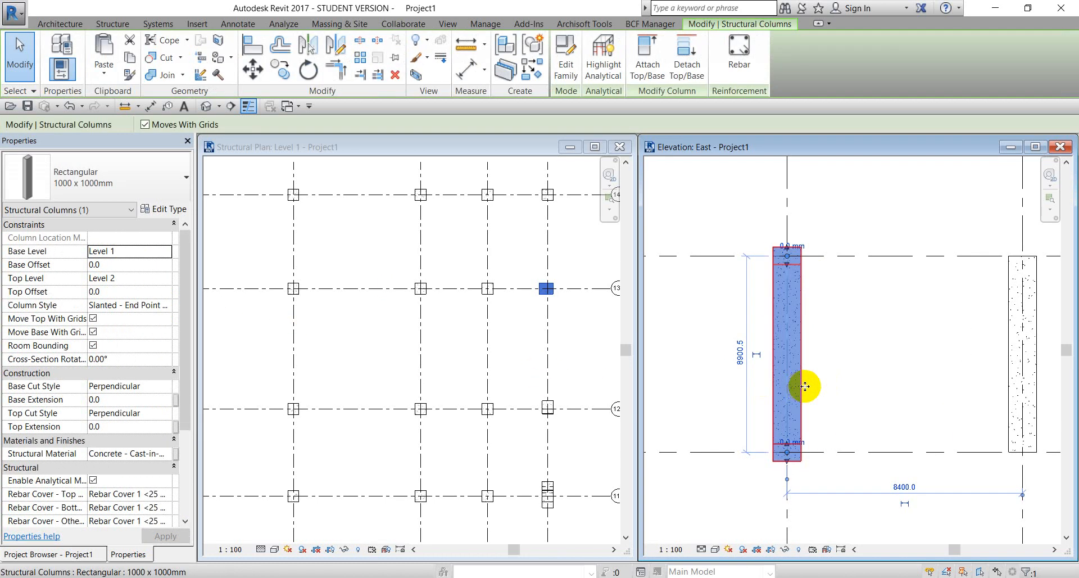
{"action": "left_click", "coordinate": [858, 355]}
{"action": "left_click", "coordinate": [795, 361]}
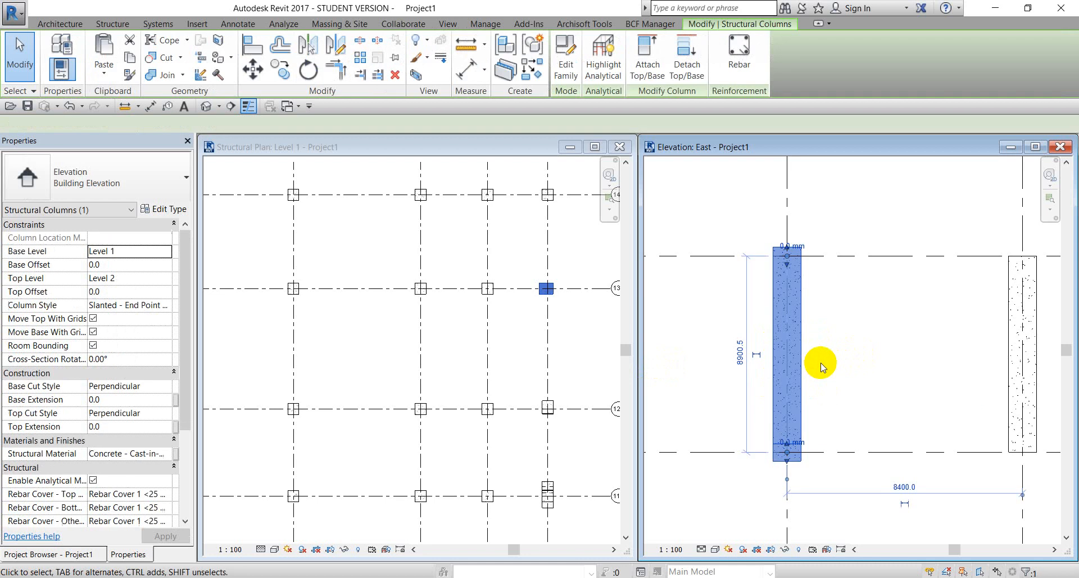
- Select the slanted column at grid 12 in the Level 1 plan and check its Column Style options
{"action": "middle_click_drag", "start_coordinate": [570, 232], "coordinate": [495, 220]}
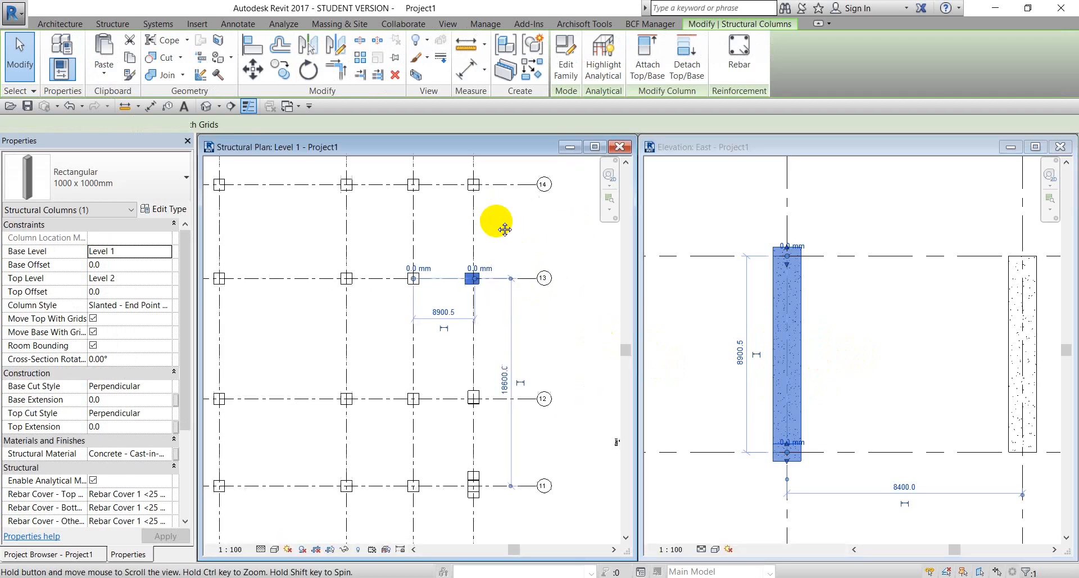
{"action": "left_click", "coordinate": [480, 393]}
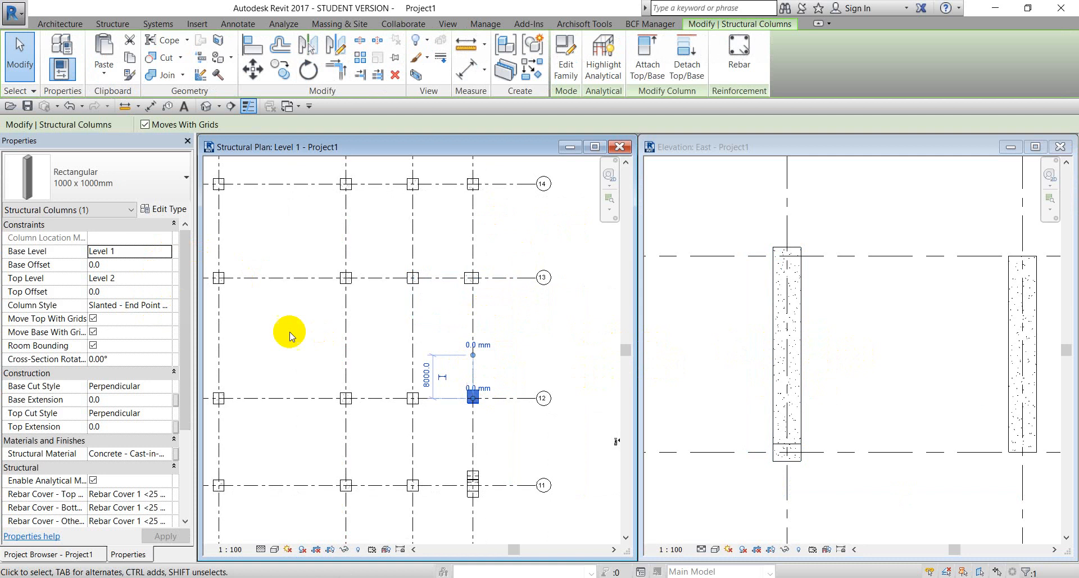
{"action": "left_click", "coordinate": [166, 307]}
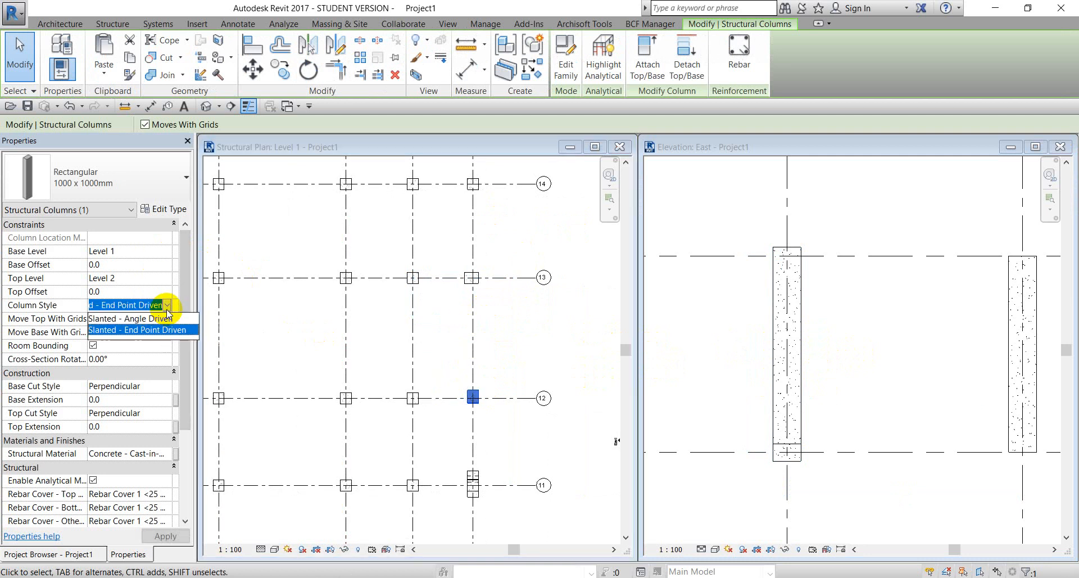
{"action": "left_click", "coordinate": [431, 374]}
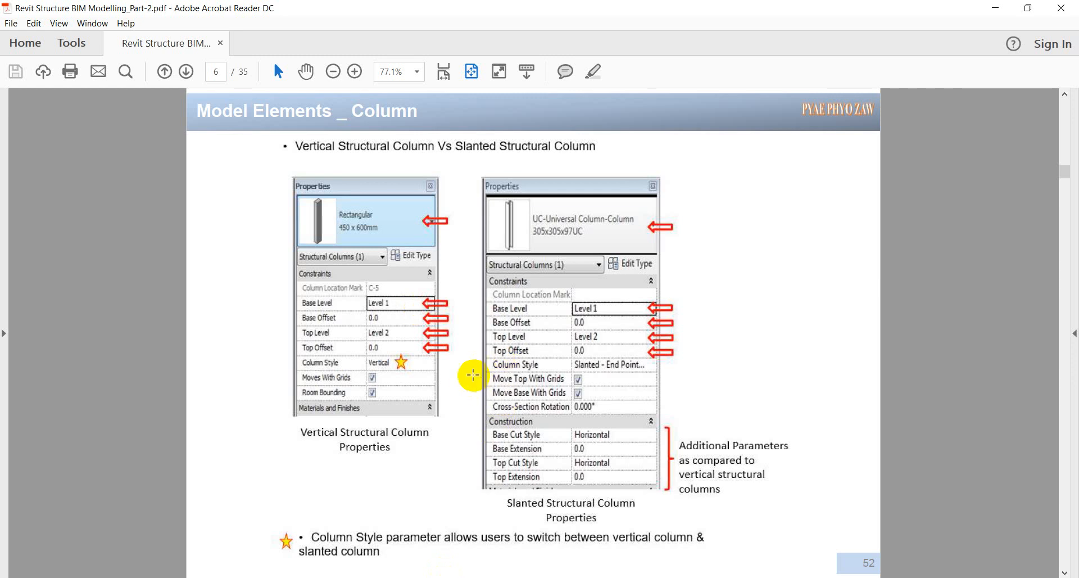
- Review the Duplicating Columns, Creating Walls and Creating Columns pages of the Revit Structure BIM Modelling PDF in Acrobat Reader
{"action": "scroll", "coordinate": [473, 374], "scroll_direction": "down", "scroll_amount": 1}
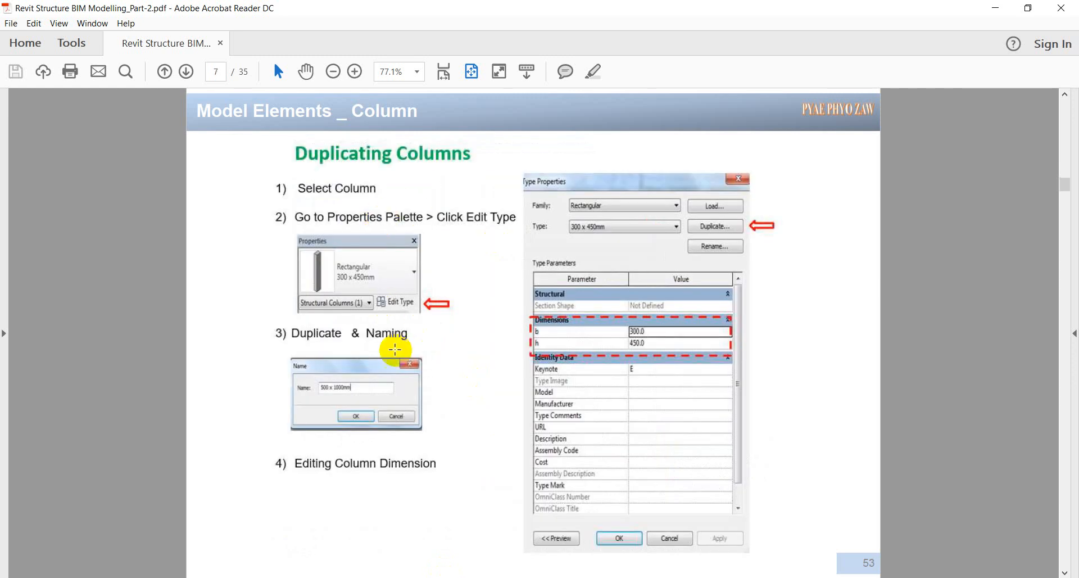
{"action": "scroll", "coordinate": [394, 349], "scroll_direction": "down", "scroll_amount": 1}
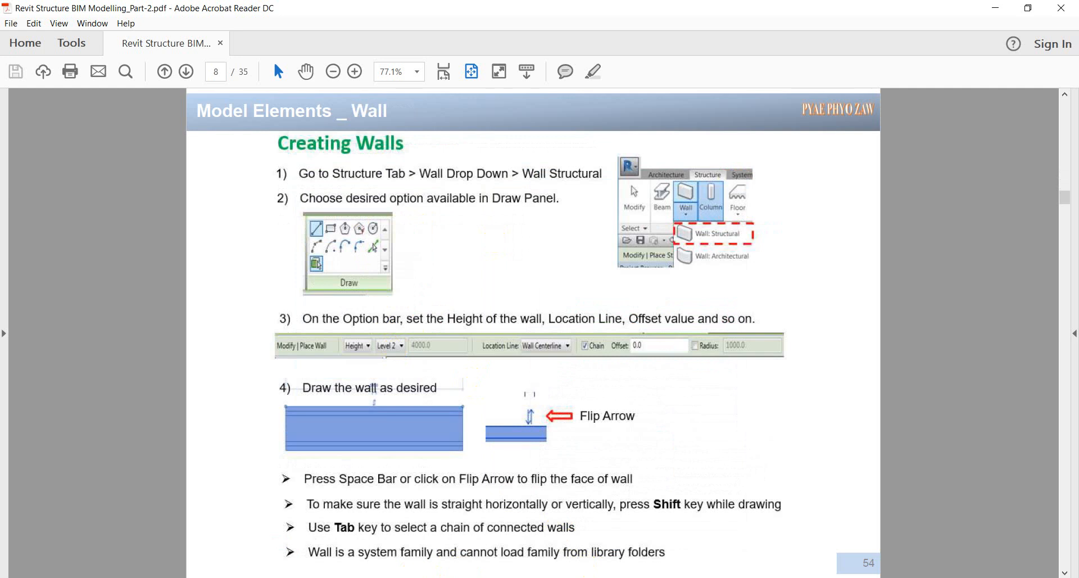
{"action": "scroll", "coordinate": [387, 494], "scroll_direction": "up", "scroll_amount": 5}
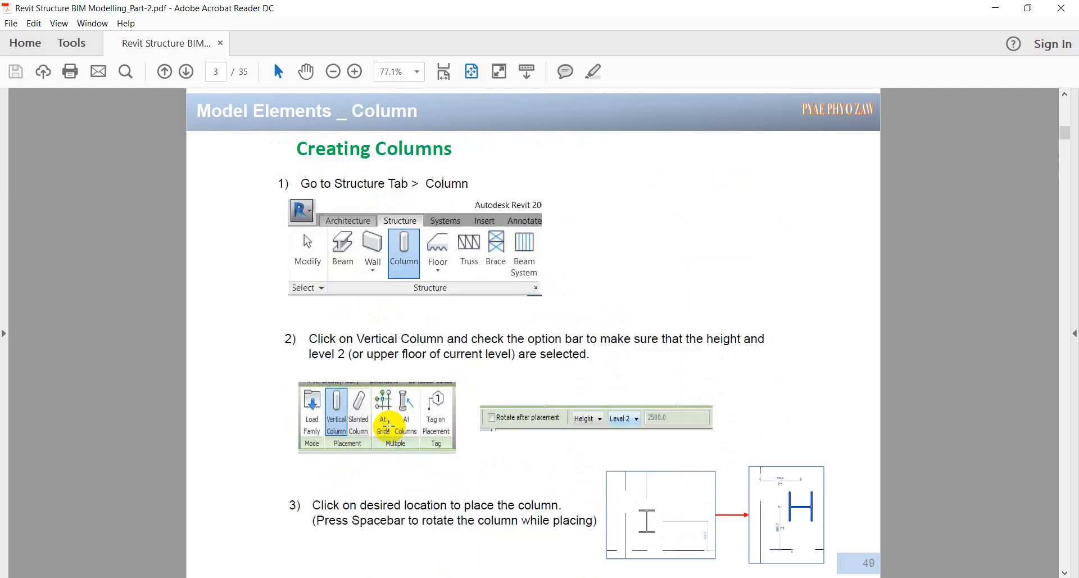
{"action": "scroll", "coordinate": [335, 314], "scroll_direction": "down", "scroll_amount": 2}
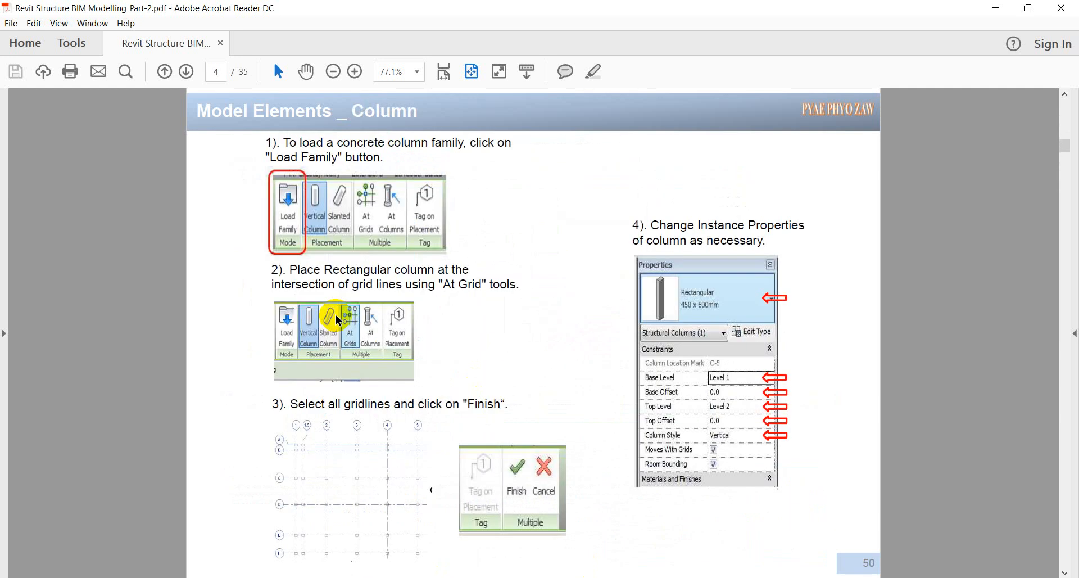
{"action": "scroll", "coordinate": [335, 315], "scroll_direction": "up", "scroll_amount": 2}
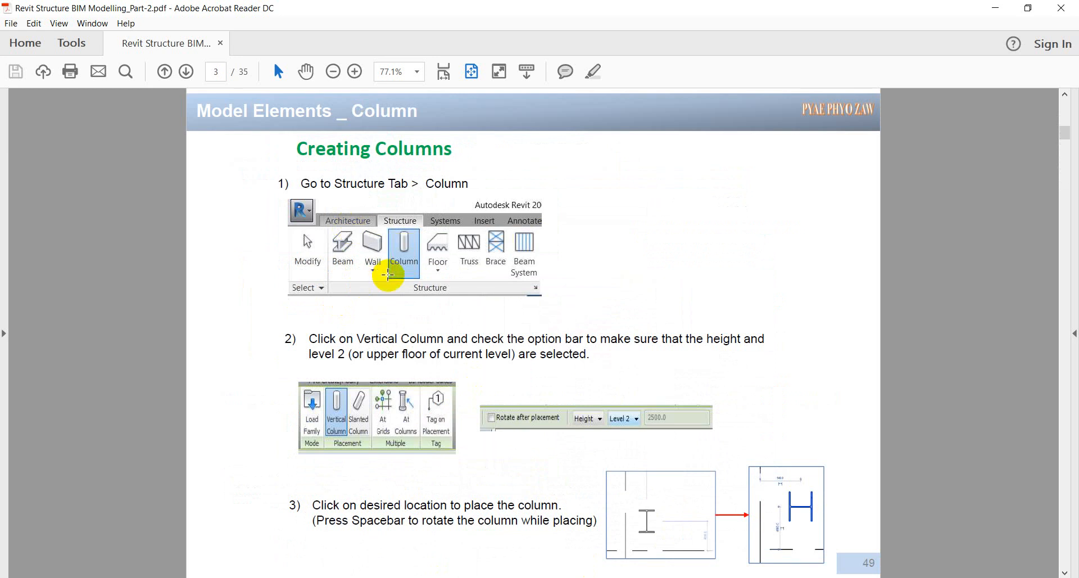